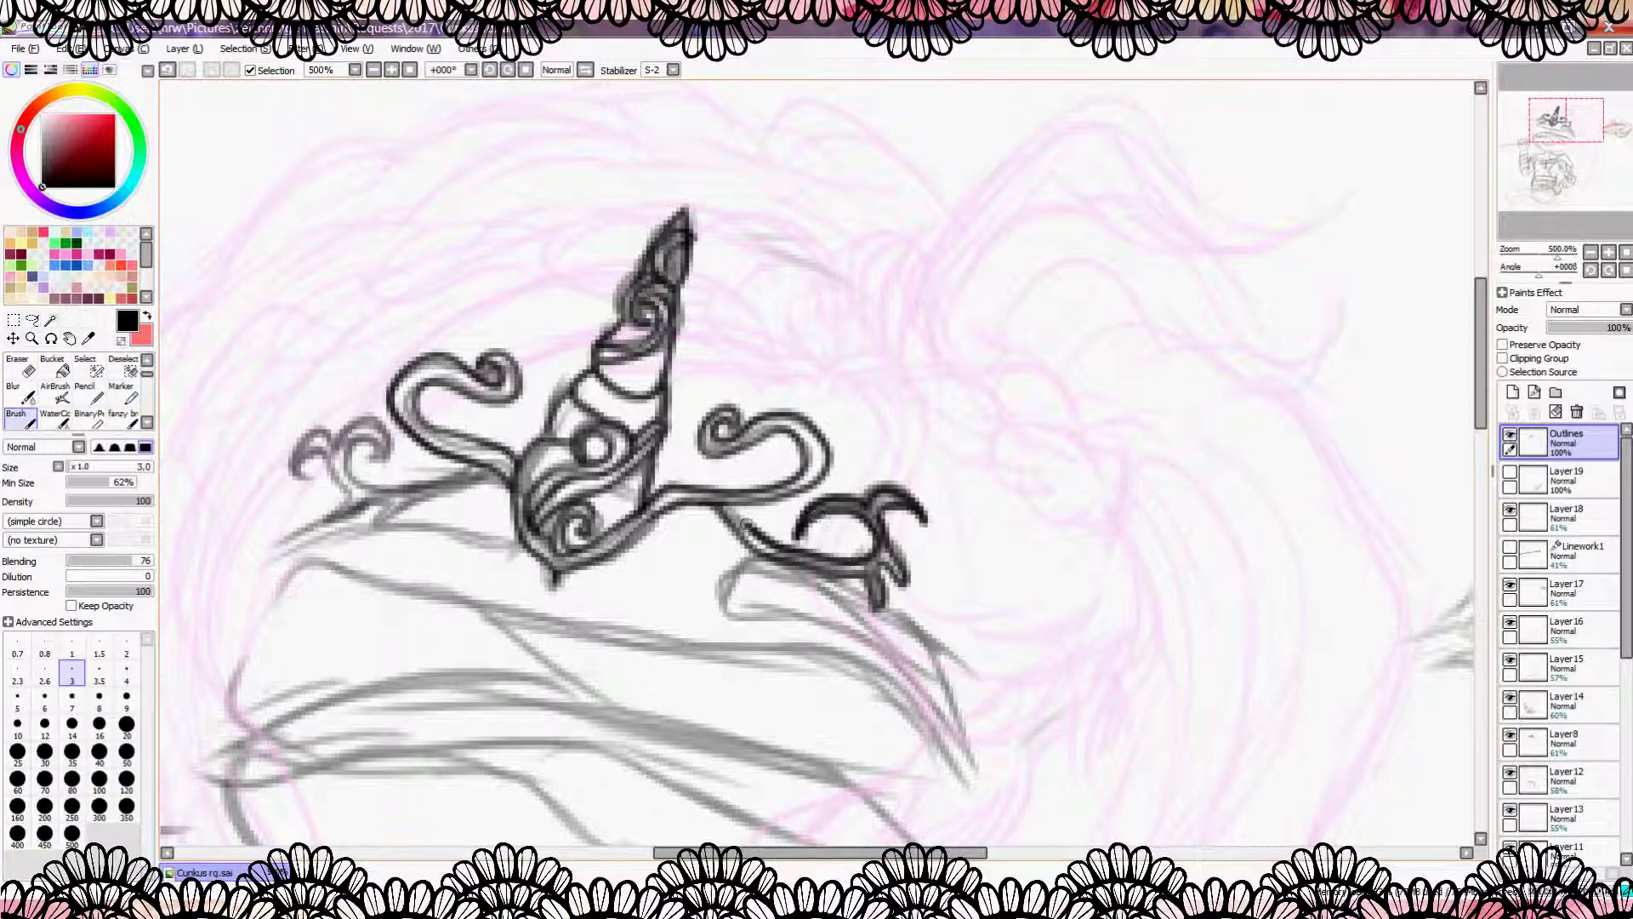
# Step: Ink the small curled ornament and its arm on the tiara's left side with the size 3 brush, cleaning up with the eraser
pyautogui.moveTo(293, 459); pyautogui.dragTo(268, 545)
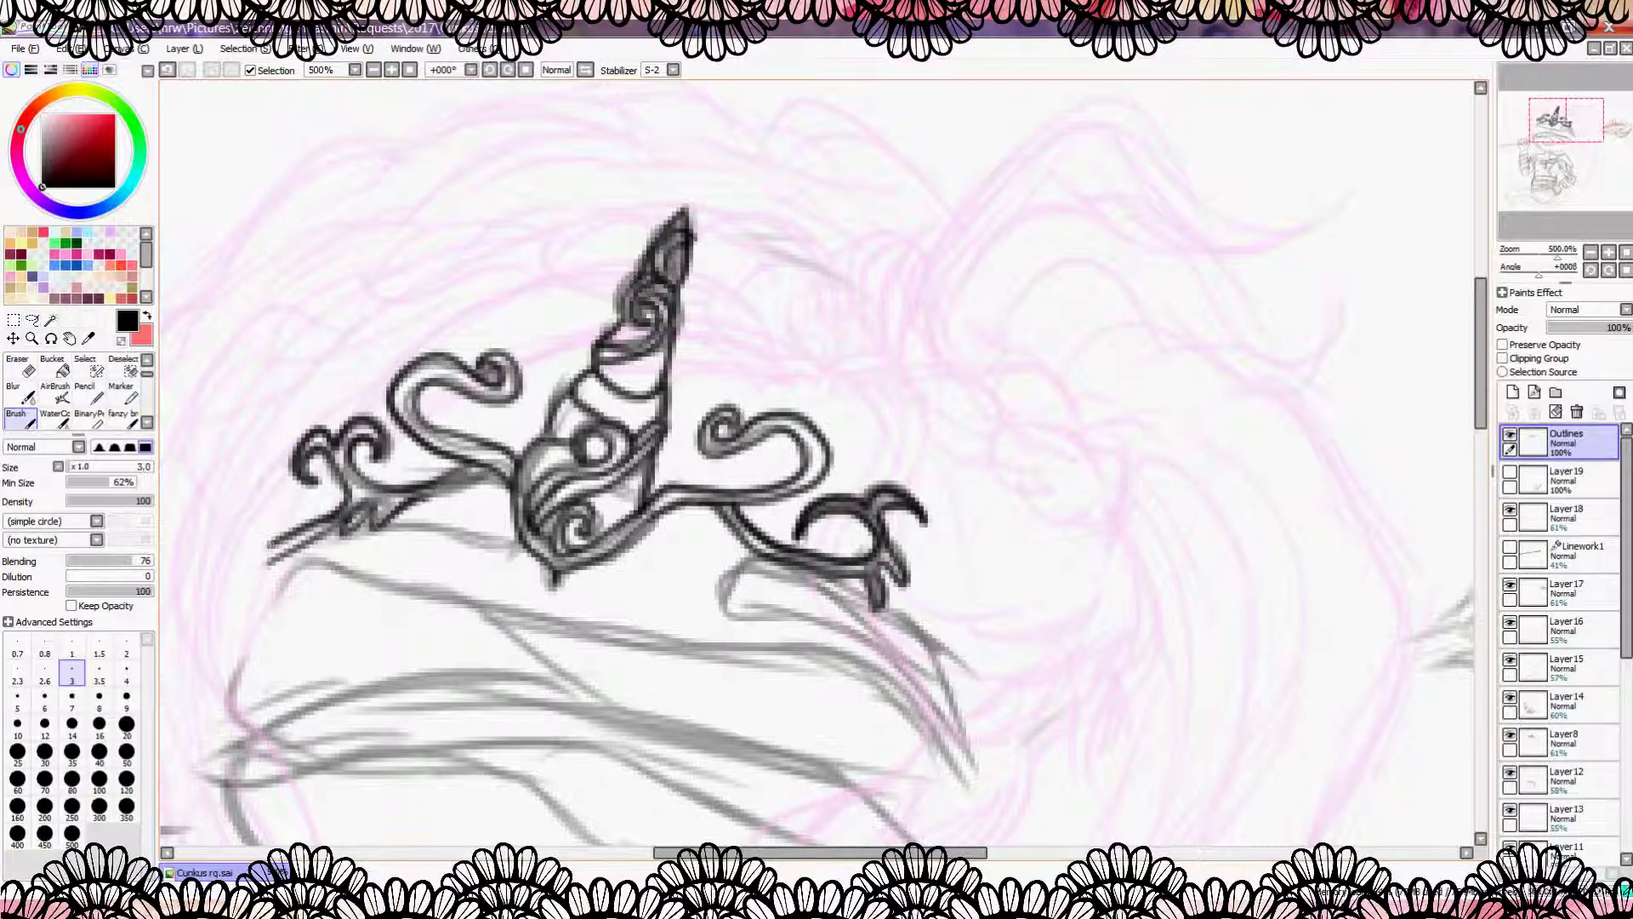
pyautogui.press('e')
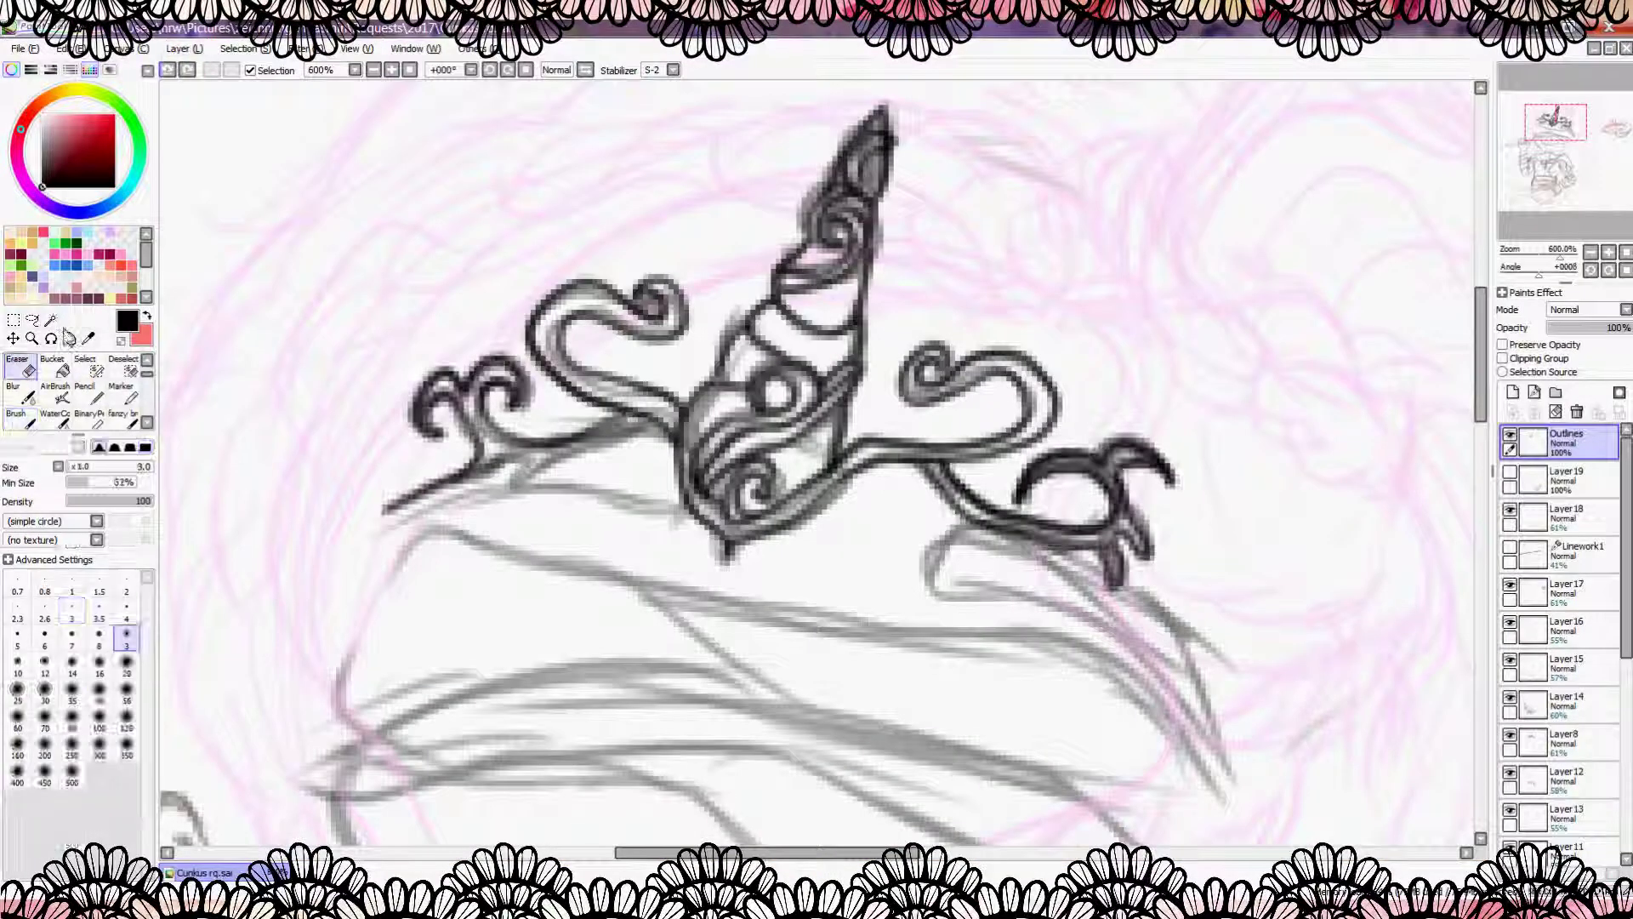
pyautogui.click(17, 417)
pyautogui.moveTo(668, 432); pyautogui.dragTo(509, 482)
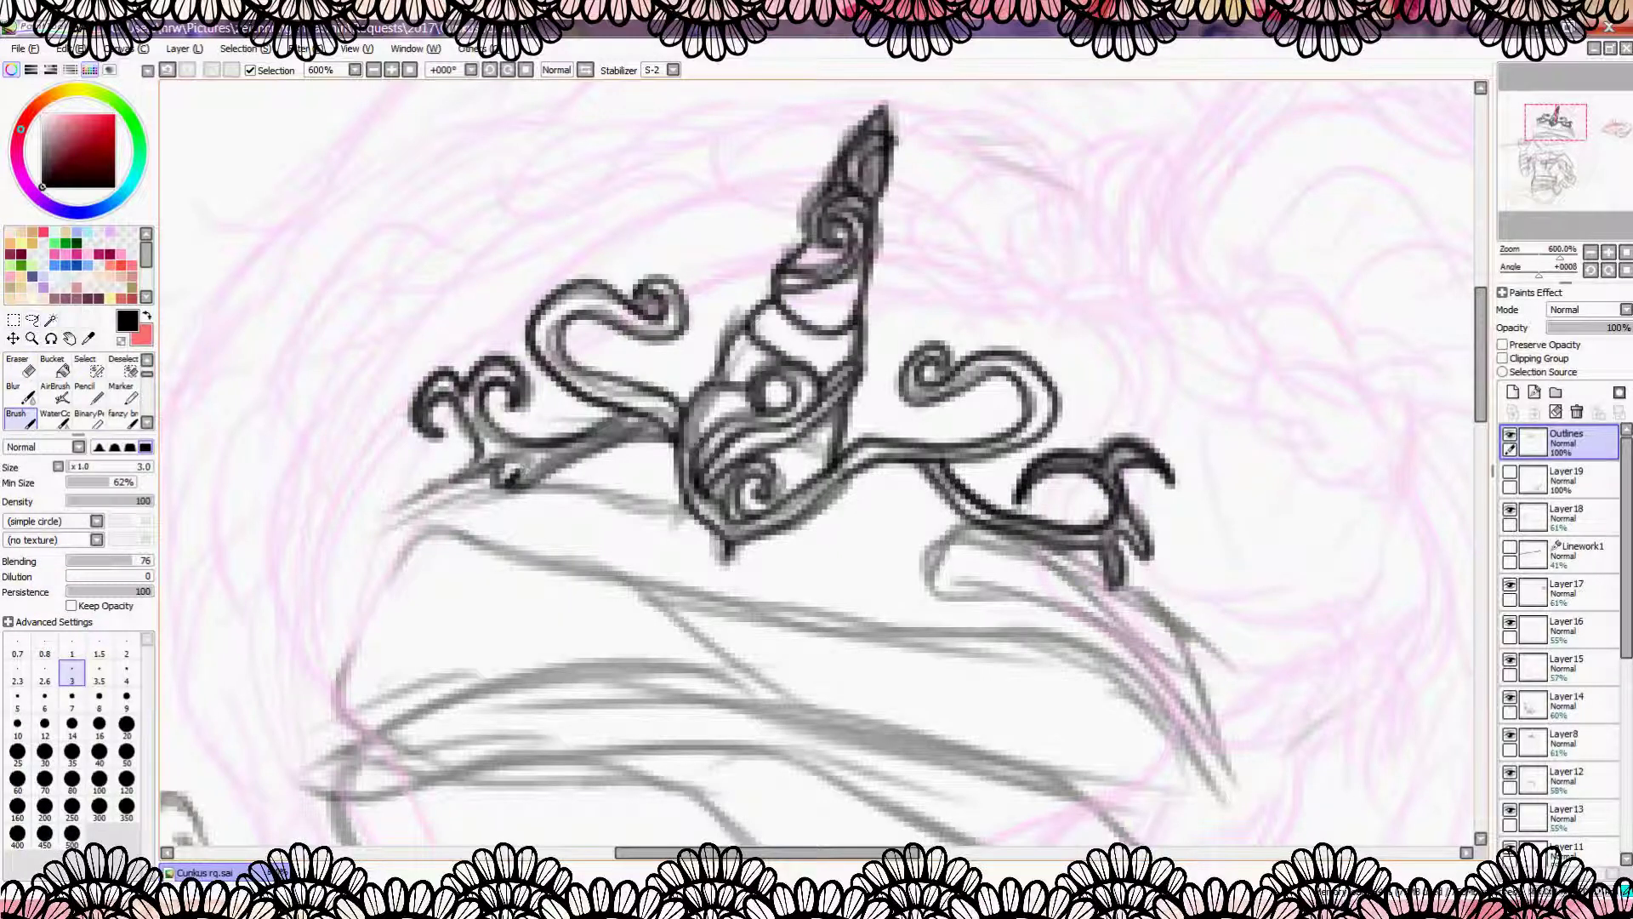
# Step: Undo the last few strokes on the tiara's left arm
pyautogui.click(168, 73)
pyautogui.click(167, 72)
pyautogui.click(168, 72)
pyautogui.press('-')
pyautogui.press('-')
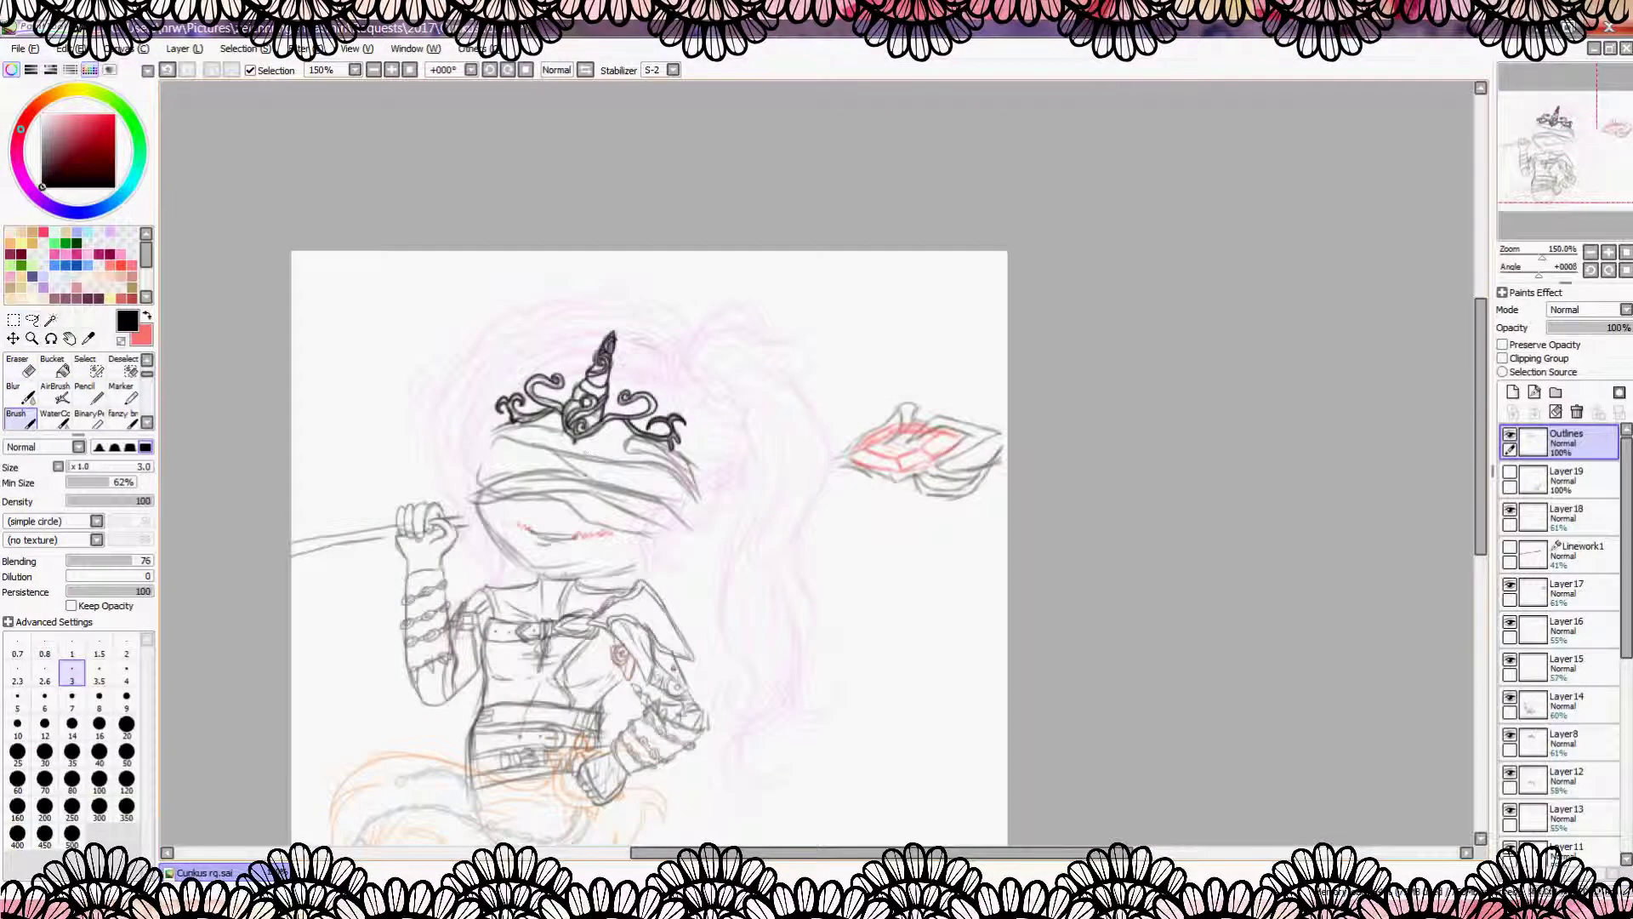
# Step: Ink the hair strands arching behind the tiara from its left ornament up to the horn
pyautogui.press('+')
pyautogui.press('+')
pyautogui.press('+')
pyautogui.moveTo(385, 459)
pyautogui.mouseDown()
pyautogui.moveTo(645, 359)
pyautogui.moveTo(498, 430)
pyautogui.mouseUp()
pyautogui.press('-')
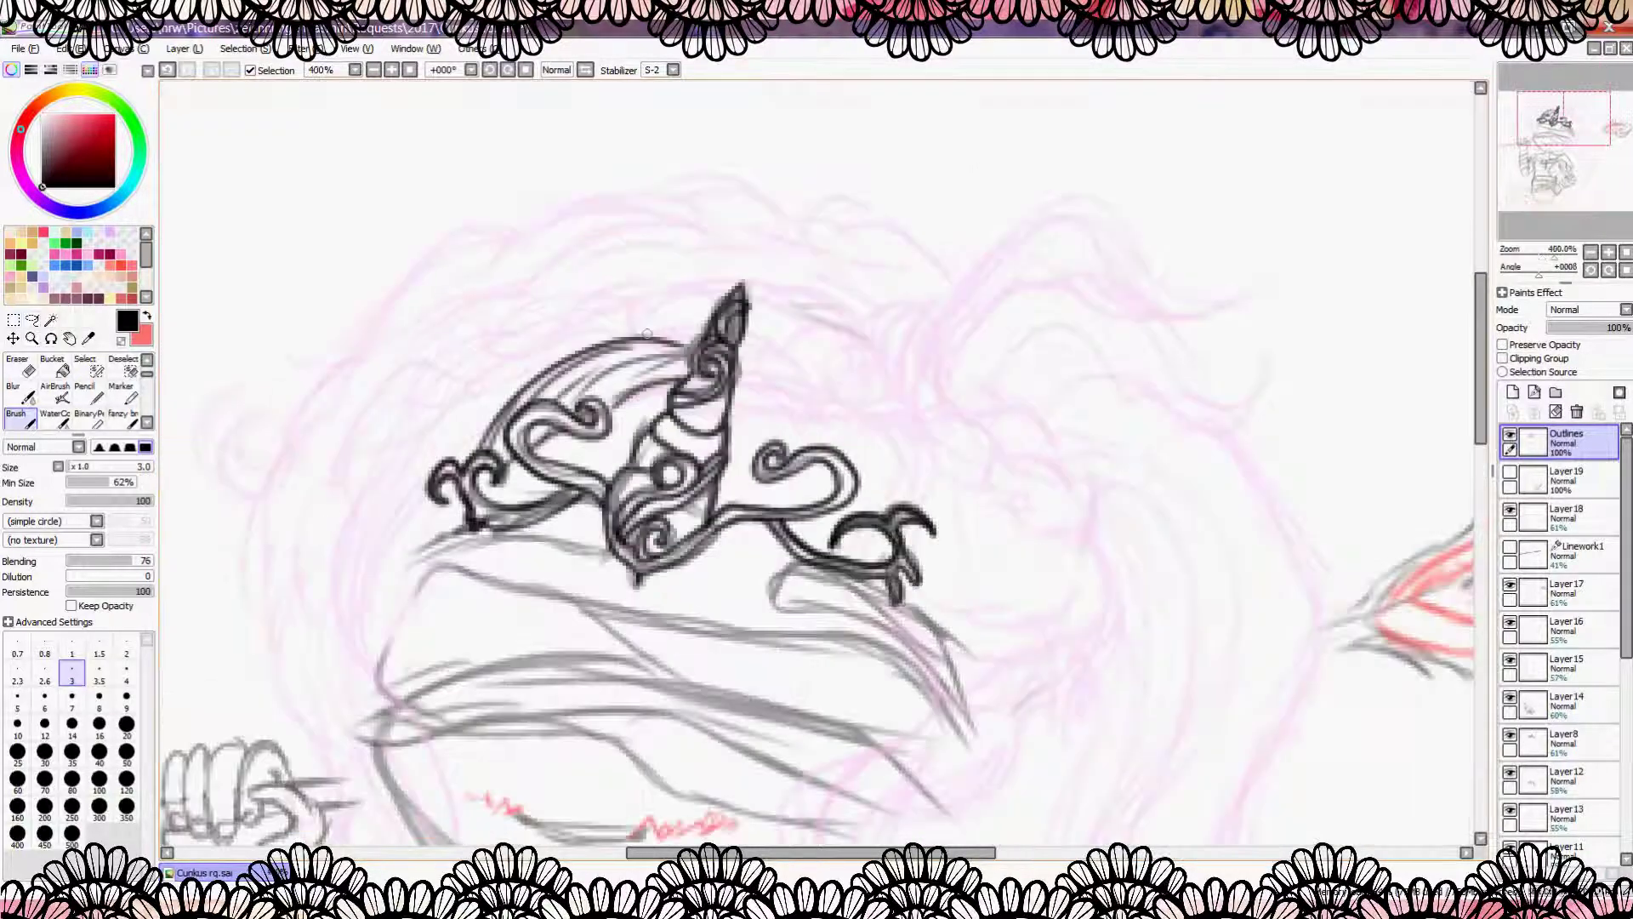
# Step: Ink the long wavy hair lock falling along the left side of the face to the shoulder
pyautogui.press('-')
pyautogui.press('-')
pyautogui.press('+')
pyautogui.moveTo(400, 357)
pyautogui.mouseDown()
pyautogui.moveTo(417, 553)
pyautogui.moveTo(387, 719)
pyautogui.mouseUp()
pyautogui.moveTo(463, 252); pyautogui.dragTo(406, 570)
pyautogui.press('+')
pyautogui.press('+')
pyautogui.moveTo(472, 314); pyautogui.dragTo(420, 621)
pyautogui.moveTo(476, 523)
pyautogui.mouseDown()
pyautogui.moveTo(426, 617)
pyautogui.moveTo(344, 428)
pyautogui.mouseUp()
# Step: Ink the first scalloped row of hair arching above the tiara towards the horn
pyautogui.press('-')
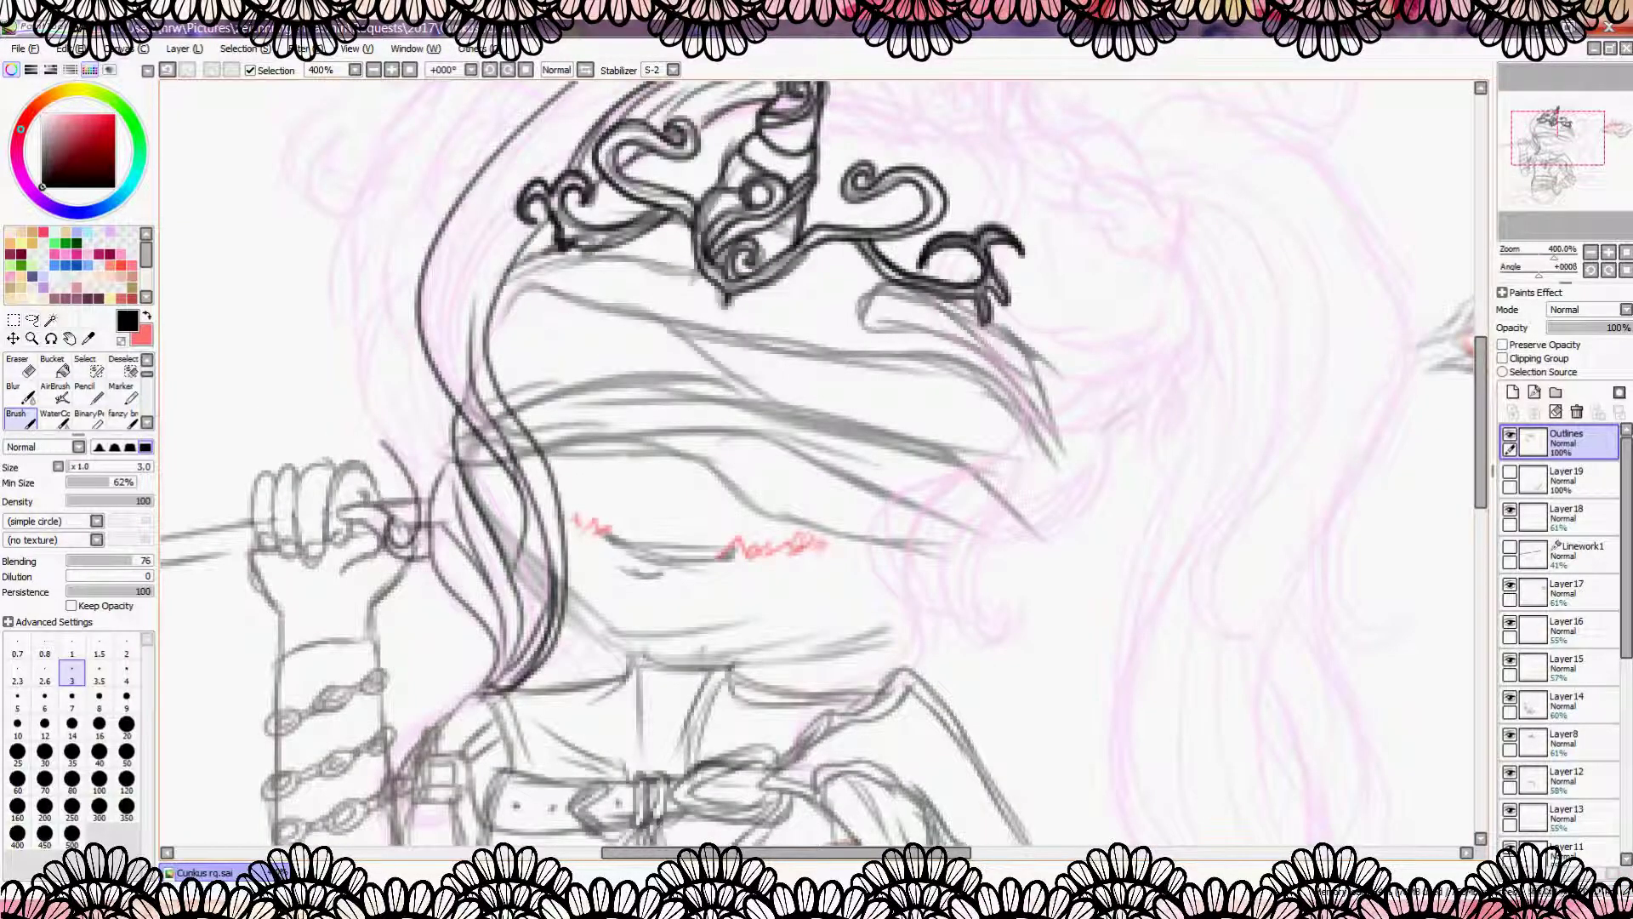
pyautogui.press('-')
pyautogui.press('-')
pyautogui.press('+')
pyautogui.press('+')
pyautogui.moveTo(447, 404); pyautogui.dragTo(561, 321)
pyautogui.moveTo(656, 287); pyautogui.dragTo(796, 296)
# Step: Erase overlapping lines in the scalloped hair row left of the tiara and re-ink its strands
pyautogui.press('-')
pyautogui.press('-')
pyautogui.press('+')
pyautogui.press('+')
pyautogui.press('+')
pyautogui.press('e')
pyautogui.moveTo(451, 566); pyautogui.dragTo(592, 423)
pyautogui.press('b')
pyautogui.moveTo(531, 478); pyautogui.dragTo(604, 413)
pyautogui.moveTo(451, 583)
pyautogui.mouseDown()
pyautogui.moveTo(544, 464)
pyautogui.moveTo(393, 756)
pyautogui.mouseUp()
pyautogui.press('-')
pyautogui.press('-')
pyautogui.press('-')
pyautogui.press('+')
pyautogui.press('+')
pyautogui.hotkey('ctrl', 'z')
# Step: Ink the outer hair strands and the small upturned curl on the left side of the head
pyautogui.press('-')
pyautogui.press('-')
pyautogui.press('+')
pyautogui.press('+')
pyautogui.moveTo(281, 723); pyautogui.dragTo(299, 570)
pyautogui.moveTo(323, 523); pyautogui.dragTo(281, 596)
pyautogui.moveTo(302, 492); pyautogui.dragTo(285, 585)
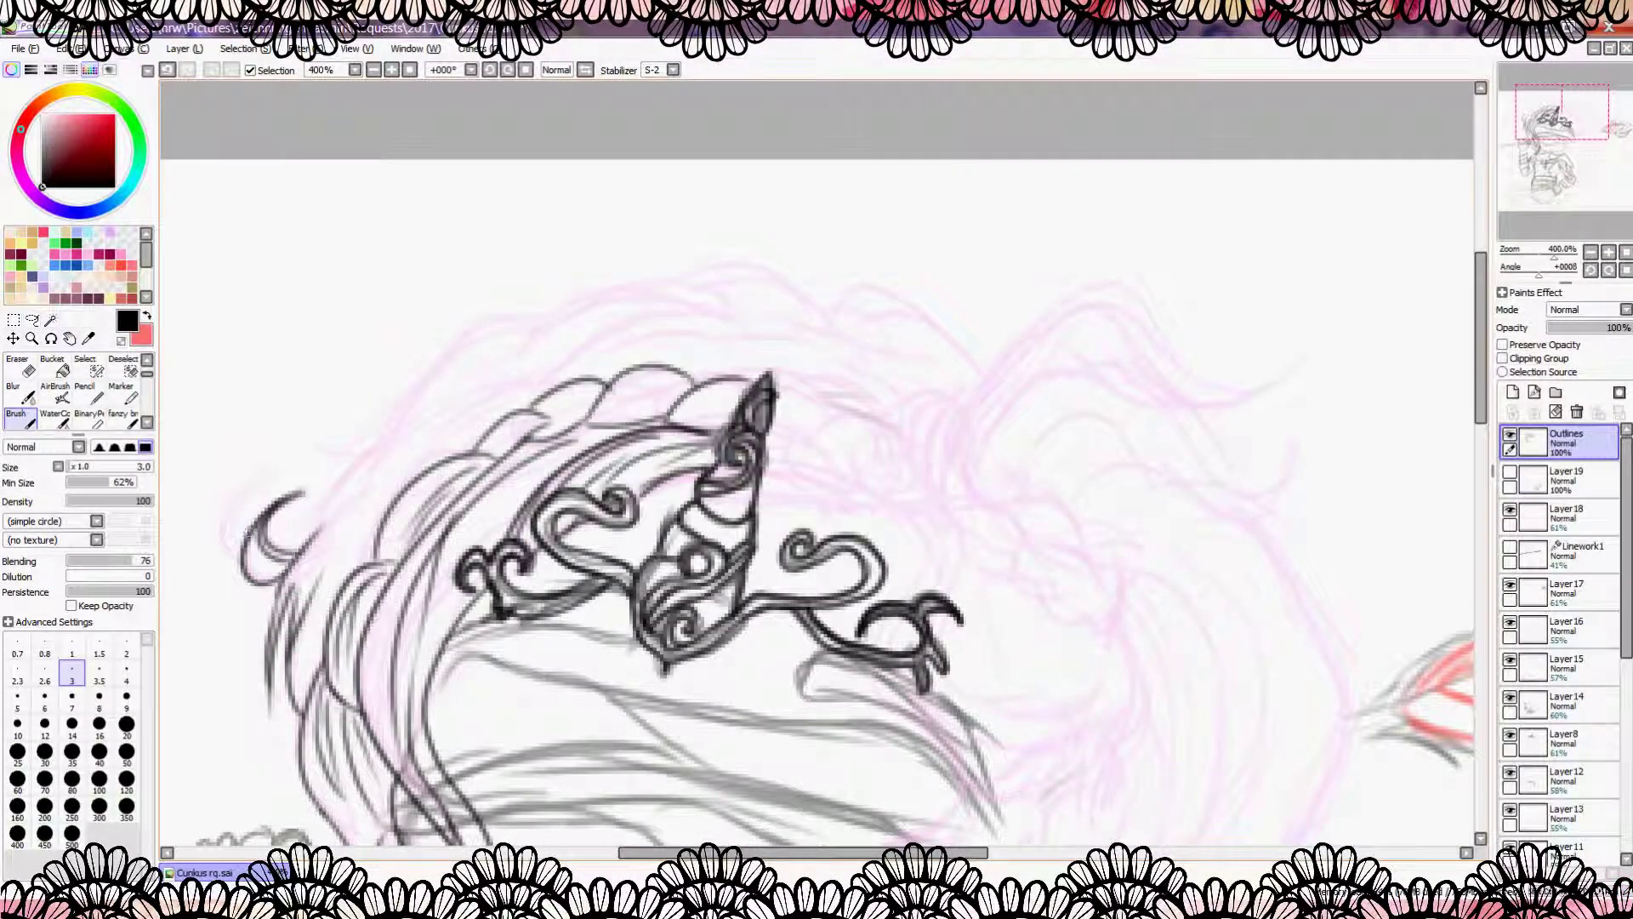
# Step: Ink the bumpy outer contour of the hair across the top of the head to the ponytail base
pyautogui.moveTo(270, 482); pyautogui.dragTo(715, 293)
pyautogui.moveTo(659, 341); pyautogui.dragTo(859, 262)
pyautogui.press('-')
pyautogui.press('-')
pyautogui.press('+')
pyautogui.press('+')
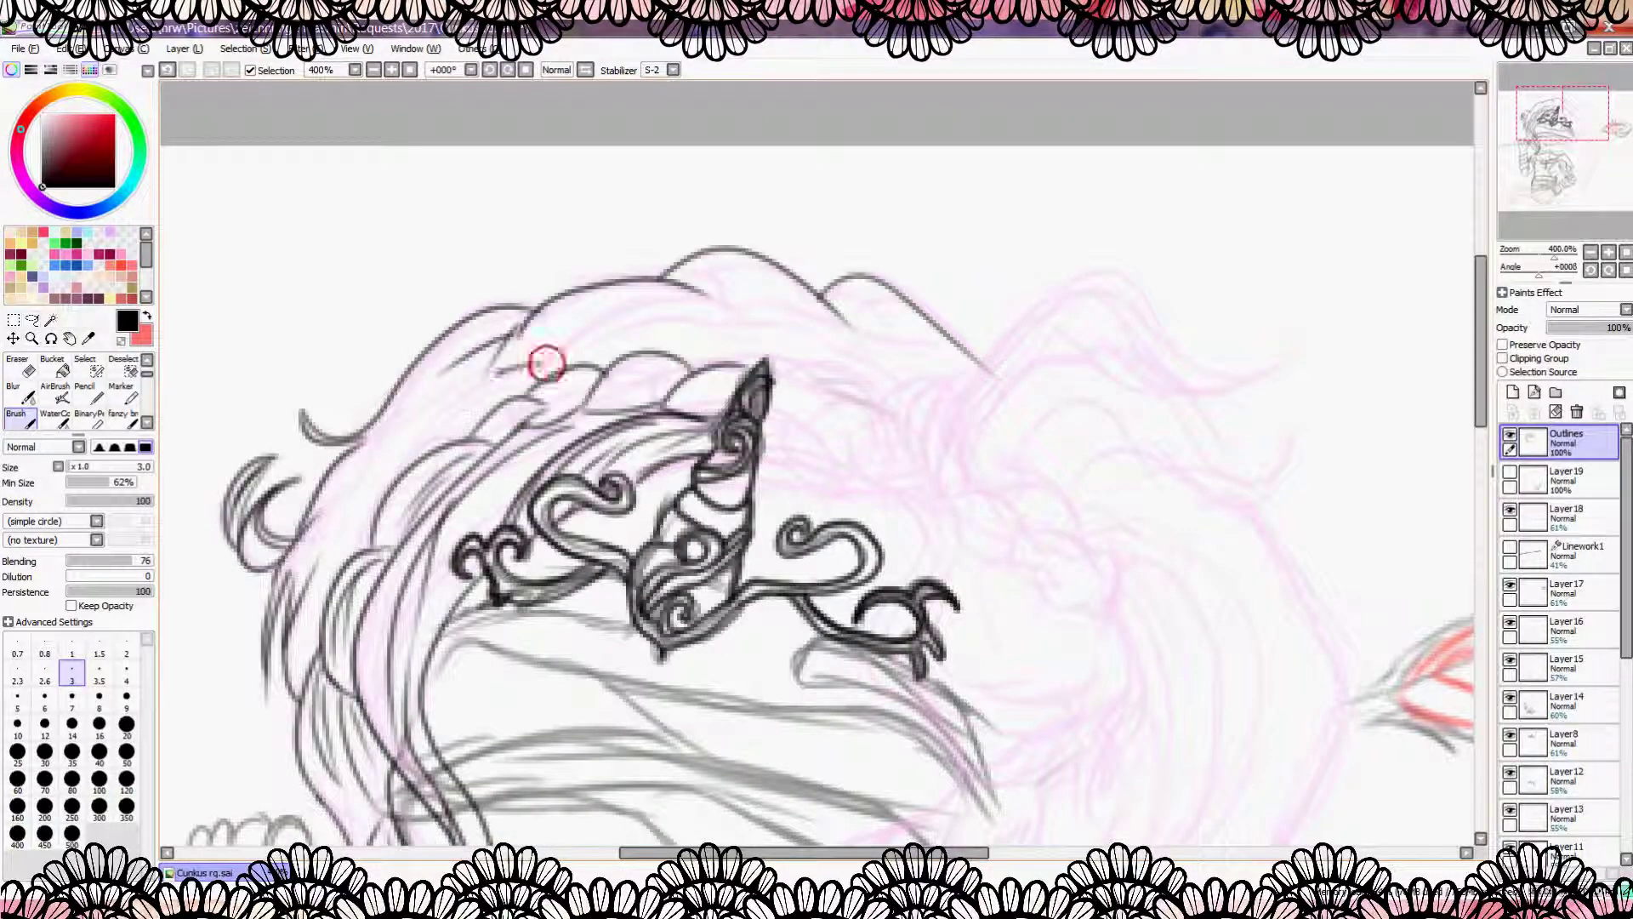
# Step: Add inner hair strands between the outer contour and the scalloped row on top of the head
pyautogui.moveTo(547, 365); pyautogui.dragTo(415, 451)
pyautogui.moveTo(545, 368); pyautogui.dragTo(706, 300)
pyautogui.moveTo(849, 330); pyautogui.dragTo(969, 366)
# Step: Ink the curved hair strands emerging to the right of the horn
pyautogui.press('+')
pyautogui.moveTo(850, 510); pyautogui.dragTo(596, 366)
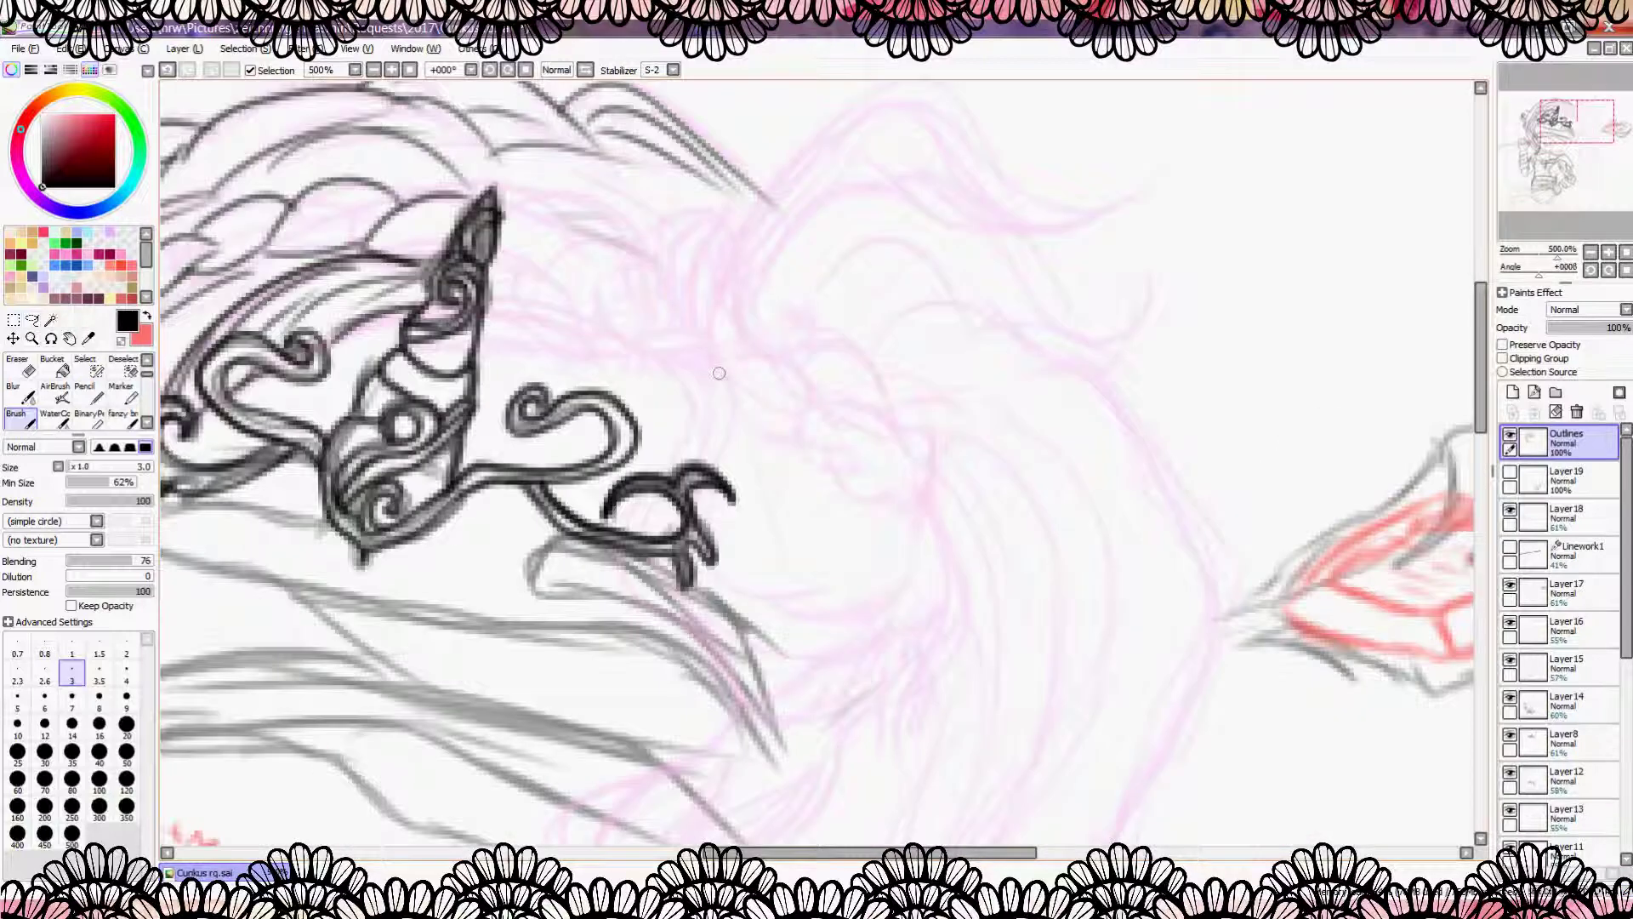
pyautogui.moveTo(510, 255); pyautogui.dragTo(586, 370)
pyautogui.moveTo(481, 313); pyautogui.dragTo(561, 268)
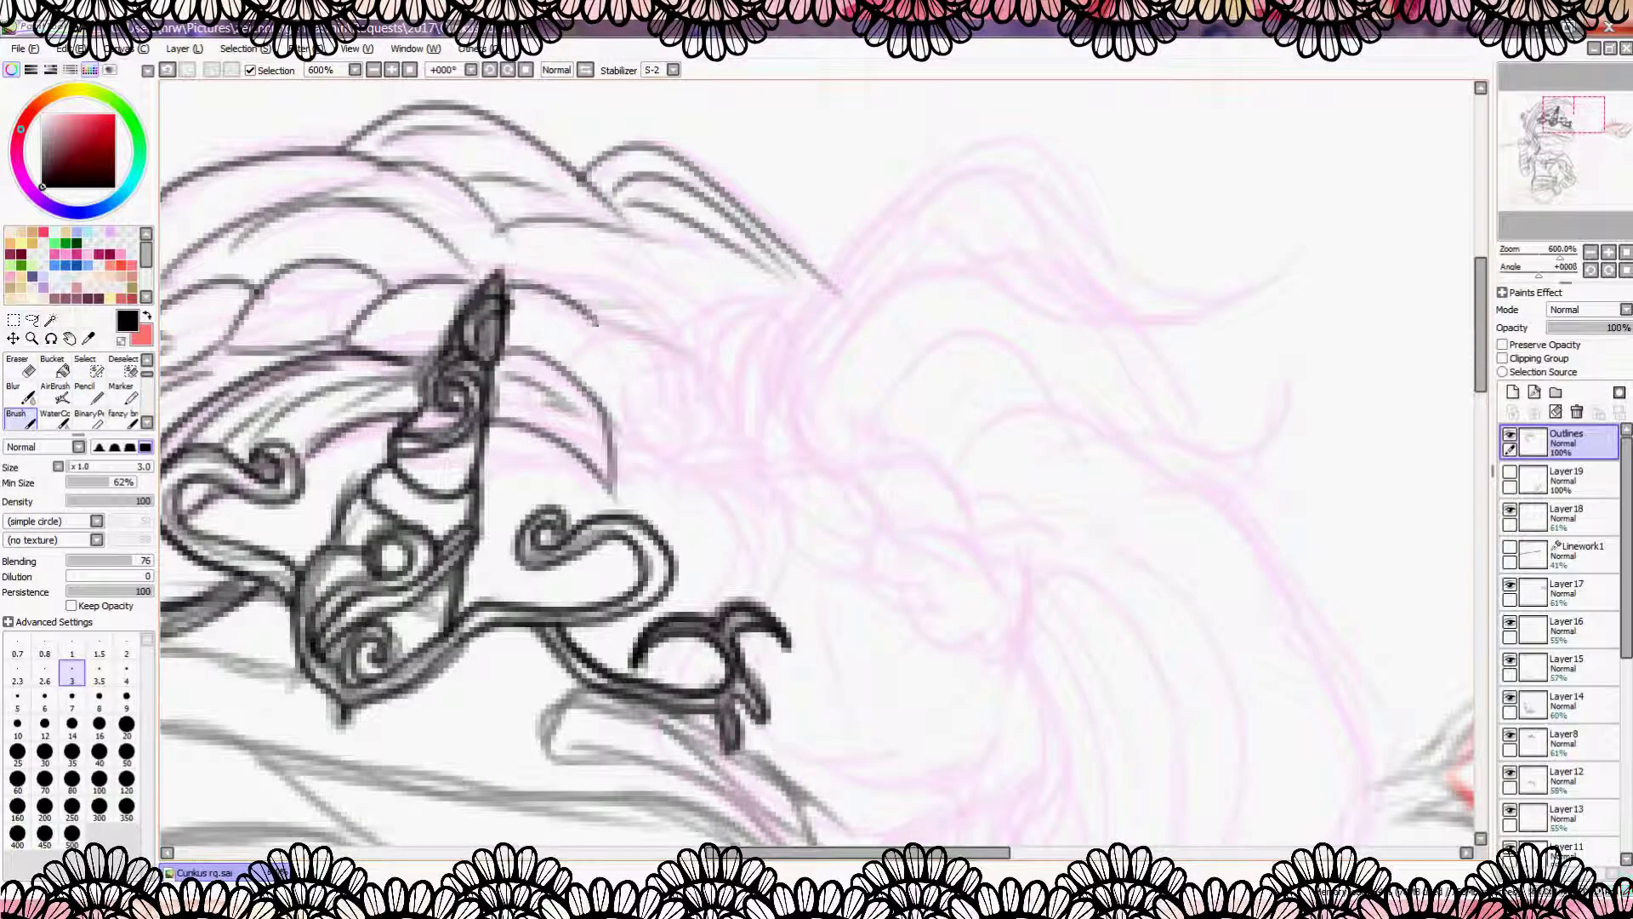
# Step: Ink more curved hair strands between the horn and the ponytail braid, undoing the last stroke
pyautogui.moveTo(545, 374); pyautogui.dragTo(678, 286)
pyautogui.press('+')
pyautogui.moveTo(625, 511)
pyautogui.mouseDown()
pyautogui.moveTo(547, 522)
pyautogui.moveTo(600, 400)
pyautogui.mouseUp()
pyautogui.moveTo(629, 281); pyautogui.dragTo(442, 366)
pyautogui.scroll(-5, 553, 341)
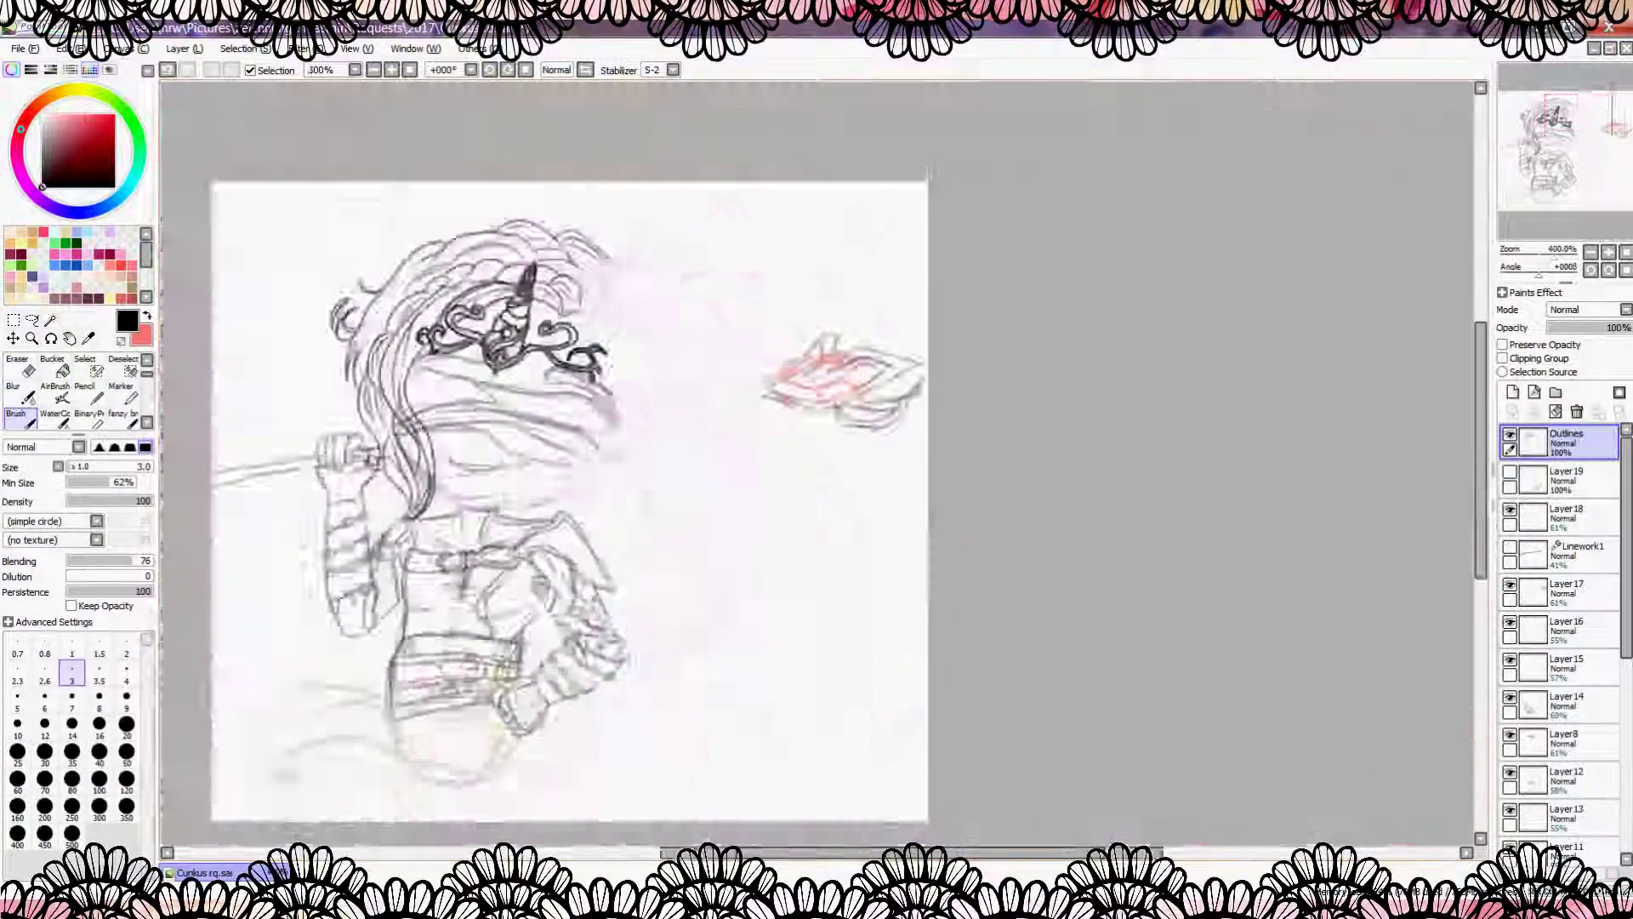
pyautogui.scroll(4, 558, 241)
pyautogui.click(168, 70)
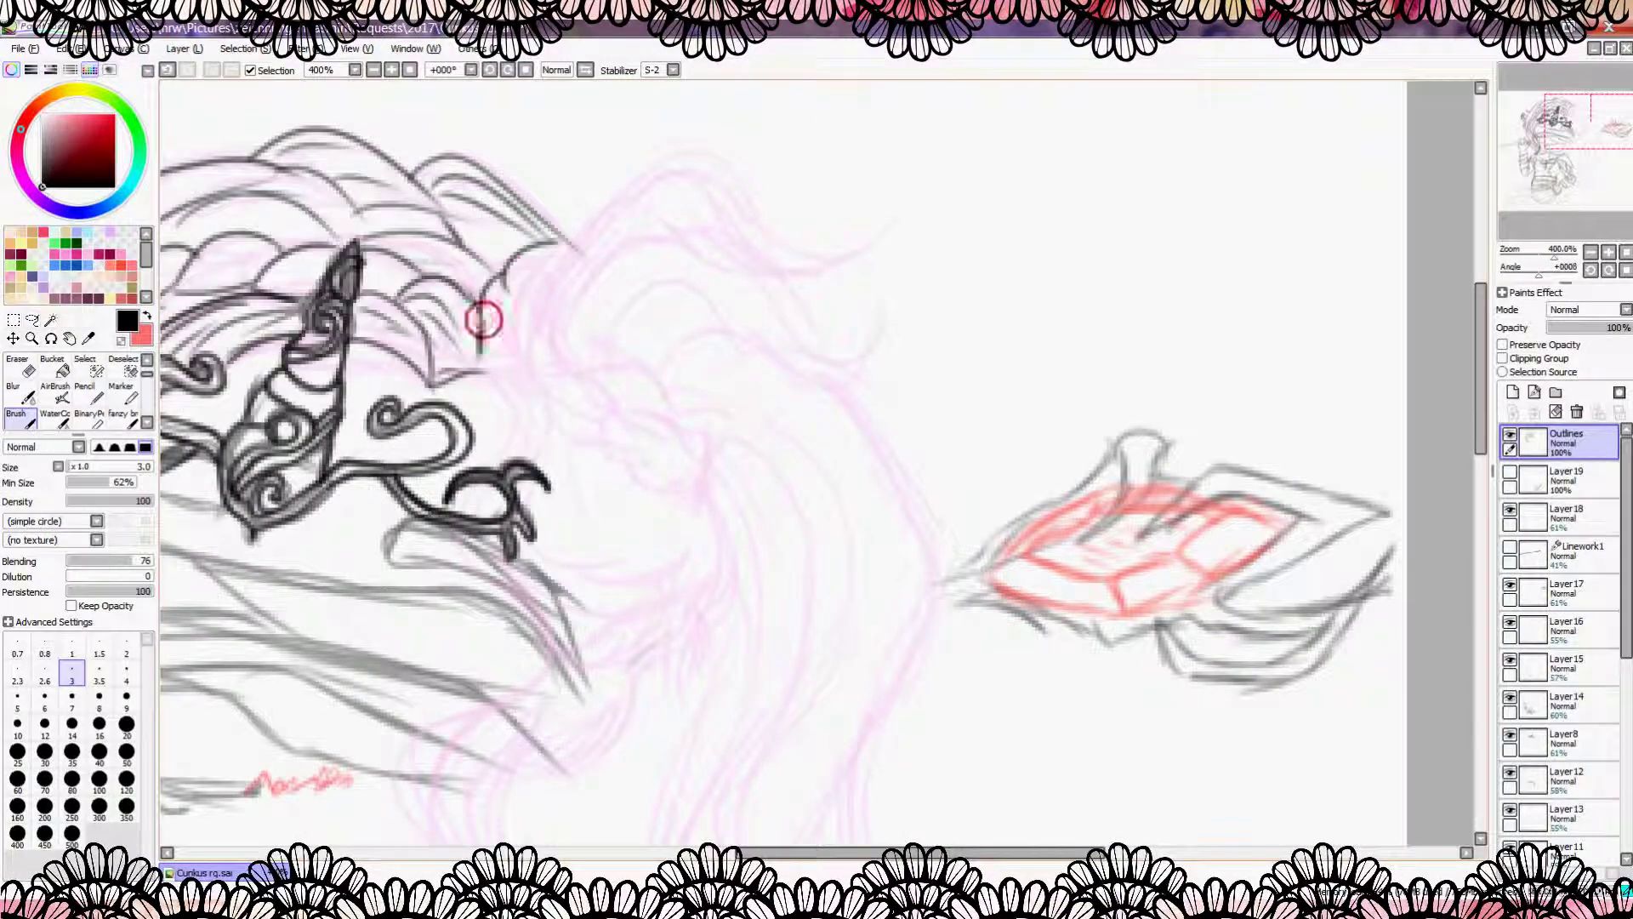
# Step: Ink the outline and twisted segments of the braid wrapped around the ponytail base
pyautogui.moveTo(511, 374); pyautogui.dragTo(553, 447)
pyautogui.moveTo(527, 400); pyautogui.dragTo(625, 464)
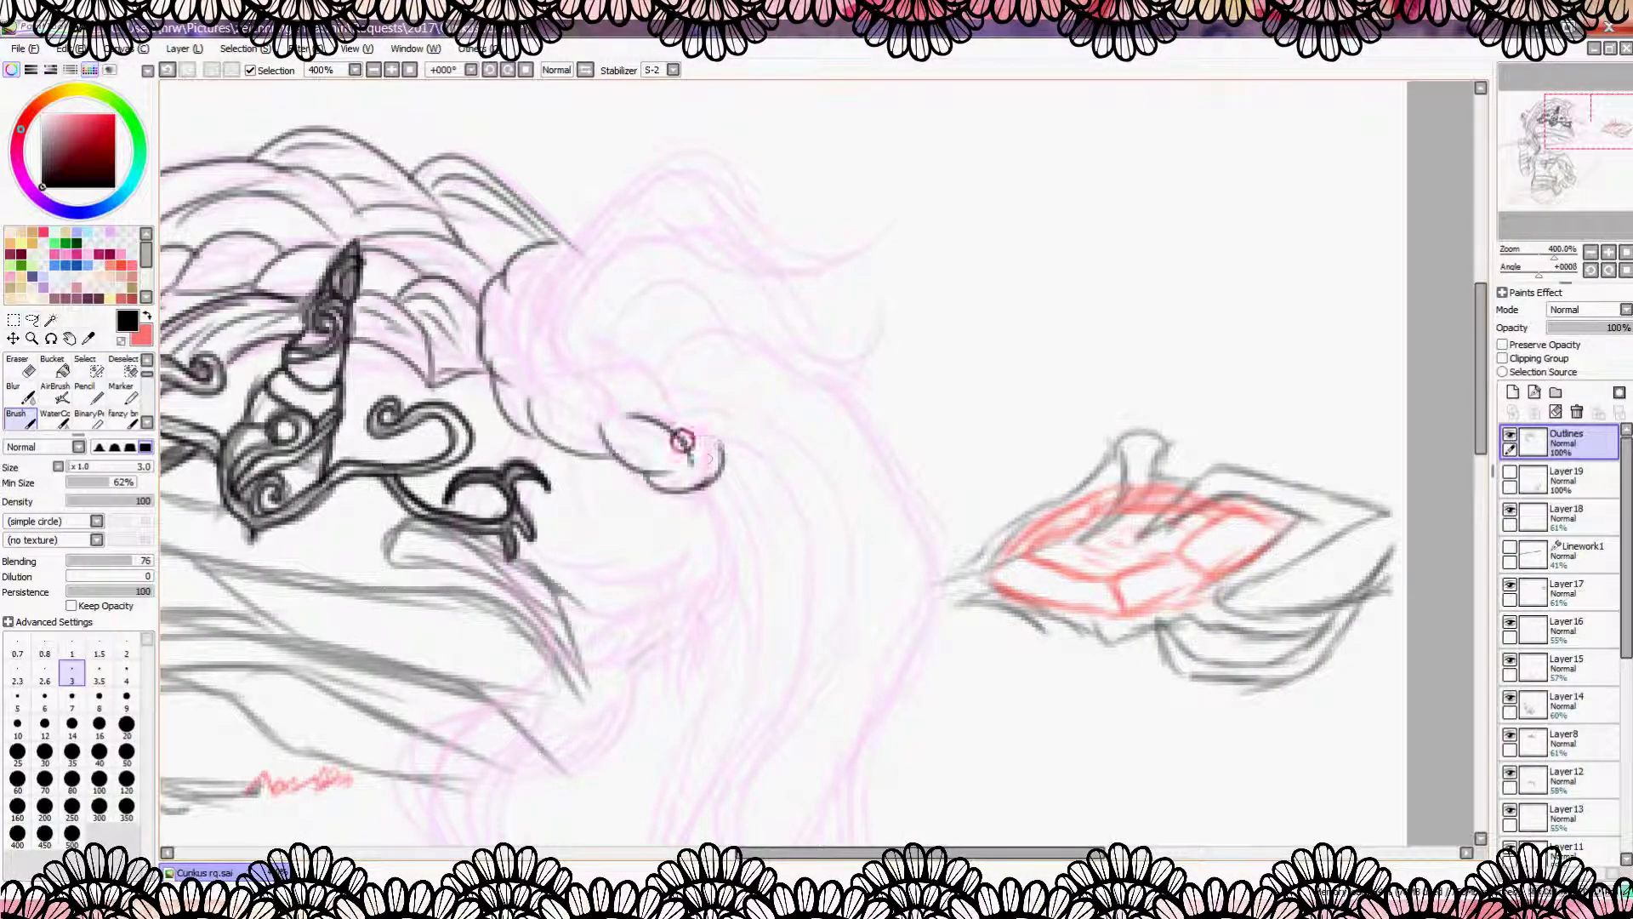
pyautogui.moveTo(552, 388)
pyautogui.mouseDown()
pyautogui.moveTo(531, 332)
pyautogui.moveTo(557, 244)
pyautogui.mouseUp()
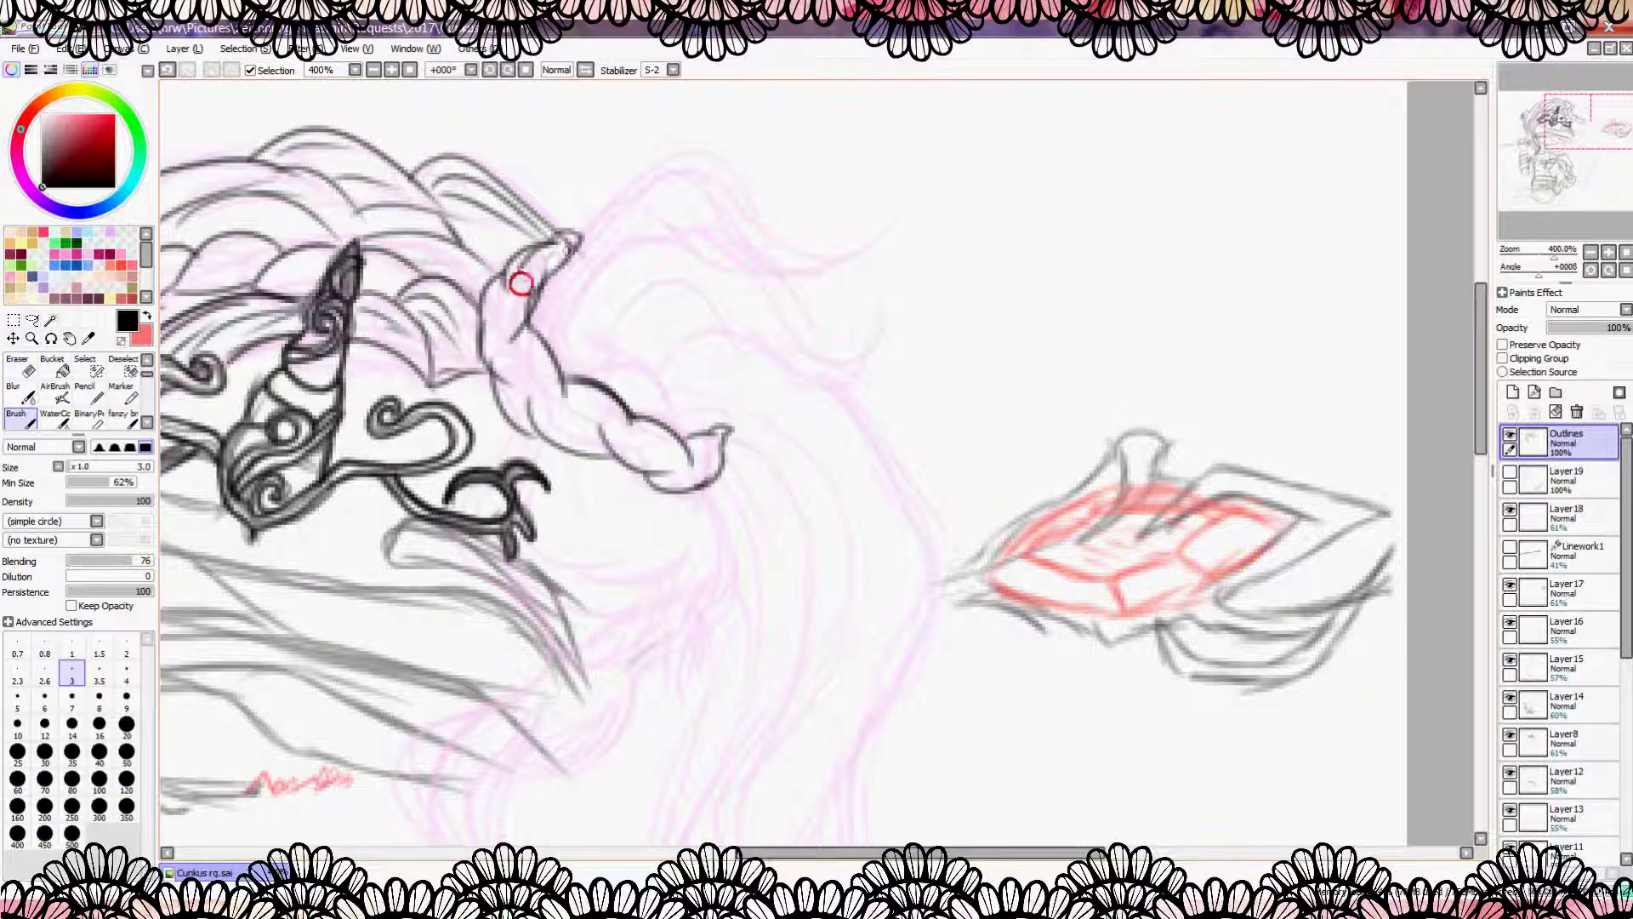
pyautogui.moveTo(534, 376); pyautogui.dragTo(704, 468)
# Step: Add fine strand lines inside the braid with brush size 2 and restore the brush size to 3
pyautogui.scroll(1, 714, 413)
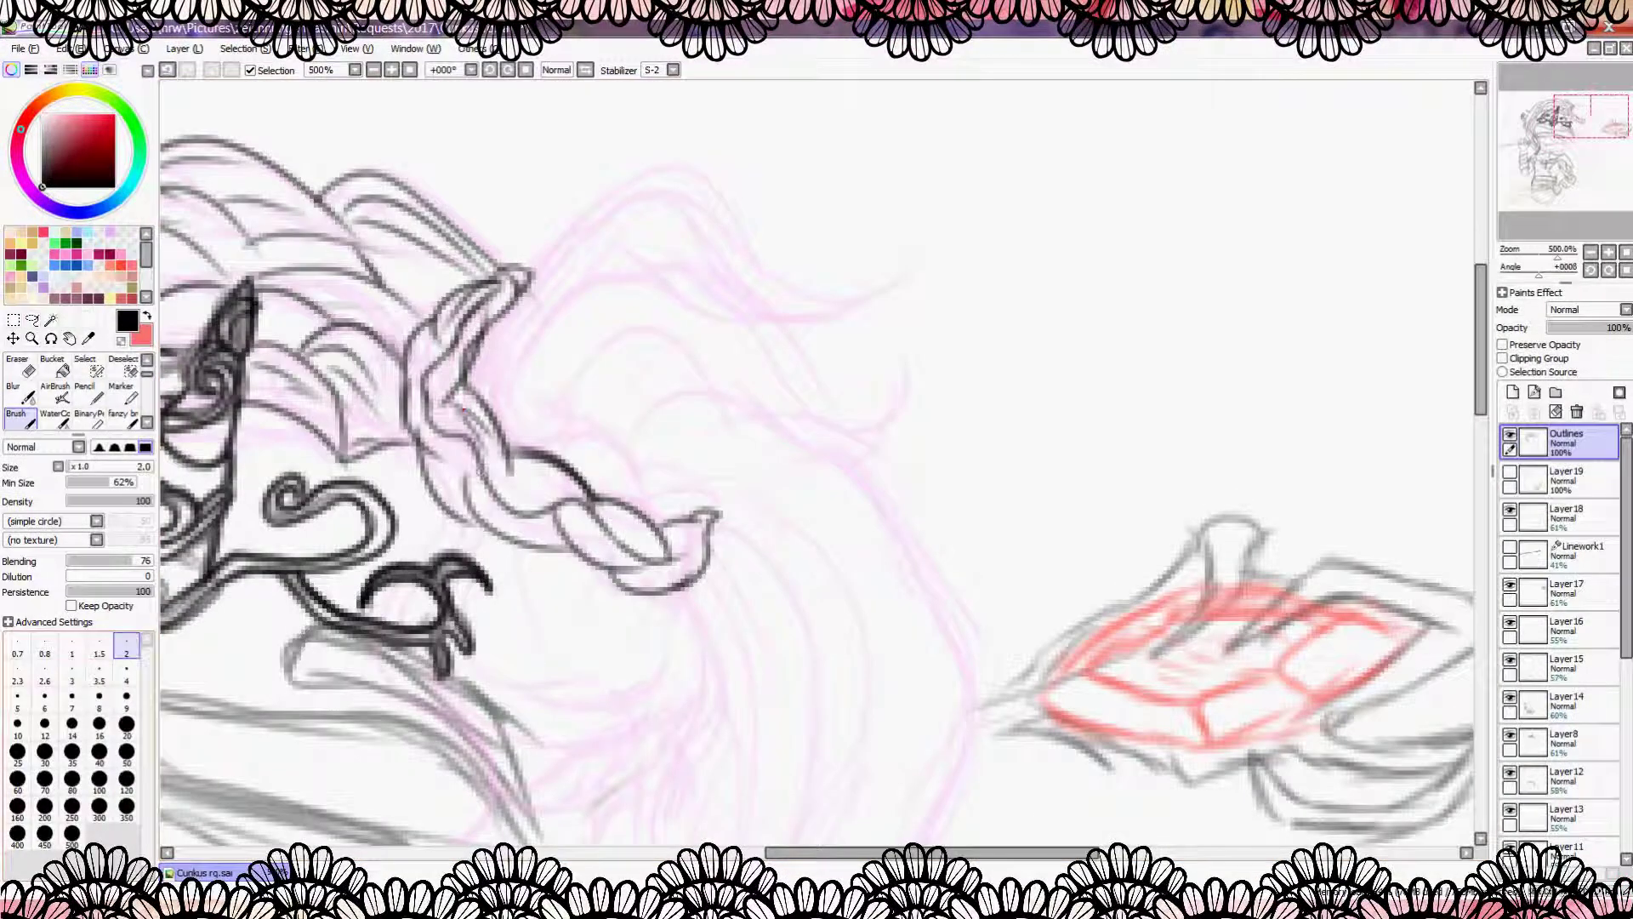
pyautogui.moveTo(449, 396); pyautogui.dragTo(544, 536)
pyautogui.click(71, 671)
pyautogui.scroll(-3, 425, 408)
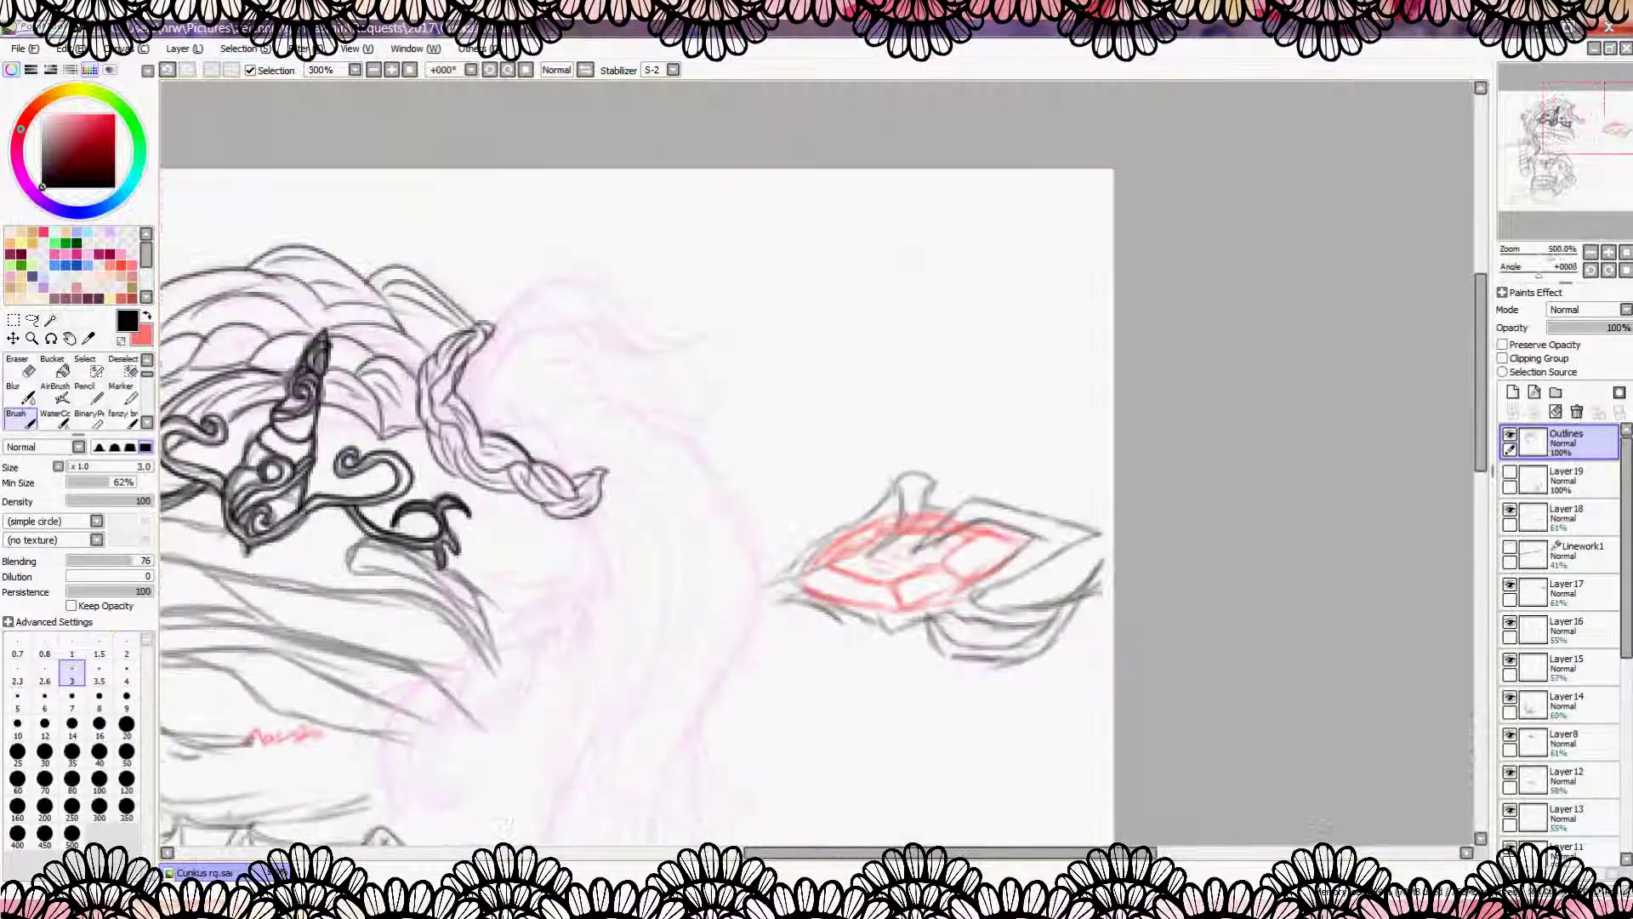
pyautogui.scroll(-1, 394, 265)
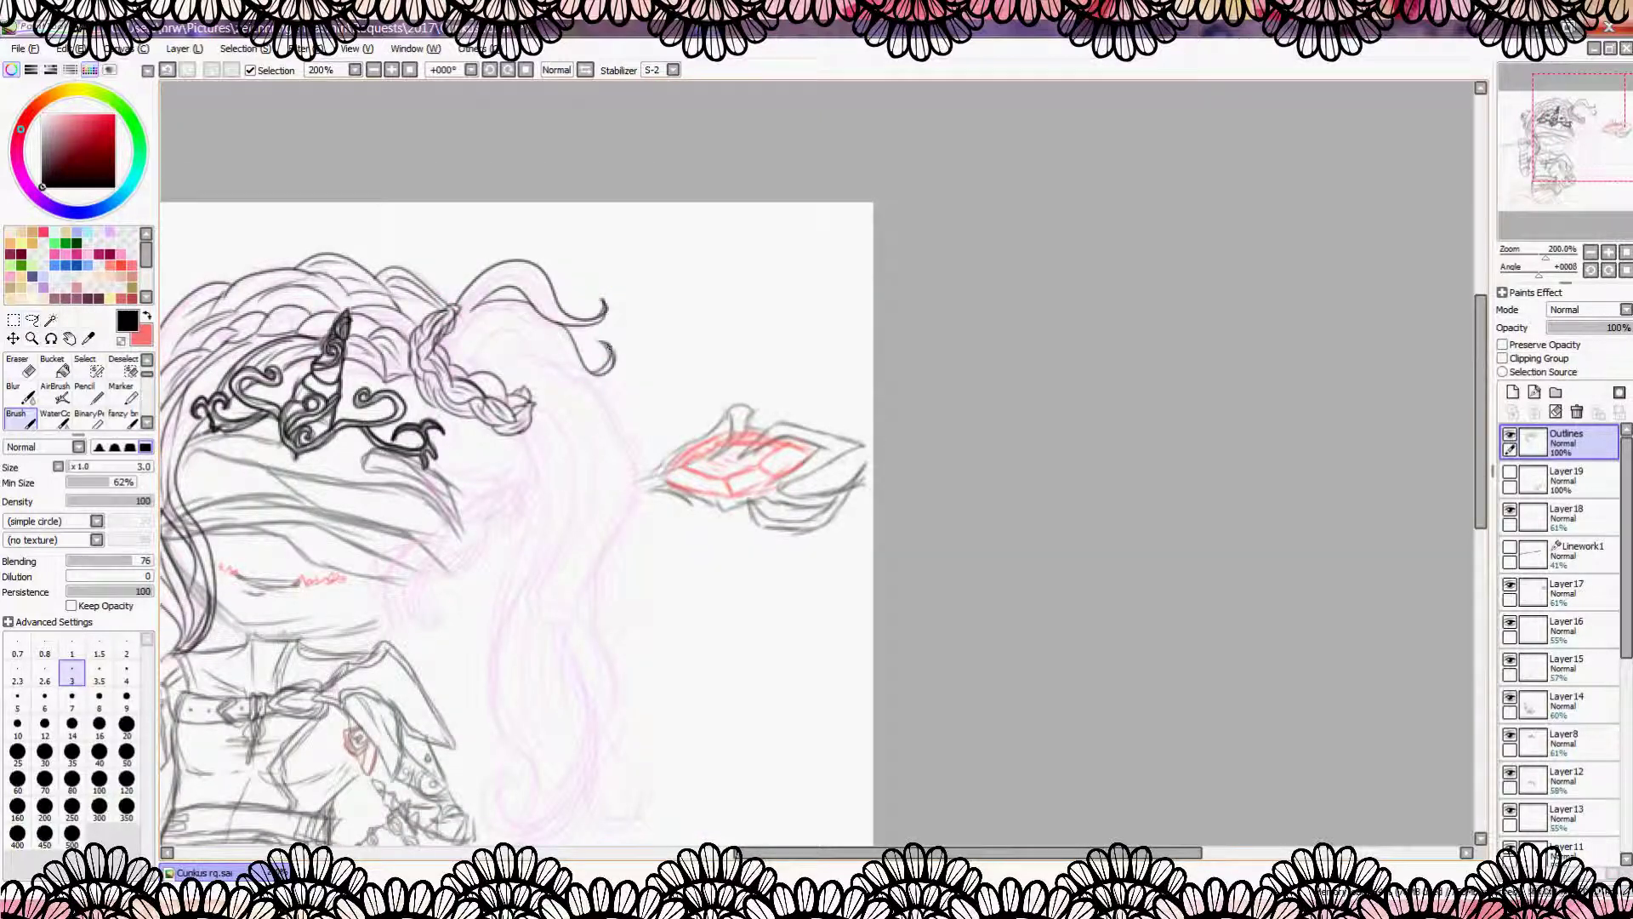
# Step: Ink the ponytail's upper locks flowing down from the braid into curled ends
pyautogui.moveTo(608, 426)
pyautogui.mouseDown()
pyautogui.moveTo(559, 434)
pyautogui.moveTo(519, 510)
pyautogui.moveTo(446, 456)
pyautogui.moveTo(497, 94)
pyautogui.mouseUp()
pyautogui.scroll(2, 650, 574)
pyautogui.moveTo(358, 82)
pyautogui.mouseDown()
pyautogui.moveTo(409, 289)
pyautogui.moveTo(400, 532)
pyautogui.mouseUp()
pyautogui.moveTo(442, 170); pyautogui.dragTo(319, 451)
pyautogui.moveTo(447, 230); pyautogui.dragTo(412, 311)
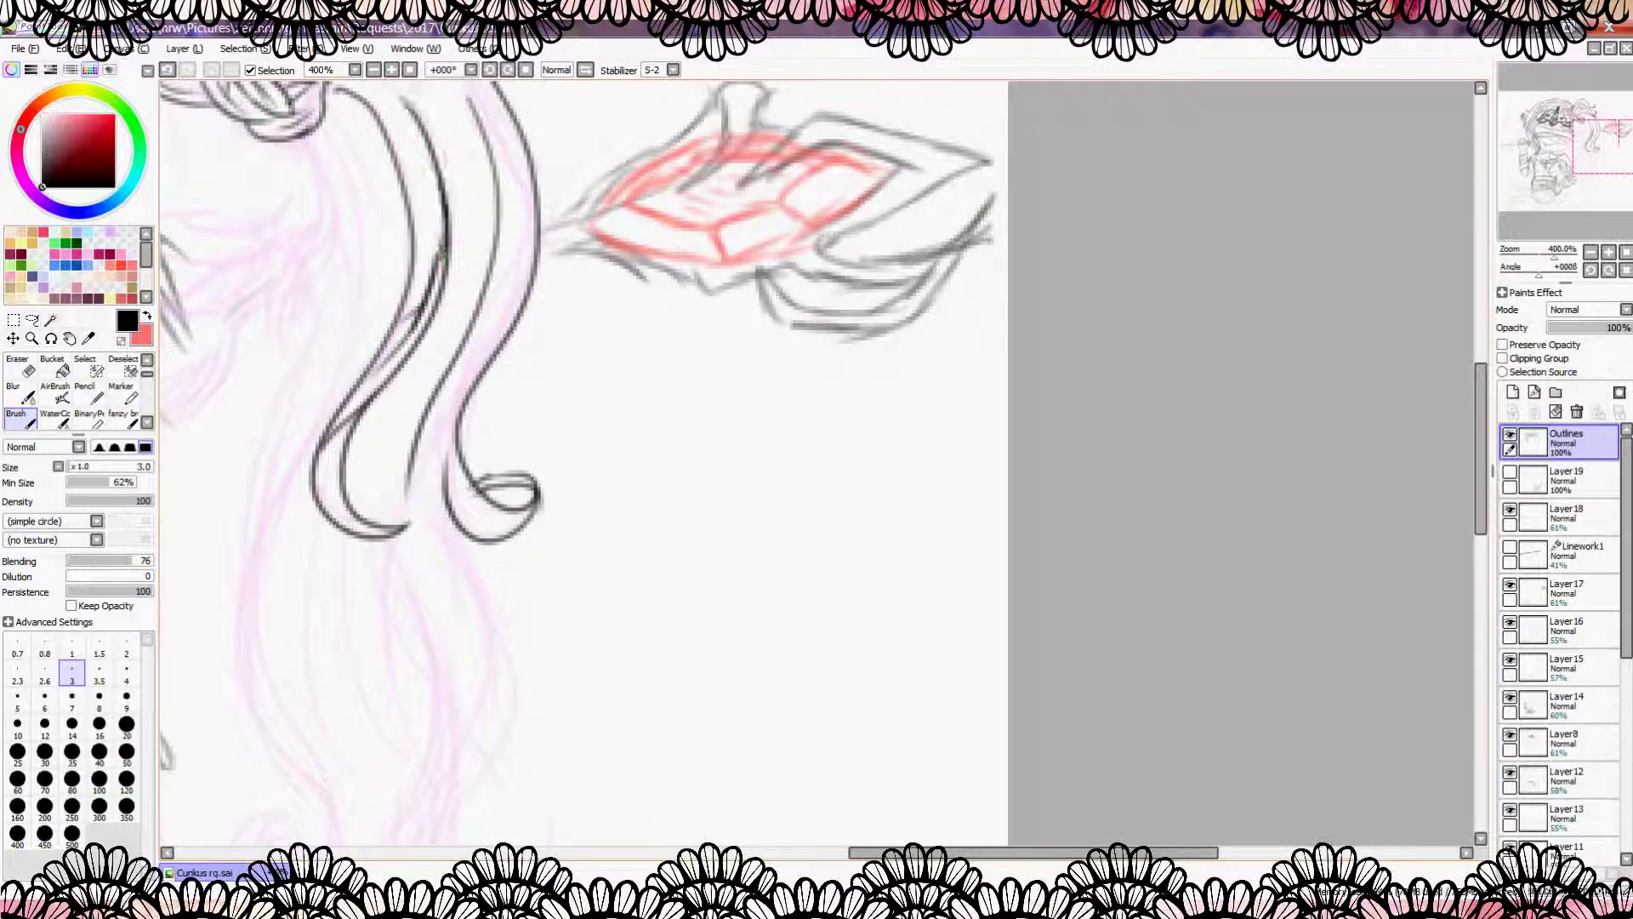
# Step: Ink the long inner ponytail strands running from the braid down to a small curl
pyautogui.scroll(-2, 583, 464)
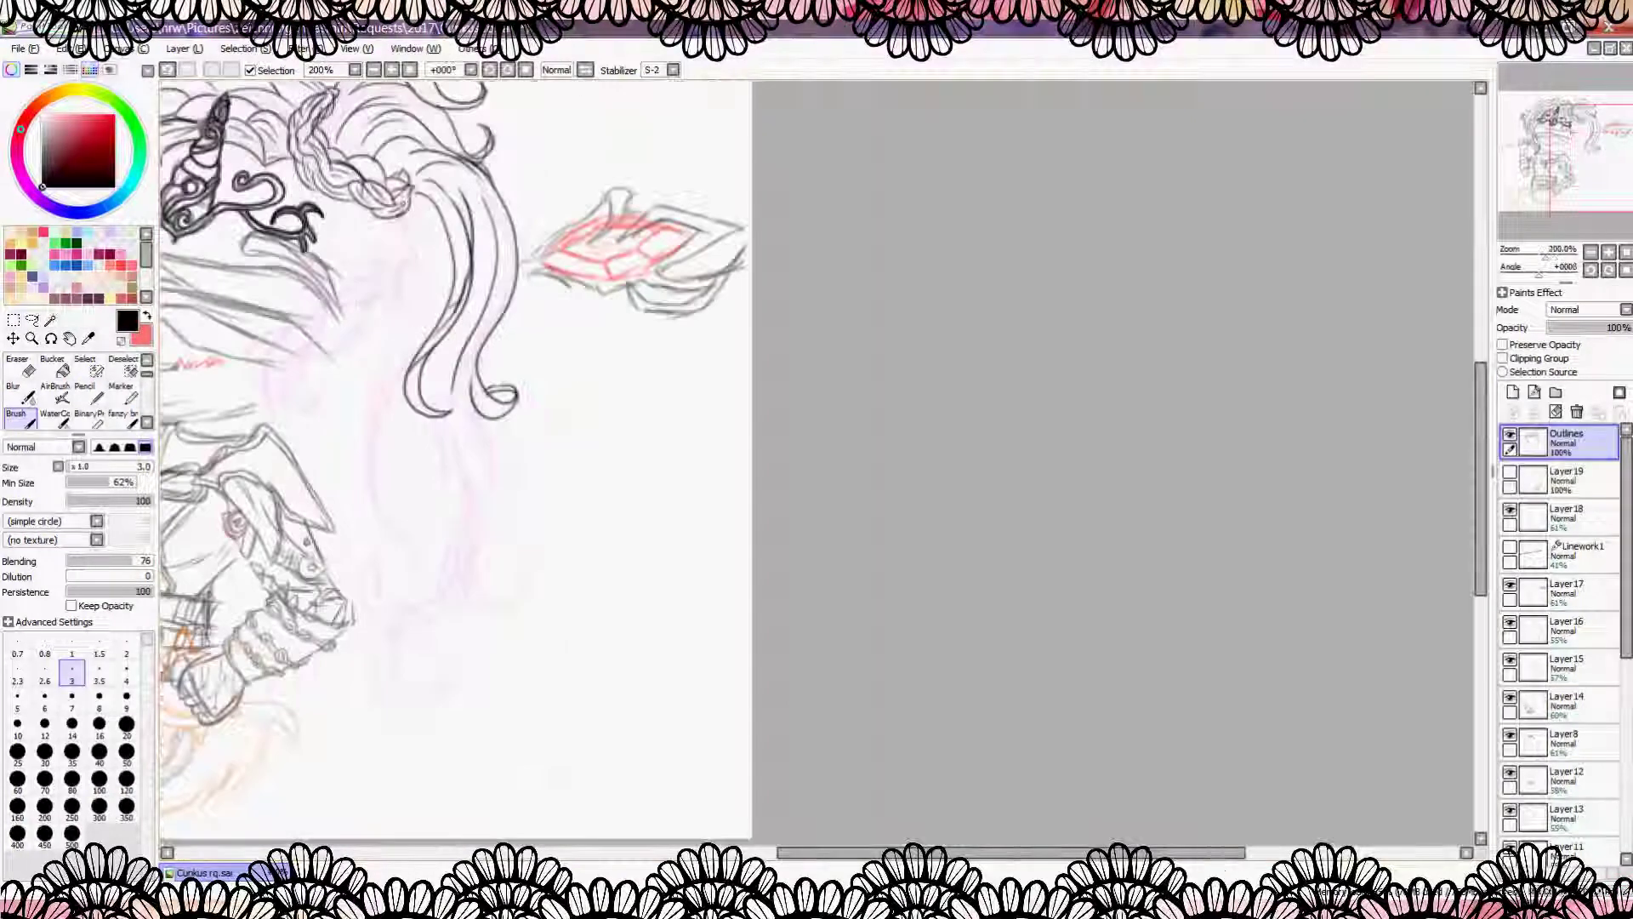
pyautogui.moveTo(438, 185); pyautogui.dragTo(371, 379)
pyautogui.moveTo(434, 303); pyautogui.dragTo(356, 532)
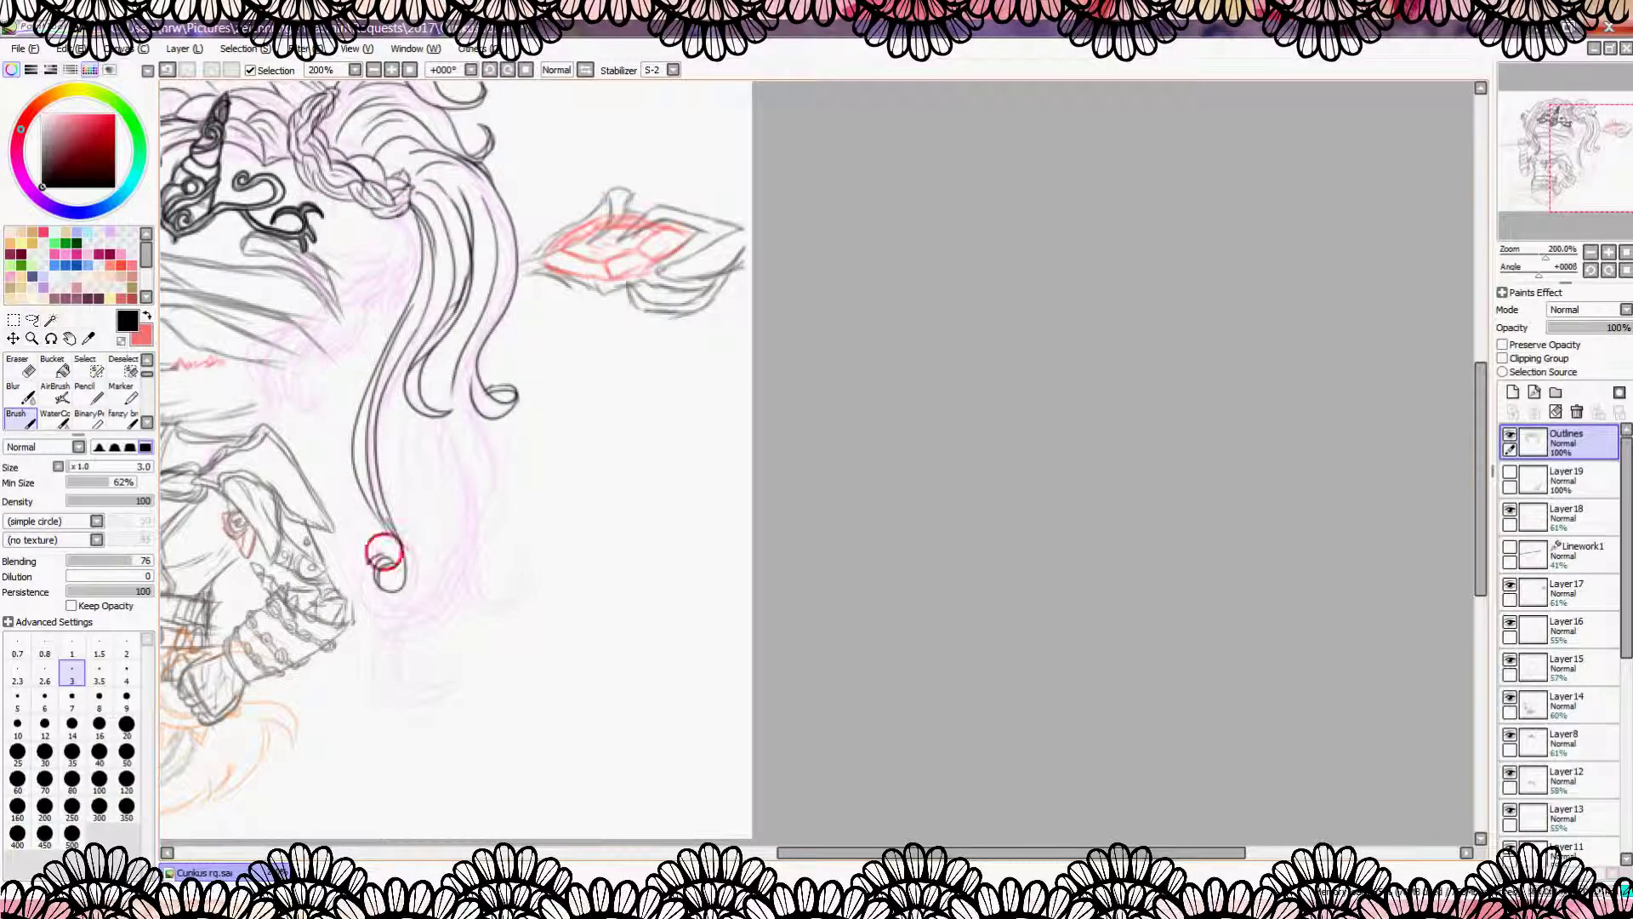
pyautogui.scroll(-3, 427, 568)
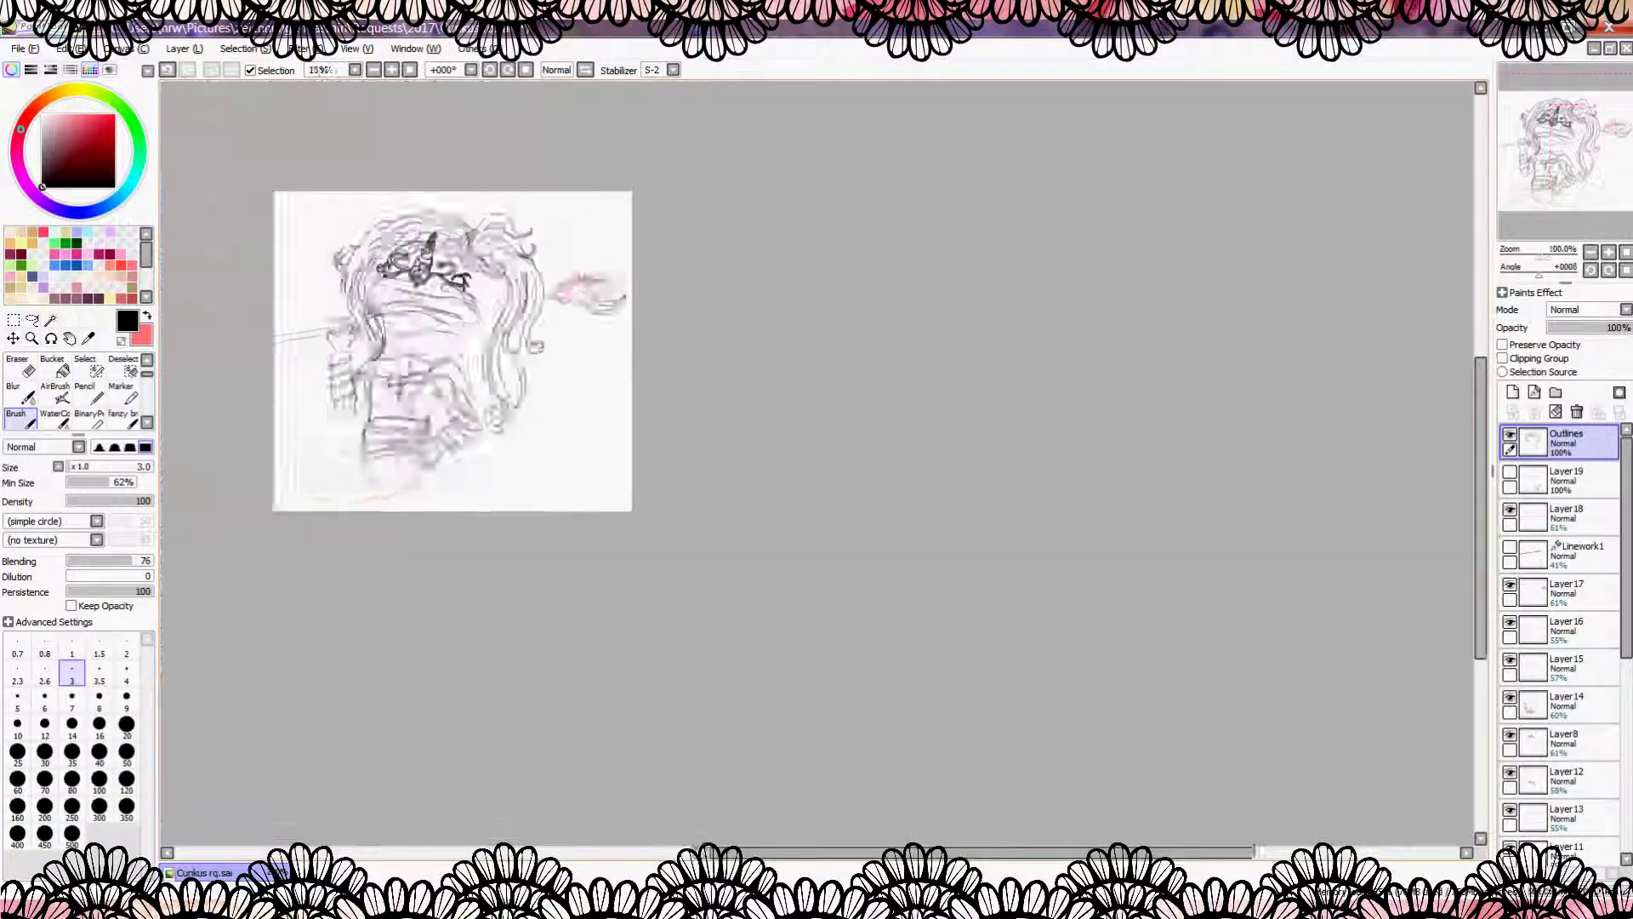
# Step: Ink the ponytail's large lower curl and the smaller lock curling up to its right
pyautogui.scroll(5, 476, 391)
pyautogui.moveTo(544, 324); pyautogui.dragTo(479, 463)
pyautogui.moveTo(587, 289); pyautogui.dragTo(481, 464)
pyautogui.moveTo(596, 383); pyautogui.dragTo(393, 502)
pyautogui.moveTo(597, 336)
pyautogui.mouseDown()
pyautogui.moveTo(444, 476)
pyautogui.moveTo(711, 365)
pyautogui.mouseUp()
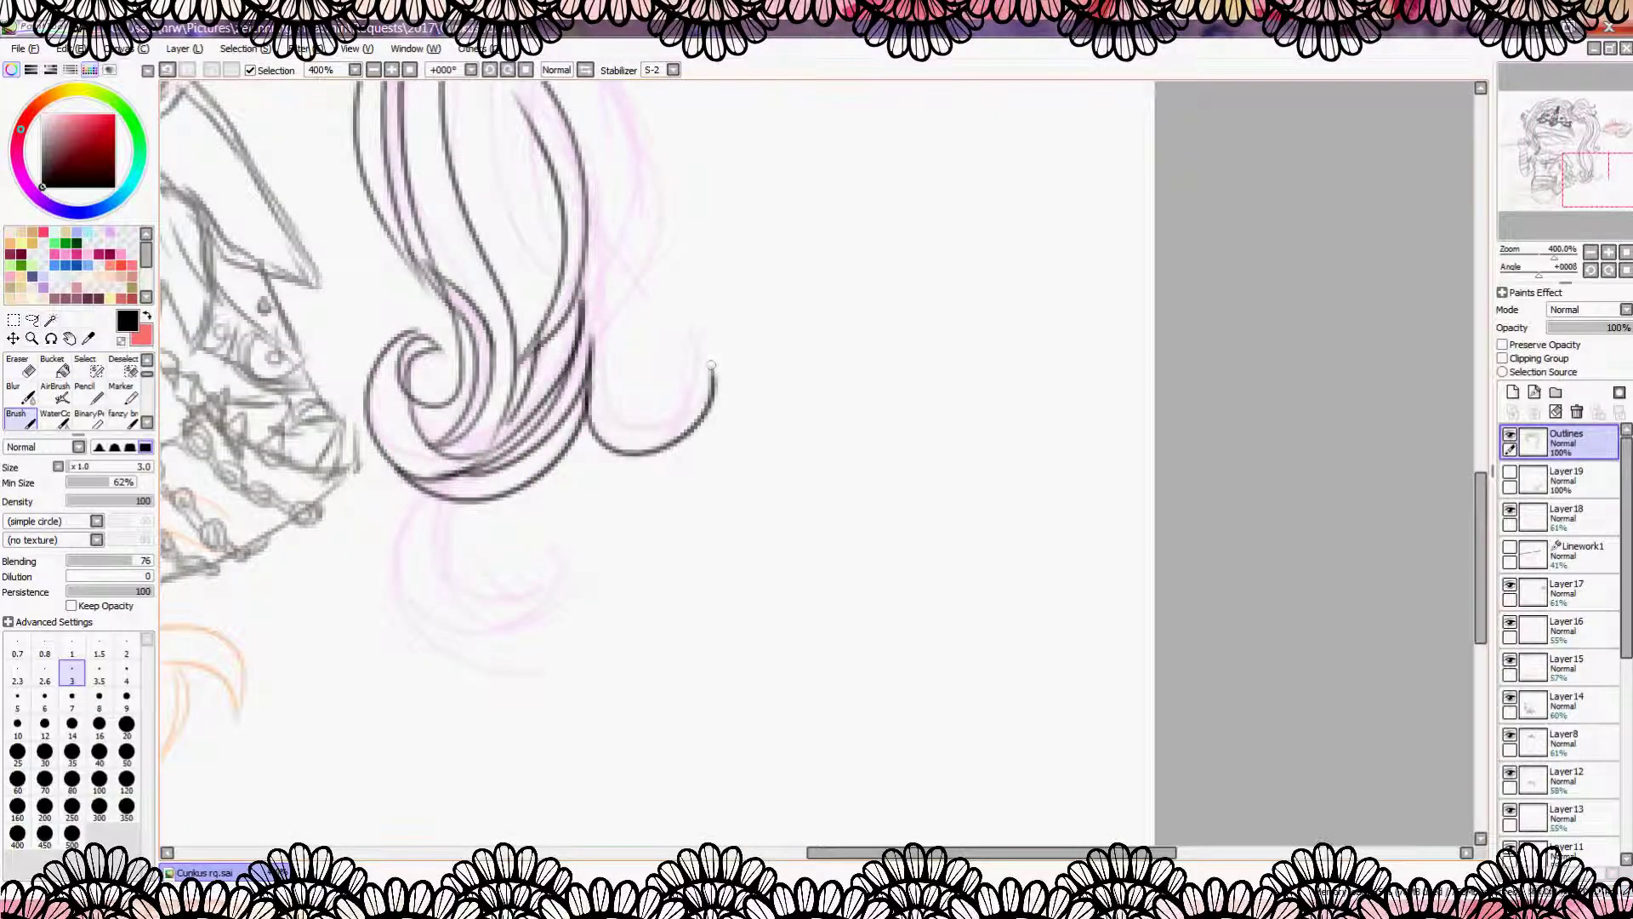
pyautogui.moveTo(596, 340); pyautogui.dragTo(646, 132)
pyautogui.moveTo(587, 293); pyautogui.dragTo(638, 136)
pyautogui.scroll(2, 649, 366)
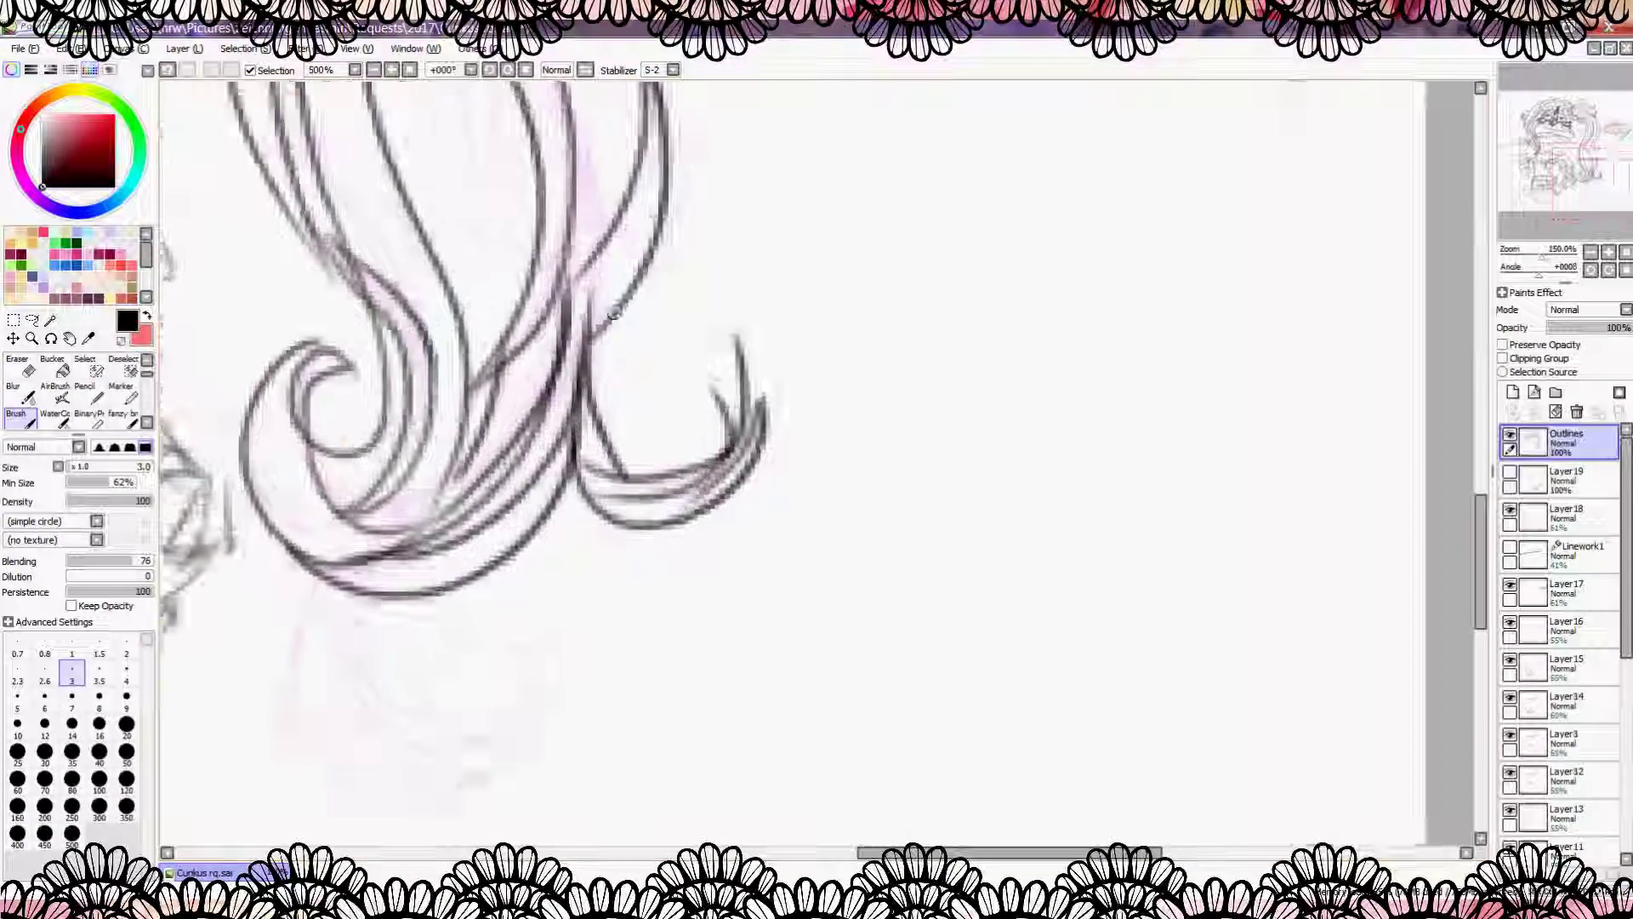
# Step: Ink the lowest curled lock beneath the ponytail and the strands joining it
pyautogui.moveTo(477, 443); pyautogui.dragTo(634, 242)
pyautogui.moveTo(502, 357)
pyautogui.mouseDown()
pyautogui.moveTo(459, 488)
pyautogui.moveTo(706, 651)
pyautogui.mouseUp()
pyautogui.moveTo(466, 523); pyautogui.dragTo(785, 472)
pyautogui.moveTo(667, 554); pyautogui.dragTo(661, 452)
pyautogui.moveTo(672, 523); pyautogui.dragTo(519, 374)
# Step: Fill in the middle of the ponytail with curved strands and a pointed outer lock, cleaning up with the eraser
pyautogui.scroll(-5, 663, 510)
pyautogui.scroll(5, 662, 510)
pyautogui.moveTo(485, 511); pyautogui.dragTo(558, 634)
pyautogui.moveTo(566, 625); pyautogui.dragTo(519, 370)
pyautogui.press('e')
pyautogui.press('b')
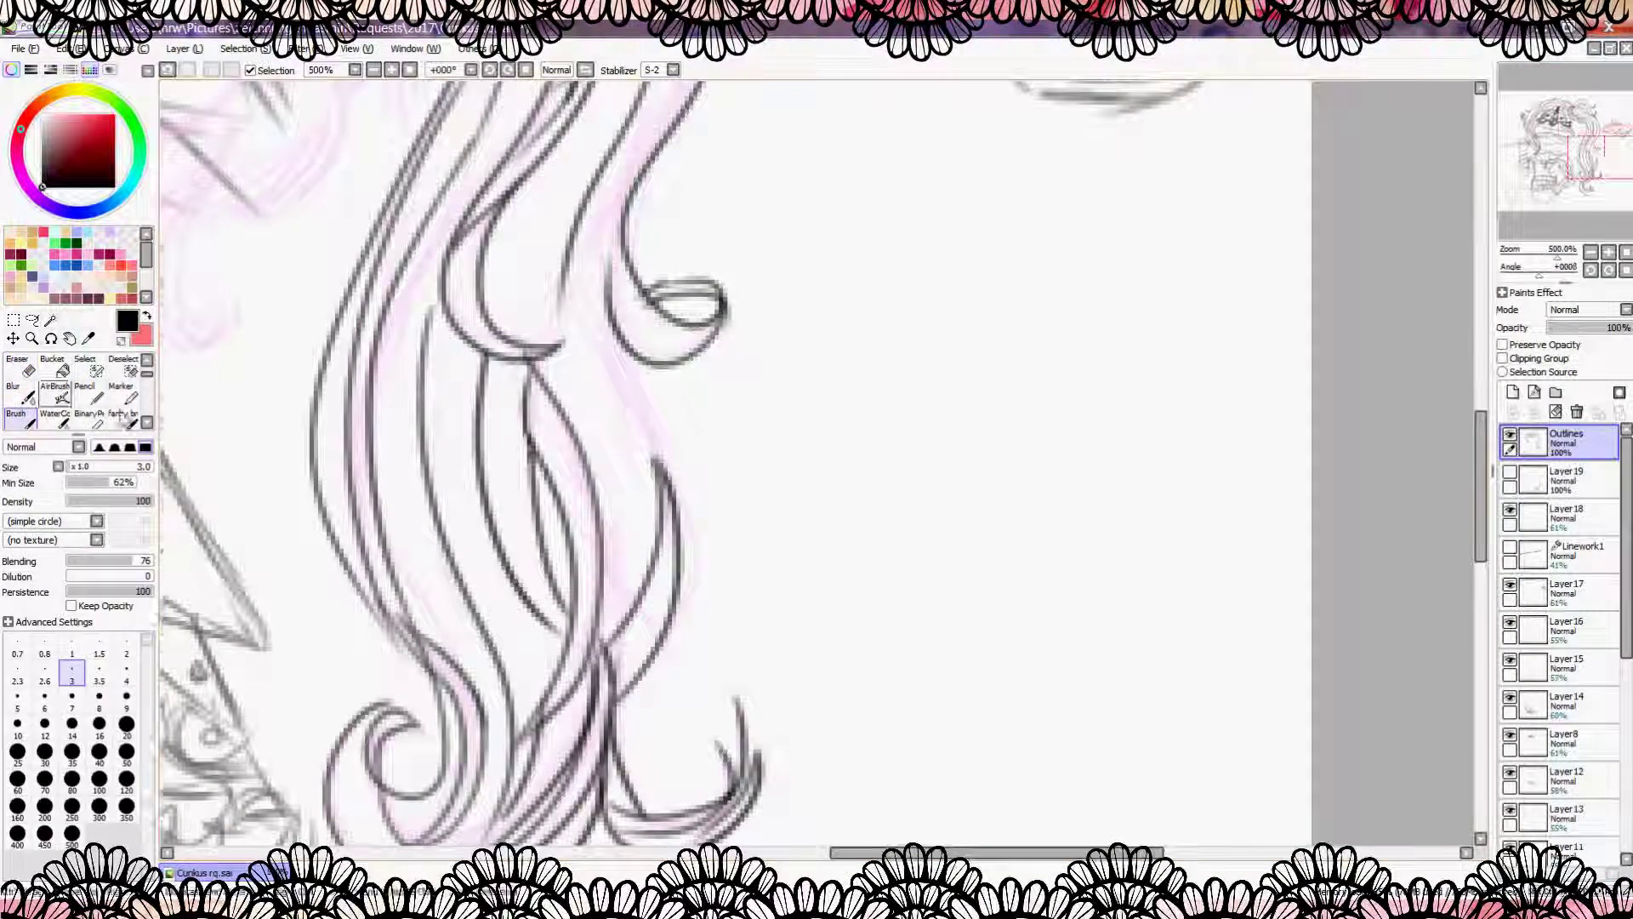
pyautogui.moveTo(667, 540); pyautogui.dragTo(487, 672)
# Step: Ink the curled hair lock falling along the right side of the face to the shoulder
pyautogui.scroll(-5, 489, 672)
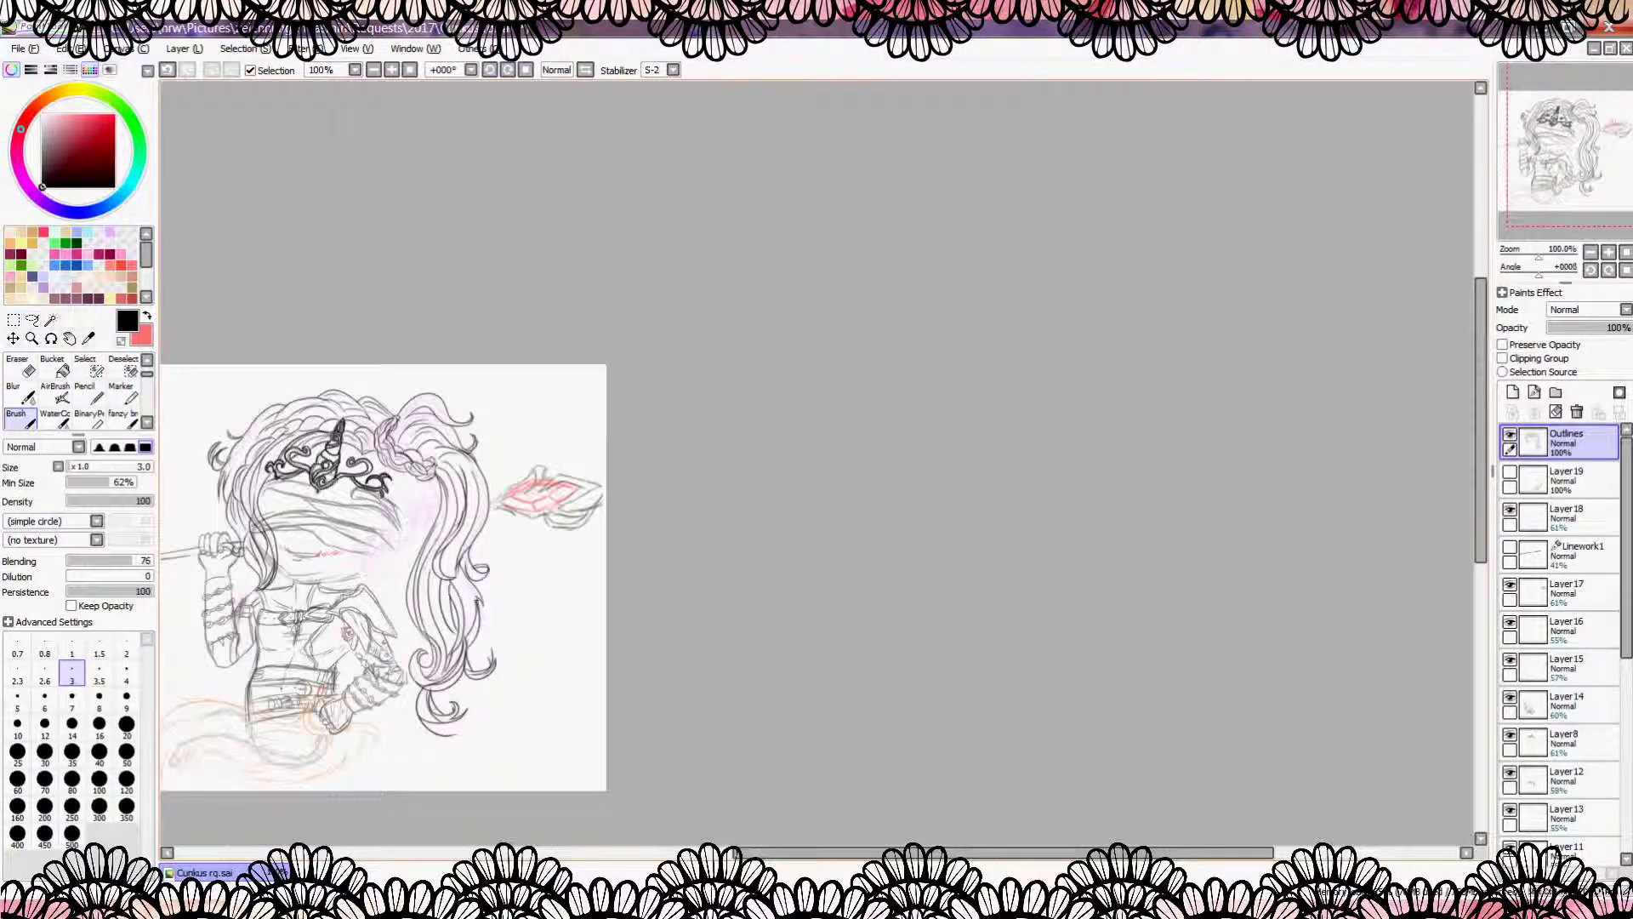
pyautogui.scroll(3, 545, 485)
pyautogui.scroll(-3, 544, 417)
pyautogui.scroll(4, 416, 408)
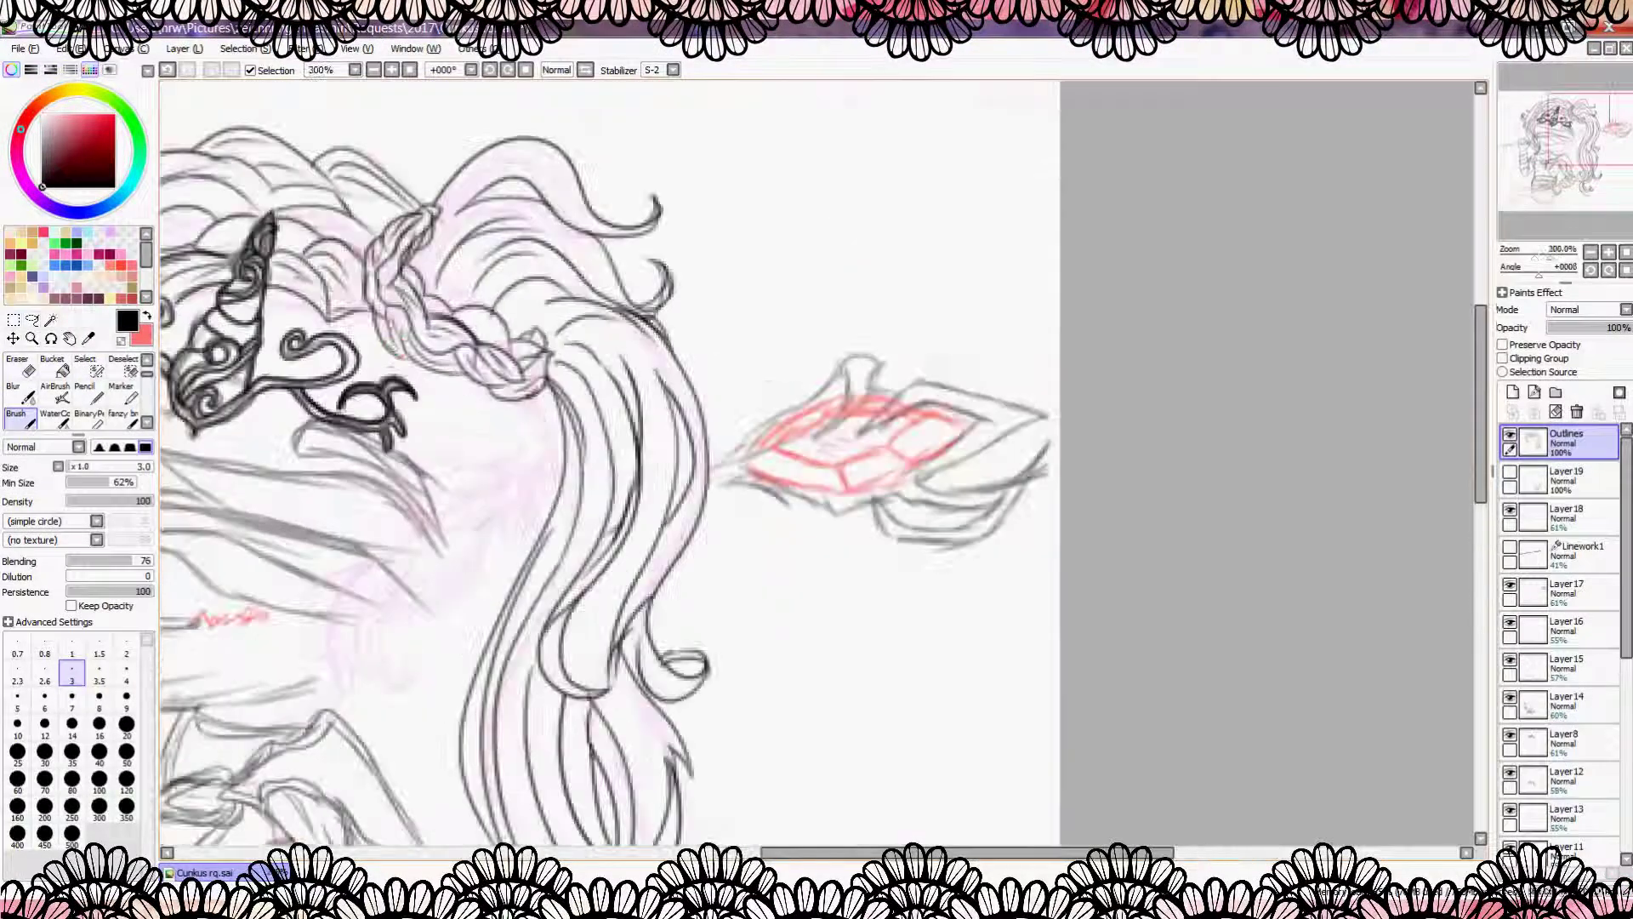
pyautogui.moveTo(379, 451); pyautogui.dragTo(324, 660)
pyautogui.moveTo(378, 561)
pyautogui.mouseDown()
pyautogui.moveTo(338, 679)
pyautogui.moveTo(408, 684)
pyautogui.mouseUp()
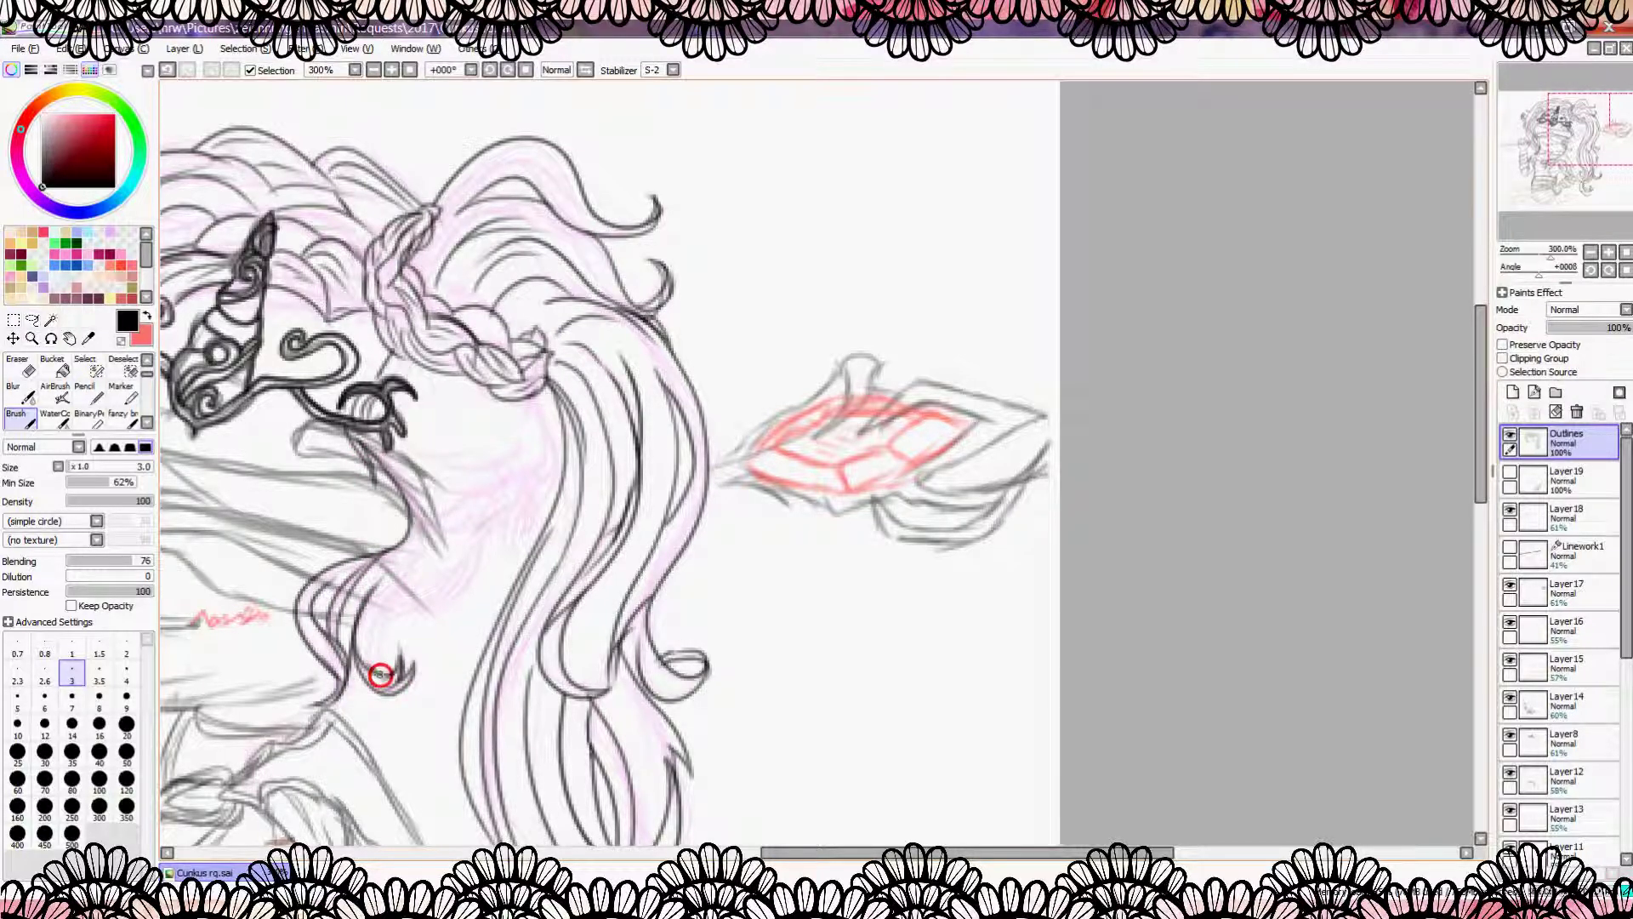
# Step: Ink the additional hair strands between the right side of the face and the ponytail
pyautogui.scroll(1, 570, 490)
pyautogui.moveTo(540, 482); pyautogui.dragTo(505, 575)
pyautogui.moveTo(457, 376); pyautogui.dragTo(476, 581)
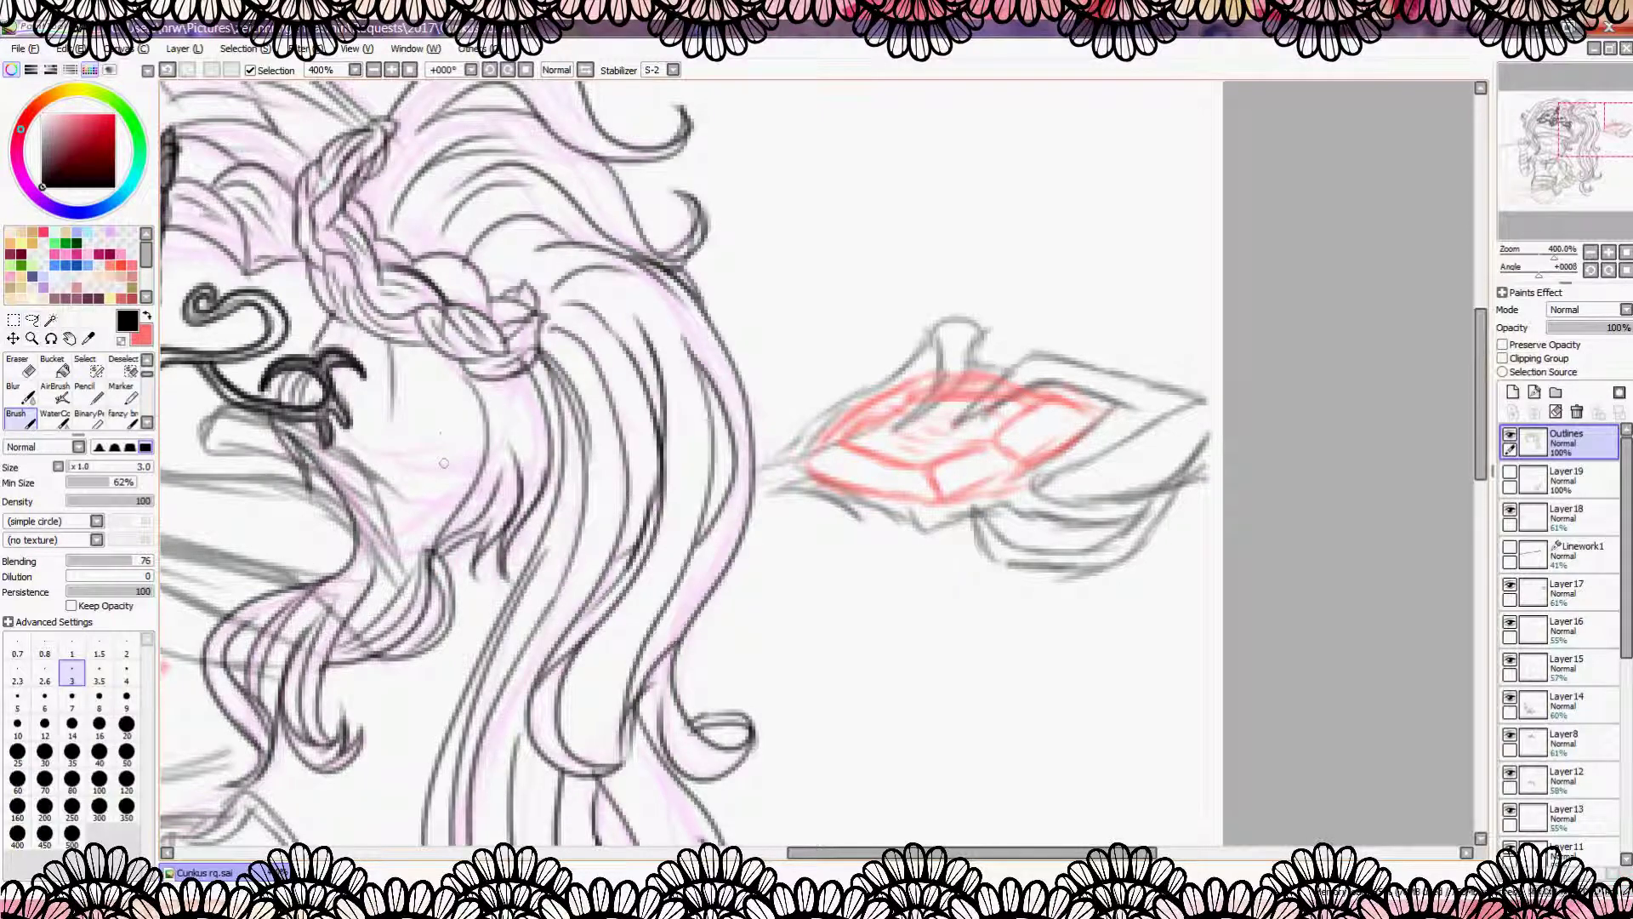
# Step: Ink the jawline between the two side locks and clean up the lines with the eraser
pyautogui.scroll(-3, 443, 462)
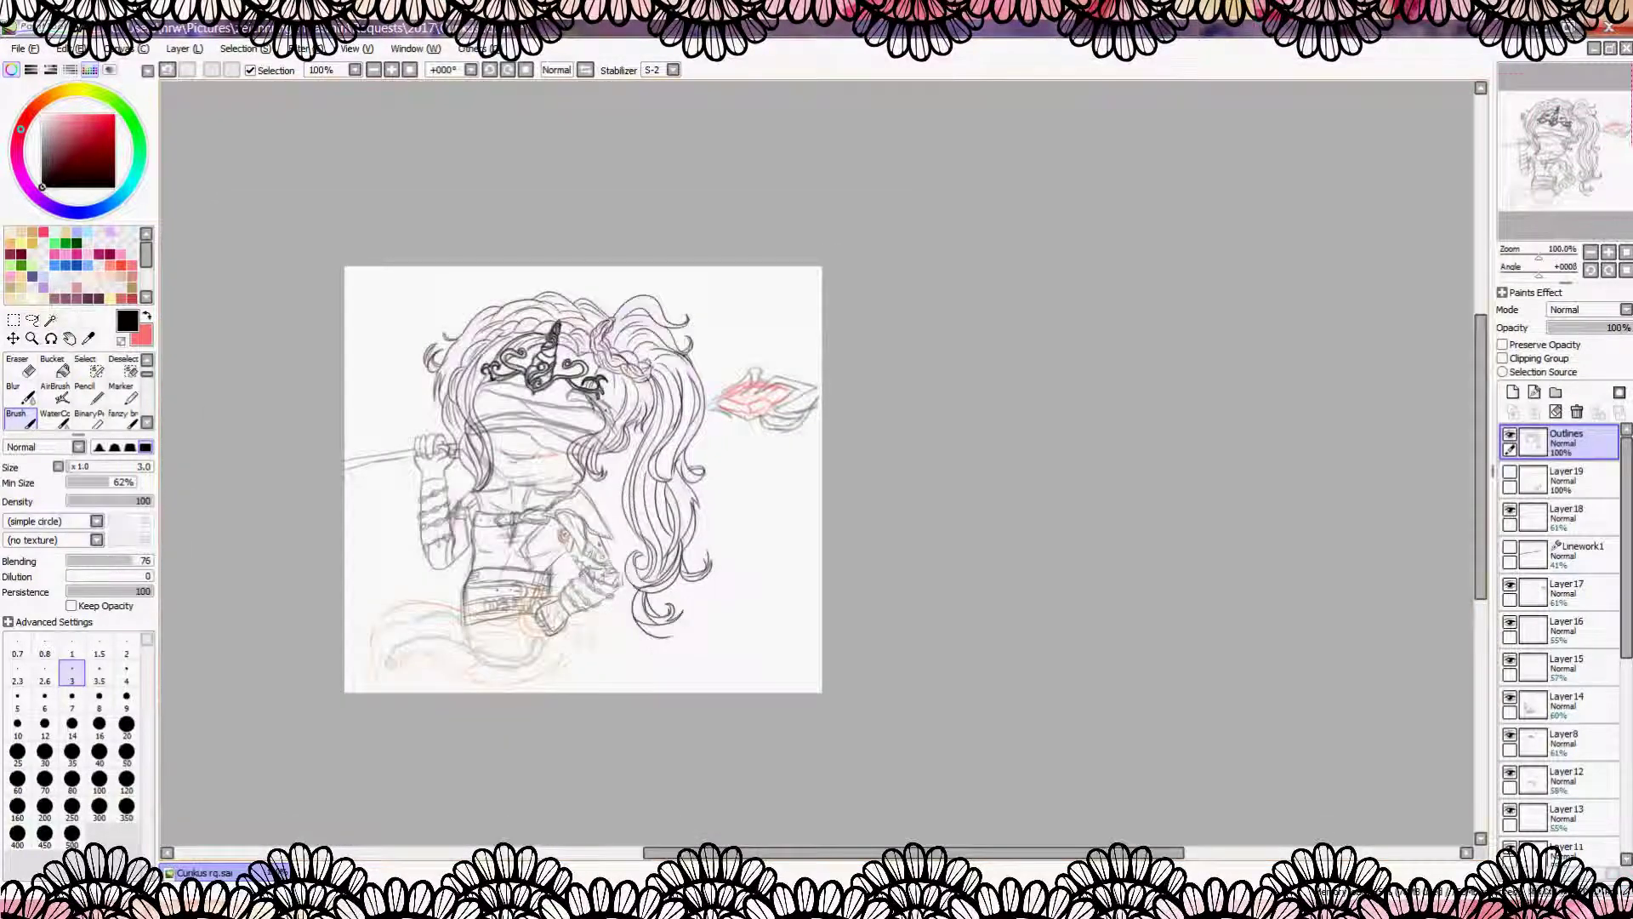
pyautogui.scroll(3, 701, 555)
pyautogui.scroll(-3, 701, 556)
pyautogui.scroll(2, 701, 555)
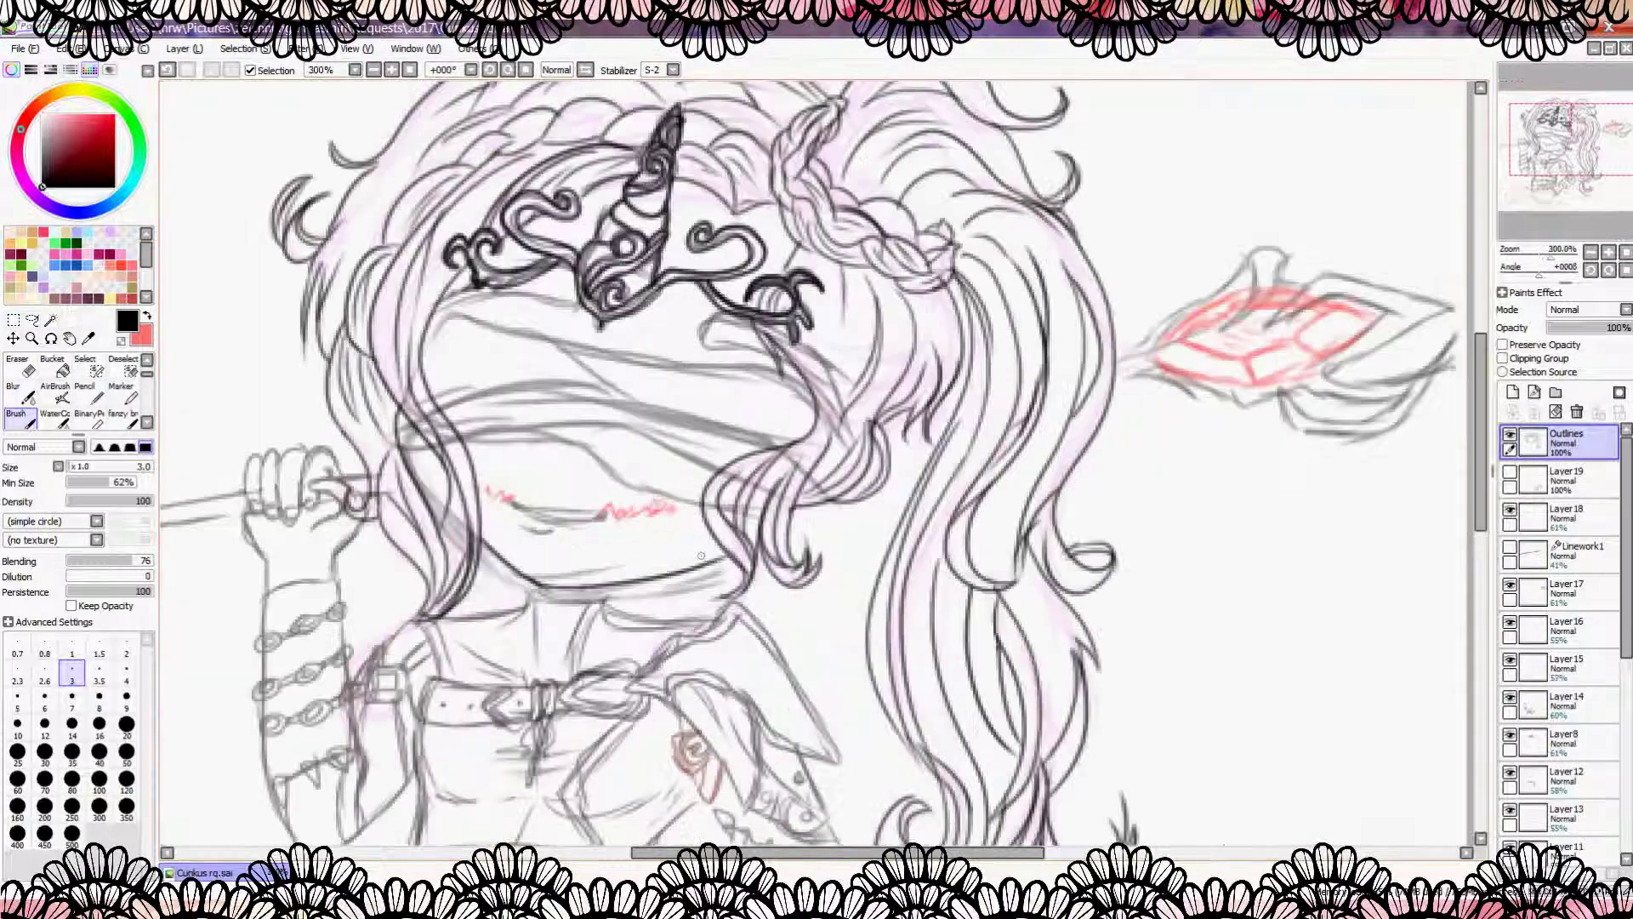
pyautogui.scroll(1, 701, 556)
pyautogui.press('e')
pyautogui.scroll(-3, 822, 470)
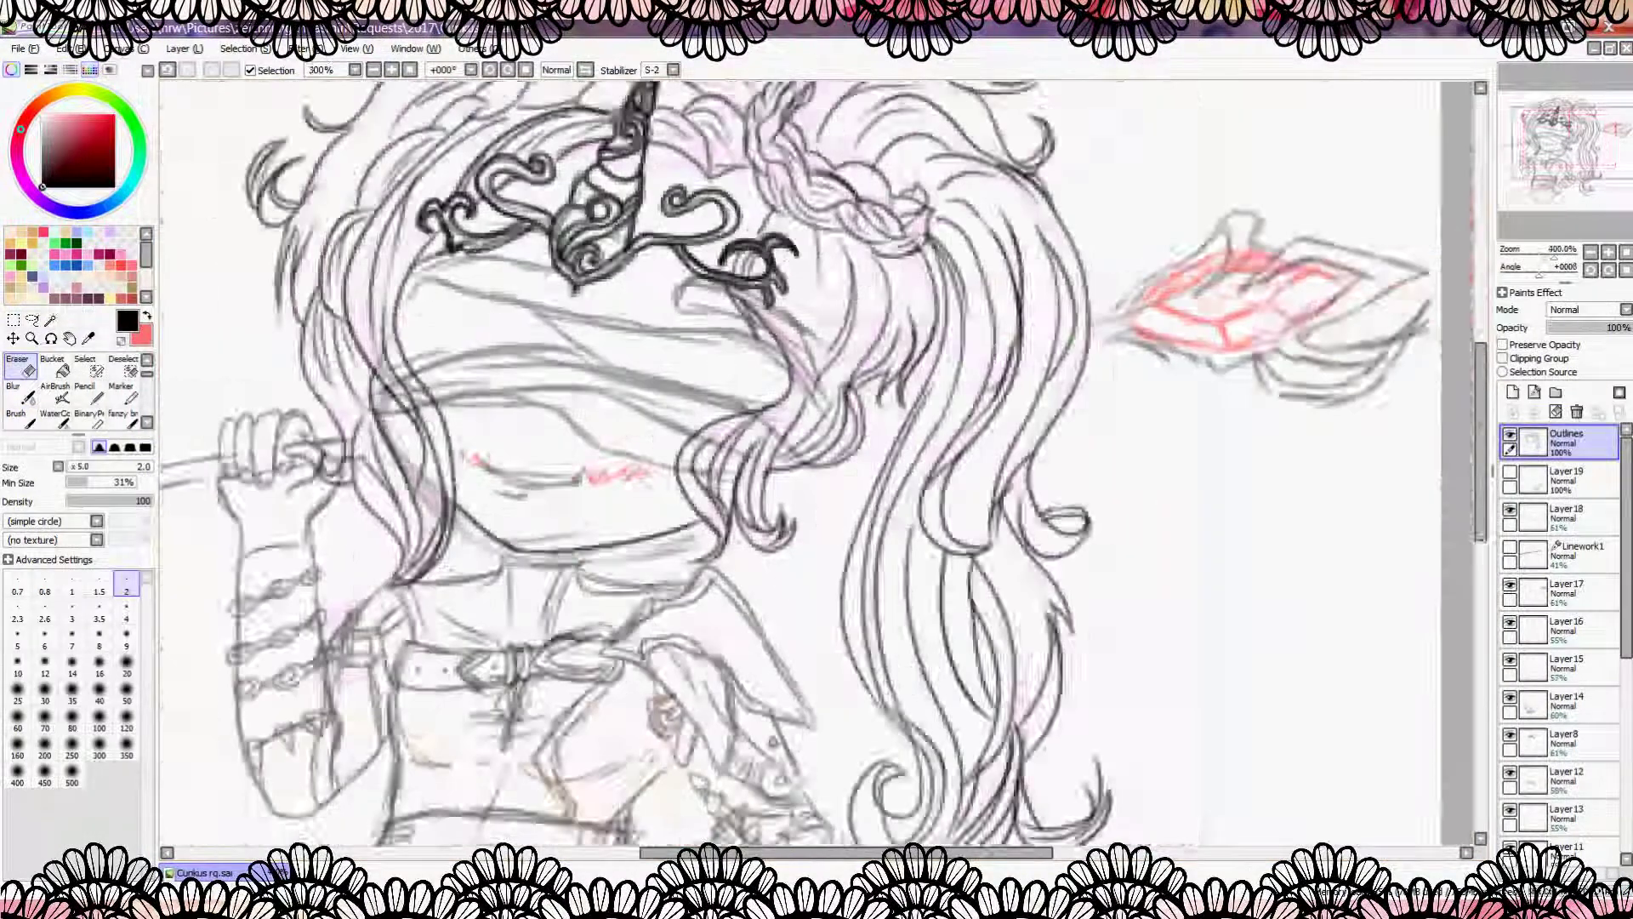
# Step: Ink the folded bands of cloth wrapped across the upper face with the size 3 brush
pyautogui.press('b')
pyautogui.scroll(3, 822, 469)
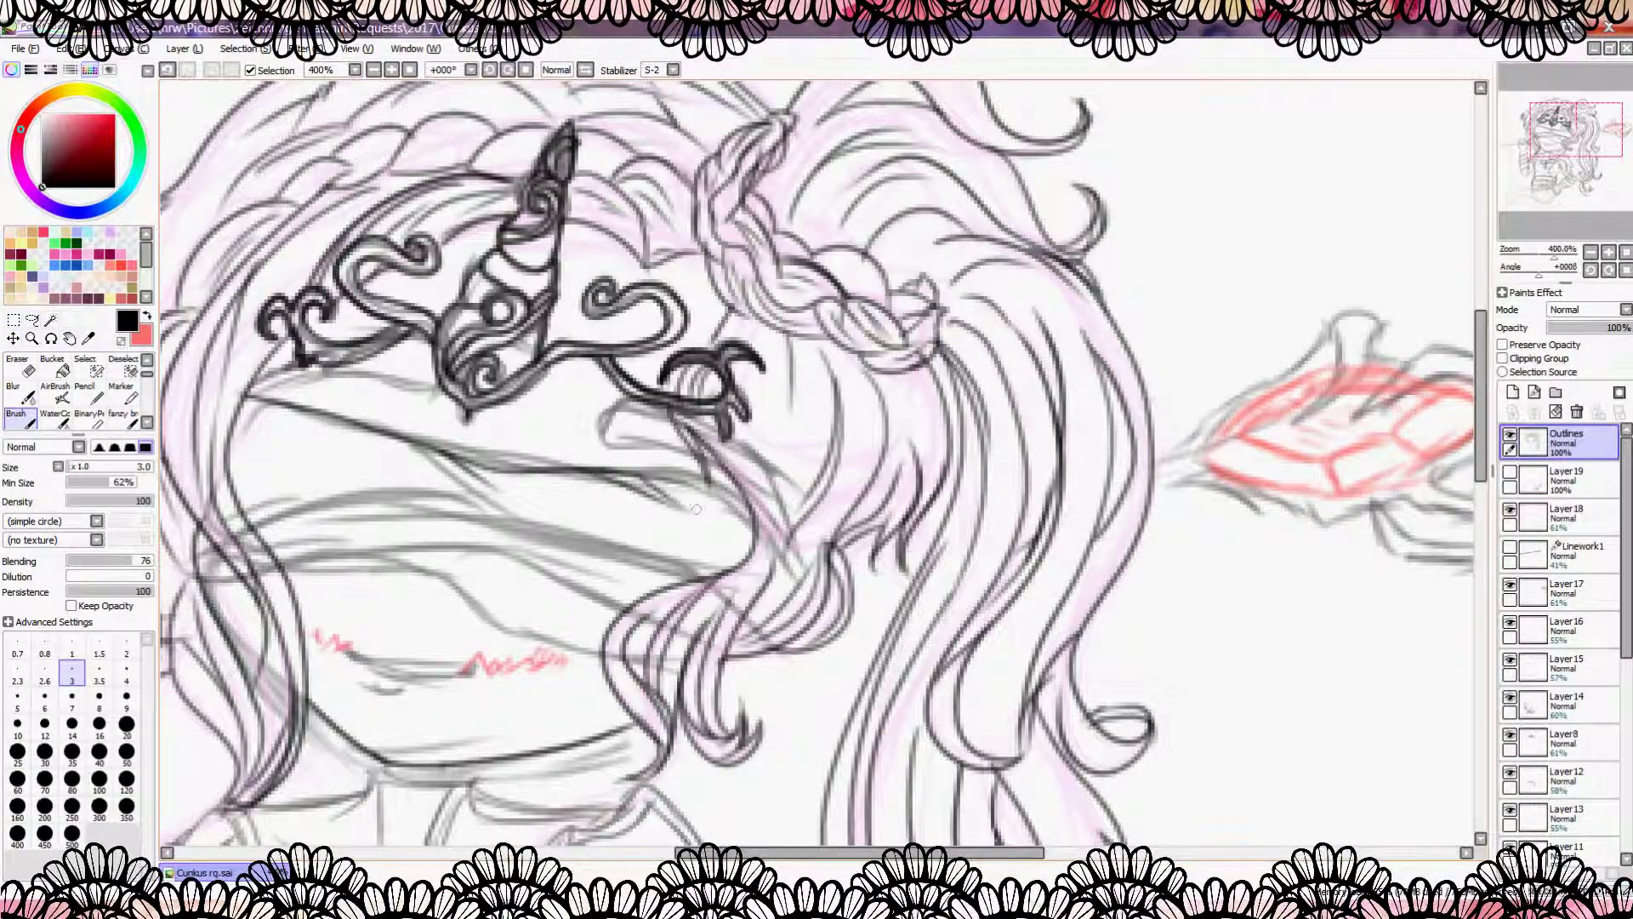
pyautogui.moveTo(248, 511); pyautogui.dragTo(490, 514)
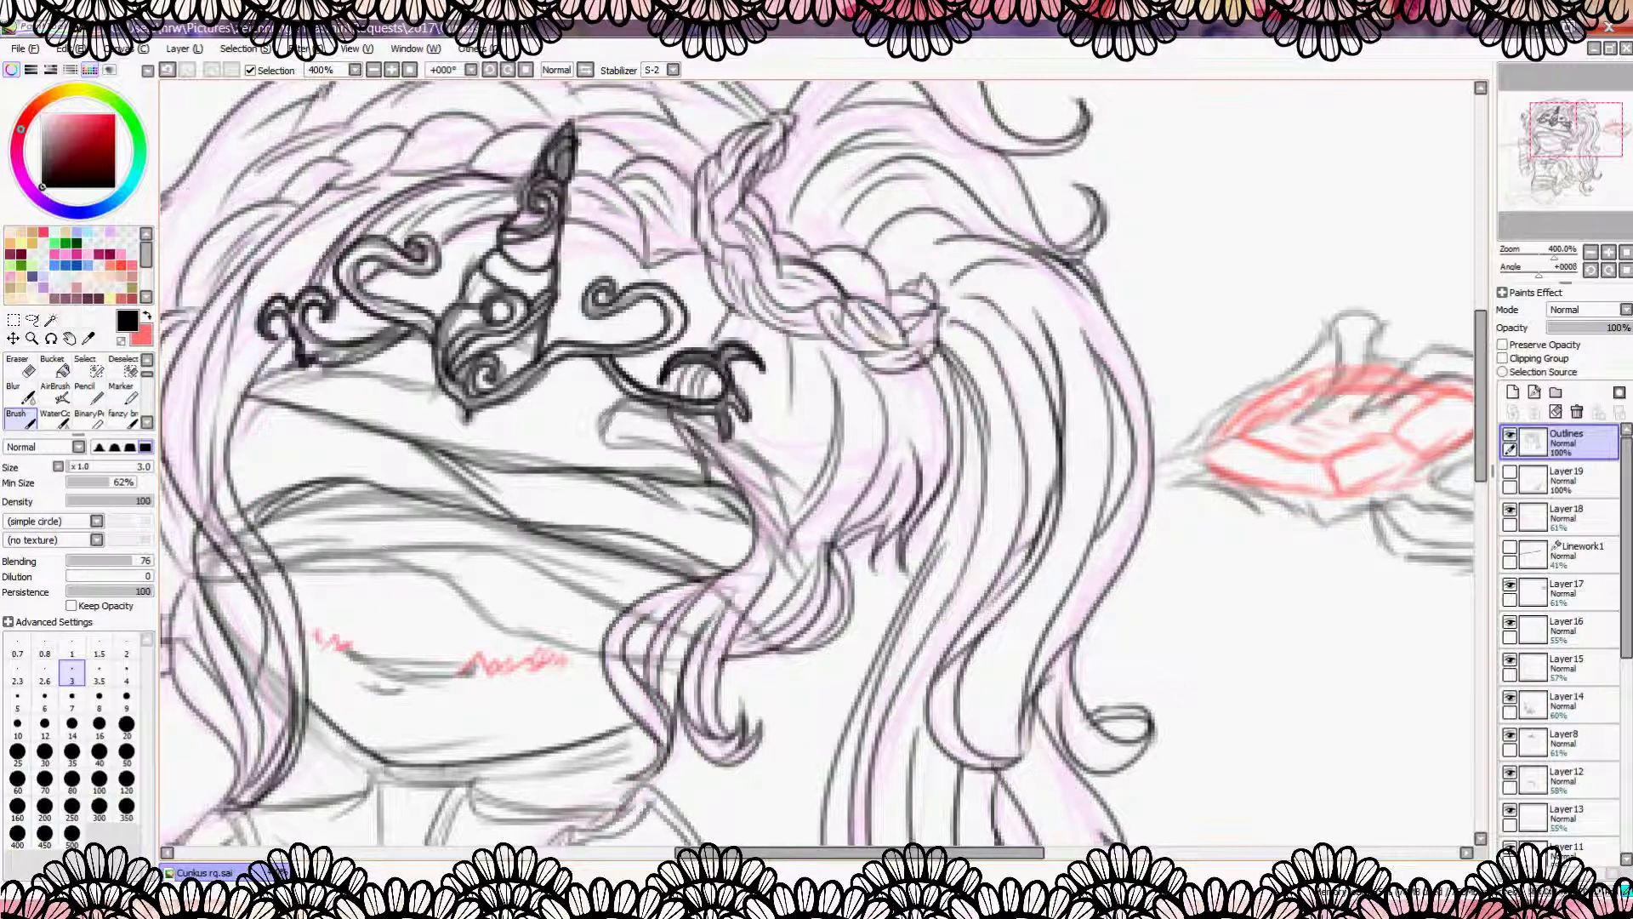
pyautogui.moveTo(265, 565); pyautogui.dragTo(625, 563)
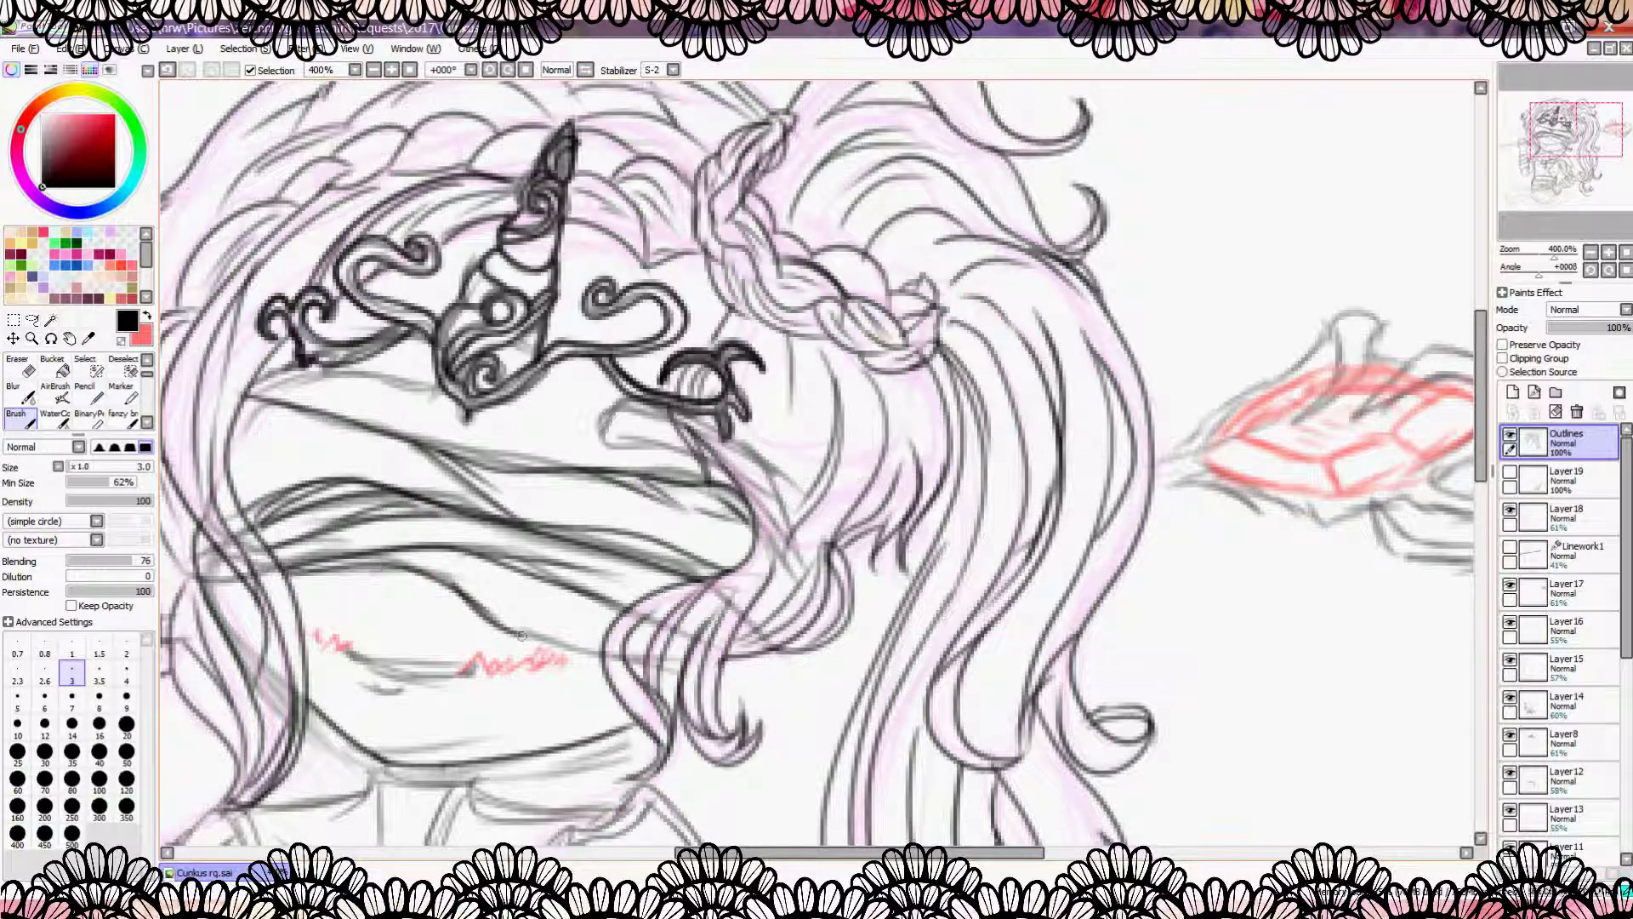
pyautogui.scroll(-3, 459, 566)
pyautogui.scroll(3, 511, 528)
pyautogui.scroll(-1, 510, 527)
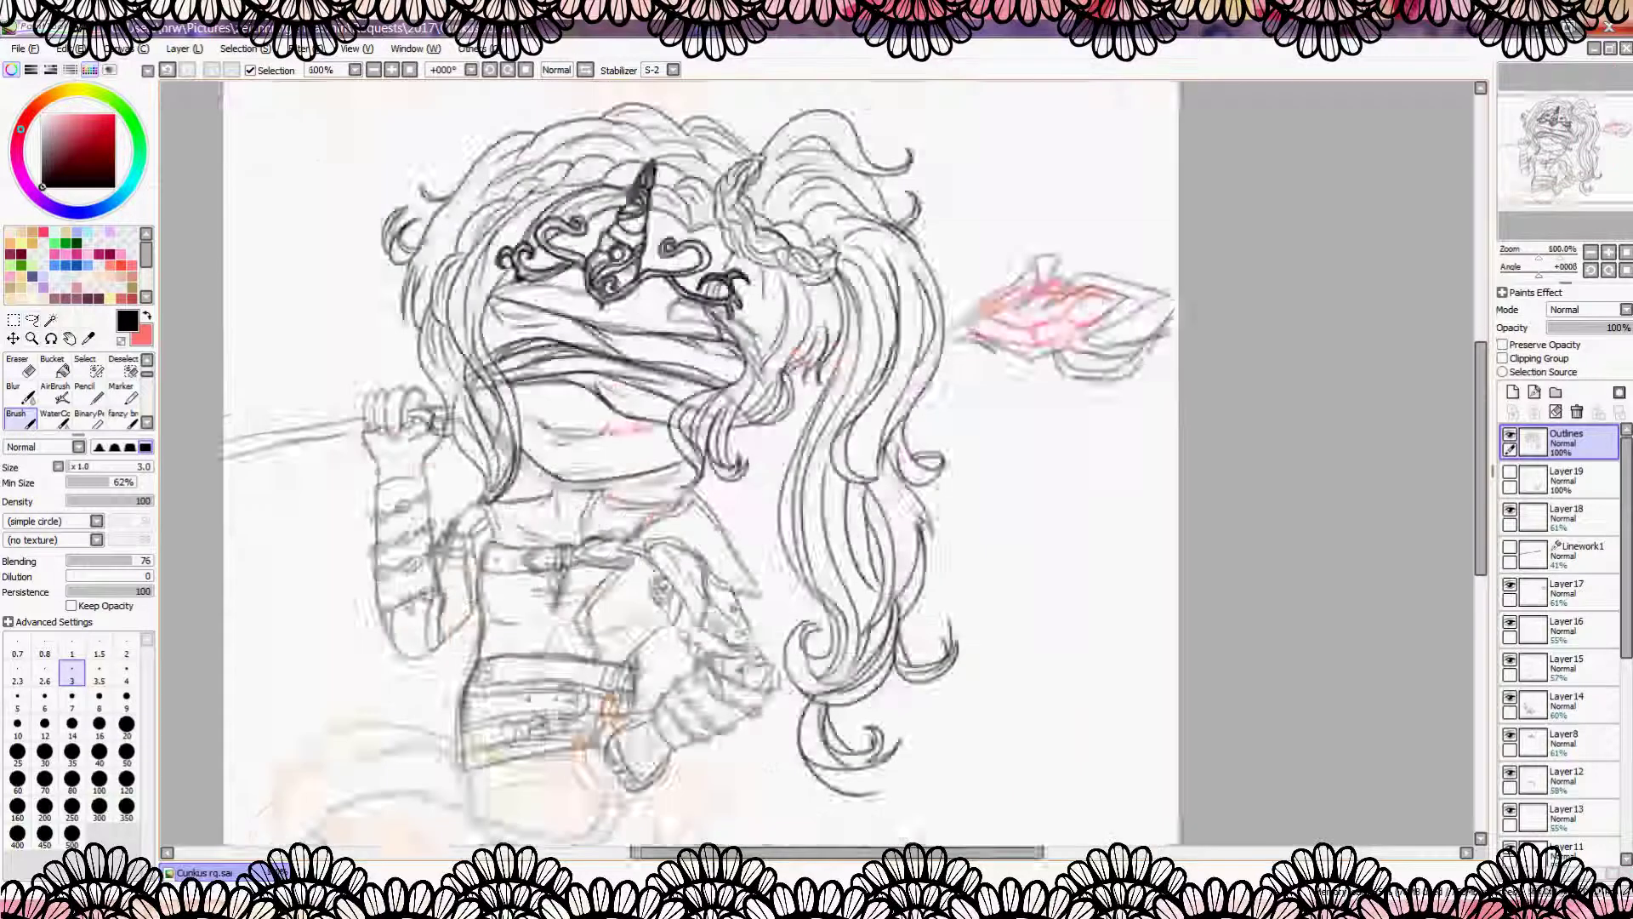
# Step: Ink the closed mouth below the face wrap, undoing the first stroke and redrawing it
pyautogui.scroll(2, 543, 499)
pyautogui.moveTo(481, 471); pyautogui.dragTo(634, 481)
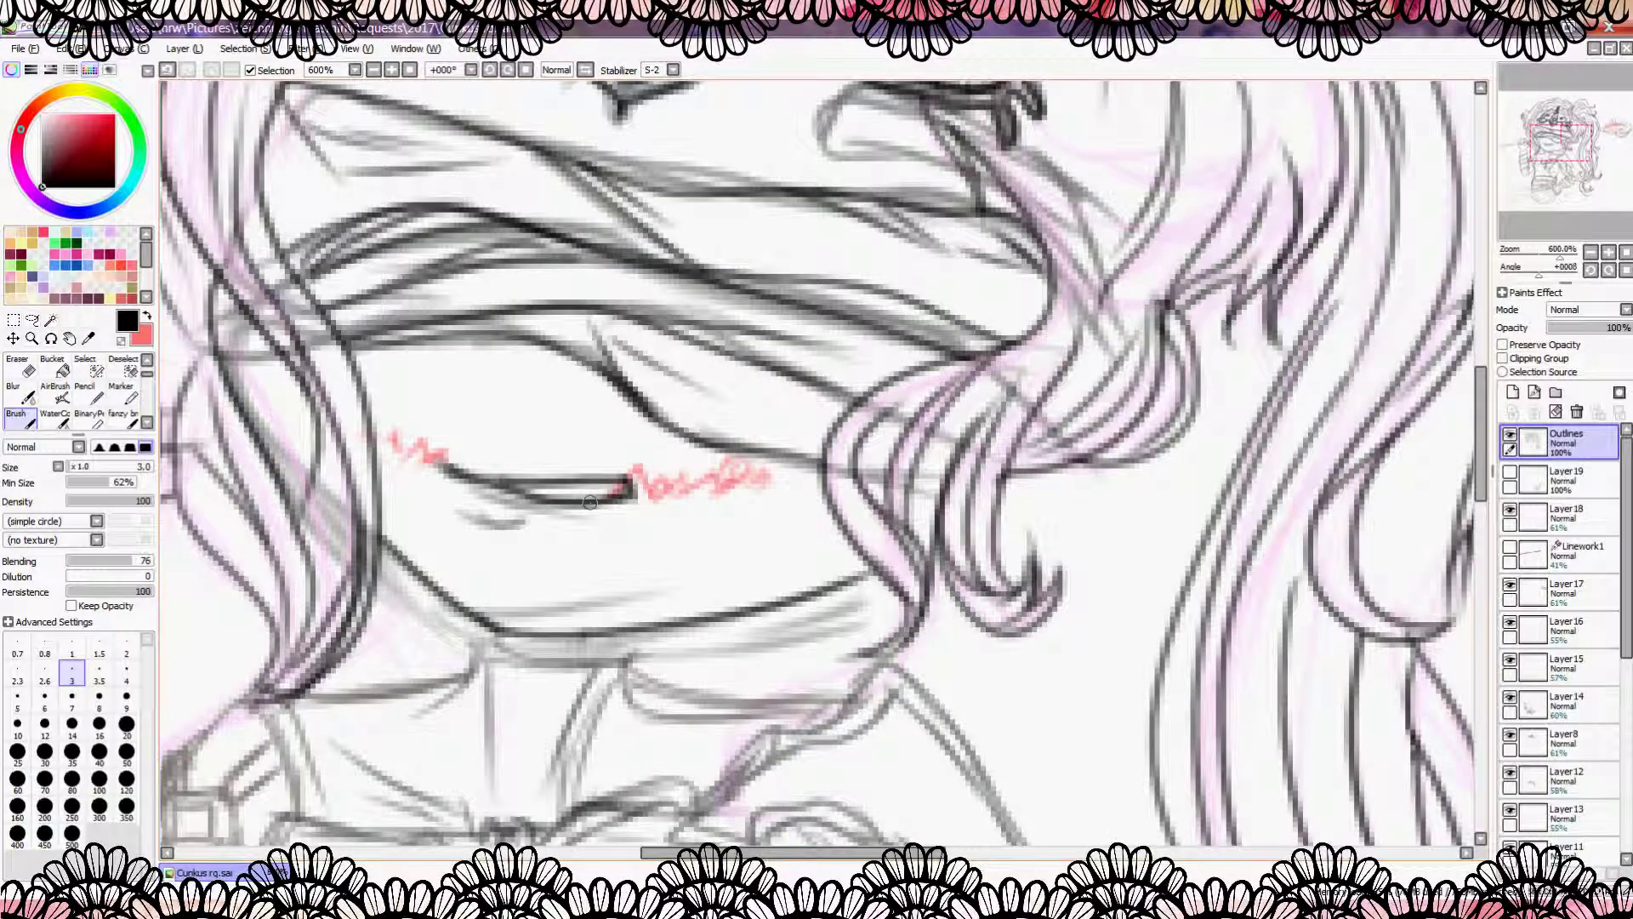
pyautogui.click(167, 71)
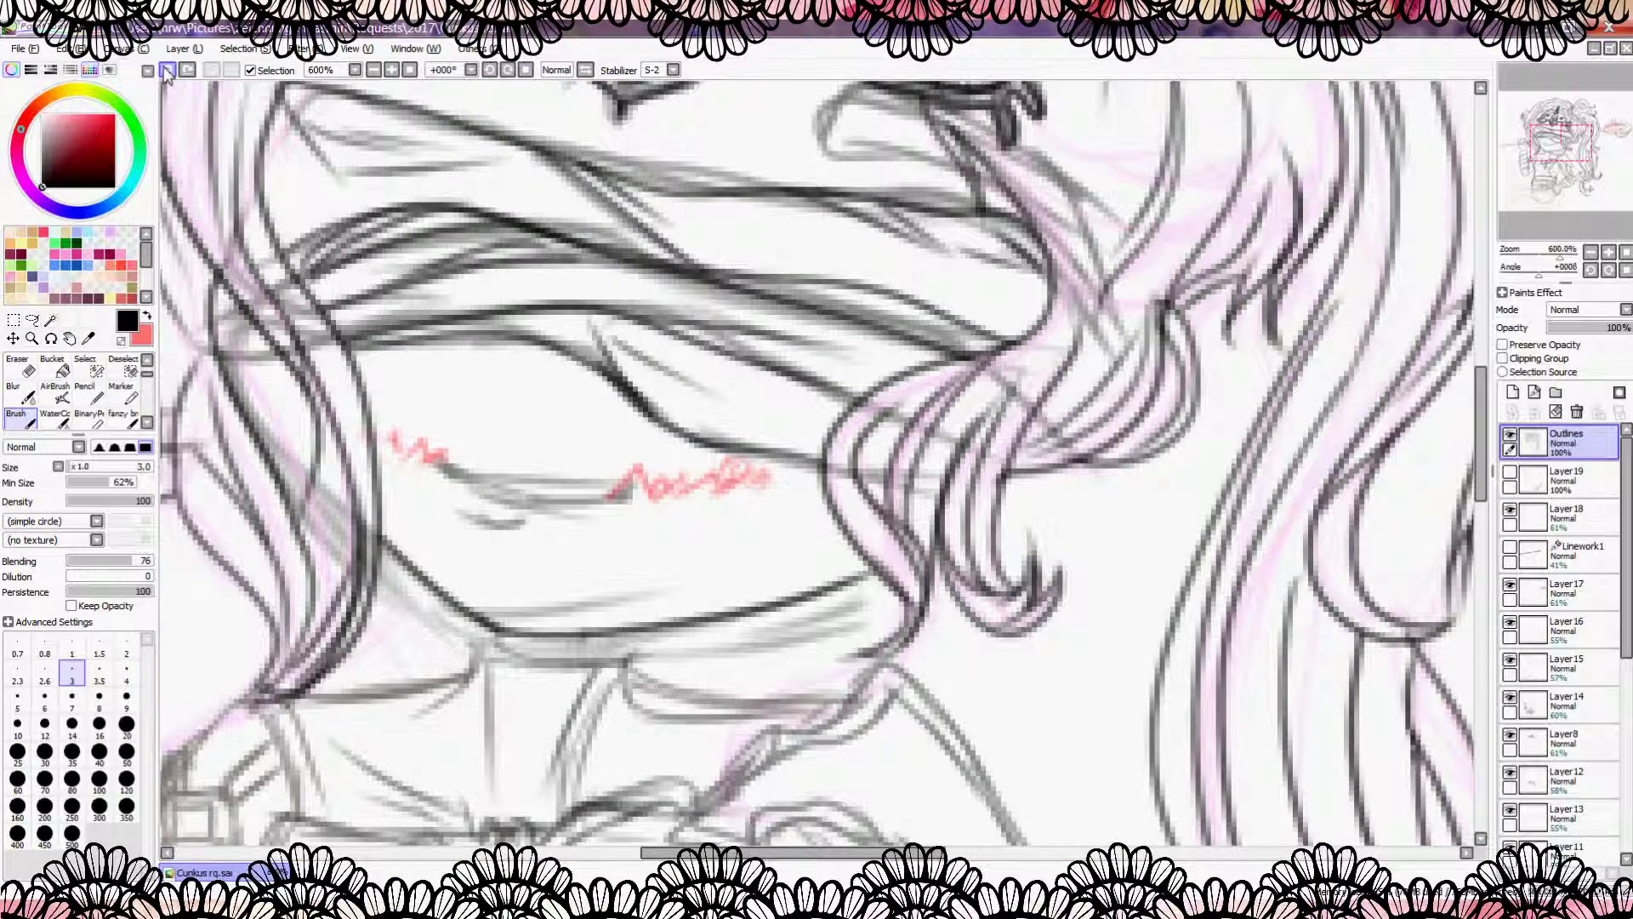
pyautogui.moveTo(439, 467); pyautogui.dragTo(633, 484)
pyautogui.scroll(-8, 621, 543)
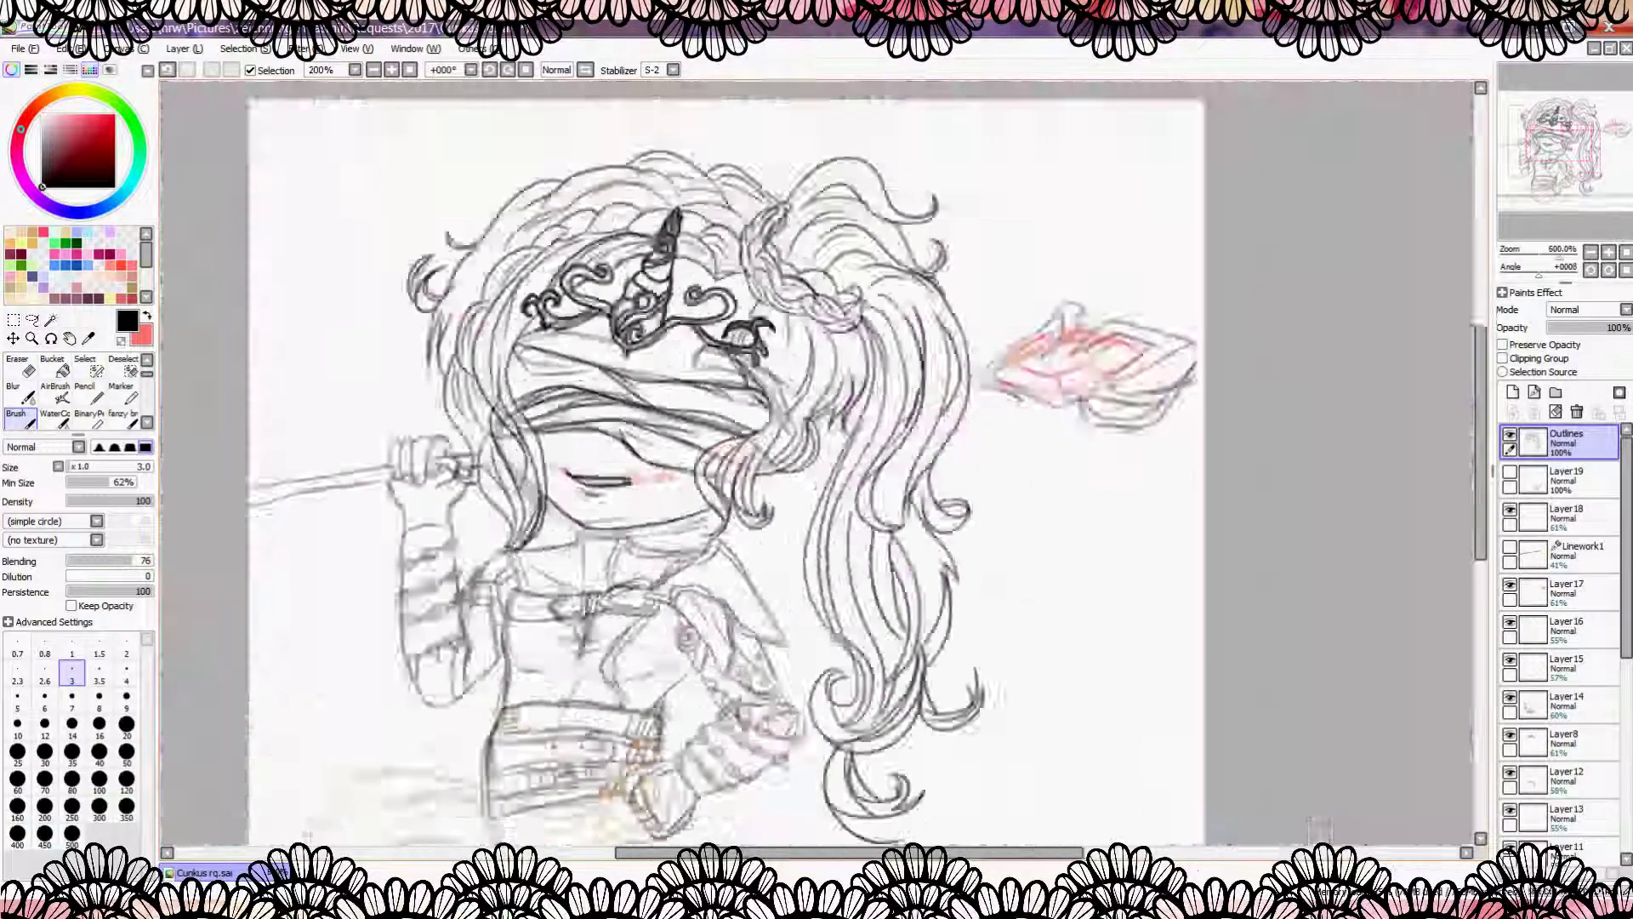
# Step: Ink the neck, the shoulder line and the collarbone lines between the face and the chest belt
pyautogui.scroll(7, 646, 546)
pyautogui.moveTo(510, 493); pyautogui.dragTo(323, 496)
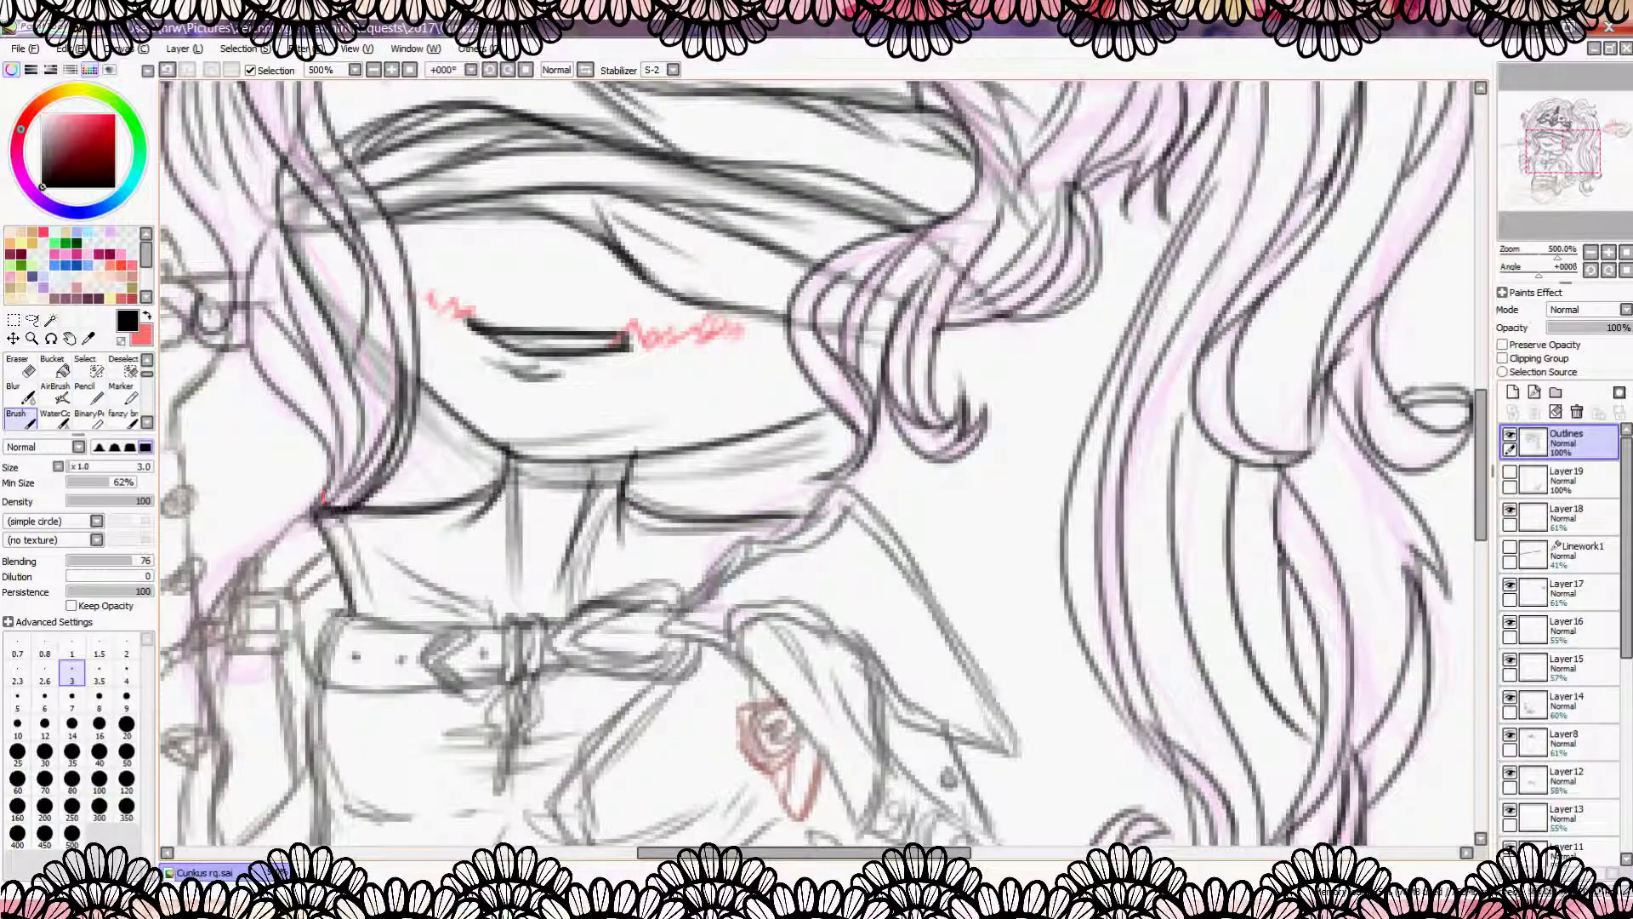
pyautogui.moveTo(489, 614); pyautogui.dragTo(383, 553)
pyautogui.moveTo(510, 473); pyautogui.dragTo(515, 600)
pyautogui.moveTo(536, 625); pyautogui.dragTo(685, 557)
pyautogui.scroll(-3, 510, 595)
pyautogui.scroll(3, 485, 518)
# Step: Ink the shoulder strap with its square buckle beside the raised arm
pyautogui.moveTo(535, 442)
pyautogui.mouseDown()
pyautogui.moveTo(418, 568)
pyautogui.moveTo(480, 561)
pyautogui.mouseUp()
pyautogui.moveTo(425, 492); pyautogui.dragTo(502, 432)
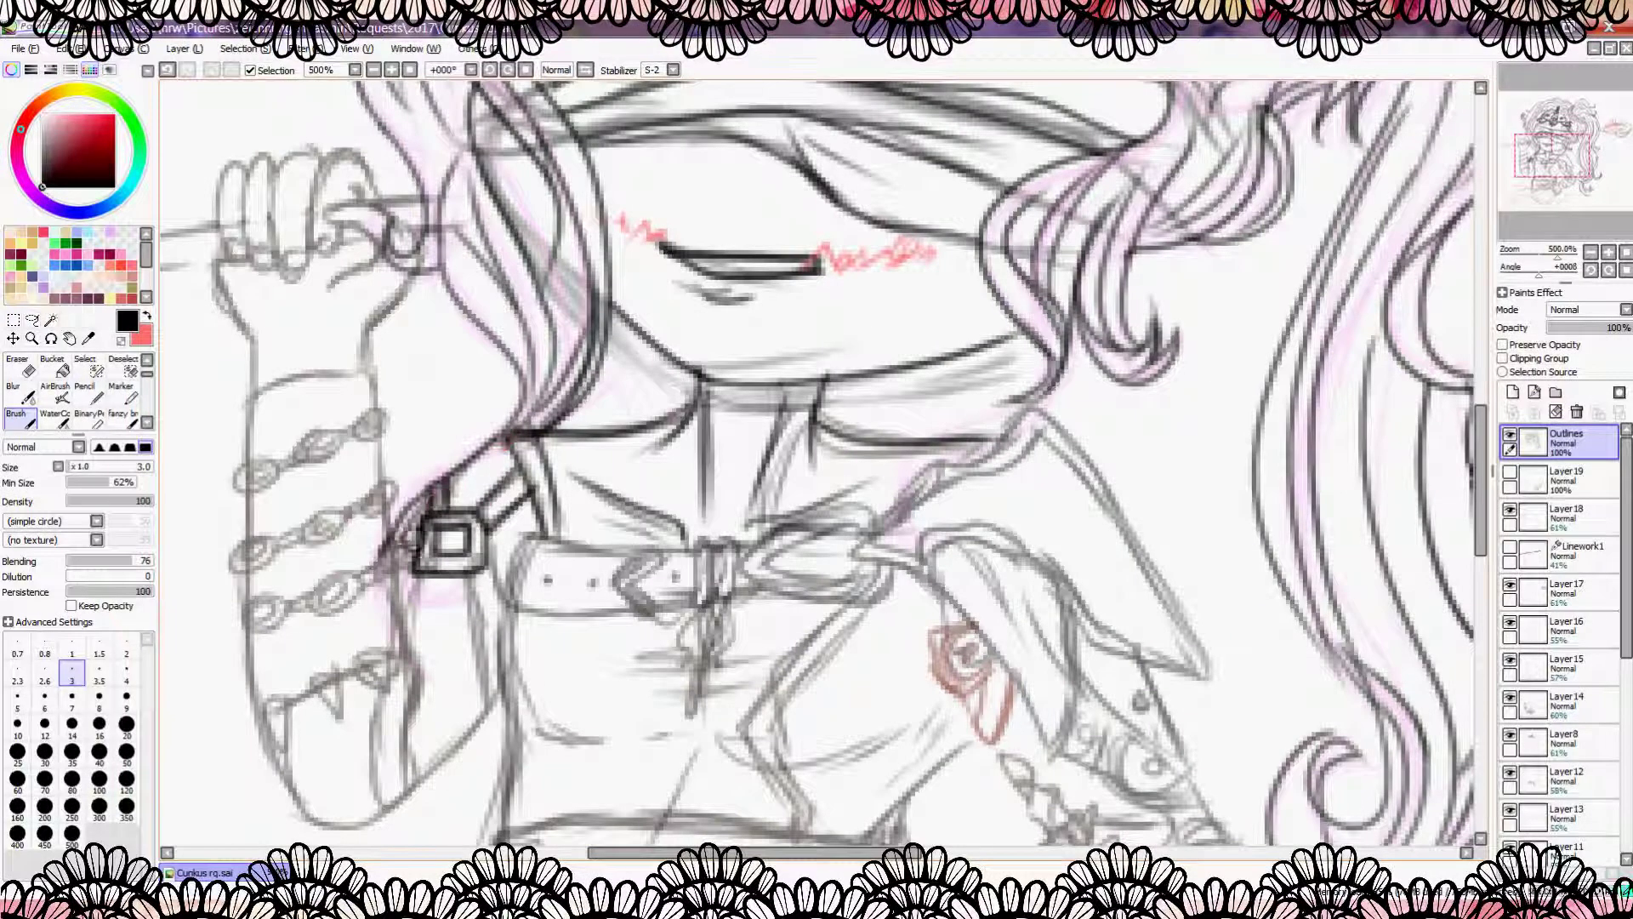
pyautogui.moveTo(430, 521); pyautogui.dragTo(390, 572)
# Step: Ink the side of the torso and the strap lines running down below the square buckle
pyautogui.moveTo(496, 568); pyautogui.dragTo(466, 728)
pyautogui.moveTo(515, 613); pyautogui.dragTo(470, 730)
pyautogui.moveTo(510, 545); pyautogui.dragTo(476, 624)
pyautogui.scroll(-1, 494, 612)
pyautogui.scroll(1, 477, 613)
pyautogui.moveTo(485, 527); pyautogui.dragTo(447, 693)
pyautogui.moveTo(468, 558); pyautogui.dragTo(442, 761)
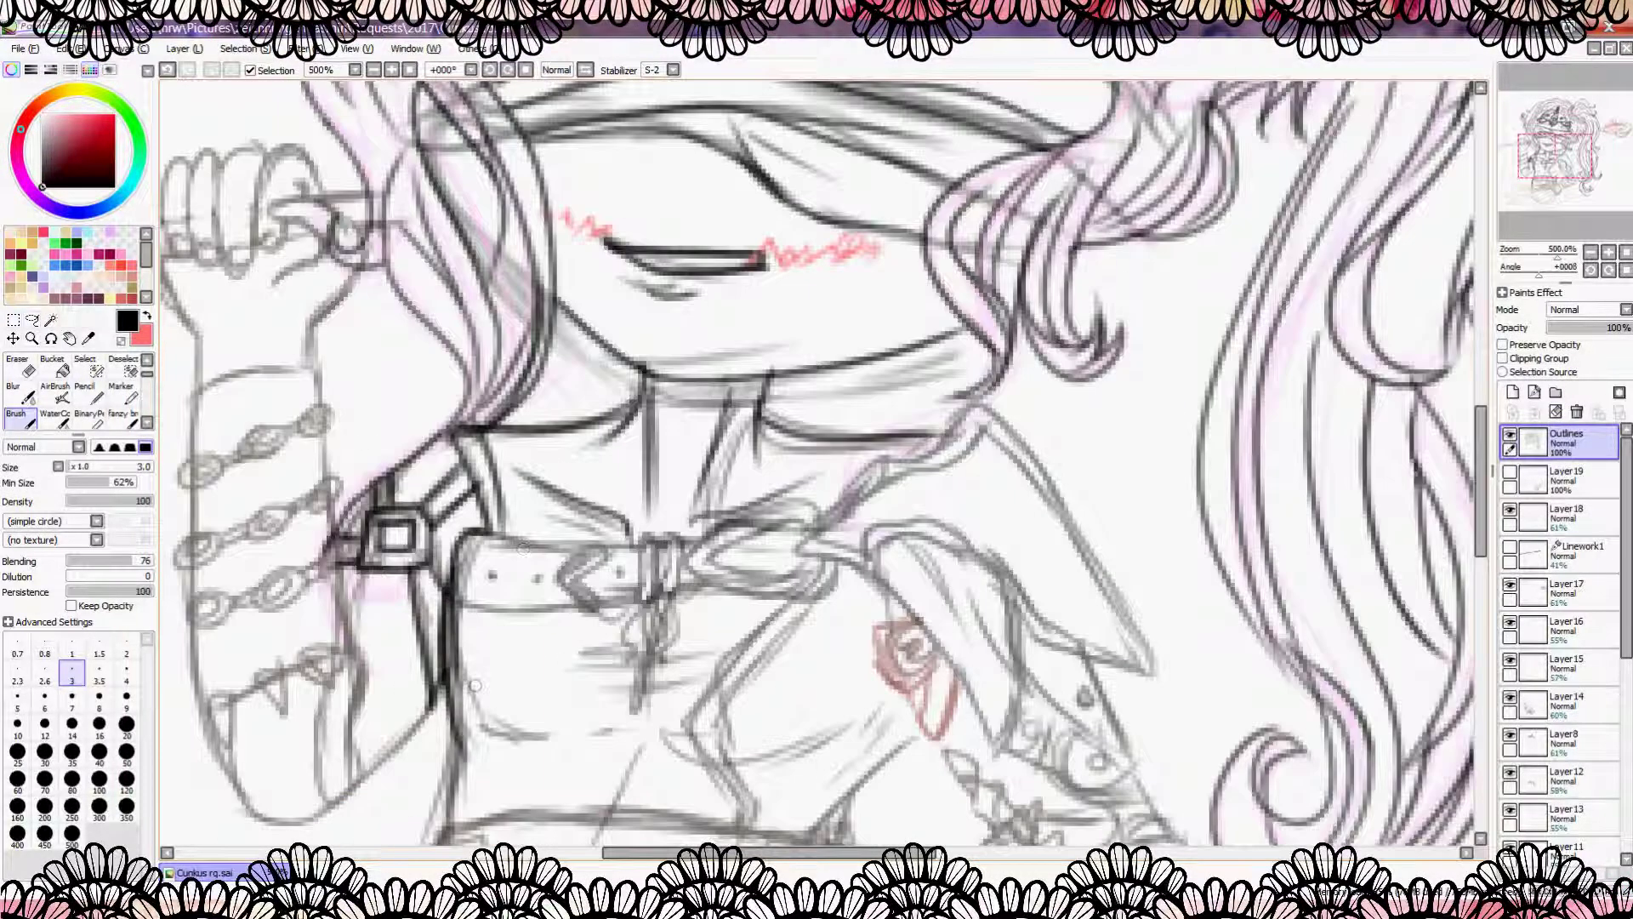
# Step: Ink the raised arm's elbow and lower forearm outline, including the pointed trim near the elbow
pyautogui.scroll(-1, 475, 686)
pyautogui.moveTo(562, 557)
pyautogui.mouseDown()
pyautogui.moveTo(477, 651)
pyautogui.moveTo(412, 672)
pyautogui.mouseUp()
pyautogui.moveTo(502, 527); pyautogui.dragTo(472, 655)
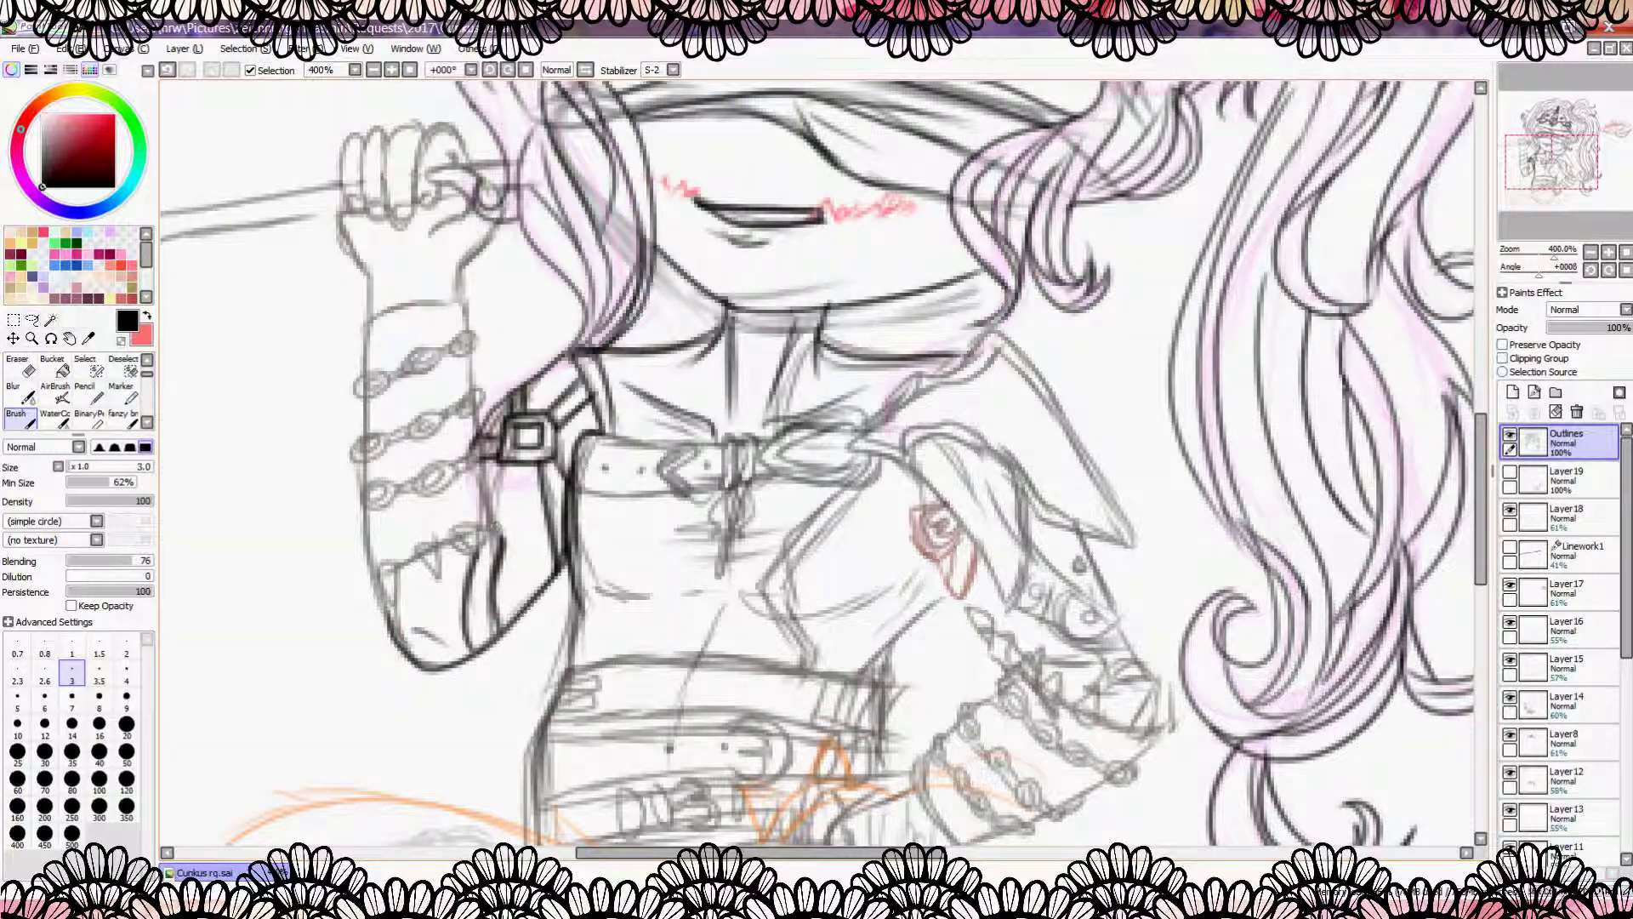
pyautogui.moveTo(477, 529)
pyautogui.mouseDown()
pyautogui.moveTo(441, 563)
pyautogui.moveTo(638, 480)
pyautogui.mouseUp()
# Step: Ink the lowest chain around the raised forearm with the size 2 brush
pyautogui.scroll(2, 538, 496)
pyautogui.scroll(4, 453, 620)
pyautogui.moveTo(621, 544); pyautogui.dragTo(910, 331)
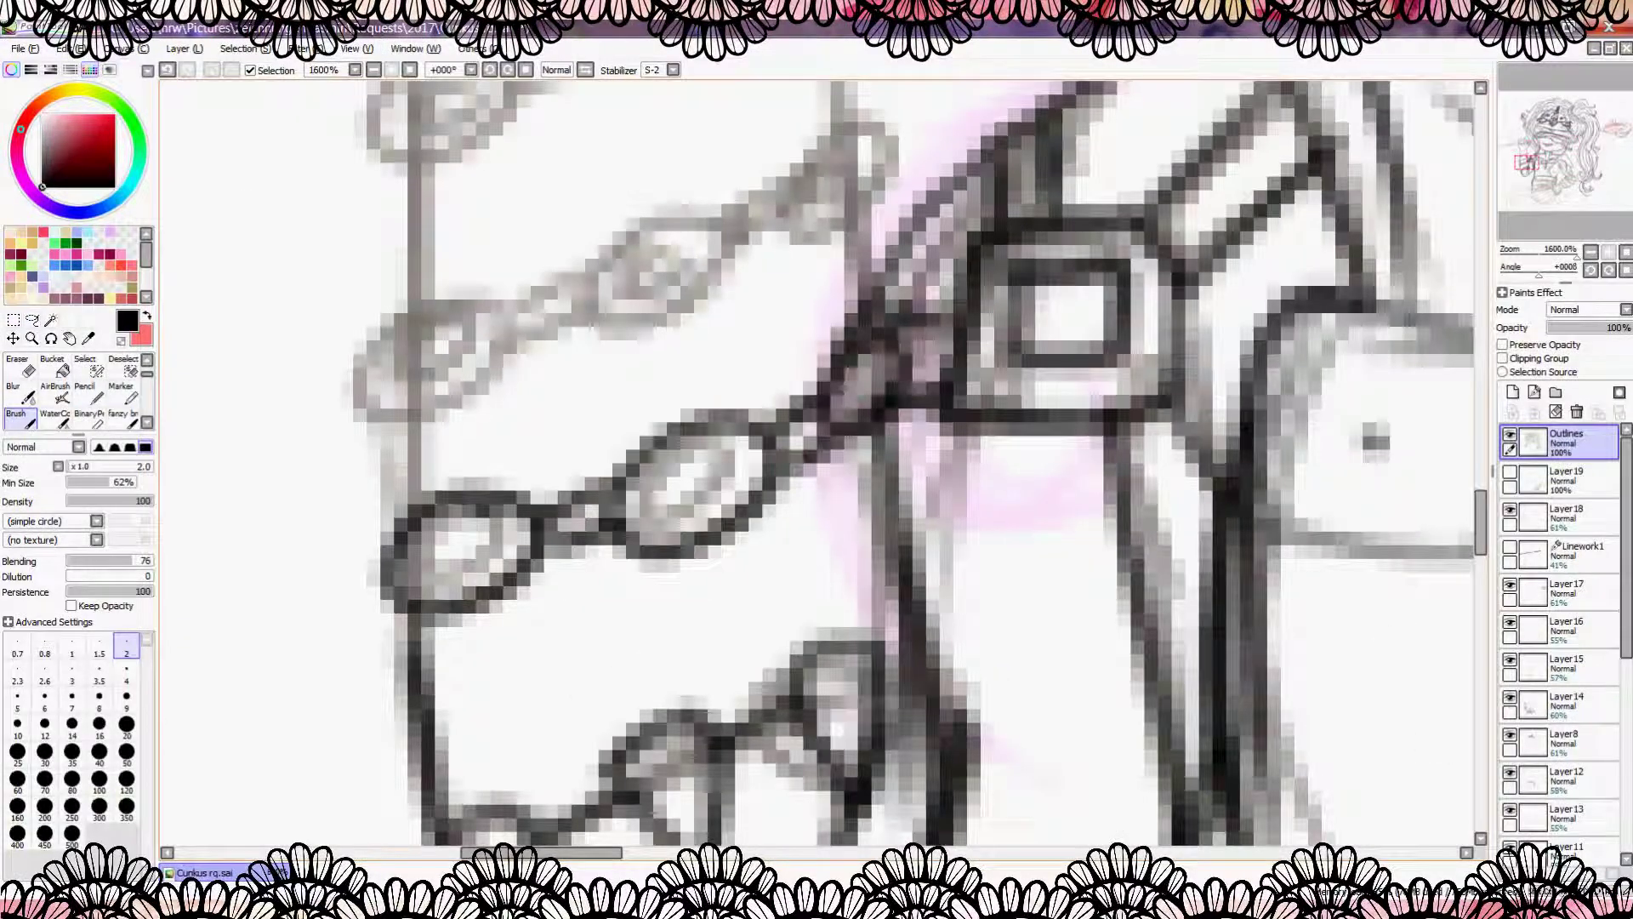
pyautogui.moveTo(634, 511); pyautogui.dragTo(757, 442)
pyautogui.moveTo(502, 523); pyautogui.dragTo(417, 596)
# Step: Ink the two upper chains around the raised forearm with the size 2 brush
pyautogui.moveTo(358, 408)
pyautogui.mouseDown()
pyautogui.moveTo(519, 293)
pyautogui.moveTo(599, 263)
pyautogui.mouseUp()
pyautogui.moveTo(566, 331); pyautogui.dragTo(885, 127)
pyautogui.moveTo(791, 217); pyautogui.dragTo(877, 171)
pyautogui.moveTo(885, 341); pyautogui.dragTo(826, 417)
pyautogui.scroll(5, 790, 495)
pyautogui.moveTo(561, 502)
pyautogui.mouseDown()
pyautogui.moveTo(851, 366)
pyautogui.moveTo(835, 375)
pyautogui.mouseUp()
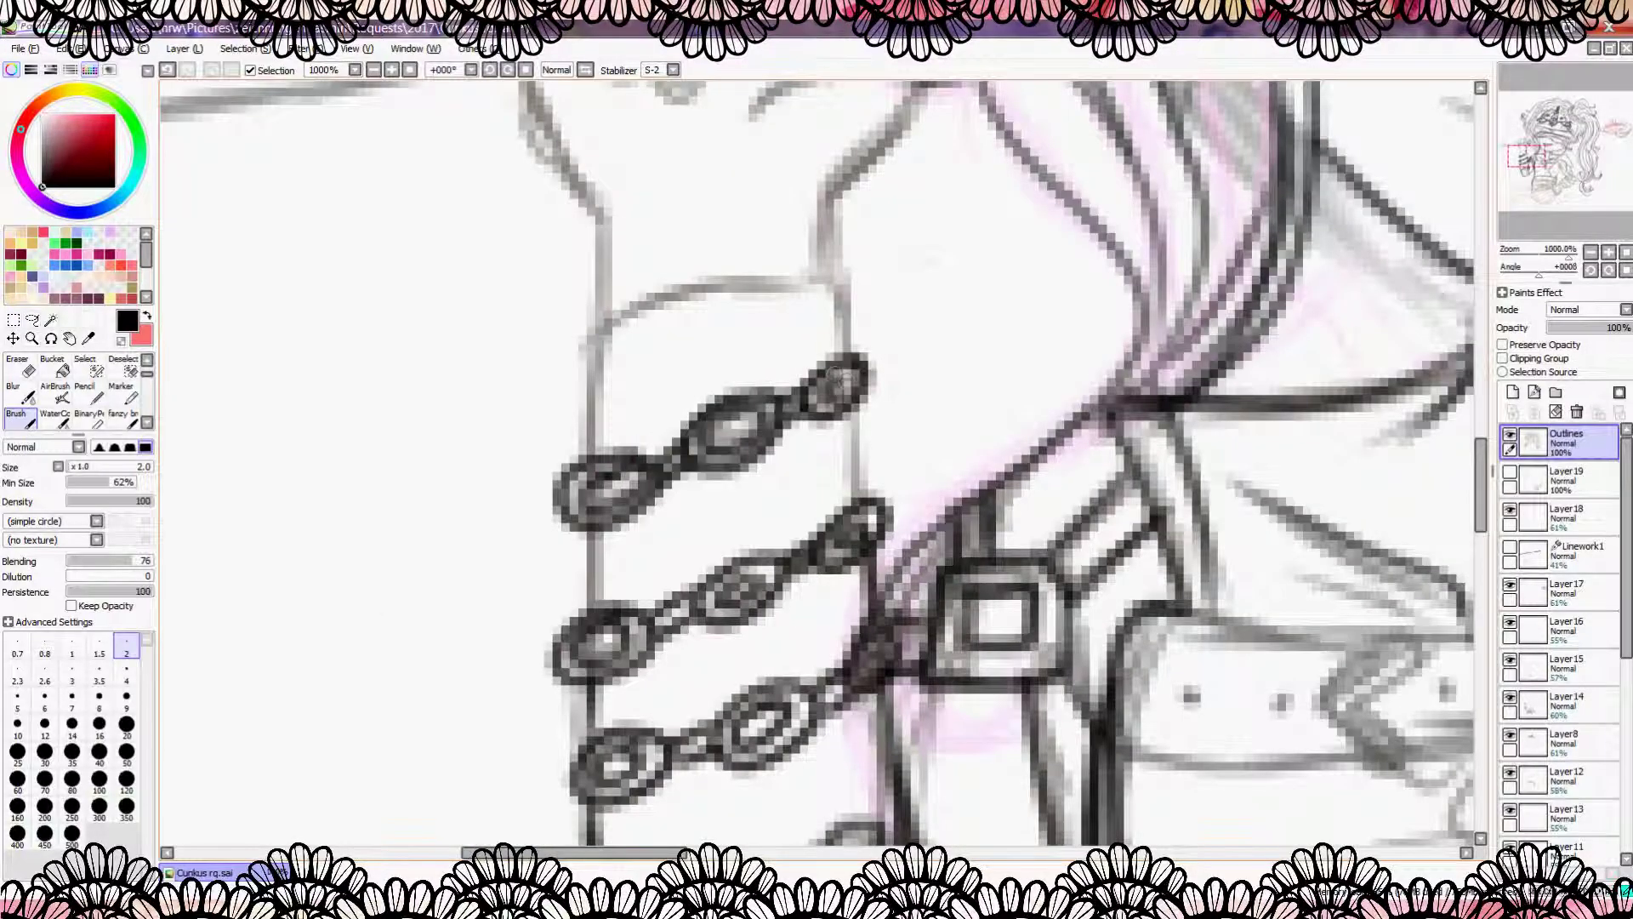
# Step: Ink the raised forearm's sides and the cuff edge below the wrist with the size 3 brush
pyautogui.scroll(-5, 836, 374)
pyautogui.scroll(2, 701, 387)
pyautogui.click(72, 668)
pyautogui.scroll(2, 701, 387)
pyautogui.moveTo(566, 460)
pyautogui.mouseDown()
pyautogui.moveTo(587, 528)
pyautogui.moveTo(701, 387)
pyautogui.mouseUp()
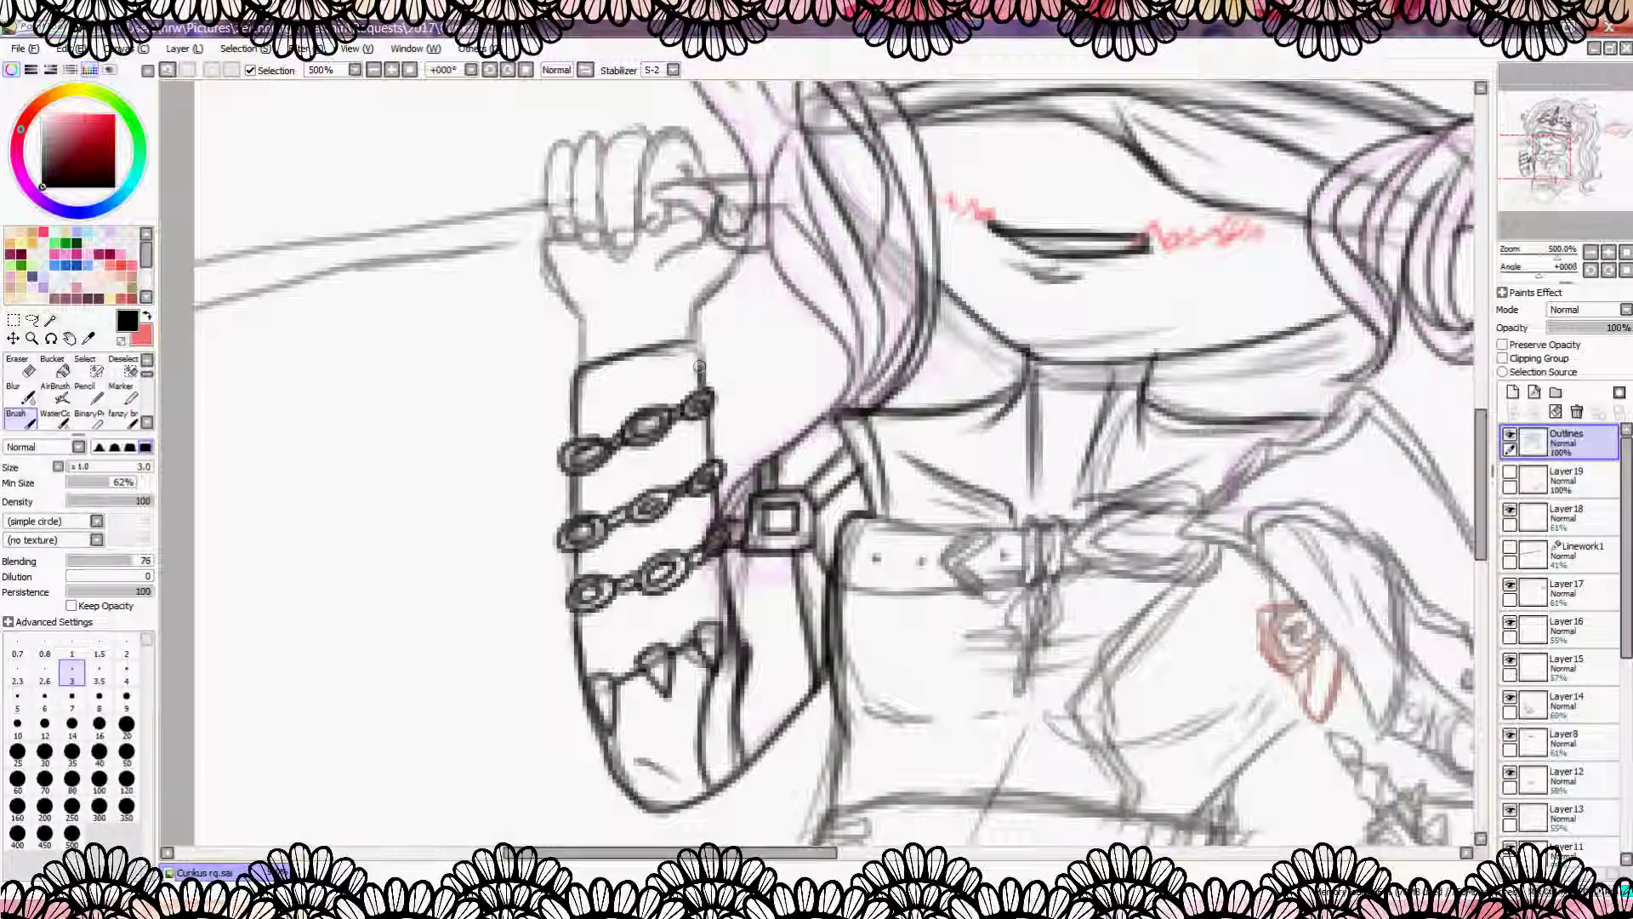
# Step: Ink the wrist and the closed fingers and thumb of the raised fist
pyautogui.scroll(-5, 701, 387)
pyautogui.scroll(5, 701, 387)
pyautogui.scroll(-1, 701, 387)
pyautogui.scroll(2, 808, 459)
pyautogui.moveTo(719, 449)
pyautogui.mouseDown()
pyautogui.moveTo(842, 489)
pyautogui.moveTo(715, 579)
pyautogui.moveTo(685, 629)
pyautogui.mouseUp()
pyautogui.moveTo(544, 536); pyautogui.dragTo(566, 374)
pyautogui.moveTo(583, 430)
pyautogui.mouseDown()
pyautogui.moveTo(717, 361)
pyautogui.moveTo(732, 578)
pyautogui.mouseUp()
pyautogui.hscroll(-1, 731, 510)
pyautogui.moveTo(707, 383)
pyautogui.mouseDown()
pyautogui.moveTo(735, 352)
pyautogui.moveTo(803, 417)
pyautogui.mouseUp()
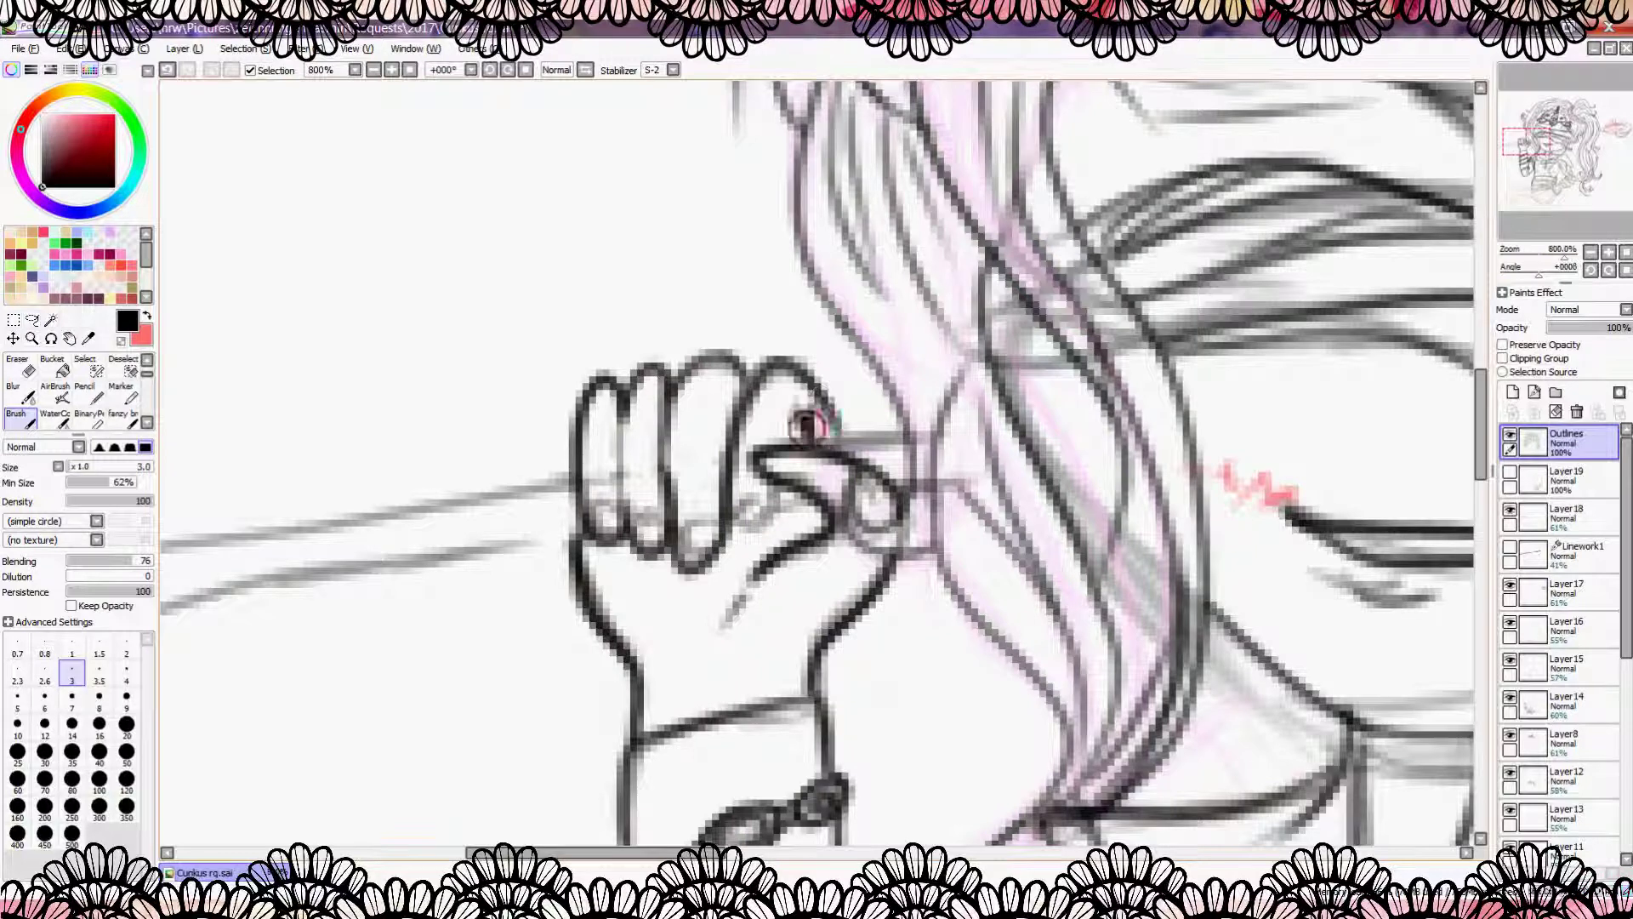
# Step: Ink the fingernails on the raised fist with the size 1 brush
pyautogui.click(20, 397)
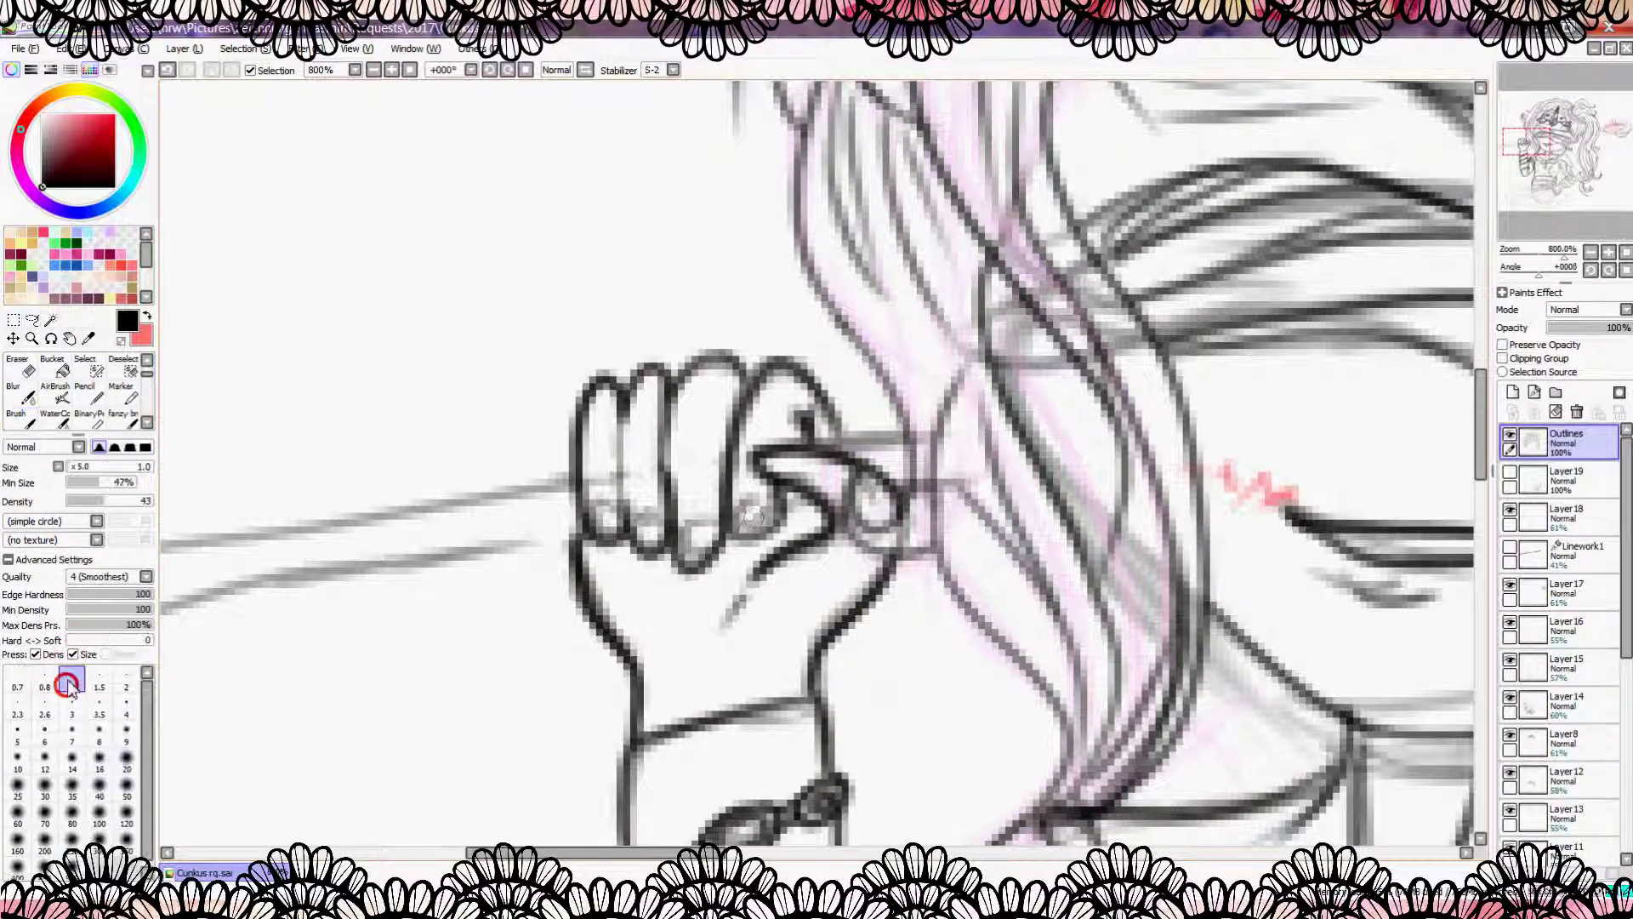
pyautogui.click(20, 417)
pyautogui.scroll(2, 496, 551)
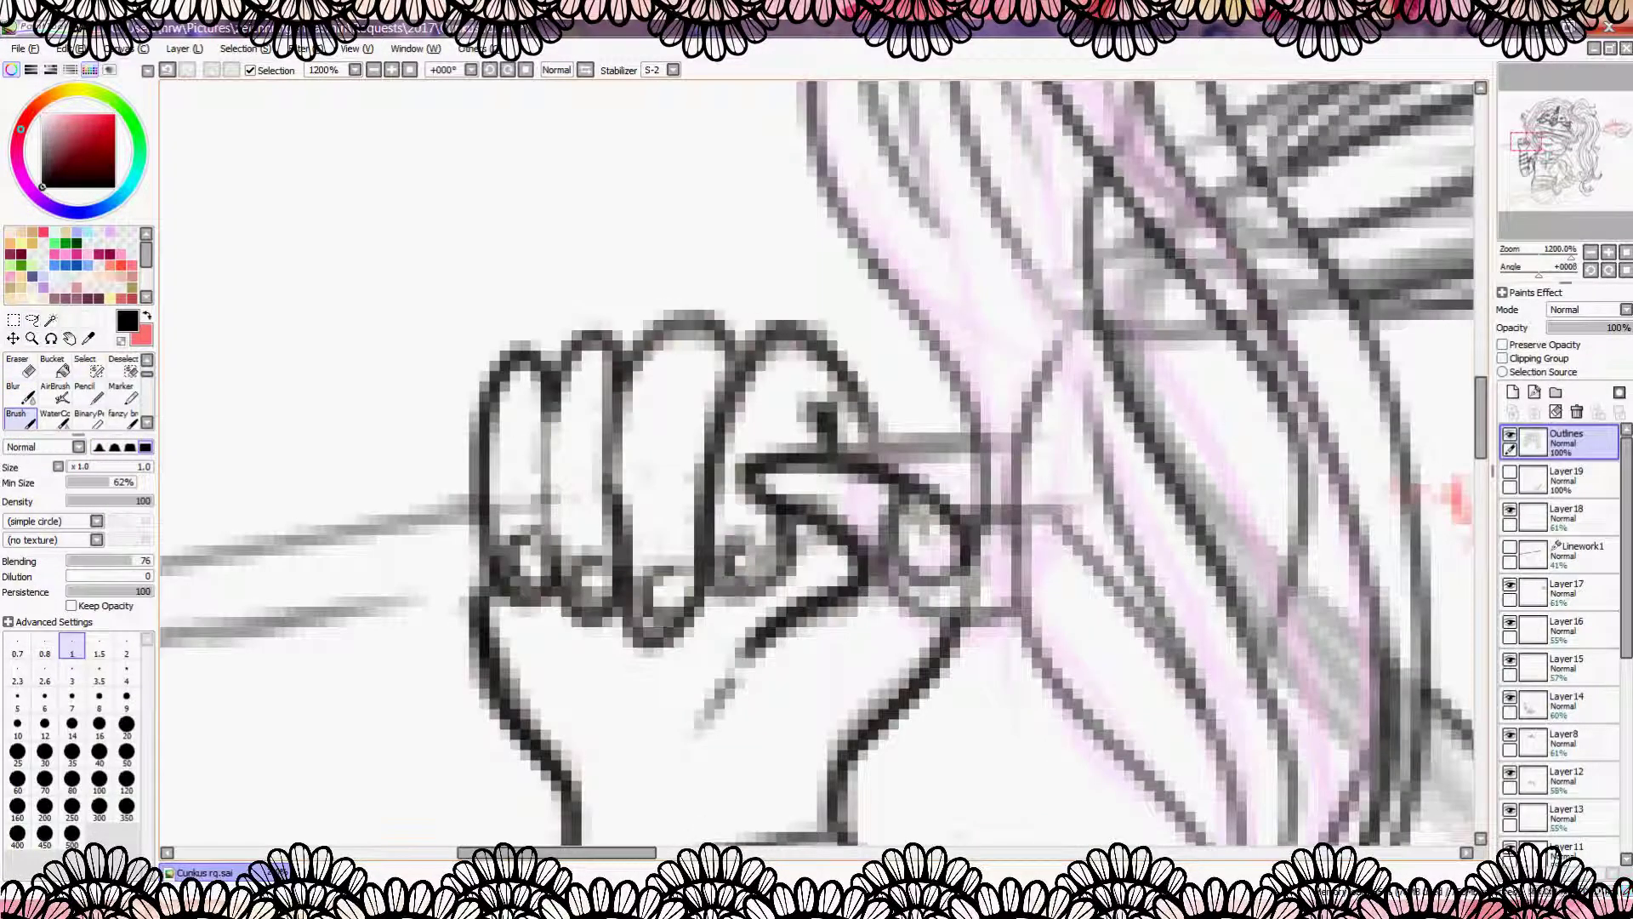
pyautogui.scroll(-3, 744, 519)
# Step: Ink the staff's shaft on both sides of the character with the size 3 brush
pyautogui.click(71, 672)
pyautogui.scroll(-1, 680, 528)
pyautogui.moveTo(387, 552); pyautogui.dragTo(681, 508)
pyautogui.moveTo(374, 596); pyautogui.dragTo(668, 534)
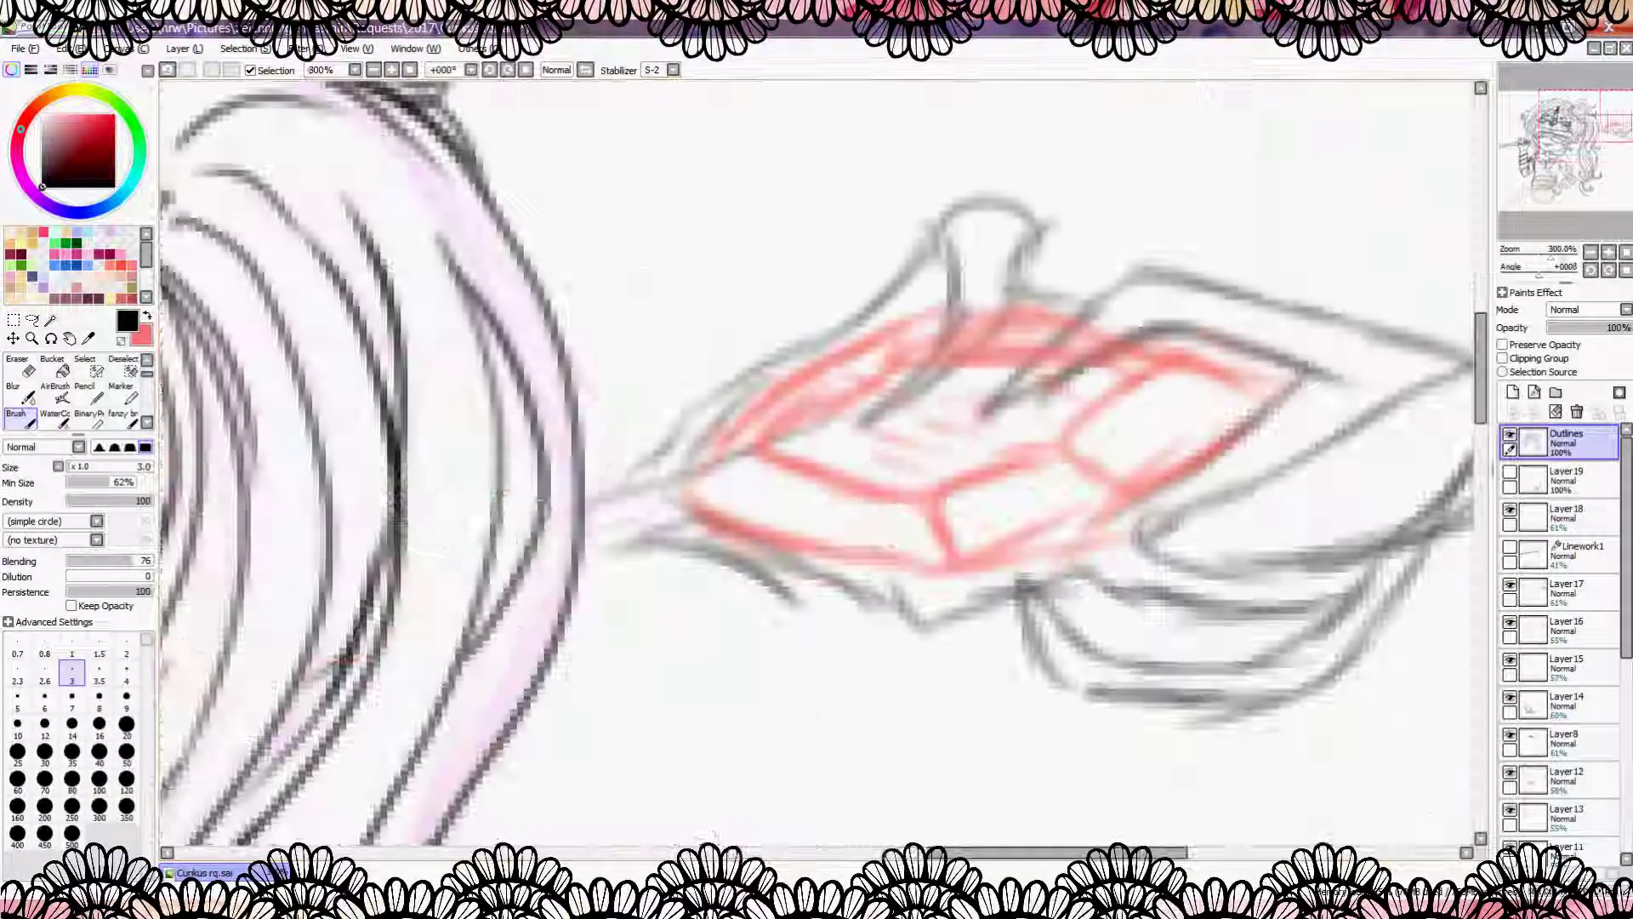
pyautogui.moveTo(472, 595); pyautogui.dragTo(661, 475)
pyautogui.moveTo(569, 571); pyautogui.dragTo(710, 498)
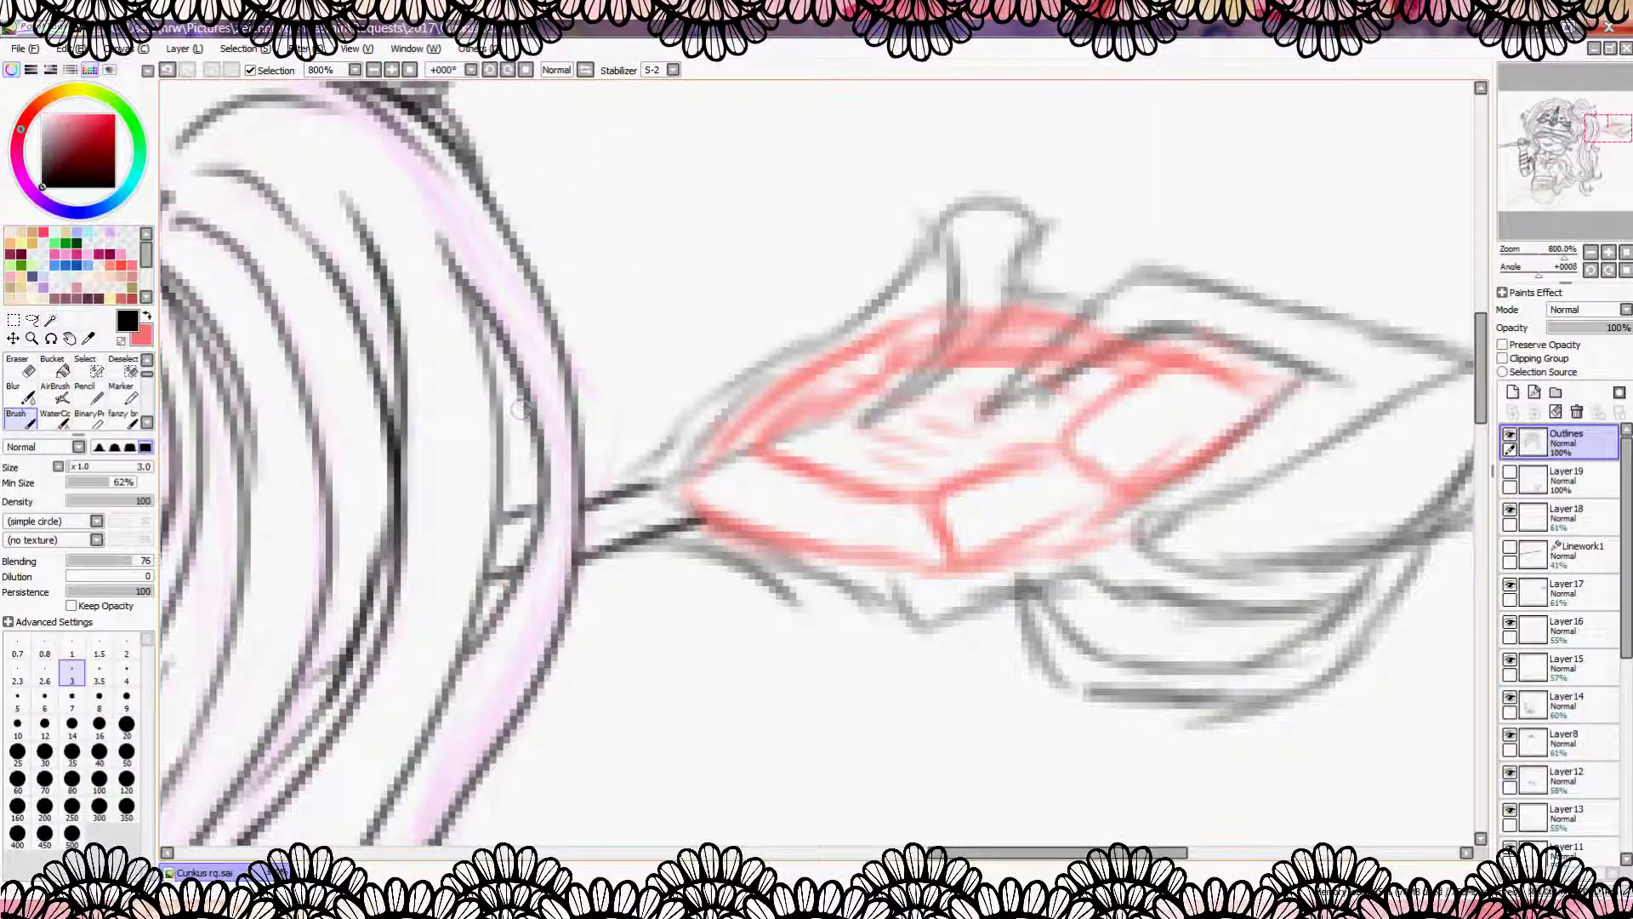
# Step: Ink the staff head's curved prongs and outer setting around the red gem sketch
pyautogui.scroll(-1, 767, 430)
pyautogui.moveTo(766, 431); pyautogui.dragTo(527, 540)
pyautogui.moveTo(783, 399); pyautogui.dragTo(650, 536)
pyautogui.moveTo(731, 438)
pyautogui.mouseDown()
pyautogui.moveTo(511, 596)
pyautogui.moveTo(982, 511)
pyautogui.mouseUp()
pyautogui.moveTo(731, 536); pyautogui.dragTo(876, 466)
pyautogui.moveTo(821, 446)
pyautogui.mouseDown()
pyautogui.moveTo(1114, 484)
pyautogui.moveTo(872, 629)
pyautogui.mouseUp()
pyautogui.moveTo(871, 630); pyautogui.dragTo(1144, 555)
pyautogui.moveTo(765, 660)
pyautogui.mouseDown()
pyautogui.moveTo(1025, 668)
pyautogui.moveTo(978, 684)
pyautogui.mouseUp()
pyautogui.moveTo(646, 662); pyautogui.dragTo(757, 672)
pyautogui.moveTo(506, 611); pyautogui.dragTo(616, 681)
# Step: Ink the facet edges of the gem in the staff head
pyautogui.moveTo(709, 591); pyautogui.dragTo(723, 638)
pyautogui.moveTo(813, 552); pyautogui.dragTo(851, 587)
pyautogui.moveTo(710, 596); pyautogui.dragTo(815, 553)
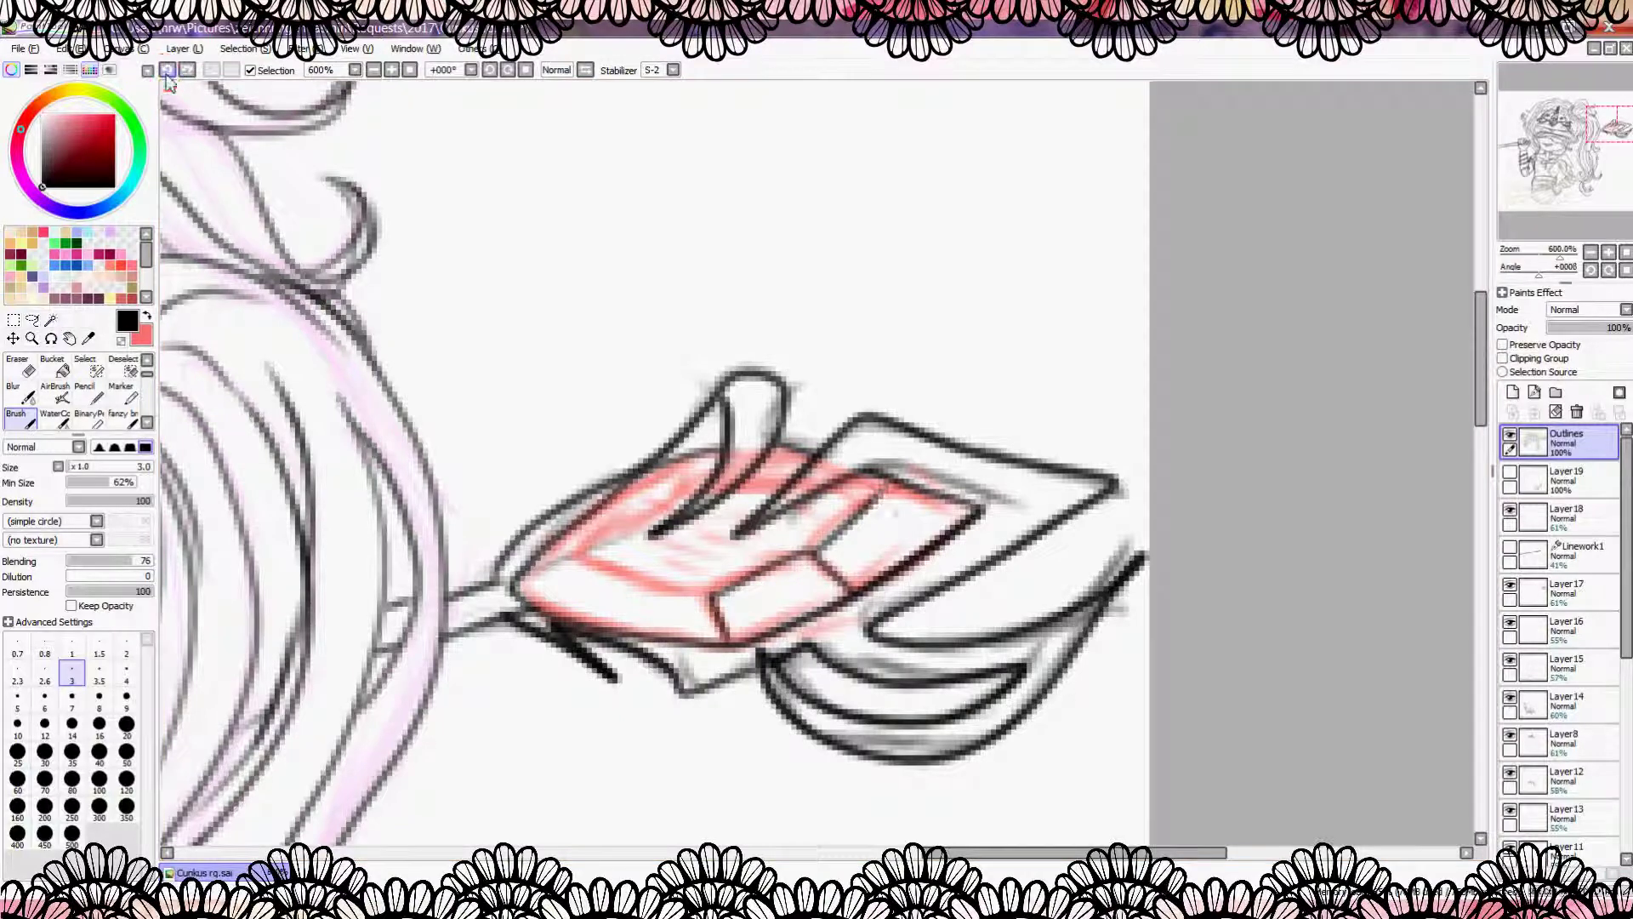
pyautogui.moveTo(713, 597); pyautogui.dragTo(582, 559)
pyautogui.moveTo(582, 558); pyautogui.dragTo(520, 583)
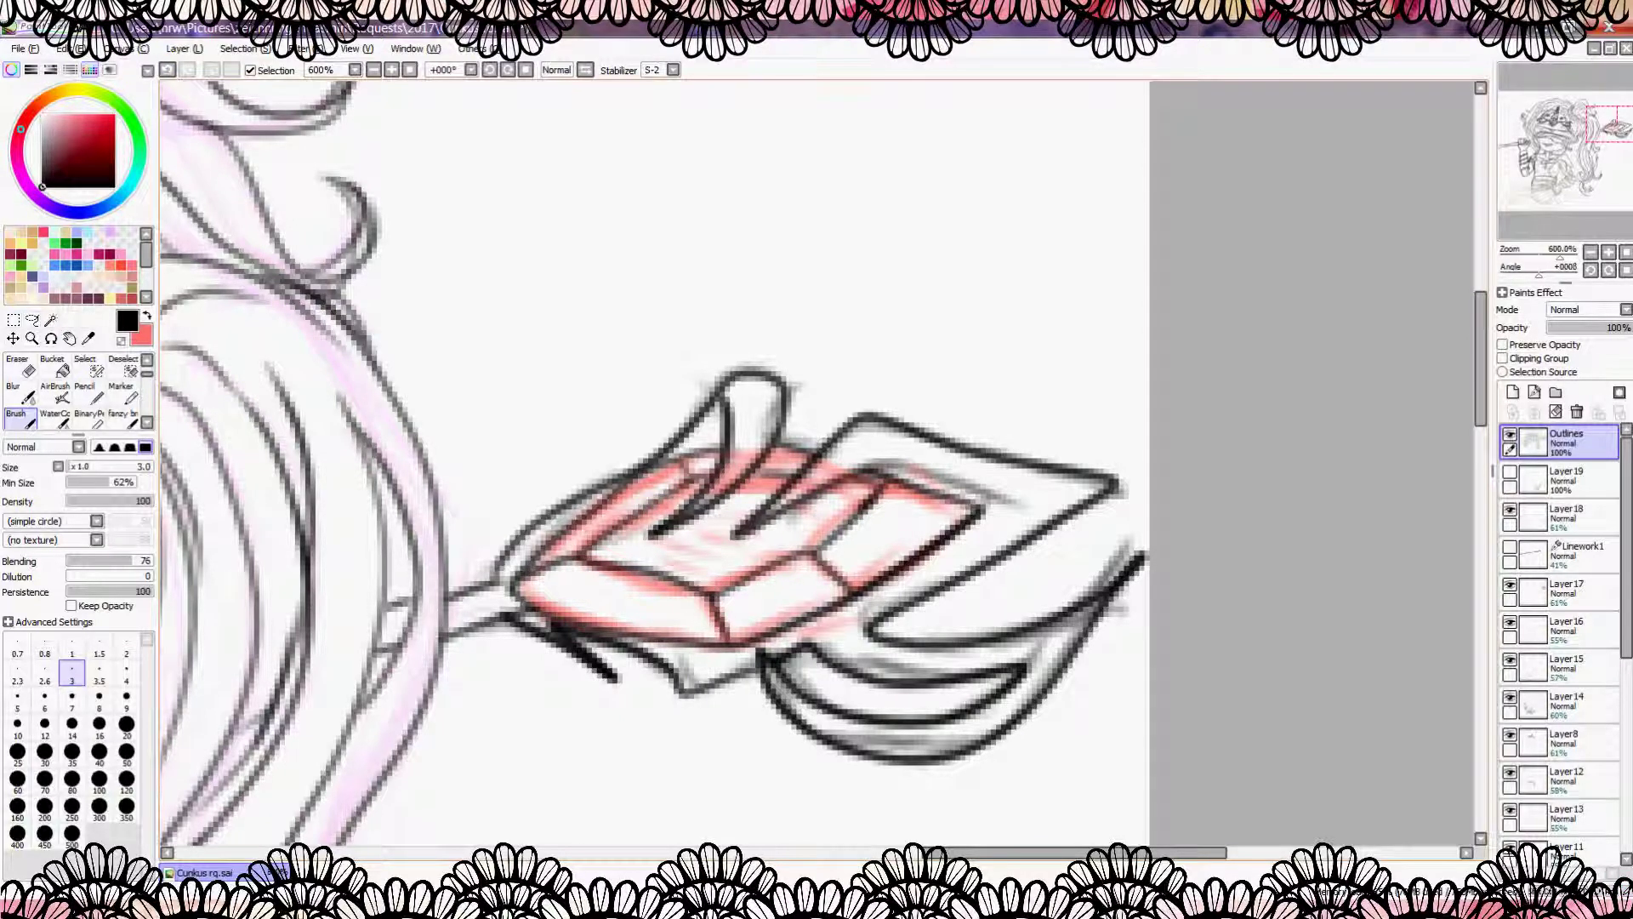
# Step: Ink the upper and lower edges of the belt across the chest
pyautogui.scroll(-5, 816, 460)
pyautogui.scroll(5, 574, 449)
pyautogui.moveTo(365, 438); pyautogui.dragTo(587, 444)
pyautogui.moveTo(352, 510); pyautogui.dragTo(526, 523)
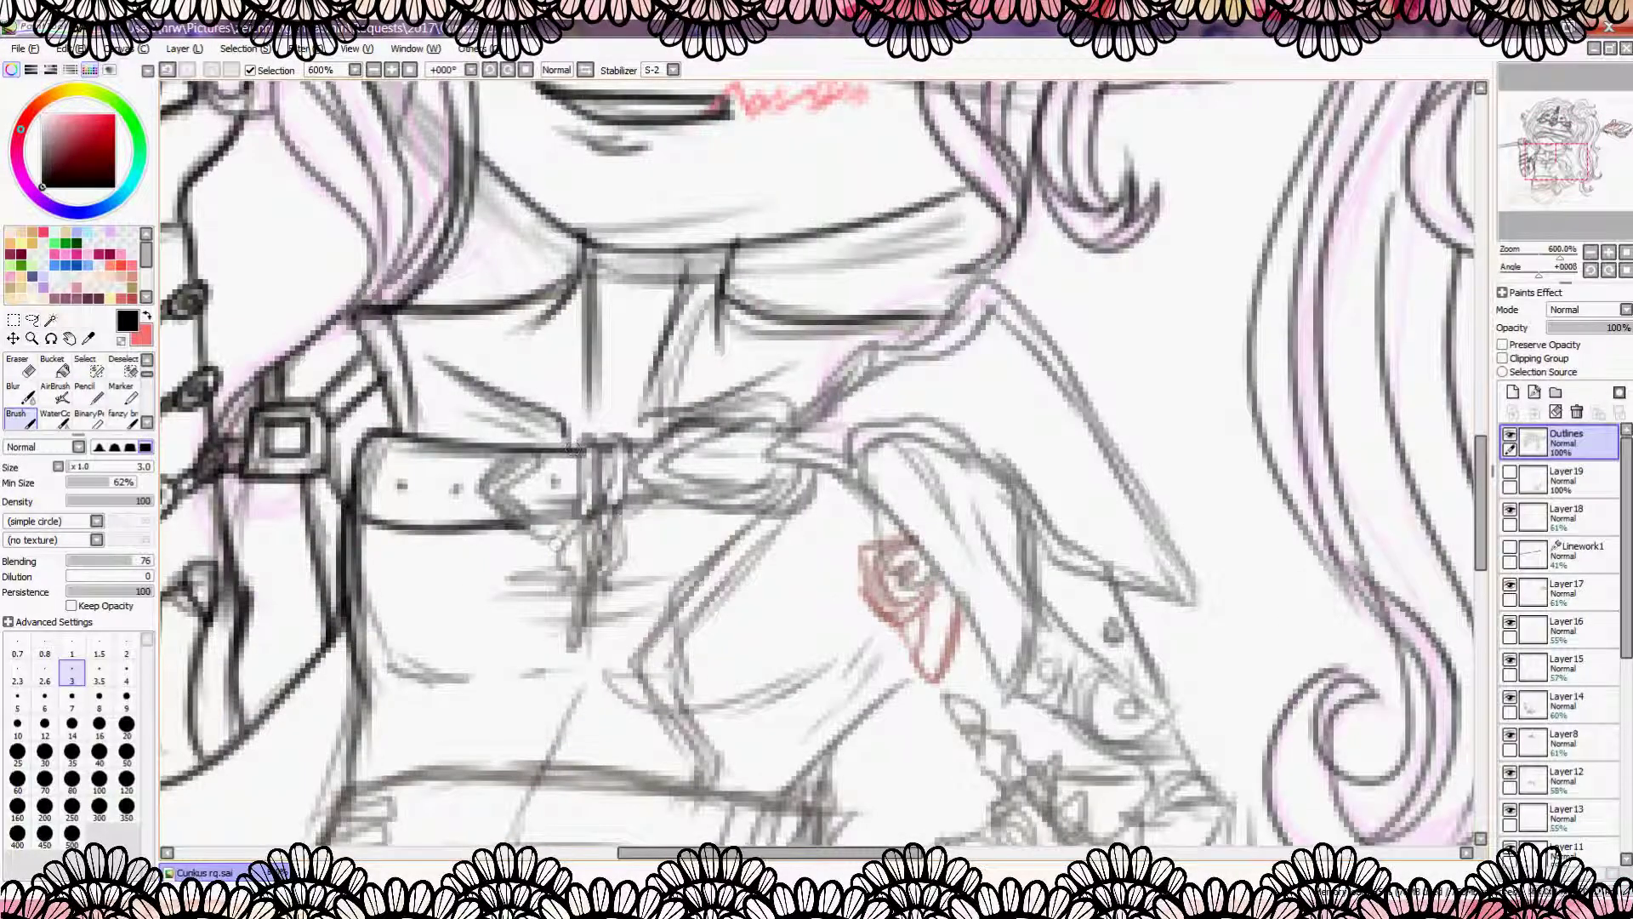
# Step: Ink the chest belt's knotted end, the pointed shoulder armor and the armored upper arm below it
pyautogui.moveTo(660, 447)
pyautogui.mouseDown()
pyautogui.moveTo(634, 445)
pyautogui.moveTo(770, 451)
pyautogui.moveTo(849, 431)
pyautogui.moveTo(1208, 606)
pyautogui.mouseUp()
pyautogui.moveTo(1140, 490)
pyautogui.mouseDown()
pyautogui.moveTo(889, 344)
pyautogui.moveTo(610, 235)
pyautogui.mouseUp()
pyautogui.moveTo(616, 357); pyautogui.dragTo(770, 582)
pyautogui.moveTo(804, 489); pyautogui.dragTo(944, 604)
pyautogui.moveTo(821, 544); pyautogui.dragTo(978, 691)
pyautogui.moveTo(906, 629); pyautogui.dragTo(983, 694)
pyautogui.scroll(-1, 722, 485)
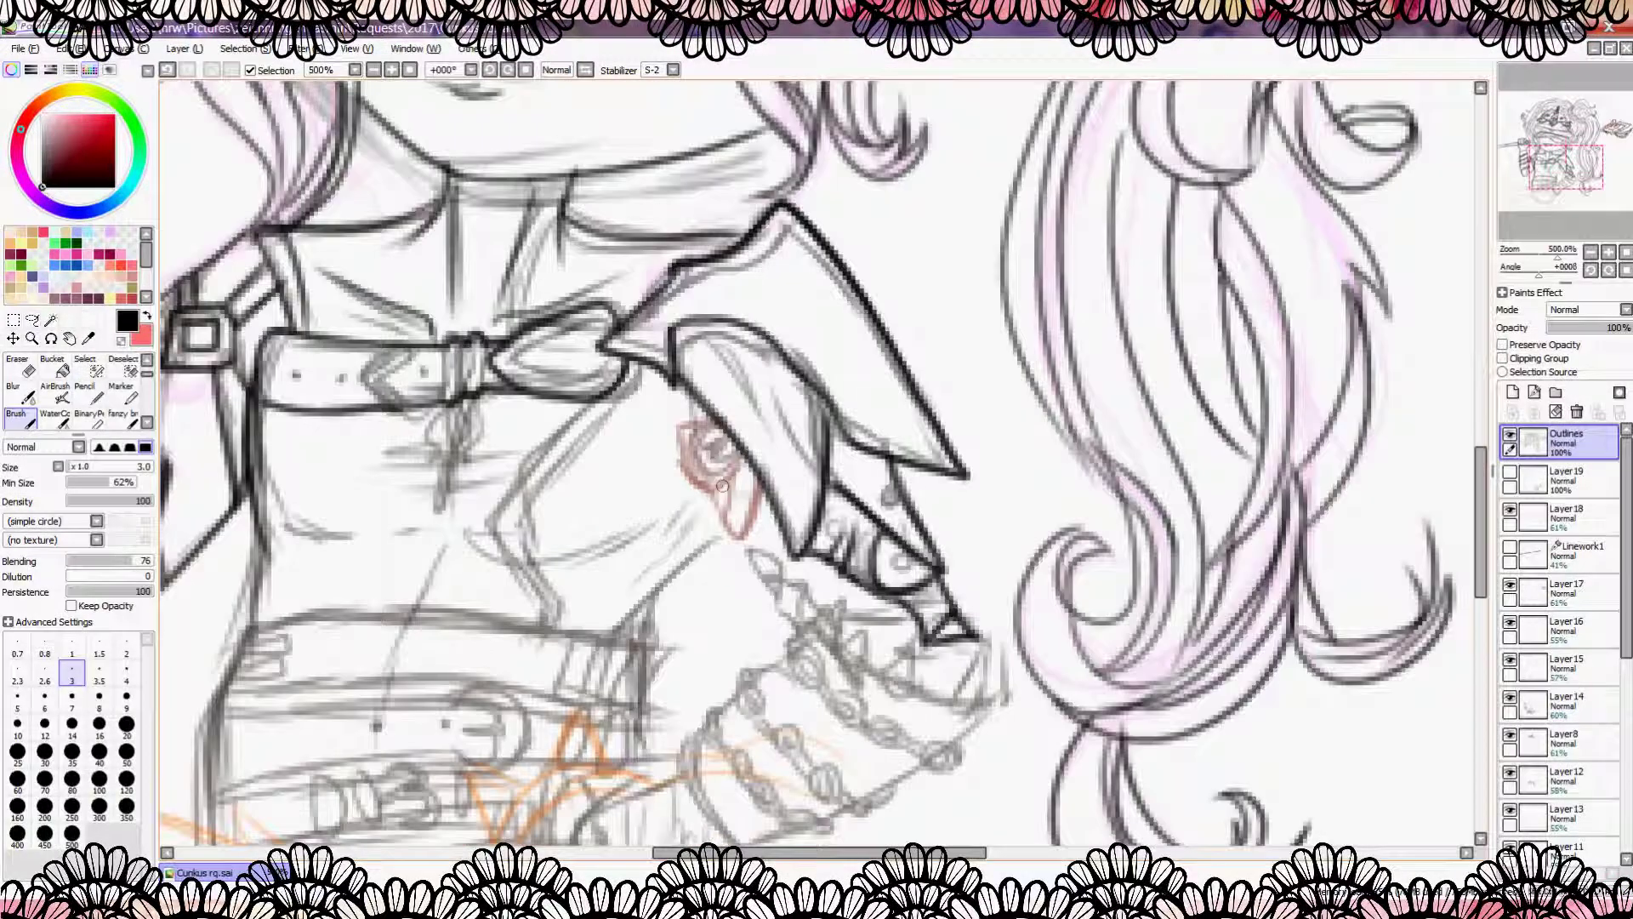
# Step: Ink the red eye-shaped ornament beneath the shoulder armor, then add its inner details and the arm rivets with the size 2 brush
pyautogui.scroll(5, 732, 430)
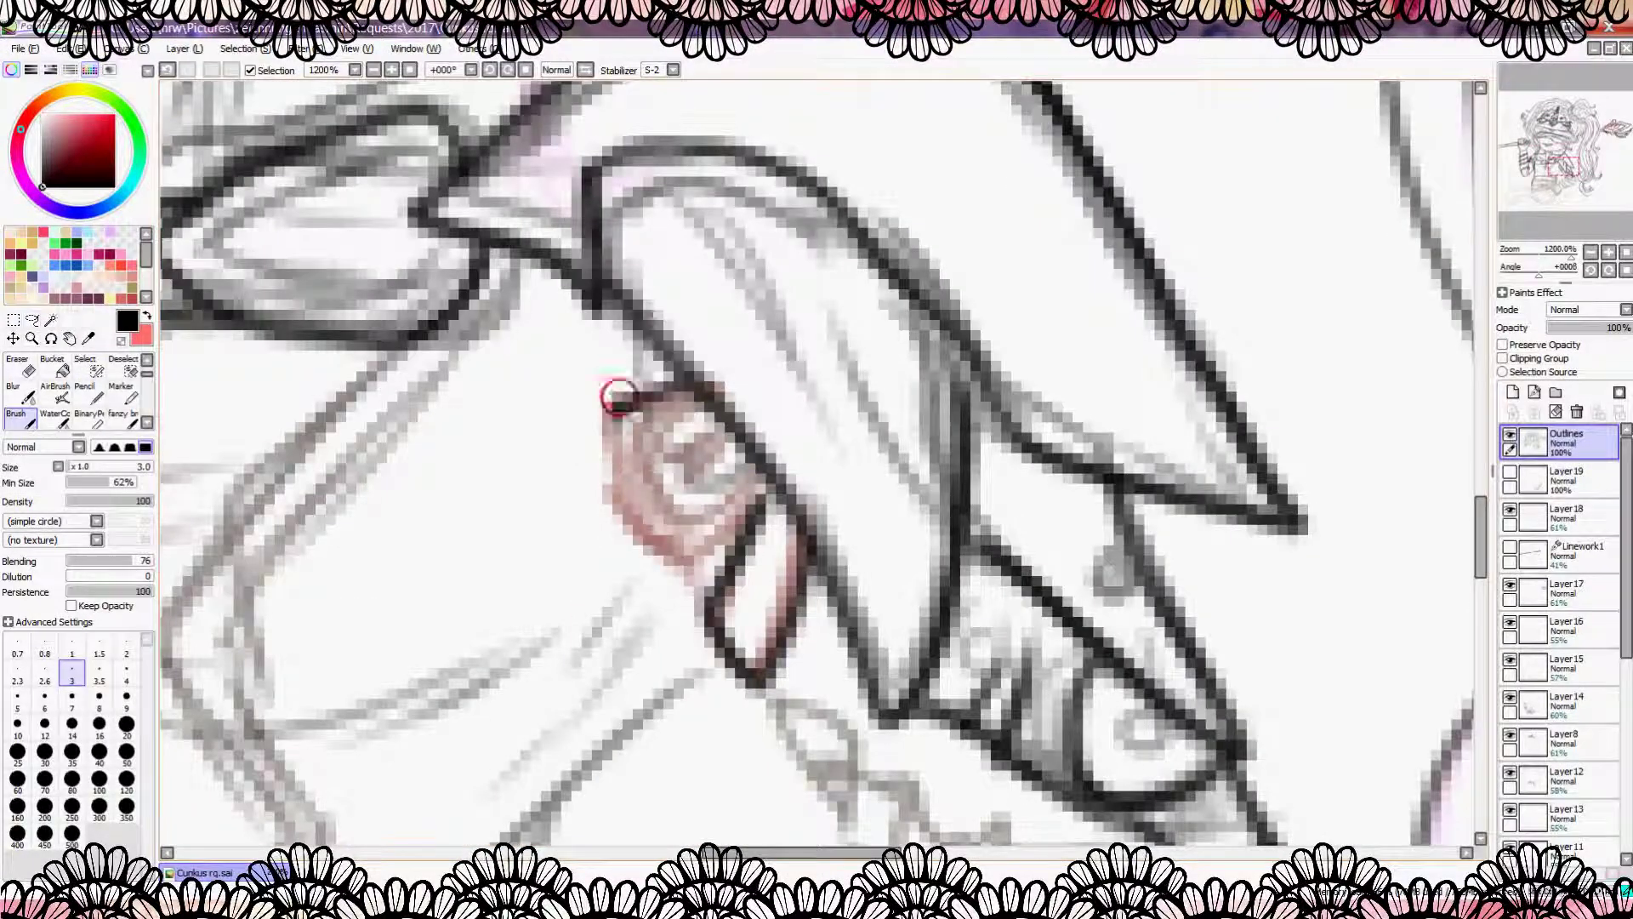
pyautogui.scroll(-4, 337, 417)
pyautogui.scroll(4, 527, 425)
pyautogui.press('[')
pyautogui.moveTo(544, 379)
pyautogui.mouseDown()
pyautogui.moveTo(587, 430)
pyautogui.moveTo(574, 455)
pyautogui.mouseUp()
pyautogui.scroll(-4, 638, 544)
pyautogui.scroll(3, 638, 544)
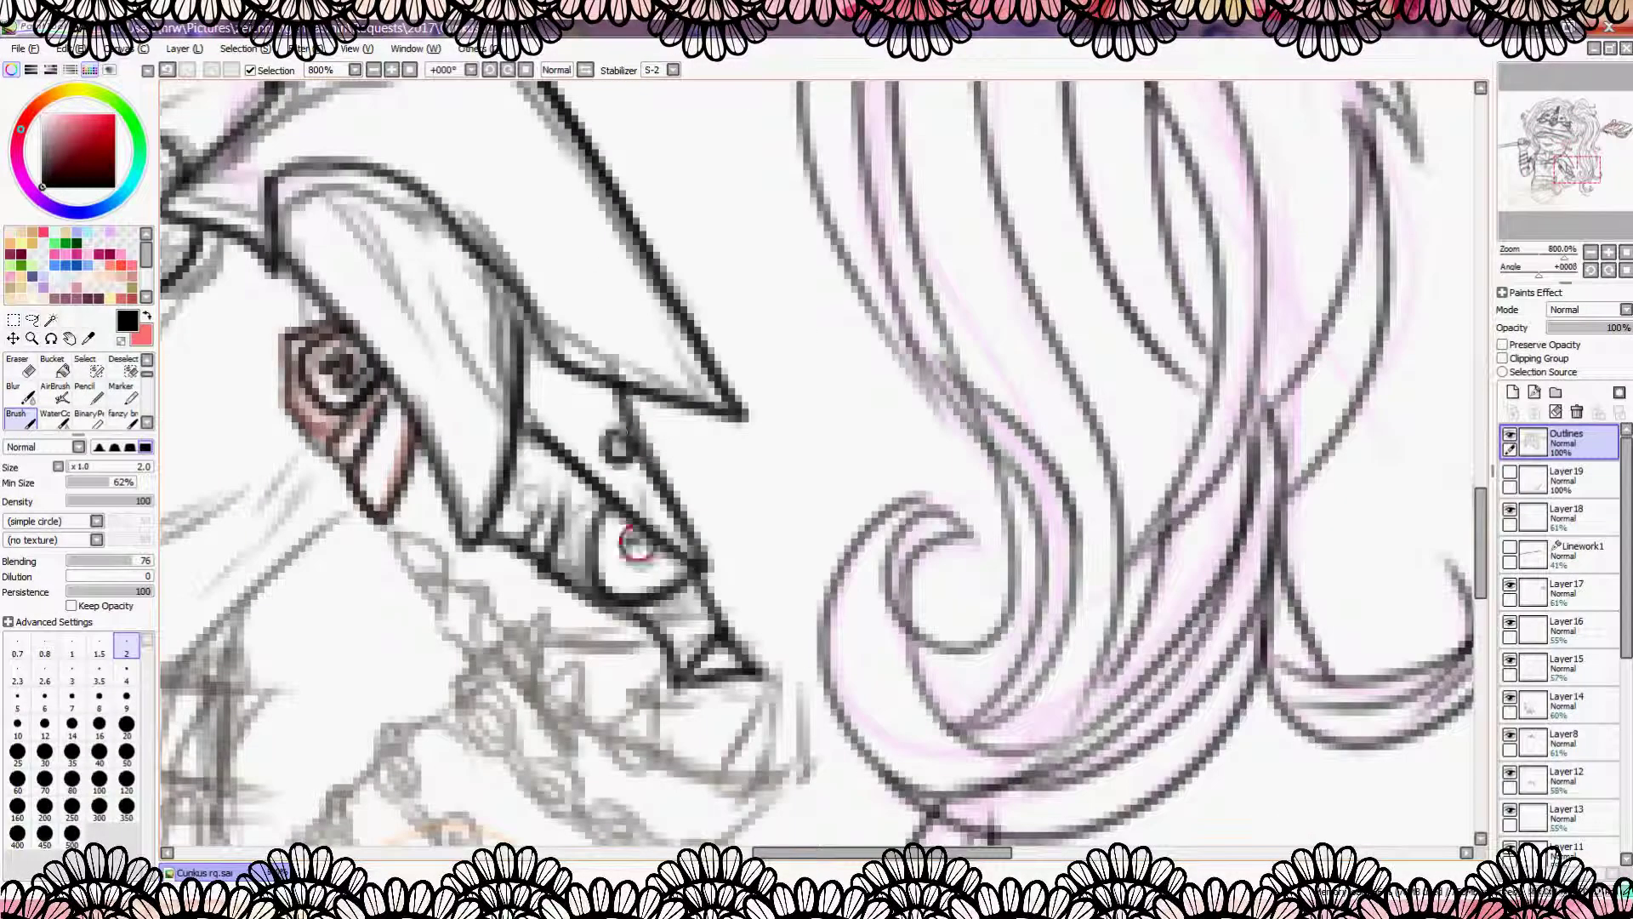
# Step: Ink the inner border lines of the shoulder armor plates with the size 2 brush
pyautogui.scroll(-4, 630, 449)
pyautogui.scroll(5, 630, 449)
pyautogui.moveTo(600, 452); pyautogui.dragTo(430, 604)
pyautogui.moveTo(587, 510)
pyautogui.mouseDown()
pyautogui.moveTo(940, 705)
pyautogui.moveTo(1017, 809)
pyautogui.mouseUp()
pyautogui.moveTo(826, 332); pyautogui.dragTo(655, 451)
pyautogui.scroll(-3, 633, 470)
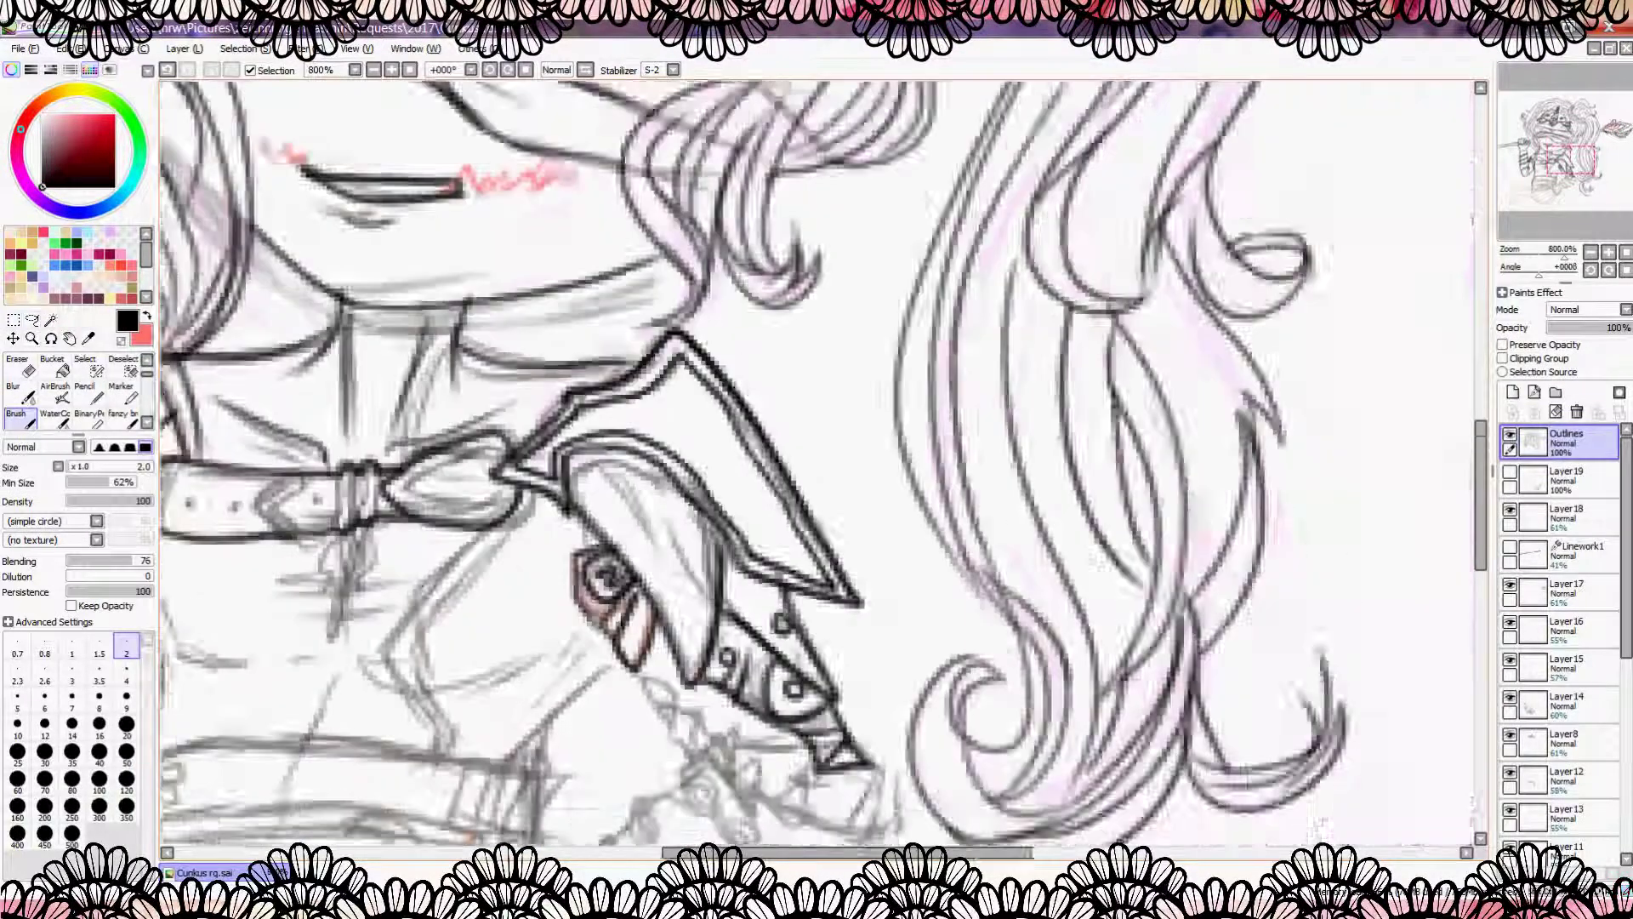
# Step: Ink the chest belt's loops, pointed tip and holes
pyautogui.scroll(-3, 650, 478)
pyautogui.scroll(5, 523, 488)
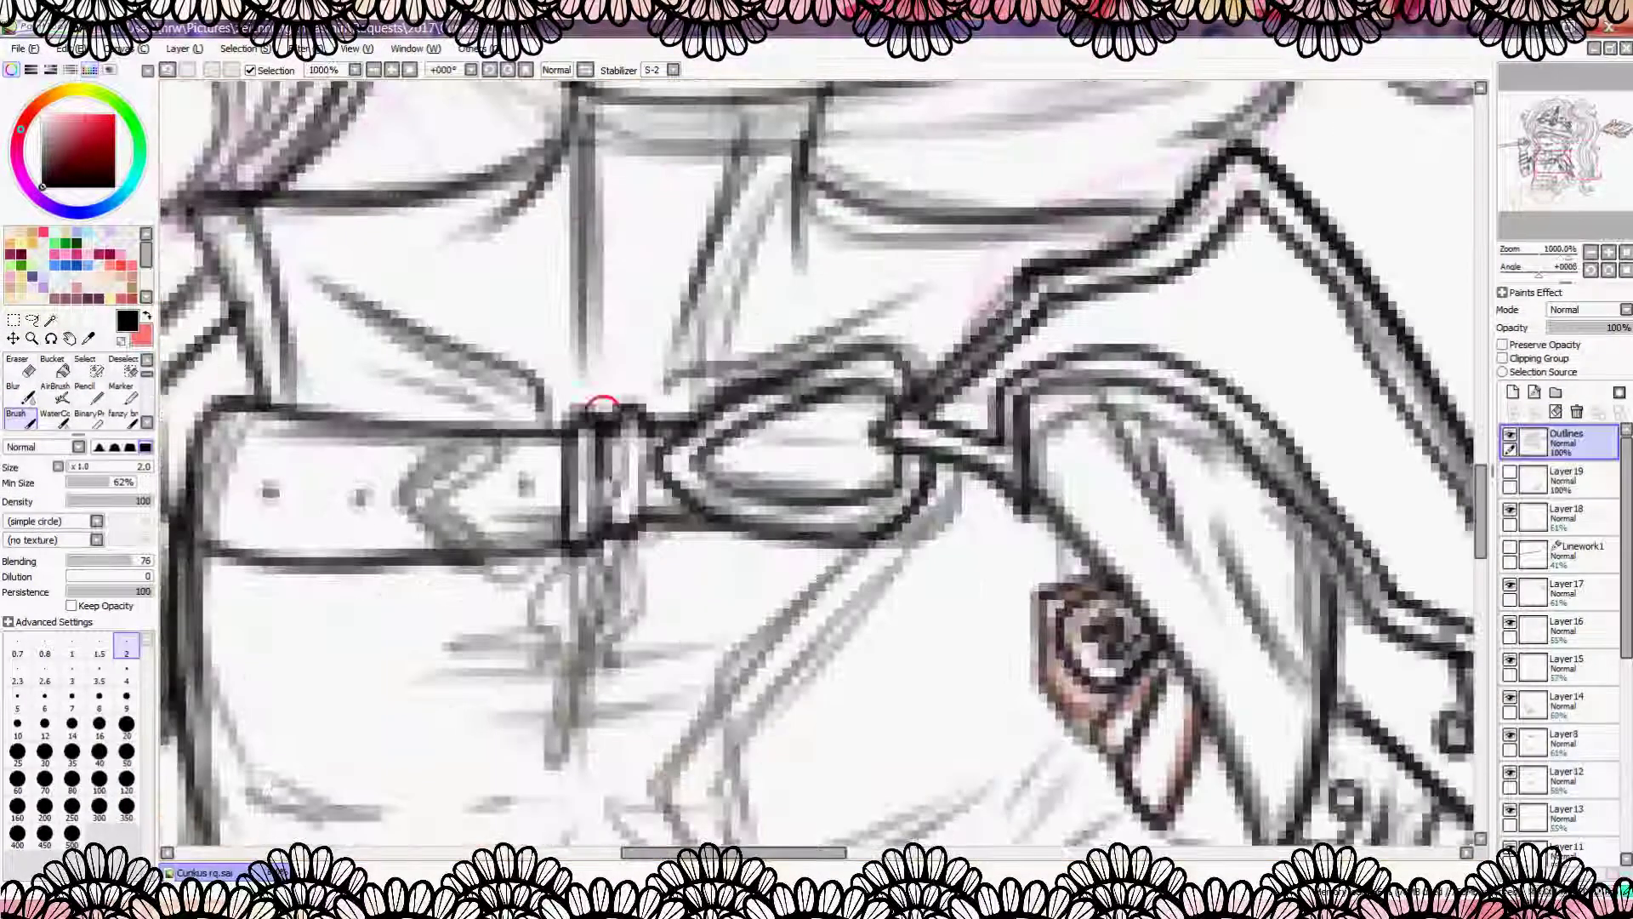
pyautogui.moveTo(502, 444); pyautogui.dragTo(463, 544)
pyautogui.click(361, 498)
pyautogui.click(271, 490)
# Step: Ink the hanging knot and the fabric creases beneath the chest belt
pyautogui.scroll(-1, 270, 491)
pyautogui.moveTo(638, 408)
pyautogui.mouseDown()
pyautogui.moveTo(627, 576)
pyautogui.moveTo(681, 502)
pyautogui.mouseUp()
pyautogui.moveTo(552, 510); pyautogui.dragTo(749, 477)
pyautogui.scroll(-2, 638, 434)
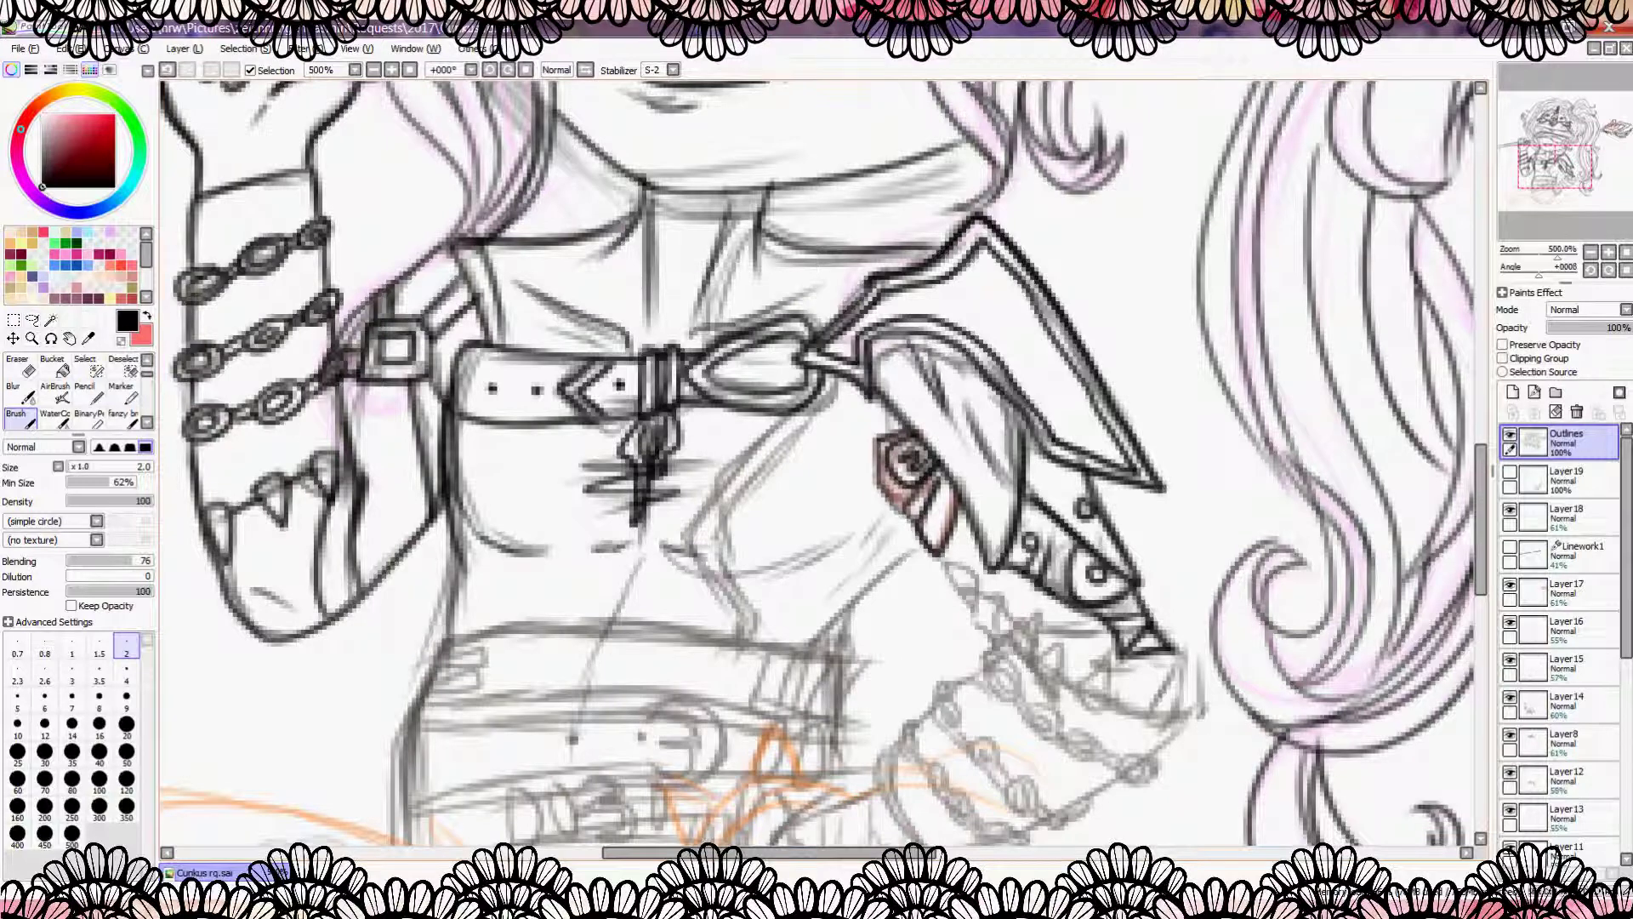
# Step: Ink the open edge and folds of the top across the chest
pyautogui.moveTo(703, 571); pyautogui.dragTo(861, 518)
pyautogui.moveTo(799, 400)
pyautogui.mouseDown()
pyautogui.moveTo(689, 638)
pyautogui.moveTo(698, 536)
pyautogui.mouseUp()
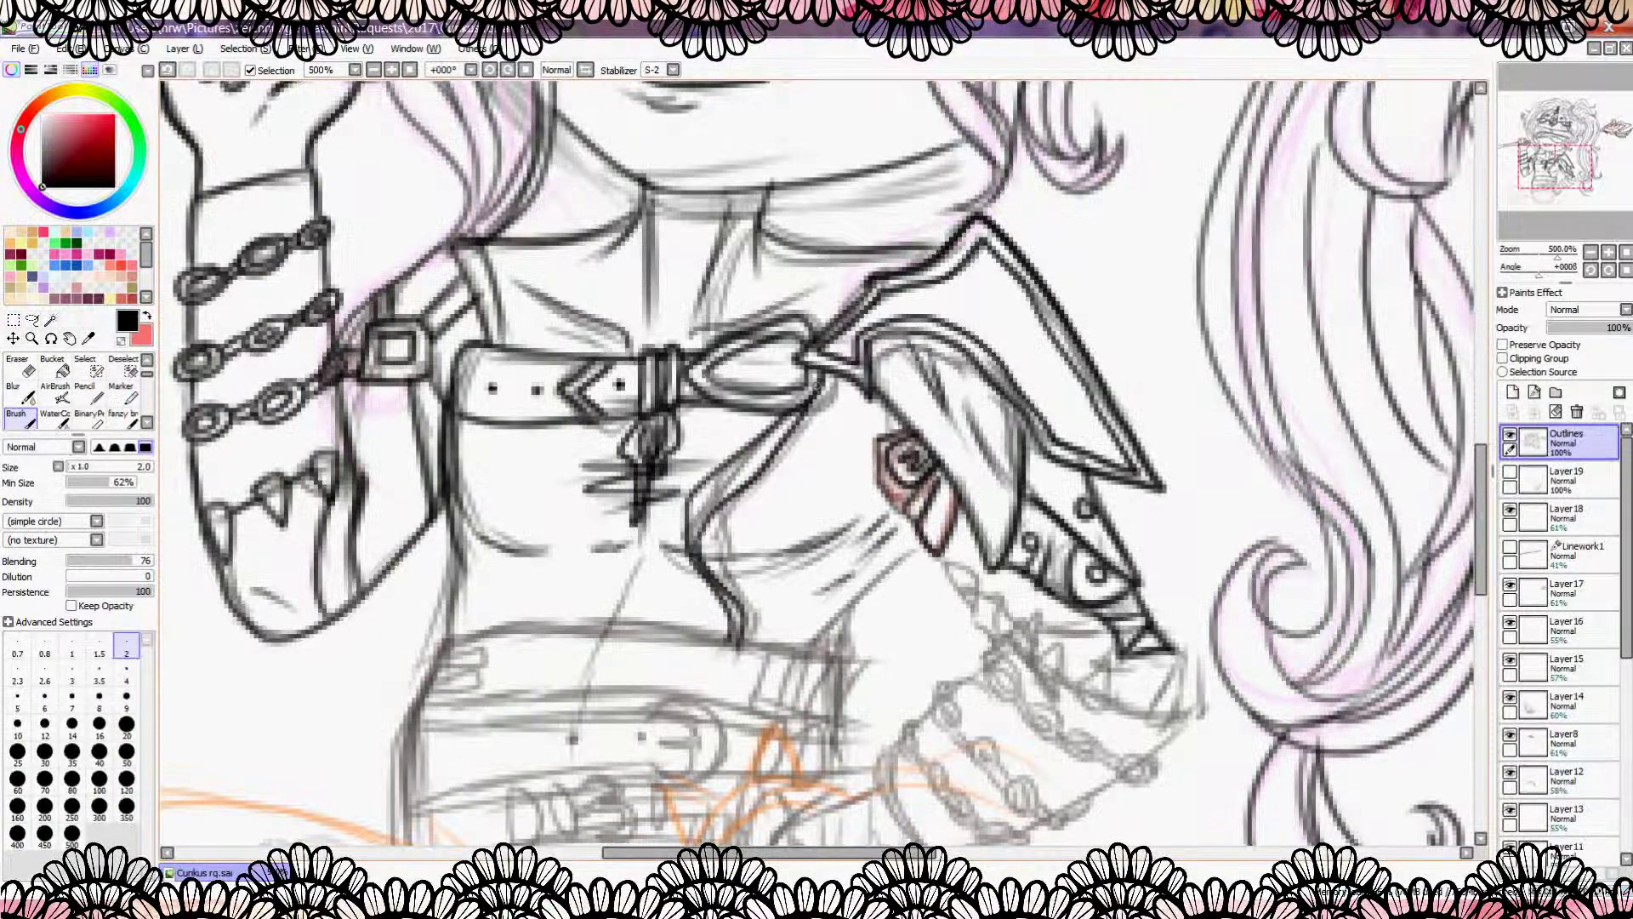
pyautogui.scroll(-3, 766, 460)
pyautogui.scroll(2, 766, 460)
# Step: Ink the waistline along the top of the upper hip belt with the size 3 brush
pyautogui.click(71, 672)
pyautogui.scroll(1, 616, 441)
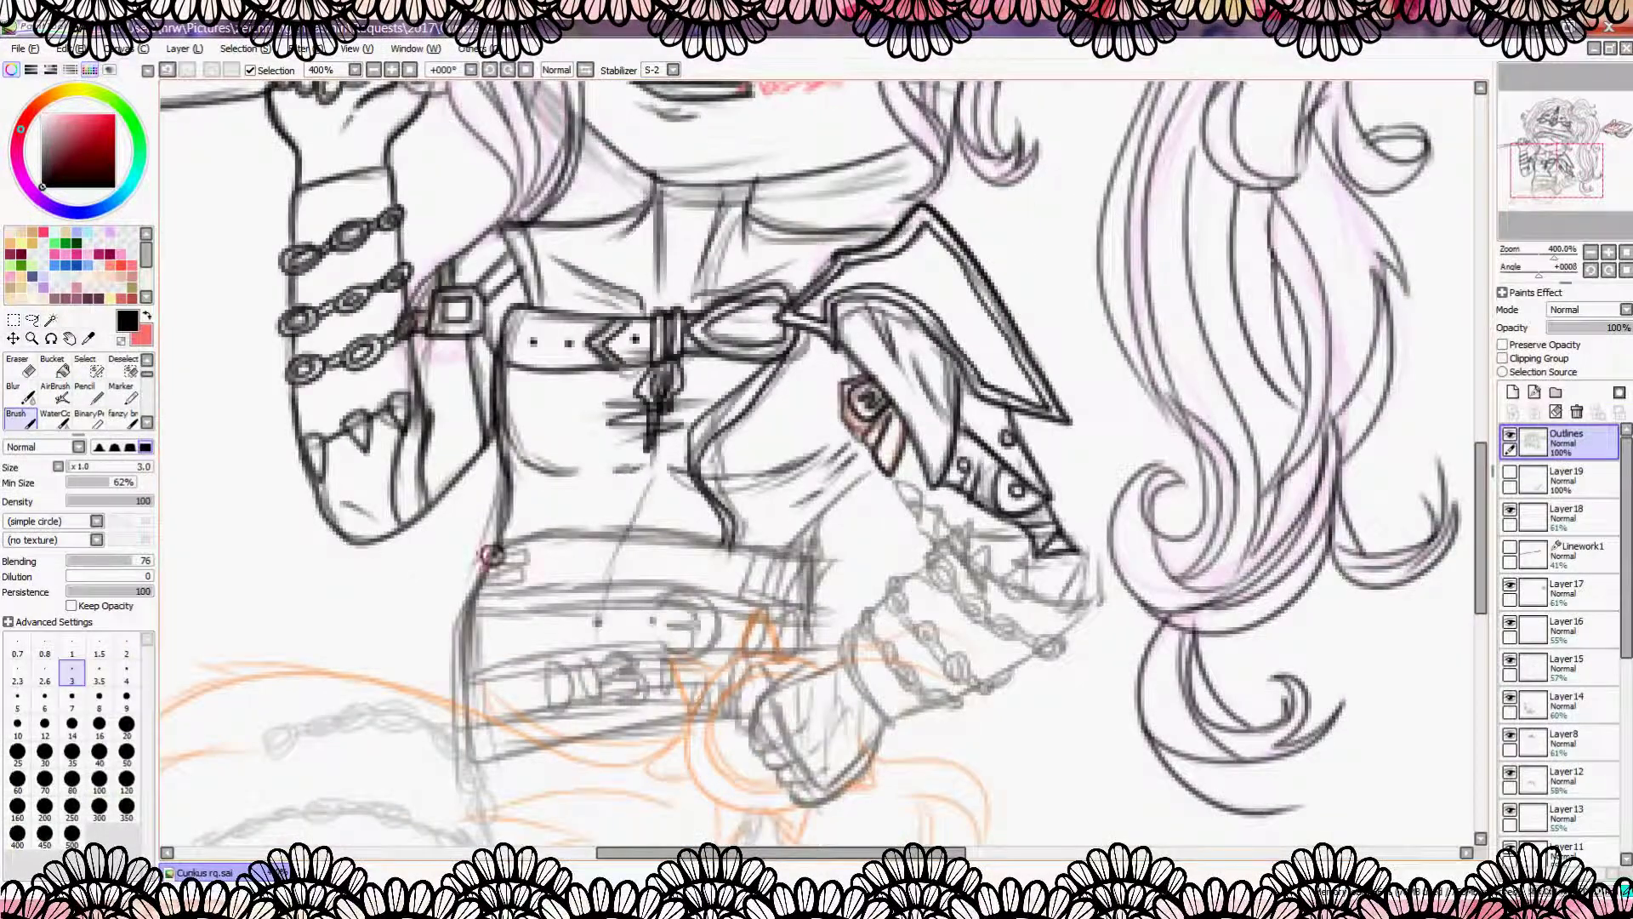
pyautogui.moveTo(494, 534); pyautogui.dragTo(817, 555)
pyautogui.scroll(-4, 807, 544)
# Step: Ink the bent arm's outline and the spiked trim around its elbow
pyautogui.scroll(5, 595, 425)
pyautogui.moveTo(473, 328); pyautogui.dragTo(544, 400)
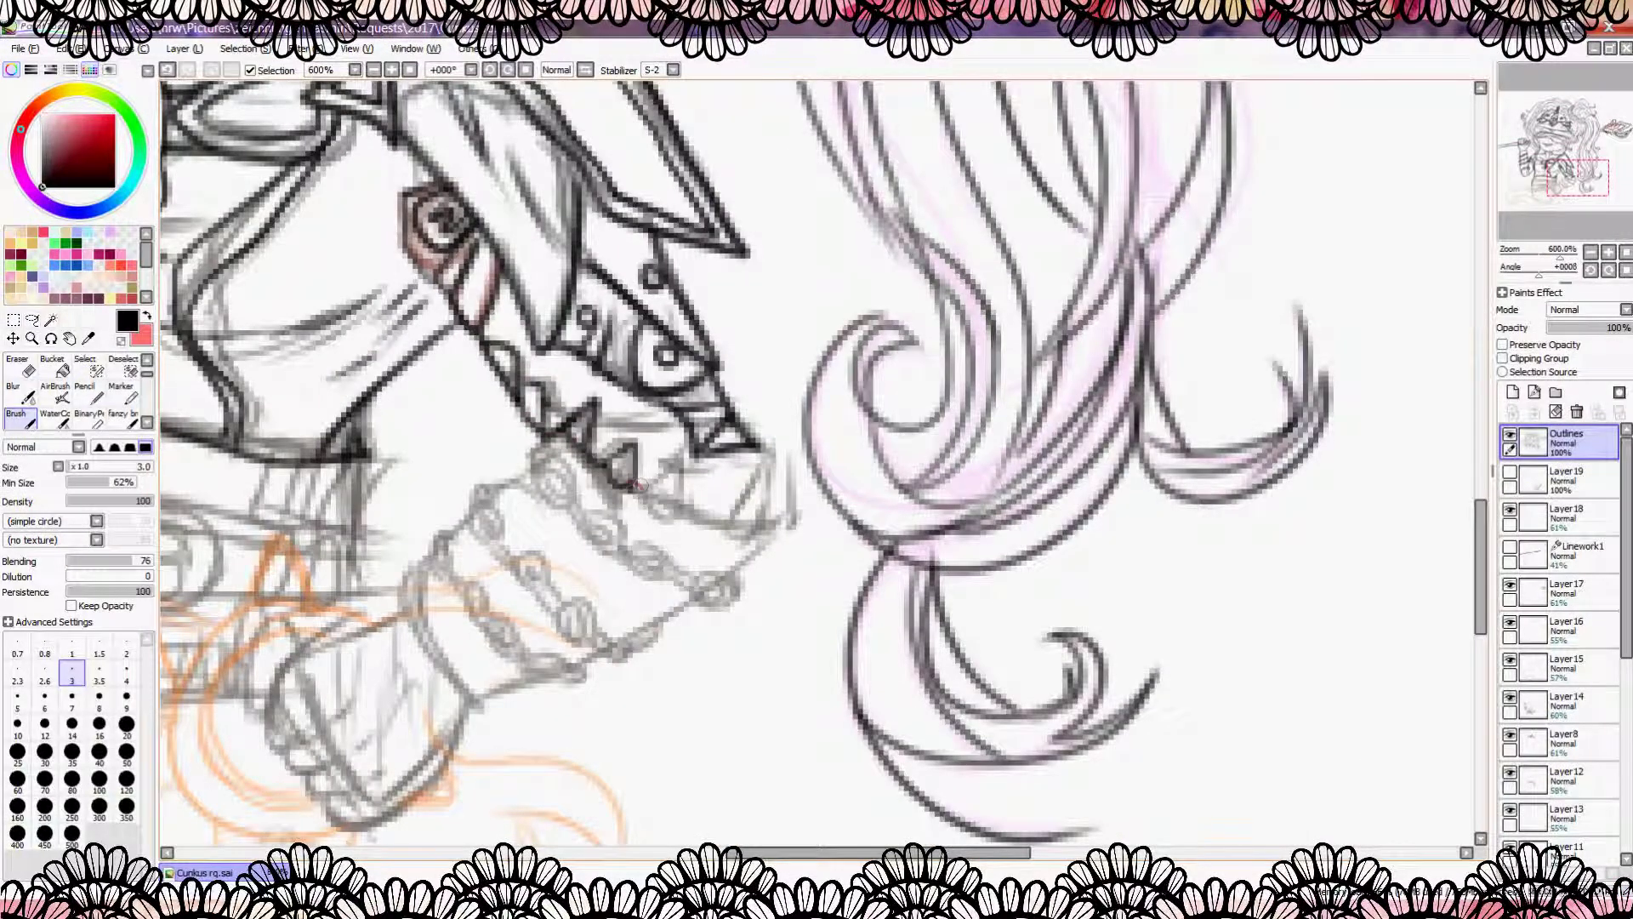
pyautogui.moveTo(685, 510)
pyautogui.mouseDown()
pyautogui.moveTo(751, 551)
pyautogui.moveTo(787, 502)
pyautogui.mouseUp()
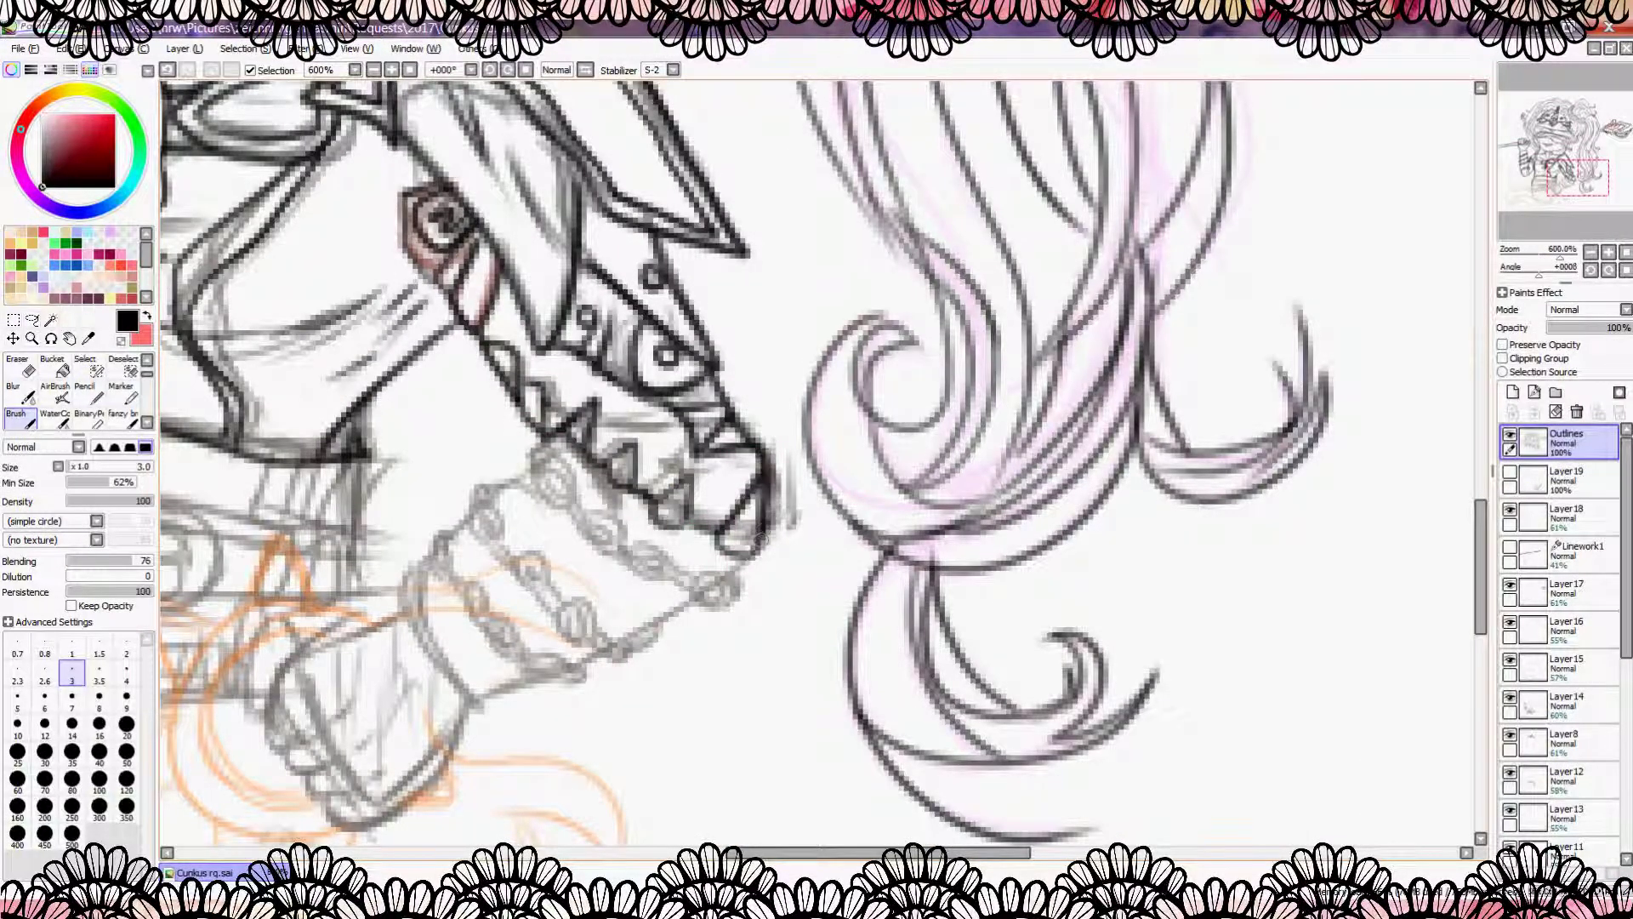
# Step: Ink the bent forearm's wrap outline, then its three chains with the size 2 brush
pyautogui.moveTo(487, 508)
pyautogui.mouseDown()
pyautogui.moveTo(459, 706)
pyautogui.moveTo(714, 582)
pyautogui.mouseUp()
pyautogui.scroll(-2, 595, 511)
pyautogui.click(126, 651)
pyautogui.scroll(3, 477, 408)
pyautogui.moveTo(502, 361)
pyautogui.mouseDown()
pyautogui.moveTo(459, 443)
pyautogui.moveTo(523, 434)
pyautogui.moveTo(677, 553)
pyautogui.mouseUp()
pyautogui.moveTo(440, 503)
pyautogui.mouseDown()
pyautogui.moveTo(563, 627)
pyautogui.moveTo(529, 629)
pyautogui.moveTo(595, 667)
pyautogui.mouseUp()
pyautogui.moveTo(408, 519)
pyautogui.mouseDown()
pyautogui.moveTo(502, 608)
pyautogui.moveTo(521, 664)
pyautogui.moveTo(590, 693)
pyautogui.mouseUp()
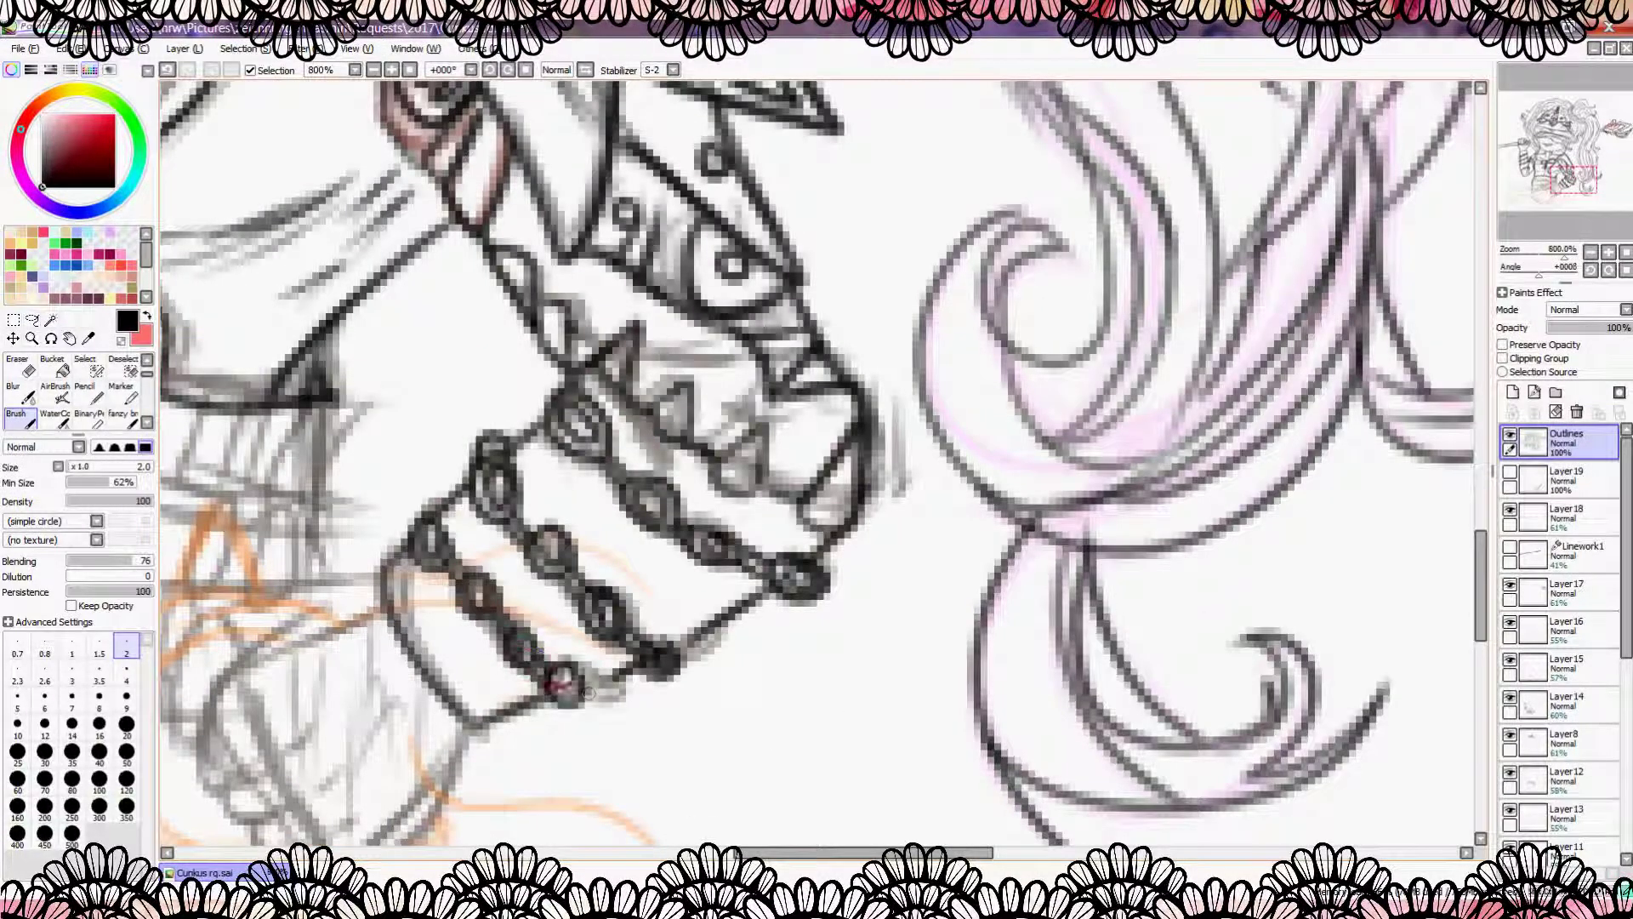
# Step: Ink the hand resting at the hip and its fingers with the size 3 brush
pyautogui.scroll(-5, 588, 694)
pyautogui.scroll(3, 588, 694)
pyautogui.scroll(-3, 589, 693)
pyautogui.scroll(2, 588, 694)
pyautogui.click(71, 672)
pyautogui.scroll(4, 485, 703)
pyautogui.moveTo(594, 340)
pyautogui.mouseDown()
pyautogui.moveTo(409, 464)
pyautogui.moveTo(358, 596)
pyautogui.moveTo(476, 732)
pyautogui.moveTo(698, 527)
pyautogui.mouseUp()
pyautogui.moveTo(553, 621)
pyautogui.mouseDown()
pyautogui.moveTo(613, 412)
pyautogui.moveTo(629, 561)
pyautogui.mouseUp()
# Step: Ink the hip belts' loops, holes and buckle with the size 2 brush
pyautogui.scroll(-2, 824, 611)
pyautogui.press('e')
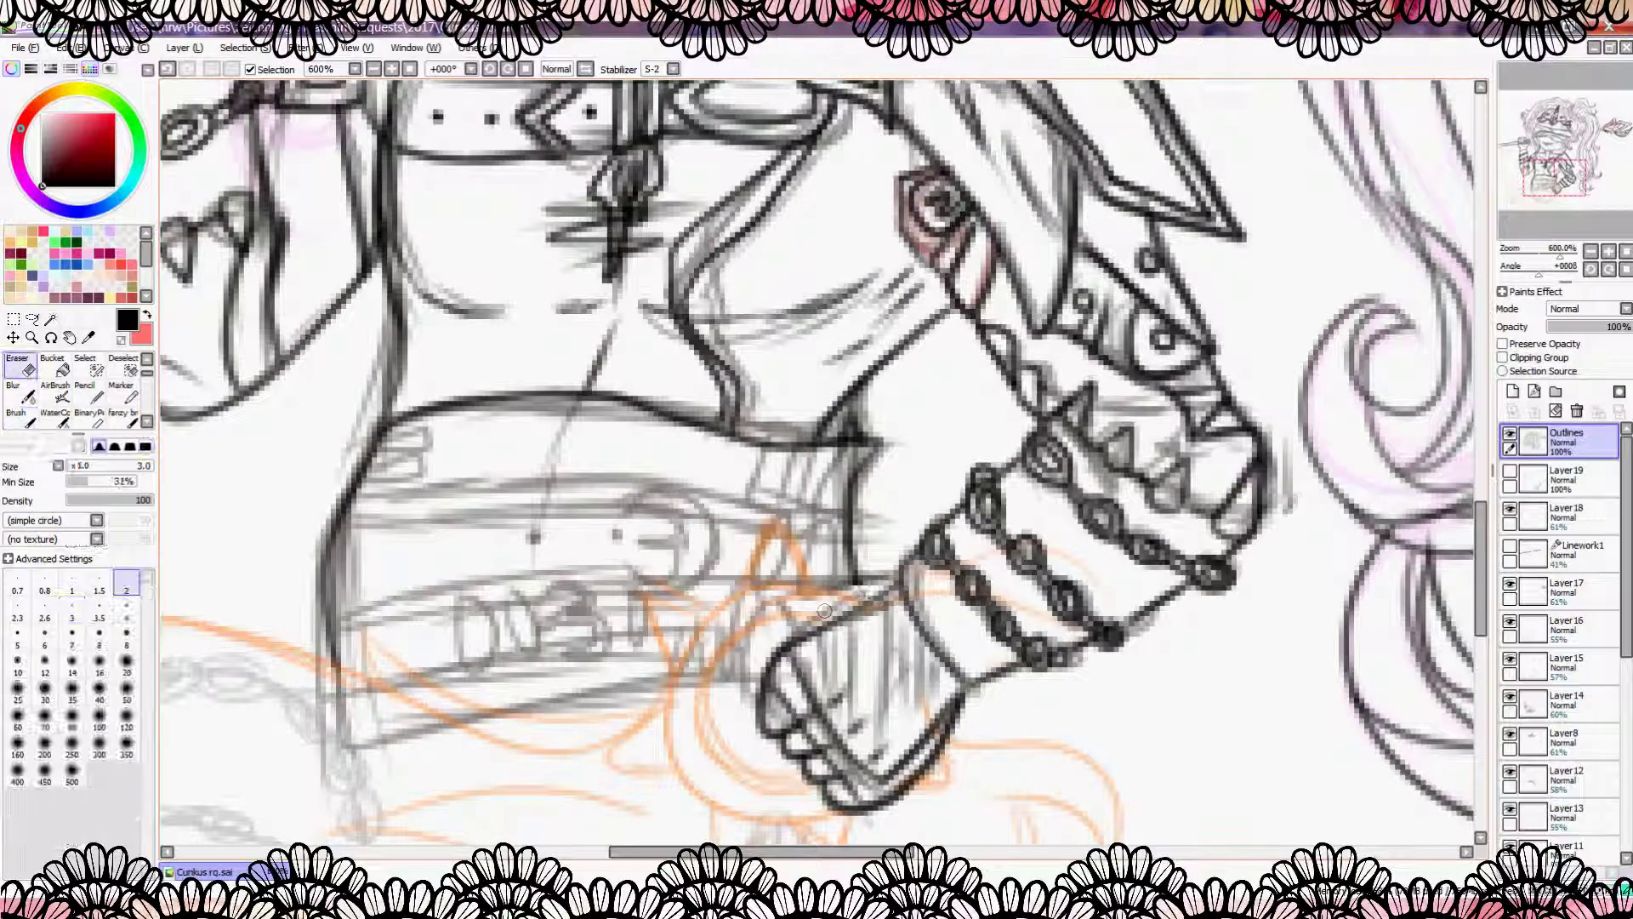
pyautogui.press('b')
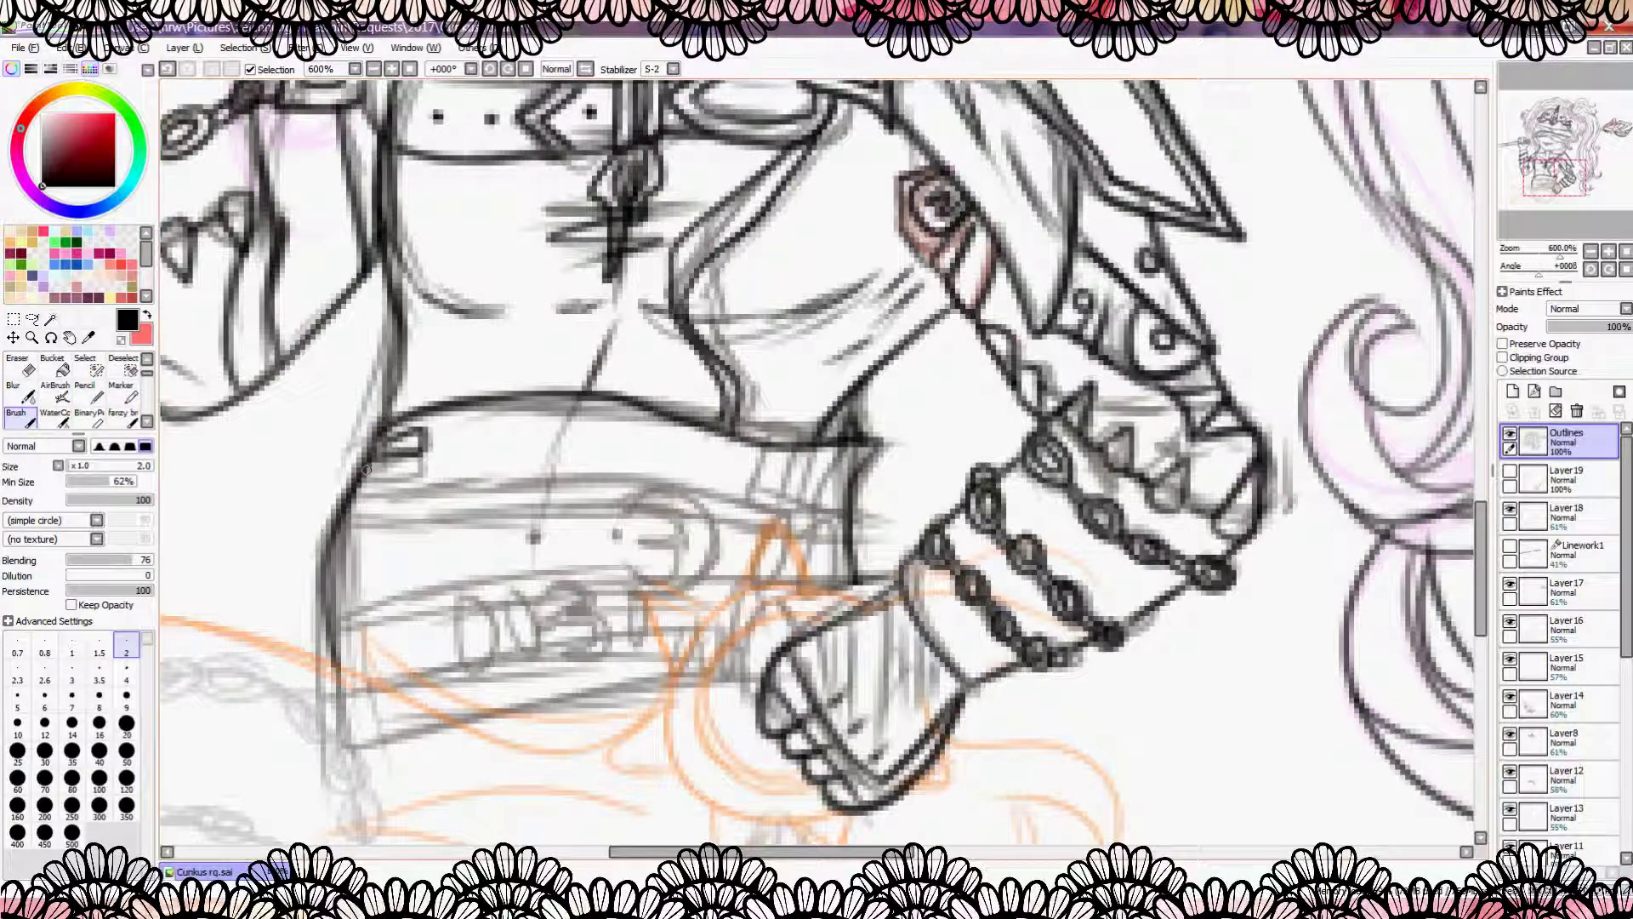
pyautogui.moveTo(630, 511); pyautogui.dragTo(638, 570)
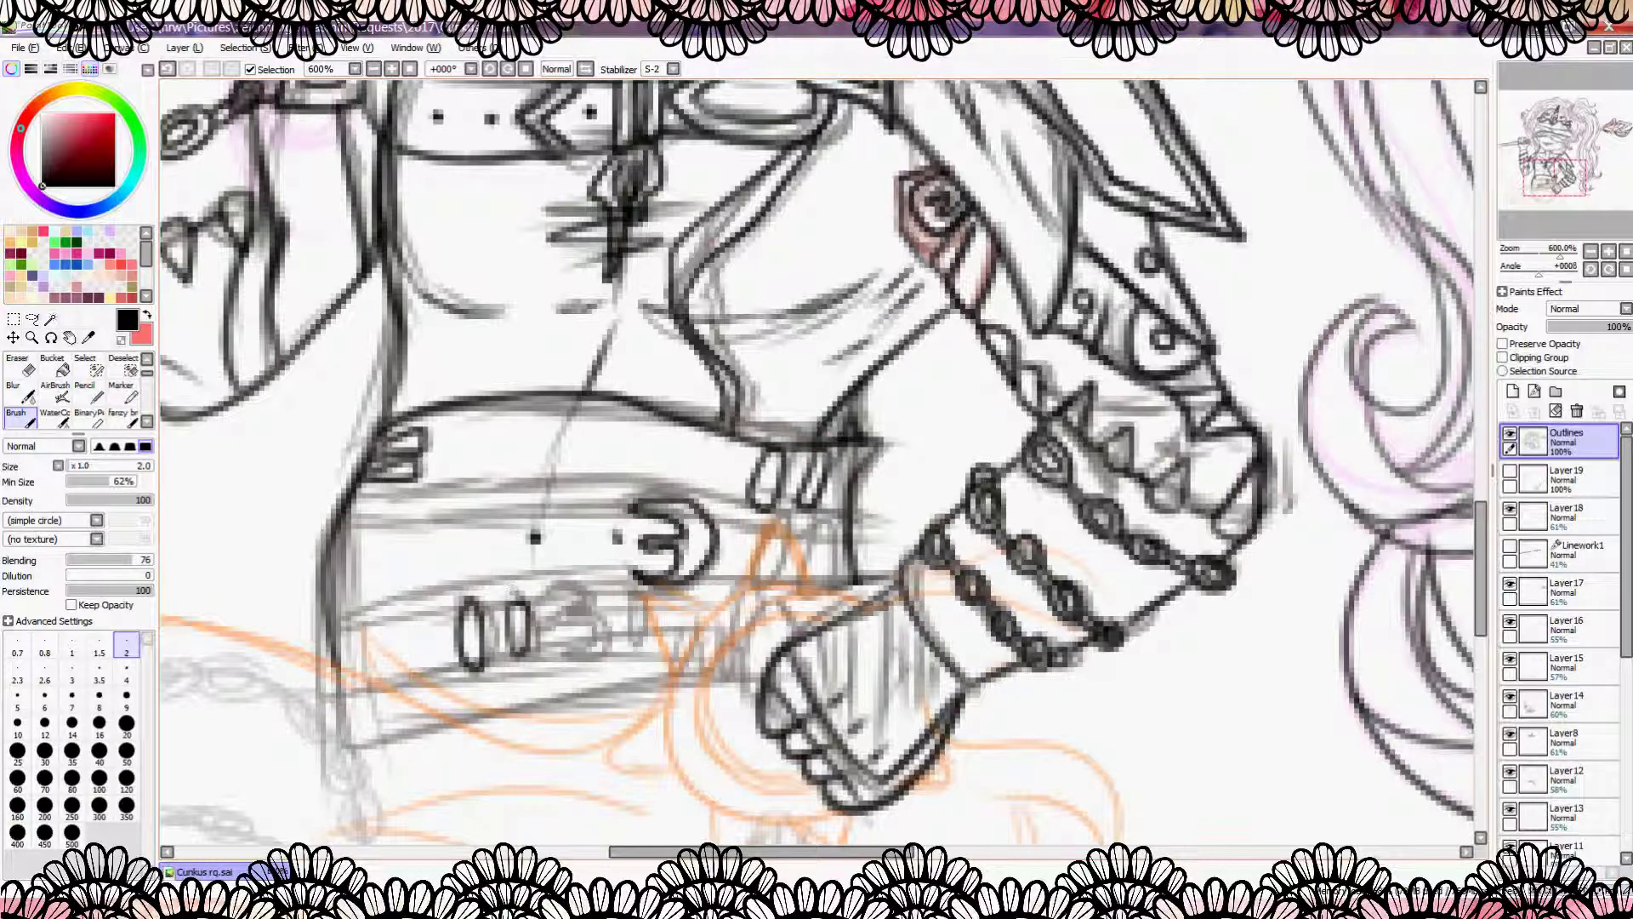
# Step: Ink the hip belts' long edges and the first two spikes beside the hand with the size 3 brush
pyautogui.press(']')
pyautogui.moveTo(349, 506)
pyautogui.mouseDown()
pyautogui.moveTo(748, 478)
pyautogui.moveTo(638, 504)
pyautogui.mouseUp()
pyautogui.moveTo(742, 587); pyautogui.dragTo(806, 585)
pyautogui.moveTo(332, 619)
pyautogui.mouseDown()
pyautogui.moveTo(653, 557)
pyautogui.moveTo(710, 611)
pyautogui.mouseUp()
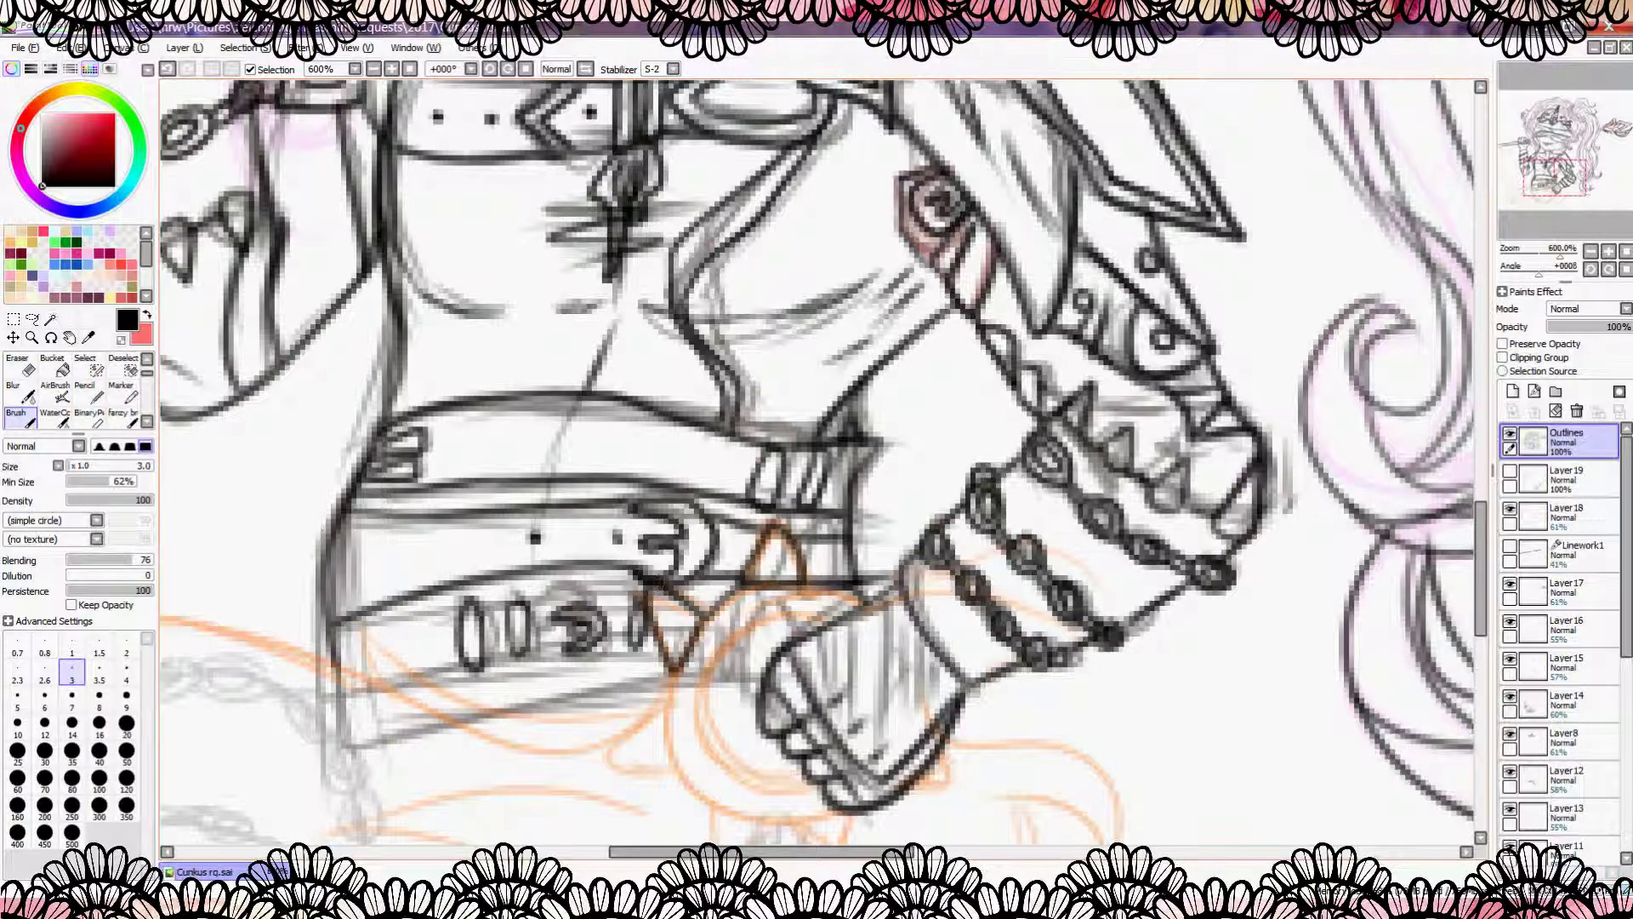
pyautogui.moveTo(393, 657)
pyautogui.mouseDown()
pyautogui.moveTo(672, 662)
pyautogui.moveTo(515, 714)
pyautogui.mouseUp()
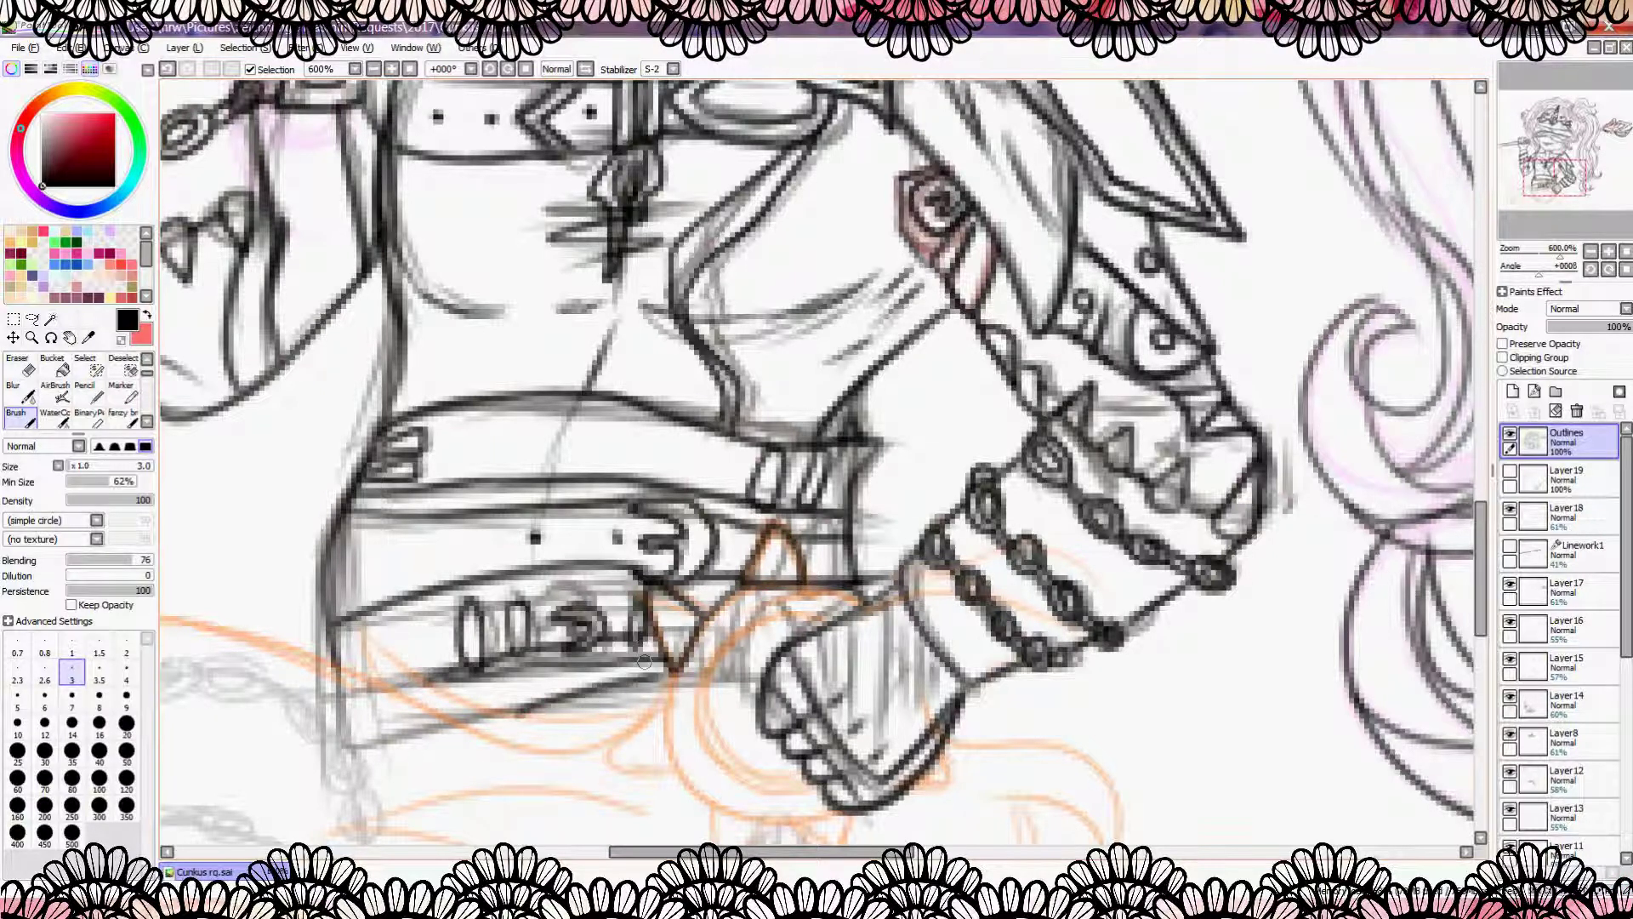
# Step: Ink the round ring held by the hip-side hand and its remaining outer spikes
pyautogui.scroll(1, 596, 647)
pyautogui.moveTo(587, 553)
pyautogui.mouseDown()
pyautogui.moveTo(655, 753)
pyautogui.moveTo(808, 757)
pyautogui.mouseUp()
pyautogui.moveTo(591, 606)
pyautogui.mouseDown()
pyautogui.moveTo(517, 665)
pyautogui.moveTo(609, 711)
pyautogui.mouseUp()
pyautogui.moveTo(804, 485); pyautogui.dragTo(646, 540)
pyautogui.moveTo(770, 528)
pyautogui.mouseDown()
pyautogui.moveTo(672, 731)
pyautogui.moveTo(739, 672)
pyautogui.mouseUp()
pyautogui.scroll(-1, 833, 615)
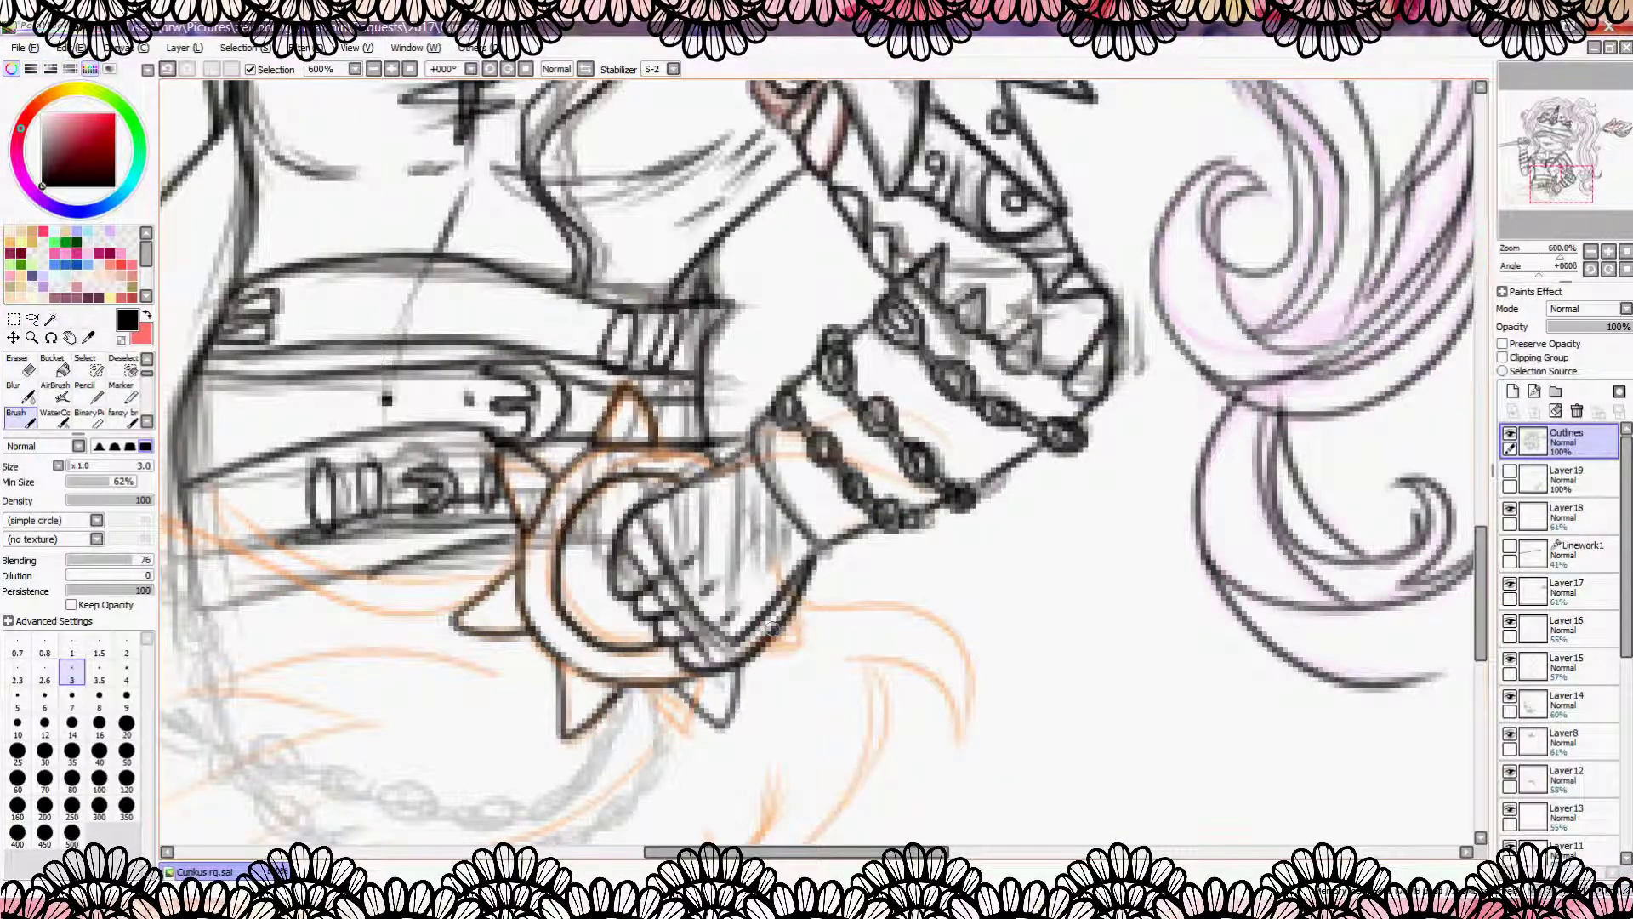
# Step: Ink the remaining ring spike beside the hand and the curved edge below the hip belts
pyautogui.moveTo(817, 583)
pyautogui.mouseDown()
pyautogui.moveTo(868, 598)
pyautogui.moveTo(800, 617)
pyautogui.mouseUp()
pyautogui.moveTo(344, 561); pyautogui.dragTo(634, 523)
pyautogui.moveTo(735, 548); pyautogui.dragTo(511, 444)
pyautogui.scroll(-1, 528, 594)
pyautogui.moveTo(787, 548)
pyautogui.mouseDown()
pyautogui.moveTo(528, 593)
pyautogui.moveTo(510, 694)
pyautogui.mouseUp()
pyautogui.click(168, 69)
# Step: Ink the links of the two chain strands hanging from the spiked ring with the size 2 brush
pyautogui.click(126, 648)
pyautogui.scroll(3, 944, 684)
pyautogui.moveTo(889, 519)
pyautogui.mouseDown()
pyautogui.moveTo(818, 646)
pyautogui.moveTo(705, 709)
pyautogui.moveTo(480, 630)
pyautogui.mouseUp()
pyautogui.scroll(-3, 510, 647)
pyautogui.scroll(4, 672, 561)
pyautogui.moveTo(681, 544)
pyautogui.mouseDown()
pyautogui.moveTo(663, 587)
pyautogui.moveTo(587, 515)
pyautogui.moveTo(652, 558)
pyautogui.mouseUp()
pyautogui.scroll(-3, 646, 553)
pyautogui.scroll(2, 647, 553)
pyautogui.moveTo(534, 489)
pyautogui.mouseDown()
pyautogui.moveTo(446, 476)
pyautogui.moveTo(284, 510)
pyautogui.mouseUp()
pyautogui.scroll(2, 285, 510)
pyautogui.moveTo(536, 425)
pyautogui.mouseDown()
pyautogui.moveTo(419, 573)
pyautogui.moveTo(429, 583)
pyautogui.mouseUp()
pyautogui.scroll(-5, 555, 559)
pyautogui.scroll(4, 555, 559)
pyautogui.moveTo(660, 510)
pyautogui.mouseDown()
pyautogui.moveTo(638, 583)
pyautogui.moveTo(565, 697)
pyautogui.moveTo(497, 736)
pyautogui.moveTo(544, 706)
pyautogui.mouseUp()
pyautogui.scroll(-1, 545, 707)
pyautogui.moveTo(770, 634)
pyautogui.mouseDown()
pyautogui.moveTo(730, 635)
pyautogui.moveTo(591, 633)
pyautogui.moveTo(575, 582)
pyautogui.moveTo(626, 651)
pyautogui.moveTo(558, 615)
pyautogui.mouseUp()
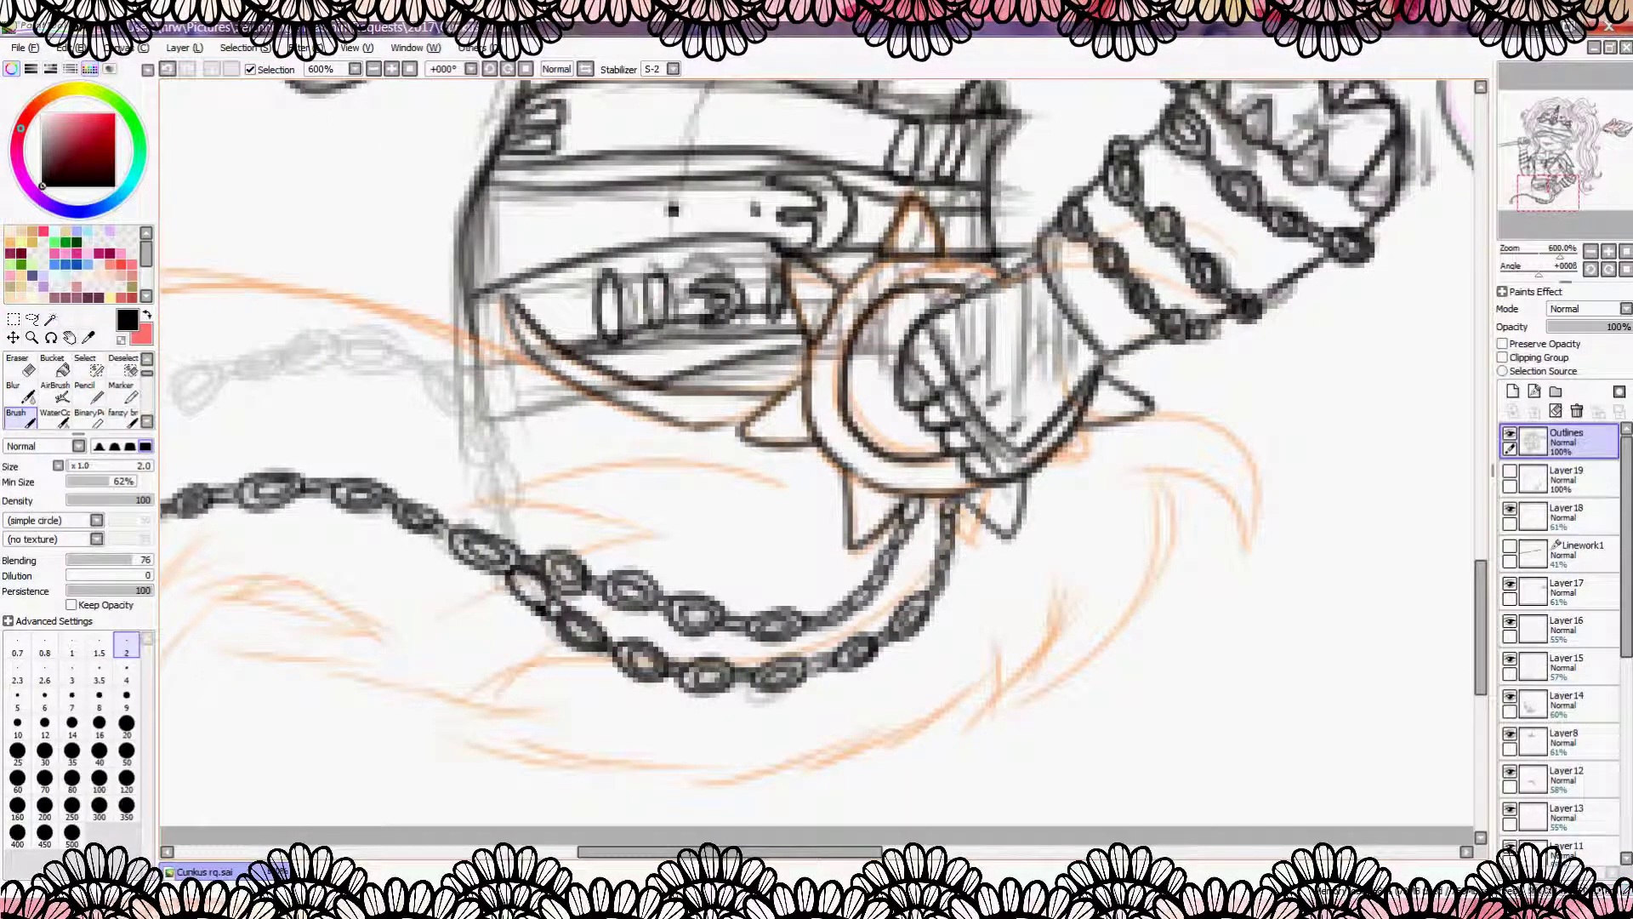
# Step: Ink the chain's remaining upper branch out to its free end in front of the tail
pyautogui.moveTo(454, 375); pyautogui.dragTo(366, 349)
pyautogui.scroll(2, 400, 357)
pyautogui.moveTo(723, 357); pyautogui.dragTo(353, 409)
pyautogui.scroll(-4, 354, 408)
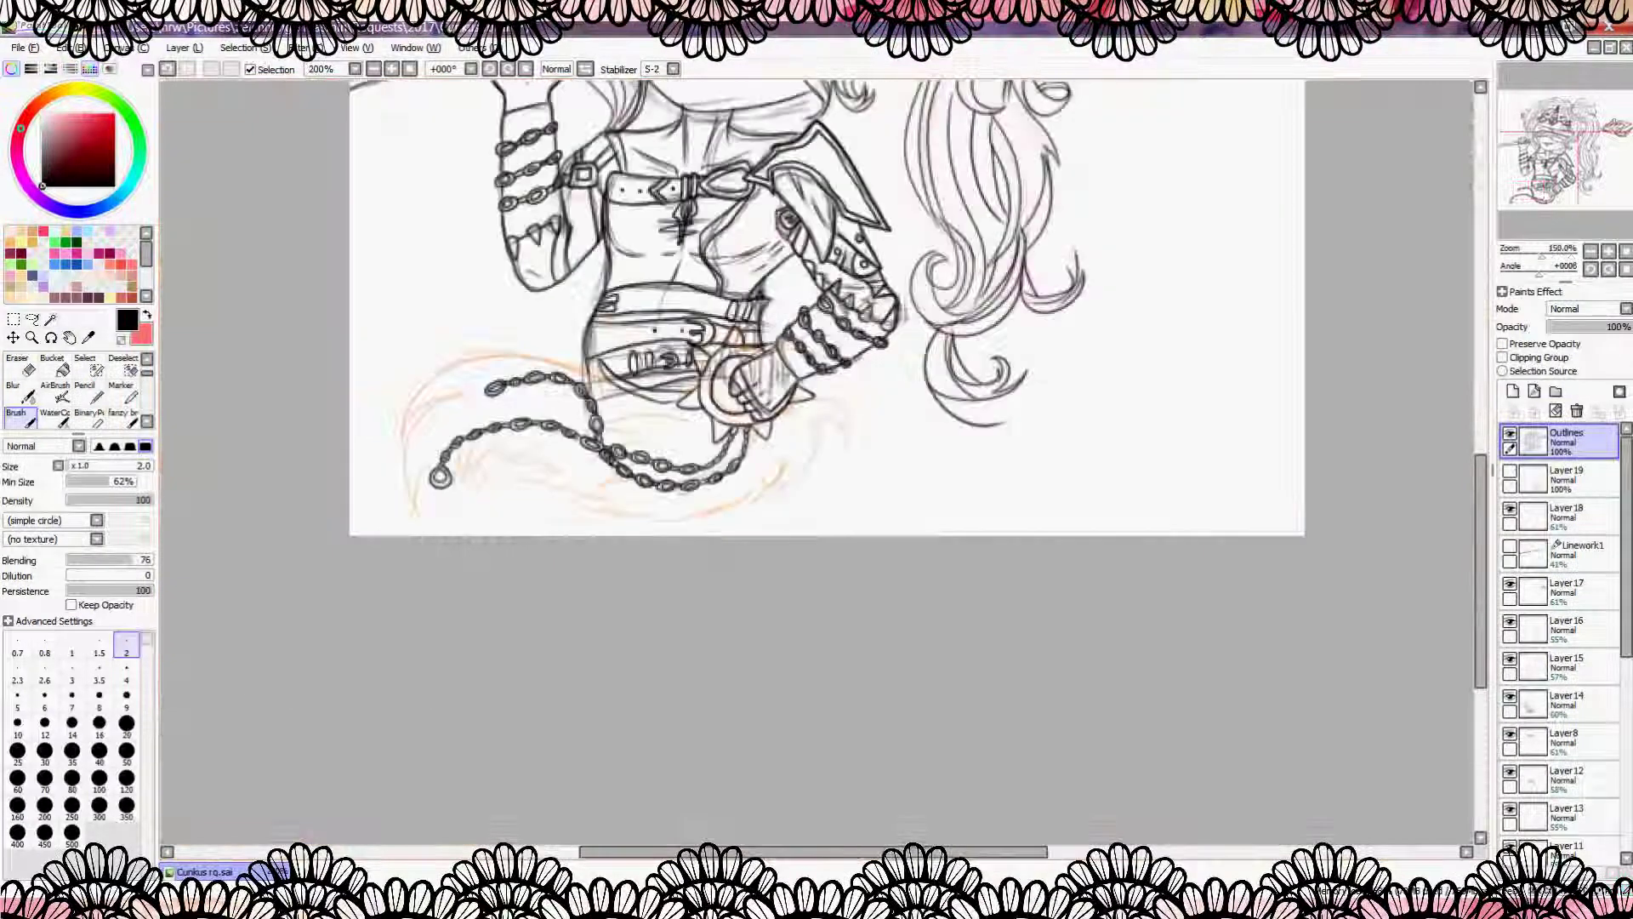
# Step: Ink the tail's outer curve and tufted lower edge around the chains with the size 3 brush
pyautogui.scroll(3, 353, 409)
pyautogui.moveTo(644, 397)
pyautogui.mouseDown()
pyautogui.moveTo(730, 455)
pyautogui.moveTo(510, 619)
pyautogui.moveTo(587, 501)
pyautogui.mouseUp()
pyautogui.moveTo(647, 408)
pyautogui.mouseDown()
pyautogui.moveTo(656, 513)
pyautogui.moveTo(459, 606)
pyautogui.mouseUp()
pyautogui.scroll(-1, 664, 445)
pyautogui.moveTo(289, 562); pyautogui.dragTo(400, 515)
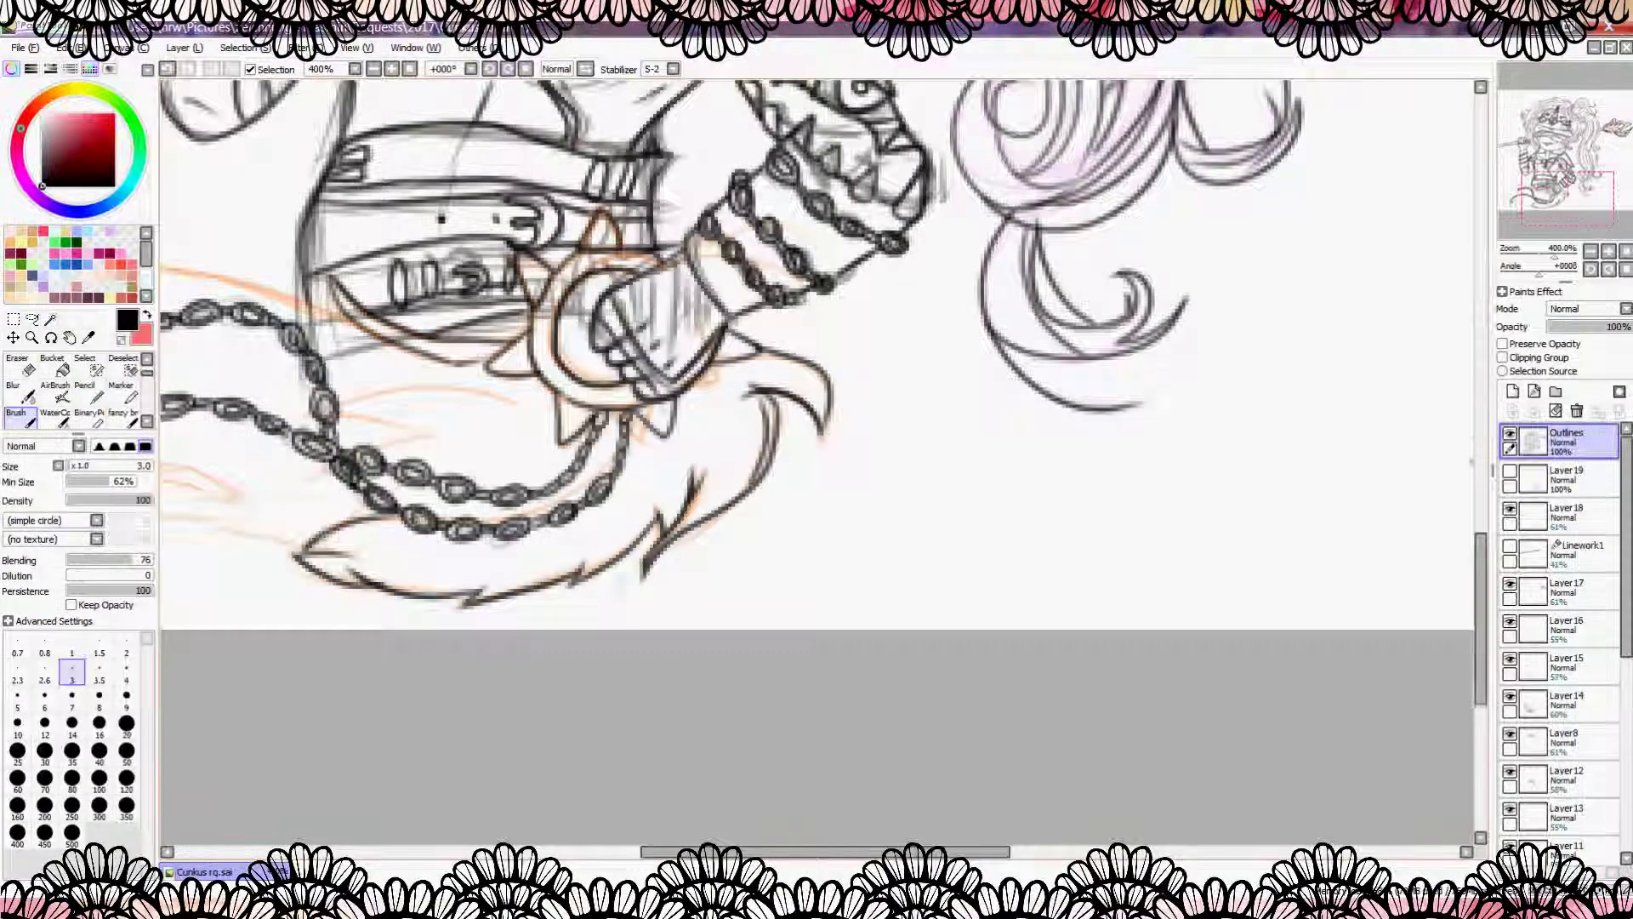
pyautogui.moveTo(353, 464); pyautogui.dragTo(770, 569)
pyautogui.moveTo(680, 618)
pyautogui.mouseDown()
pyautogui.moveTo(576, 627)
pyautogui.moveTo(668, 613)
pyautogui.mouseUp()
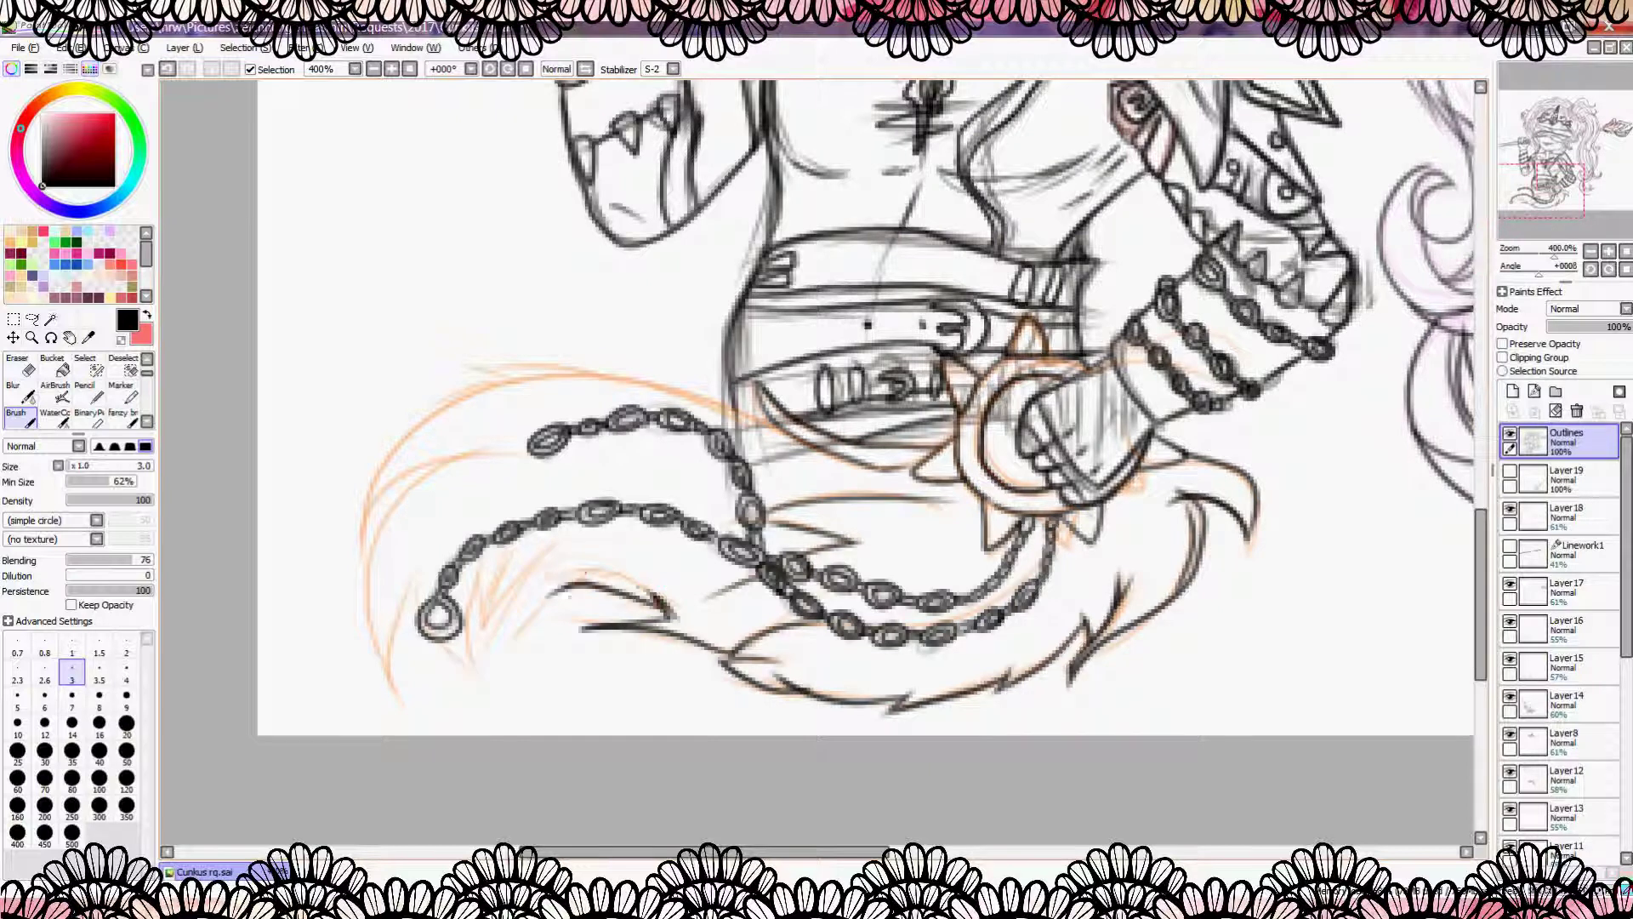
# Step: Ink the tail tip's fur tufts and the long upper edge of the tail with the size 3 brush
pyautogui.moveTo(493, 574); pyautogui.dragTo(429, 693)
pyautogui.scroll(3, 430, 663)
pyautogui.moveTo(374, 484); pyautogui.dragTo(285, 825)
pyautogui.moveTo(604, 194); pyautogui.dragTo(212, 464)
pyautogui.moveTo(434, 81); pyautogui.dragTo(208, 455)
pyautogui.scroll(-3, 425, 595)
pyautogui.scroll(2, 816, 459)
pyautogui.scroll(-2, 816, 460)
pyautogui.scroll(2, 817, 459)
pyautogui.scroll(-2, 816, 459)
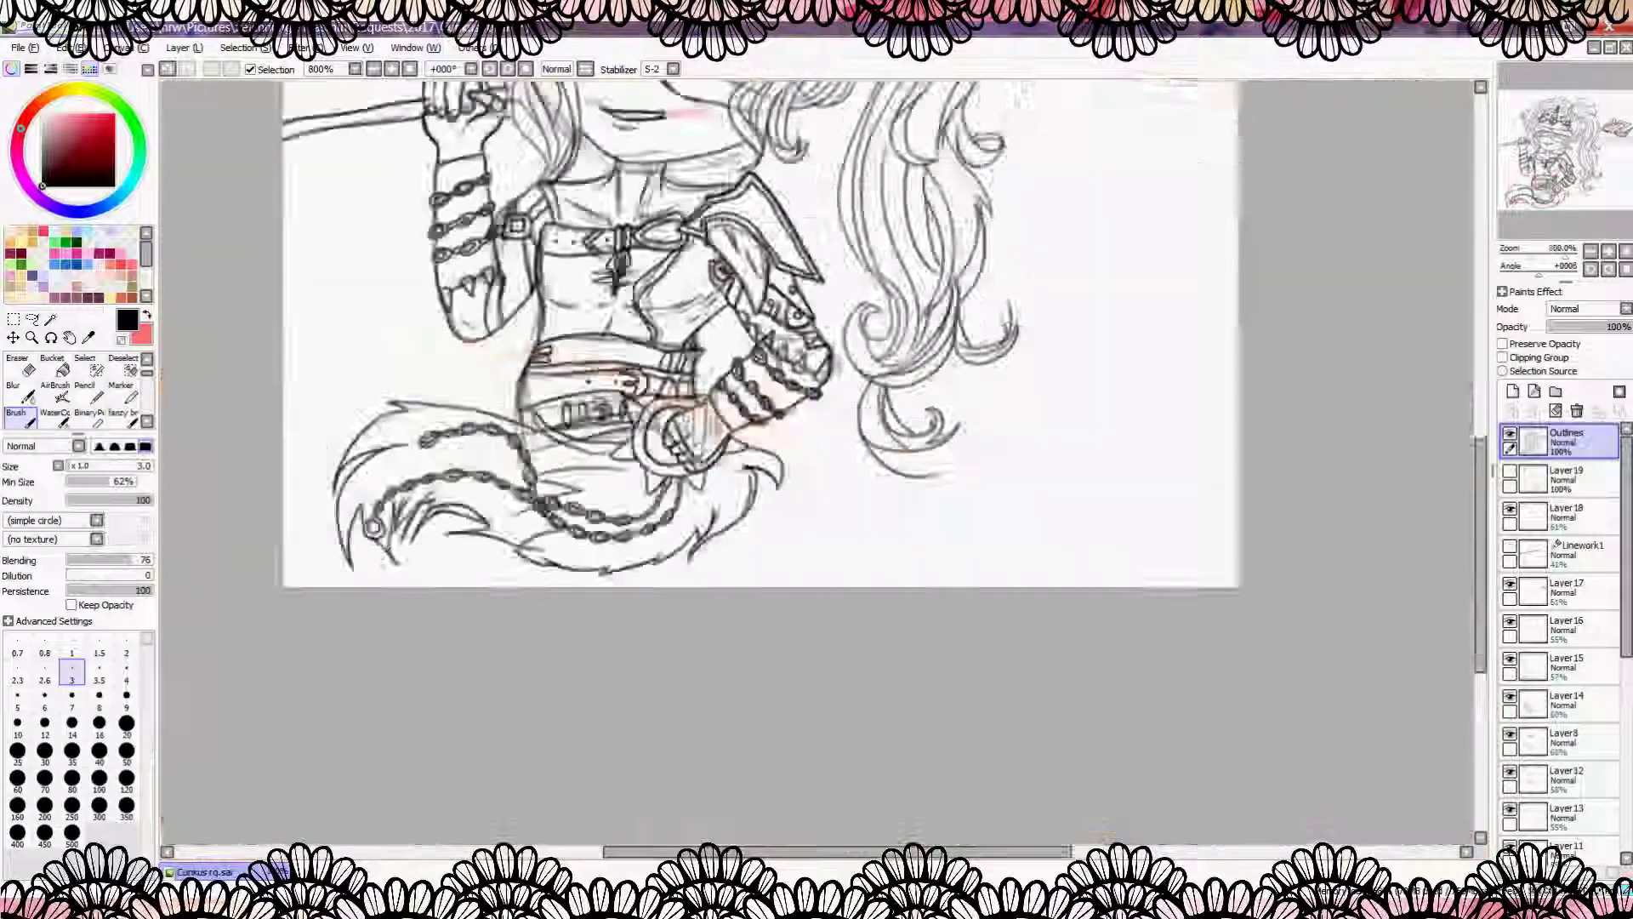
pyautogui.scroll(-3, 817, 460)
# Step: Add a new layer above Outlines and ink additional detail strokes on it
pyautogui.scroll(4, 602, 255)
pyautogui.click(1512, 392)
pyautogui.moveTo(885, 362); pyautogui.dragTo(944, 464)
pyautogui.moveTo(540, 306); pyautogui.dragTo(264, 357)
pyautogui.moveTo(391, 251)
pyautogui.mouseDown()
pyautogui.moveTo(345, 297)
pyautogui.moveTo(458, 285)
pyautogui.mouseUp()
pyautogui.scroll(-4, 572, 308)
# Step: Draw red jagged marks at both mouth corners on another new layer with the size 1 brush
pyautogui.click(1512, 392)
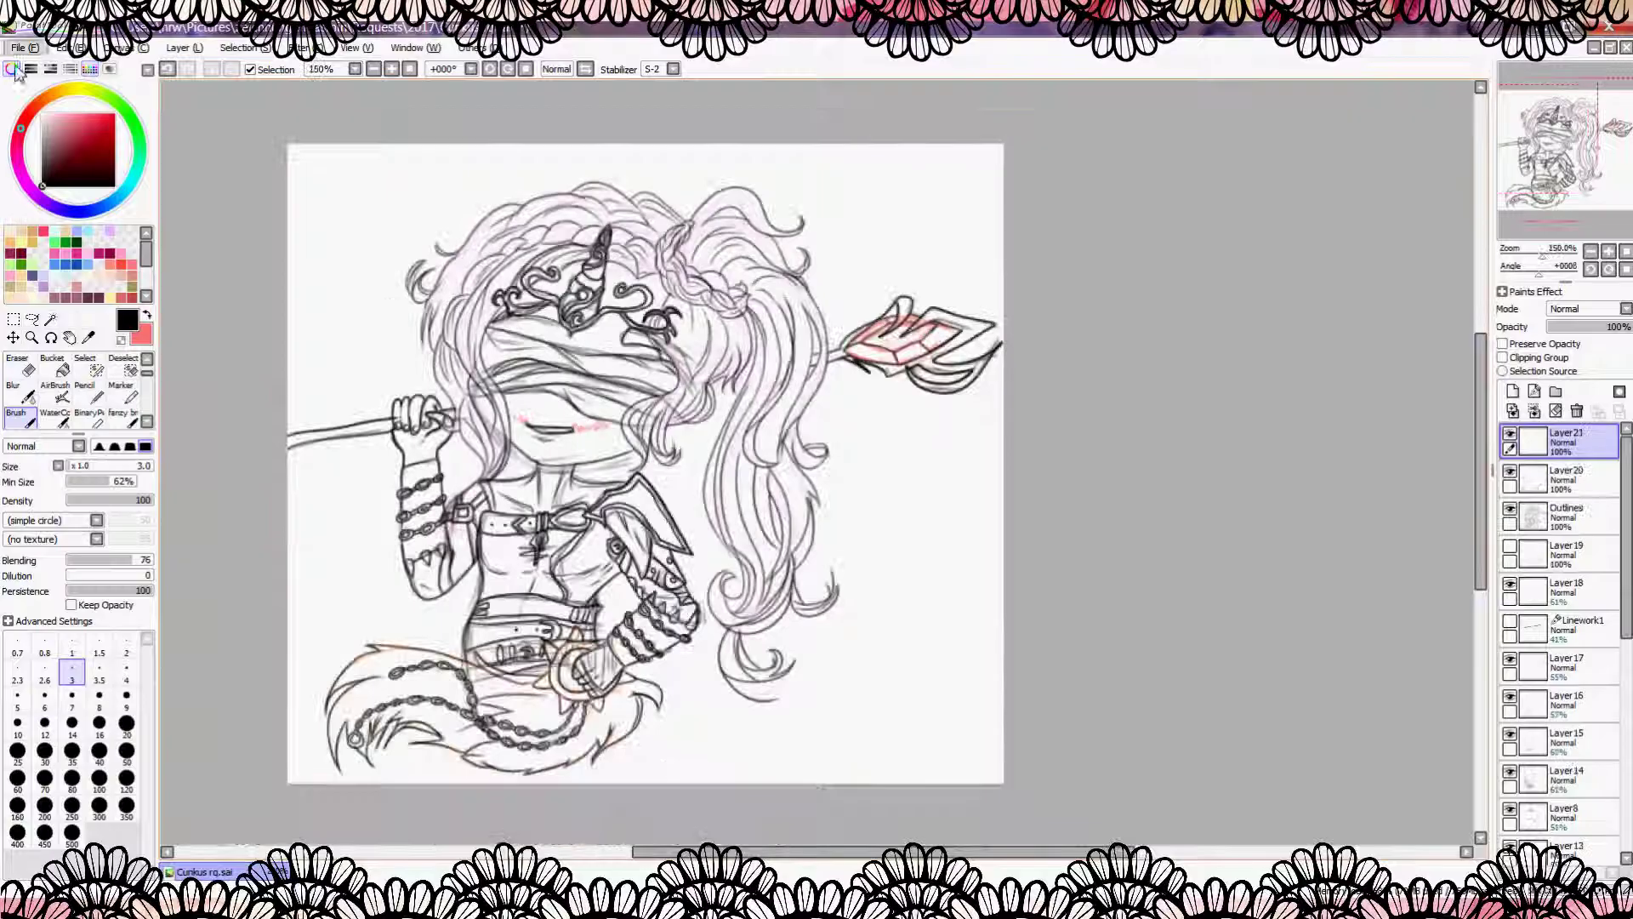
pyautogui.click(115, 113)
pyautogui.scroll(6, 553, 425)
pyautogui.click(71, 649)
pyautogui.moveTo(555, 544)
pyautogui.mouseDown()
pyautogui.moveTo(565, 528)
pyautogui.moveTo(880, 493)
pyautogui.mouseUp()
pyautogui.scroll(-3, 881, 493)
pyautogui.scroll(3, 510, 476)
pyautogui.moveTo(587, 510)
pyautogui.mouseDown()
pyautogui.moveTo(510, 463)
pyautogui.moveTo(443, 451)
pyautogui.mouseUp()
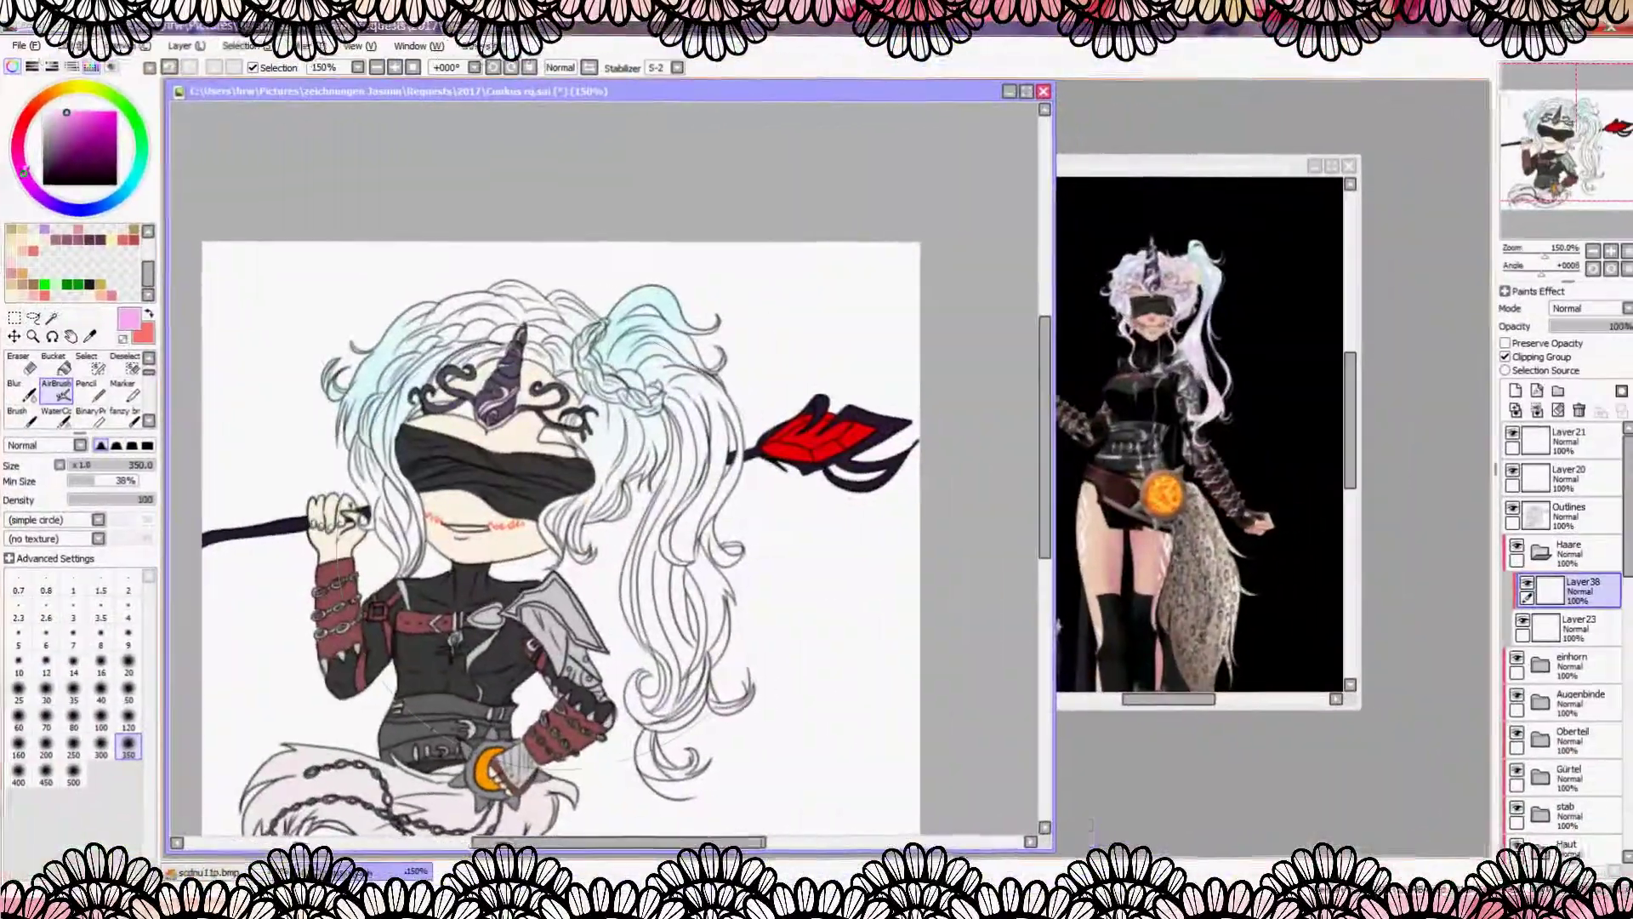
# Step: Airbrush soft pink and peach patches over the hair, braid and tips on Layer38, and reduce that layer's opacity to 66%
pyautogui.moveTo(655, 502)
pyautogui.mouseDown()
pyautogui.moveTo(634, 611)
pyautogui.moveTo(680, 510)
pyautogui.moveTo(383, 527)
pyautogui.moveTo(476, 310)
pyautogui.mouseUp()
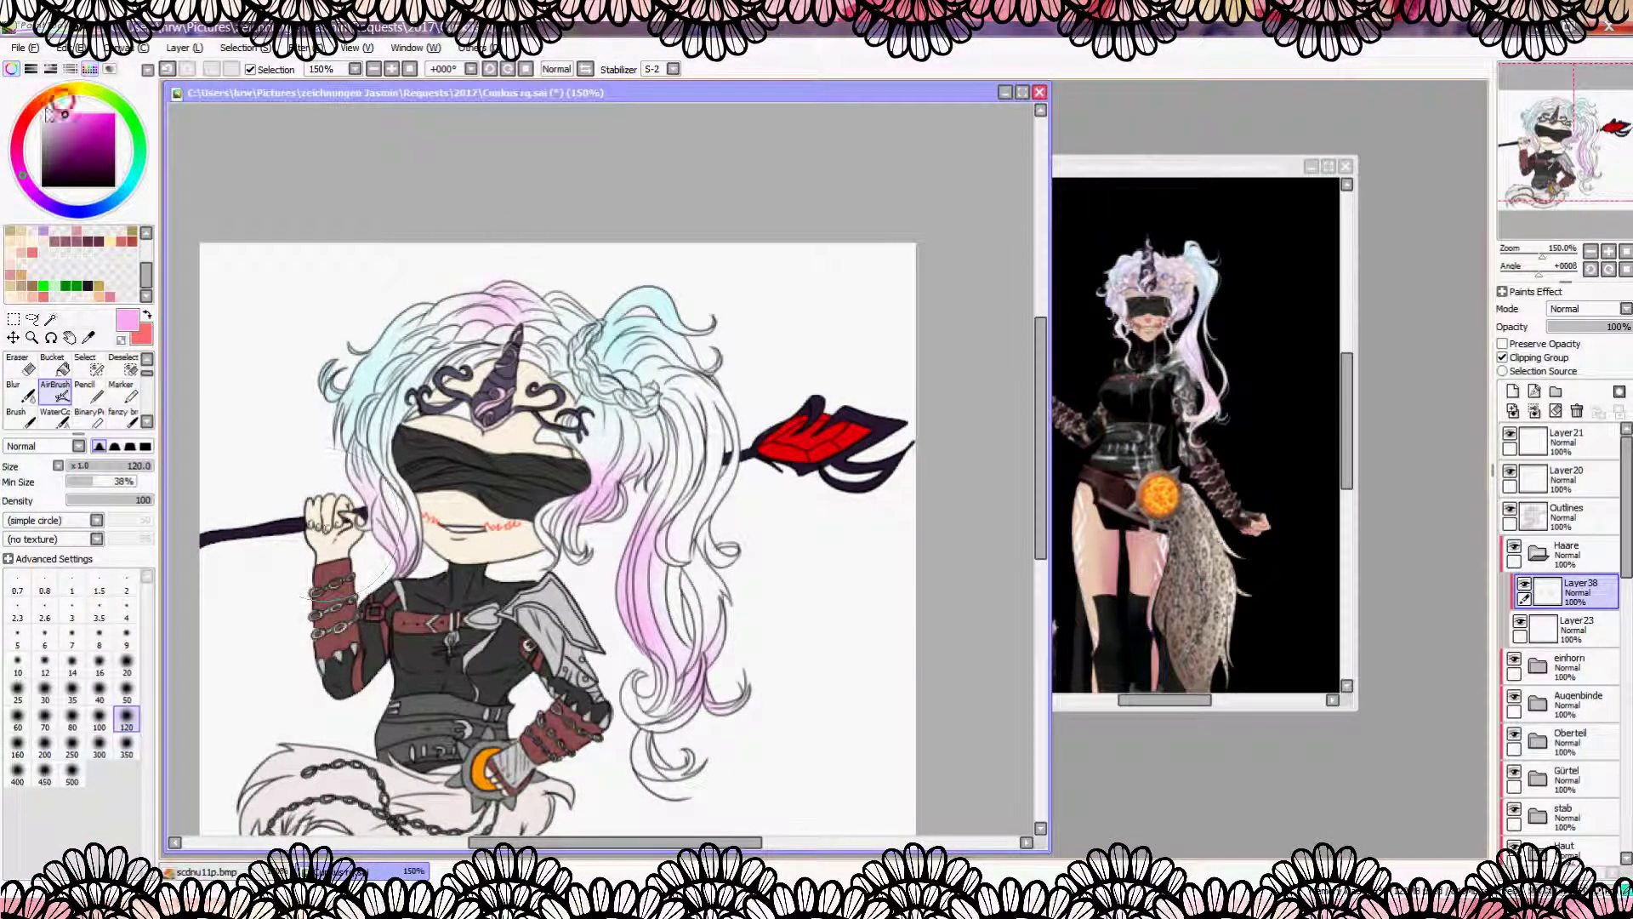
pyautogui.moveTo(49, 107); pyautogui.dragTo(44, 96)
pyautogui.click(64, 114)
pyautogui.moveTo(549, 374)
pyautogui.mouseDown()
pyautogui.moveTo(626, 311)
pyautogui.moveTo(651, 429)
pyautogui.mouseUp()
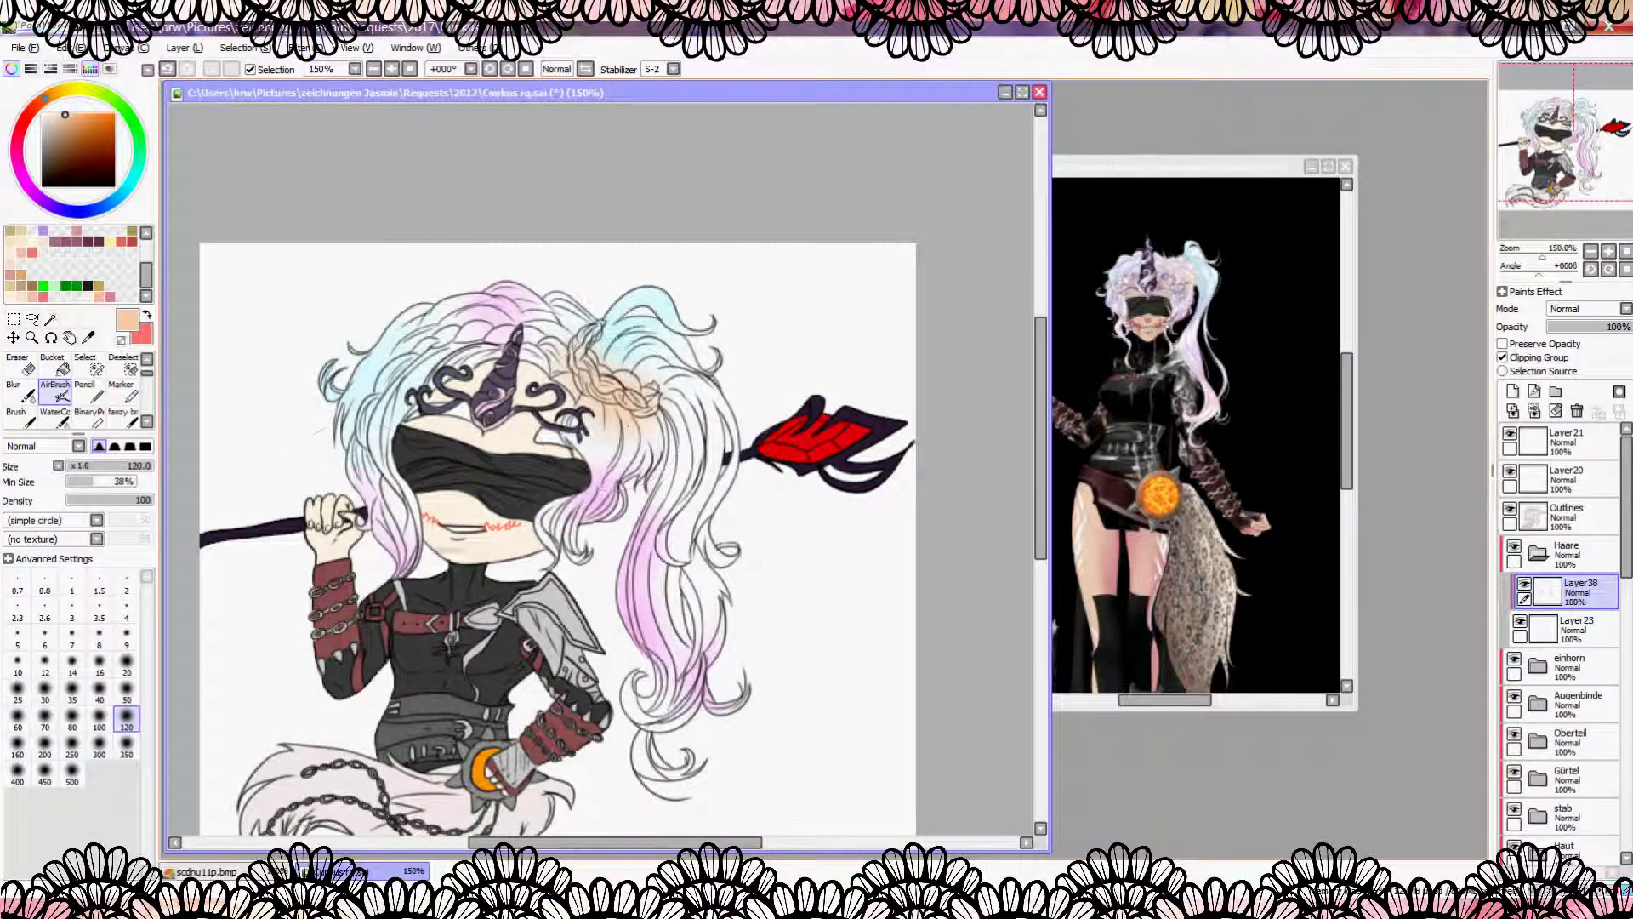
pyautogui.moveTo(664, 519); pyautogui.dragTo(672, 783)
pyautogui.moveTo(1620, 328); pyautogui.dragTo(1605, 332)
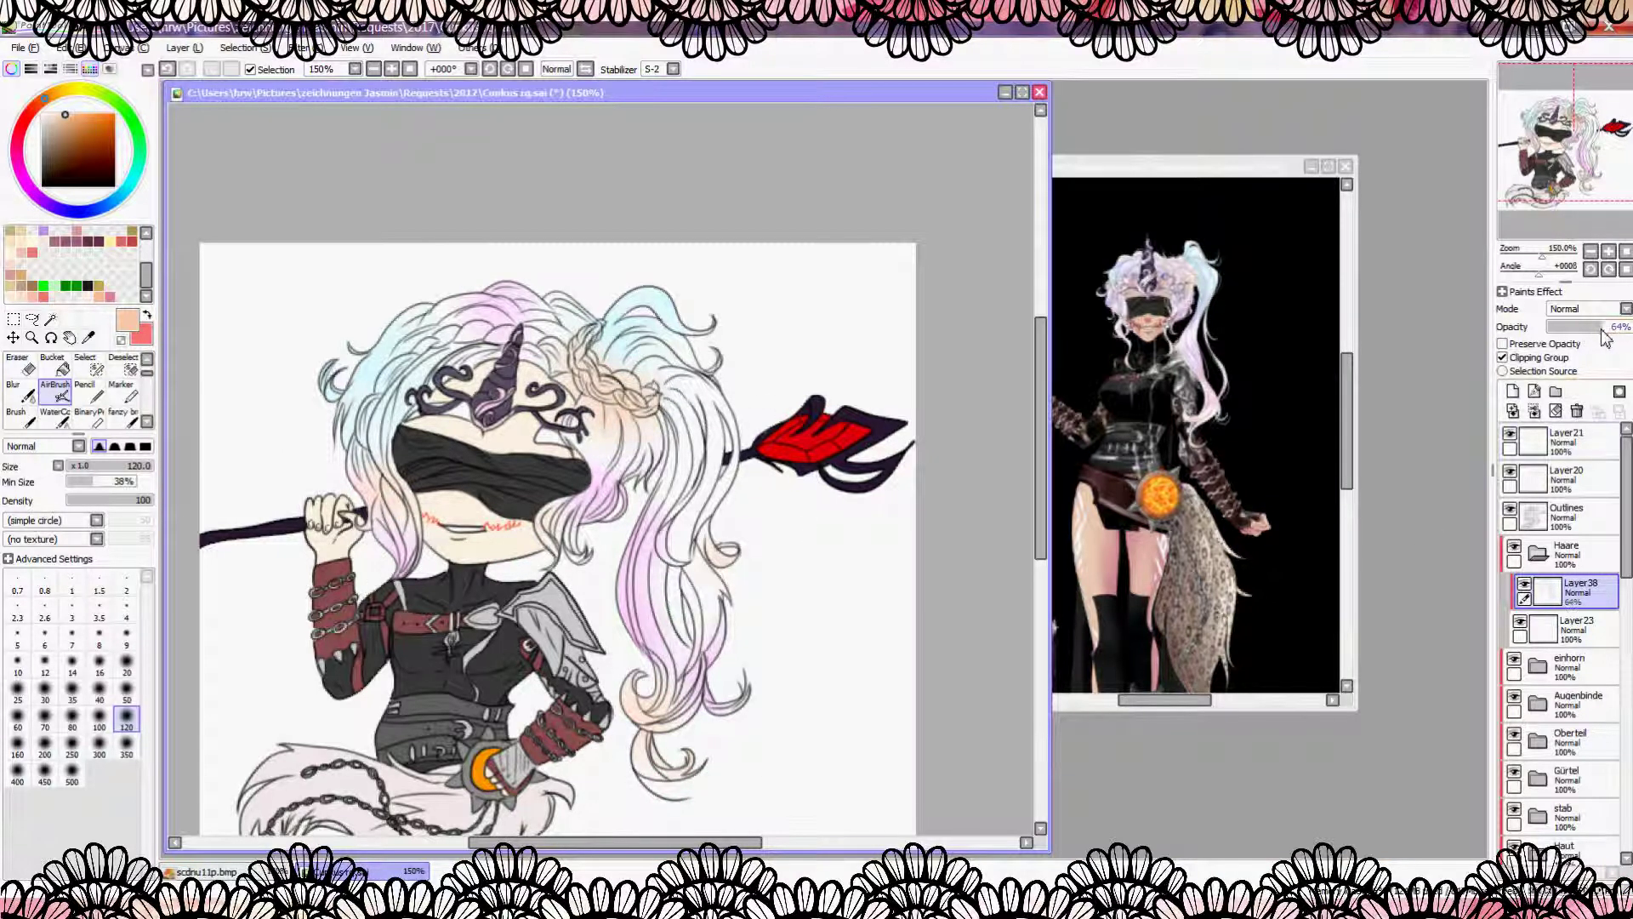
# Step: Add a layer above the airbrushed hair colors and paint cyan strands on the ponytail's upper locks with the size 9 Brush
pyautogui.click(1512, 391)
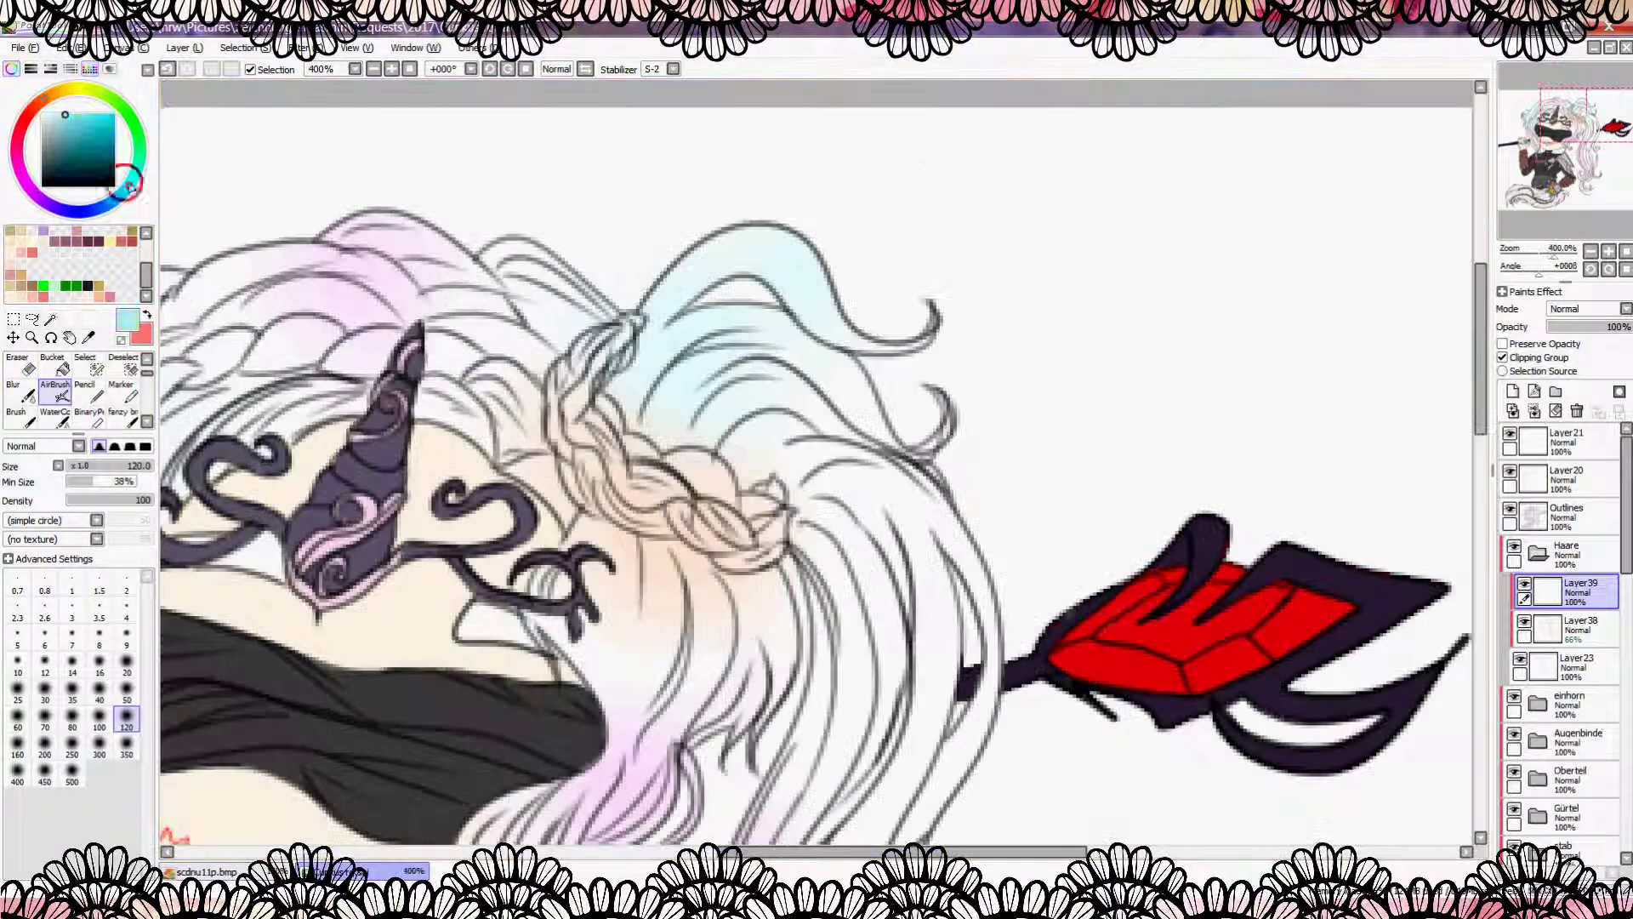
pyautogui.click(28, 421)
pyautogui.click(126, 695)
pyautogui.moveTo(623, 390)
pyautogui.mouseDown()
pyautogui.moveTo(645, 309)
pyautogui.moveTo(654, 377)
pyautogui.moveTo(743, 248)
pyautogui.moveTo(950, 329)
pyautogui.mouseUp()
pyautogui.moveTo(769, 335); pyautogui.dragTo(872, 414)
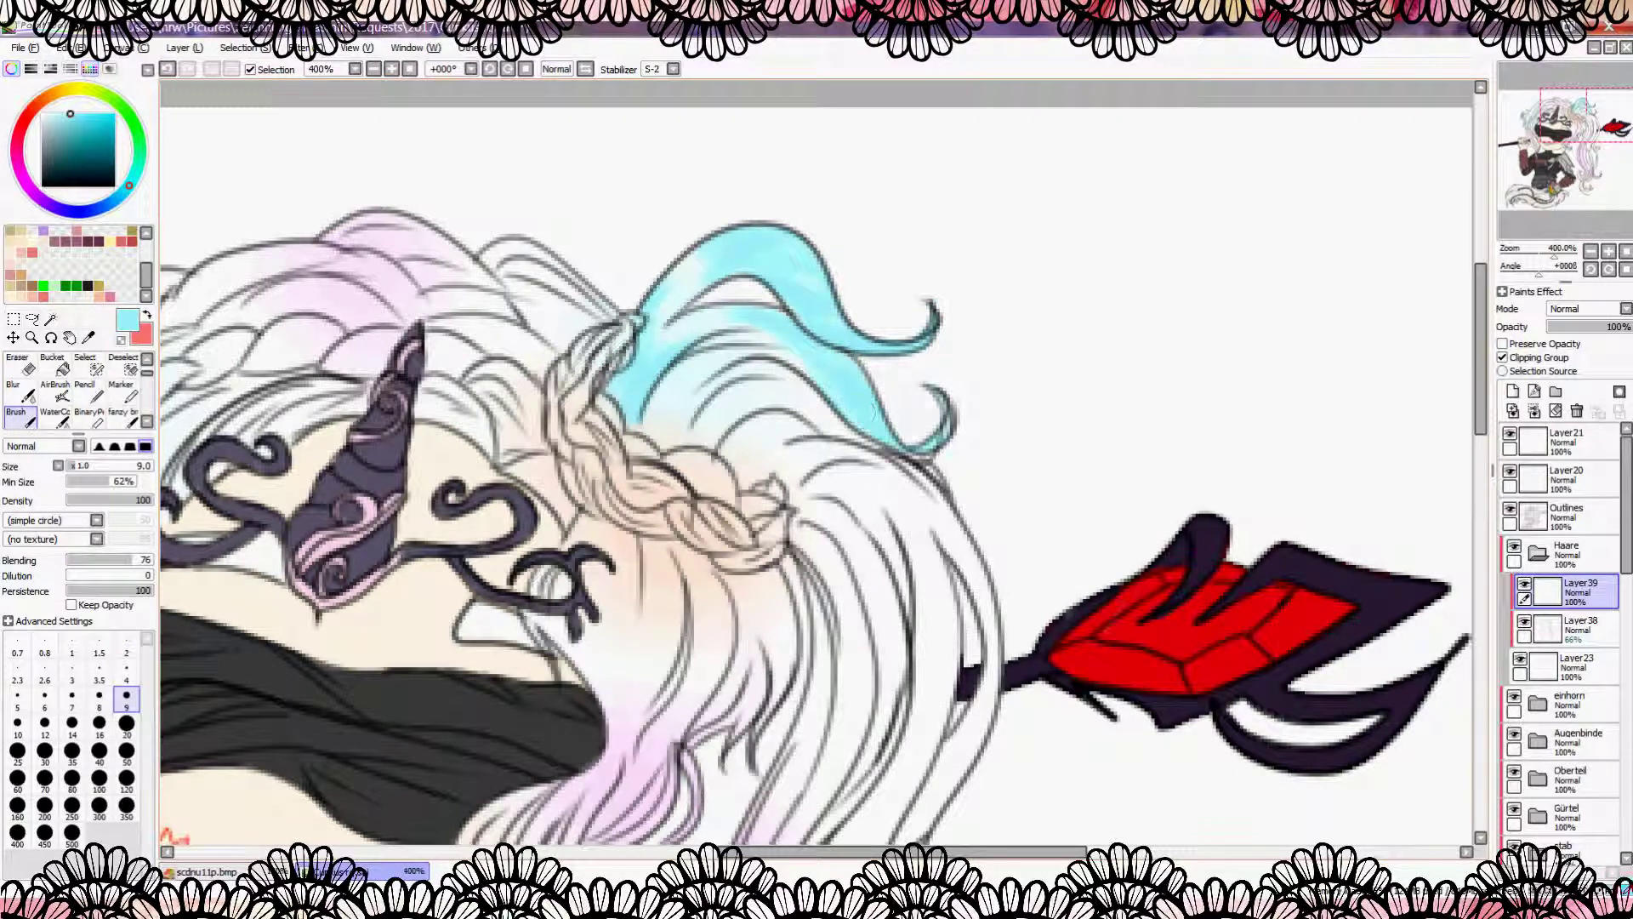
# Step: Paint the braid light orange with the size 6 brush and the strands just beneath it at size 9
pyautogui.scroll(-1, 814, 379)
pyautogui.click(71, 82)
pyautogui.click(44, 695)
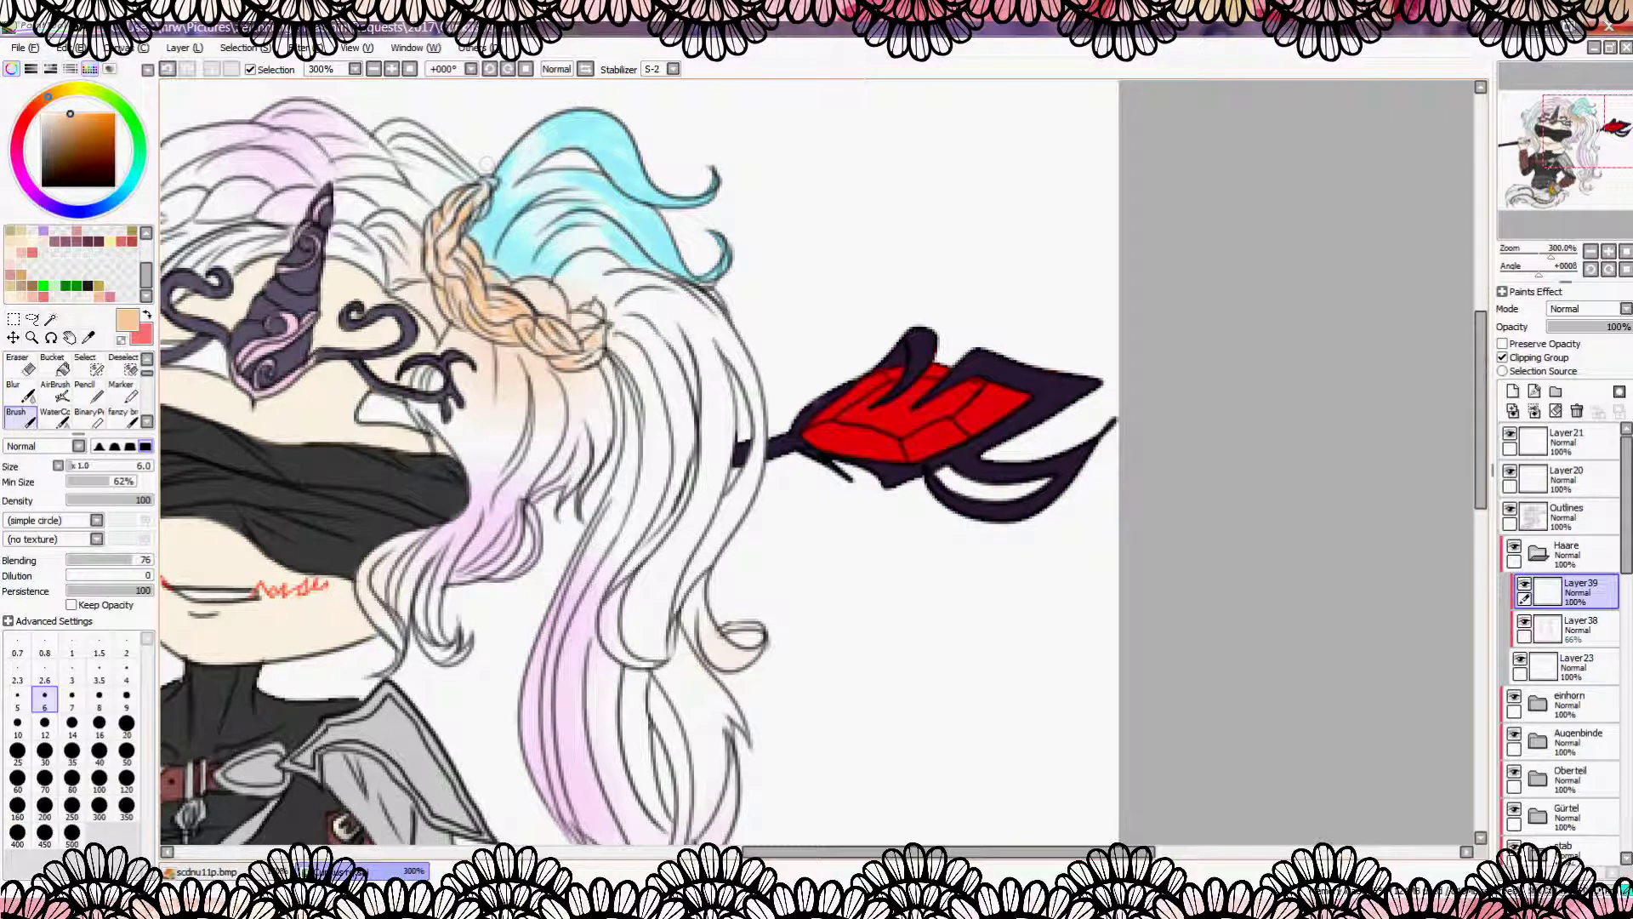
pyautogui.scroll(-5, 575, 342)
pyautogui.scroll(5, 574, 343)
pyautogui.scroll(-5, 629, 434)
pyautogui.scroll(5, 644, 444)
pyautogui.press(']')
pyautogui.press(']')
pyautogui.press(']')
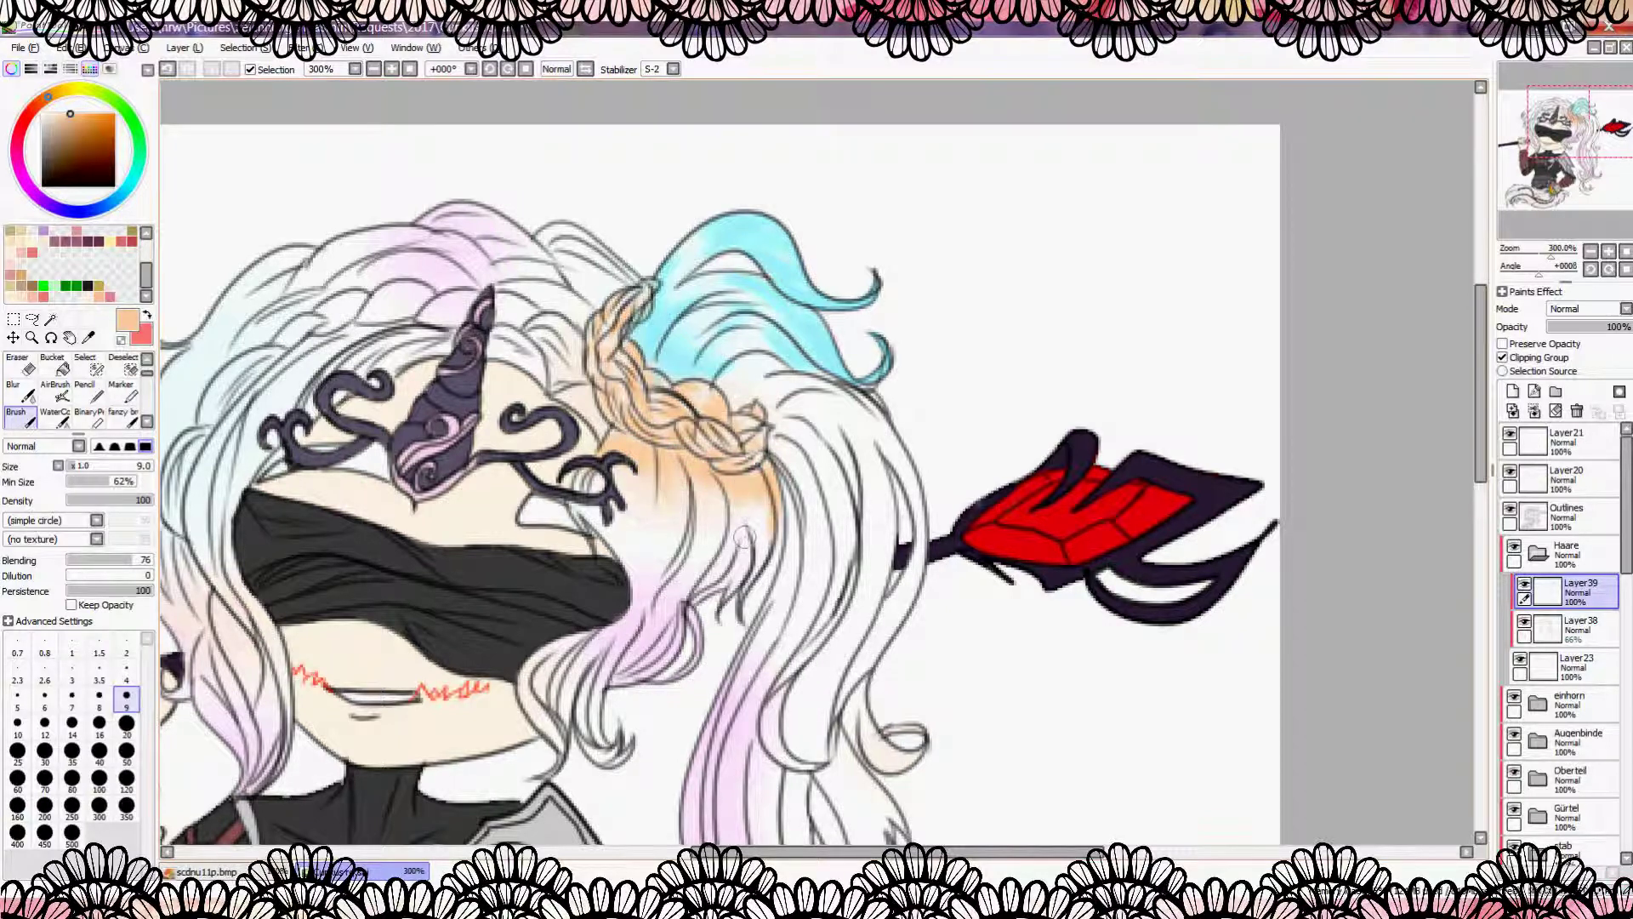
# Step: Paint pink strands down the wavy lock that falls below the braid beside the blindfold
pyautogui.scroll(1, 726, 288)
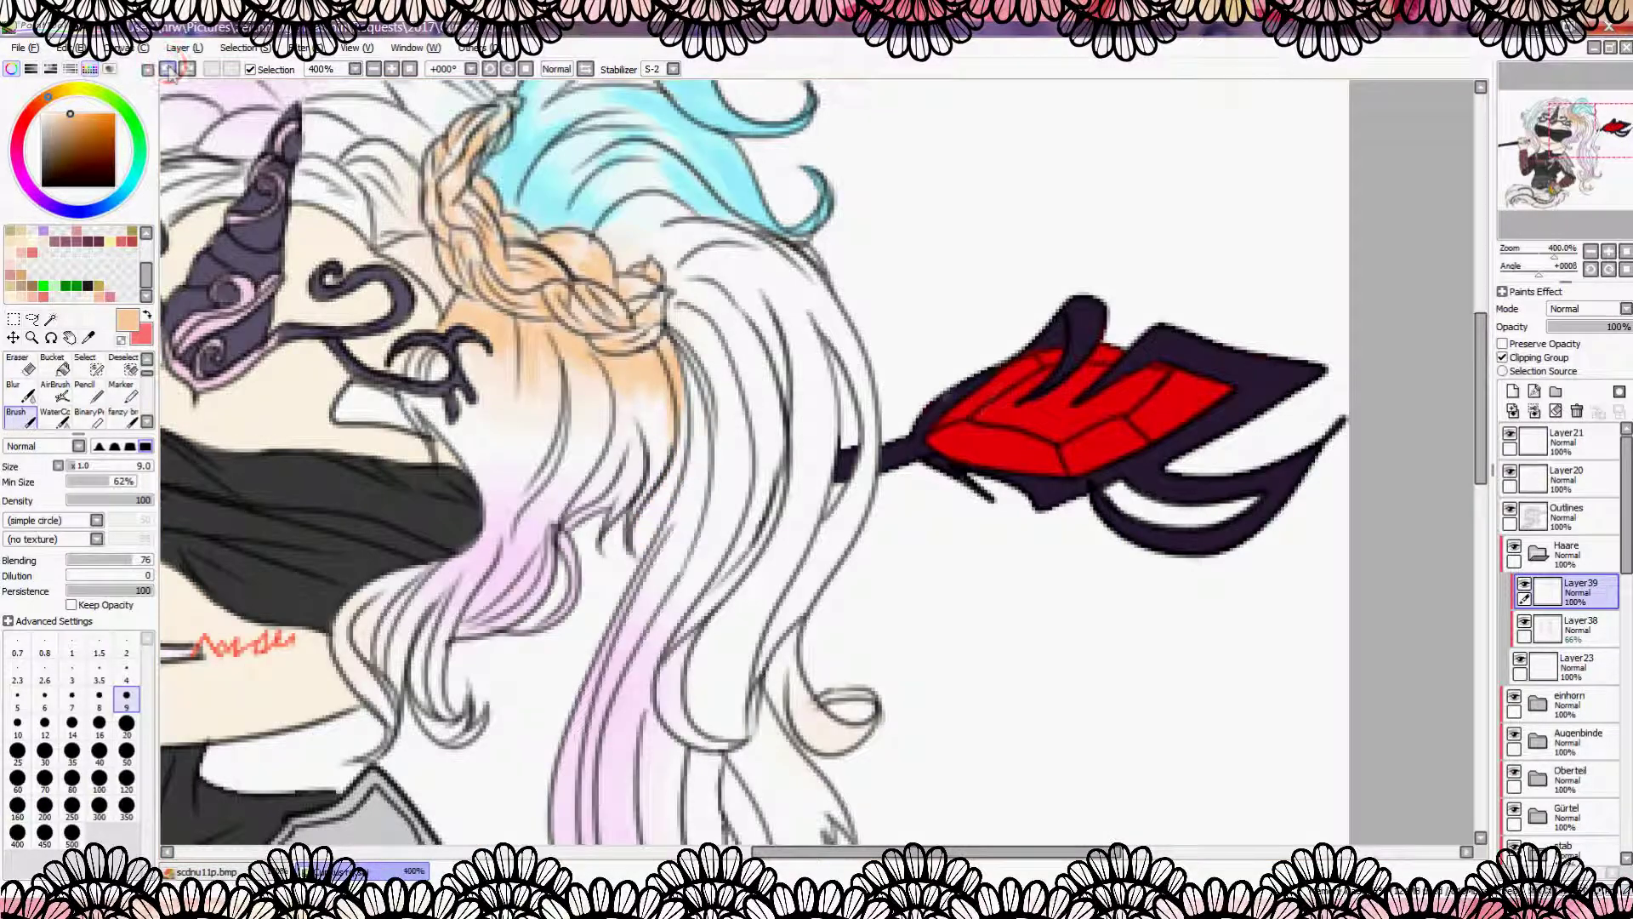
pyautogui.click(19, 168)
pyautogui.moveTo(507, 511)
pyautogui.mouseDown()
pyautogui.moveTo(493, 536)
pyautogui.moveTo(520, 497)
pyautogui.moveTo(503, 477)
pyautogui.moveTo(529, 533)
pyautogui.moveTo(510, 613)
pyautogui.moveTo(434, 736)
pyautogui.mouseUp()
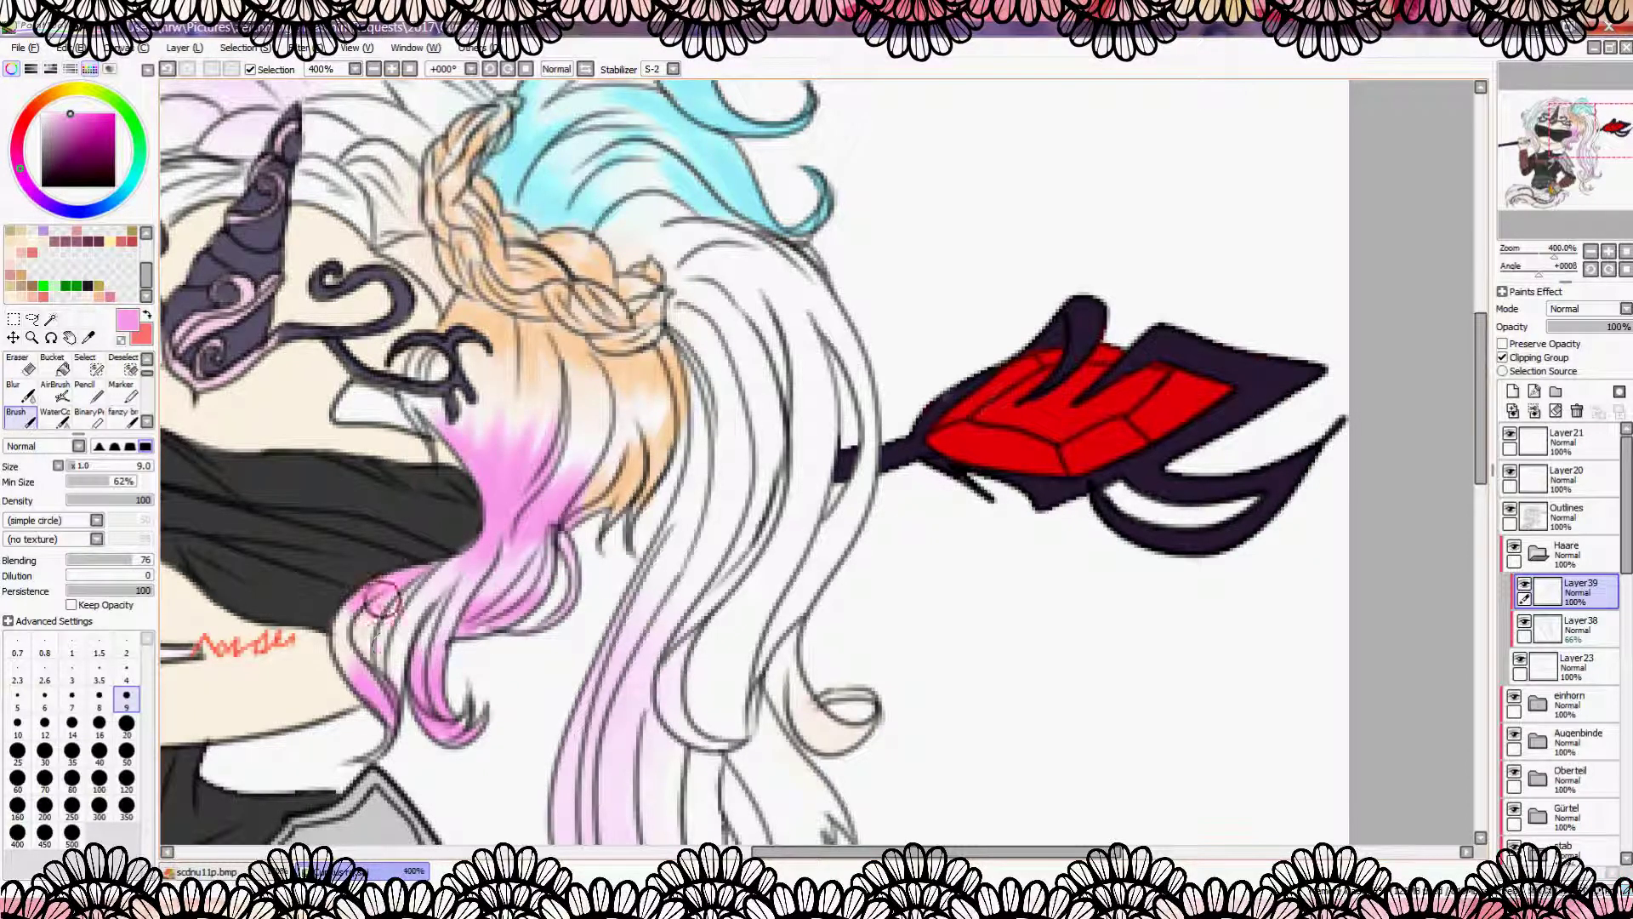
pyautogui.hotkey('ctrl', '0')
pyautogui.moveTo(1599, 332); pyautogui.dragTo(1629, 330)
# Step: Paint light orange strands on the crown hair between the horn and the braid
pyautogui.scroll(5, 563, 446)
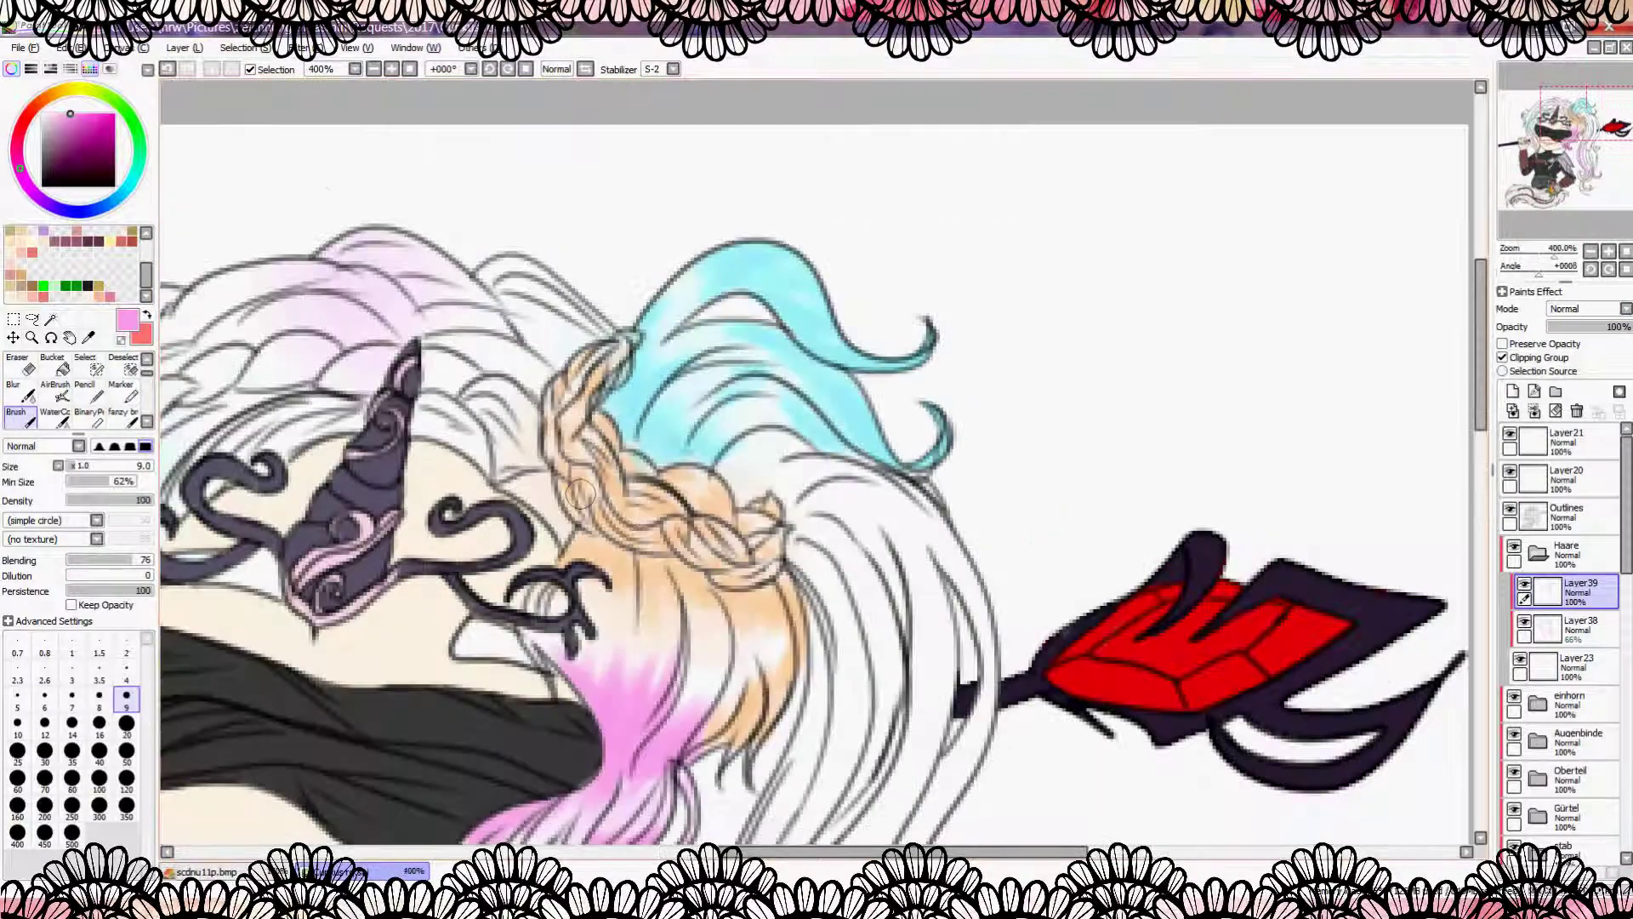
pyautogui.keyDown('alt'); pyautogui.click(561, 527); pyautogui.keyUp('alt')
pyautogui.moveTo(69, 117); pyautogui.dragTo(65, 113)
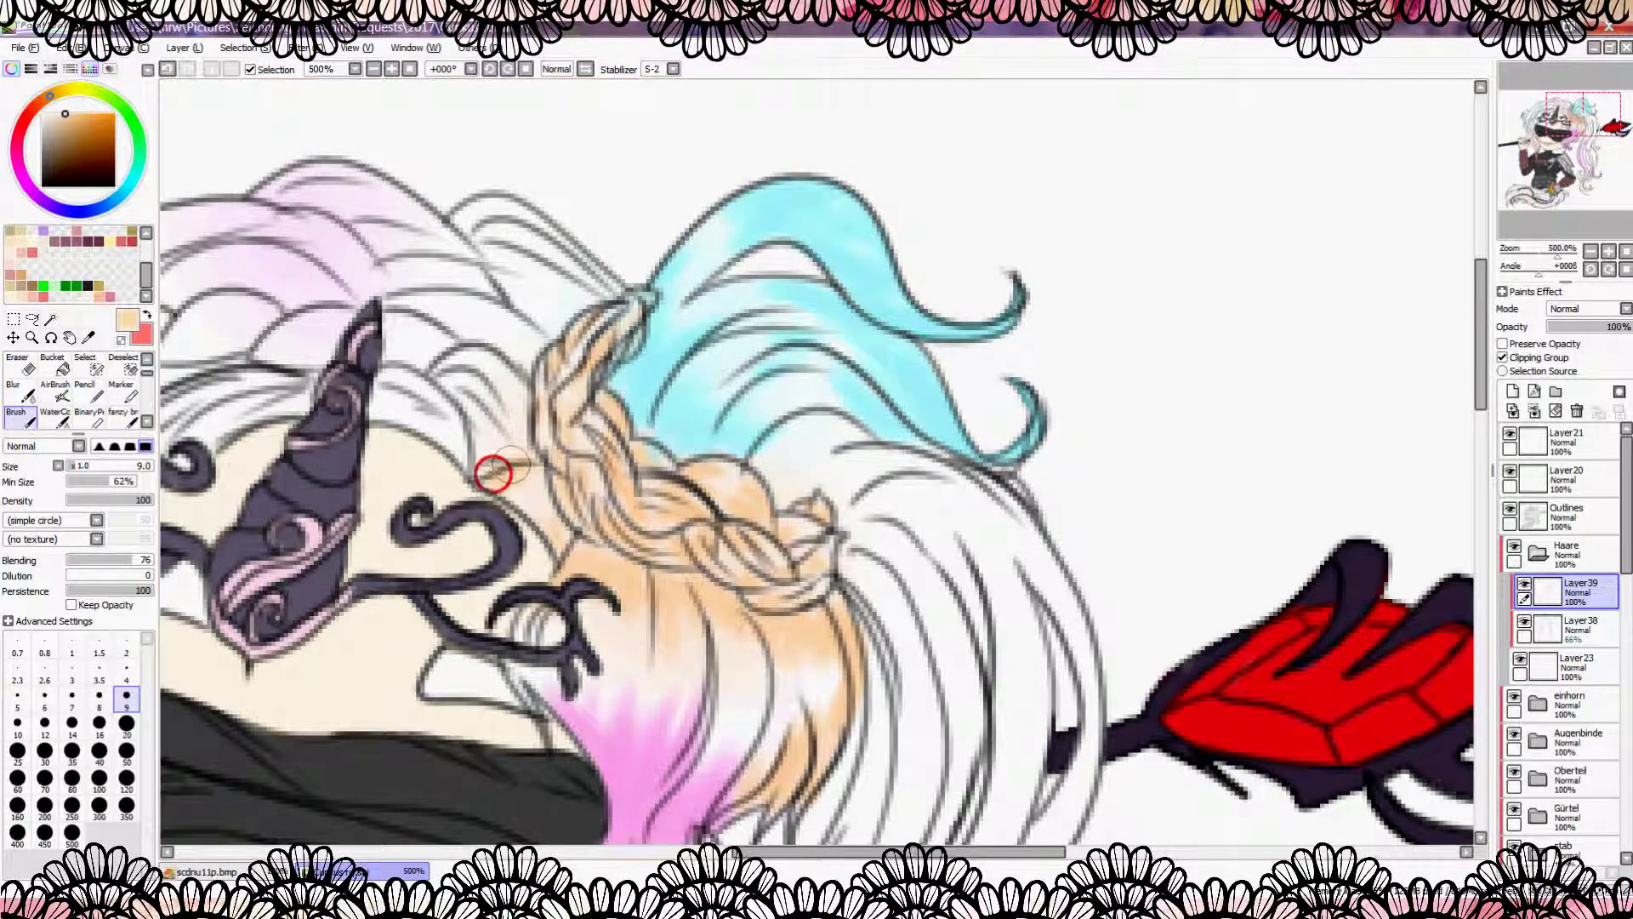
pyautogui.moveTo(503, 453)
pyautogui.mouseDown()
pyautogui.moveTo(565, 324)
pyautogui.moveTo(467, 230)
pyautogui.moveTo(524, 181)
pyautogui.moveTo(758, 258)
pyautogui.mouseUp()
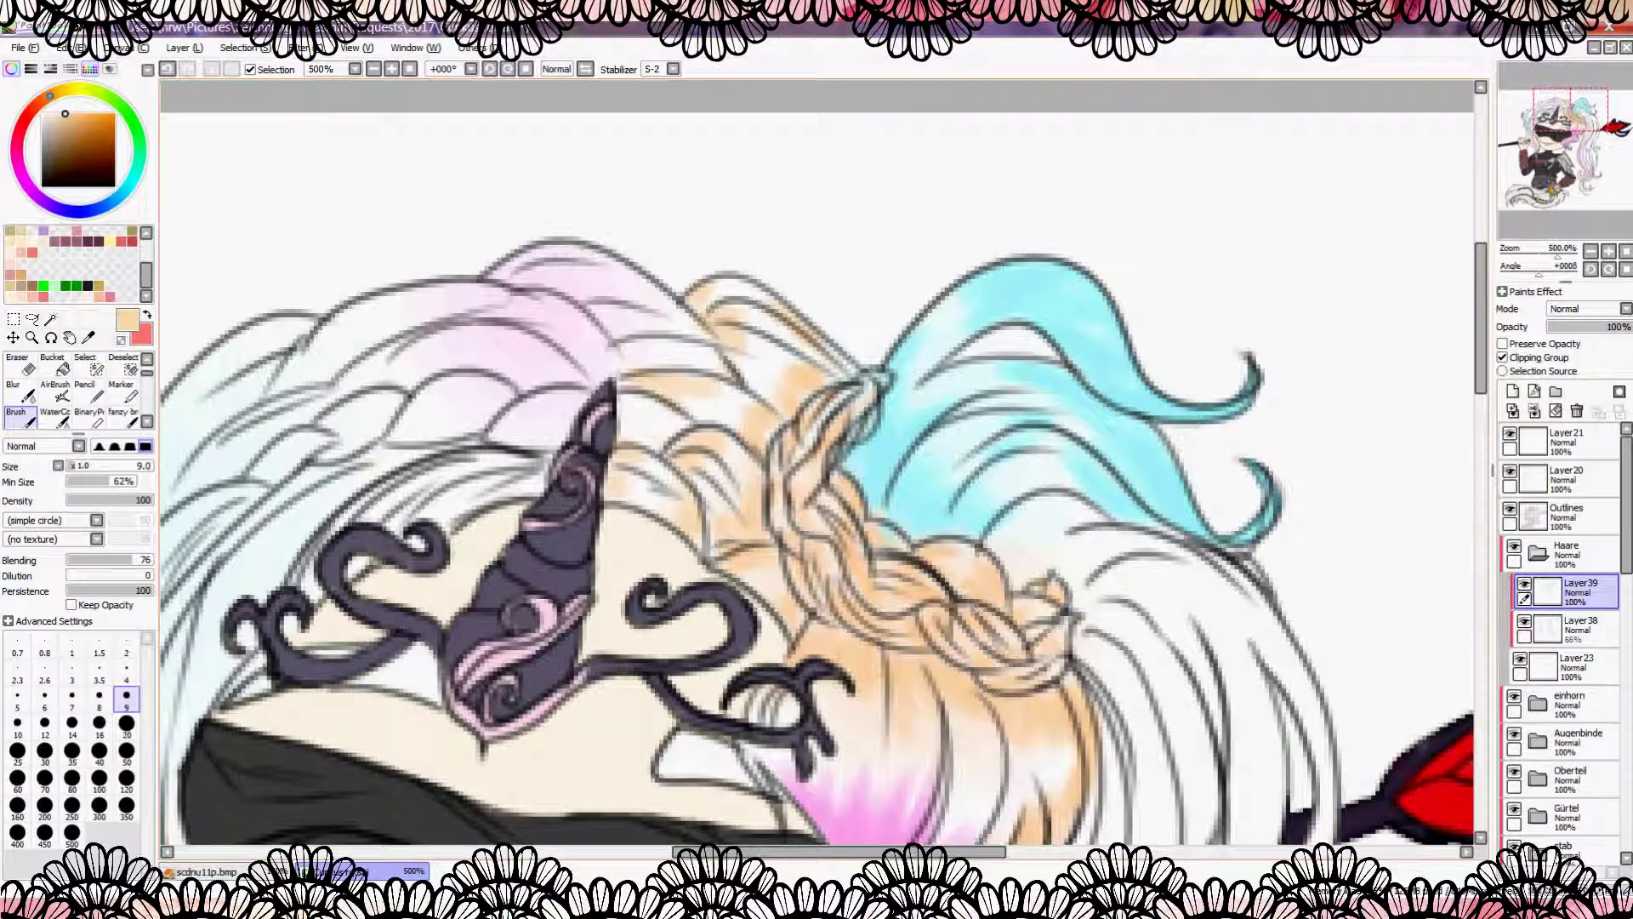
# Step: Paint pink strands on the crown above and behind the horn, next to the orange hair
pyautogui.keyDown('alt'); pyautogui.click(605, 413); pyautogui.keyUp('alt')
pyautogui.moveTo(707, 354)
pyautogui.mouseDown()
pyautogui.moveTo(576, 365)
pyautogui.moveTo(661, 307)
pyautogui.moveTo(528, 248)
pyautogui.mouseUp()
pyautogui.scroll(-1, 640, 342)
pyautogui.moveTo(595, 400); pyautogui.dragTo(448, 482)
pyautogui.moveTo(541, 331); pyautogui.dragTo(459, 383)
pyautogui.moveTo(608, 293); pyautogui.dragTo(553, 348)
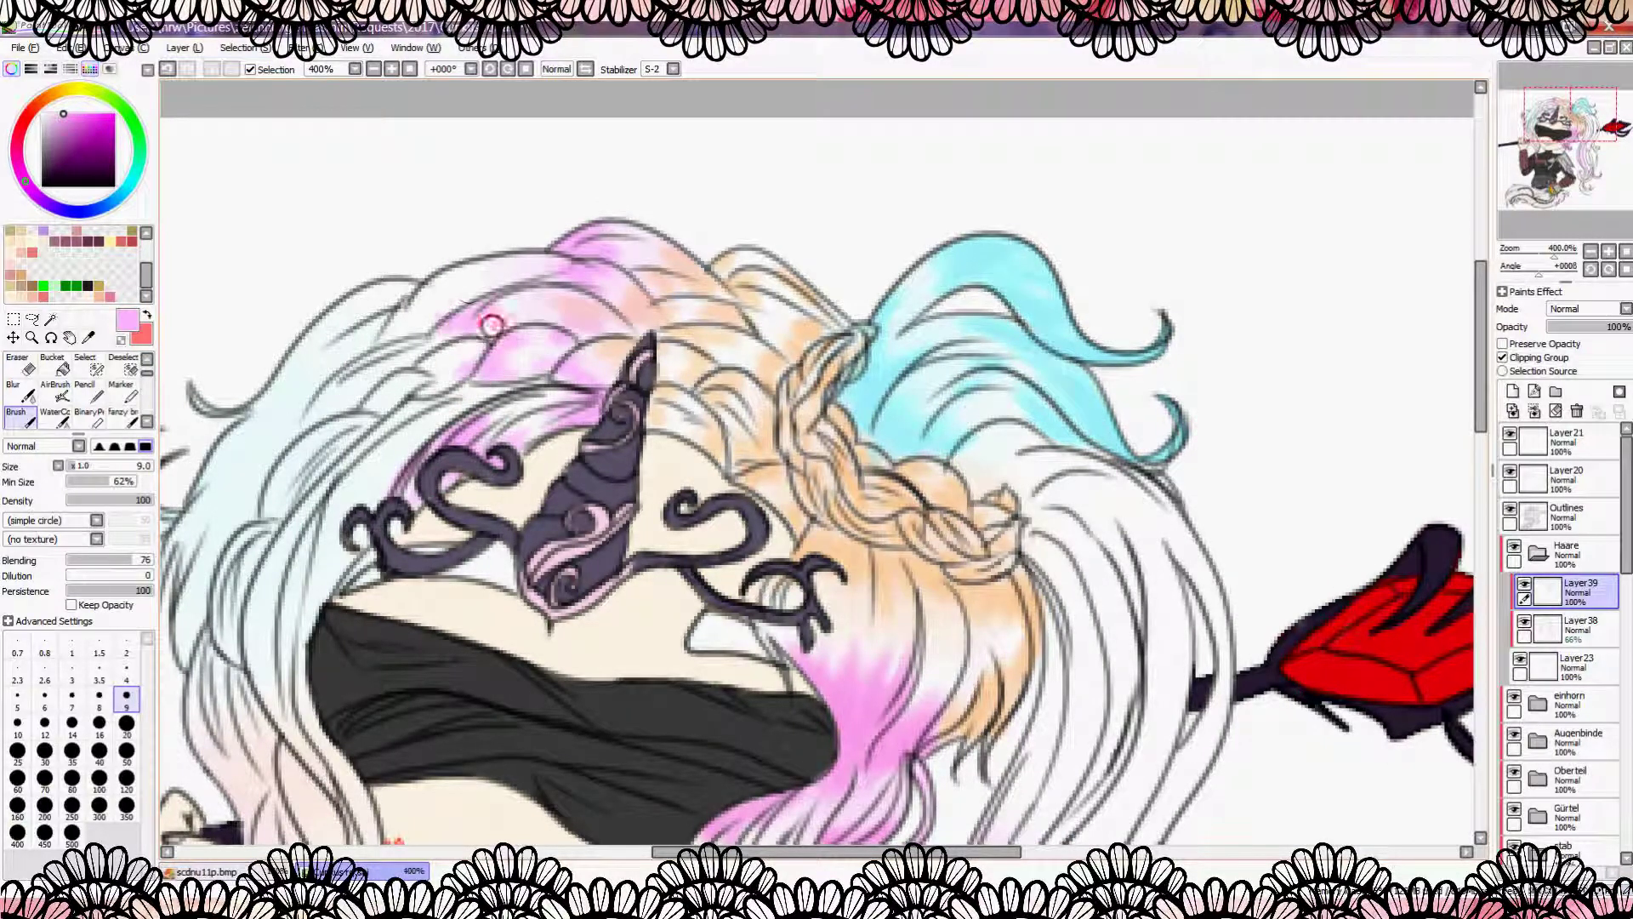
# Step: Extend the pink strands along the side of the head away from the ponytail and down beside the blindfold
pyautogui.moveTo(553, 272); pyautogui.dragTo(391, 336)
pyautogui.moveTo(294, 425); pyautogui.dragTo(527, 375)
pyautogui.moveTo(357, 493); pyautogui.dragTo(255, 600)
pyautogui.moveTo(336, 536); pyautogui.dragTo(293, 664)
pyautogui.scroll(1, 346, 442)
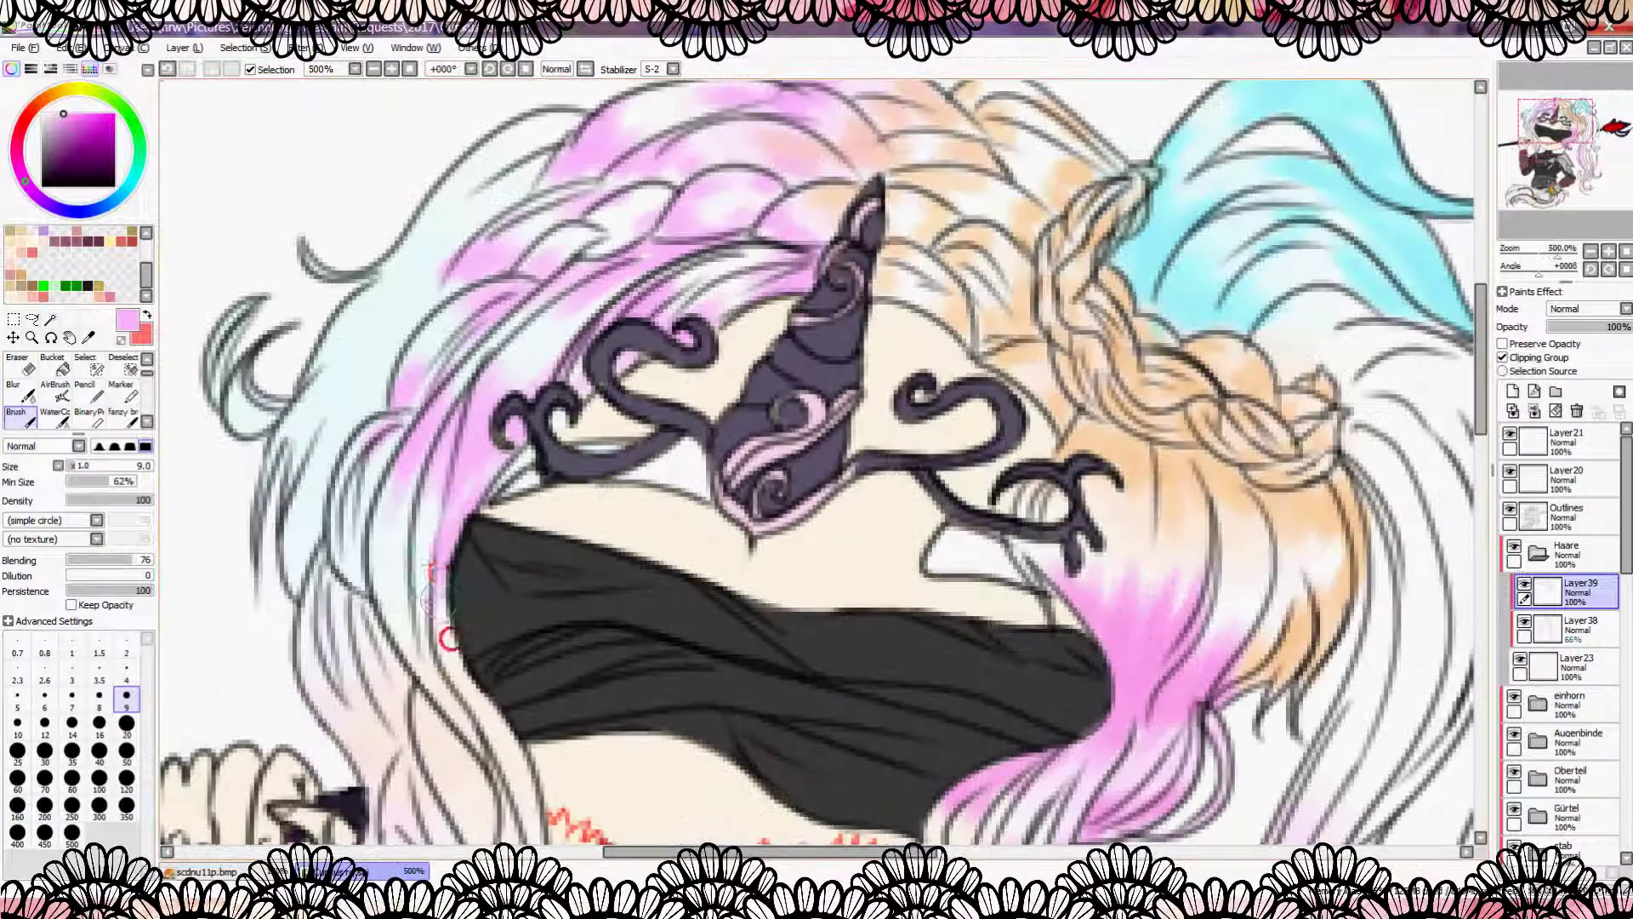
pyautogui.scroll(-1, 346, 442)
# Step: Paint the outer side strands light blue and the front lock near the raised hand with light orange and pink
pyautogui.keyDown('alt'); pyautogui.click(528, 200); pyautogui.keyUp('alt')
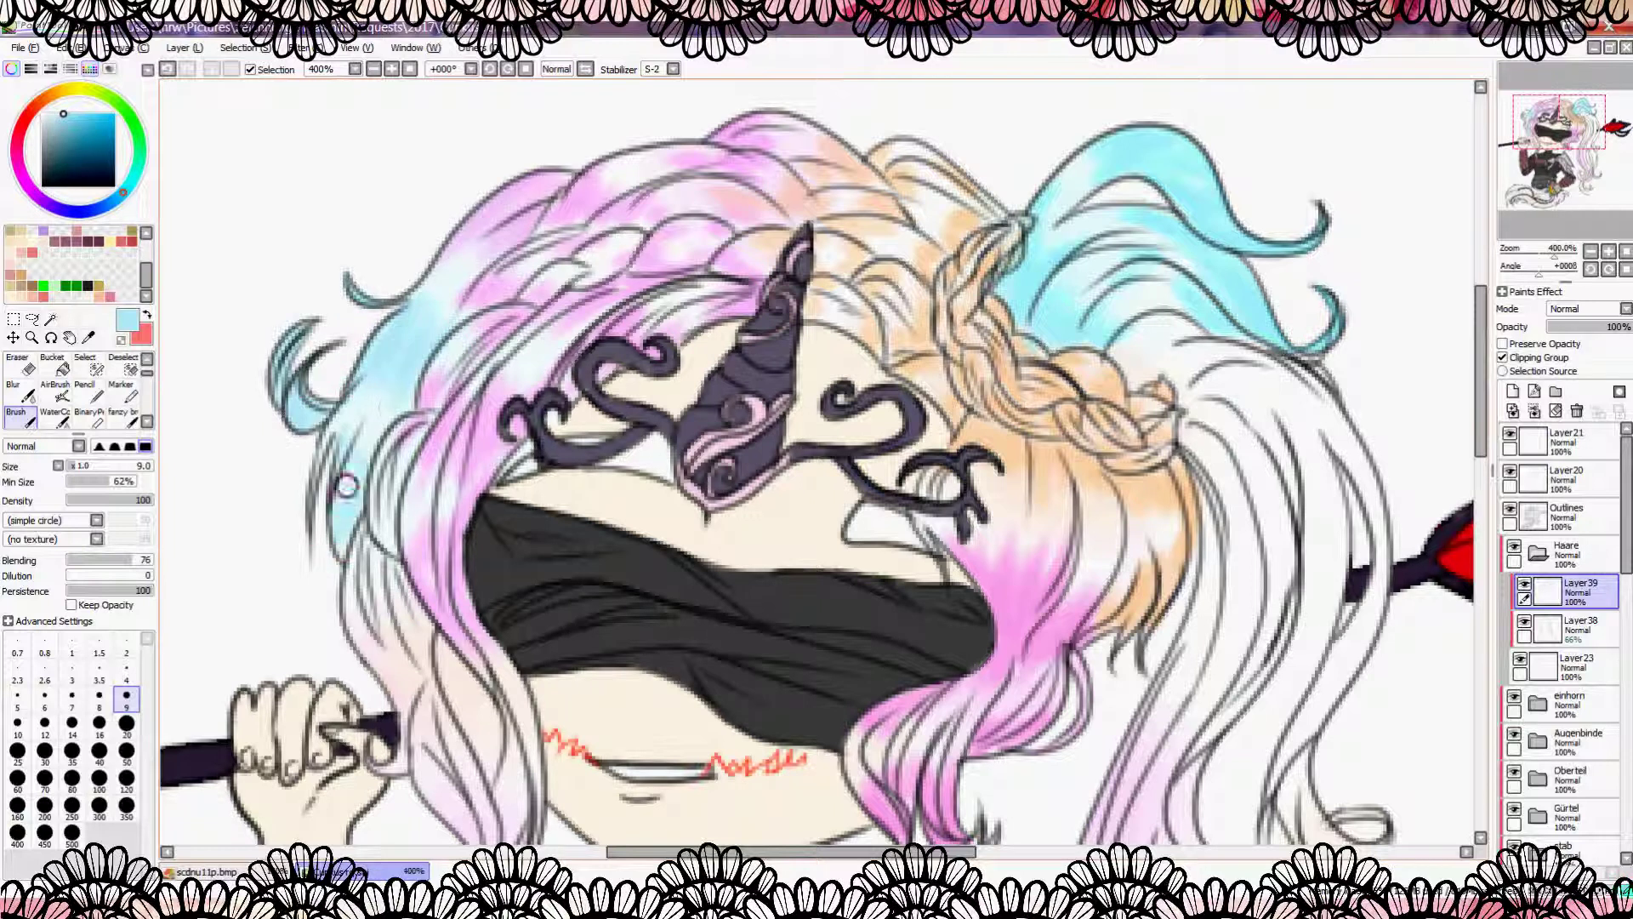
pyautogui.scroll(-1, 403, 475)
pyautogui.keyDown('alt'); pyautogui.click(414, 637); pyautogui.keyUp('alt')
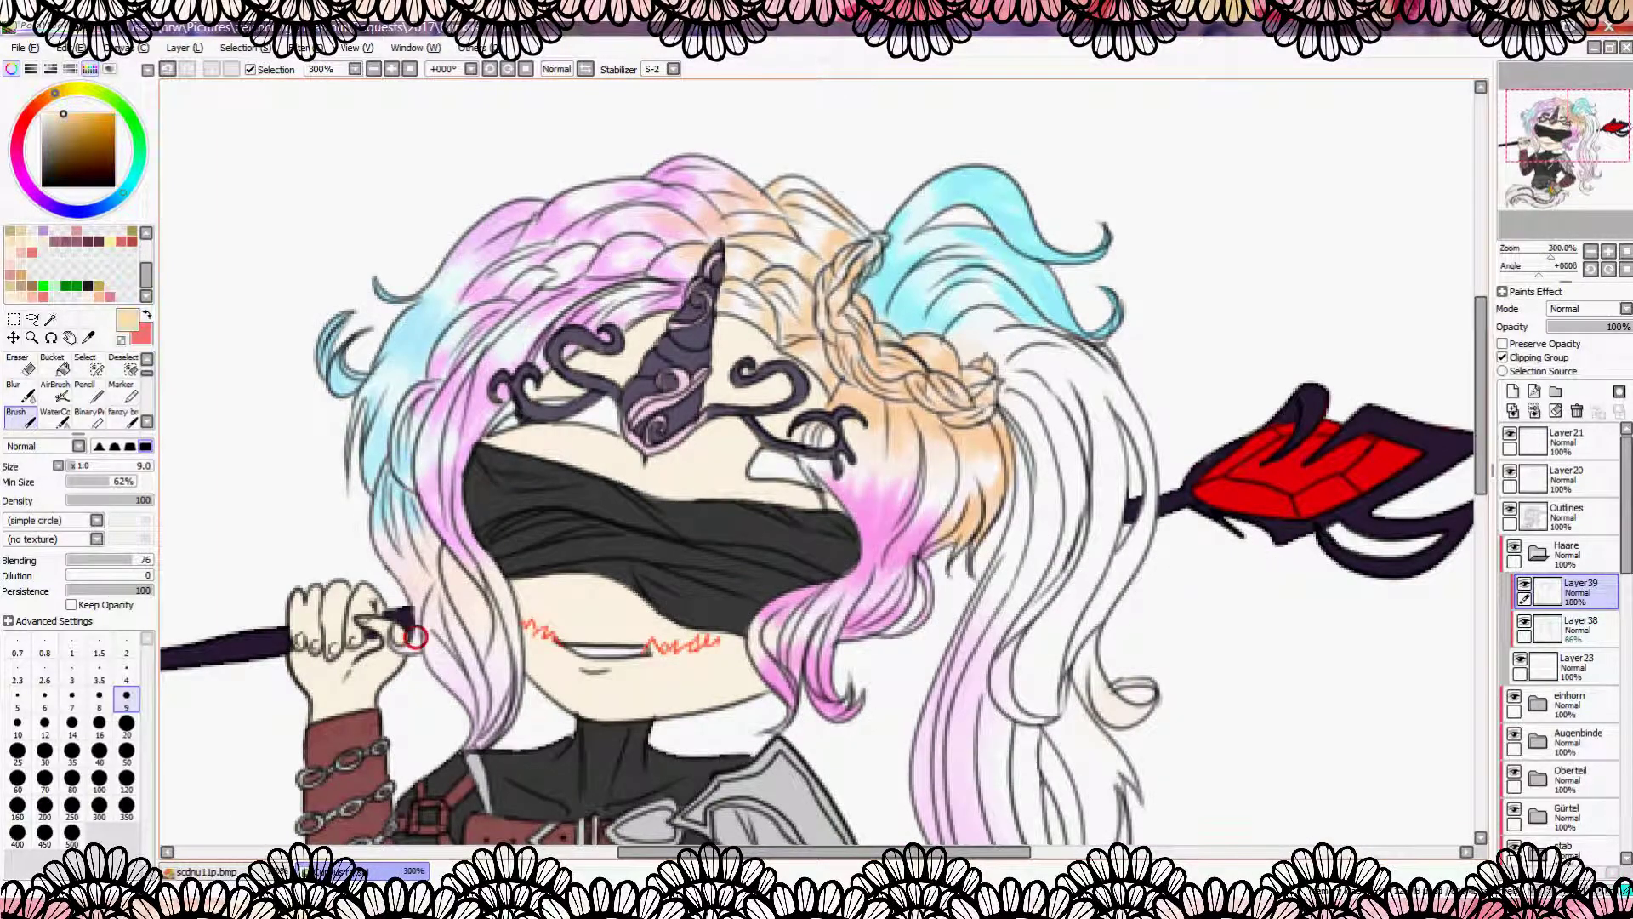
pyautogui.keyDown('alt'); pyautogui.click(495, 637); pyautogui.keyUp('alt')
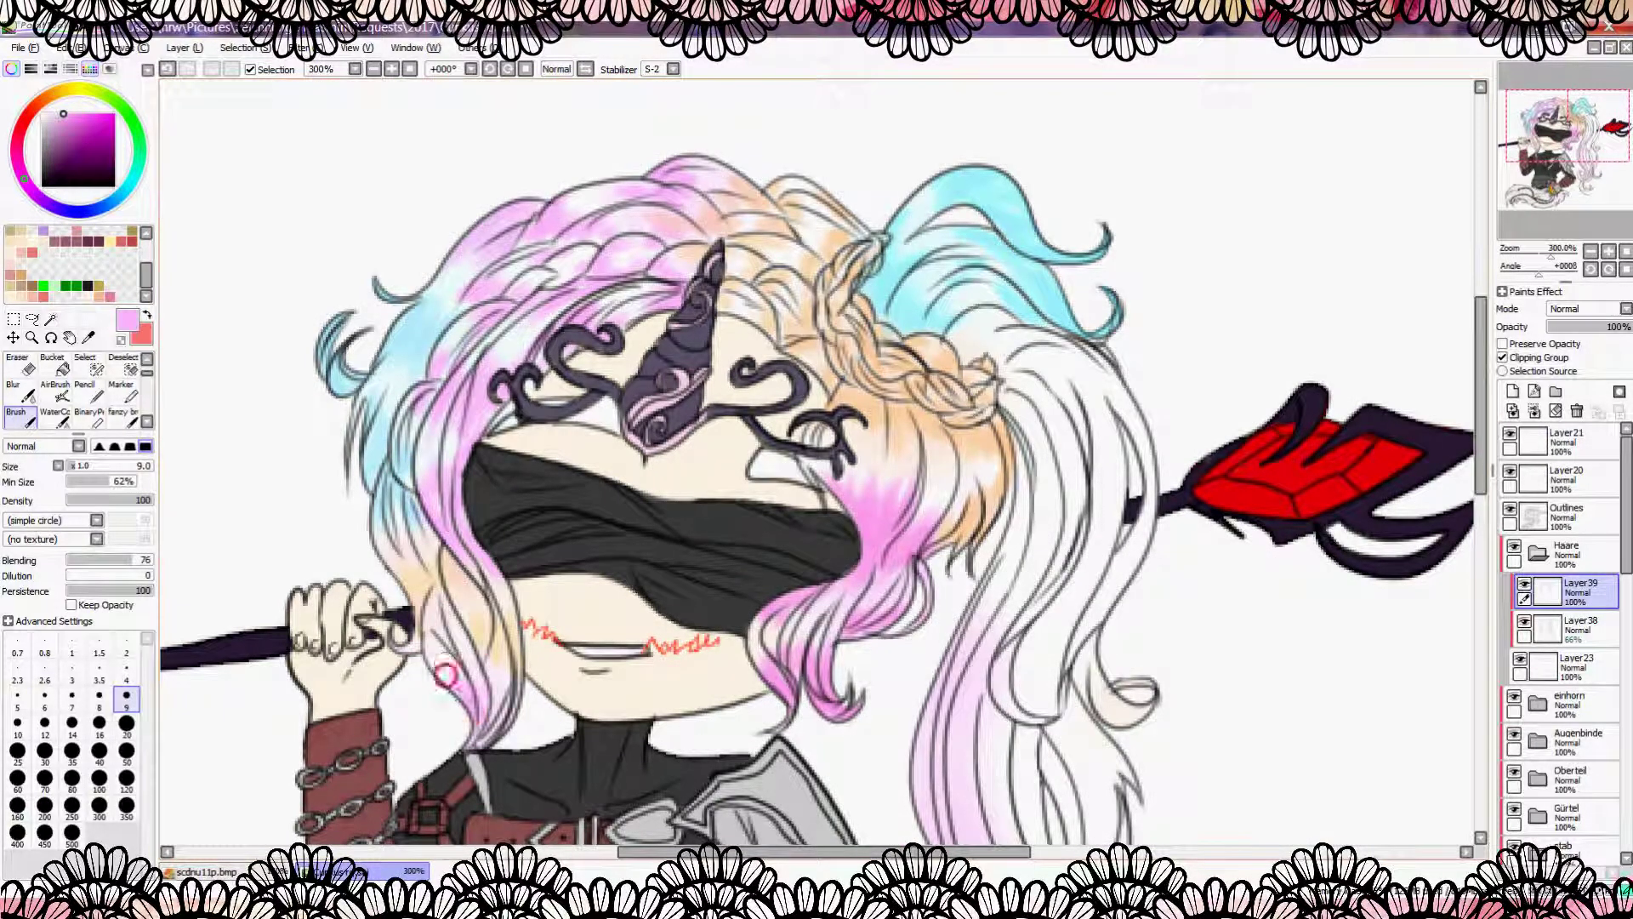
pyautogui.scroll(-2, 817, 468)
pyautogui.scroll(2, 676, 247)
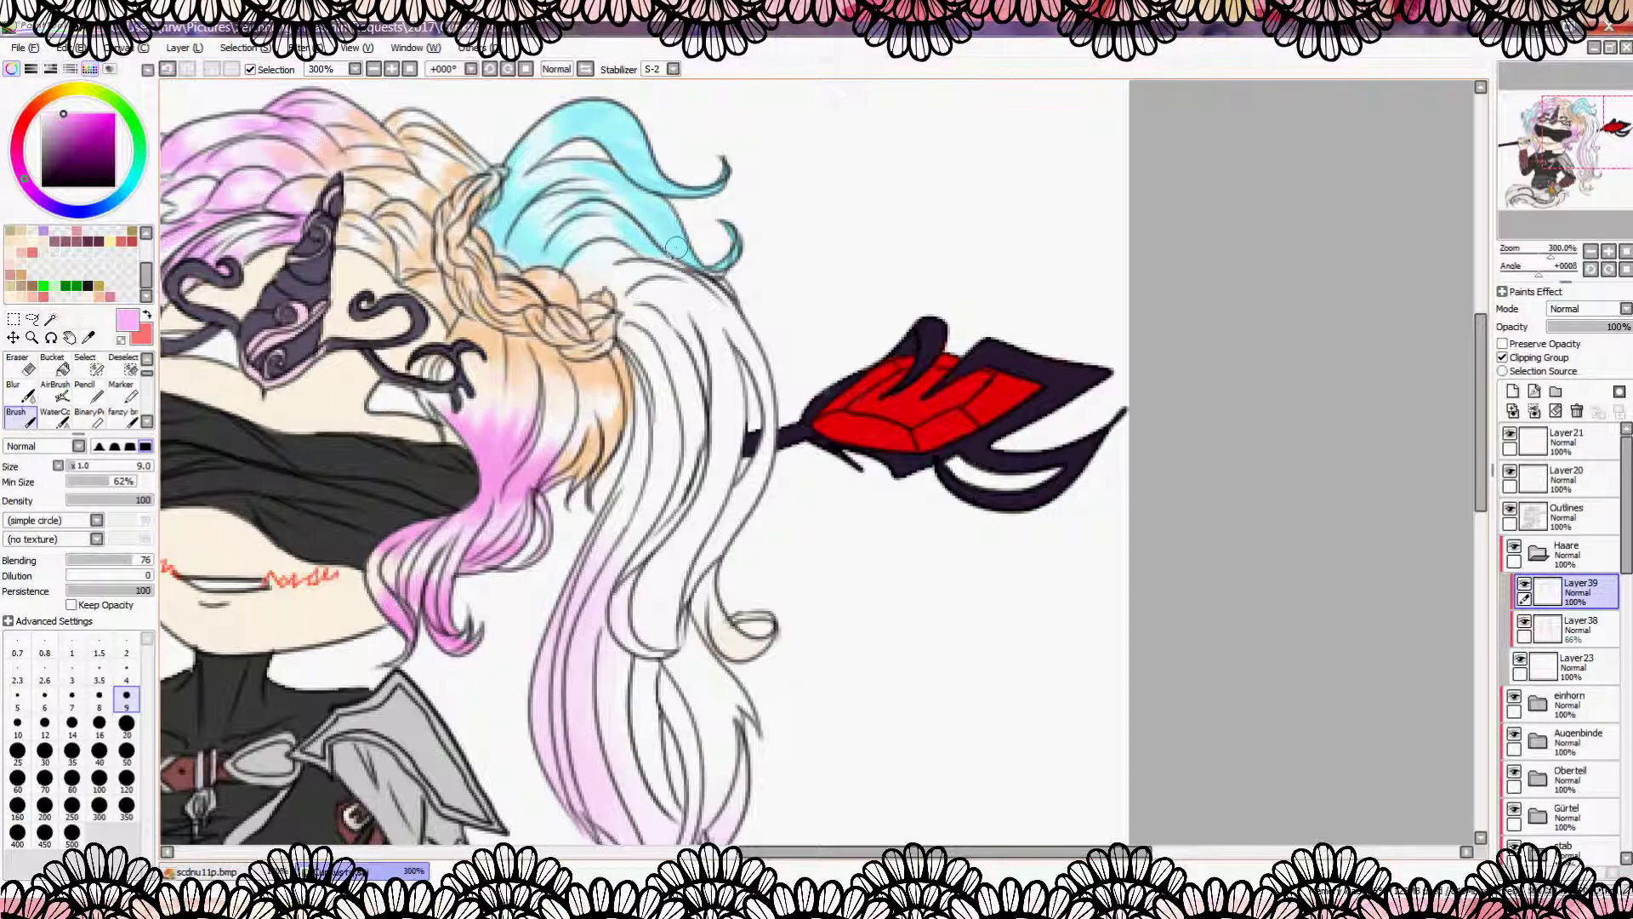
# Step: Paint orange roots and pink strands on the upper ponytail behind the braid
pyautogui.moveTo(680, 255); pyautogui.dragTo(613, 305)
pyautogui.moveTo(700, 374)
pyautogui.mouseDown()
pyautogui.moveTo(726, 312)
pyautogui.moveTo(641, 291)
pyautogui.moveTo(690, 434)
pyautogui.moveTo(650, 519)
pyautogui.moveTo(630, 368)
pyautogui.mouseUp()
pyautogui.hscroll(1, 589, 574)
pyautogui.moveTo(685, 443)
pyautogui.mouseDown()
pyautogui.moveTo(693, 519)
pyautogui.moveTo(715, 443)
pyautogui.moveTo(596, 672)
pyautogui.mouseUp()
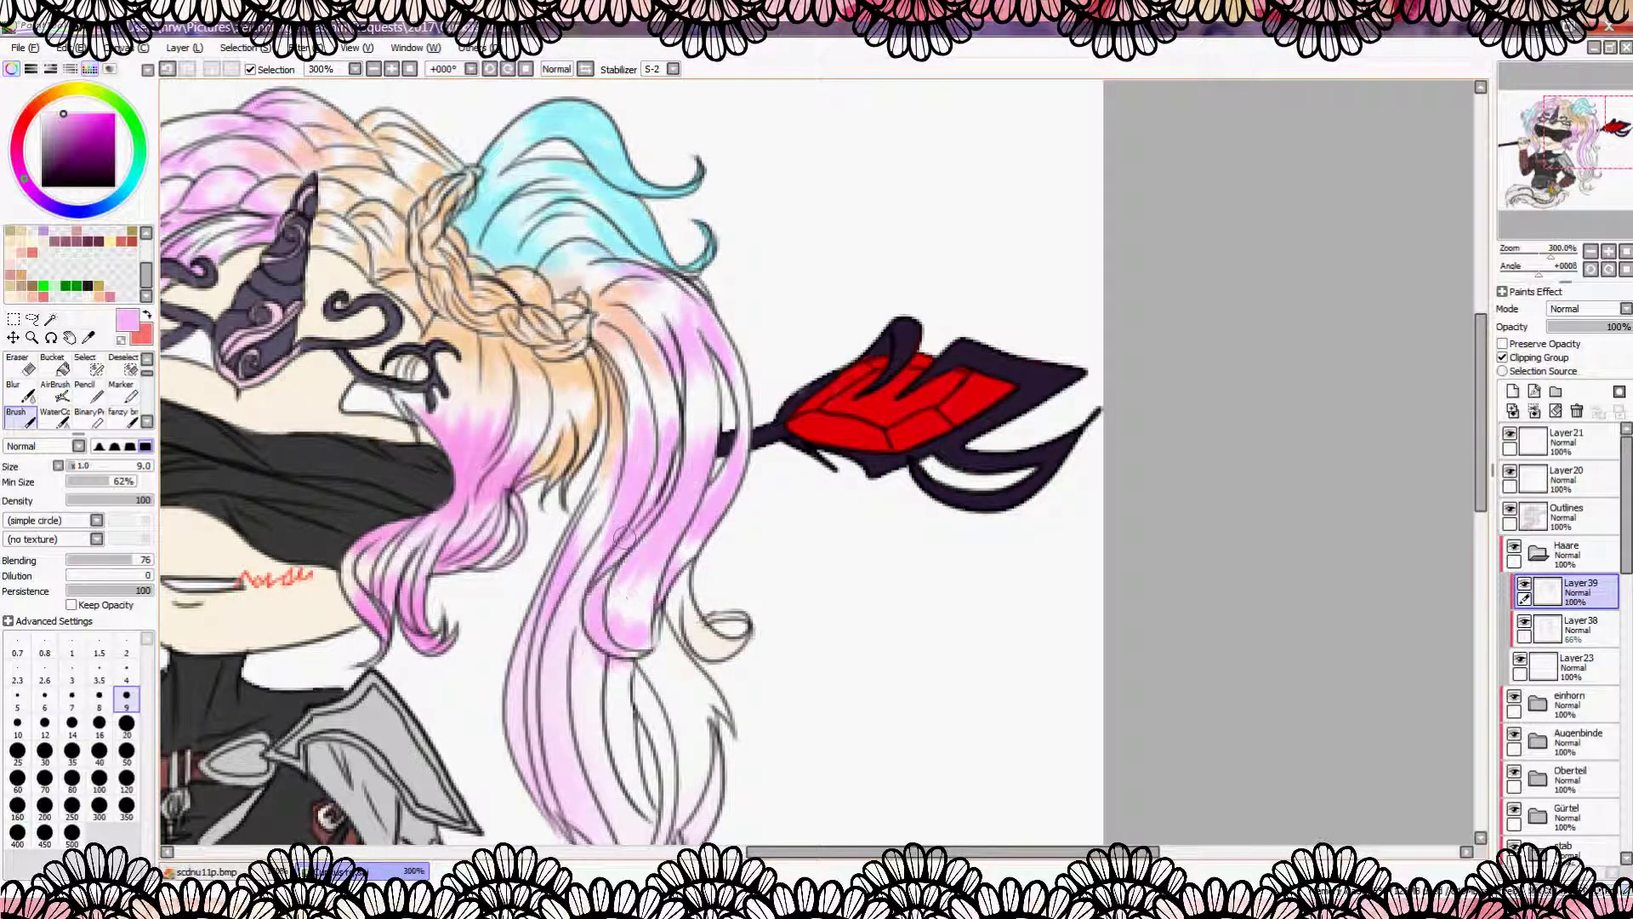
# Step: Paint pink strands through the lower ponytail down toward its curled ends
pyautogui.scroll(-1, 596, 672)
pyautogui.moveTo(563, 587); pyautogui.dragTo(545, 527)
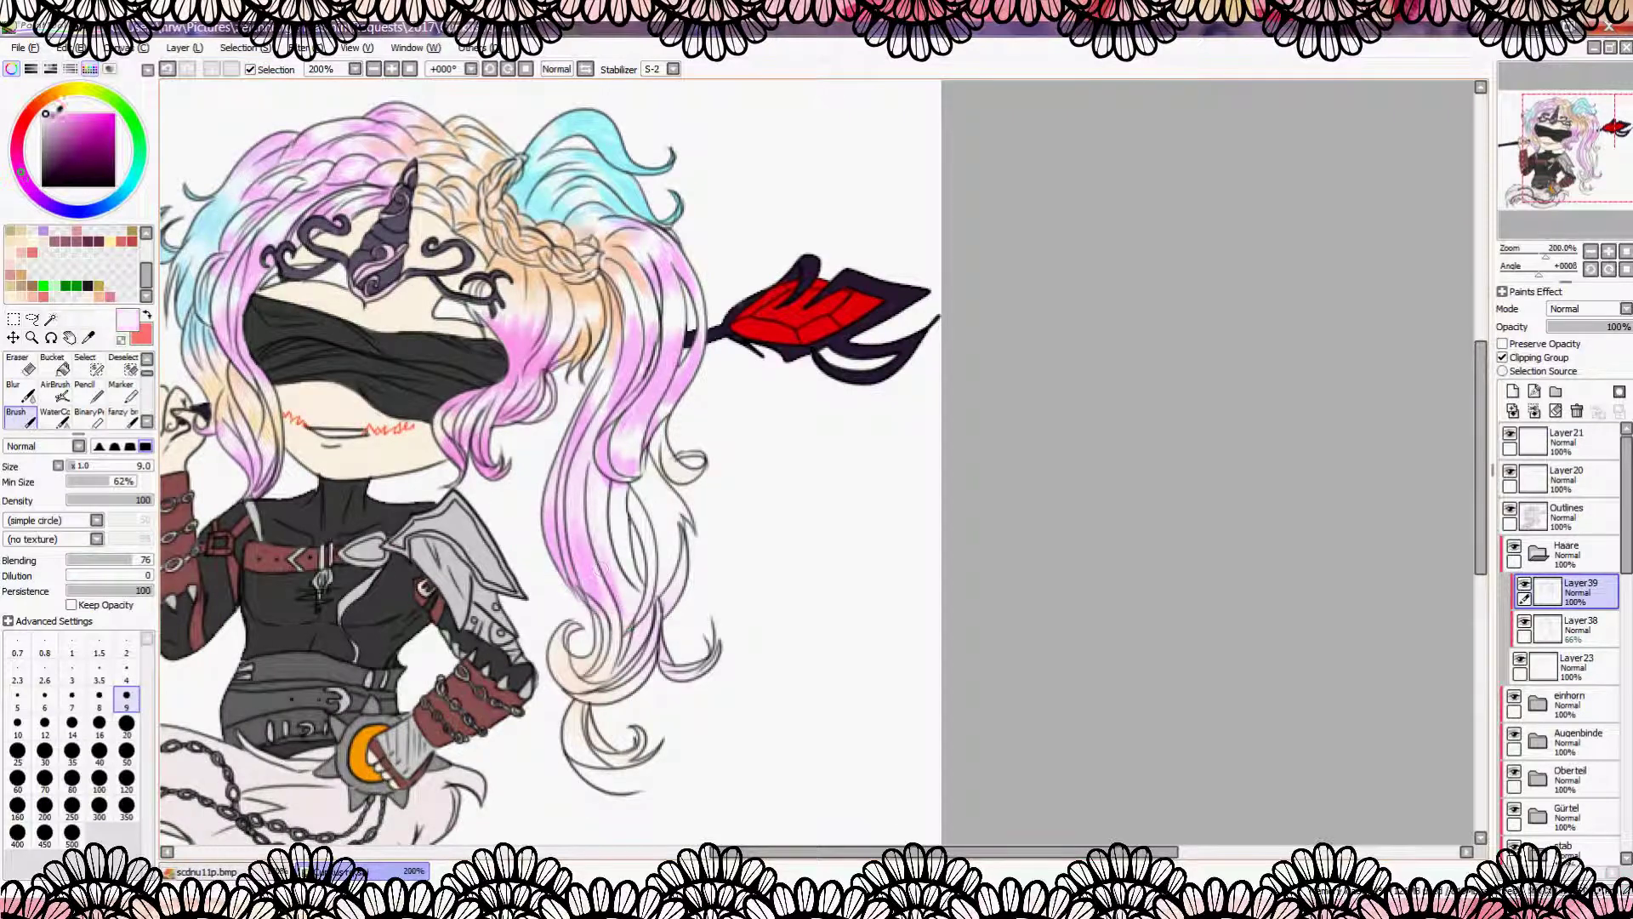
pyautogui.moveTo(632, 593); pyautogui.dragTo(606, 403)
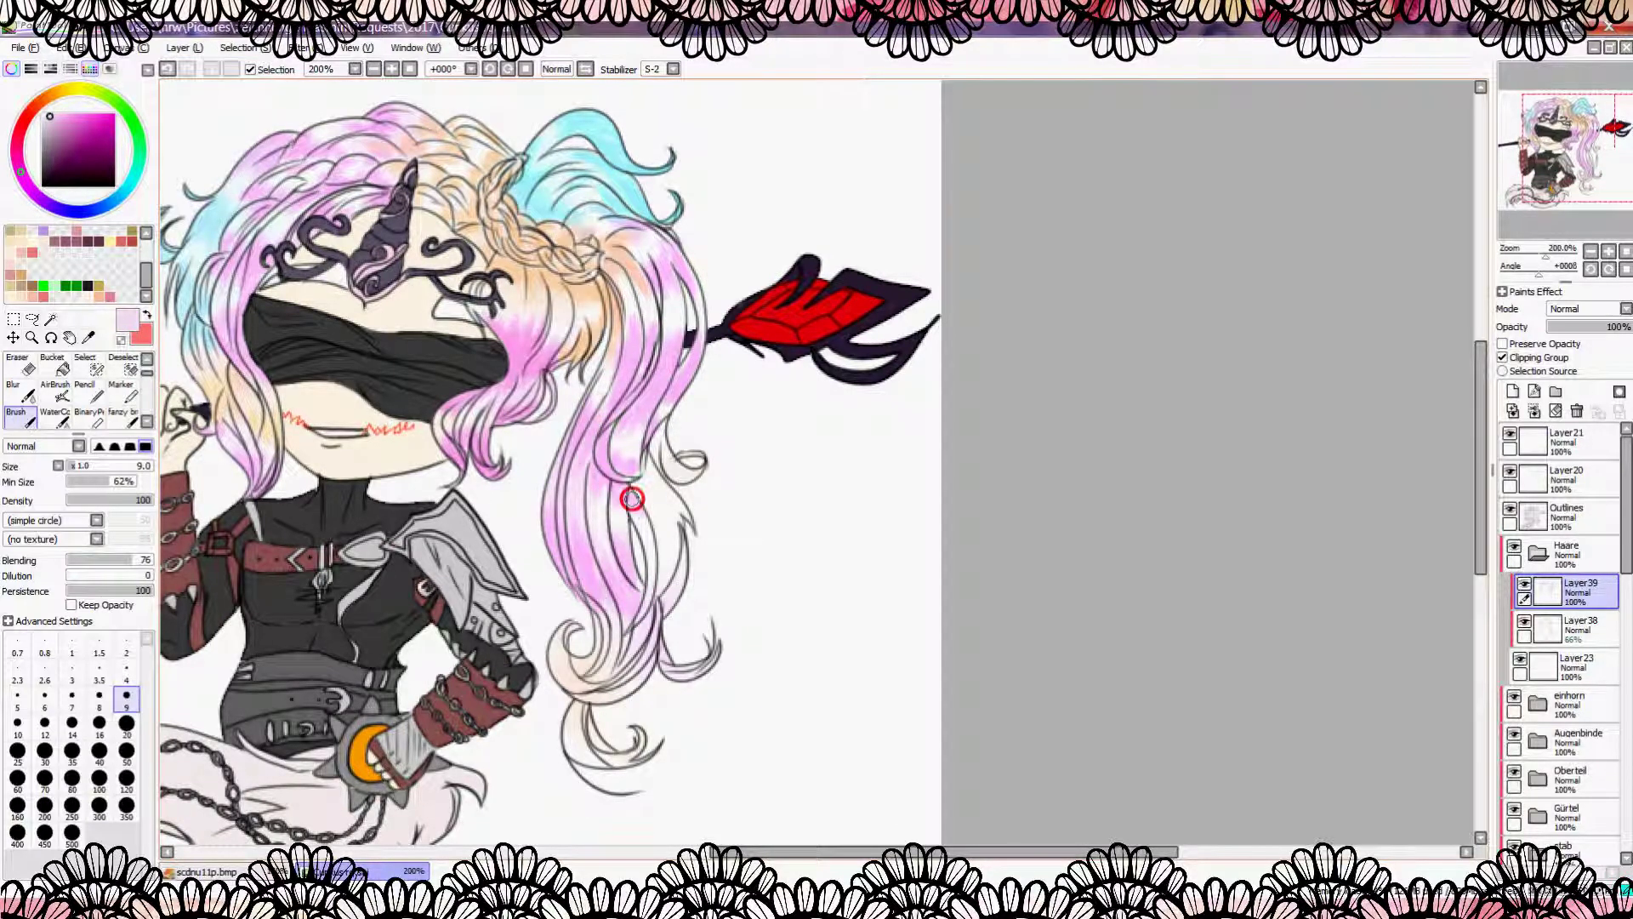
pyautogui.moveTo(639, 461); pyautogui.dragTo(669, 598)
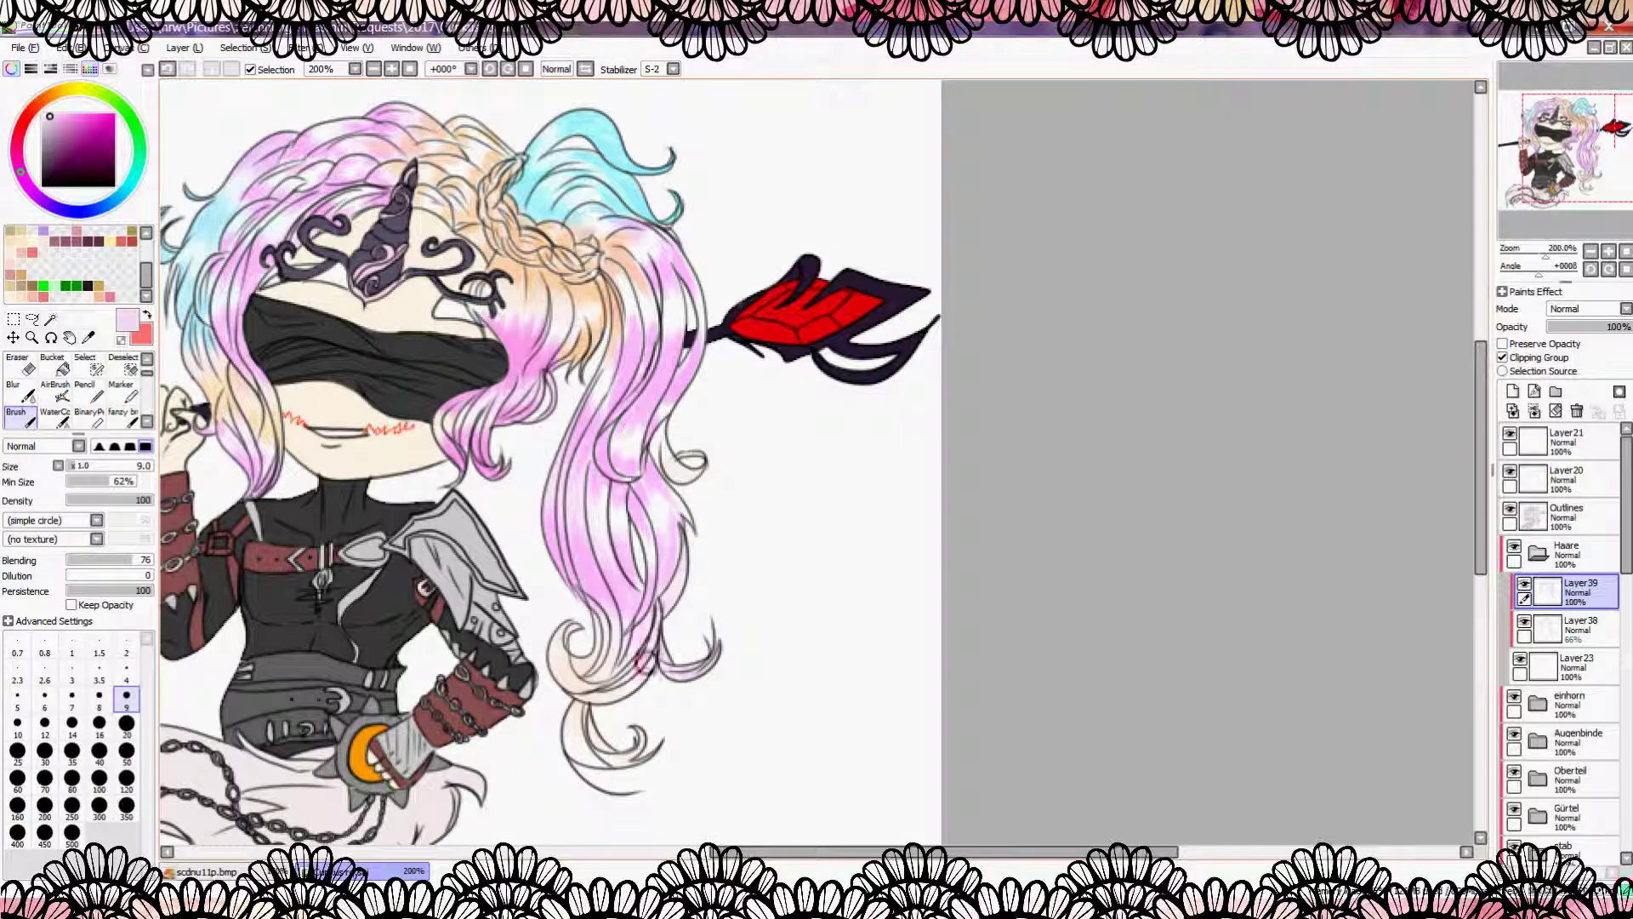
# Step: Paint the ponytail's curled tips light orange
pyautogui.click(52, 95)
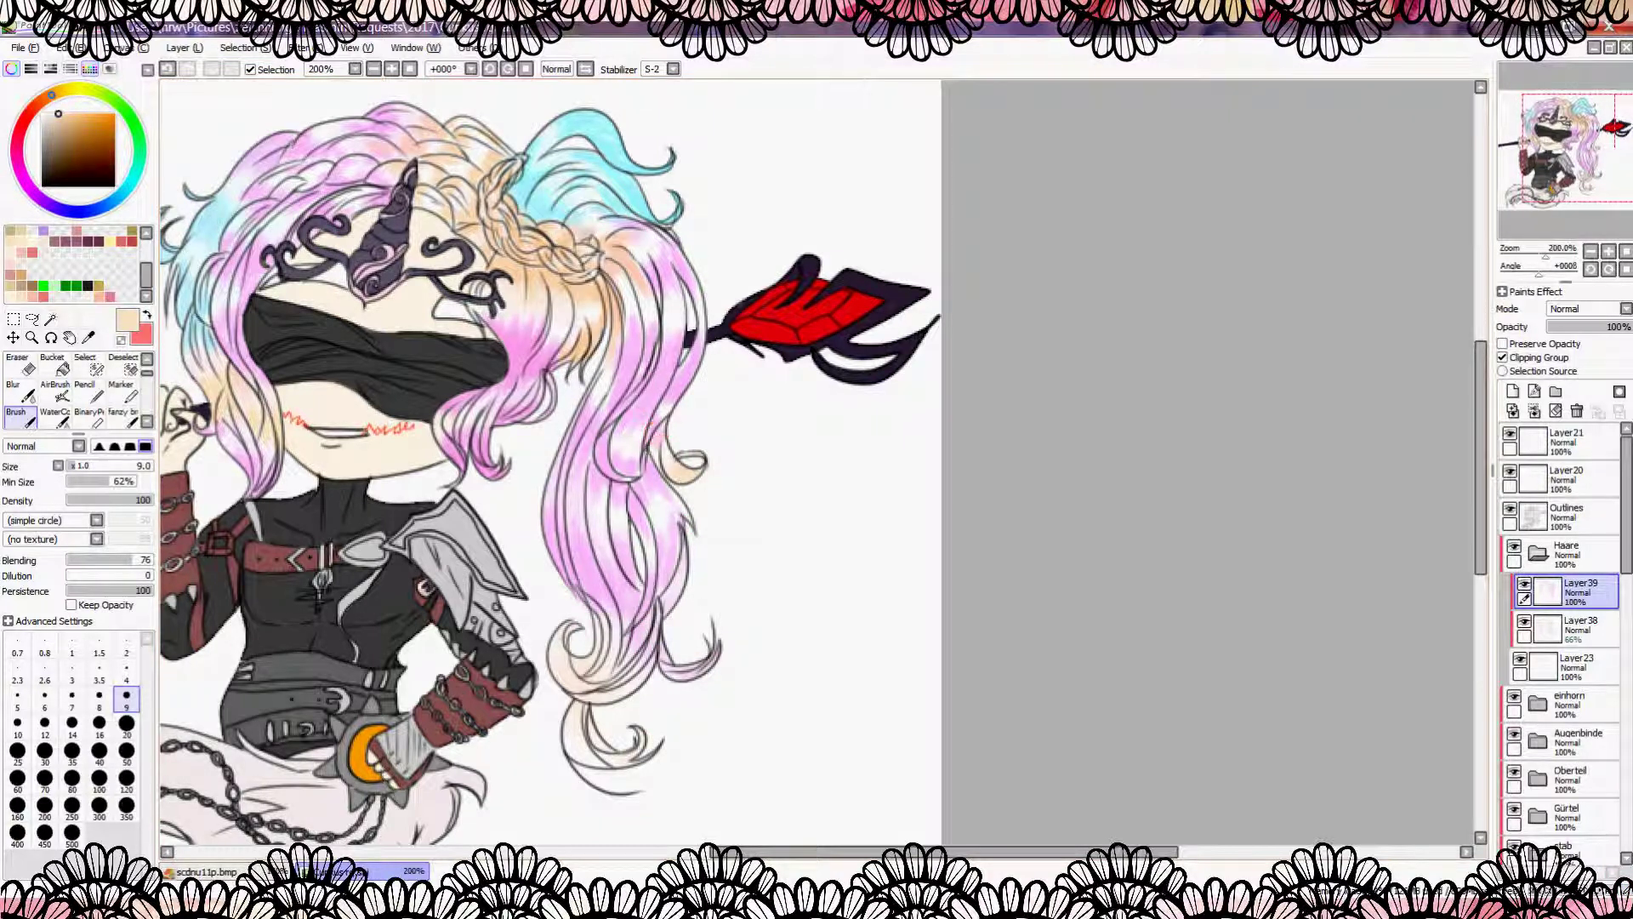
pyautogui.moveTo(589, 683); pyautogui.dragTo(576, 666)
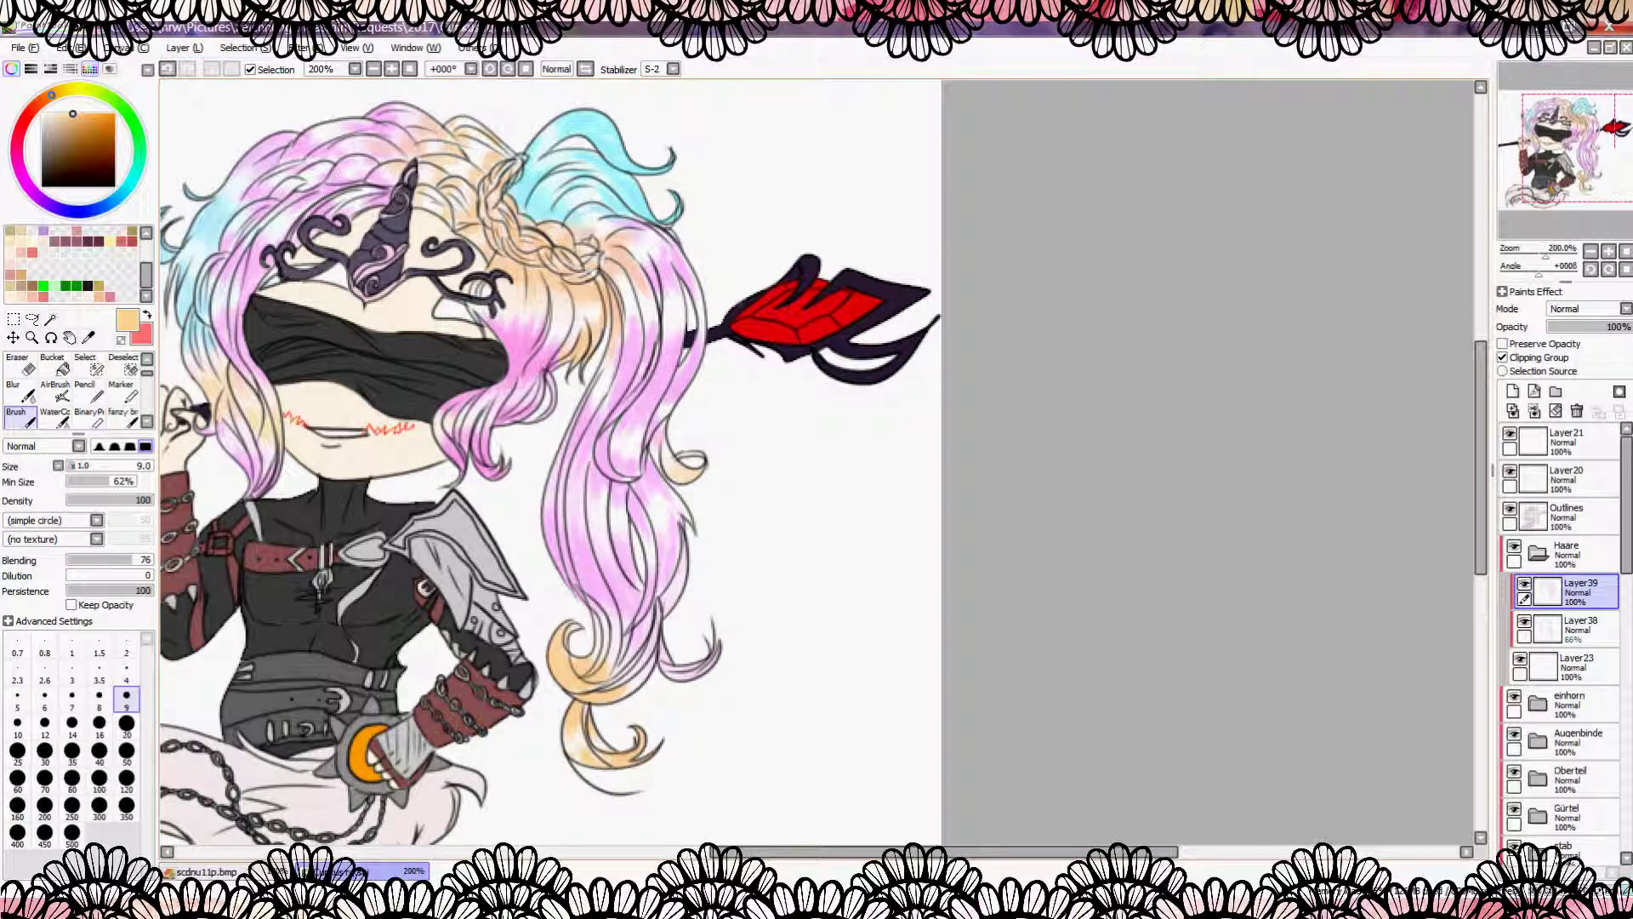
pyautogui.scroll(-5, 606, 351)
# Step: Try light gray shading on the braid and the surrounding orange hair on a new layer with a size 5 brush
pyautogui.hotkey('ctrl', 'shift', 'n')
pyautogui.scroll(6, 607, 350)
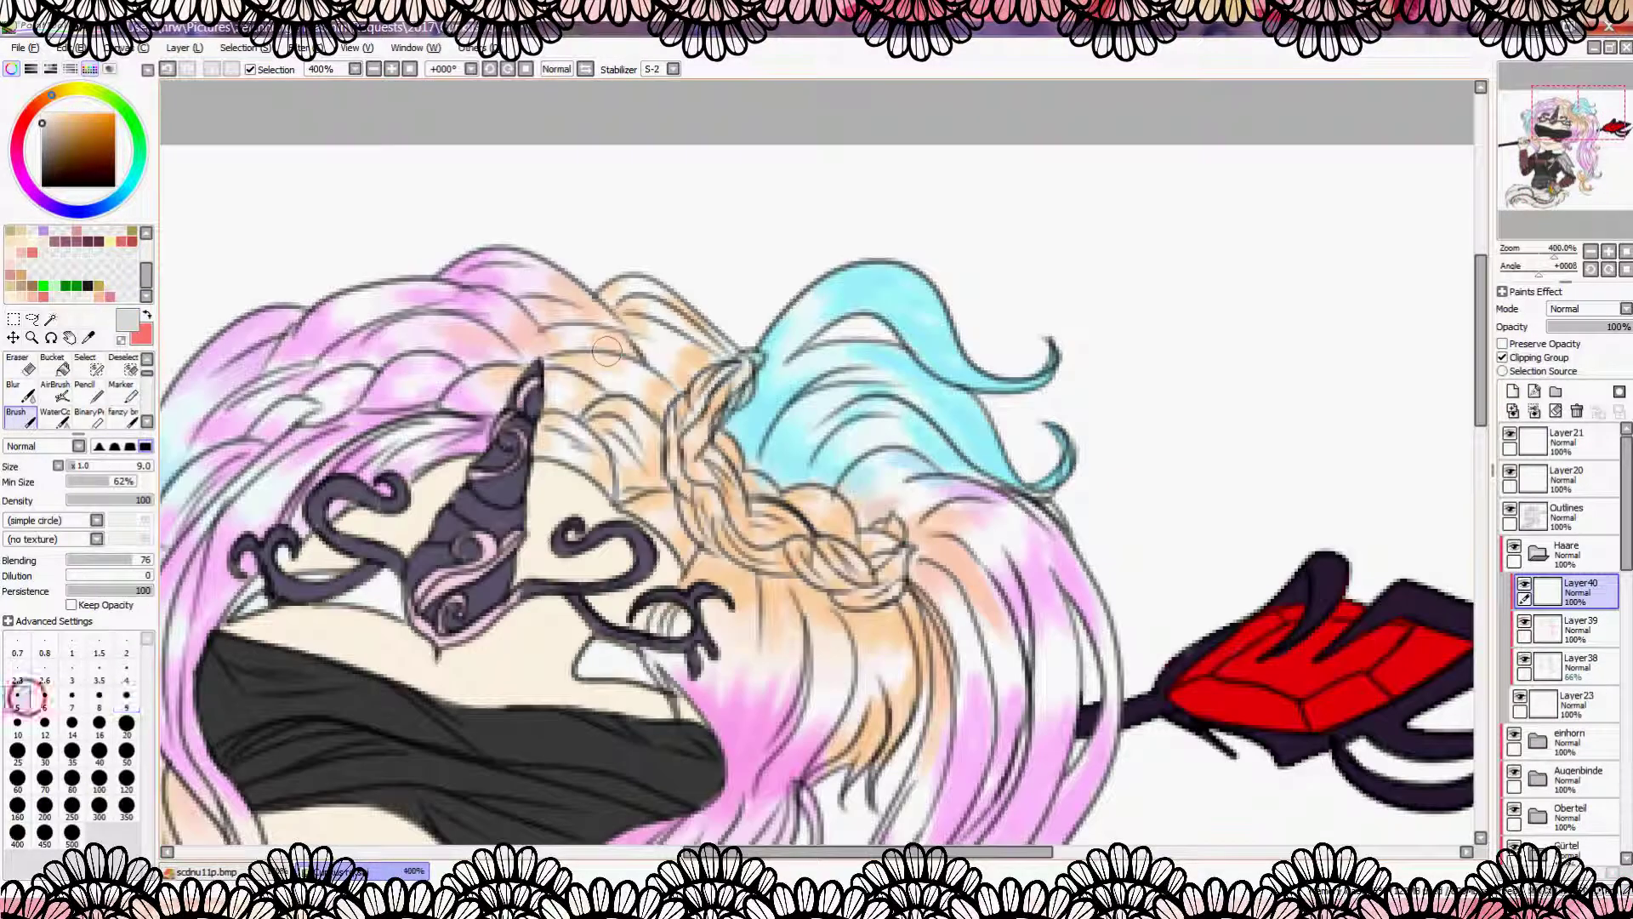
pyautogui.moveTo(651, 483); pyautogui.dragTo(515, 406)
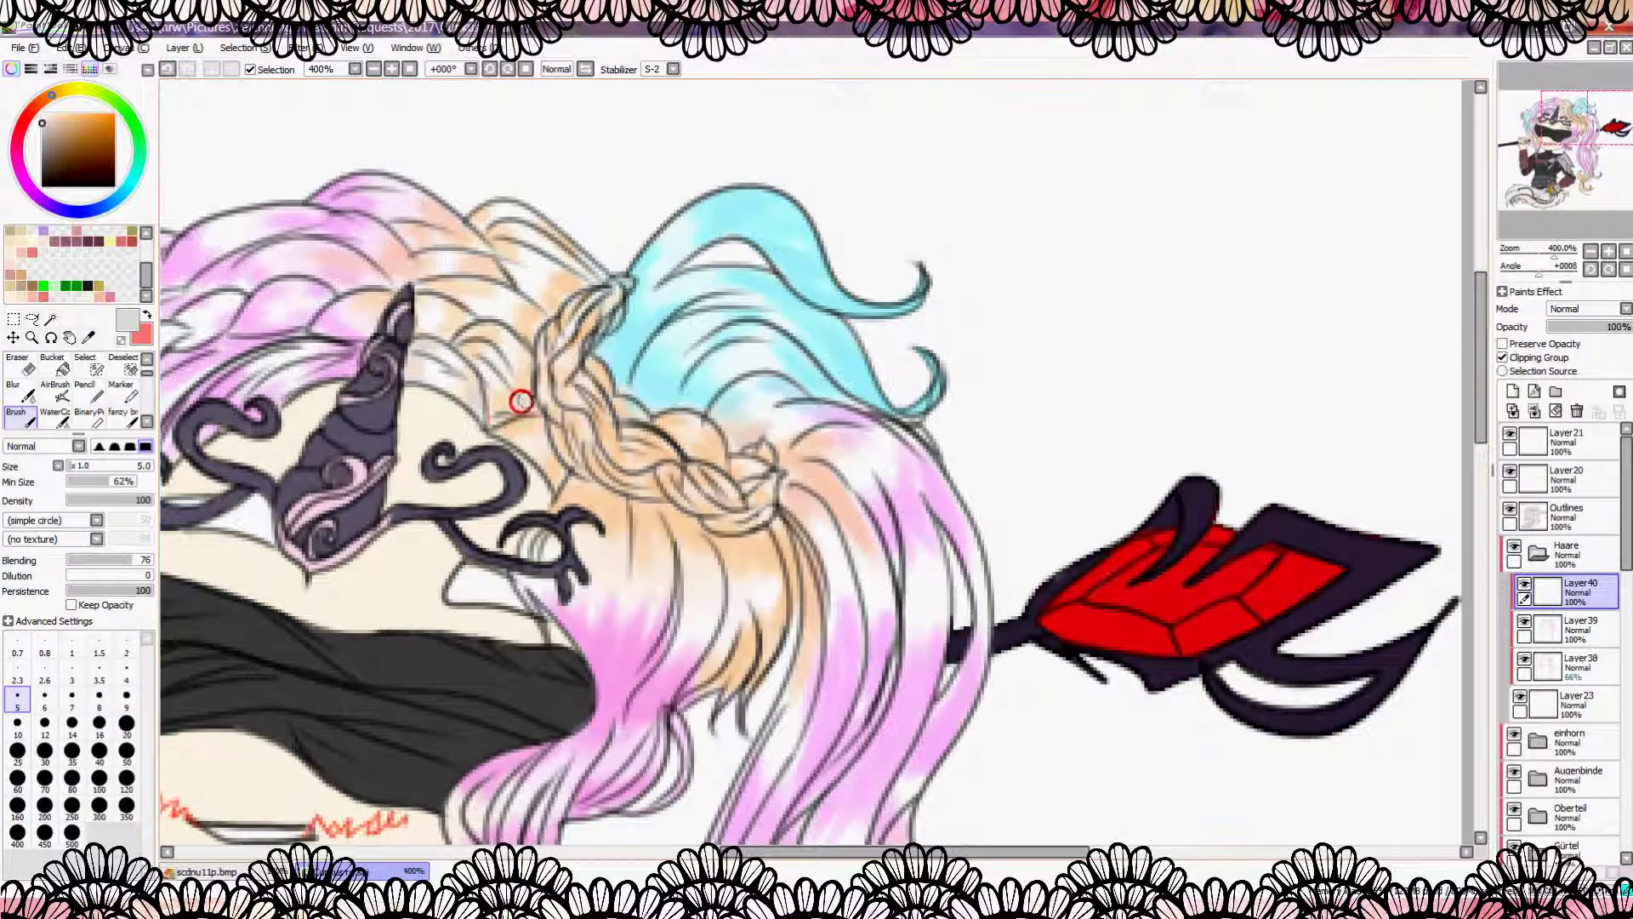
pyautogui.scroll(-5, 396, 292)
pyautogui.scroll(6, 496, 291)
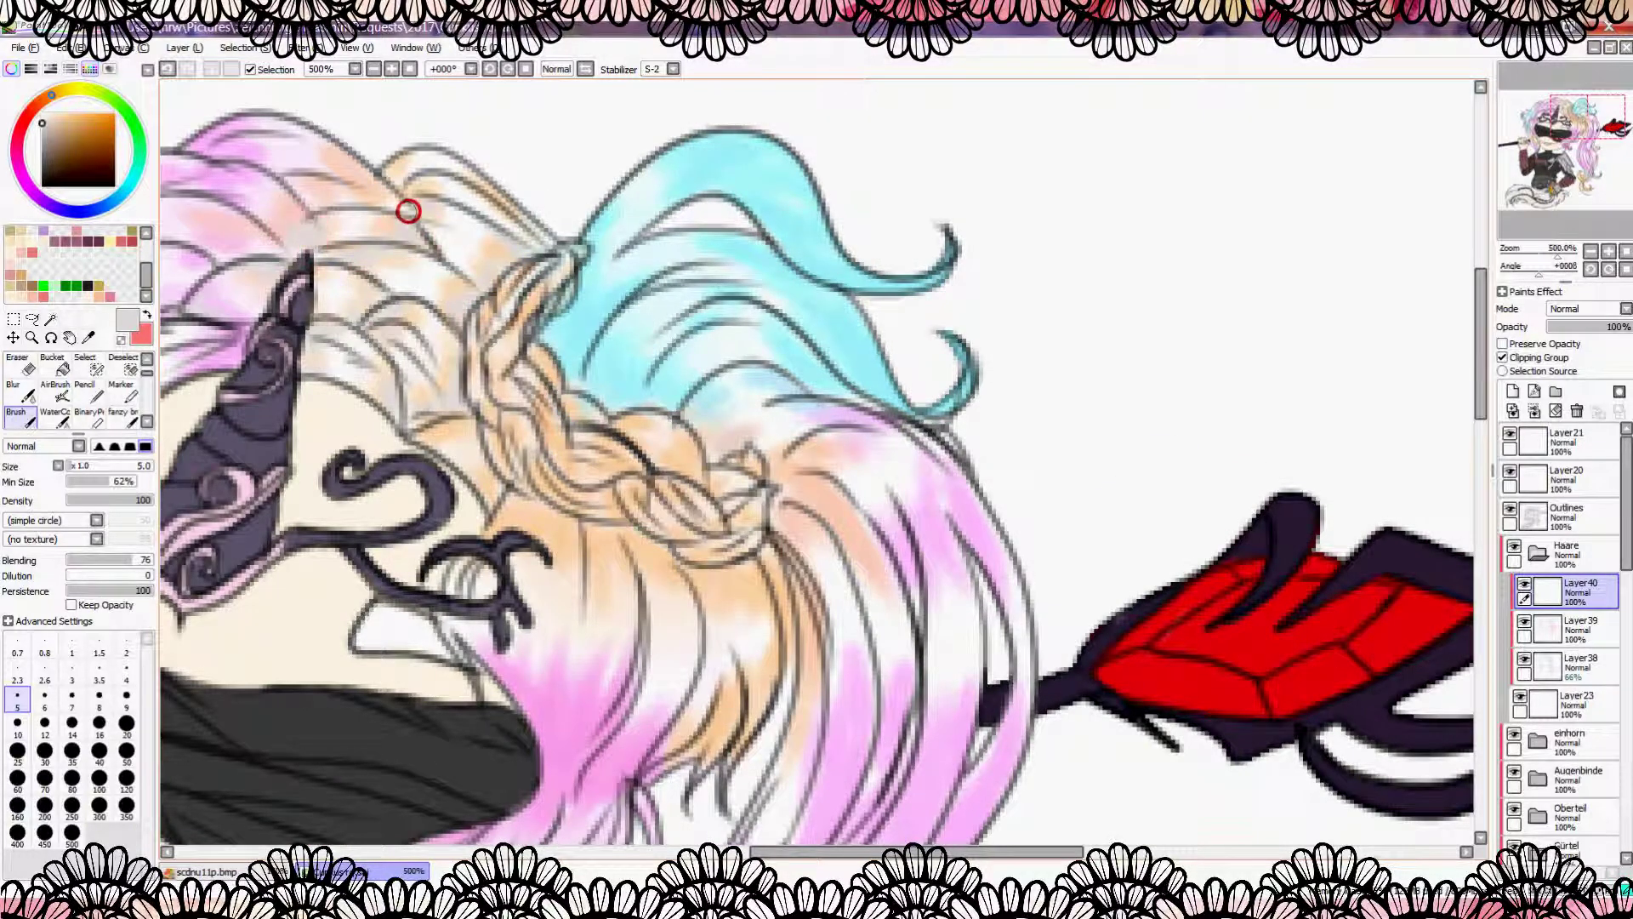
pyautogui.scroll(-5, 329, 137)
pyautogui.scroll(5, 562, 415)
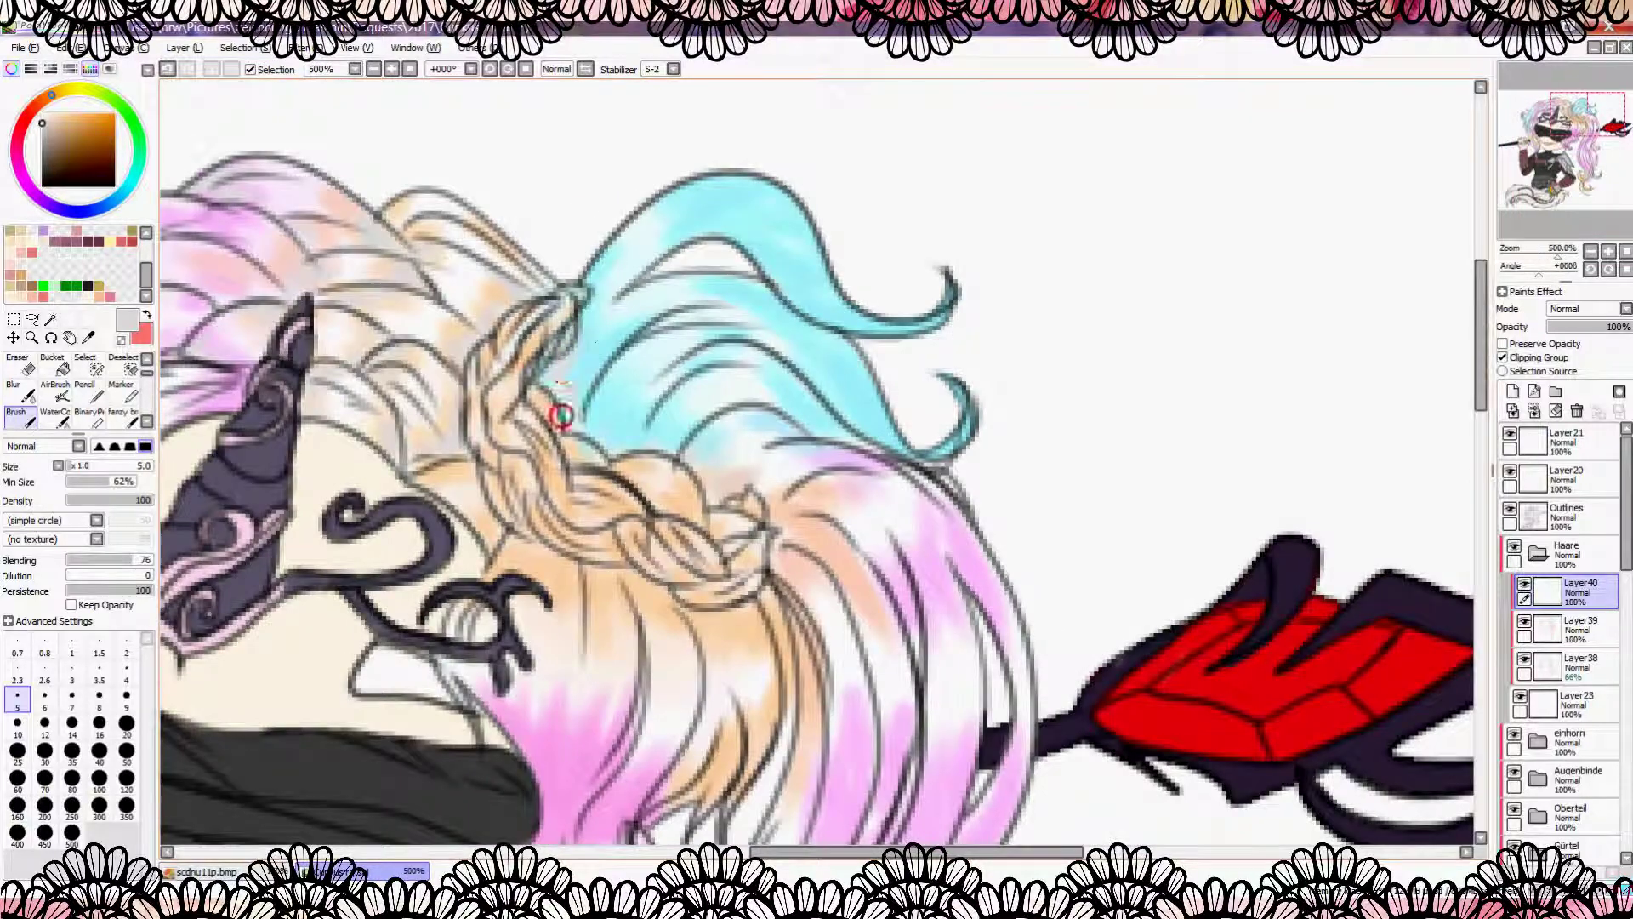
pyautogui.scroll(-5, 943, 300)
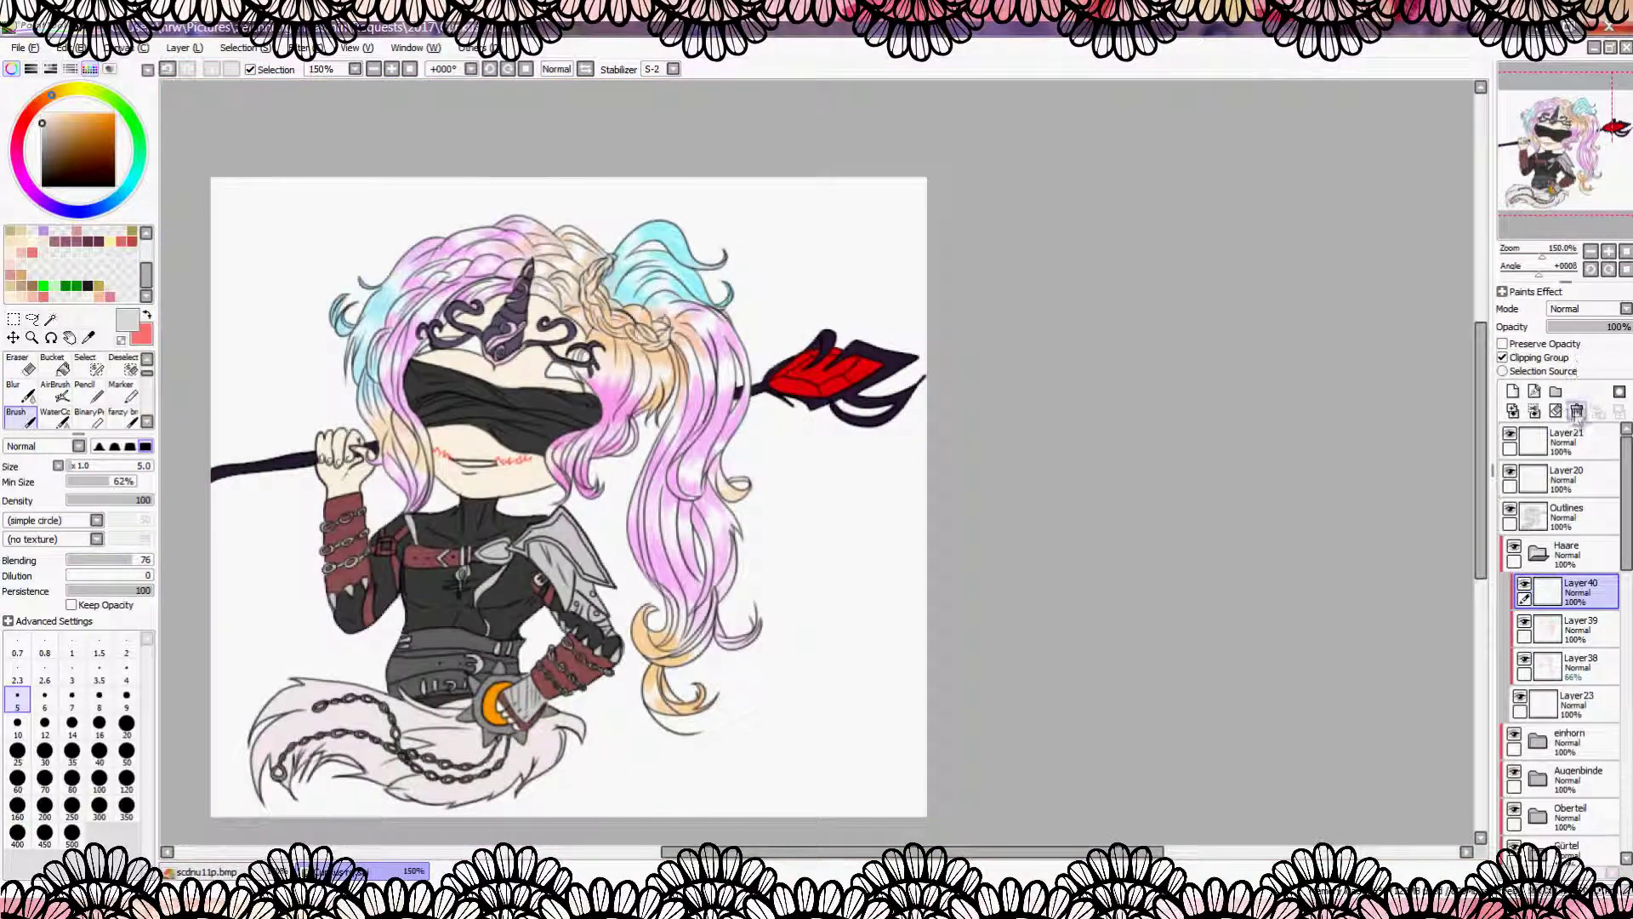
# Step: Reduce Layer39's opacity to 58% and make Layer40 the active layer
pyautogui.click(1580, 627)
pyautogui.click(1593, 329)
pyautogui.click(1581, 590)
# Step: Paint brighter cyan shading on the ponytail's top locks and the outer strands on the opposite side of the head
pyautogui.scroll(5, 660, 207)
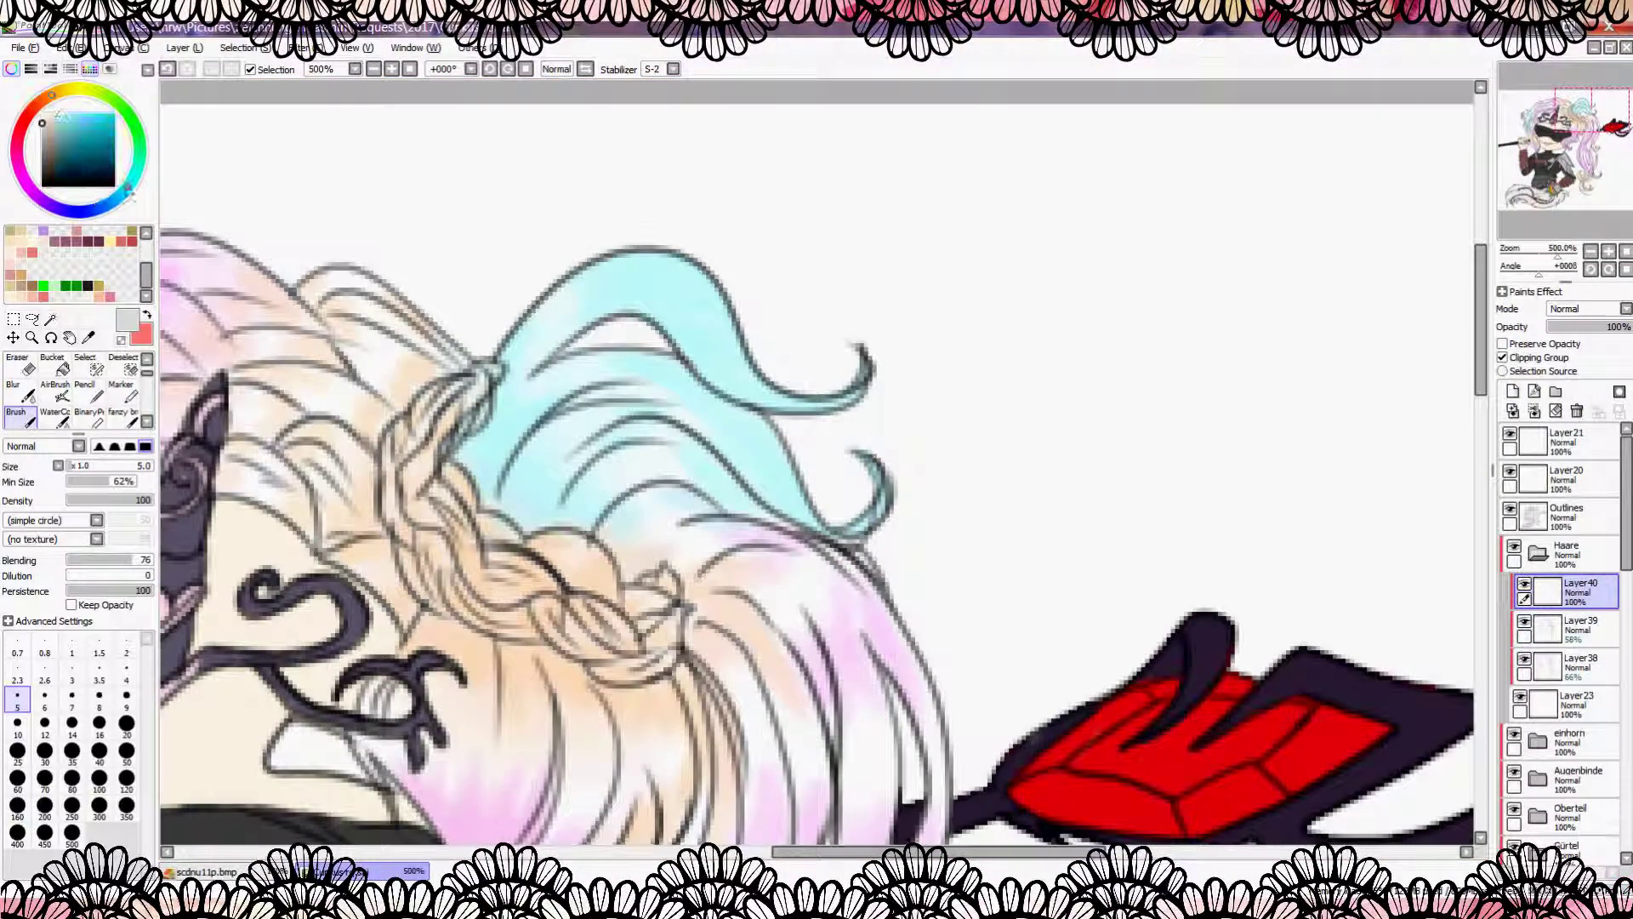
pyautogui.moveTo(766, 402); pyautogui.dragTo(836, 387)
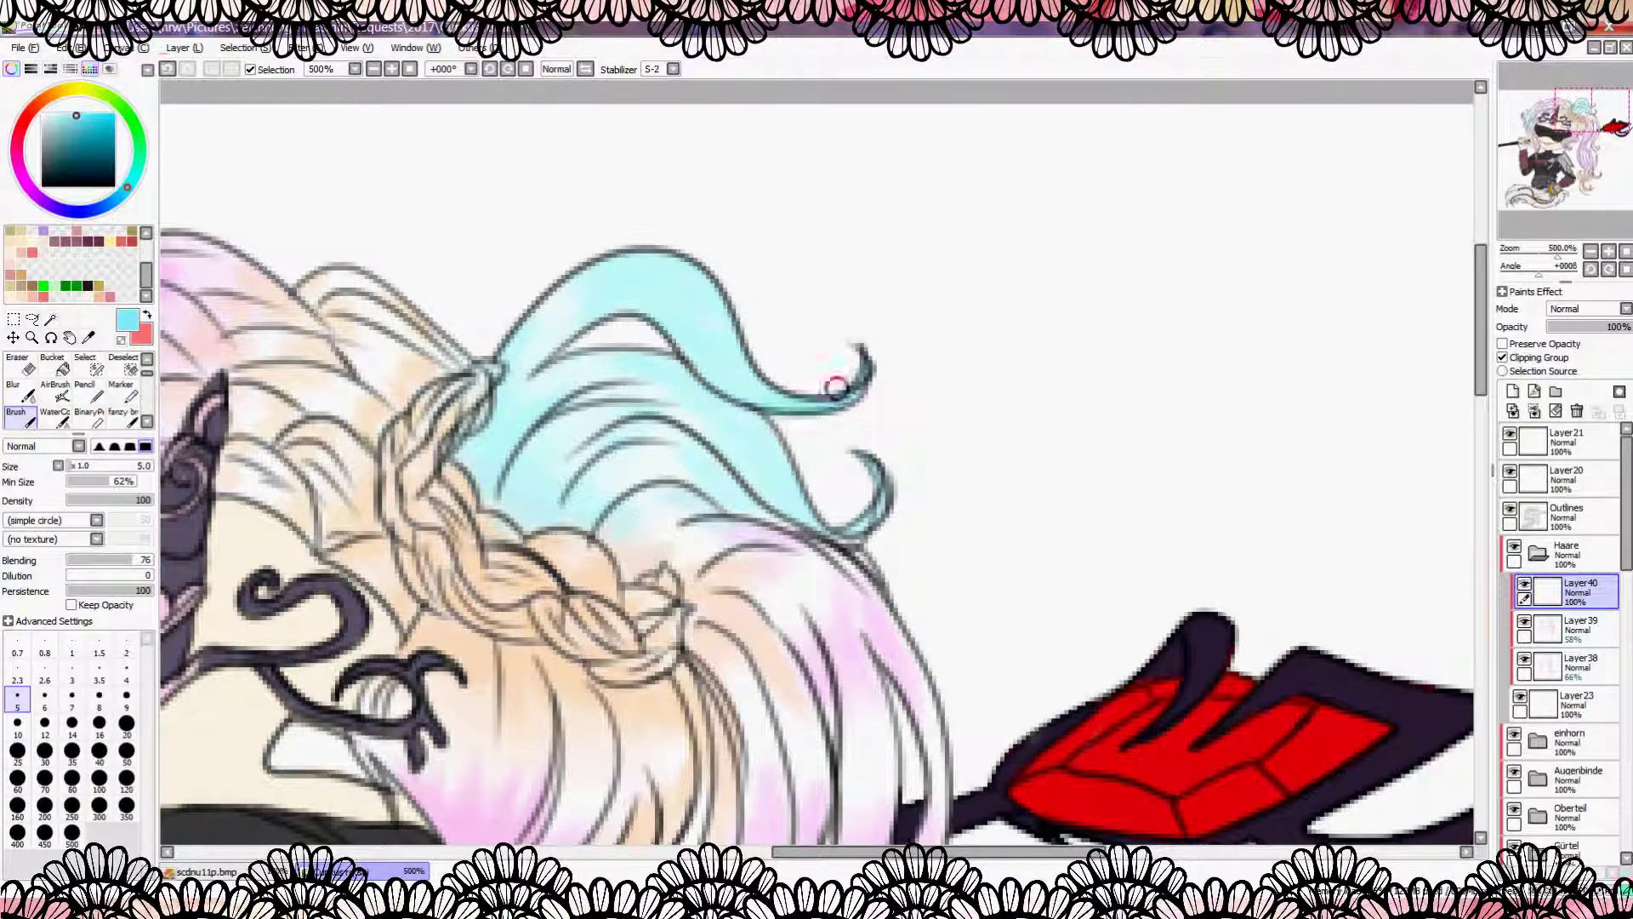
pyautogui.moveTo(590, 278); pyautogui.dragTo(618, 292)
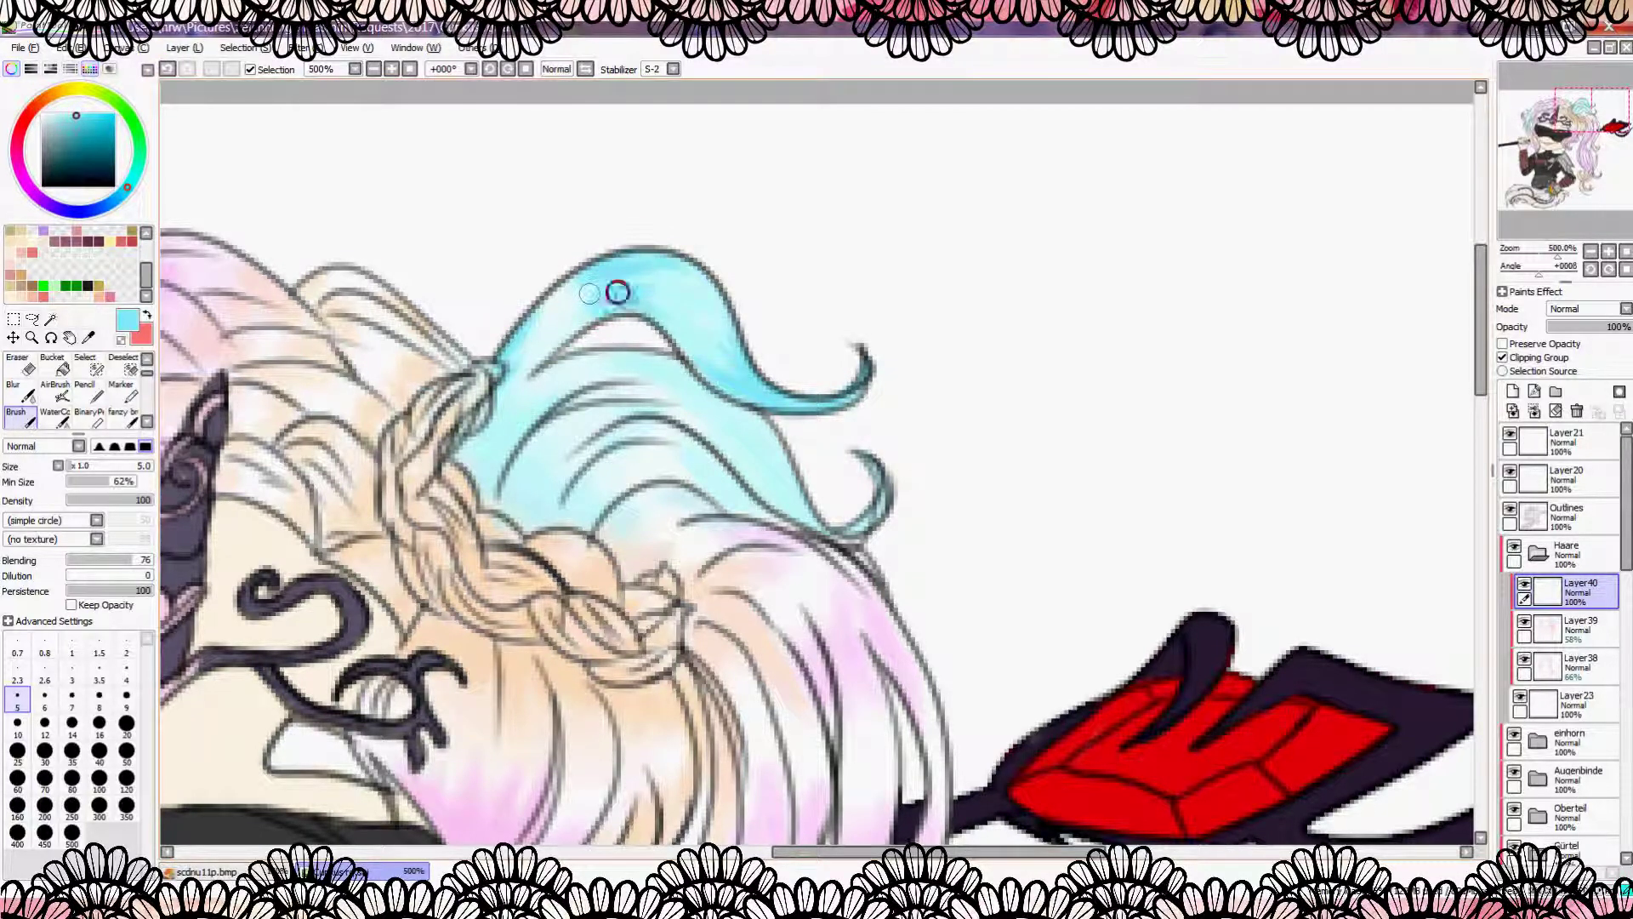
pyautogui.moveTo(465, 476)
pyautogui.mouseDown()
pyautogui.moveTo(868, 456)
pyautogui.moveTo(787, 478)
pyautogui.moveTo(649, 346)
pyautogui.moveTo(738, 460)
pyautogui.moveTo(536, 498)
pyautogui.moveTo(830, 515)
pyautogui.moveTo(700, 534)
pyautogui.mouseUp()
pyautogui.scroll(-5, 619, 539)
pyautogui.scroll(5, 566, 354)
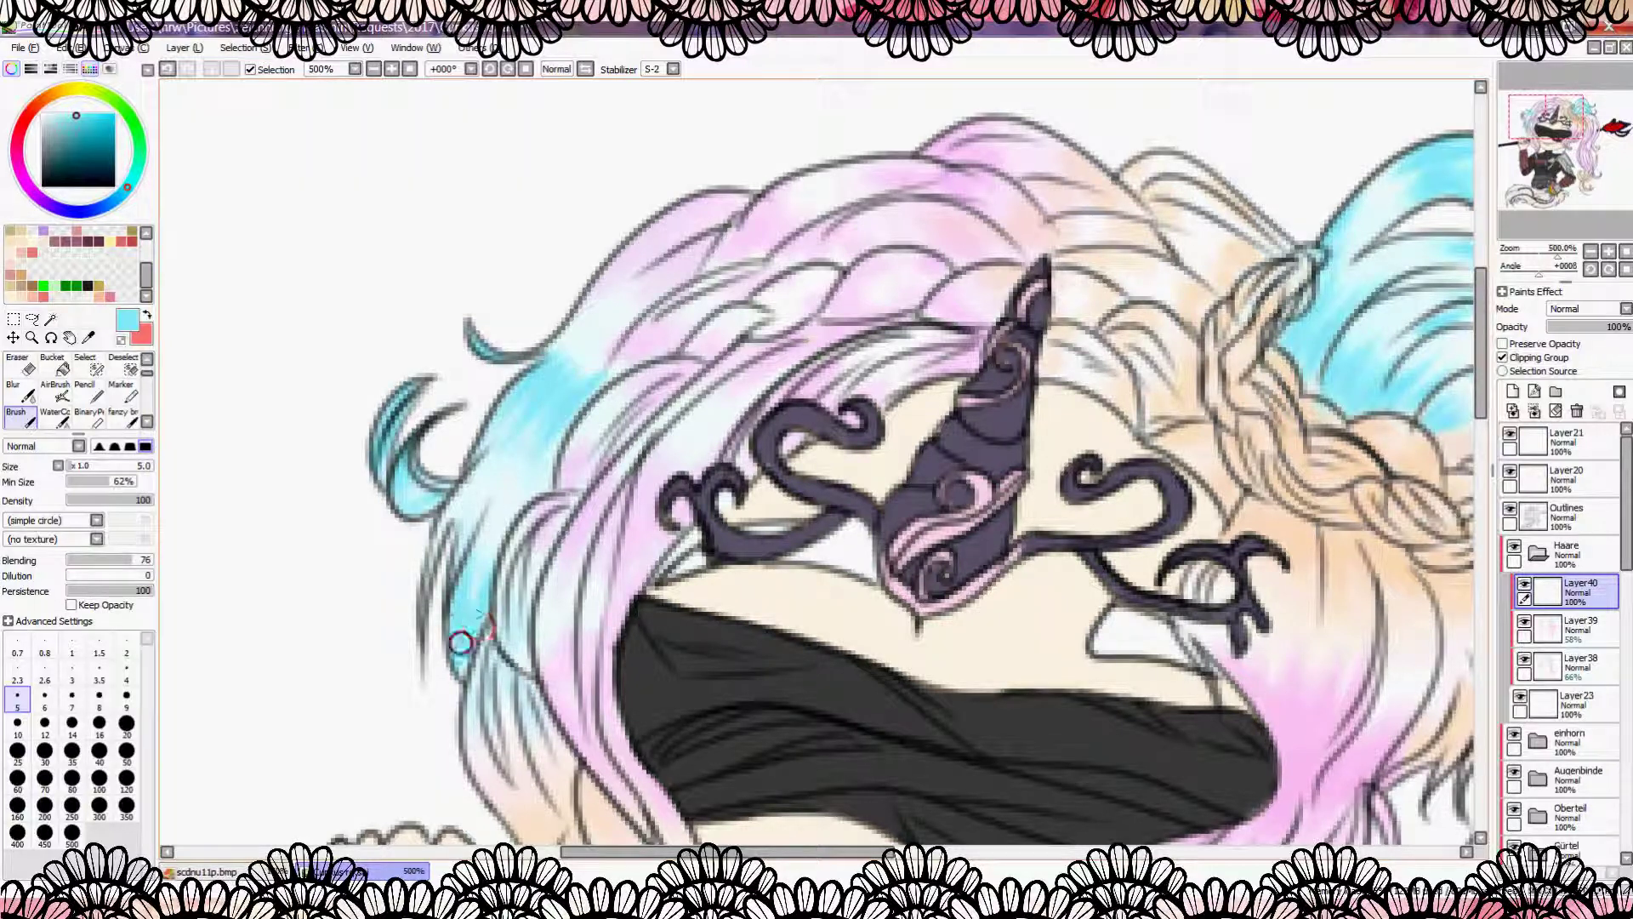
pyautogui.scroll(-3, 454, 545)
# Step: Paint yellow accents near the braid's lower end and deeper orange shading along the whole braid
pyautogui.scroll(2, 721, 460)
pyautogui.keyDown('alt'); pyautogui.click(721, 460); pyautogui.keyUp('alt')
pyautogui.scroll(2, 722, 459)
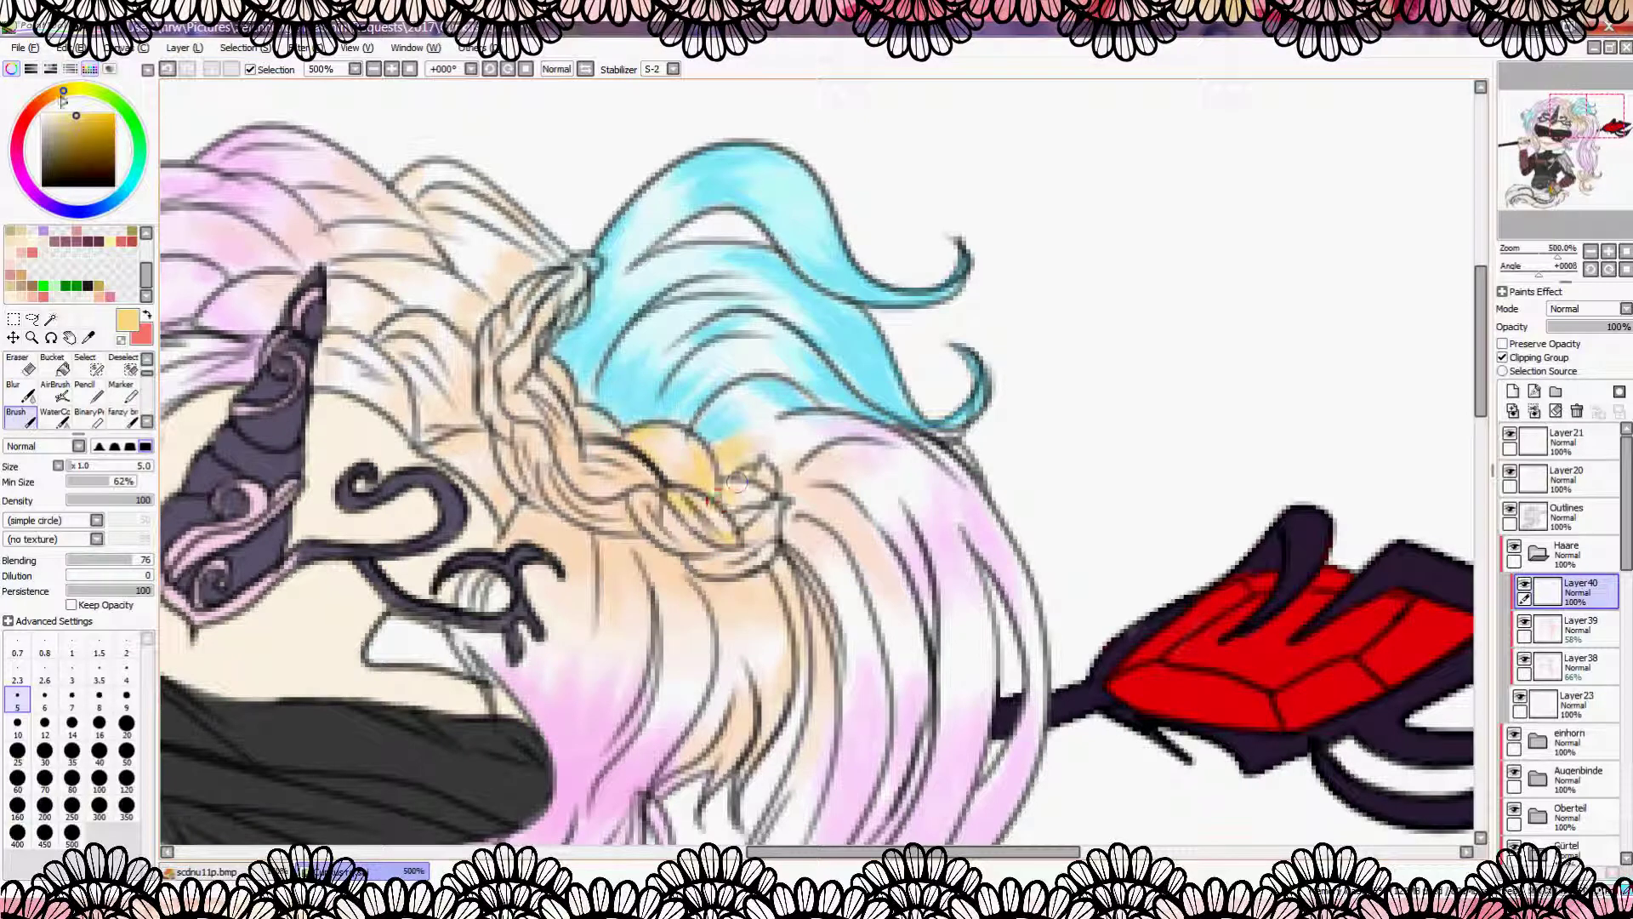
pyautogui.keyDown('alt'); pyautogui.click(737, 483); pyautogui.keyUp('alt')
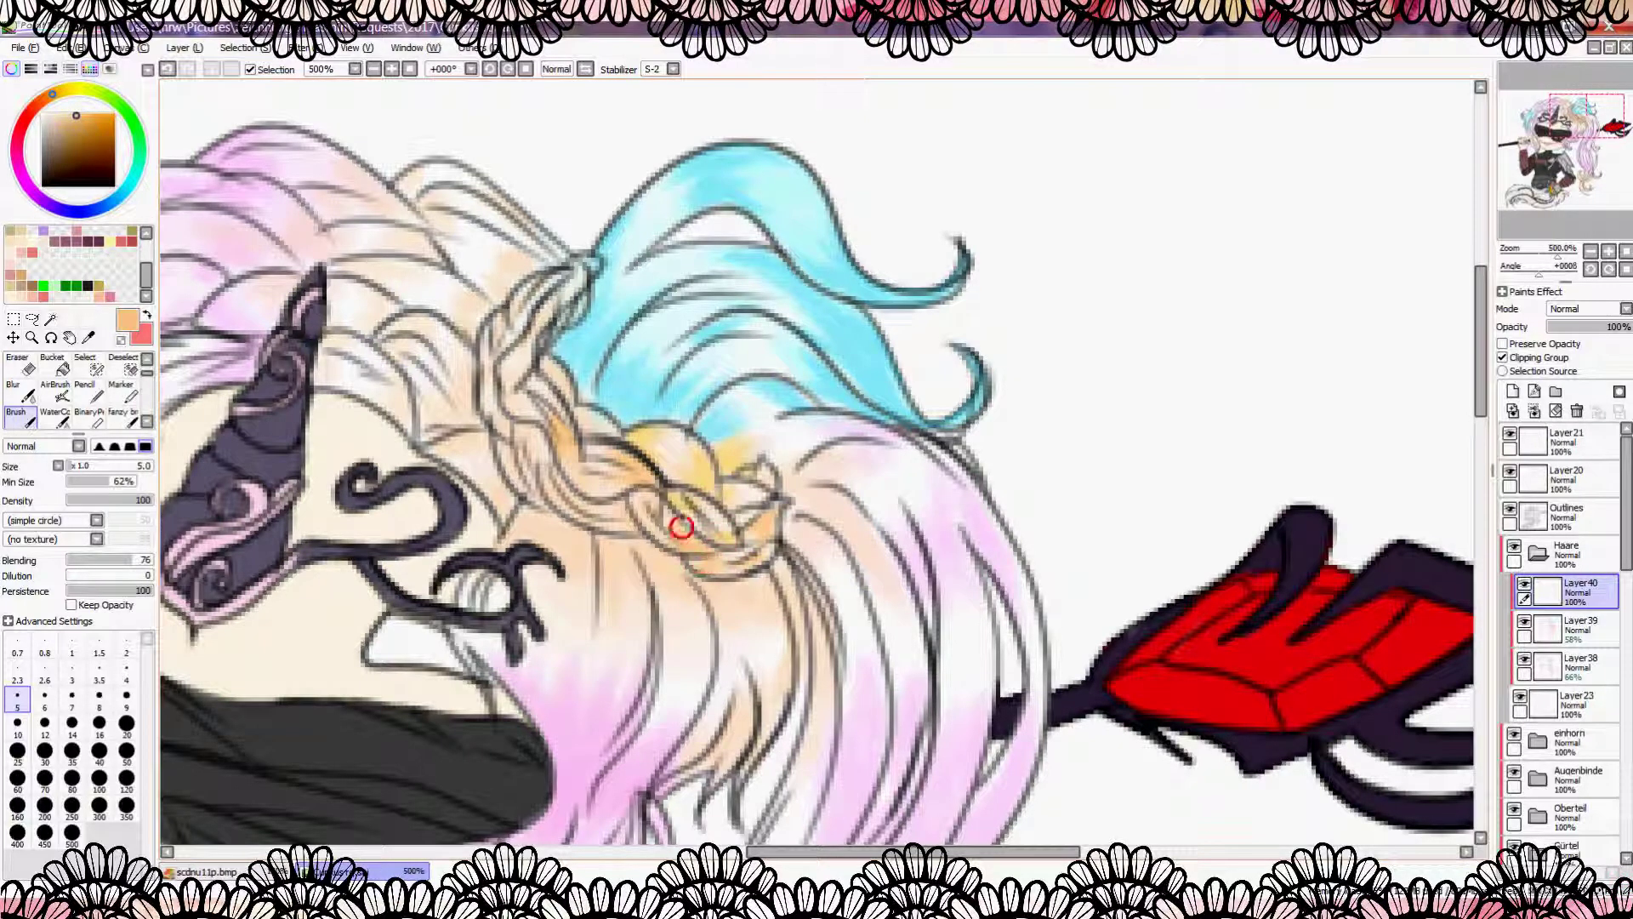
pyautogui.moveTo(538, 276); pyautogui.dragTo(521, 396)
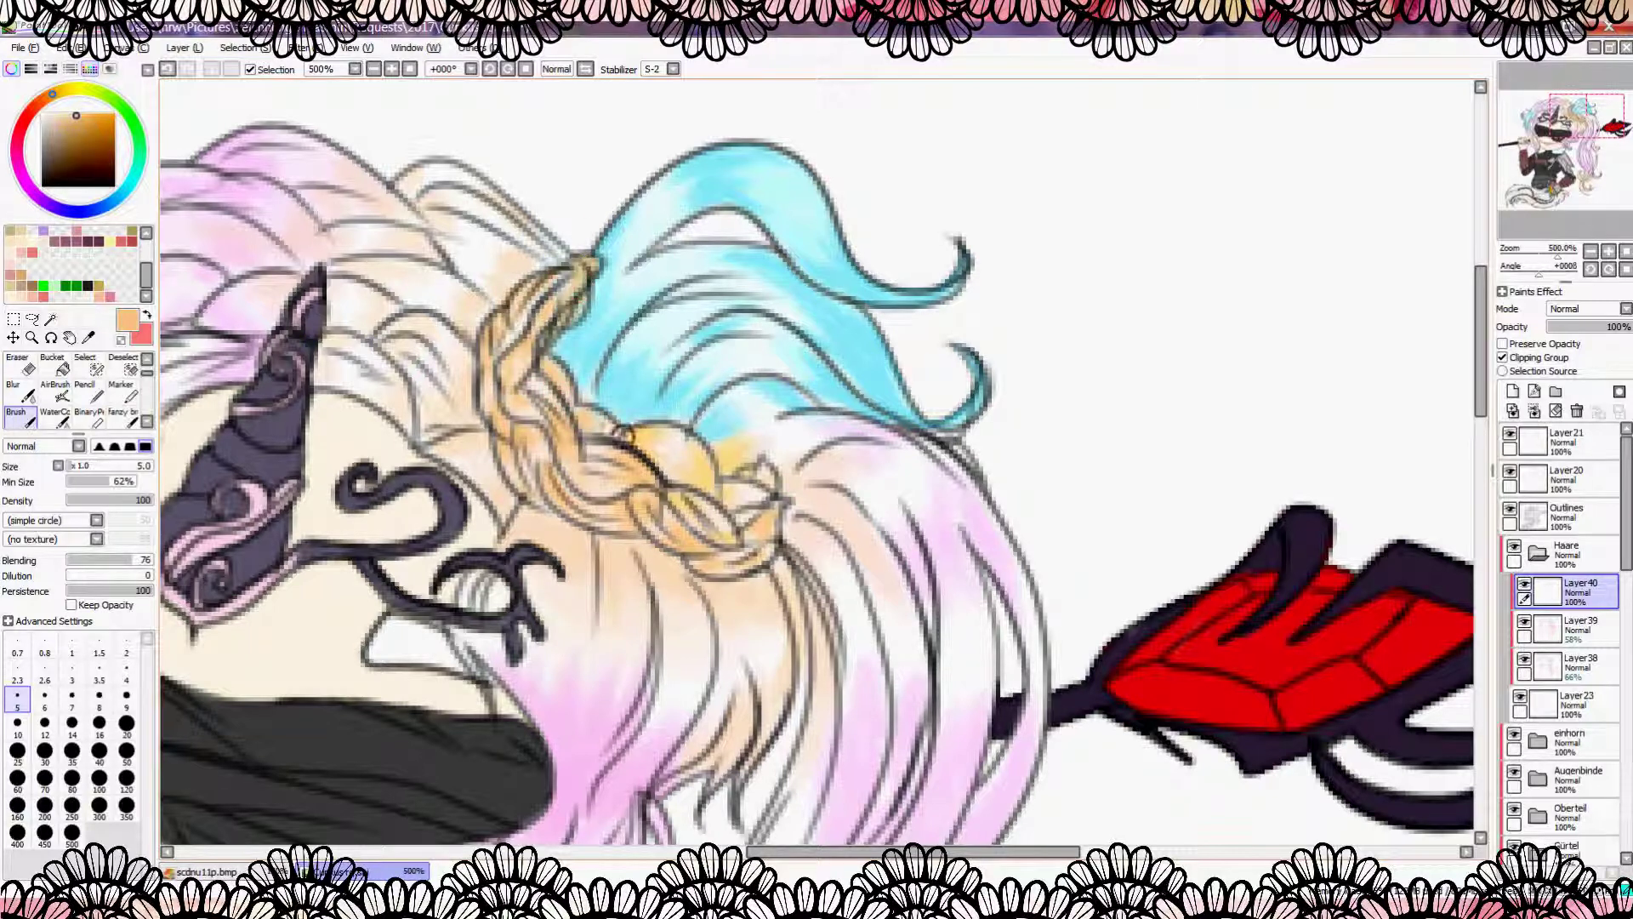
pyautogui.scroll(-6, 574, 324)
# Step: Deepen the orange of the hair around and below the braid and of the strands at the ponytail's root
pyautogui.scroll(6, 584, 389)
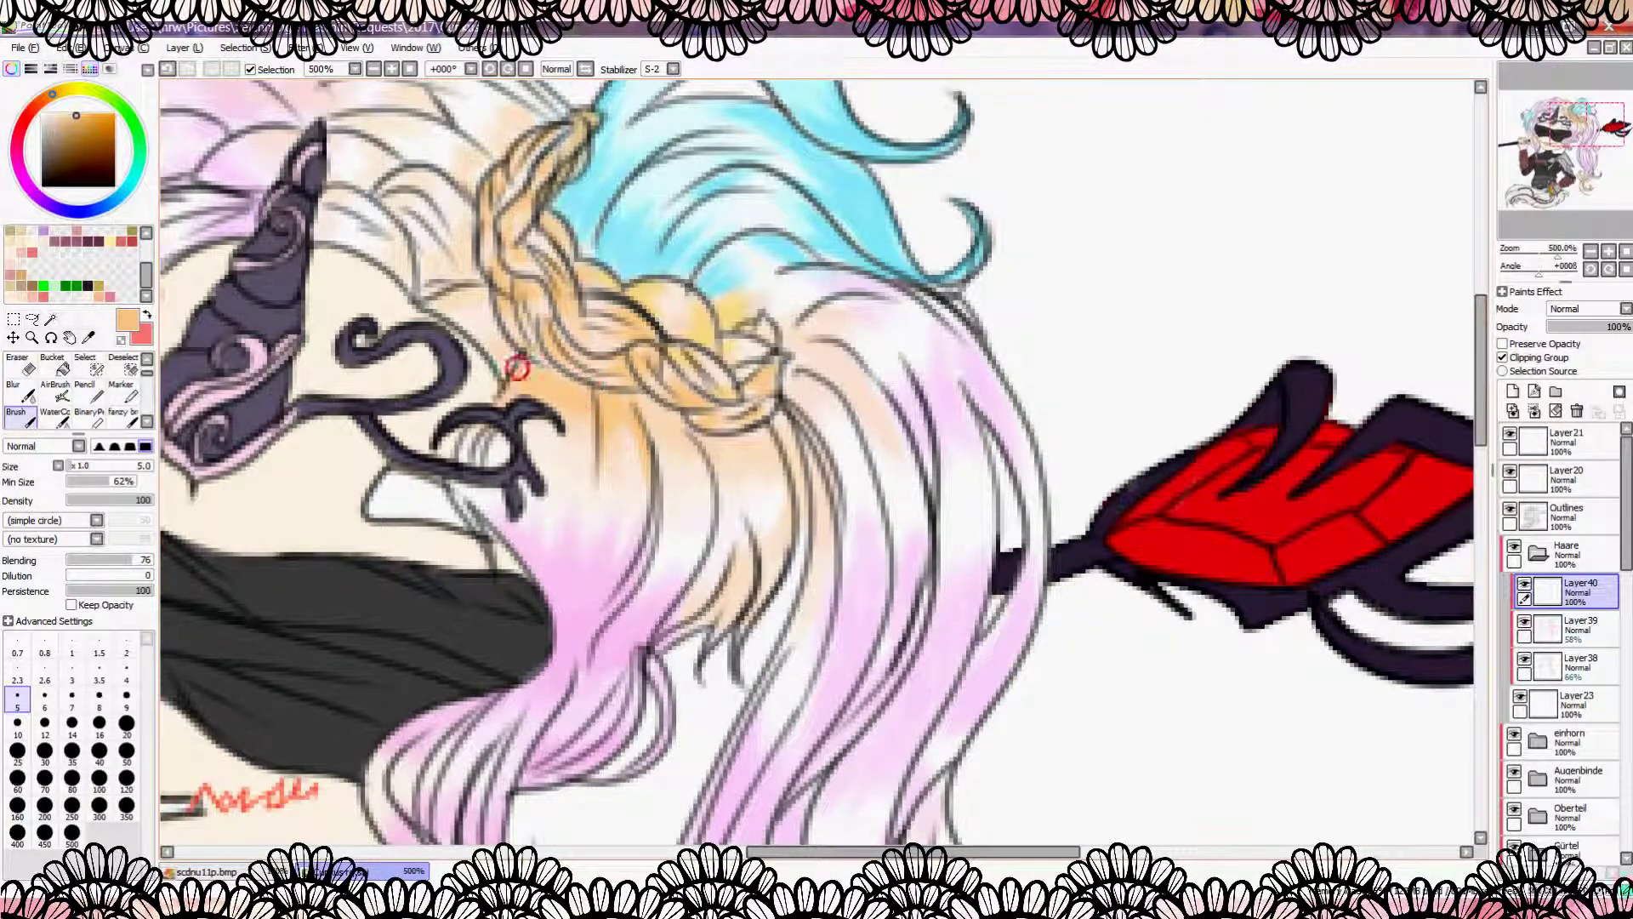
pyautogui.moveTo(543, 377)
pyautogui.mouseDown()
pyautogui.moveTo(501, 370)
pyautogui.moveTo(434, 300)
pyautogui.moveTo(451, 300)
pyautogui.moveTo(450, 267)
pyautogui.moveTo(393, 187)
pyautogui.moveTo(468, 225)
pyautogui.mouseUp()
pyautogui.scroll(-6, 468, 225)
pyautogui.scroll(5, 584, 437)
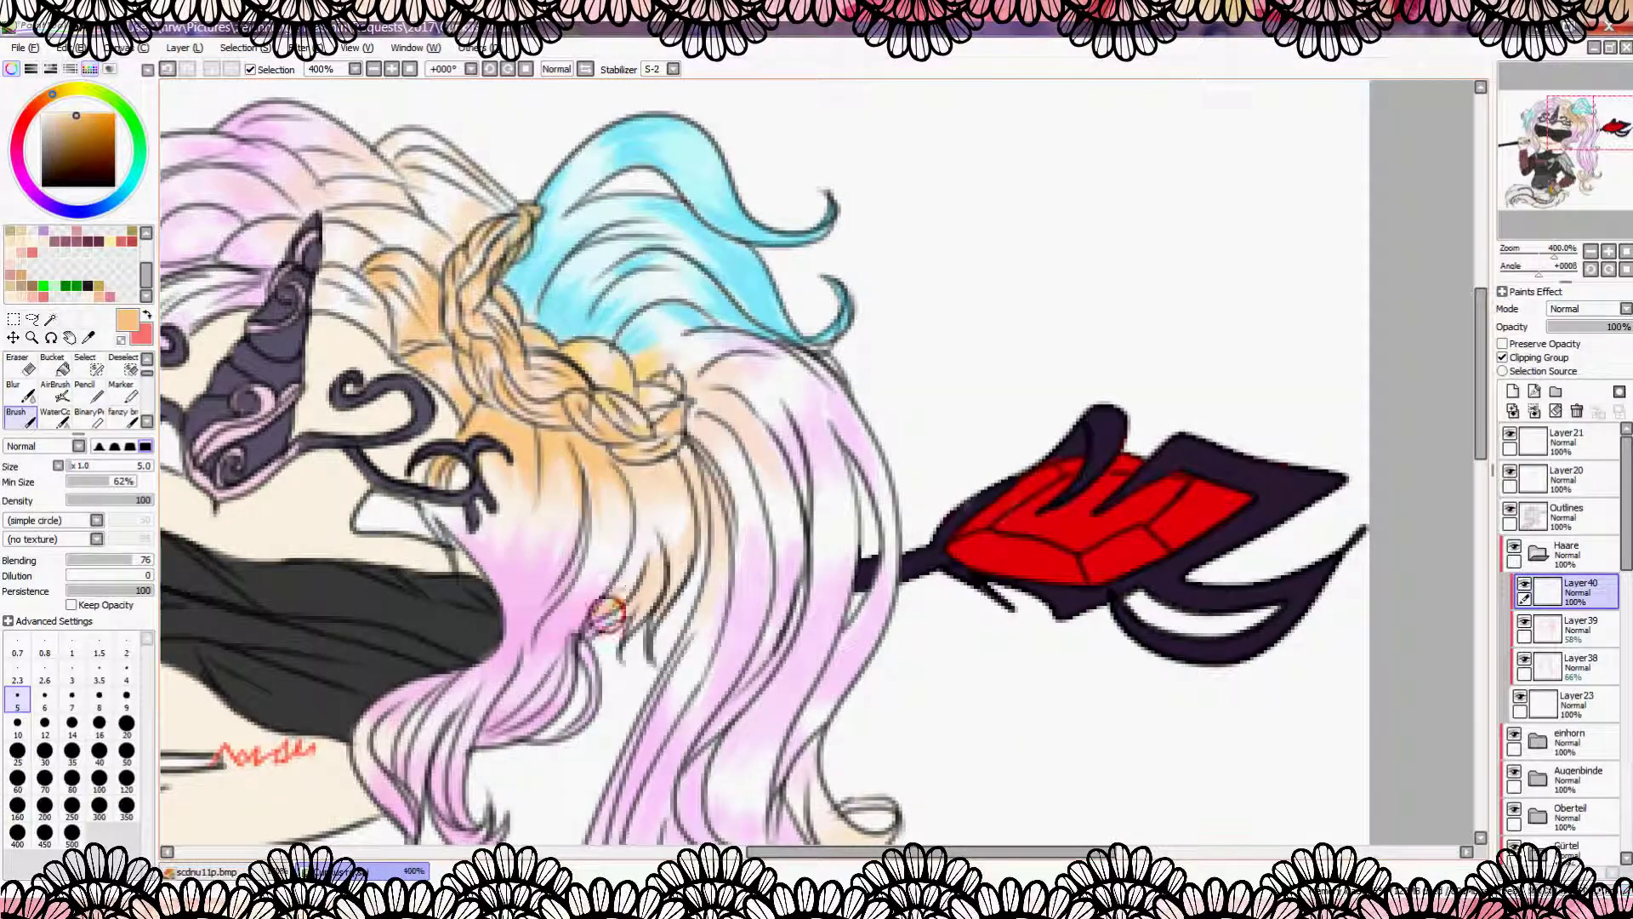
pyautogui.moveTo(672, 462)
pyautogui.mouseDown()
pyautogui.moveTo(656, 621)
pyautogui.moveTo(693, 467)
pyautogui.moveTo(711, 652)
pyautogui.mouseUp()
pyautogui.scroll(1, 711, 651)
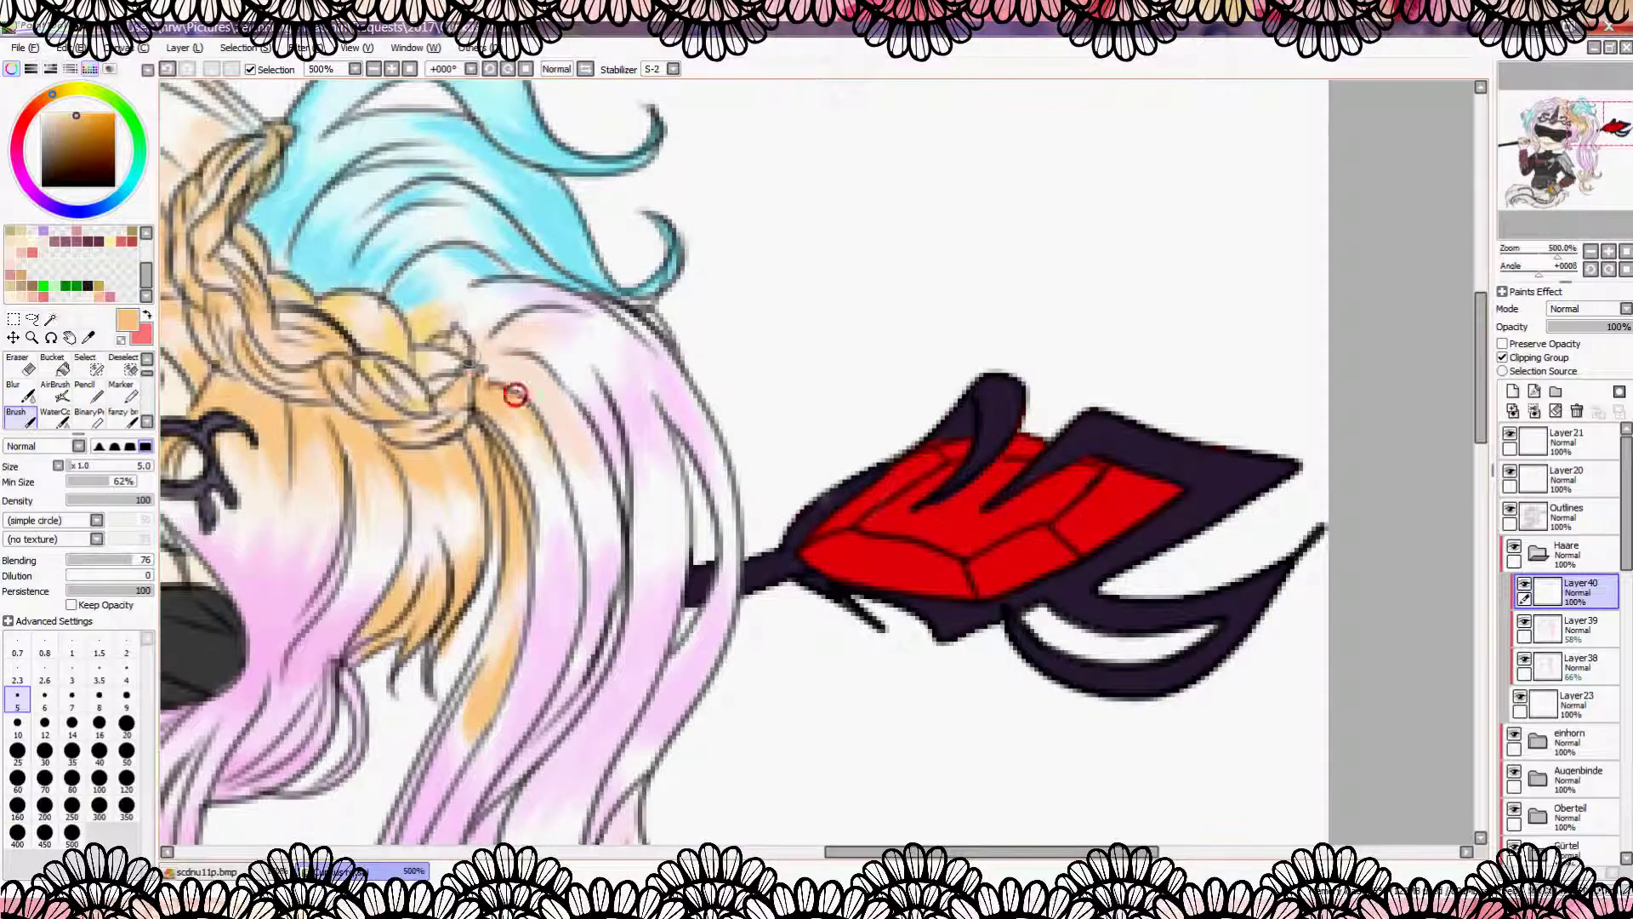
pyautogui.scroll(-1, 510, 335)
# Step: Shade the ponytail's curled tips with deeper orange
pyautogui.moveTo(616, 506)
pyautogui.mouseDown()
pyautogui.moveTo(664, 540)
pyautogui.moveTo(606, 562)
pyautogui.moveTo(732, 94)
pyautogui.mouseUp()
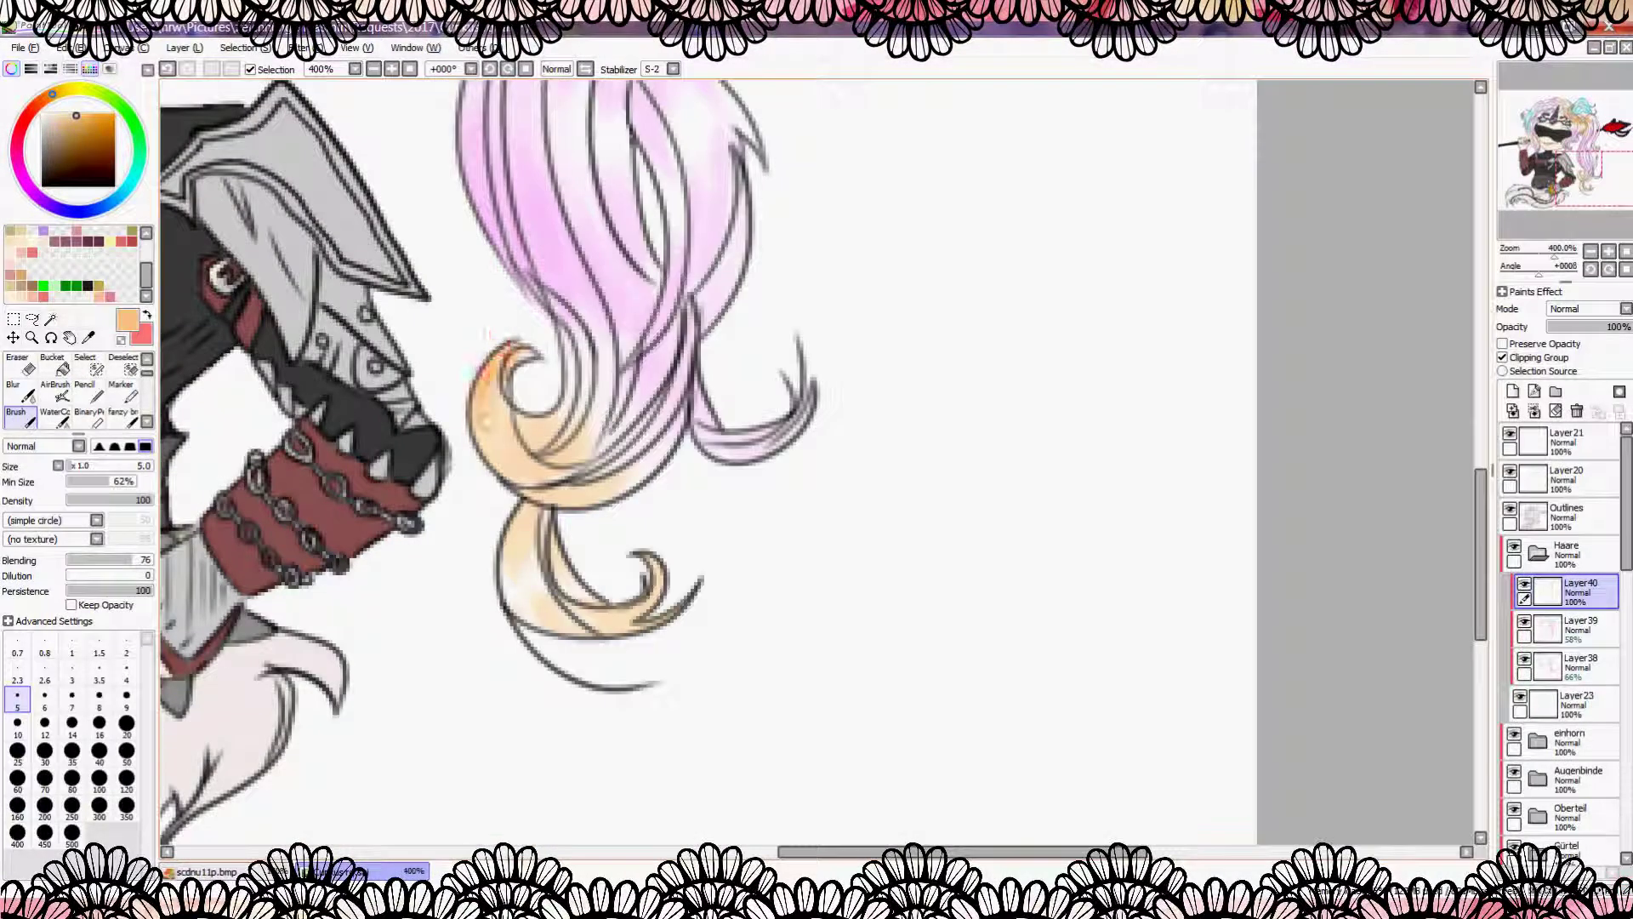
pyautogui.moveTo(532, 444); pyautogui.dragTo(612, 490)
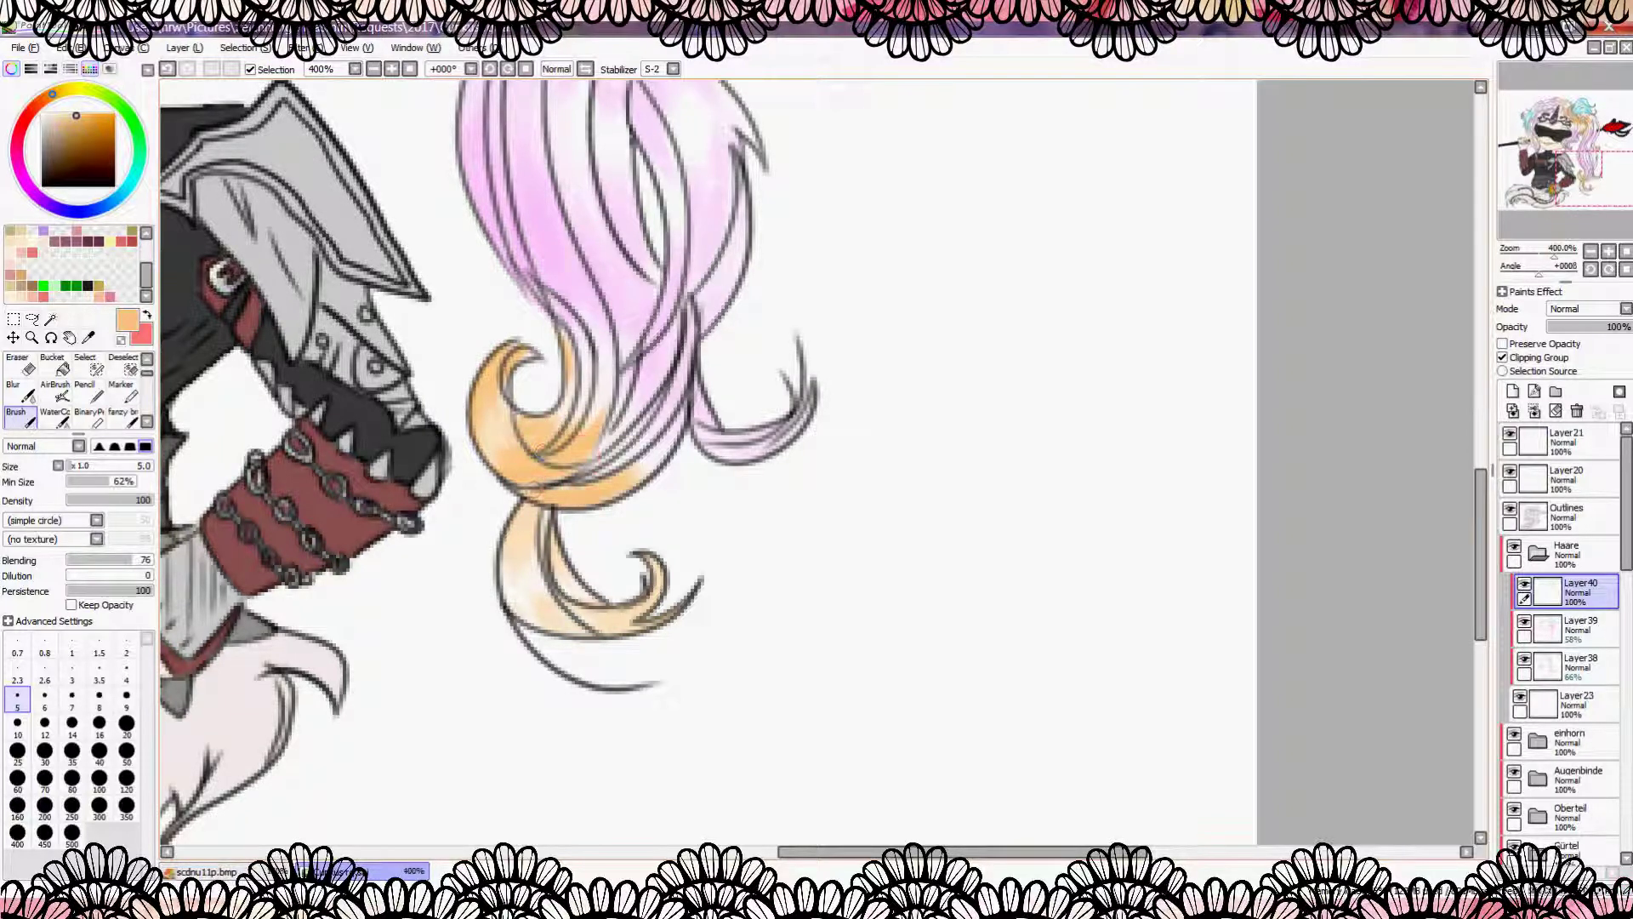
pyautogui.scroll(-3, 647, 595)
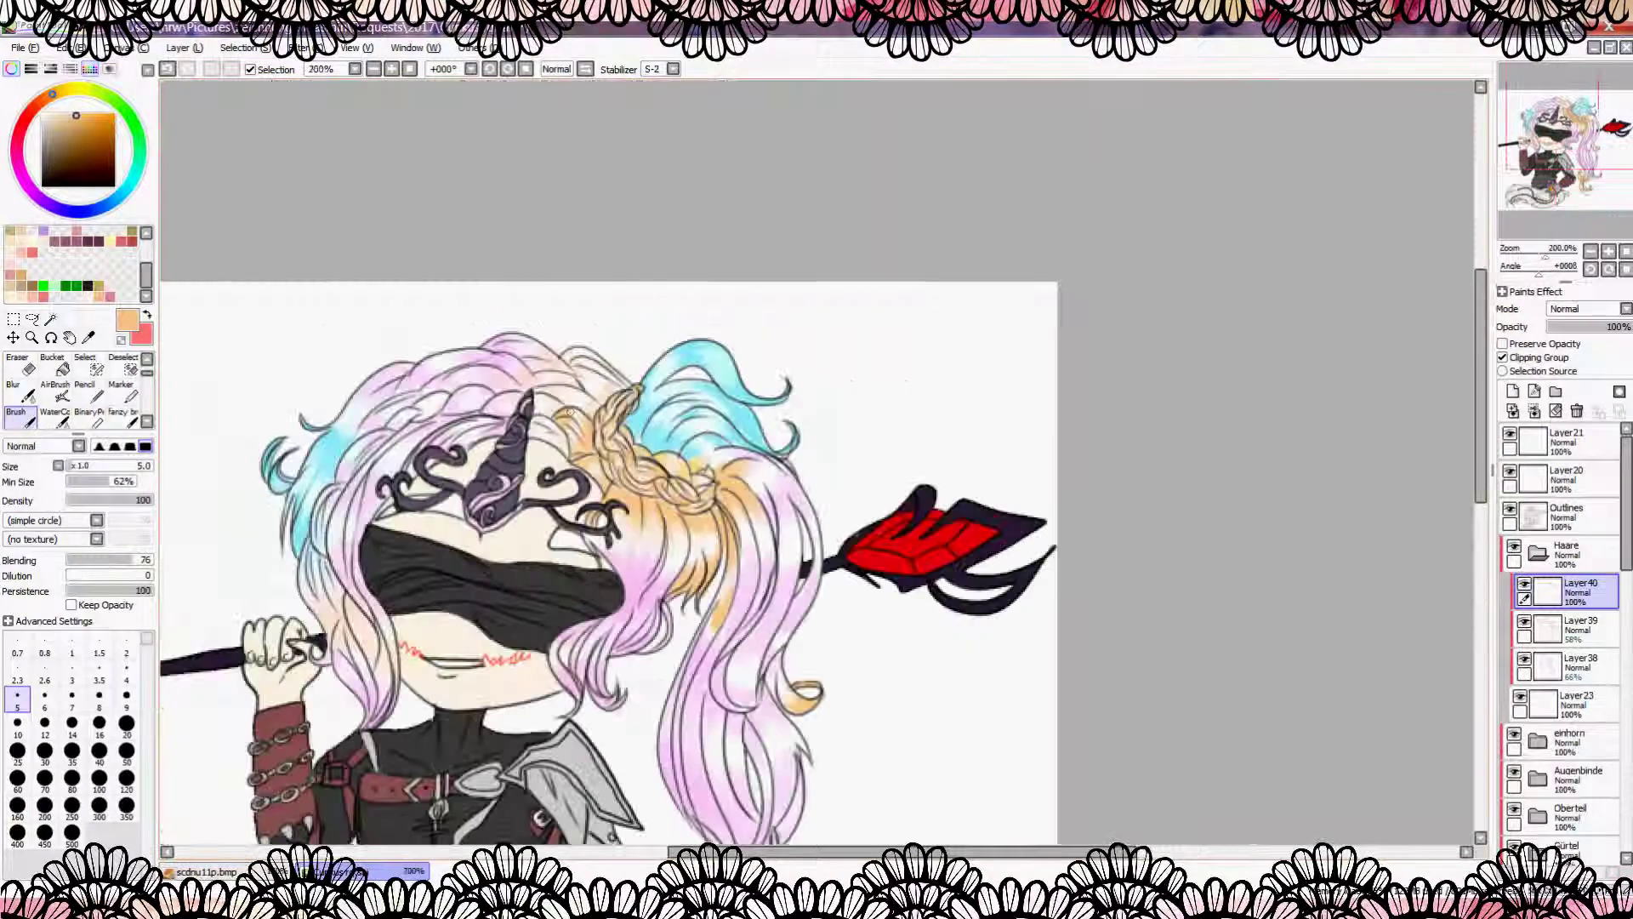
# Step: Deepen the orange shading in the crown hair between the horn and the braid
pyautogui.scroll(3, 647, 400)
pyautogui.moveTo(511, 366)
pyautogui.mouseDown()
pyautogui.moveTo(536, 411)
pyautogui.moveTo(521, 393)
pyautogui.mouseUp()
pyautogui.moveTo(430, 366)
pyautogui.mouseDown()
pyautogui.moveTo(449, 335)
pyautogui.moveTo(593, 346)
pyautogui.moveTo(584, 313)
pyautogui.moveTo(714, 357)
pyautogui.moveTo(594, 328)
pyautogui.moveTo(687, 375)
pyautogui.moveTo(734, 342)
pyautogui.moveTo(547, 261)
pyautogui.moveTo(577, 313)
pyautogui.moveTo(486, 309)
pyautogui.moveTo(545, 281)
pyautogui.mouseUp()
pyautogui.scroll(-1, 596, 272)
pyautogui.scroll(-5, 544, 281)
pyautogui.scroll(5, 365, 332)
# Step: Paint bright violet-pink shading in the side lock below the braid and in the upper ponytail strands
pyautogui.moveTo(387, 348)
pyautogui.mouseDown()
pyautogui.moveTo(404, 321)
pyautogui.moveTo(413, 272)
pyautogui.moveTo(486, 412)
pyautogui.moveTo(544, 465)
pyautogui.moveTo(541, 596)
pyautogui.moveTo(550, 584)
pyautogui.moveTo(546, 568)
pyautogui.moveTo(468, 753)
pyautogui.moveTo(415, 711)
pyautogui.moveTo(459, 770)
pyautogui.moveTo(506, 695)
pyautogui.moveTo(625, 627)
pyautogui.moveTo(604, 542)
pyautogui.moveTo(561, 607)
pyautogui.mouseUp()
pyautogui.scroll(-5, 540, 491)
pyautogui.scroll(4, 545, 511)
pyautogui.scroll(-5, 561, 606)
pyautogui.scroll(4, 659, 279)
pyautogui.moveTo(731, 371)
pyautogui.mouseDown()
pyautogui.moveTo(702, 357)
pyautogui.moveTo(704, 530)
pyautogui.moveTo(746, 502)
pyautogui.moveTo(688, 511)
pyautogui.moveTo(625, 553)
pyautogui.moveTo(637, 438)
pyautogui.mouseUp()
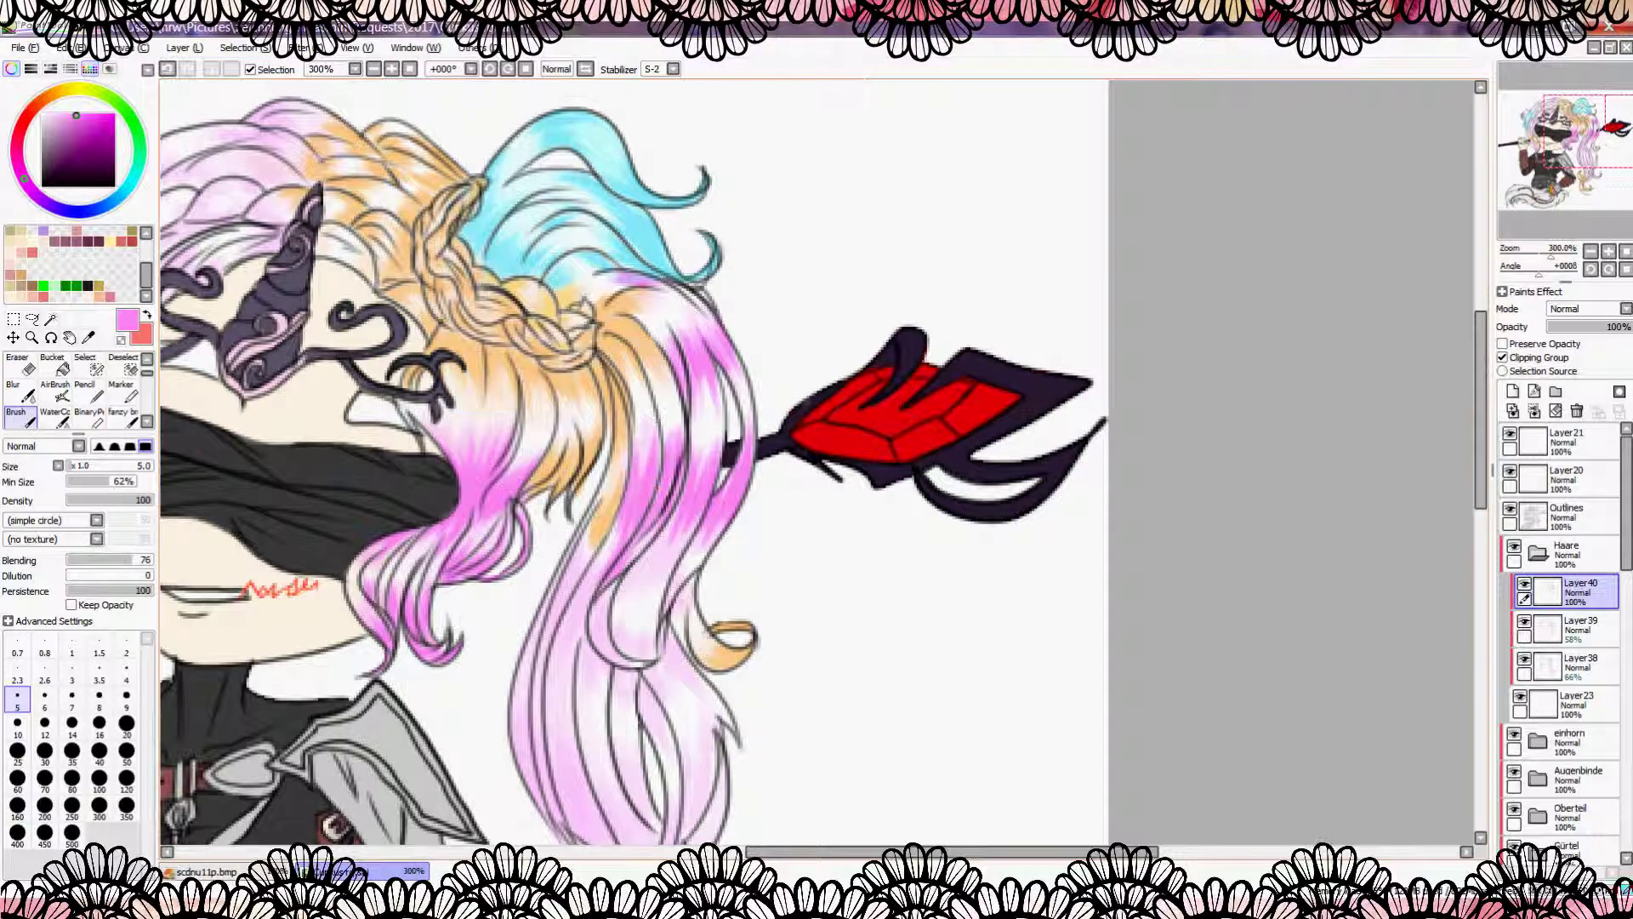
# Step: Shade the rounded lower end of the upper ponytail strand with a warmer pink
pyautogui.keyDown('alt'); pyautogui.click(691, 613); pyautogui.keyUp('alt')
pyautogui.moveTo(552, 653); pyautogui.dragTo(593, 474)
pyautogui.keyDown('alt'); pyautogui.click(607, 404); pyautogui.keyUp('alt')
pyautogui.keyDown('alt'); pyautogui.click(672, 431); pyautogui.keyUp('alt')
pyautogui.moveTo(677, 451)
pyautogui.mouseDown()
pyautogui.moveTo(698, 483)
pyautogui.moveTo(681, 442)
pyautogui.mouseUp()
pyautogui.moveTo(732, 315); pyautogui.dragTo(731, 366)
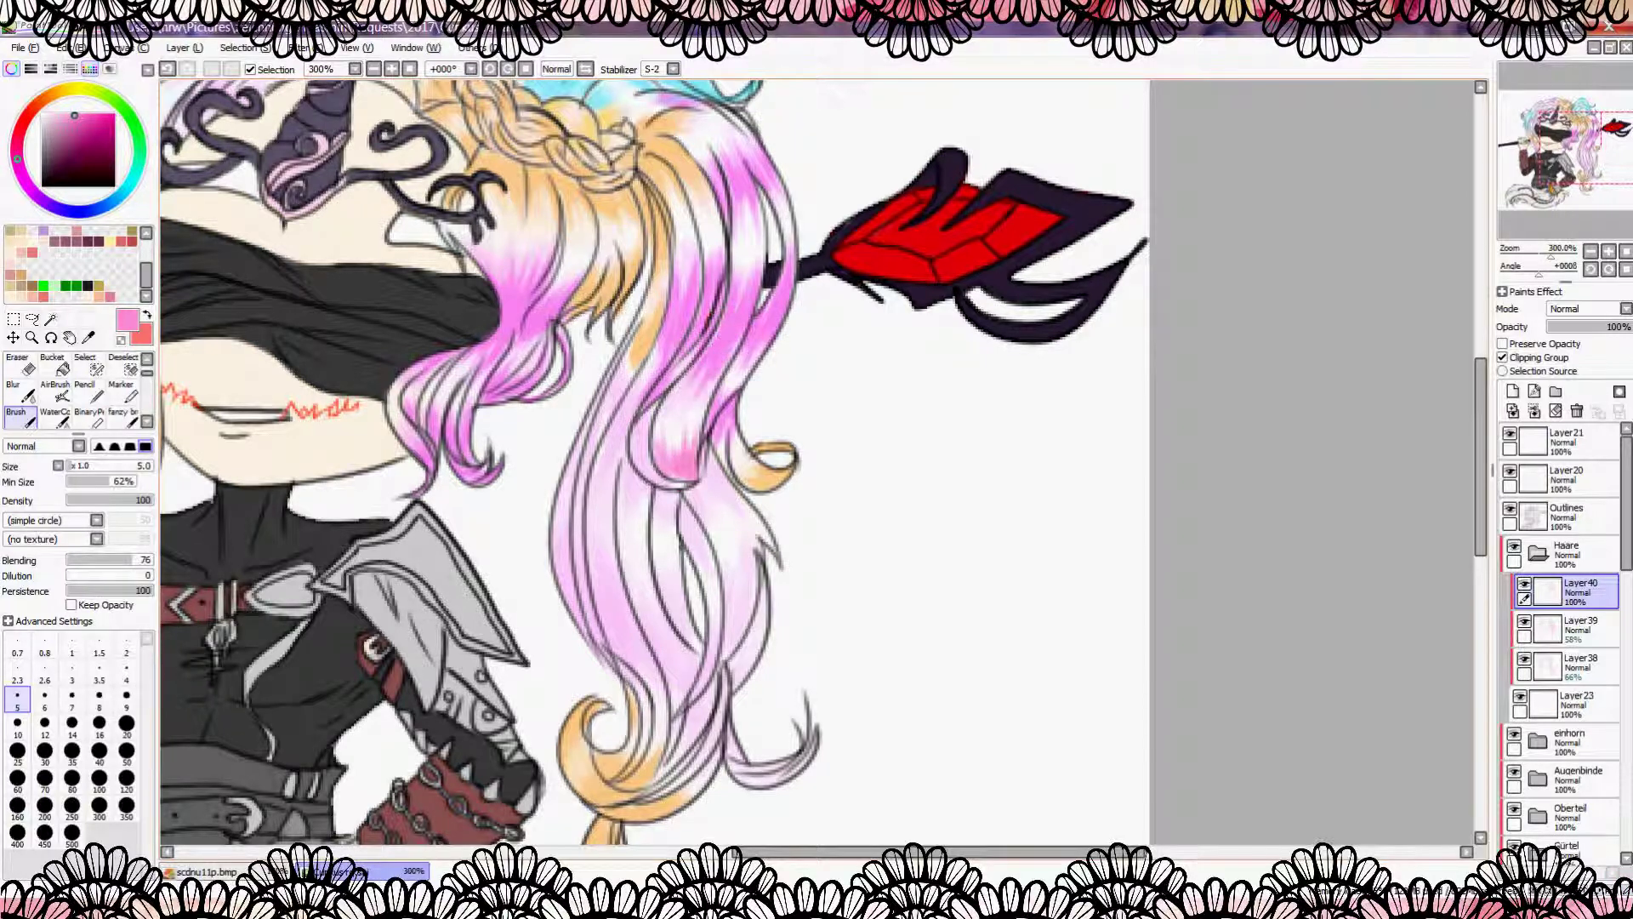
pyautogui.moveTo(612, 433); pyautogui.dragTo(616, 370)
# Step: Paint warm pink shading through the lower ponytail strands down to their pointed ends
pyautogui.moveTo(655, 255)
pyautogui.mouseDown()
pyautogui.moveTo(622, 368)
pyautogui.moveTo(673, 262)
pyautogui.moveTo(636, 327)
pyautogui.mouseUp()
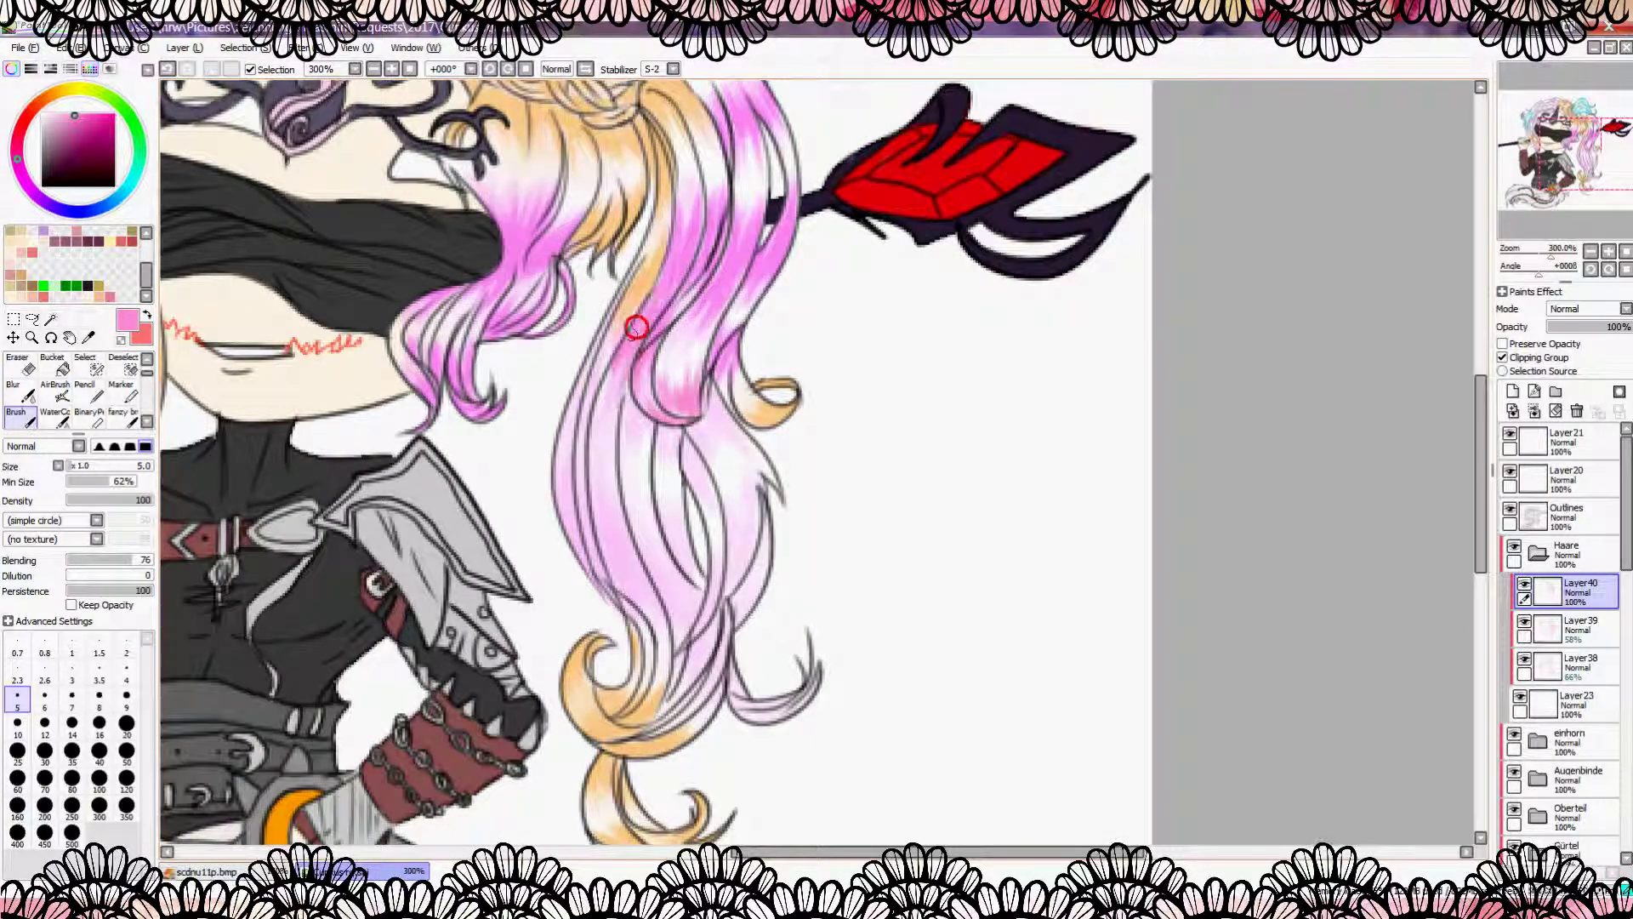
pyautogui.moveTo(610, 498)
pyautogui.mouseDown()
pyautogui.moveTo(624, 554)
pyautogui.moveTo(568, 511)
pyautogui.mouseUp()
pyautogui.moveTo(600, 357); pyautogui.dragTo(570, 527)
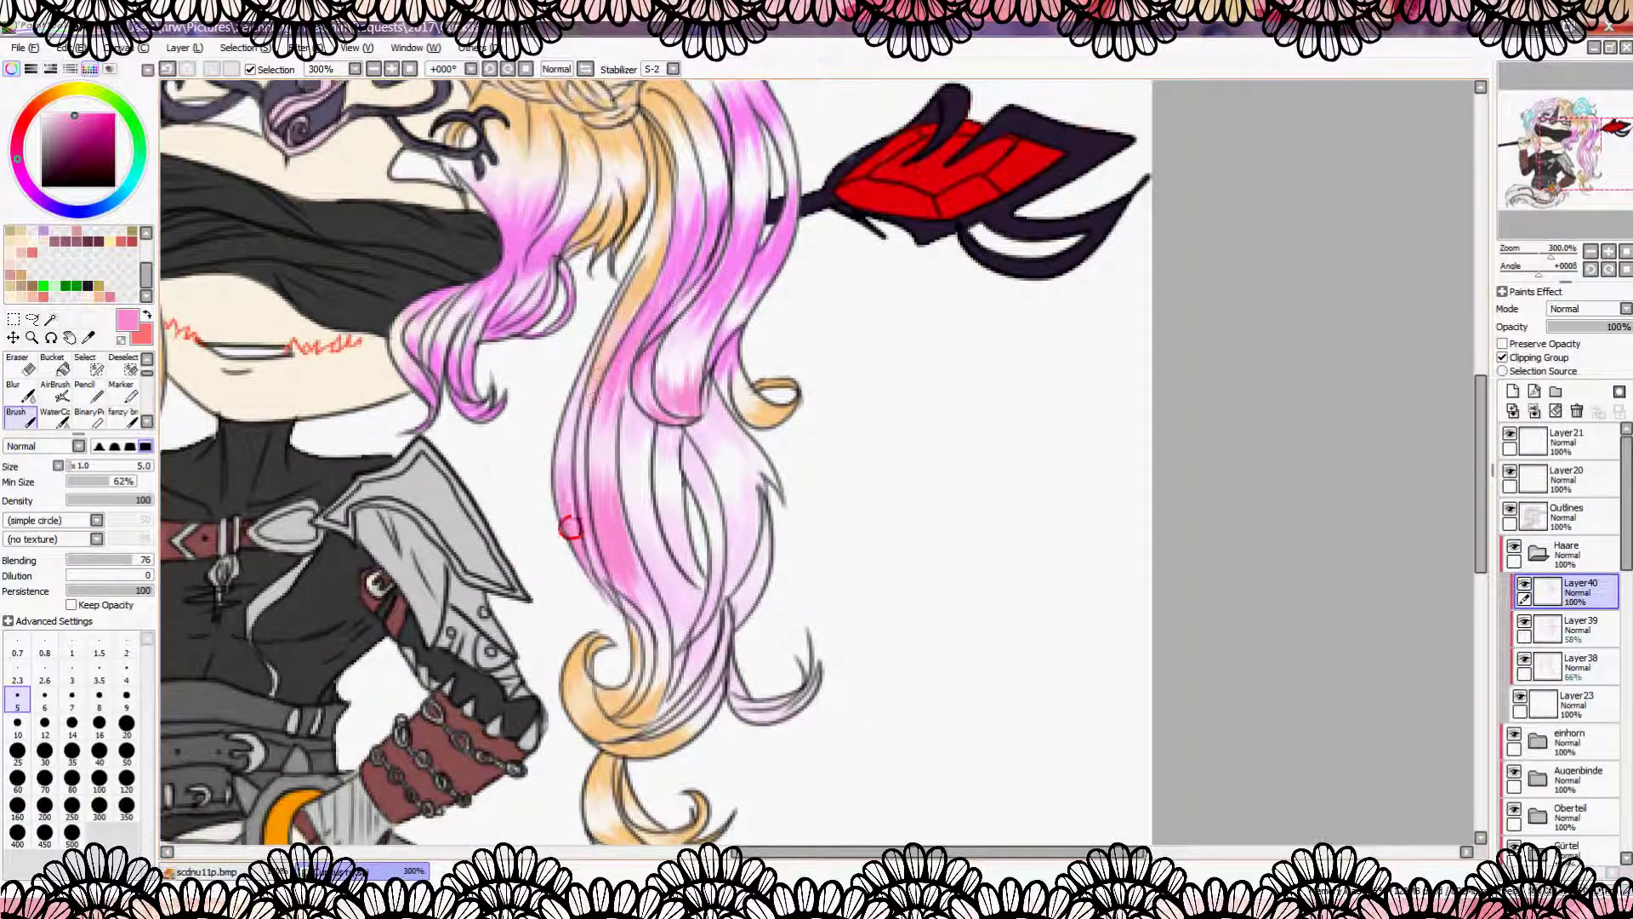
pyautogui.moveTo(578, 407); pyautogui.dragTo(471, 341)
pyautogui.moveTo(621, 536)
pyautogui.mouseDown()
pyautogui.moveTo(666, 414)
pyautogui.moveTo(596, 321)
pyautogui.moveTo(590, 344)
pyautogui.moveTo(615, 341)
pyautogui.moveTo(567, 378)
pyautogui.moveTo(609, 538)
pyautogui.moveTo(555, 349)
pyautogui.moveTo(575, 467)
pyautogui.moveTo(520, 319)
pyautogui.moveTo(564, 534)
pyautogui.moveTo(538, 493)
pyautogui.moveTo(590, 529)
pyautogui.moveTo(506, 476)
pyautogui.moveTo(508, 532)
pyautogui.mouseUp()
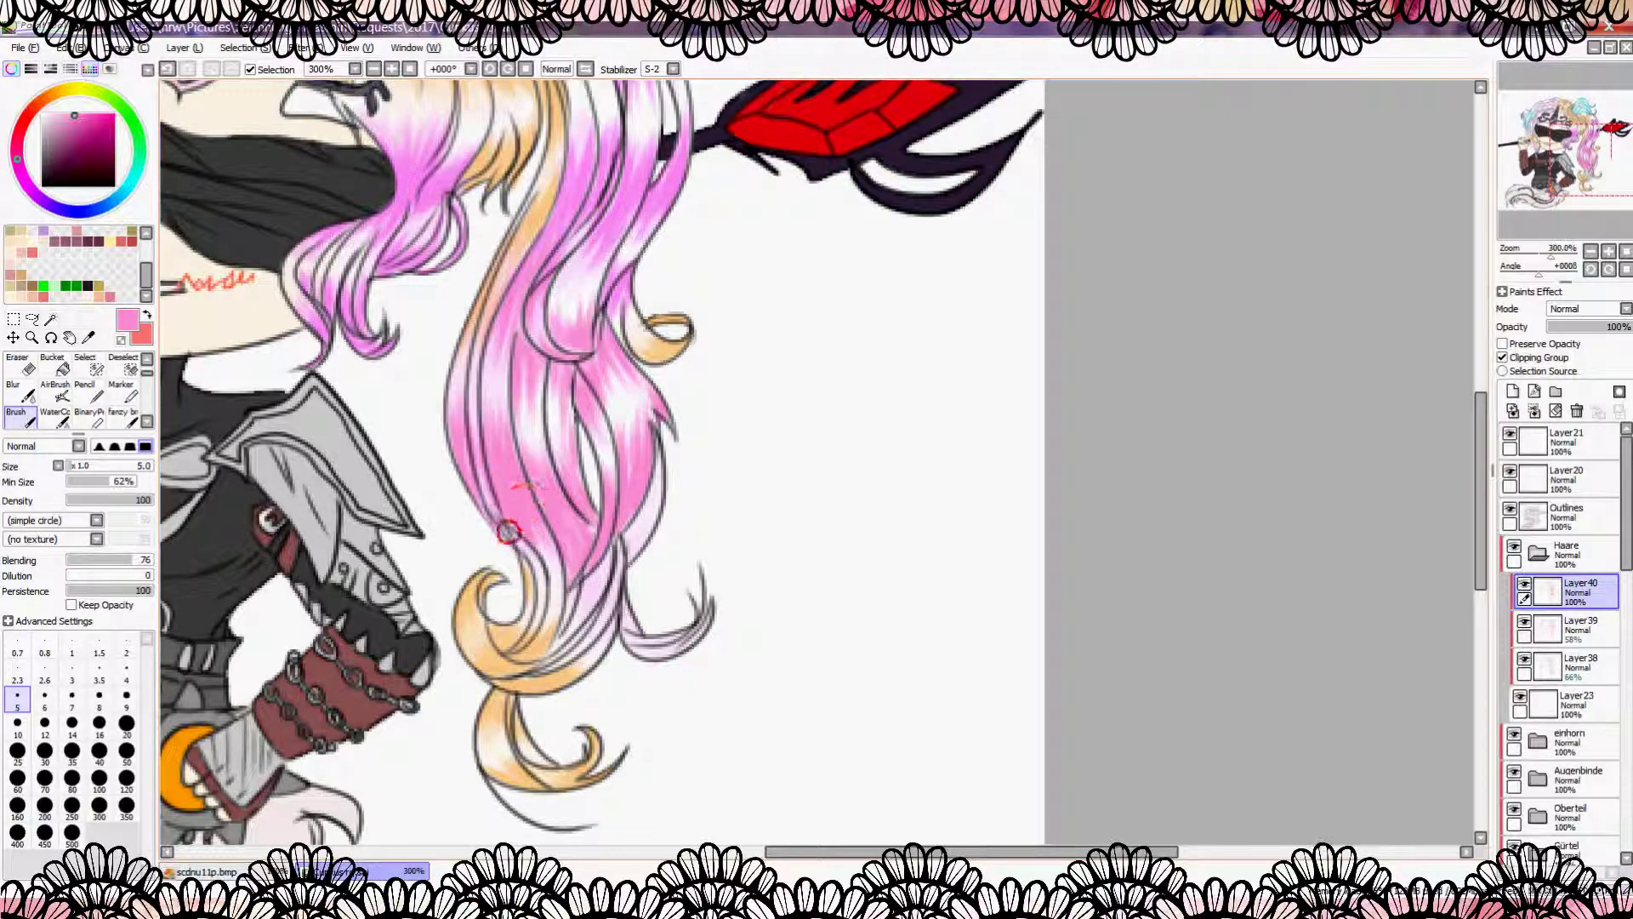
pyautogui.moveTo(629, 551)
pyautogui.mouseDown()
pyautogui.moveTo(660, 429)
pyautogui.moveTo(612, 544)
pyautogui.mouseUp()
pyautogui.moveTo(561, 615)
pyautogui.mouseDown()
pyautogui.moveTo(536, 550)
pyautogui.moveTo(547, 659)
pyautogui.moveTo(621, 542)
pyautogui.moveTo(625, 642)
pyautogui.moveTo(714, 600)
pyautogui.mouseUp()
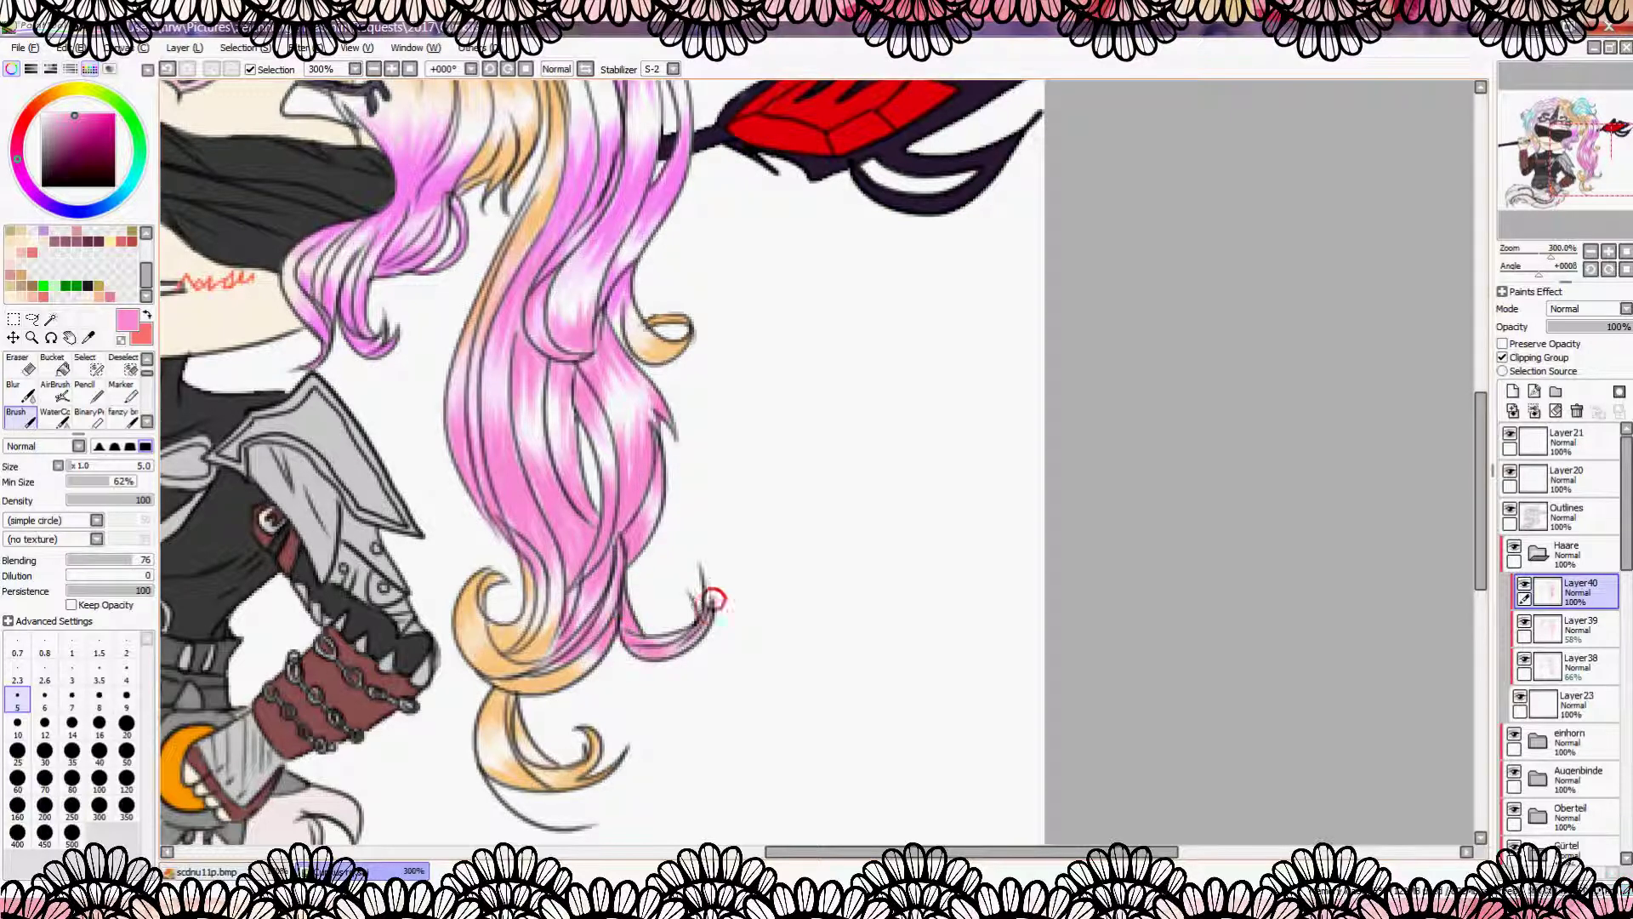
# Step: Paint warm pink shading over the crown waves, the hairline around the horn and the adjoining side strands
pyautogui.scroll(-5, 713, 600)
pyautogui.scroll(6, 584, 365)
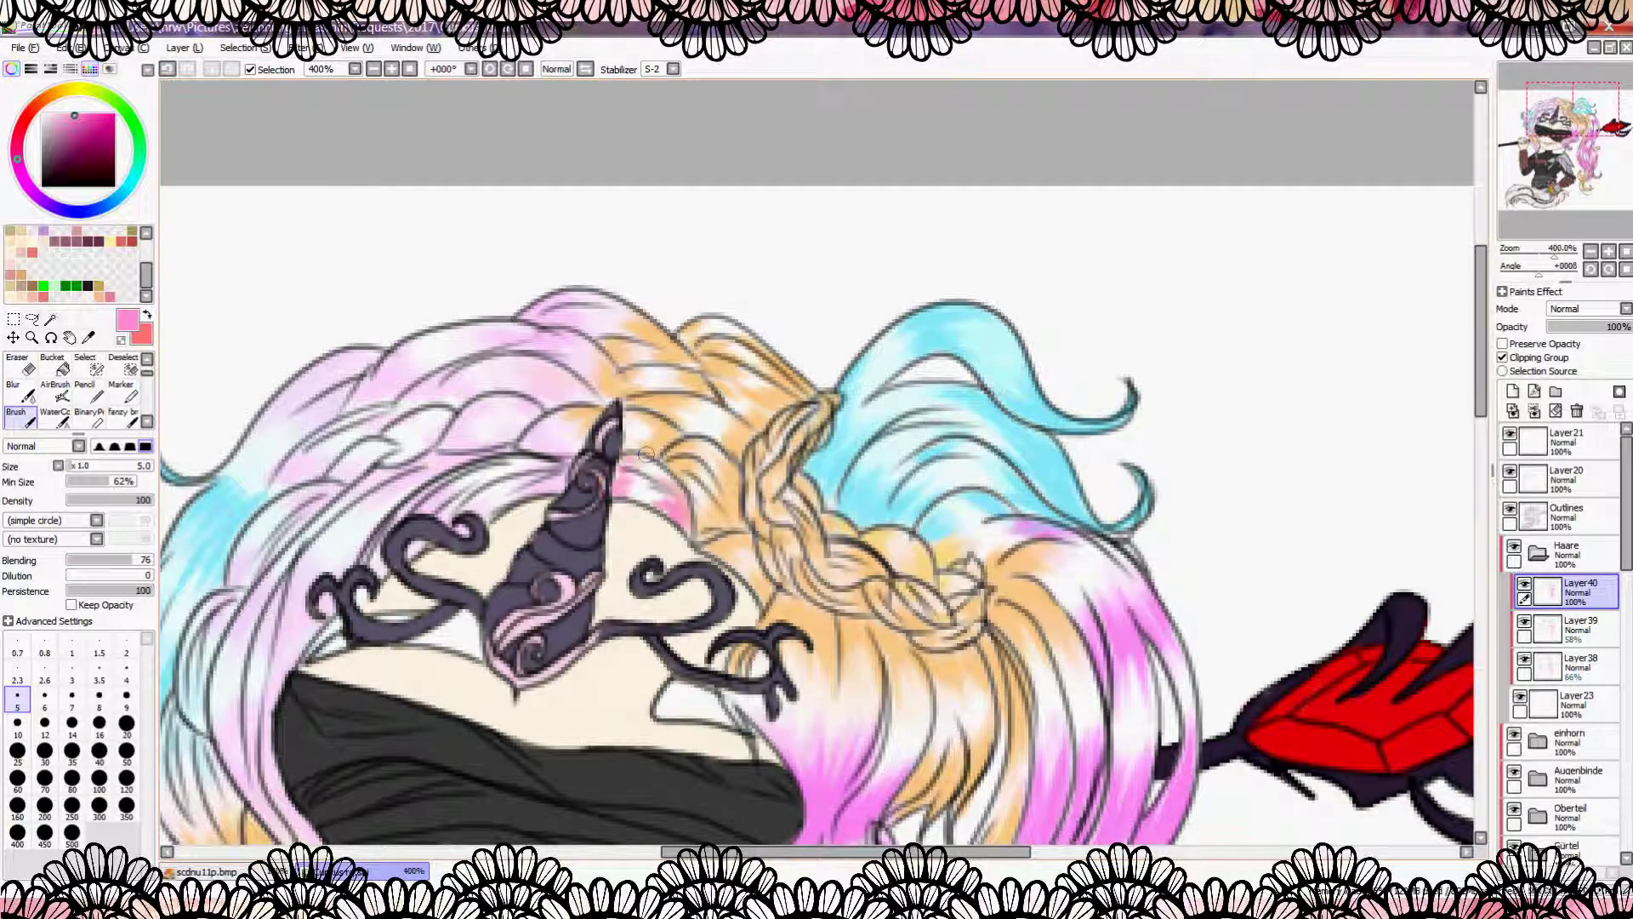
pyautogui.scroll(-1, 646, 455)
pyautogui.moveTo(585, 425)
pyautogui.mouseDown()
pyautogui.moveTo(477, 500)
pyautogui.moveTo(380, 533)
pyautogui.mouseUp()
pyautogui.moveTo(502, 430)
pyautogui.mouseDown()
pyautogui.moveTo(366, 472)
pyautogui.moveTo(525, 385)
pyautogui.moveTo(451, 417)
pyautogui.moveTo(429, 372)
pyautogui.moveTo(601, 343)
pyautogui.moveTo(569, 309)
pyautogui.moveTo(510, 303)
pyautogui.moveTo(380, 368)
pyautogui.mouseUp()
pyautogui.press('-')
pyautogui.moveTo(530, 392); pyautogui.dragTo(538, 354)
pyautogui.moveTo(474, 418)
pyautogui.mouseDown()
pyautogui.moveTo(510, 400)
pyautogui.moveTo(438, 489)
pyautogui.moveTo(459, 544)
pyautogui.moveTo(498, 444)
pyautogui.moveTo(451, 663)
pyautogui.moveTo(421, 617)
pyautogui.moveTo(459, 450)
pyautogui.moveTo(423, 544)
pyautogui.mouseUp()
pyautogui.press('-')
pyautogui.press('-')
pyautogui.press('+')
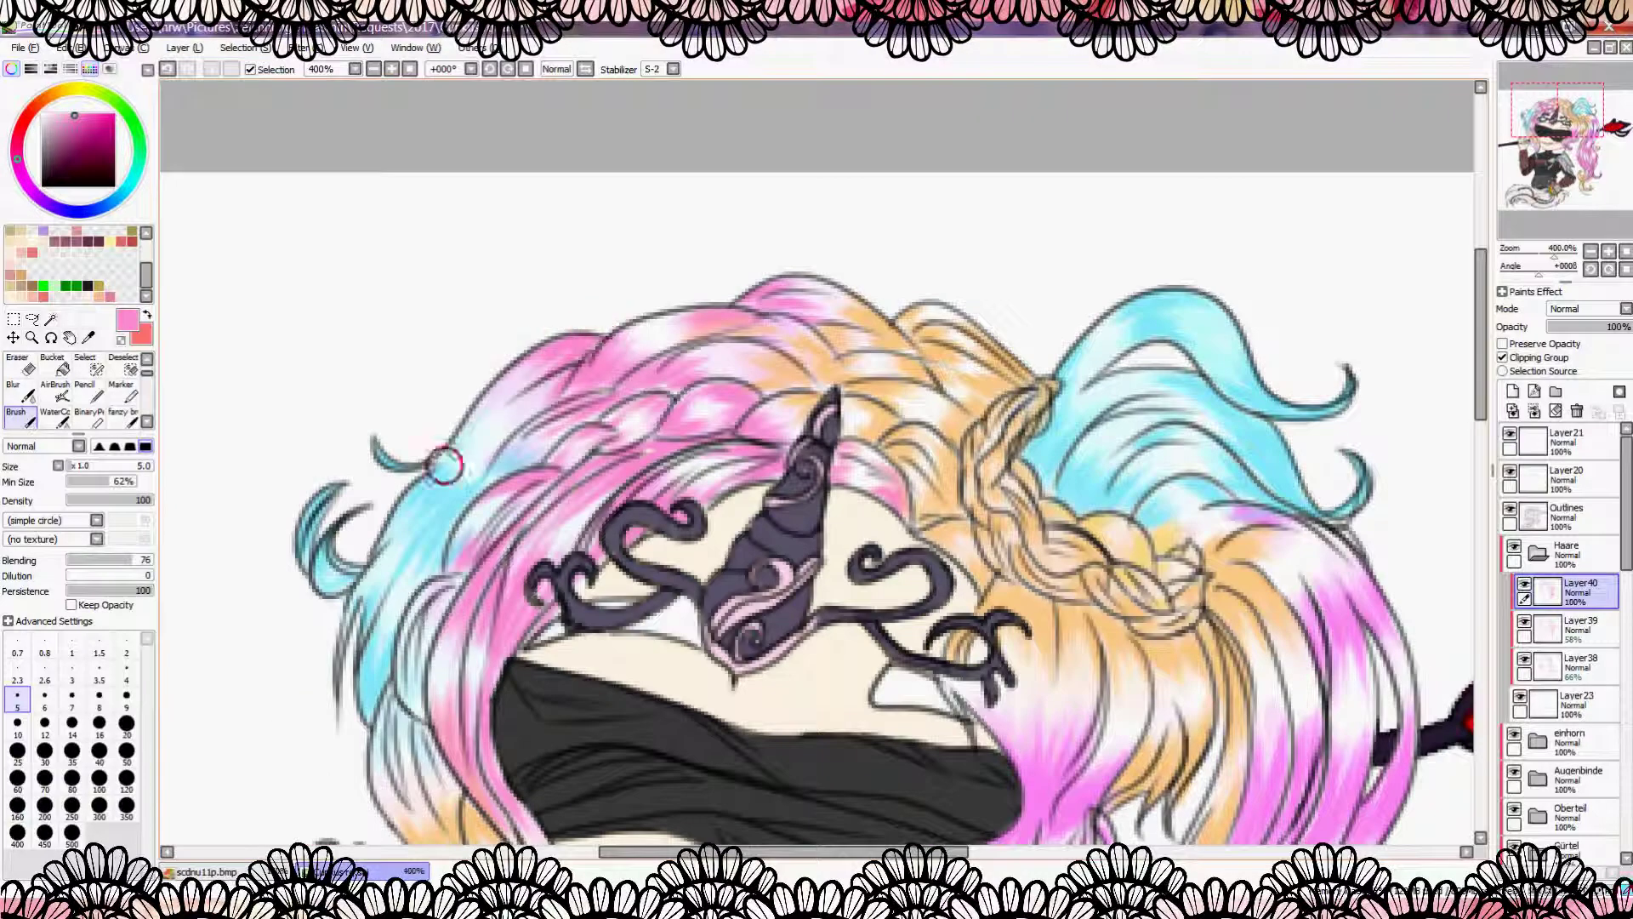
# Step: Add warm pink shading to the front lock hanging beside the raised hand
pyautogui.press('-')
pyautogui.press('+')
pyautogui.press('+')
pyautogui.moveTo(536, 595)
pyautogui.mouseDown()
pyautogui.moveTo(486, 527)
pyautogui.moveTo(549, 591)
pyautogui.mouseUp()
pyautogui.press('-')
pyautogui.press('+')
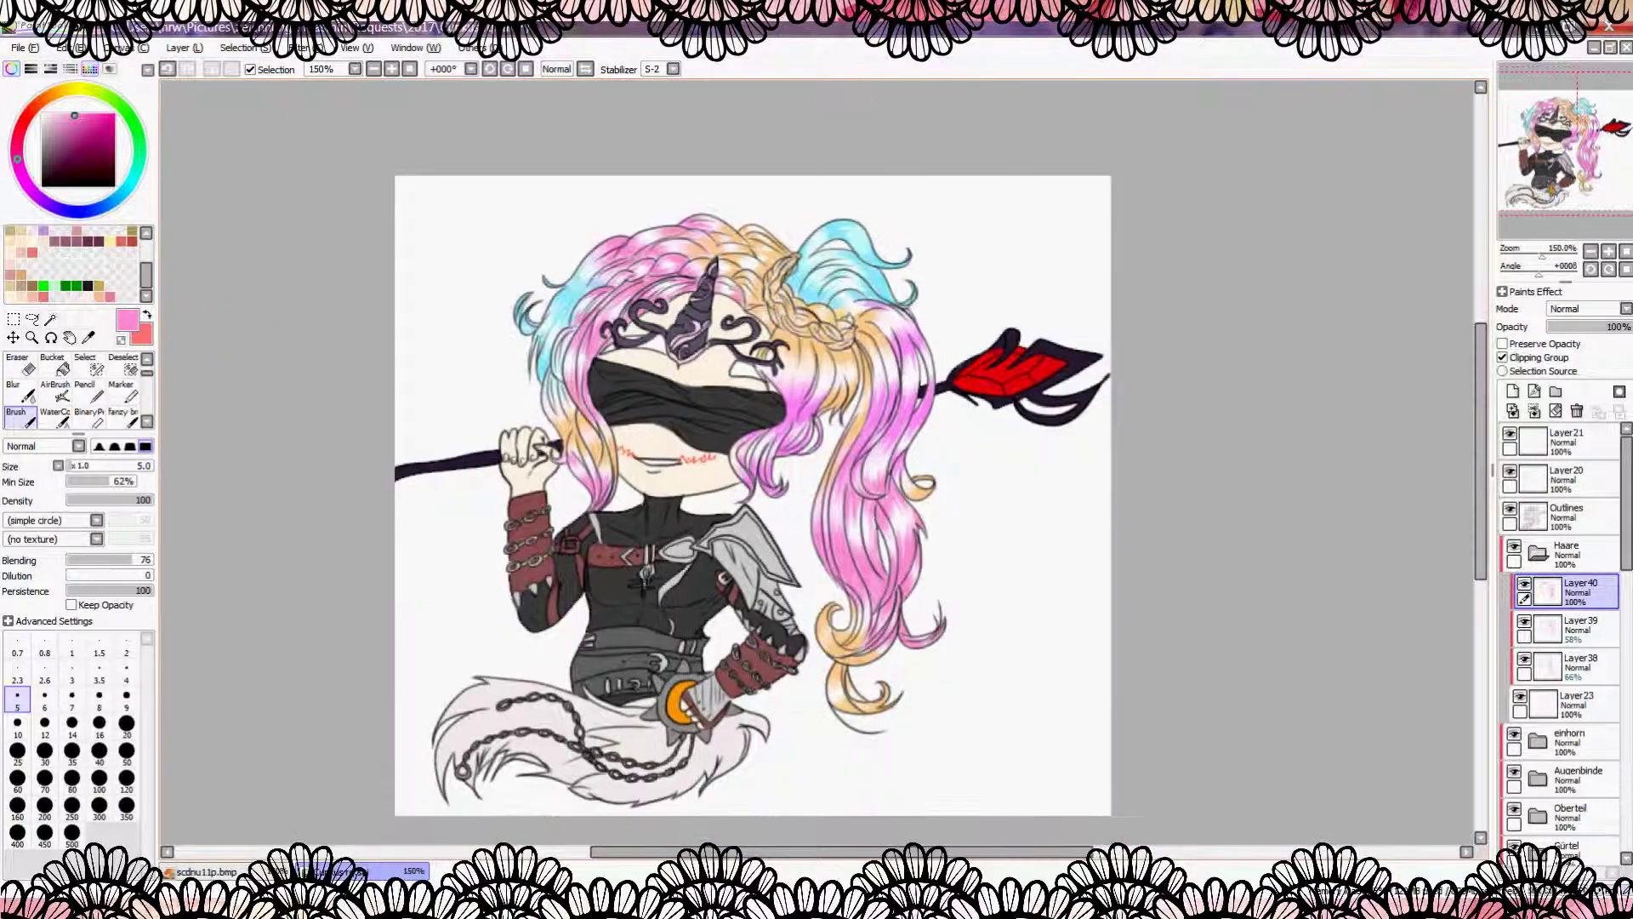
# Step: On a new layer, shade the side lock beside the blindfold with fine magenta strokes at brush size 3
pyautogui.click(1513, 391)
pyautogui.press('+')
pyautogui.press('+')
pyautogui.press('[')
pyautogui.keyDown('alt'); pyautogui.click(672, 578); pyautogui.keyUp('alt')
pyautogui.moveTo(642, 608)
pyautogui.mouseDown()
pyautogui.moveTo(678, 593)
pyautogui.moveTo(719, 569)
pyautogui.moveTo(630, 683)
pyautogui.mouseUp()
pyautogui.press('[')
pyautogui.moveTo(633, 586); pyautogui.dragTo(566, 778)
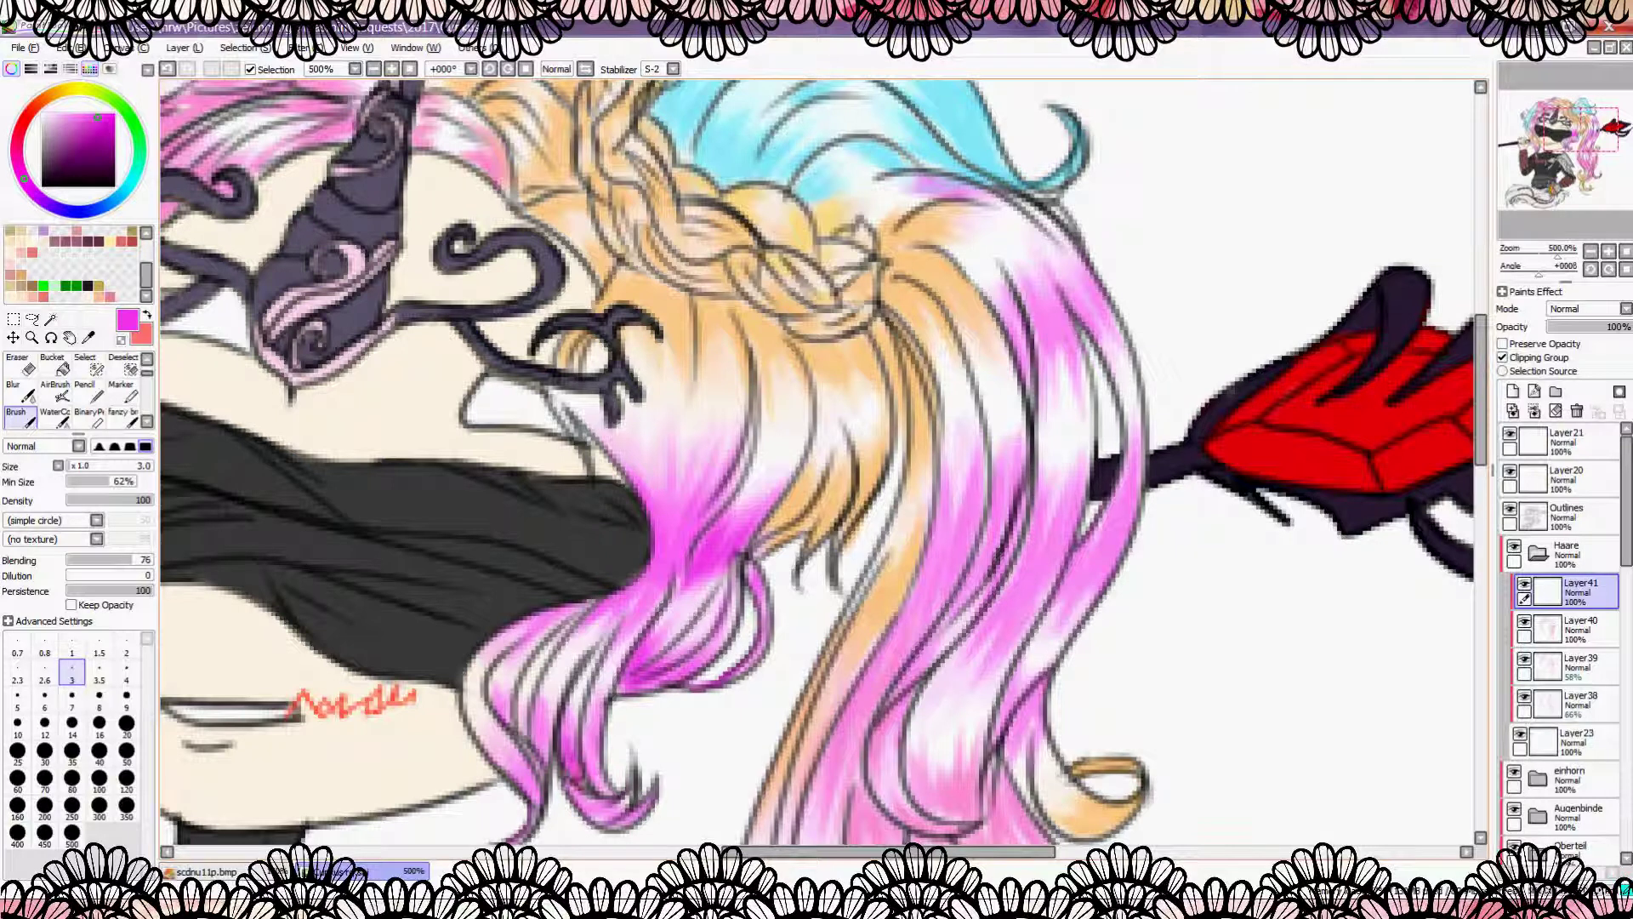
pyautogui.moveTo(612, 715); pyautogui.dragTo(540, 732)
pyautogui.moveTo(621, 596)
pyautogui.mouseDown()
pyautogui.moveTo(583, 610)
pyautogui.moveTo(502, 723)
pyautogui.mouseUp()
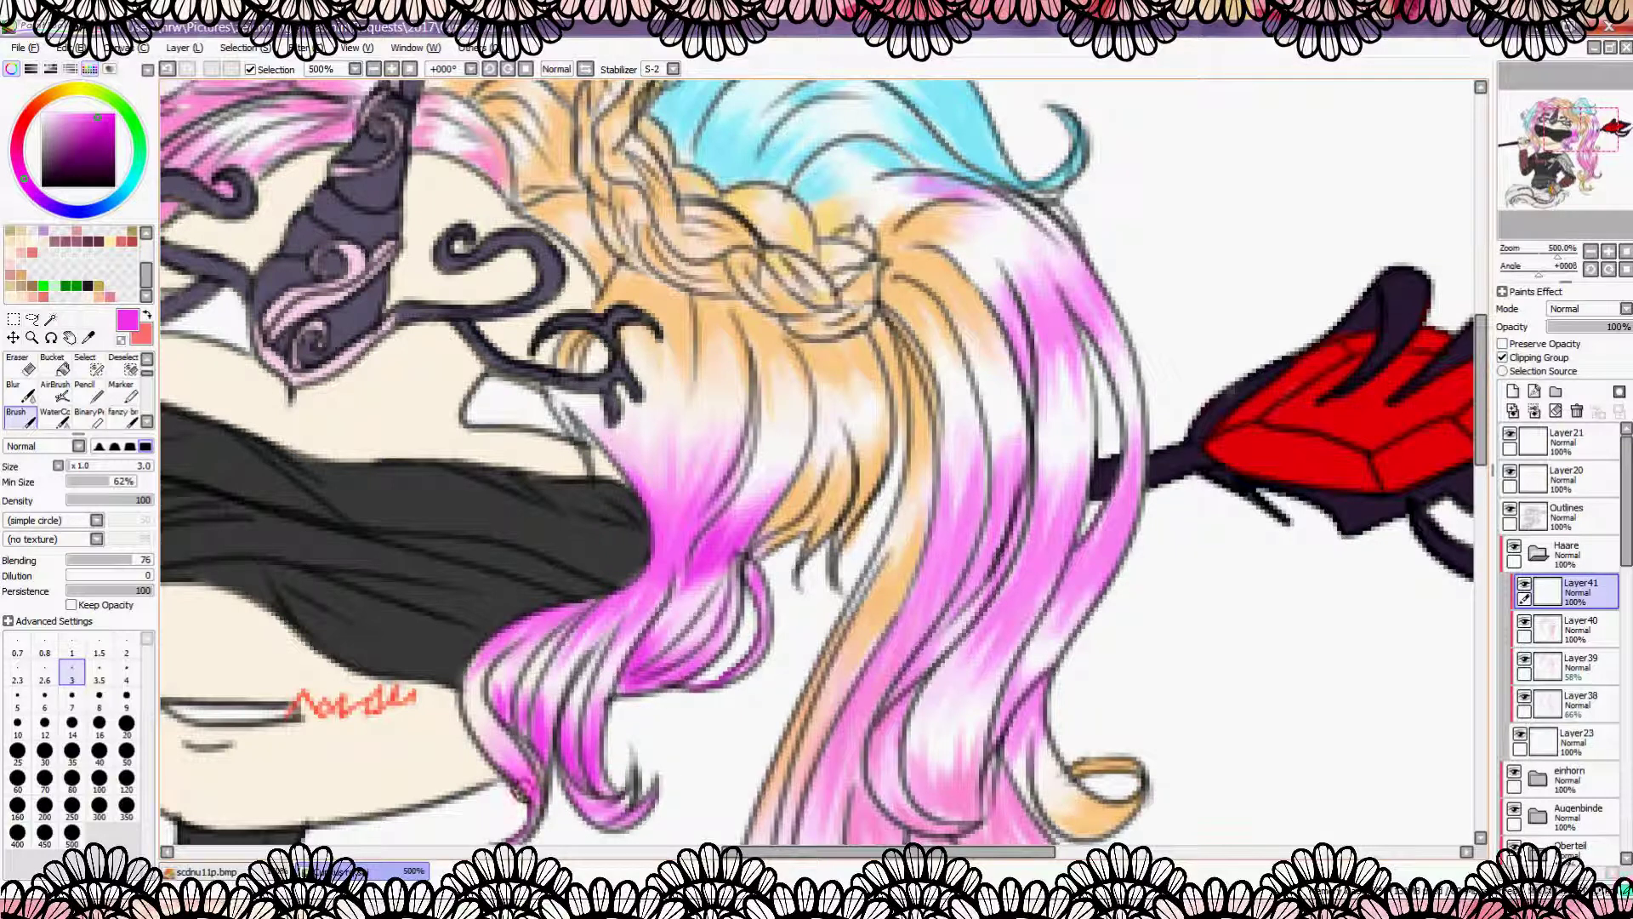
# Step: Add fine magenta strokes to the upper ponytail strands and deep pink ones where the lower strands begin
pyautogui.press('-')
pyautogui.press('-')
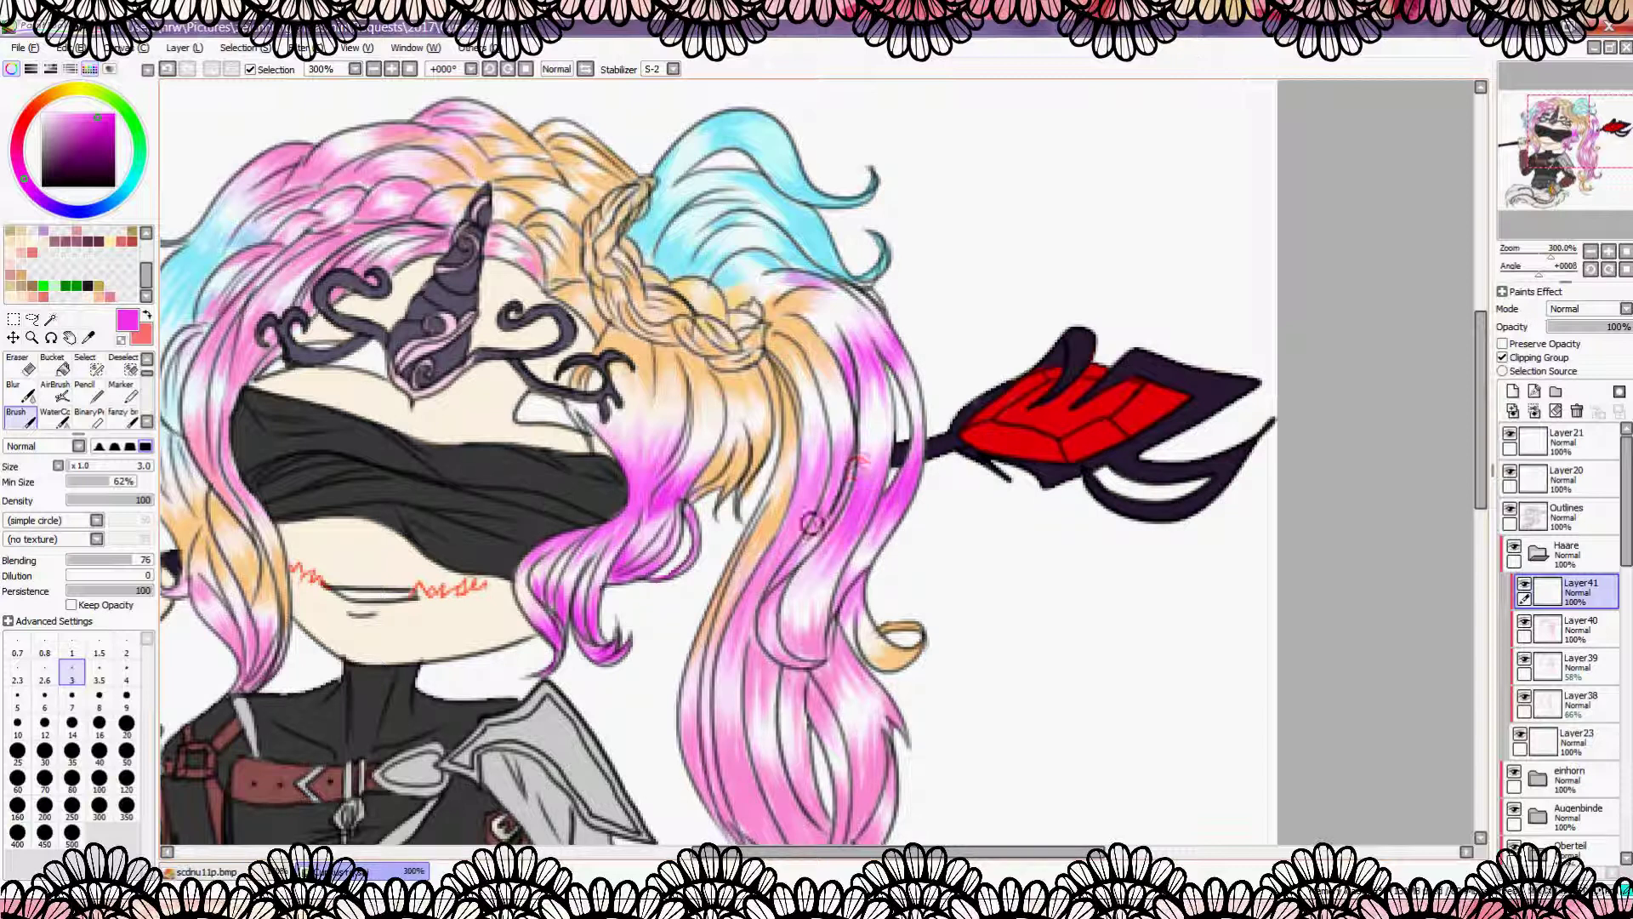
pyautogui.keyDown('alt'); pyautogui.click(802, 644); pyautogui.keyUp('alt')
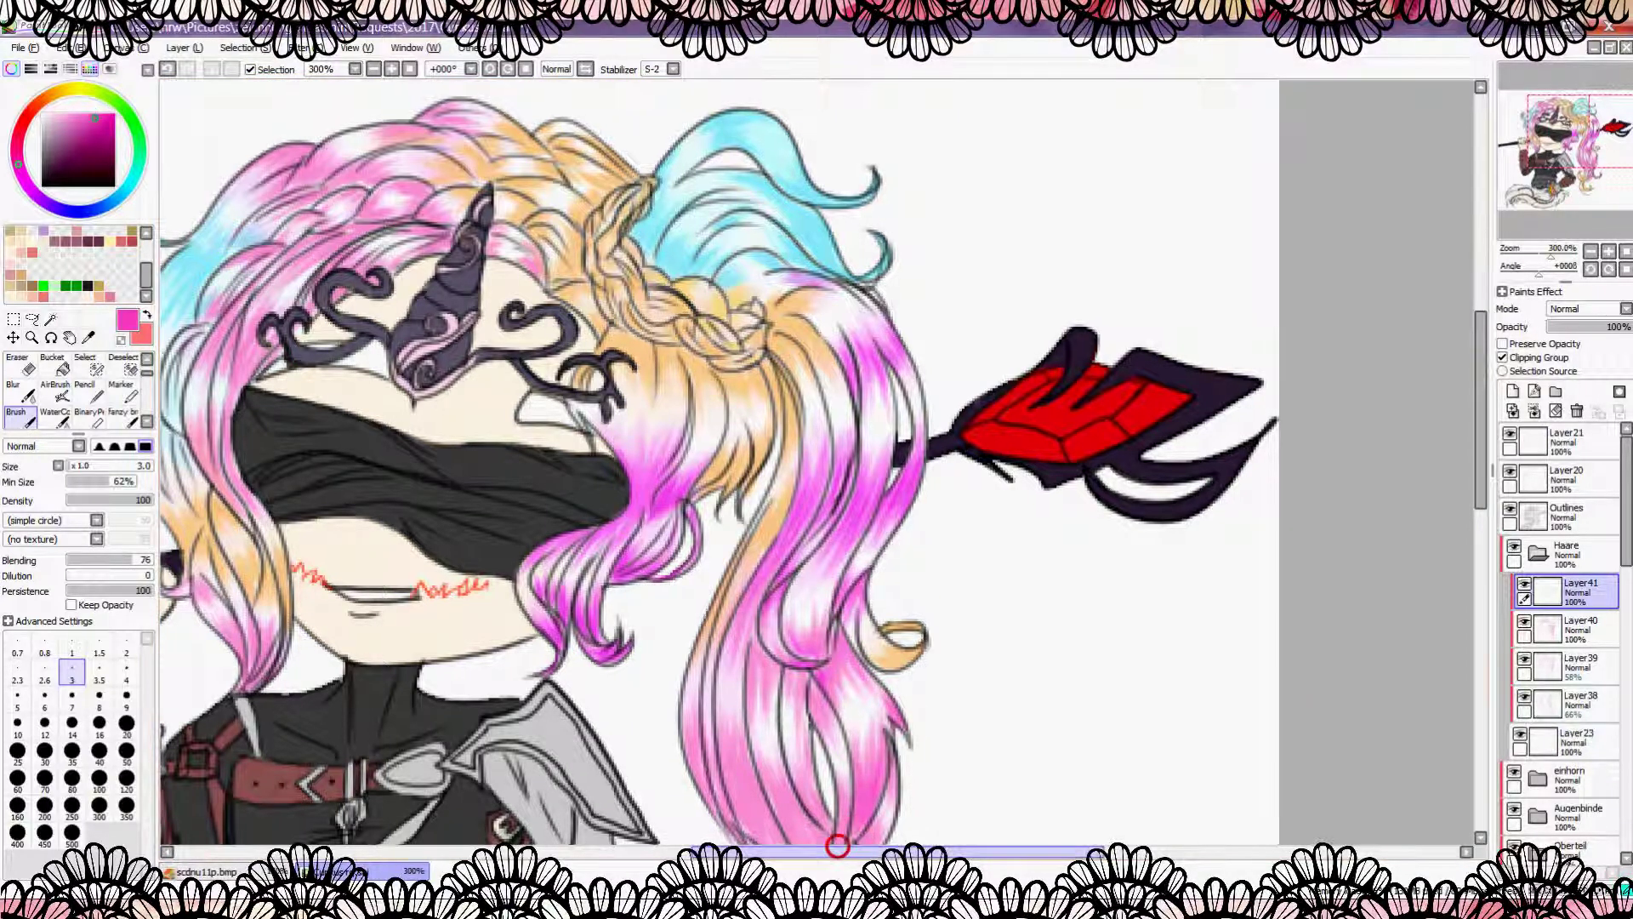
pyautogui.hscroll(1, 816, 749)
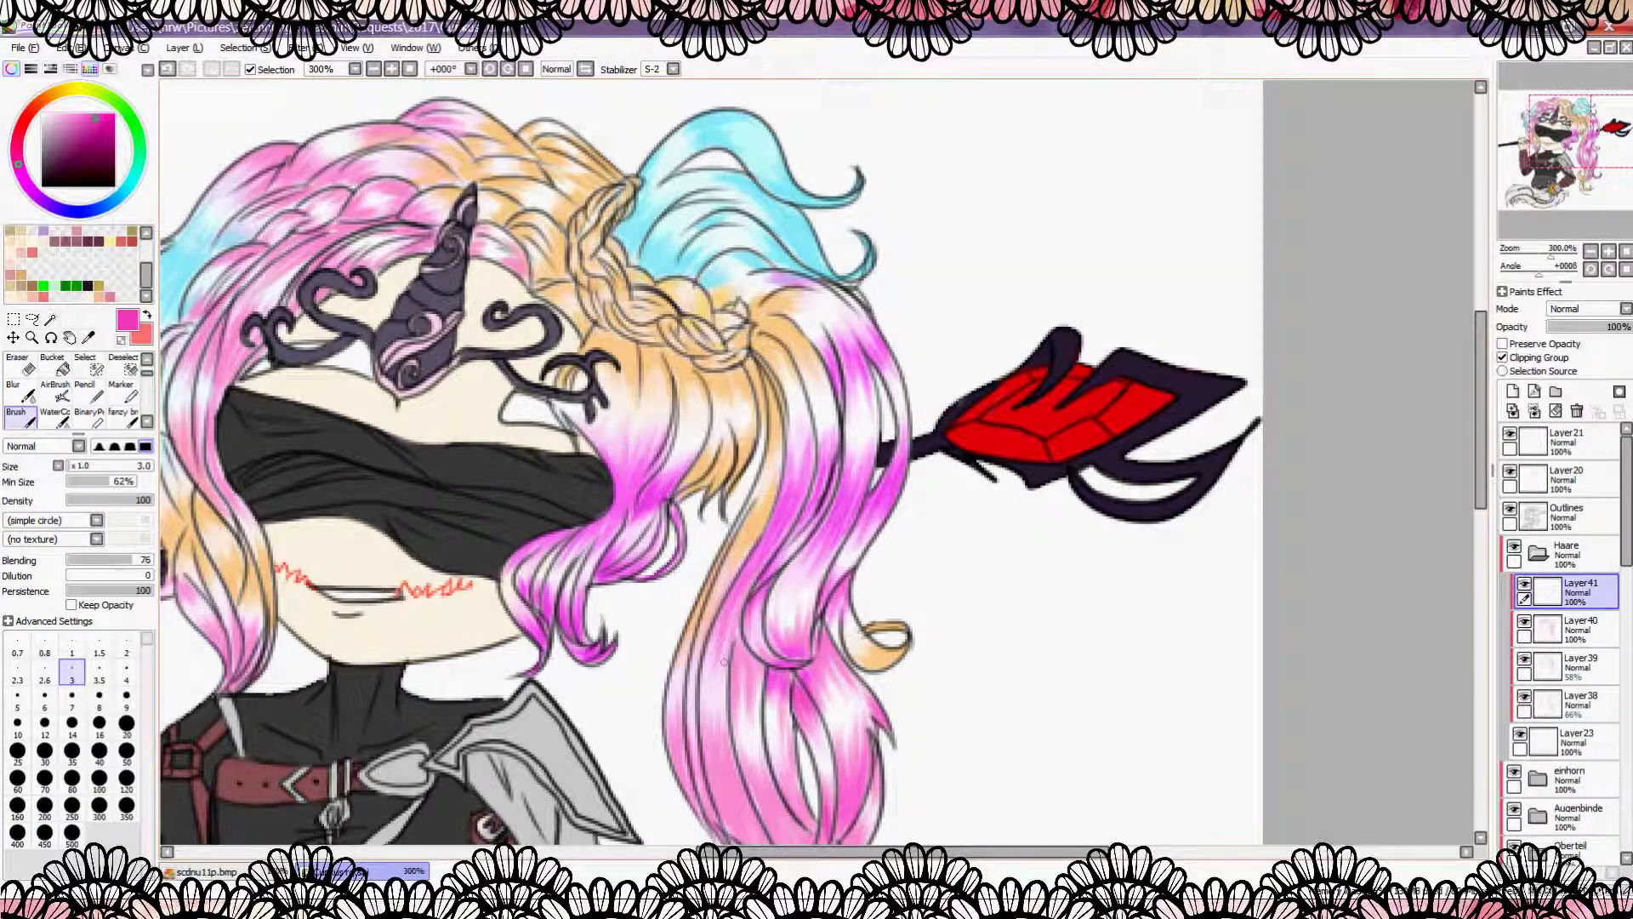
pyautogui.scroll(-5, 736, 648)
# Step: Shade the lower ponytail strands down to the pink curled end with fine deep pink strokes
pyautogui.scroll(8, 652, 364)
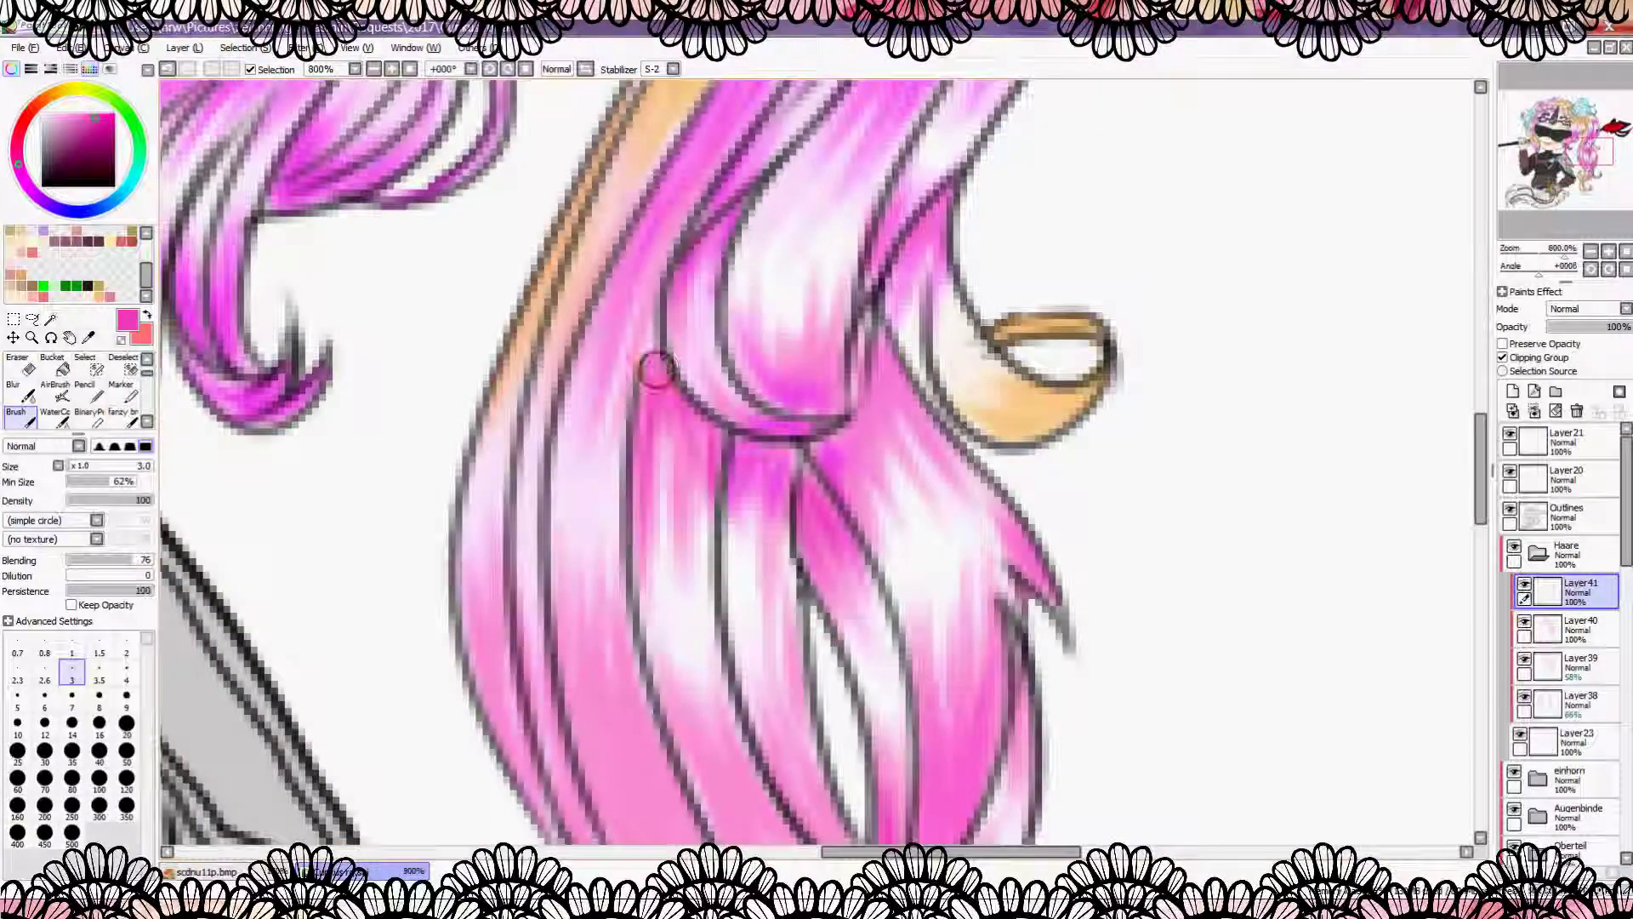
pyautogui.scroll(-2, 641, 493)
pyautogui.moveTo(642, 493)
pyautogui.mouseDown()
pyautogui.moveTo(667, 521)
pyautogui.moveTo(684, 502)
pyautogui.moveTo(689, 553)
pyautogui.moveTo(595, 553)
pyautogui.moveTo(496, 484)
pyautogui.moveTo(463, 409)
pyautogui.mouseUp()
pyautogui.scroll(-3, 487, 316)
pyautogui.moveTo(766, 545)
pyautogui.mouseDown()
pyautogui.moveTo(686, 571)
pyautogui.moveTo(606, 575)
pyautogui.moveTo(608, 532)
pyautogui.mouseUp()
# Step: Add fine deep pink strokes to the pink strands above the forehead, on the crown and down beside the blindfold
pyautogui.scroll(5, 711, 503)
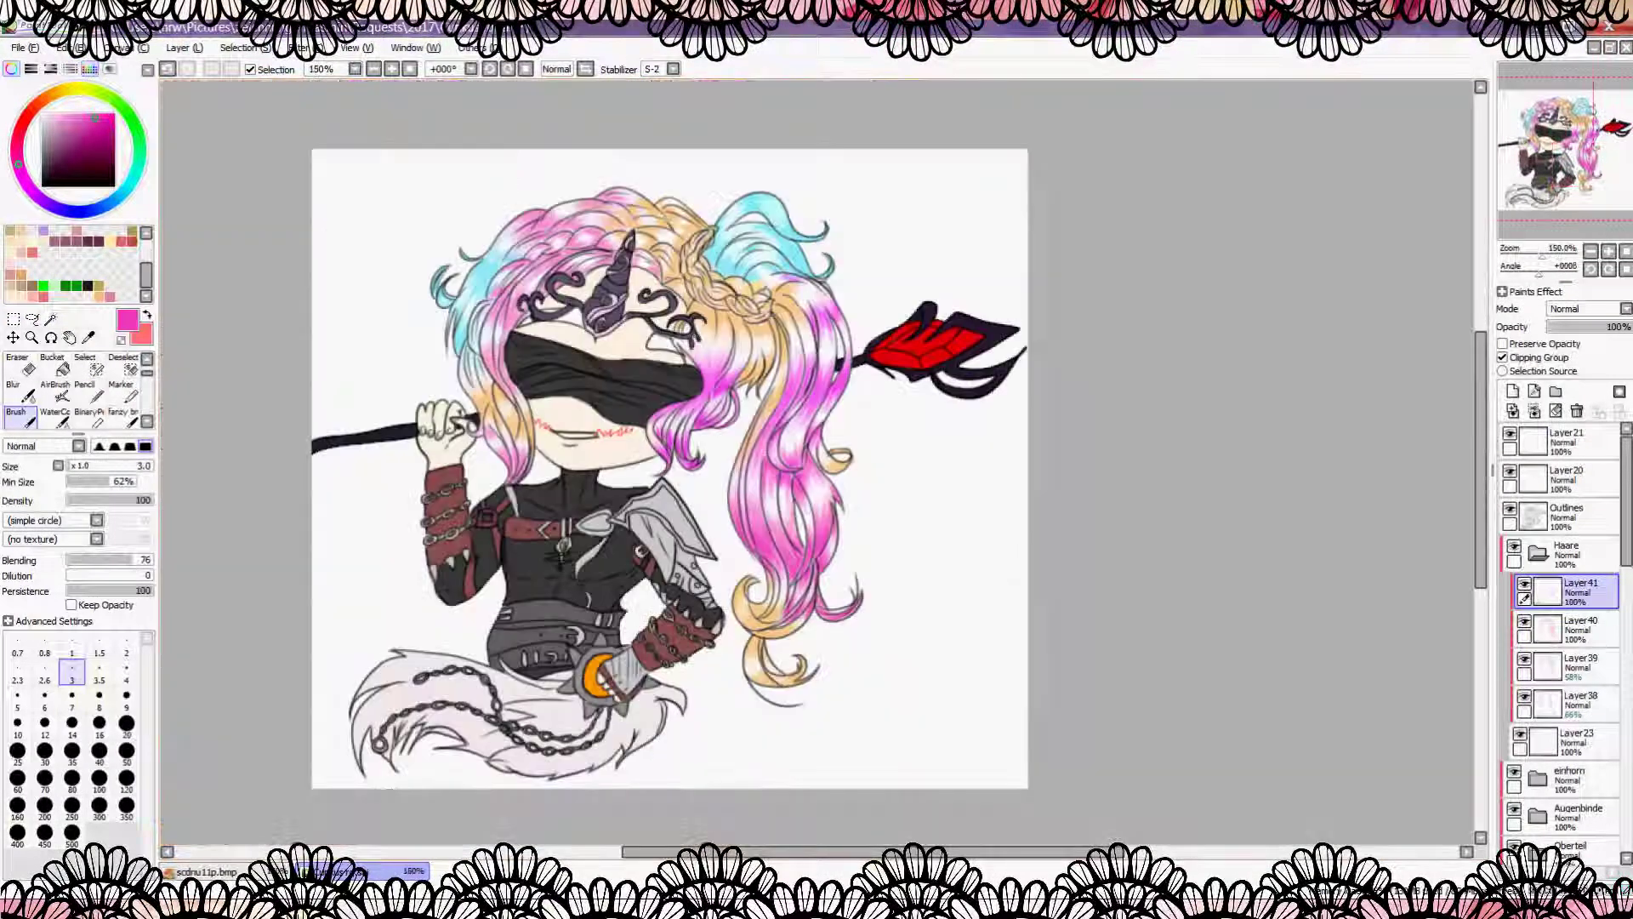
pyautogui.scroll(-5, 754, 419)
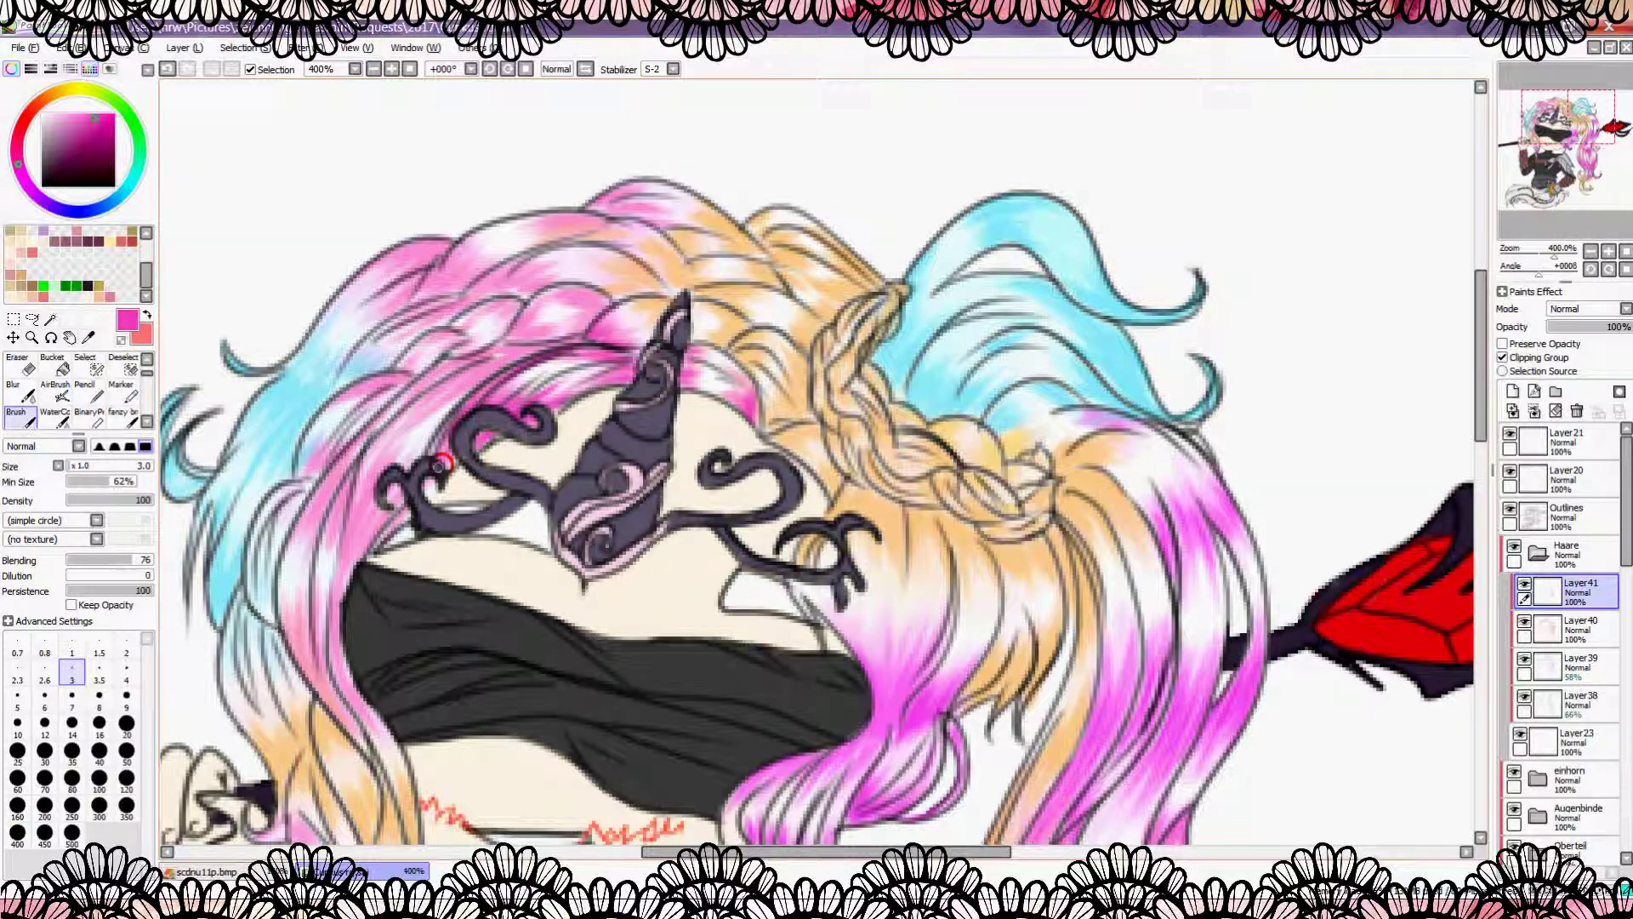
pyautogui.moveTo(557, 342)
pyautogui.mouseDown()
pyautogui.moveTo(456, 360)
pyautogui.moveTo(318, 502)
pyautogui.moveTo(411, 377)
pyautogui.moveTo(336, 719)
pyautogui.mouseUp()
pyautogui.moveTo(597, 310)
pyautogui.mouseDown()
pyautogui.moveTo(528, 335)
pyautogui.moveTo(463, 297)
pyautogui.moveTo(514, 304)
pyautogui.mouseUp()
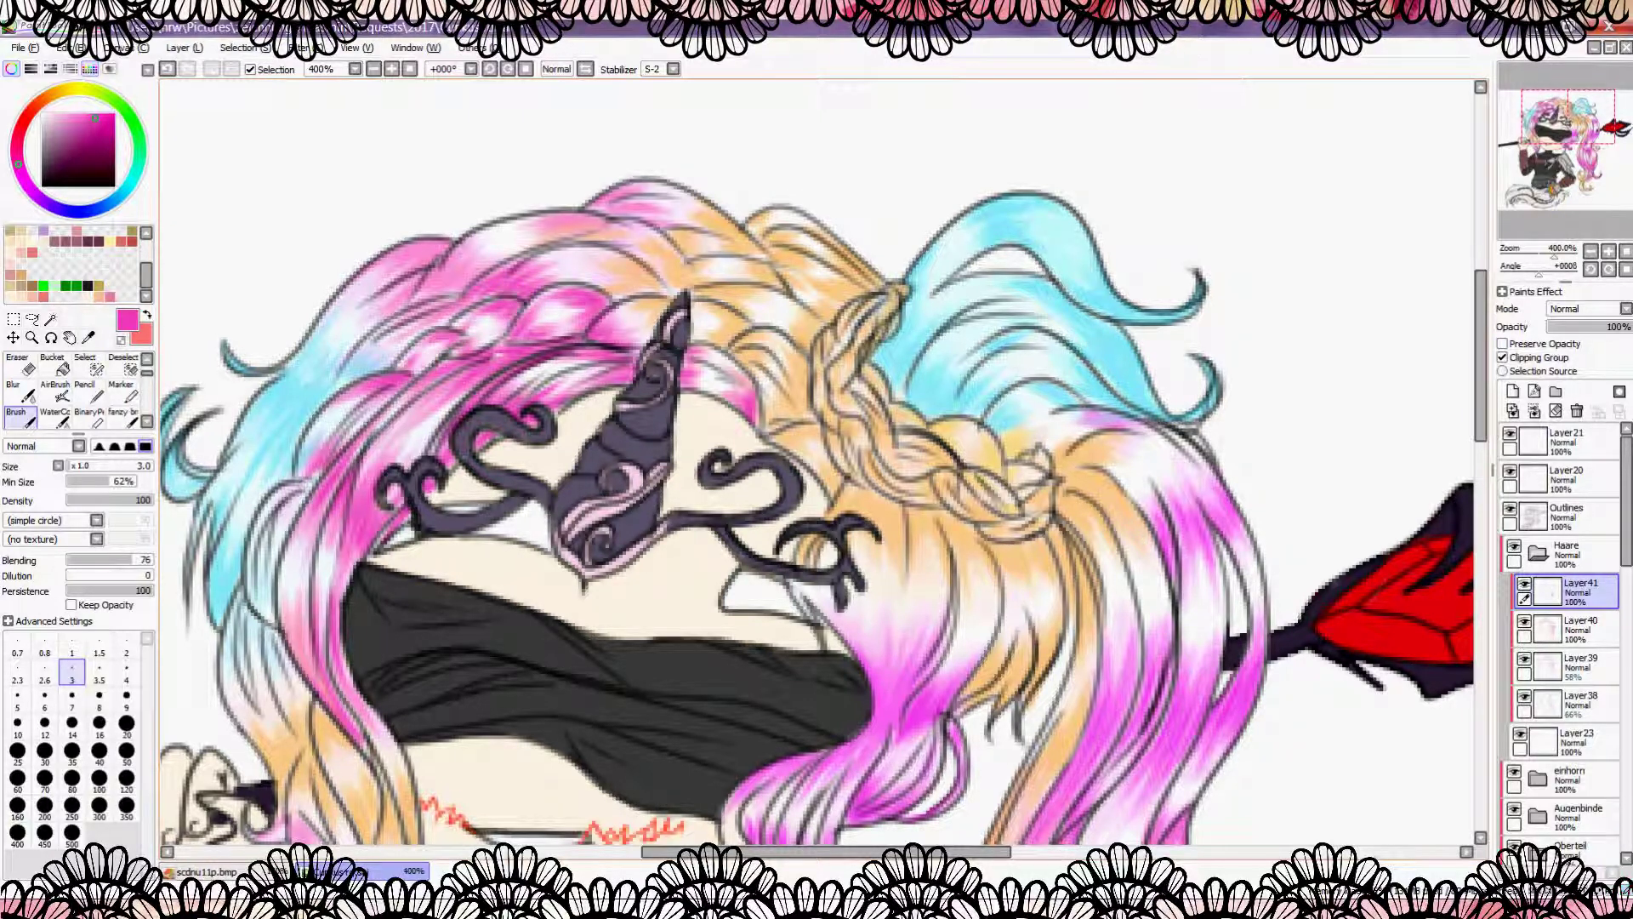
pyautogui.moveTo(585, 207); pyautogui.dragTo(583, 218)
pyautogui.moveTo(497, 250); pyautogui.dragTo(456, 291)
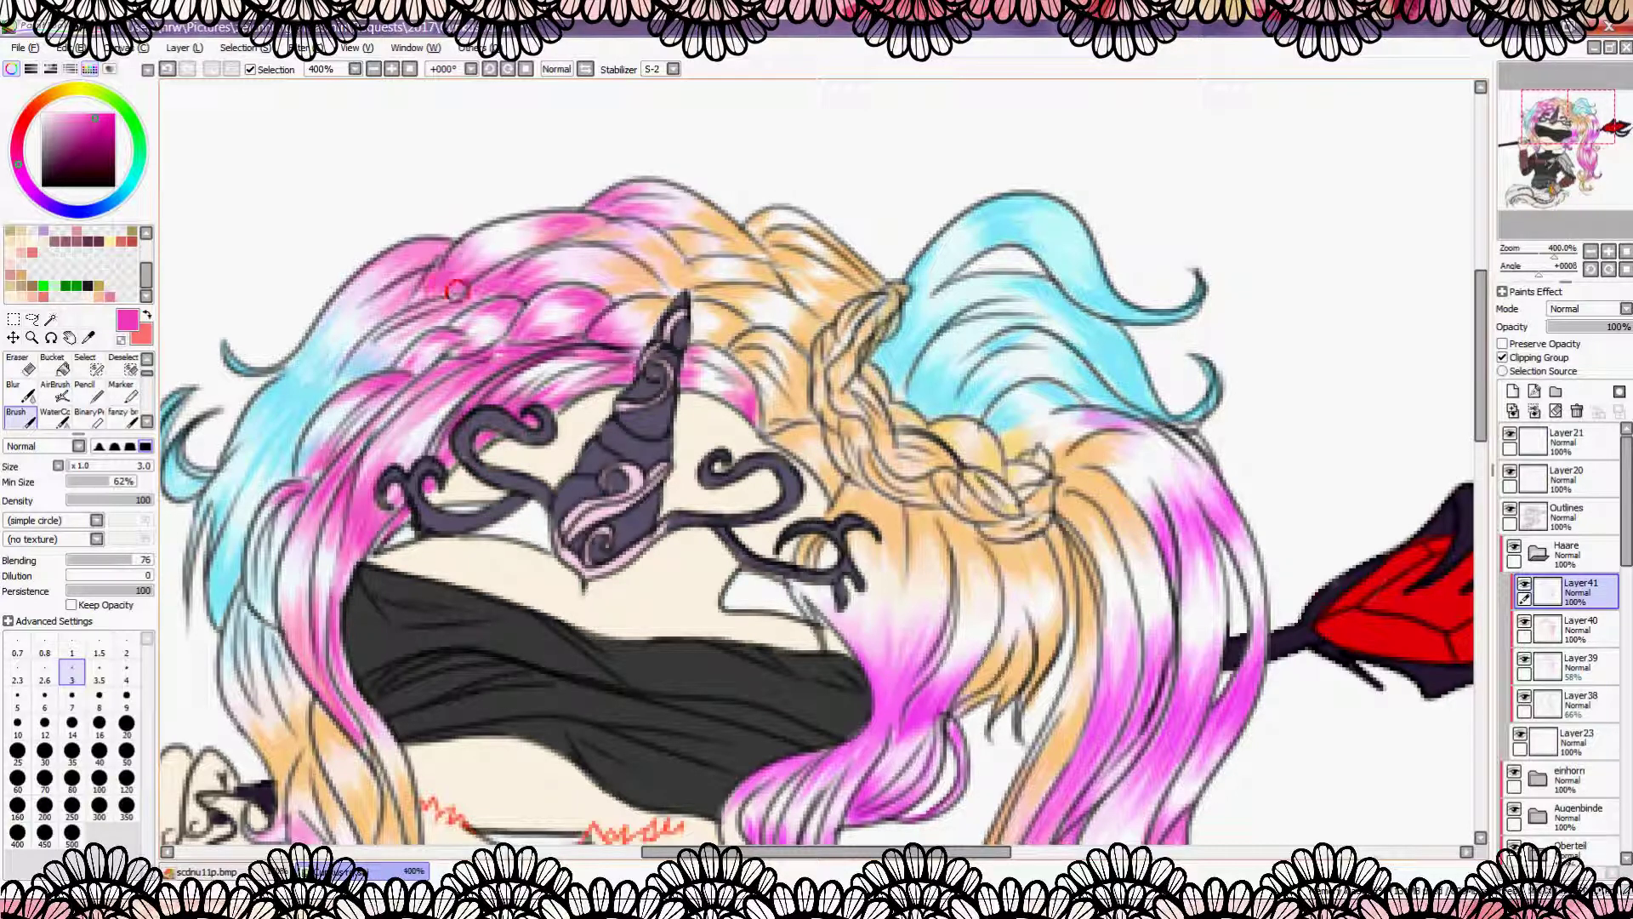
pyautogui.scroll(-1, 499, 434)
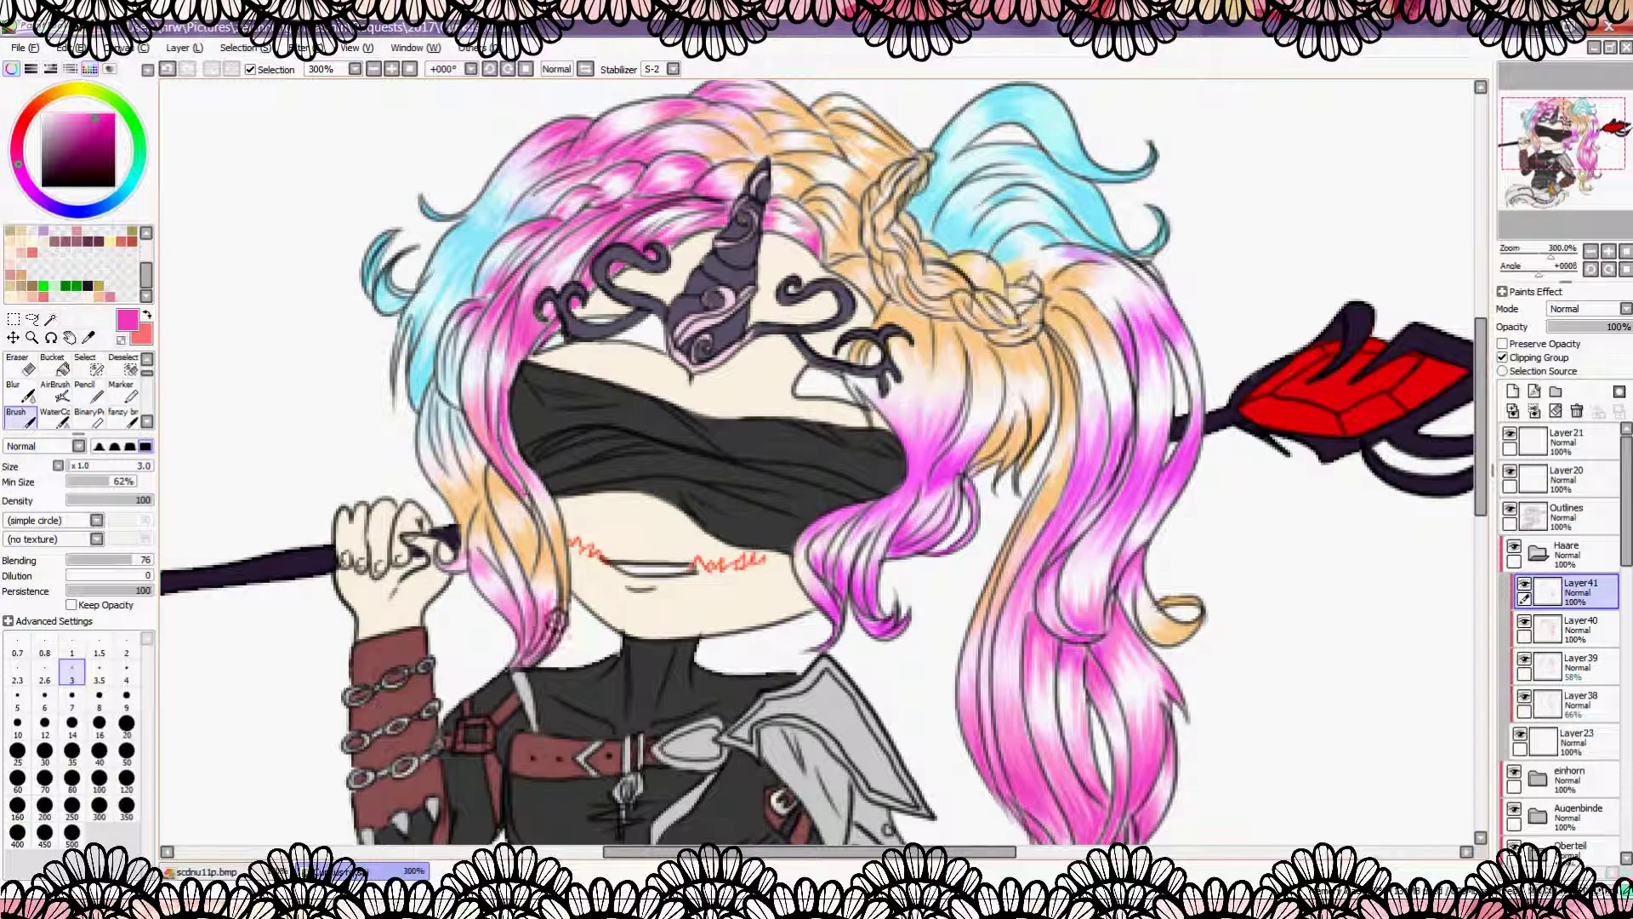
# Step: Shade the orange part of the front lock beside the raised hand with fine darker orange strokes
pyautogui.click(127, 190)
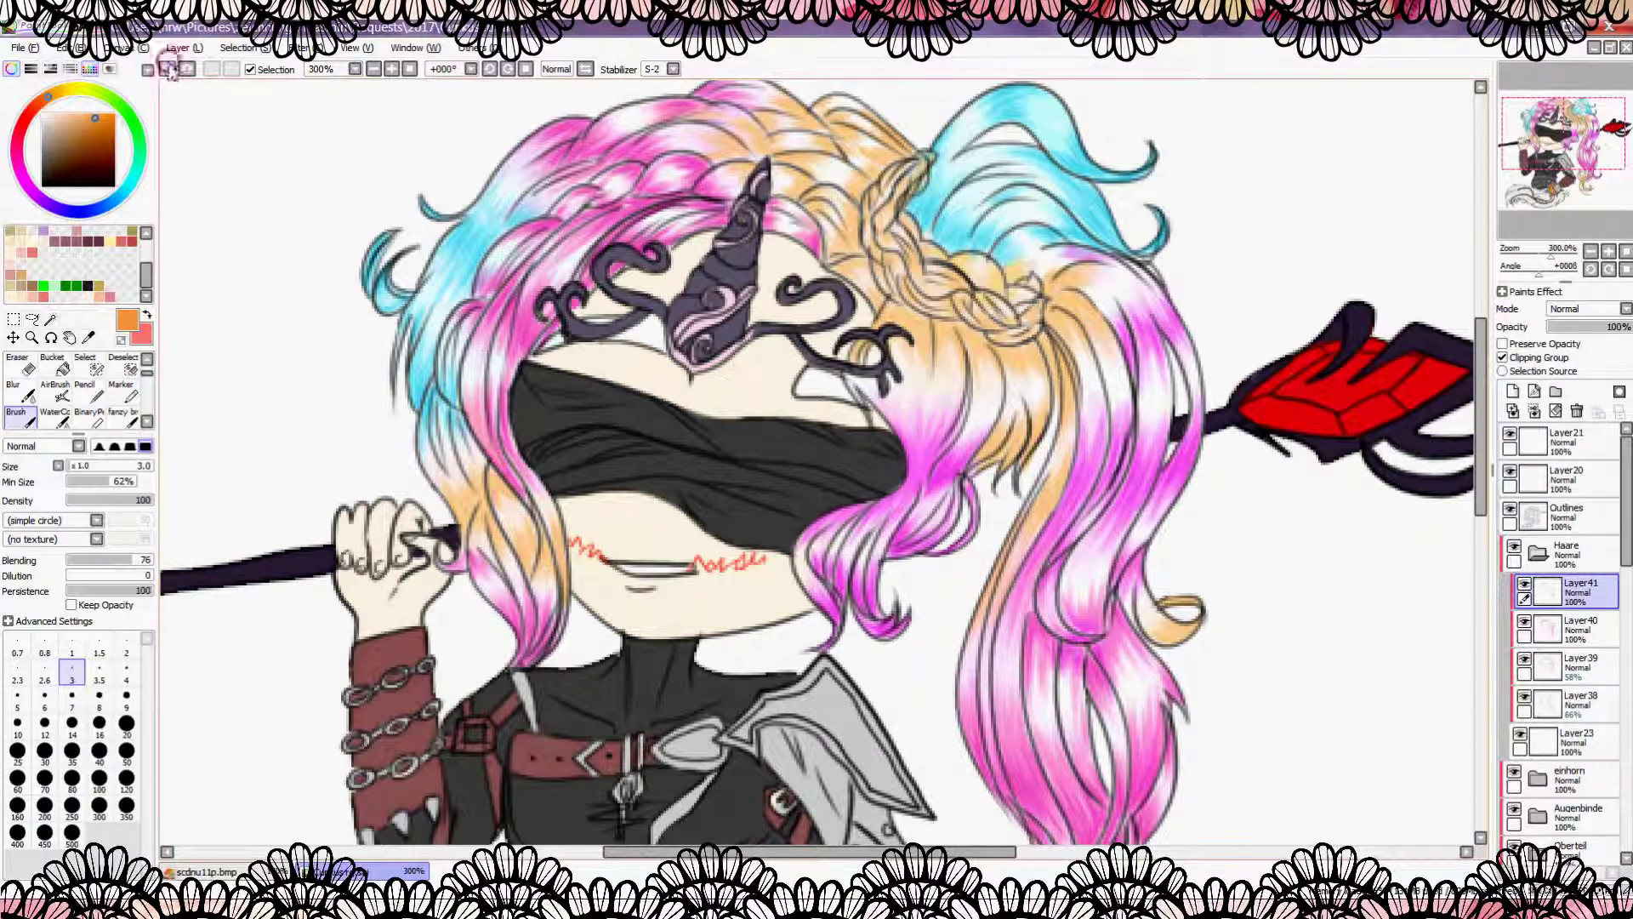
pyautogui.moveTo(525, 561); pyautogui.dragTo(488, 476)
pyautogui.moveTo(557, 579)
pyautogui.mouseDown()
pyautogui.moveTo(529, 536)
pyautogui.moveTo(474, 506)
pyautogui.mouseUp()
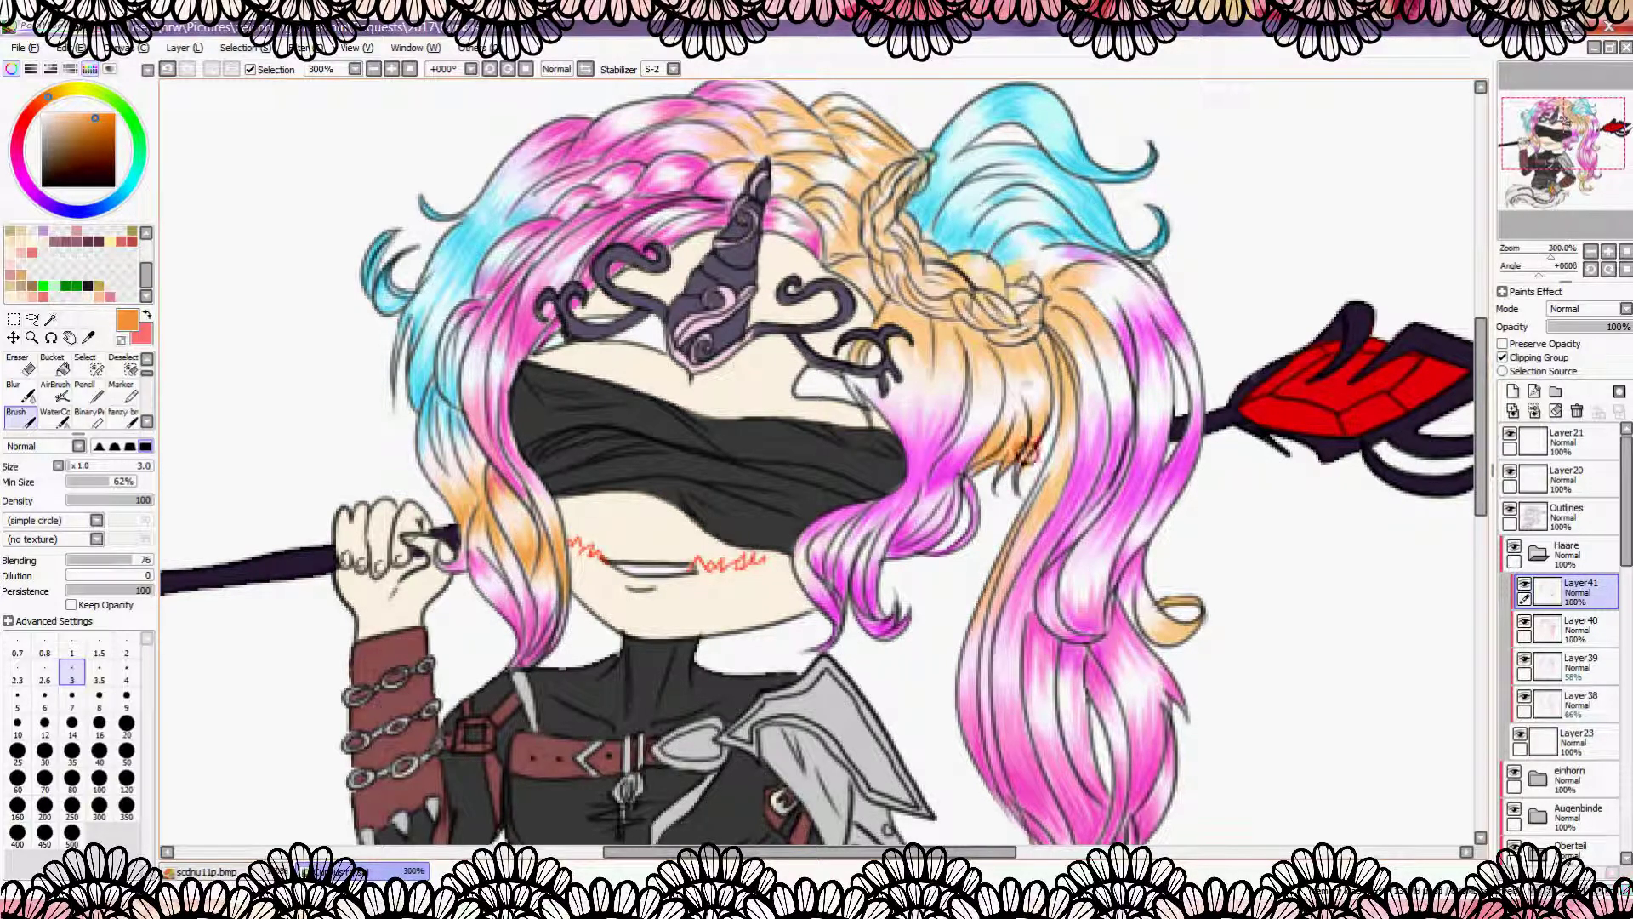
# Step: Add fine darker orange strokes to the strands beneath the braid, on the crown and at the ponytail's base
pyautogui.scroll(2, 817, 468)
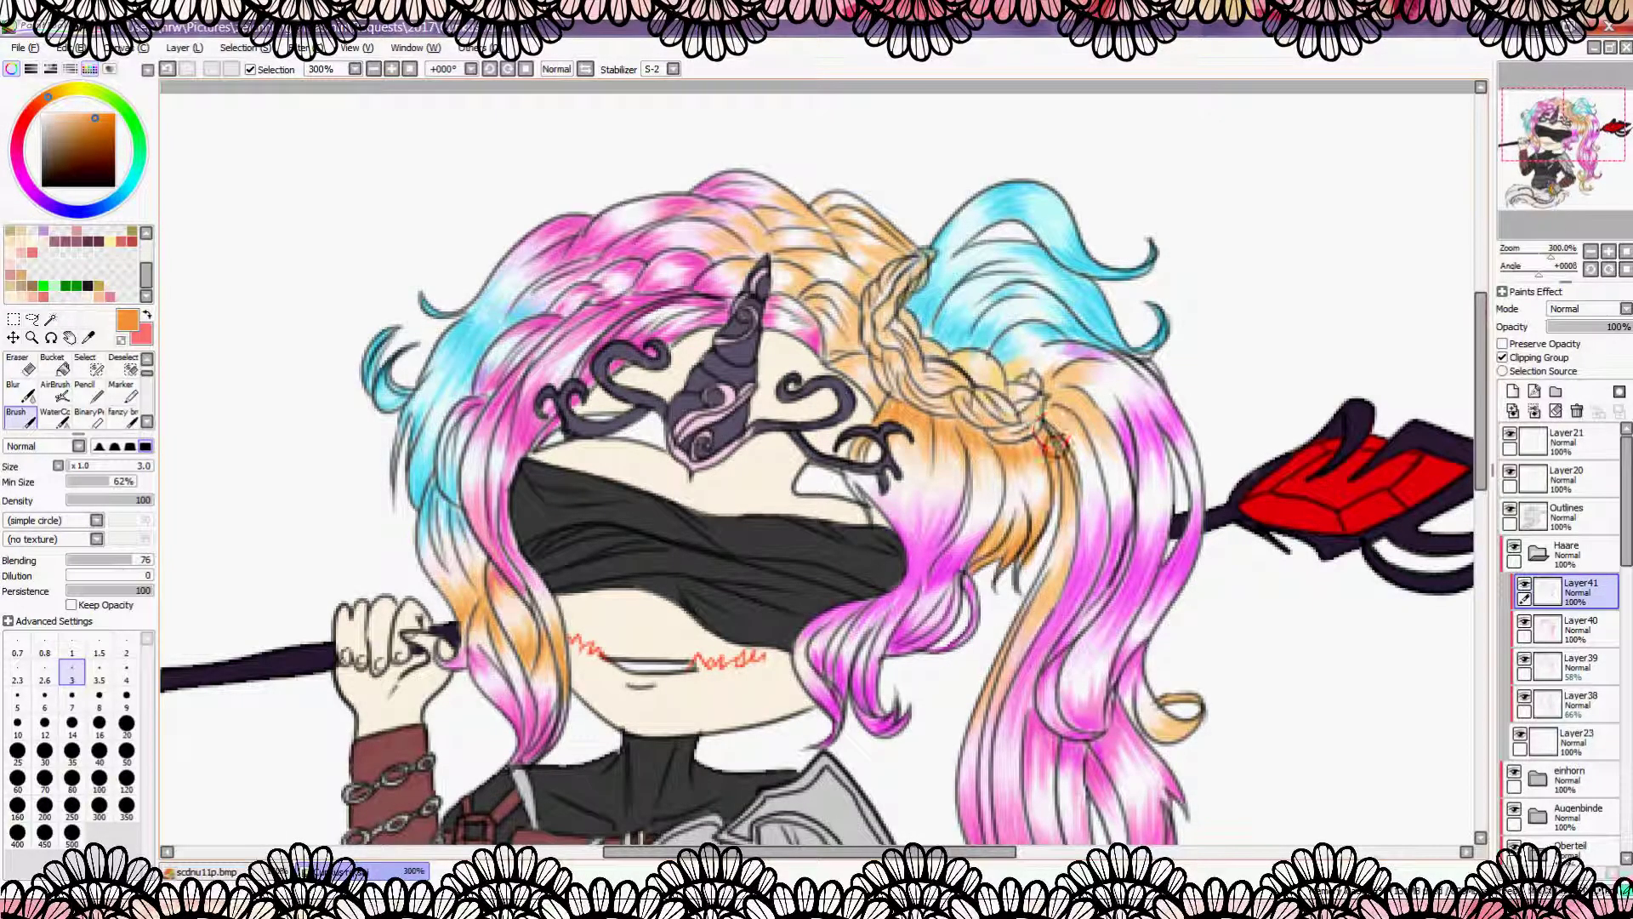
pyautogui.scroll(1, 1005, 375)
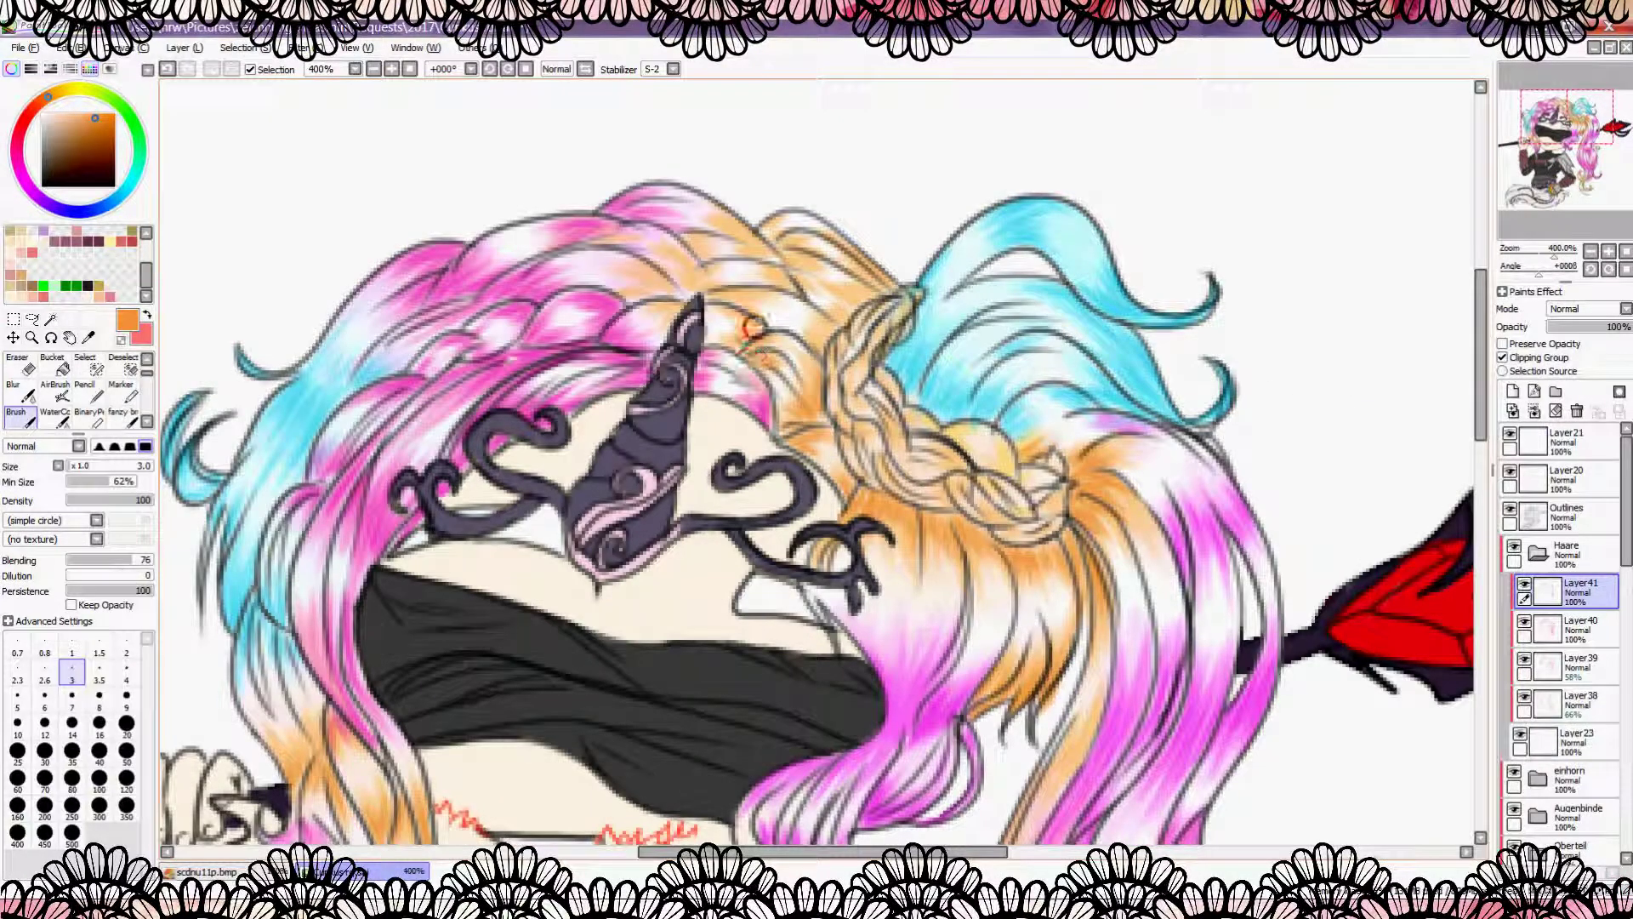
pyautogui.moveTo(693, 266); pyautogui.dragTo(754, 239)
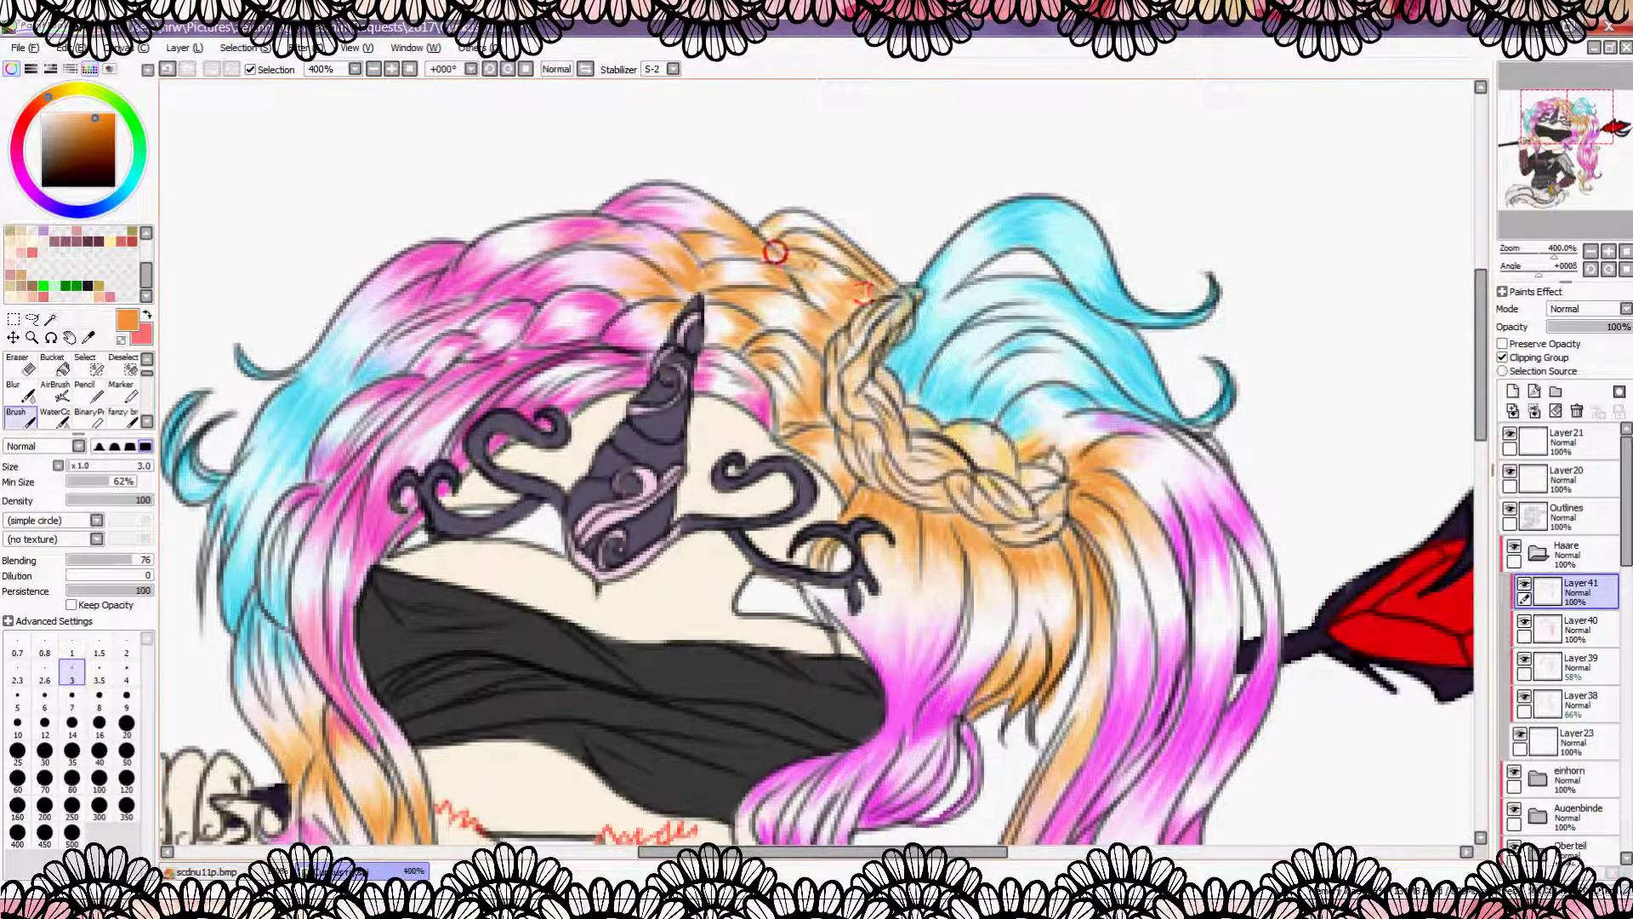
pyautogui.scroll(-1, 825, 219)
pyautogui.moveTo(754, 348)
pyautogui.mouseDown()
pyautogui.moveTo(751, 387)
pyautogui.moveTo(748, 272)
pyautogui.mouseUp()
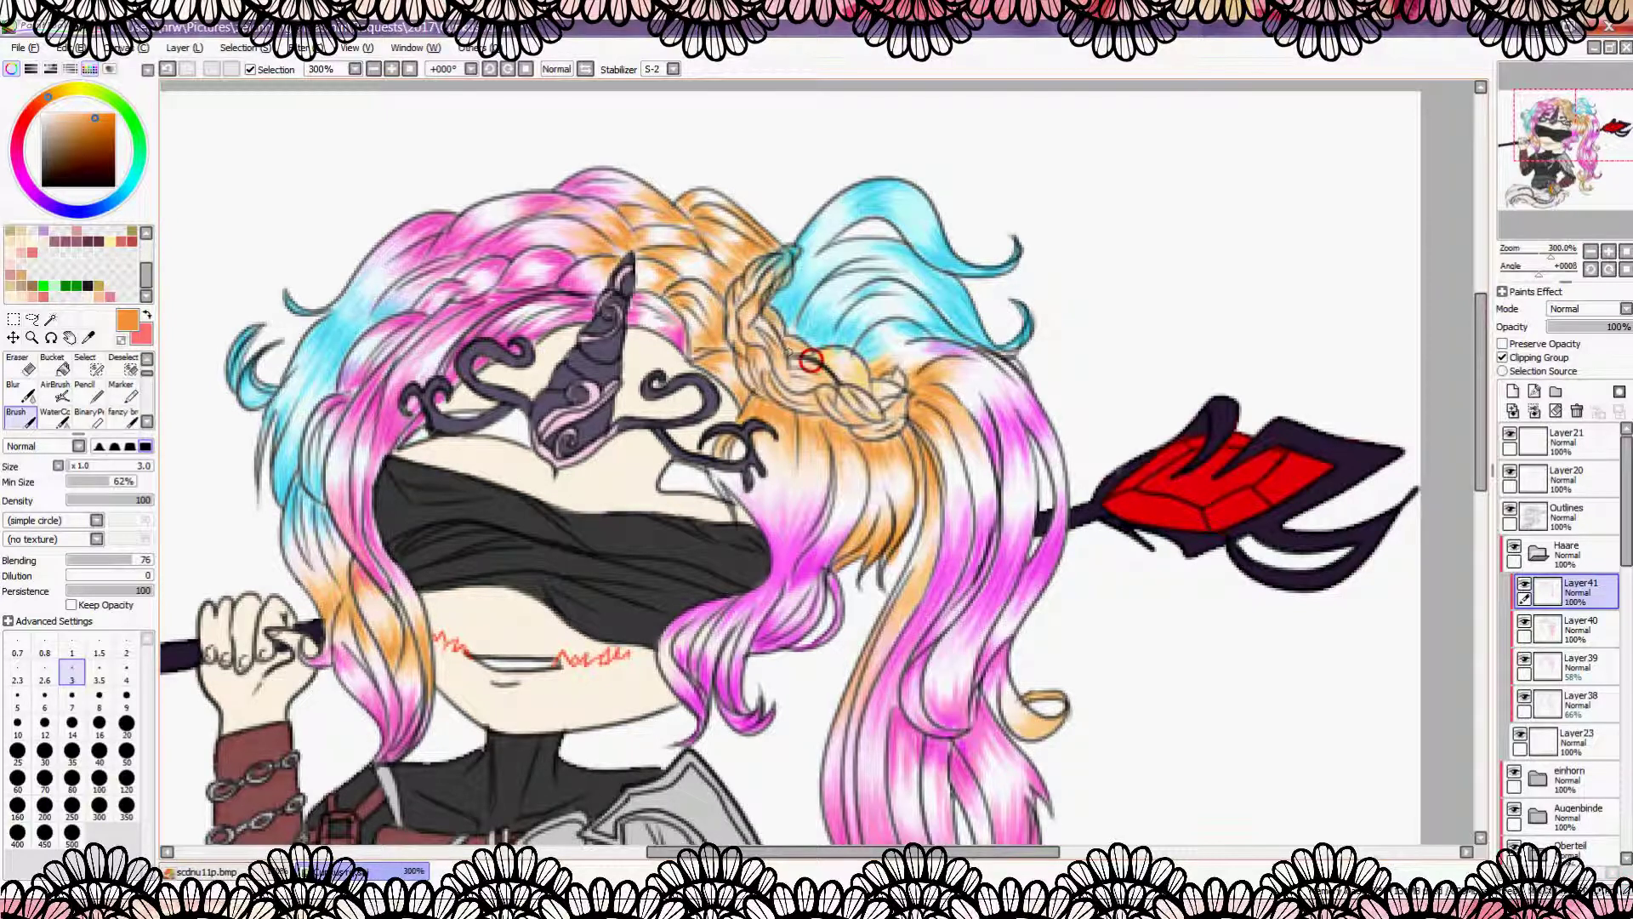
pyautogui.moveTo(812, 391)
pyautogui.mouseDown()
pyautogui.moveTo(814, 406)
pyautogui.moveTo(897, 374)
pyautogui.moveTo(812, 239)
pyautogui.mouseUp()
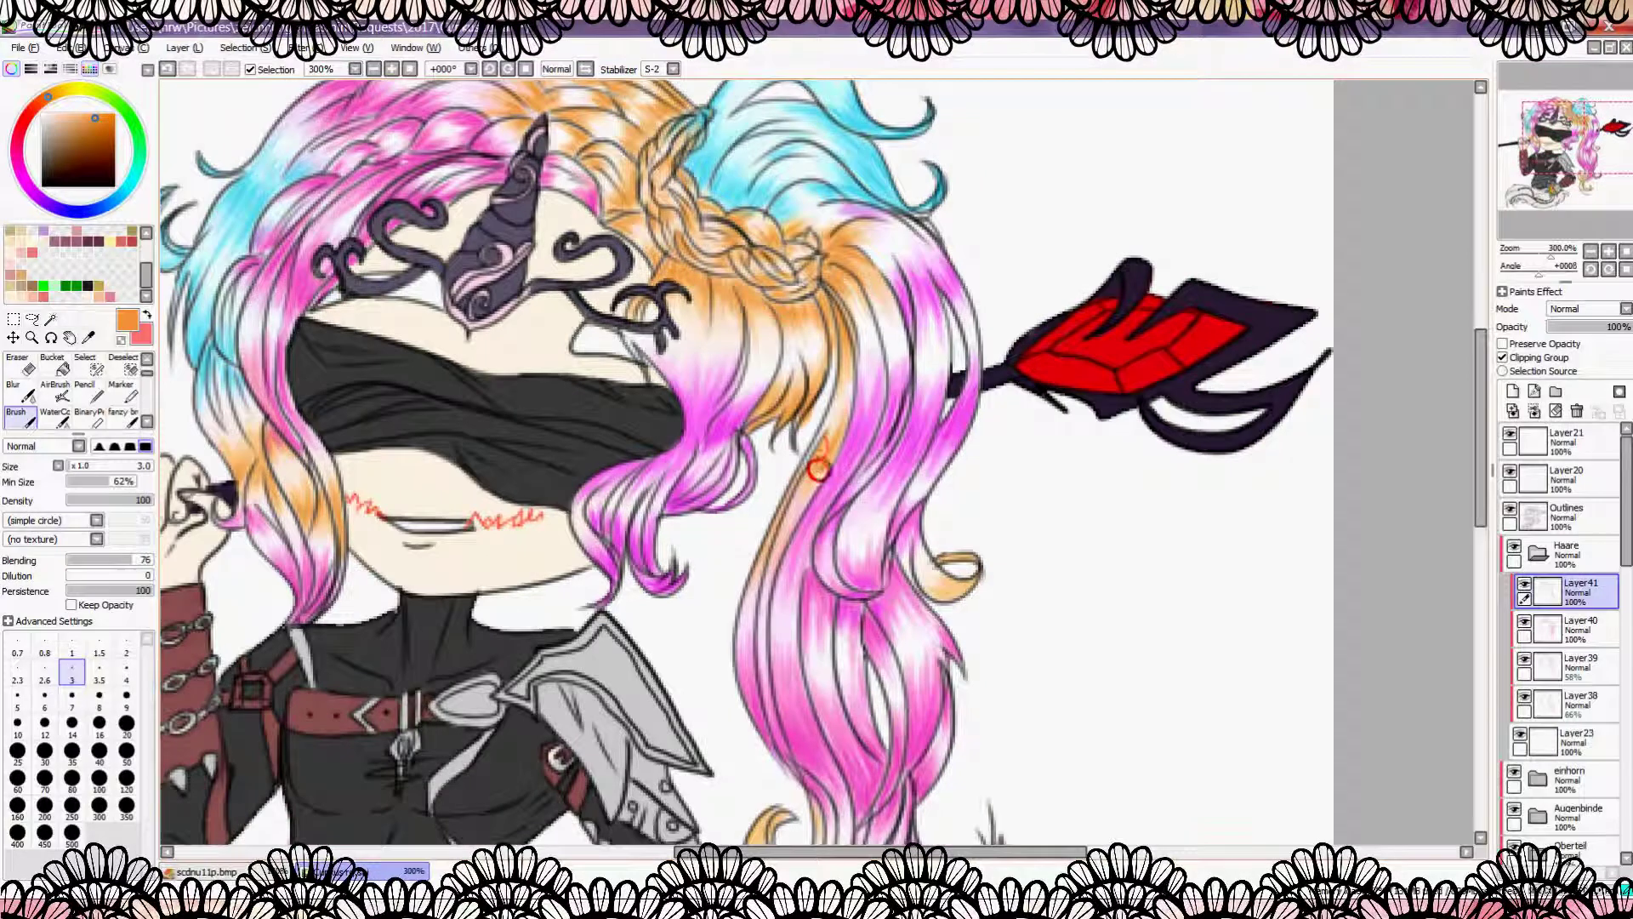
# Step: Shade the orange curls at the ponytail's lower end with fine orange strokes, sampling a lighter orange for the lowest curl
pyautogui.scroll(-3, 972, 584)
pyautogui.scroll(4, 803, 584)
pyautogui.moveTo(663, 340)
pyautogui.mouseDown()
pyautogui.moveTo(685, 263)
pyautogui.moveTo(699, 367)
pyautogui.moveTo(765, 422)
pyautogui.moveTo(702, 536)
pyautogui.mouseUp()
pyautogui.keyDown('alt'); pyautogui.click(777, 610); pyautogui.keyUp('alt')
pyautogui.keyDown('alt'); pyautogui.click(777, 610); pyautogui.keyUp('alt')
pyautogui.moveTo(776, 609)
pyautogui.mouseDown()
pyautogui.moveTo(769, 627)
pyautogui.moveTo(864, 536)
pyautogui.moveTo(850, 584)
pyautogui.mouseUp()
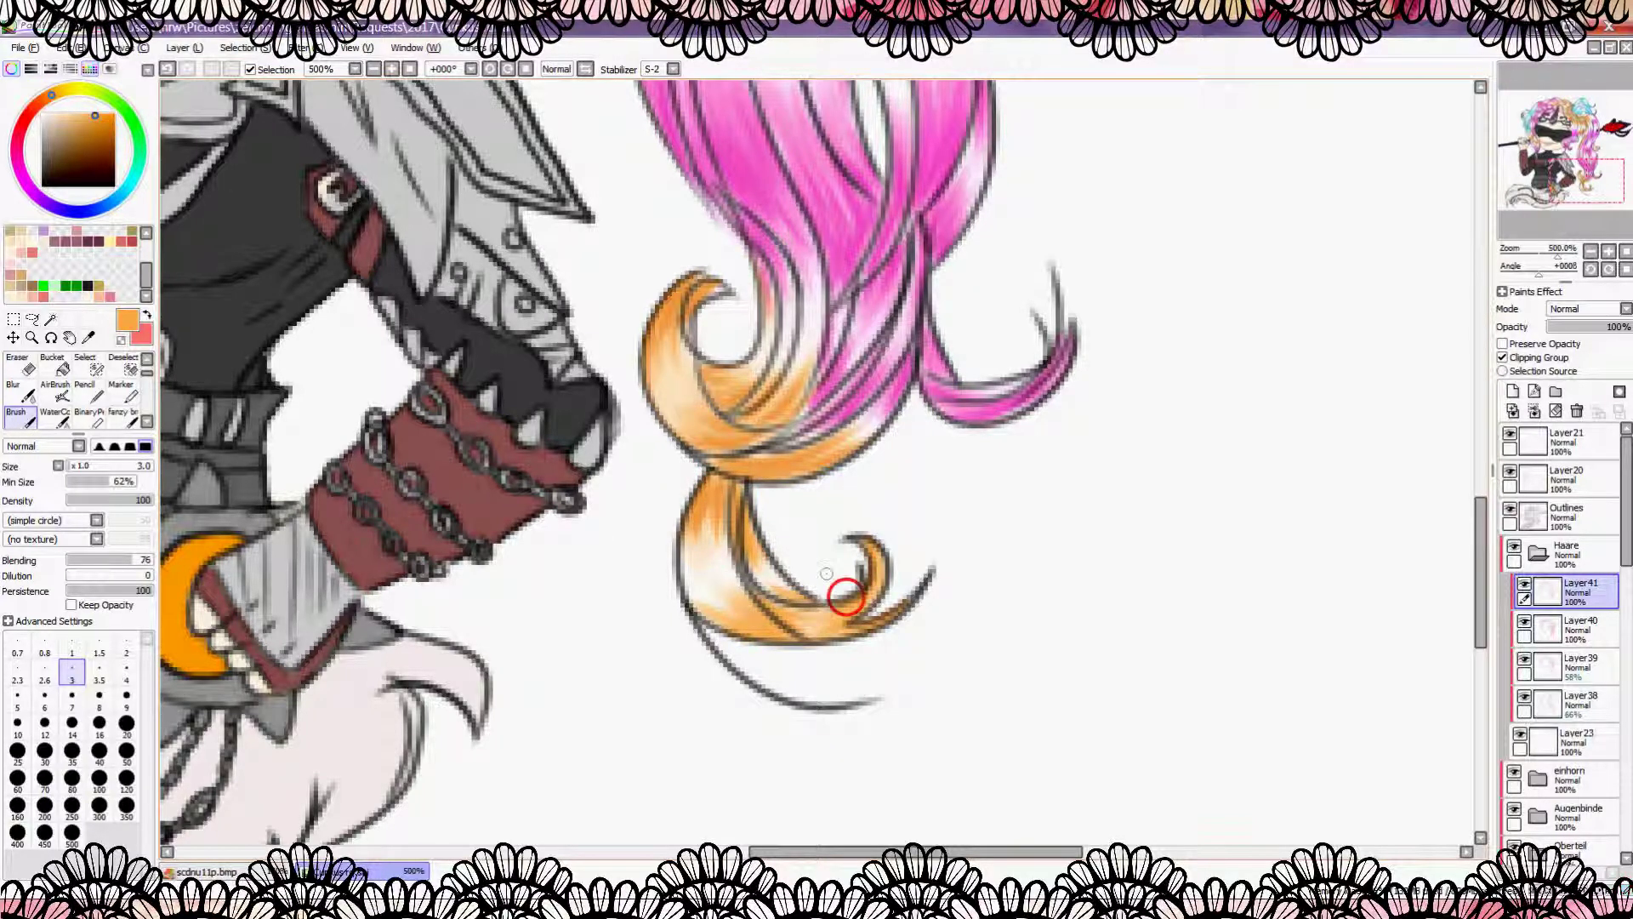
# Step: Add a new clipped layer in Luminosity mode above the hair shading and set up the Airbrush at size 20 with light cyan
pyautogui.scroll(-4, 850, 584)
pyautogui.click(1513, 391)
pyautogui.click(1588, 309)
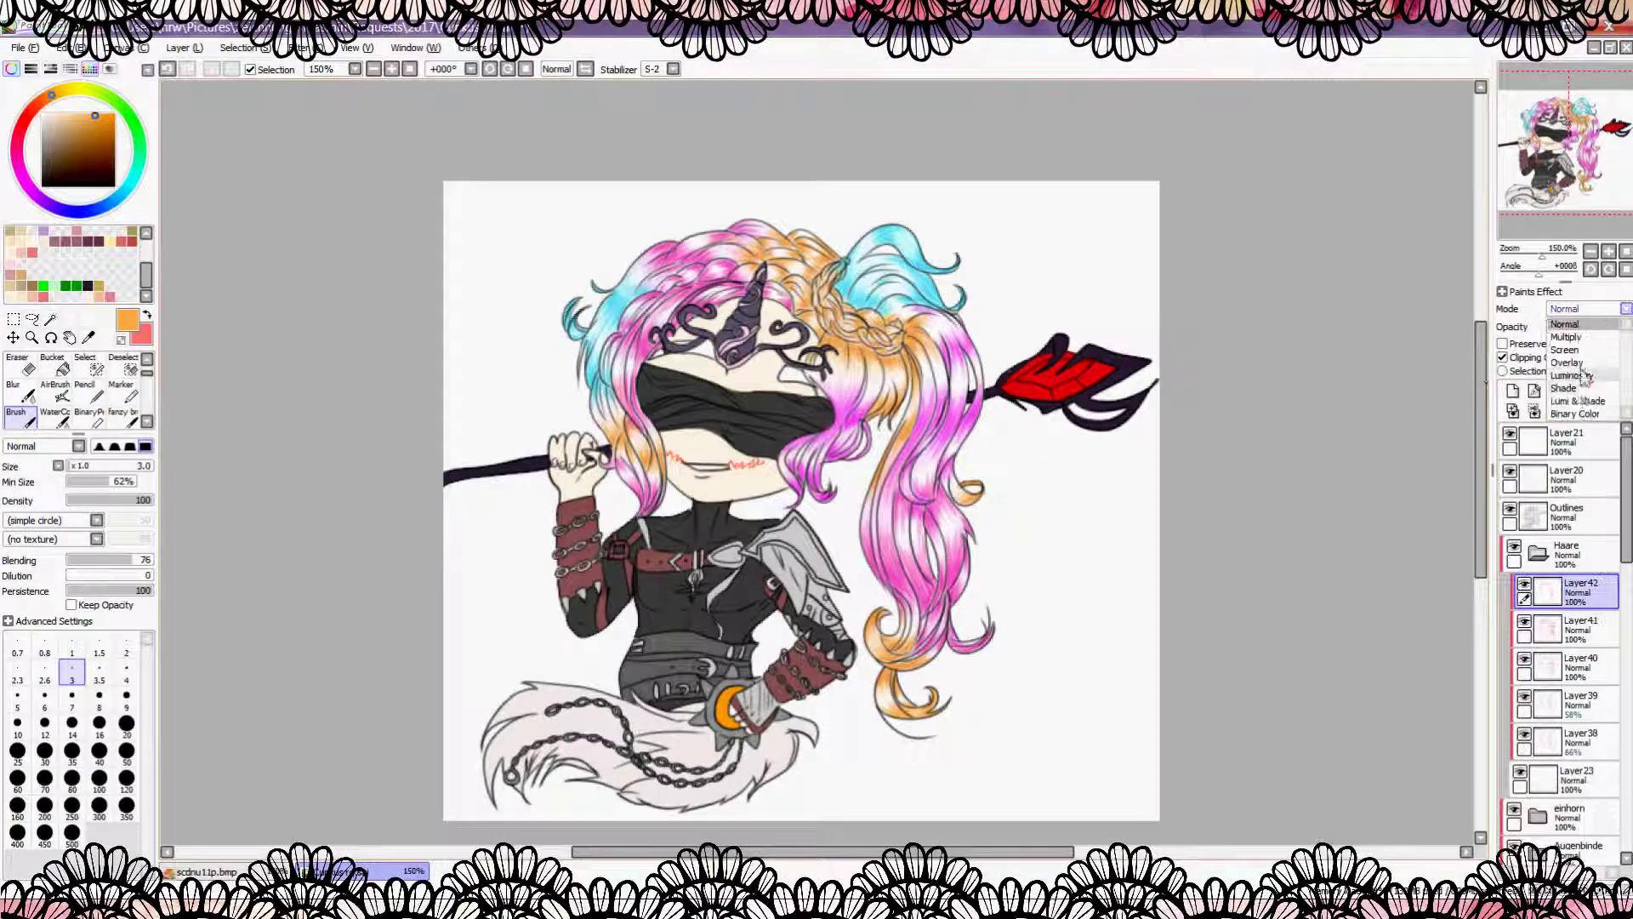
pyautogui.click(1574, 399)
pyautogui.scroll(2, 799, 476)
pyautogui.click(70, 114)
pyautogui.click(53, 386)
pyautogui.click(127, 700)
pyautogui.click(169, 70)
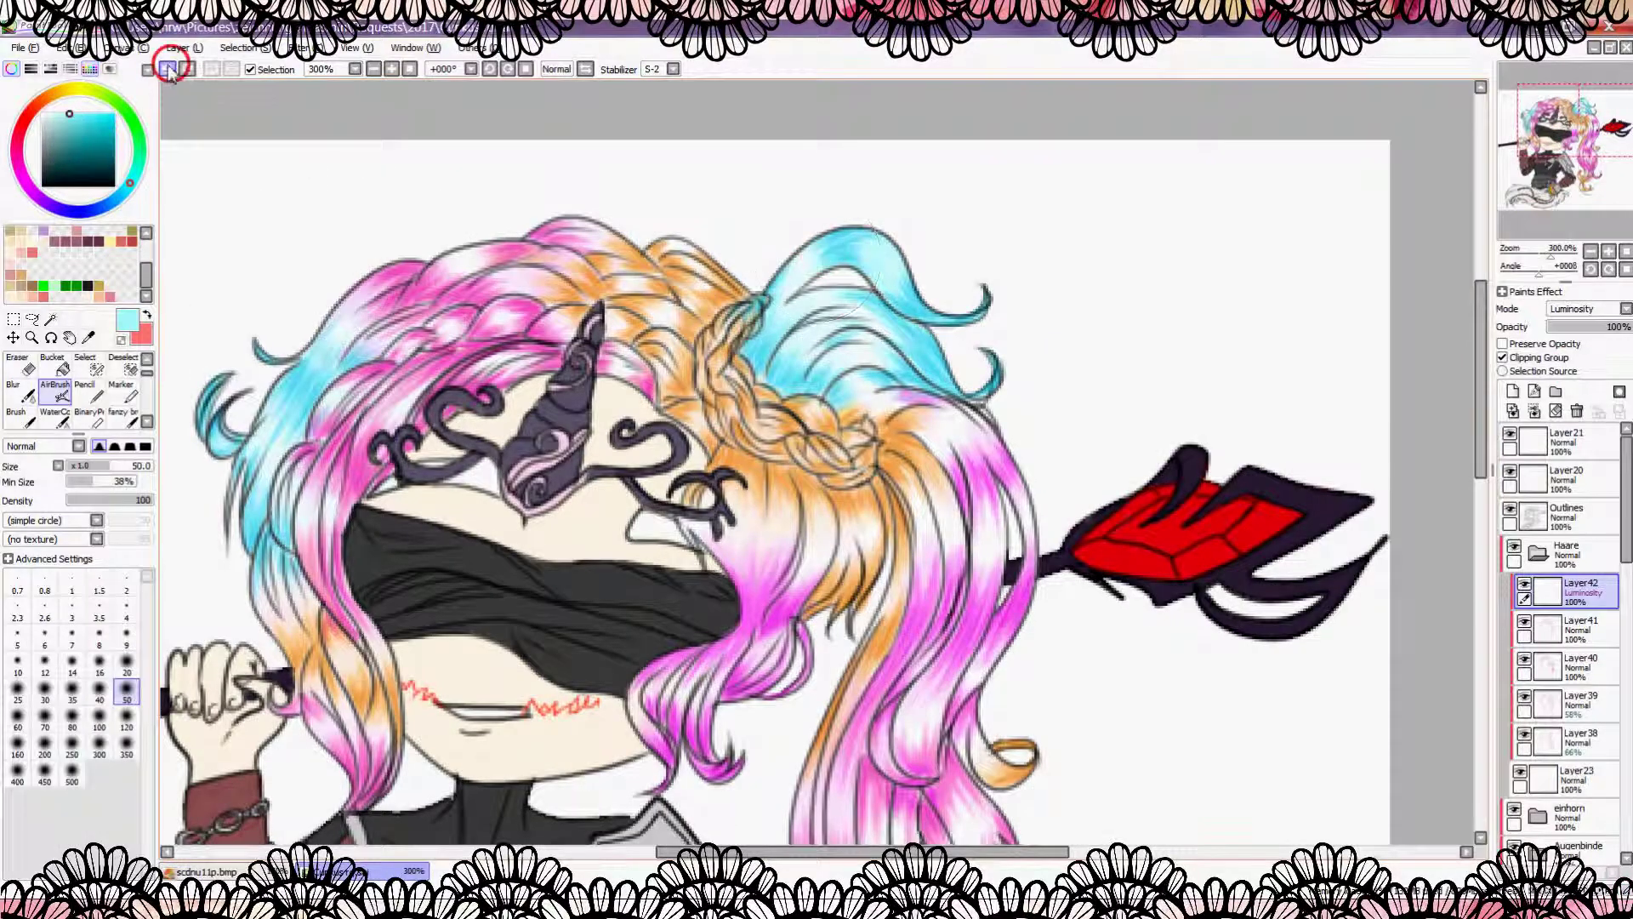
pyautogui.click(127, 672)
pyautogui.scroll(-1, 817, 340)
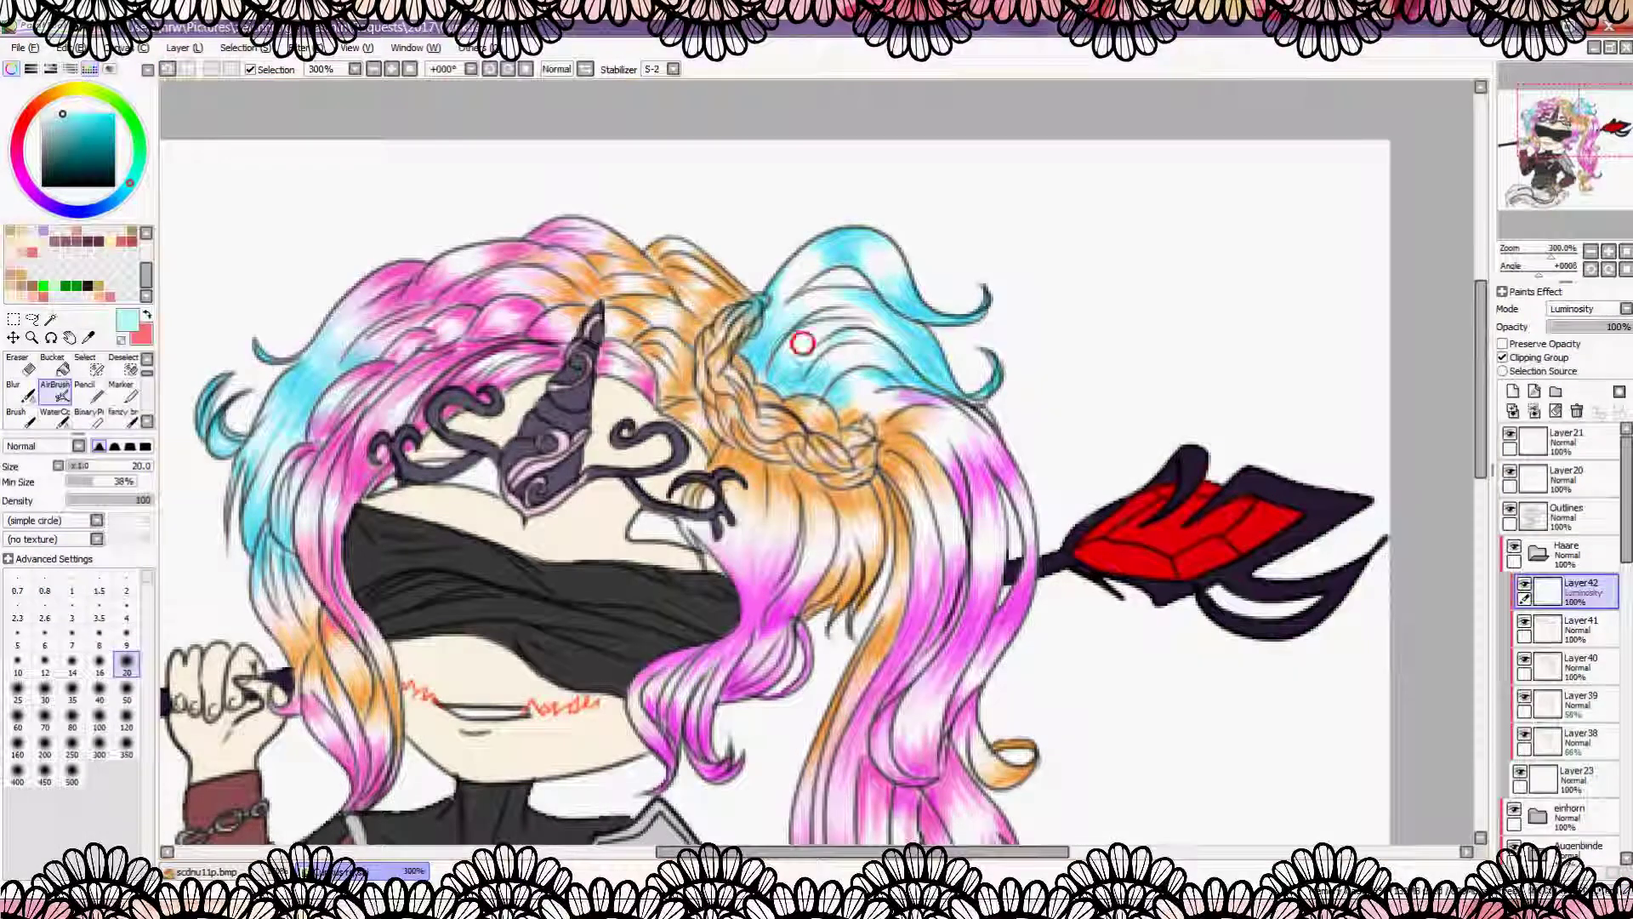
# Step: Try lower opacities for the Luminosity layer, down to 0% and at 34%
pyautogui.scroll(-1, 851, 400)
pyautogui.moveTo(1617, 326); pyautogui.dragTo(1532, 327)
pyautogui.hotkey('ctrl', '+')
pyautogui.hotkey('ctrl', '+')
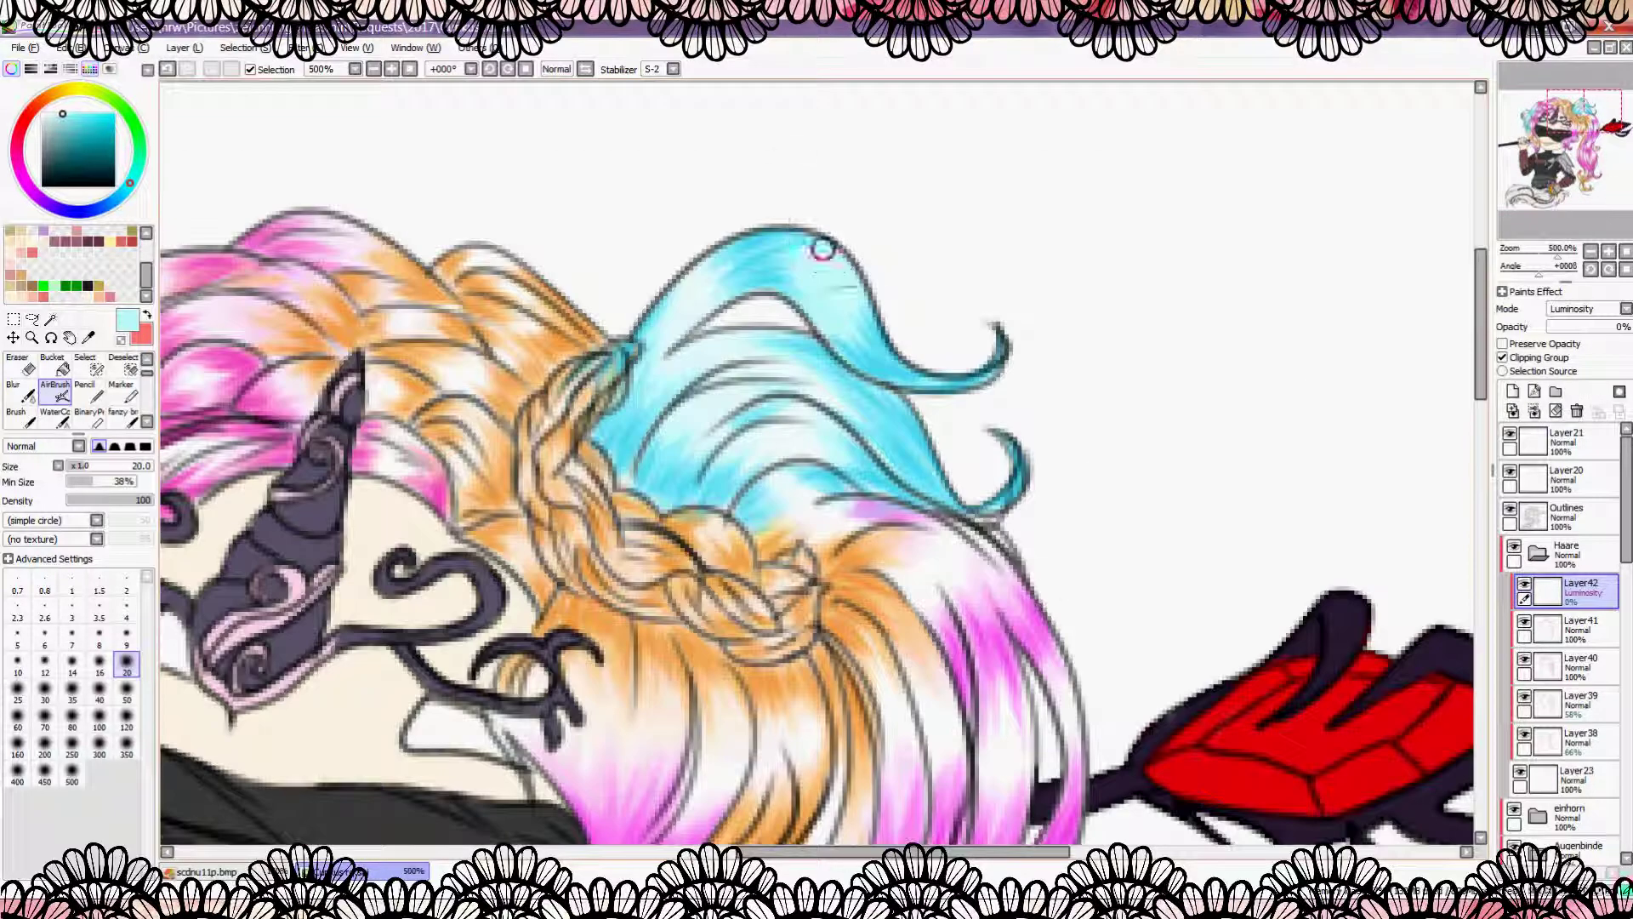
pyautogui.hotkey('ctrl', 'z')
pyautogui.hotkey('ctrl', 'z')
pyautogui.hotkey('ctrl', '-')
pyautogui.hotkey('ctrl', '-')
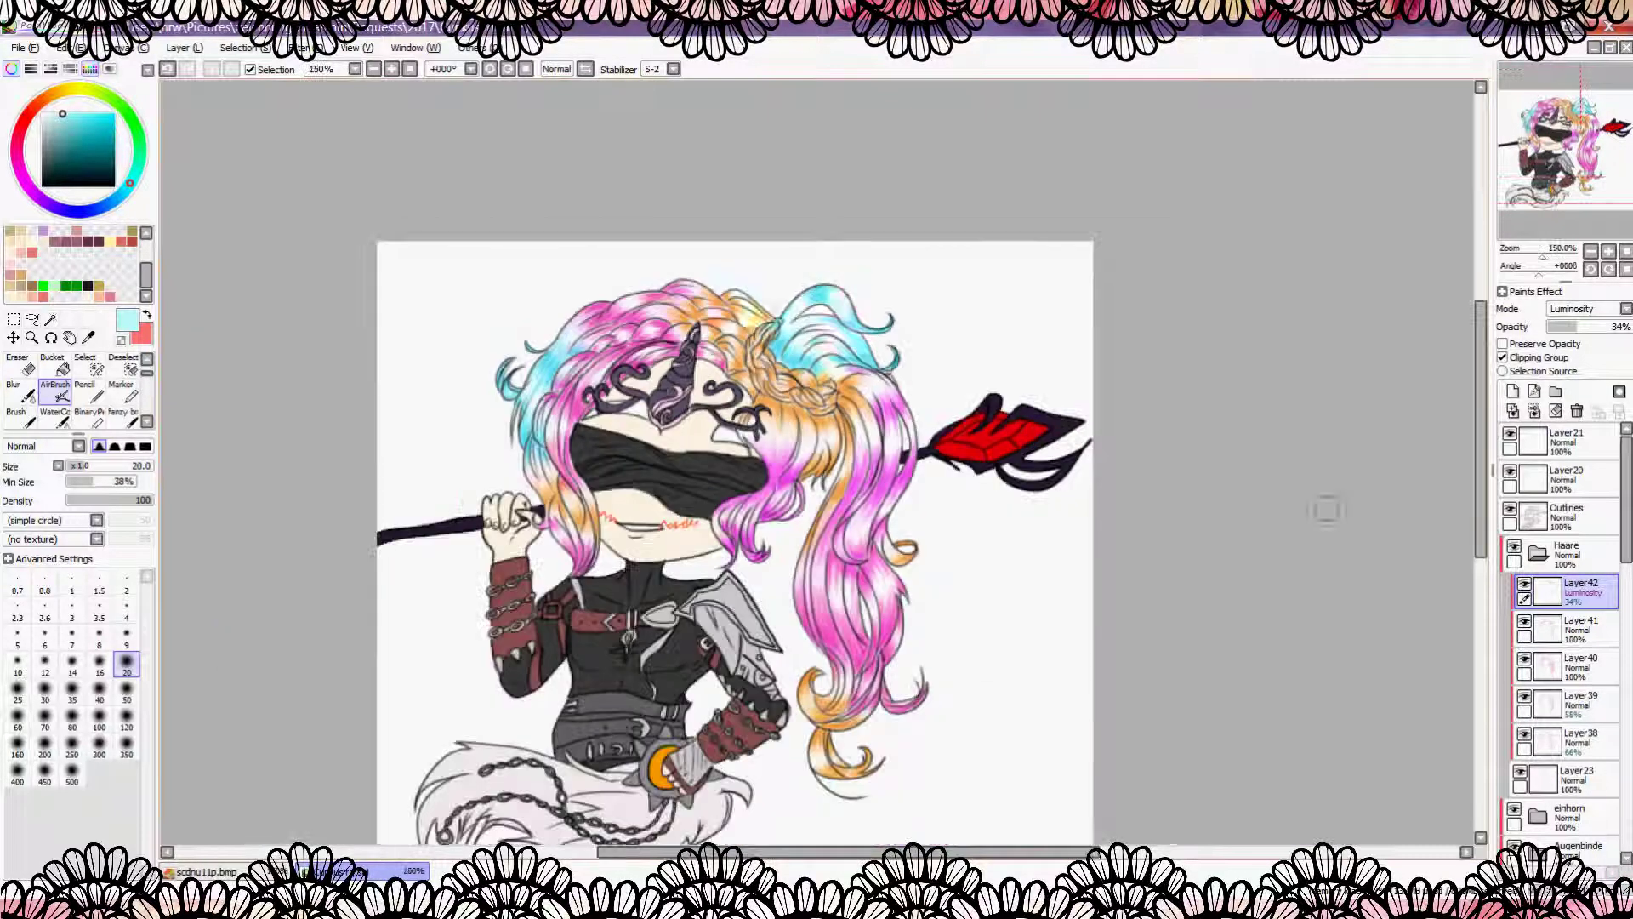
# Step: Airbrush dark yellow over the orange crown and braid strands on the clipped Luminosity layer
pyautogui.click(1503, 357)
pyautogui.click(1584, 309)
pyautogui.click(1580, 377)
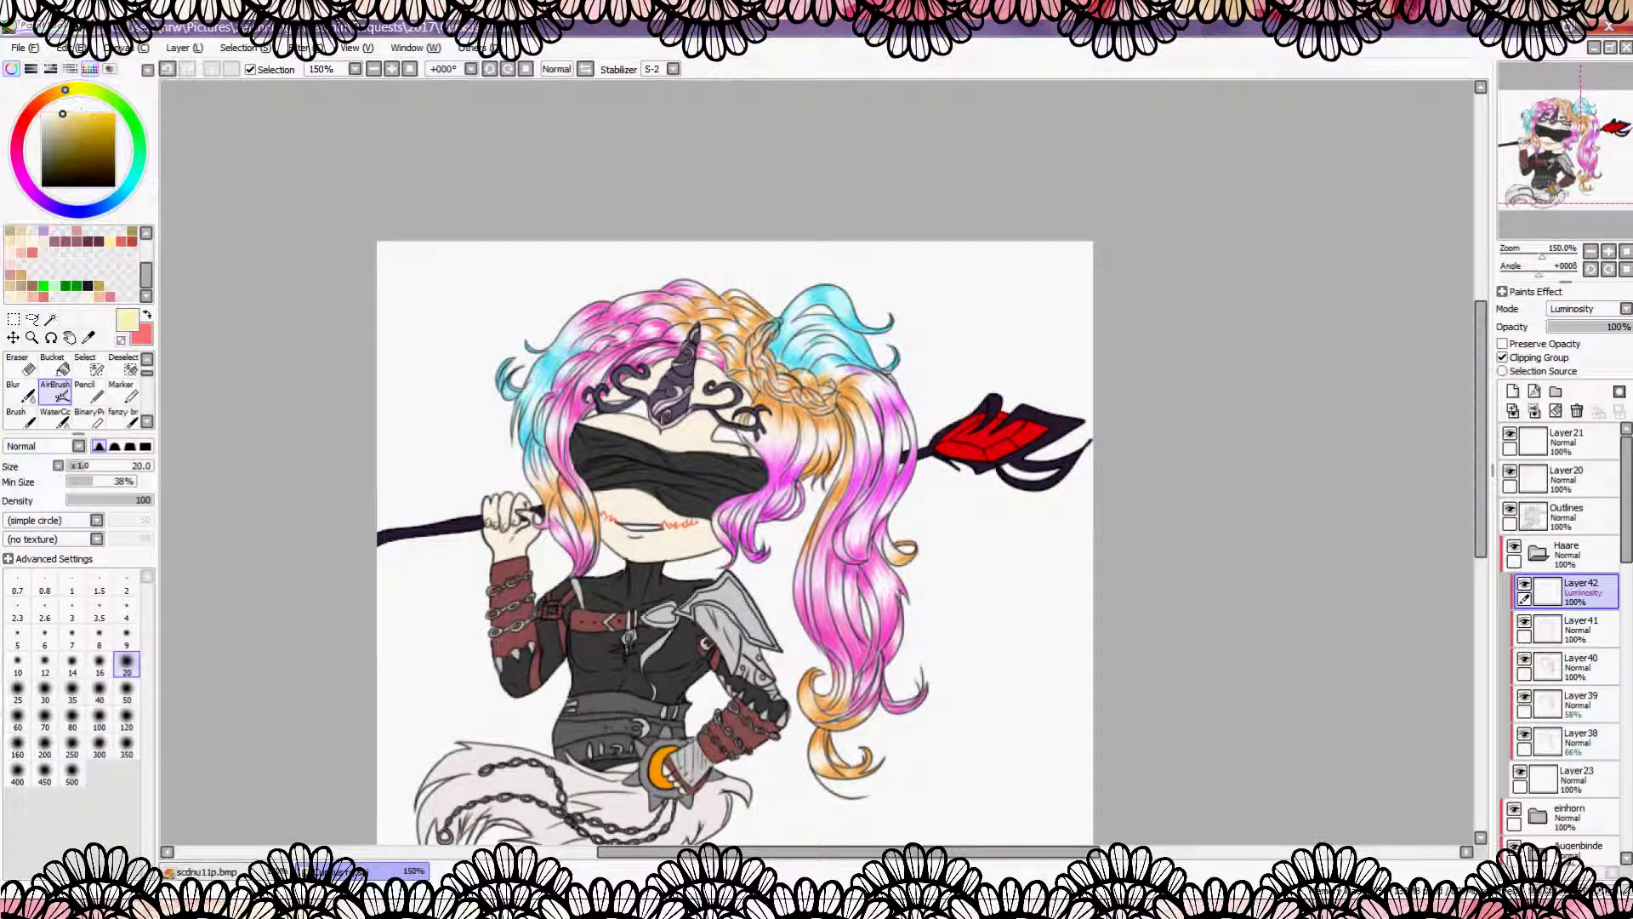
pyautogui.hotkey('ctrl', '+')
pyautogui.click(114, 113)
pyautogui.click(108, 154)
pyautogui.moveTo(740, 340); pyautogui.dragTo(699, 379)
pyautogui.moveTo(846, 304)
pyautogui.mouseDown()
pyautogui.moveTo(819, 392)
pyautogui.moveTo(730, 447)
pyautogui.mouseUp()
pyautogui.hotkey('ctrl', '-')
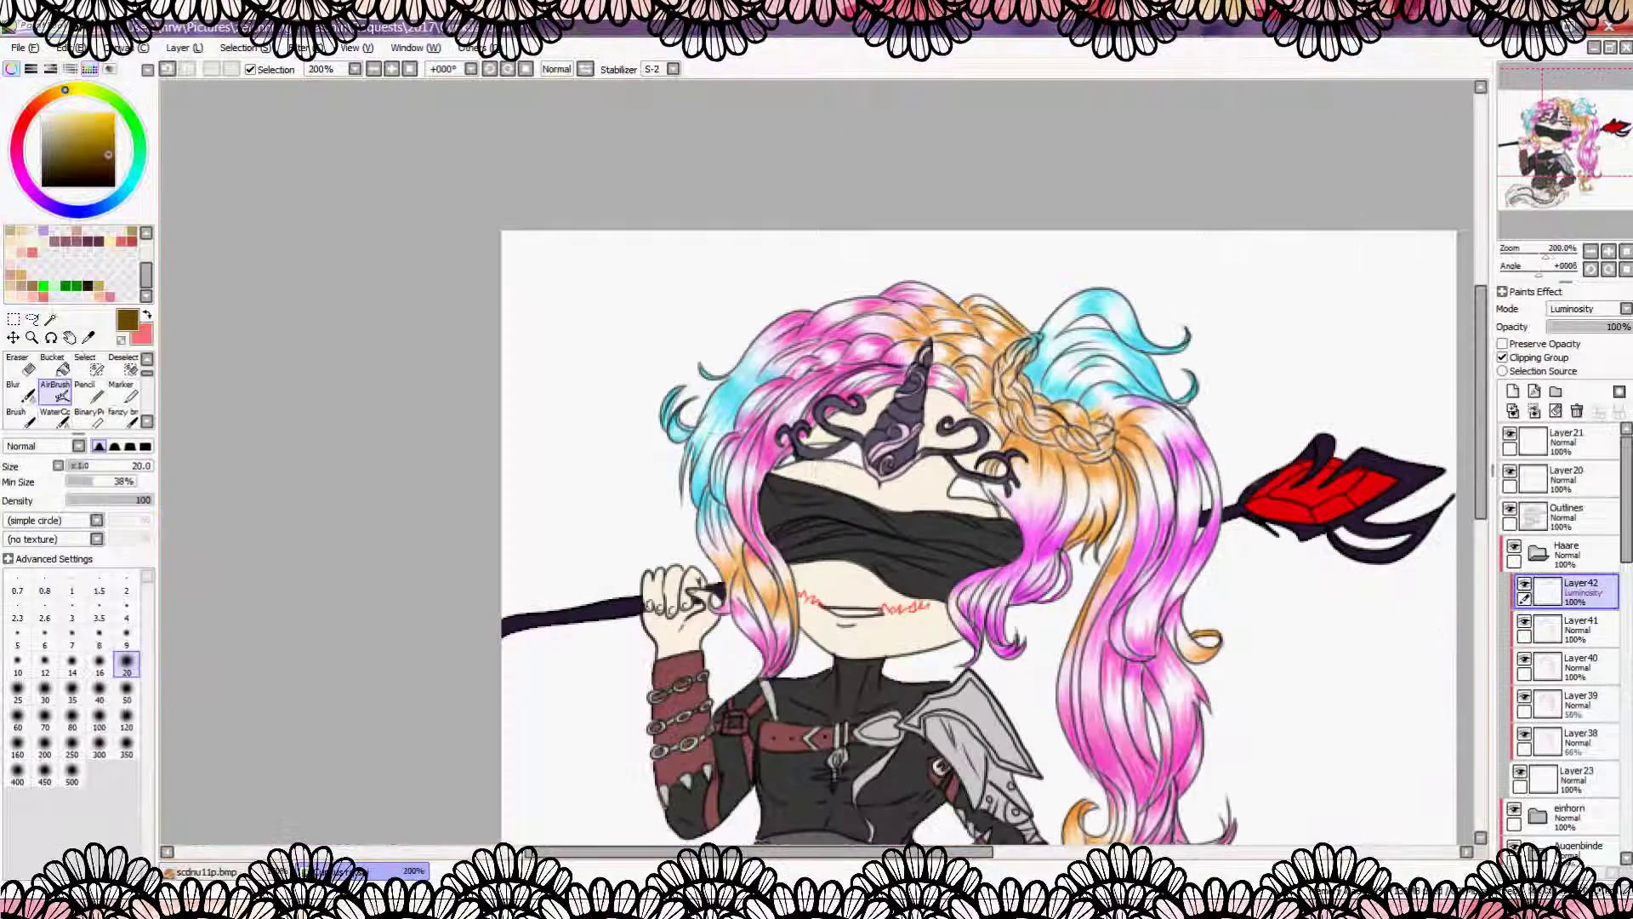
# Step: Airbrush dark purple over the pink hair and ponytail strands, and reddish orange over the ponytail's curled ends
pyautogui.keyDown('alt'); pyautogui.click(740, 491); pyautogui.keyUp('alt')
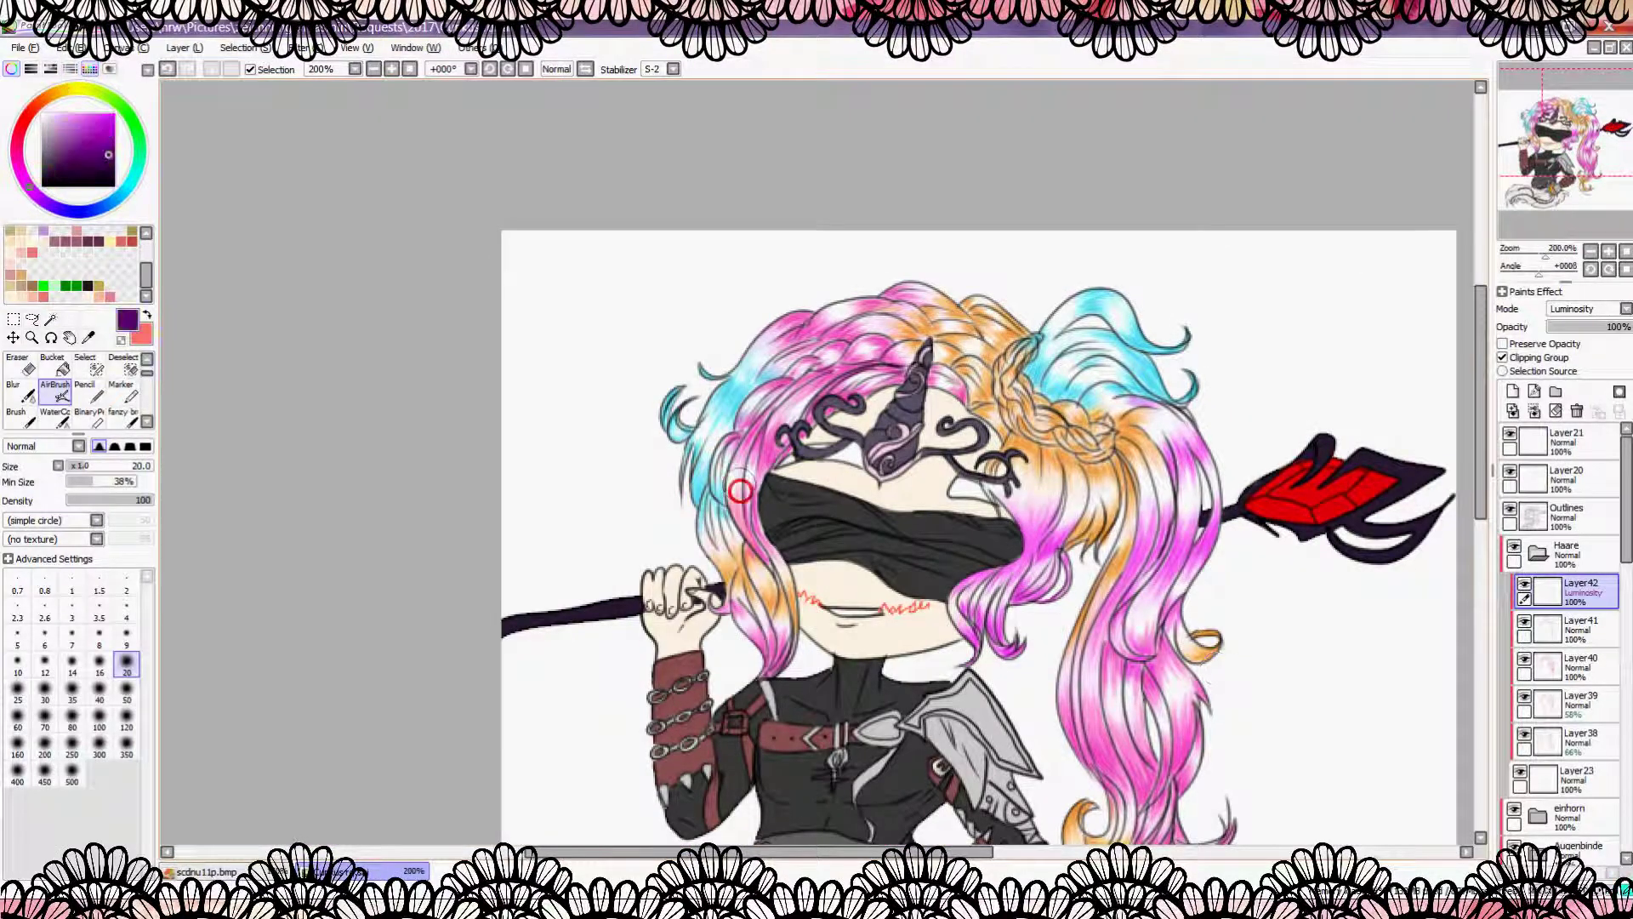
pyautogui.moveTo(802, 394); pyautogui.dragTo(833, 310)
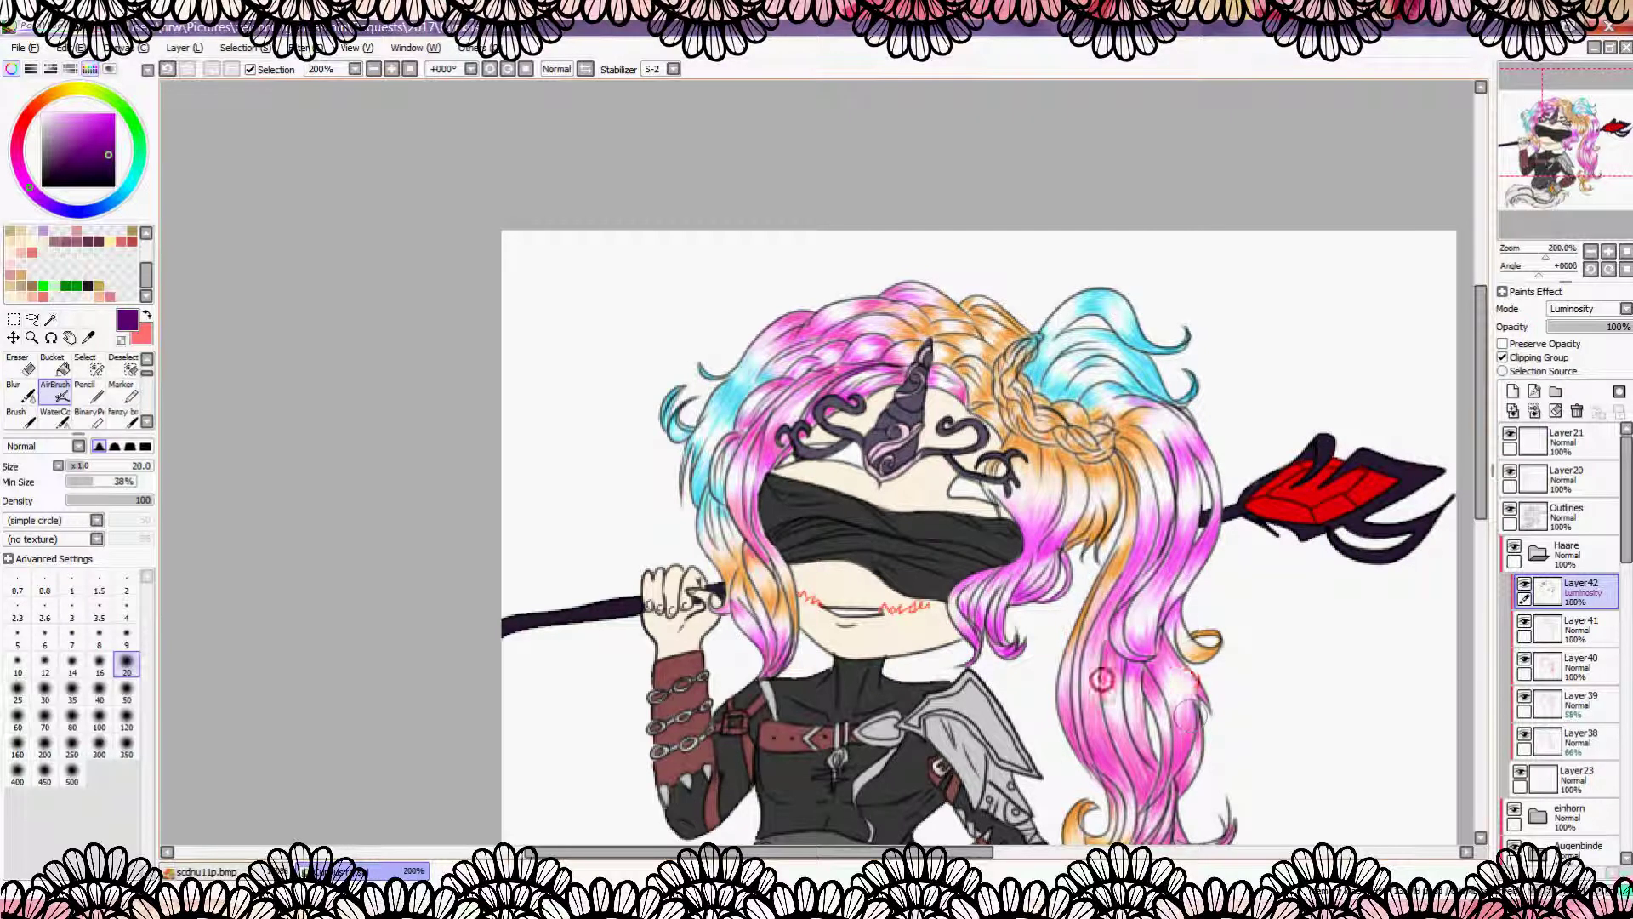
pyautogui.scroll(-3, 1192, 645)
pyautogui.scroll(1, 1192, 645)
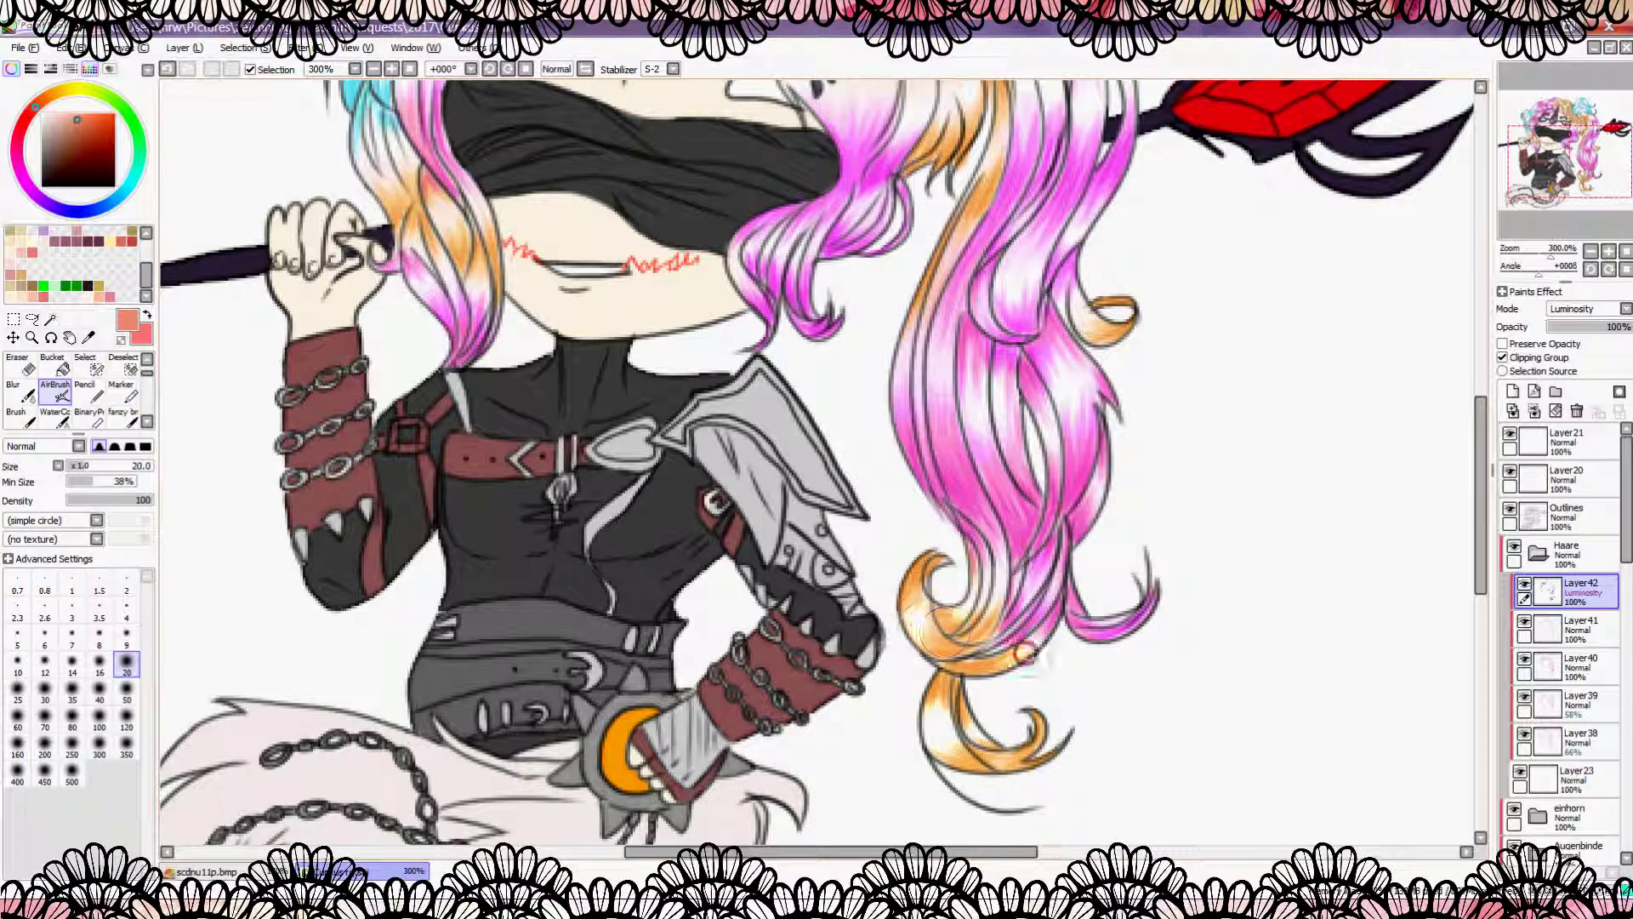
pyautogui.scroll(-3, 936, 647)
pyautogui.scroll(1, 936, 647)
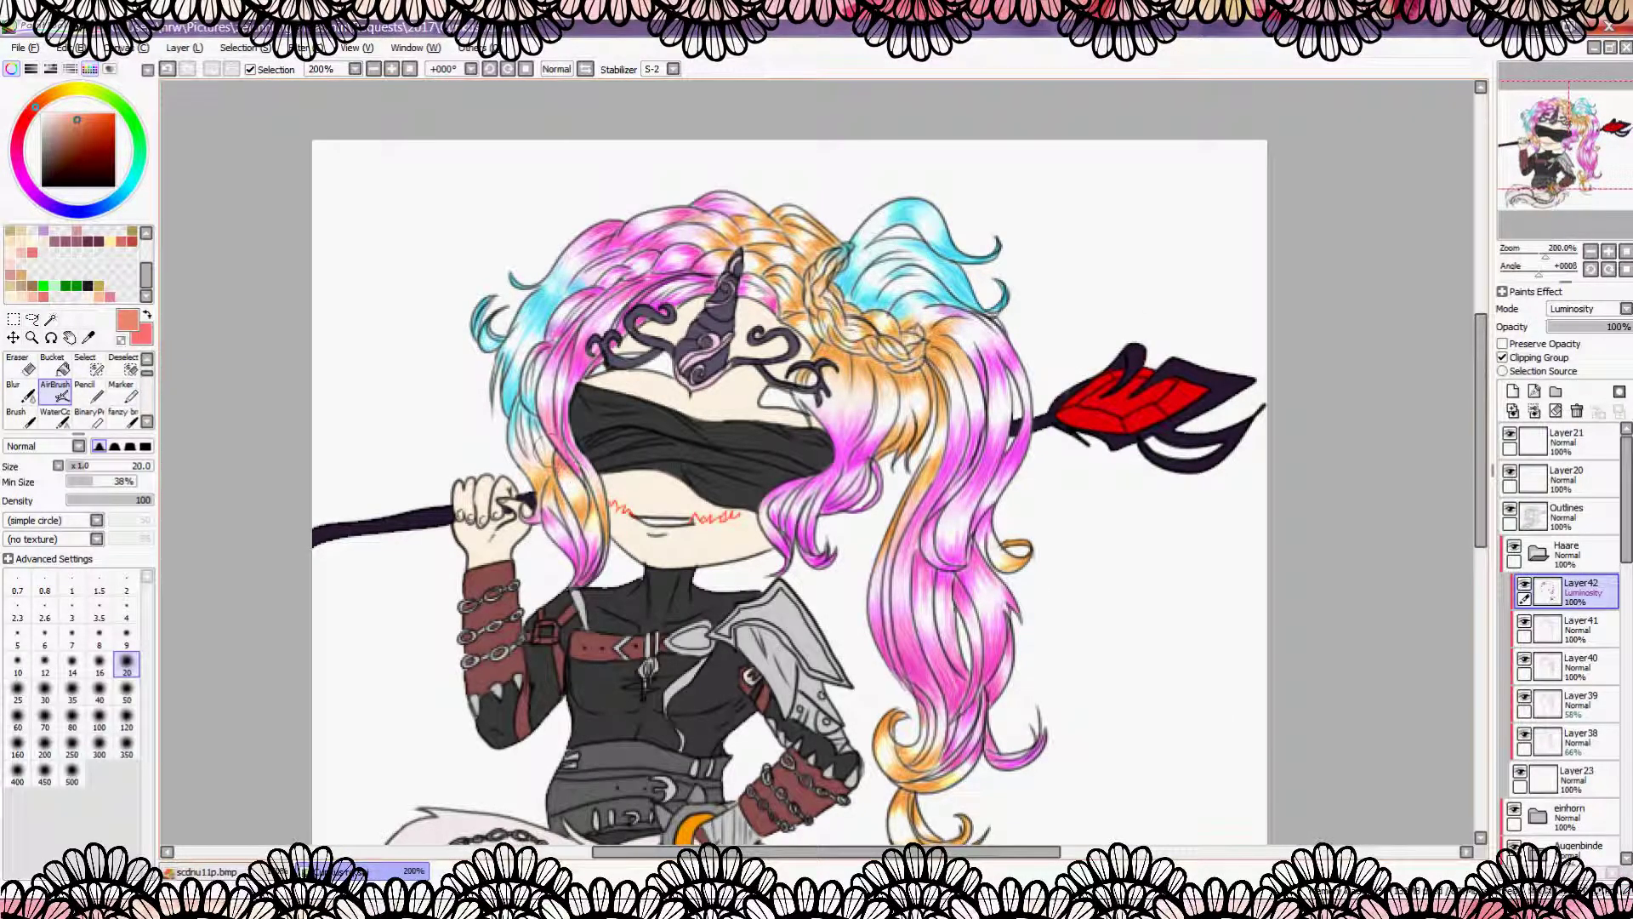
# Step: Add a new layer on top of the hair shading and set the Airbrush to size 350
pyautogui.scroll(-1, 876, 217)
pyautogui.click(1512, 391)
pyautogui.click(42, 113)
pyautogui.click(31, 422)
pyautogui.click(54, 391)
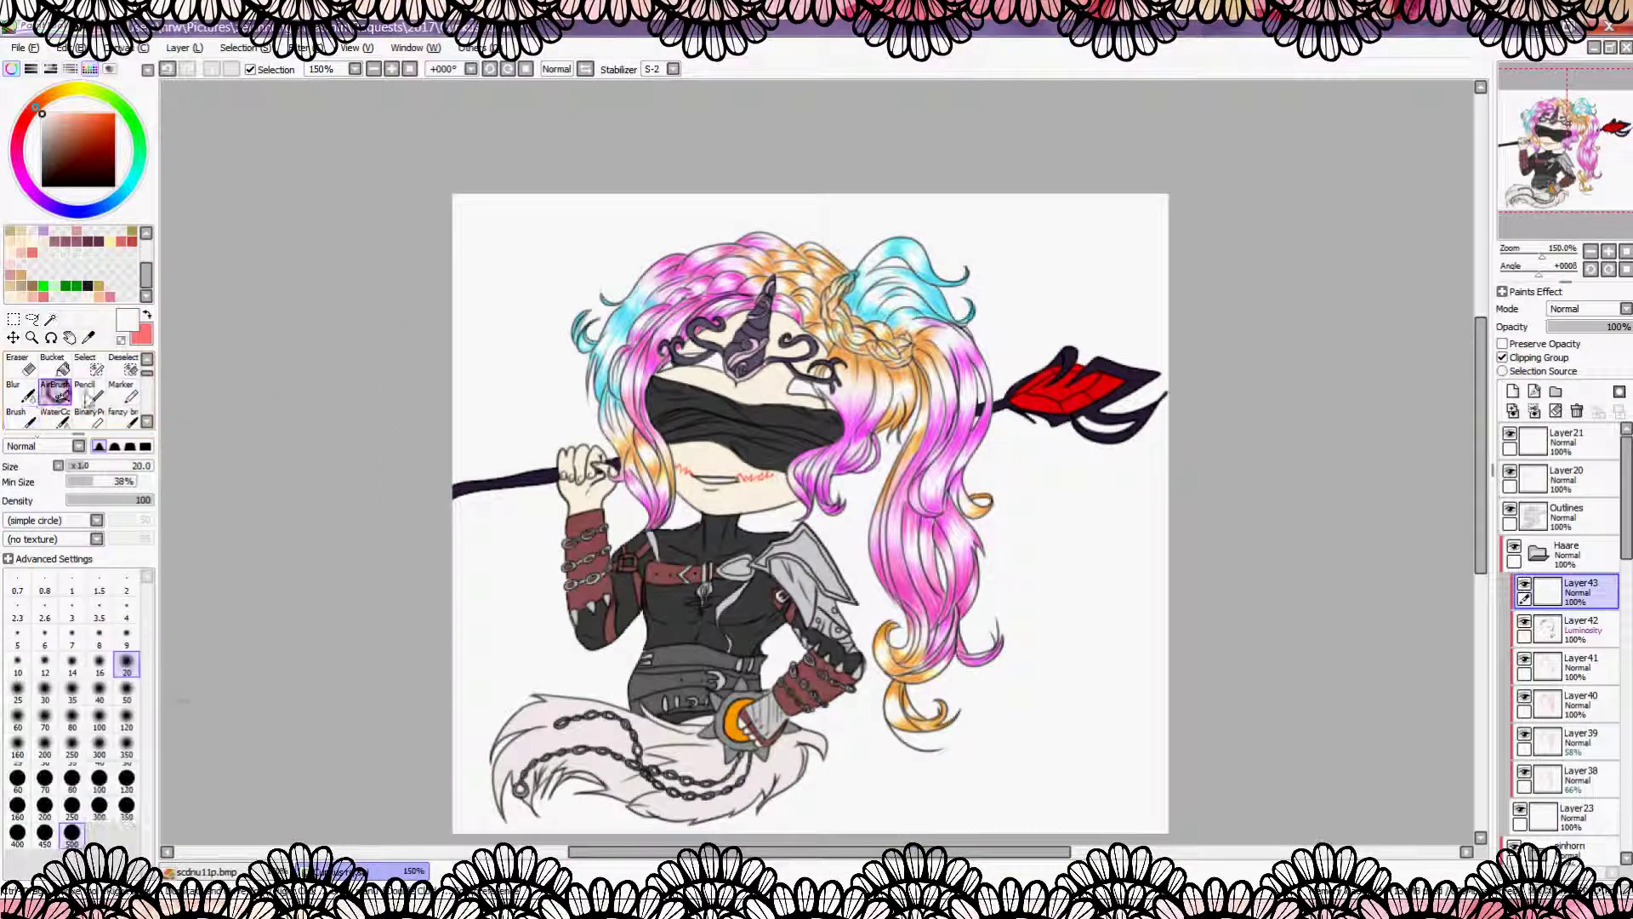
pyautogui.click(126, 745)
# Step: Try a white upper hair fading to a black lower ponytail, blended as Overlay at 26% opacity
pyautogui.moveTo(613, 281); pyautogui.dragTo(851, 340)
pyautogui.click(42, 186)
pyautogui.moveTo(944, 714); pyautogui.dragTo(901, 442)
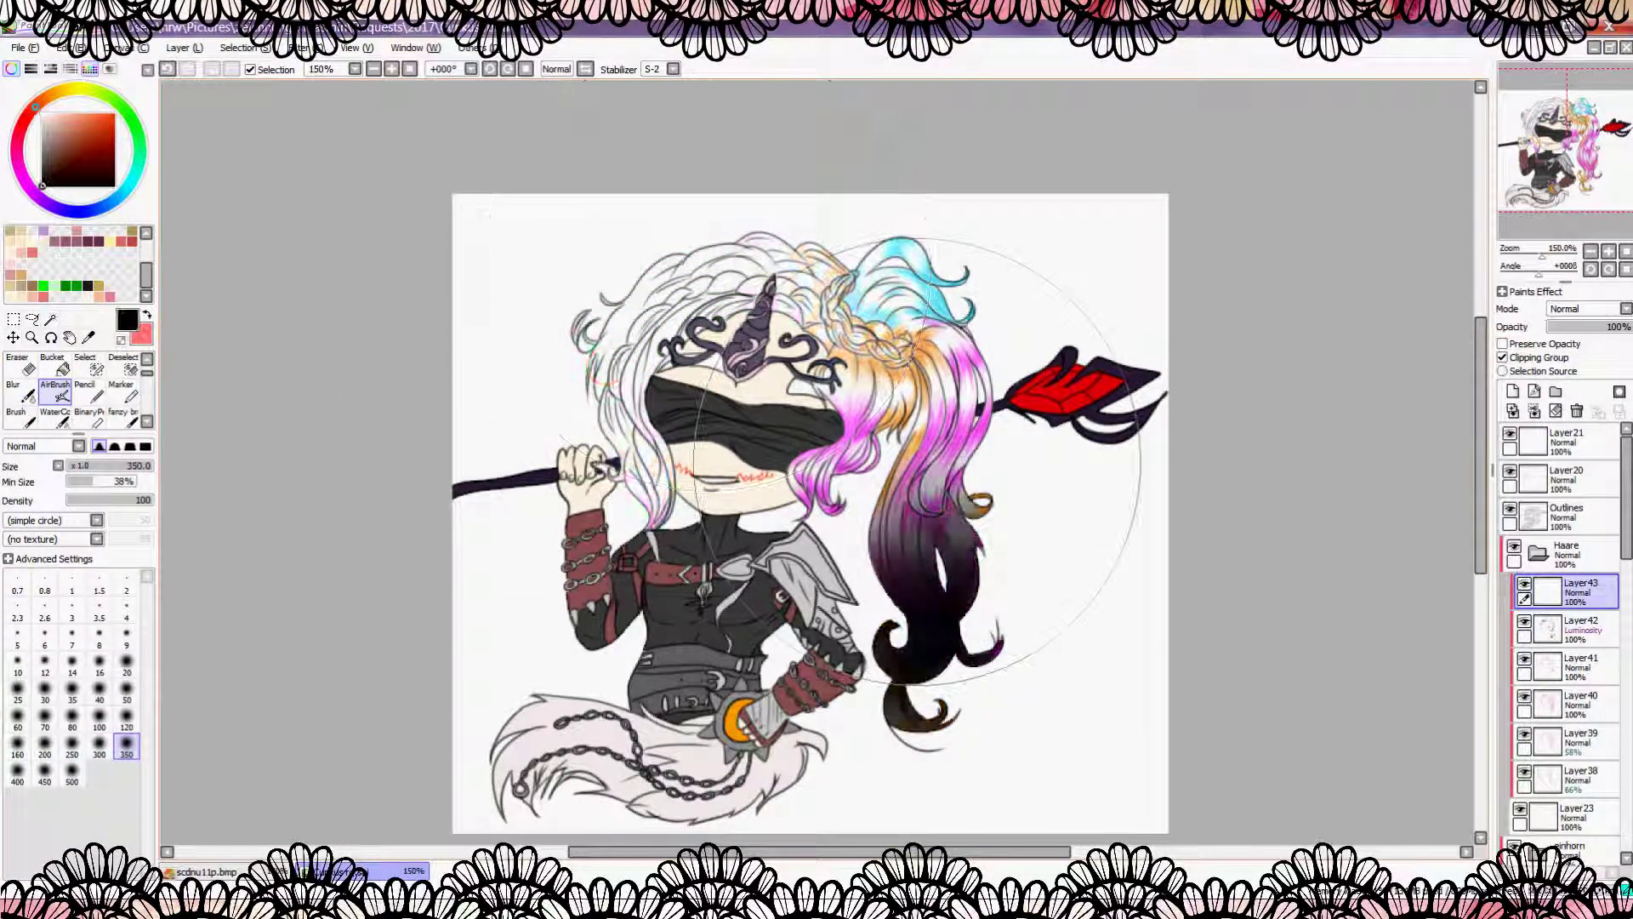
pyautogui.moveTo(808, 273); pyautogui.dragTo(1021, 545)
pyautogui.click(1587, 308)
pyautogui.click(1582, 340)
pyautogui.click(1586, 309)
pyautogui.click(1583, 340)
pyautogui.moveTo(1616, 326); pyautogui.dragTo(1569, 327)
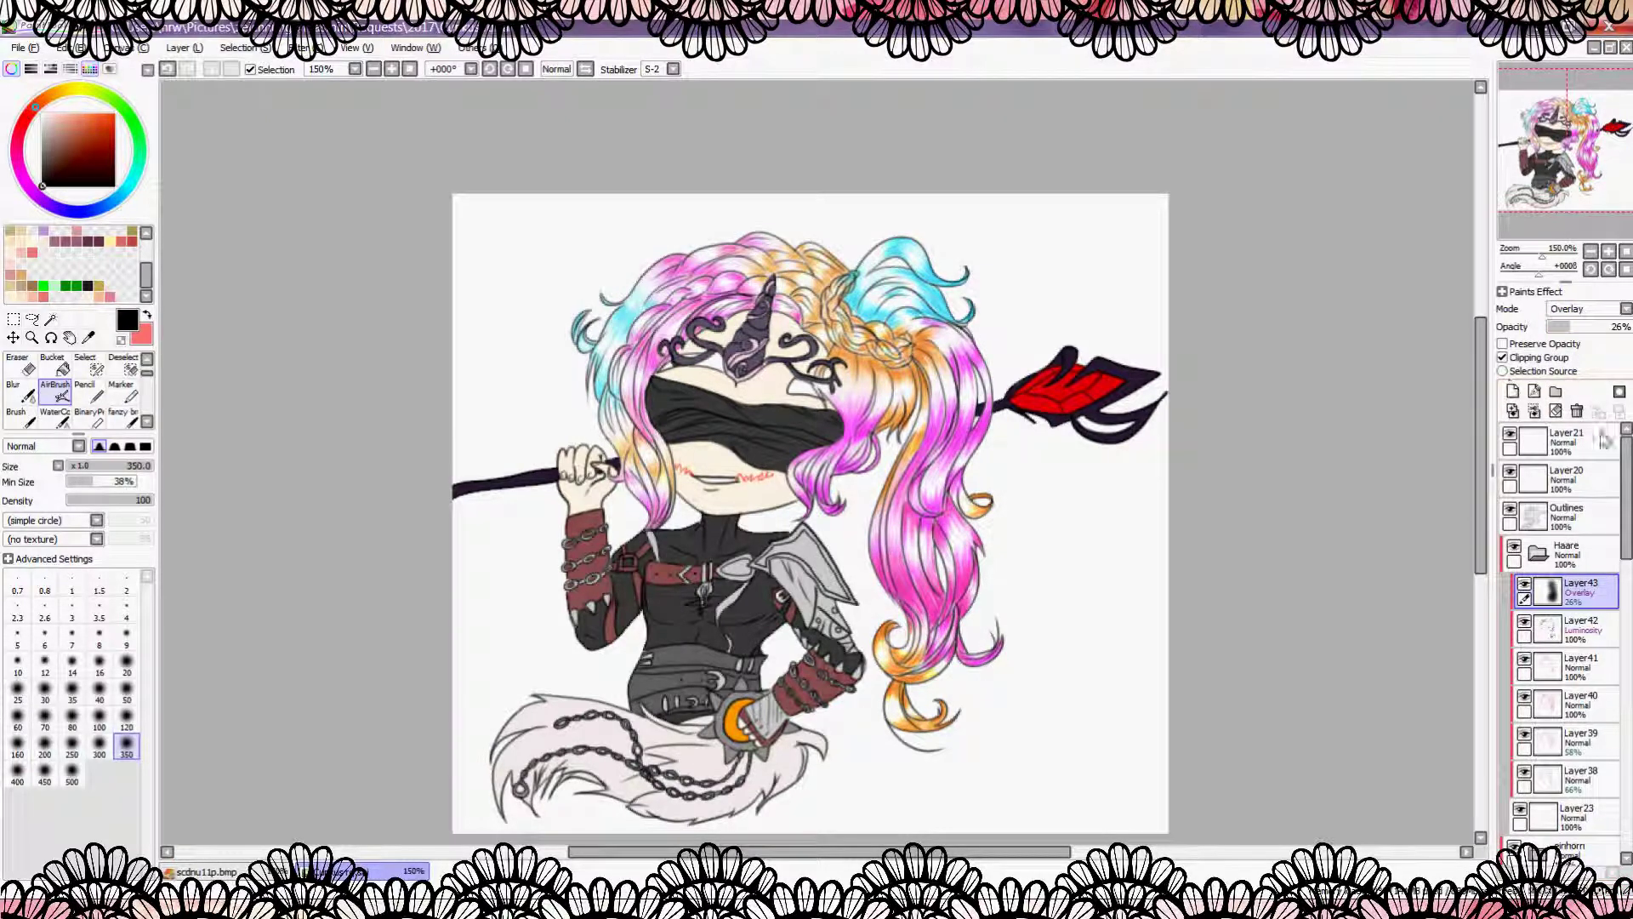
# Step: Clear the black and white layer and airbrush golden yellow over the upper hair, blended in Luminosity mode at 9% opacity
pyautogui.click(1556, 411)
pyautogui.click(89, 286)
pyautogui.moveTo(681, 357); pyautogui.dragTo(851, 323)
pyautogui.moveTo(1616, 327); pyautogui.dragTo(1553, 327)
pyautogui.scroll(-2, 786, 344)
pyautogui.scroll(1, 786, 345)
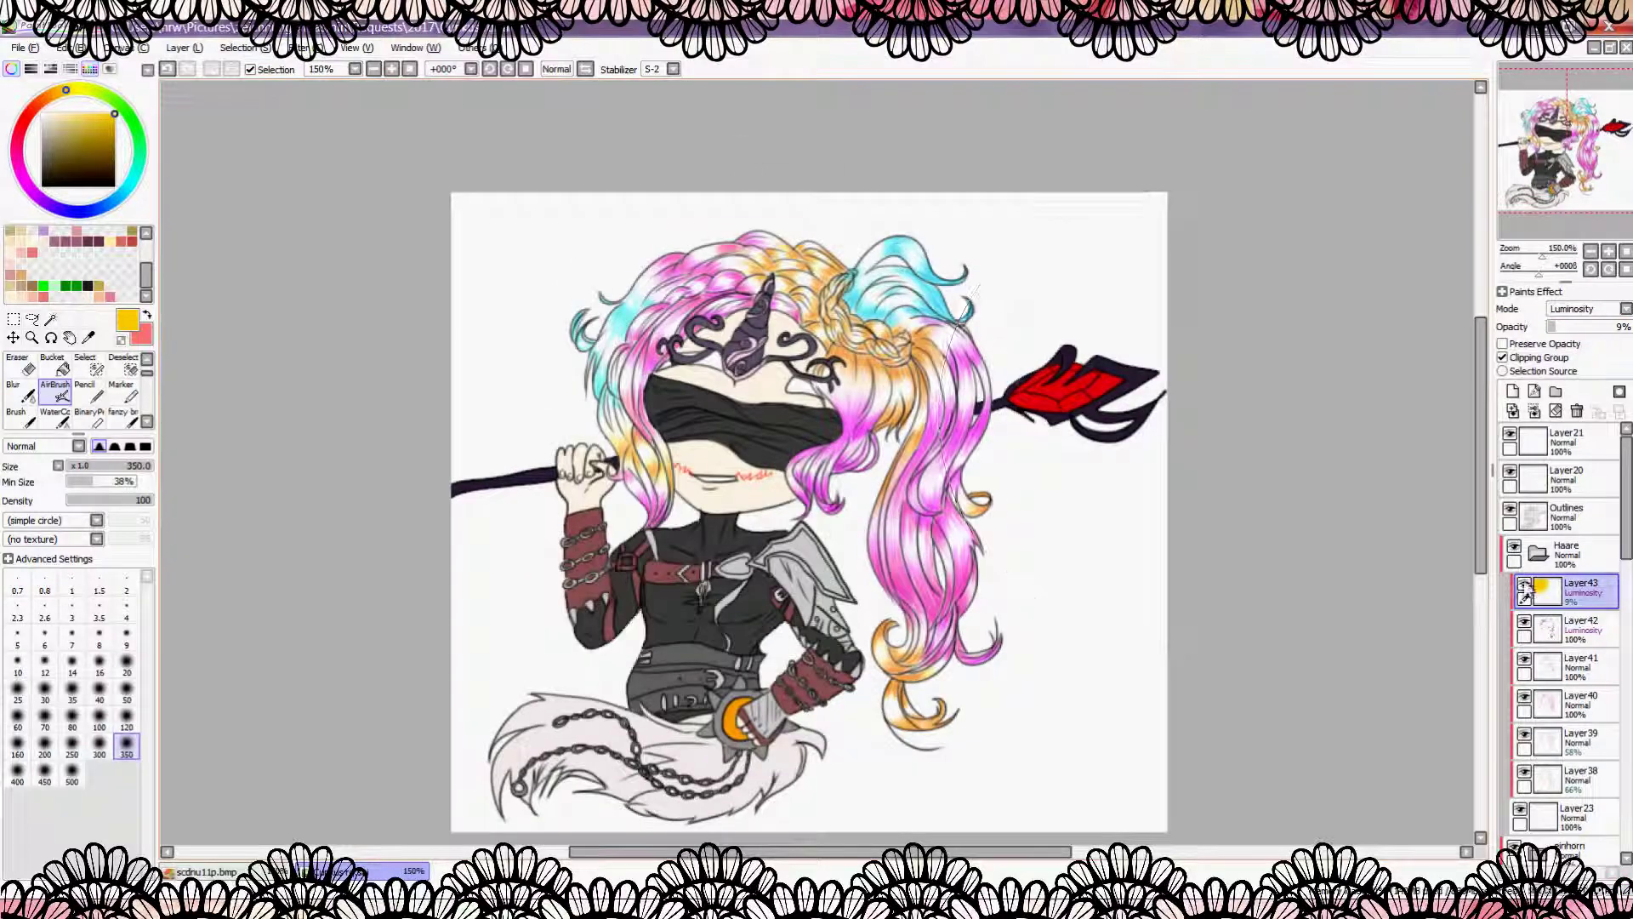
# Step: Add a clipped layer above the base color in the einhorn folder and airbrush greyish purple on the horn at size 9
pyautogui.scroll(-1, 1565, 595)
pyautogui.click(1538, 498)
pyautogui.click(1578, 608)
pyautogui.scroll(2, 735, 431)
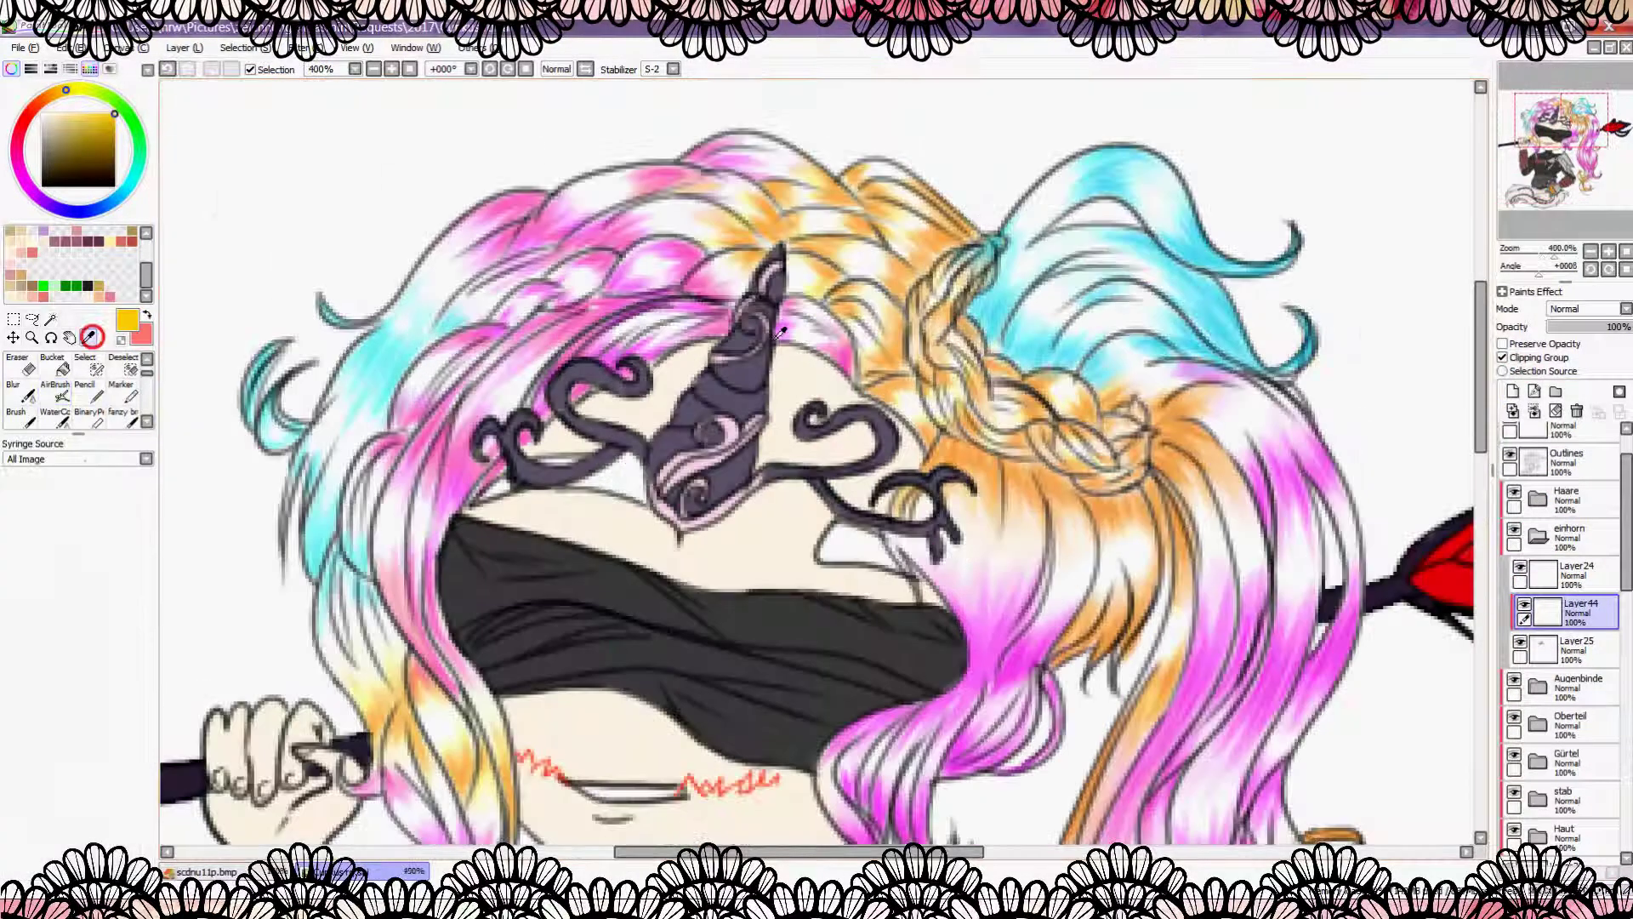
pyautogui.click(126, 637)
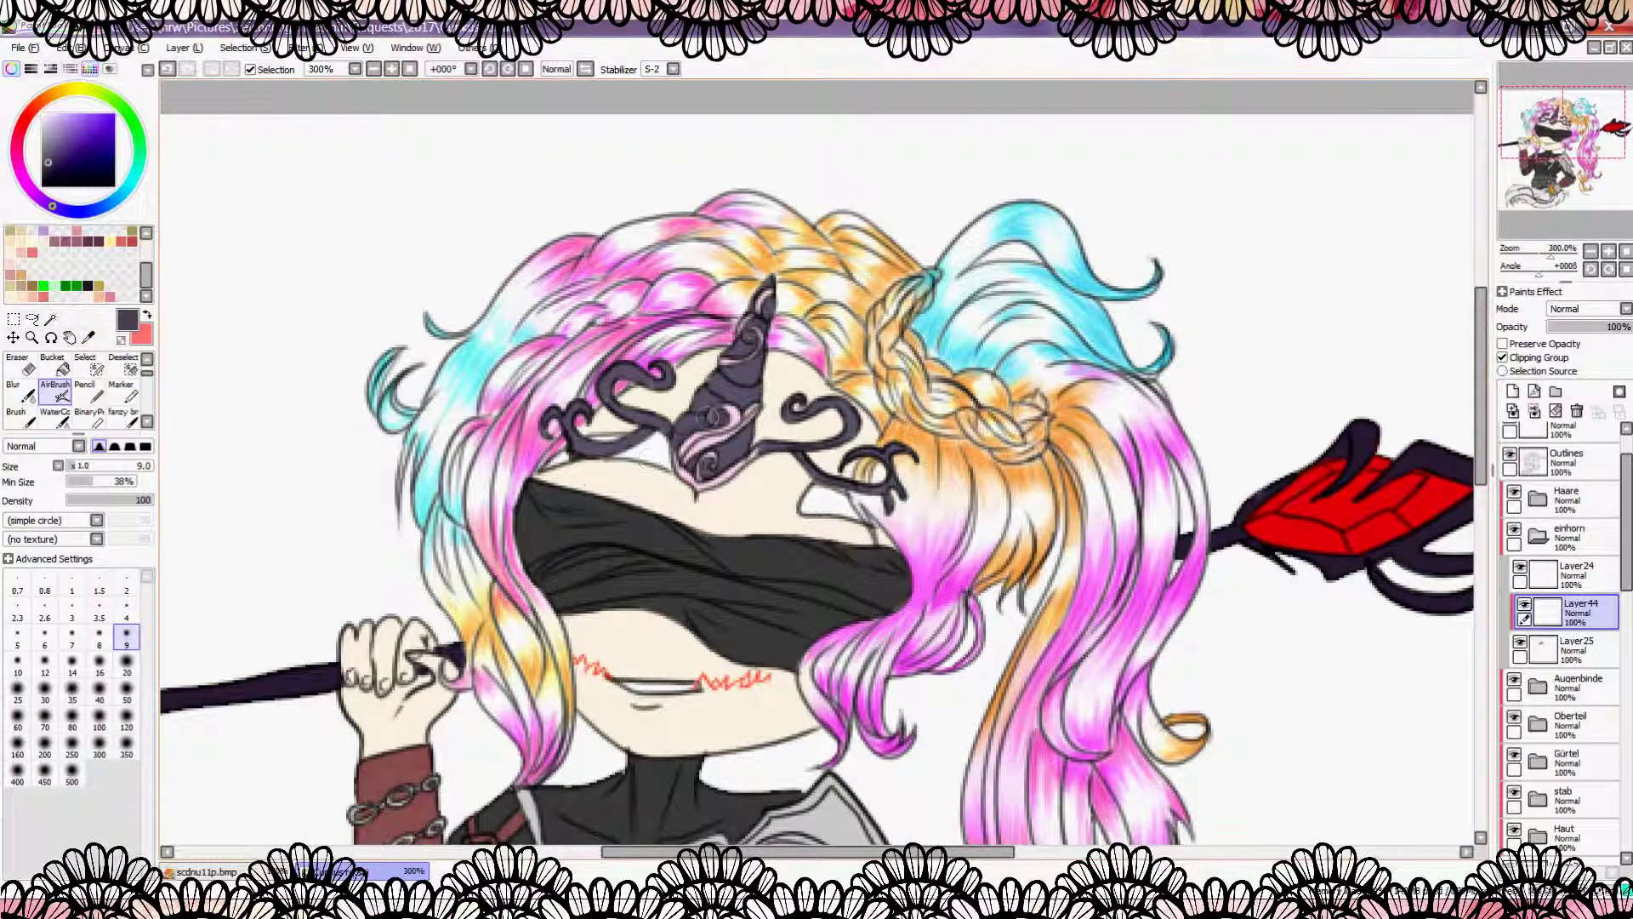
pyautogui.moveTo(761, 351); pyautogui.dragTo(723, 413)
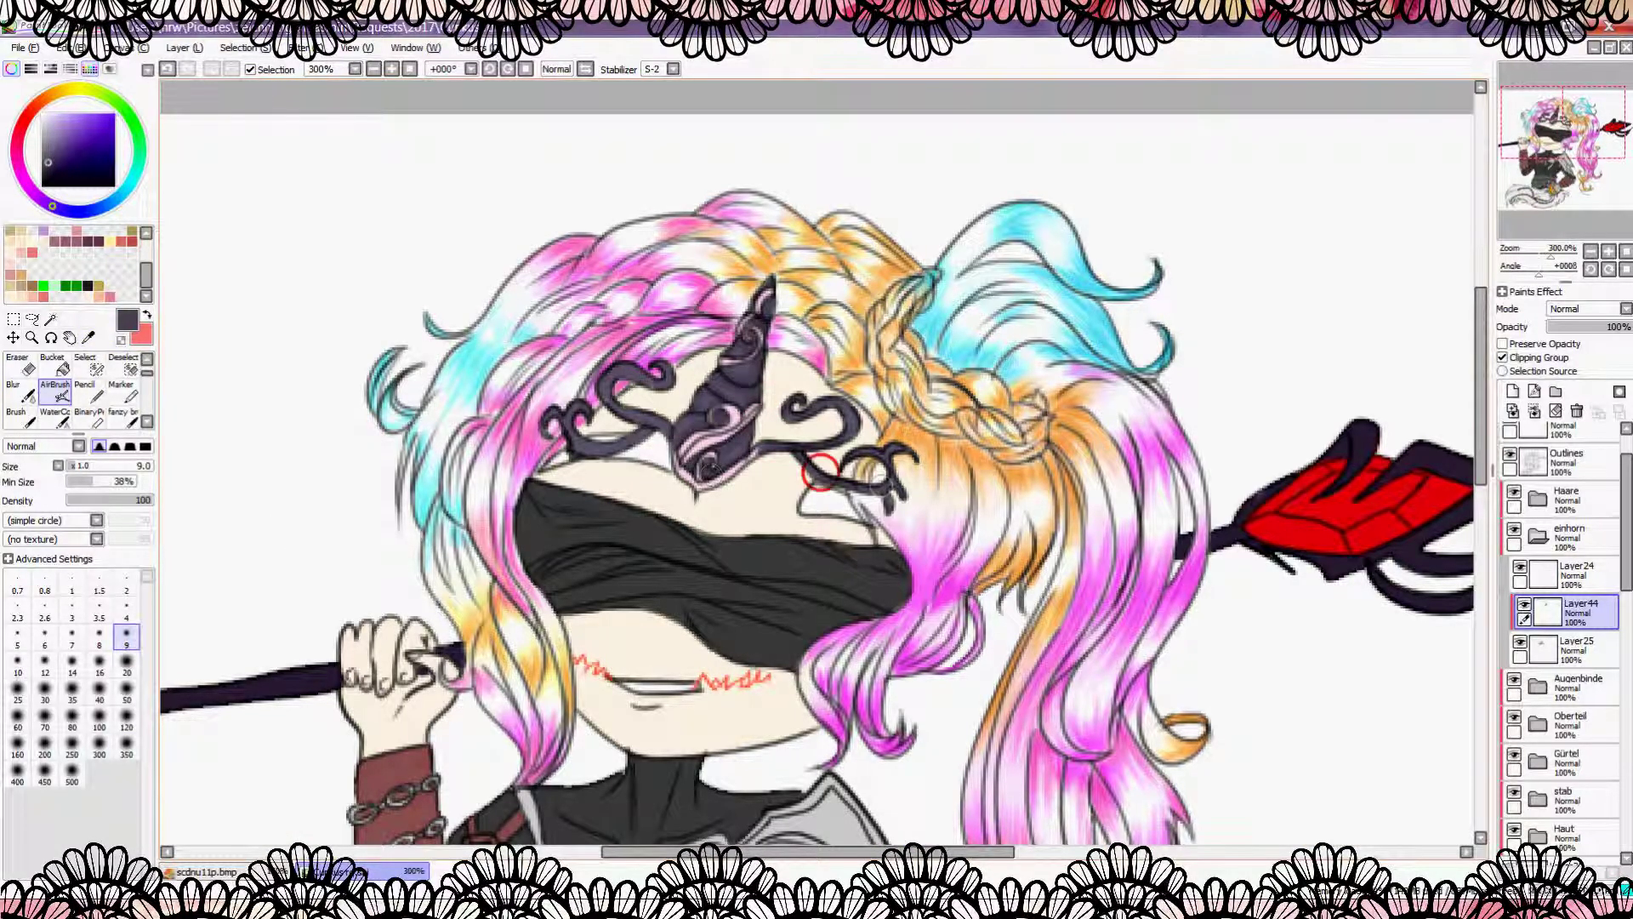
# Step: Deepen the shading of the horn and its curled ornaments with a darker purple sampled from the artwork
pyautogui.keyDown('alt'); pyautogui.click(668, 448); pyautogui.keyUp('alt')
pyautogui.moveTo(677, 430); pyautogui.dragTo(705, 408)
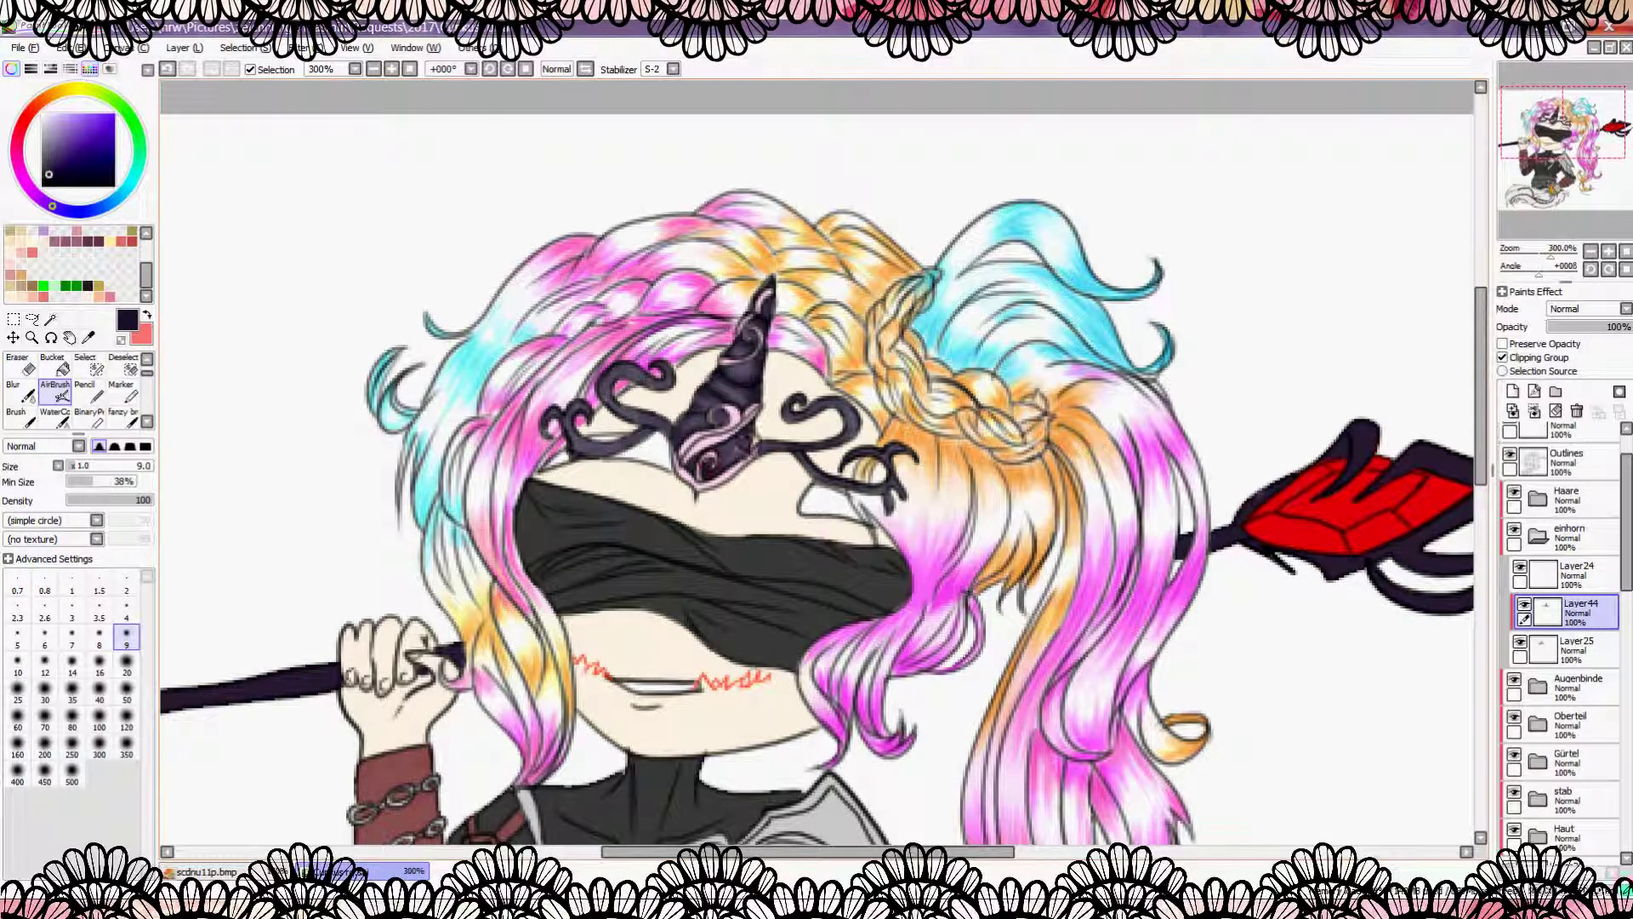
pyautogui.hotkey('ctrl', 'z')
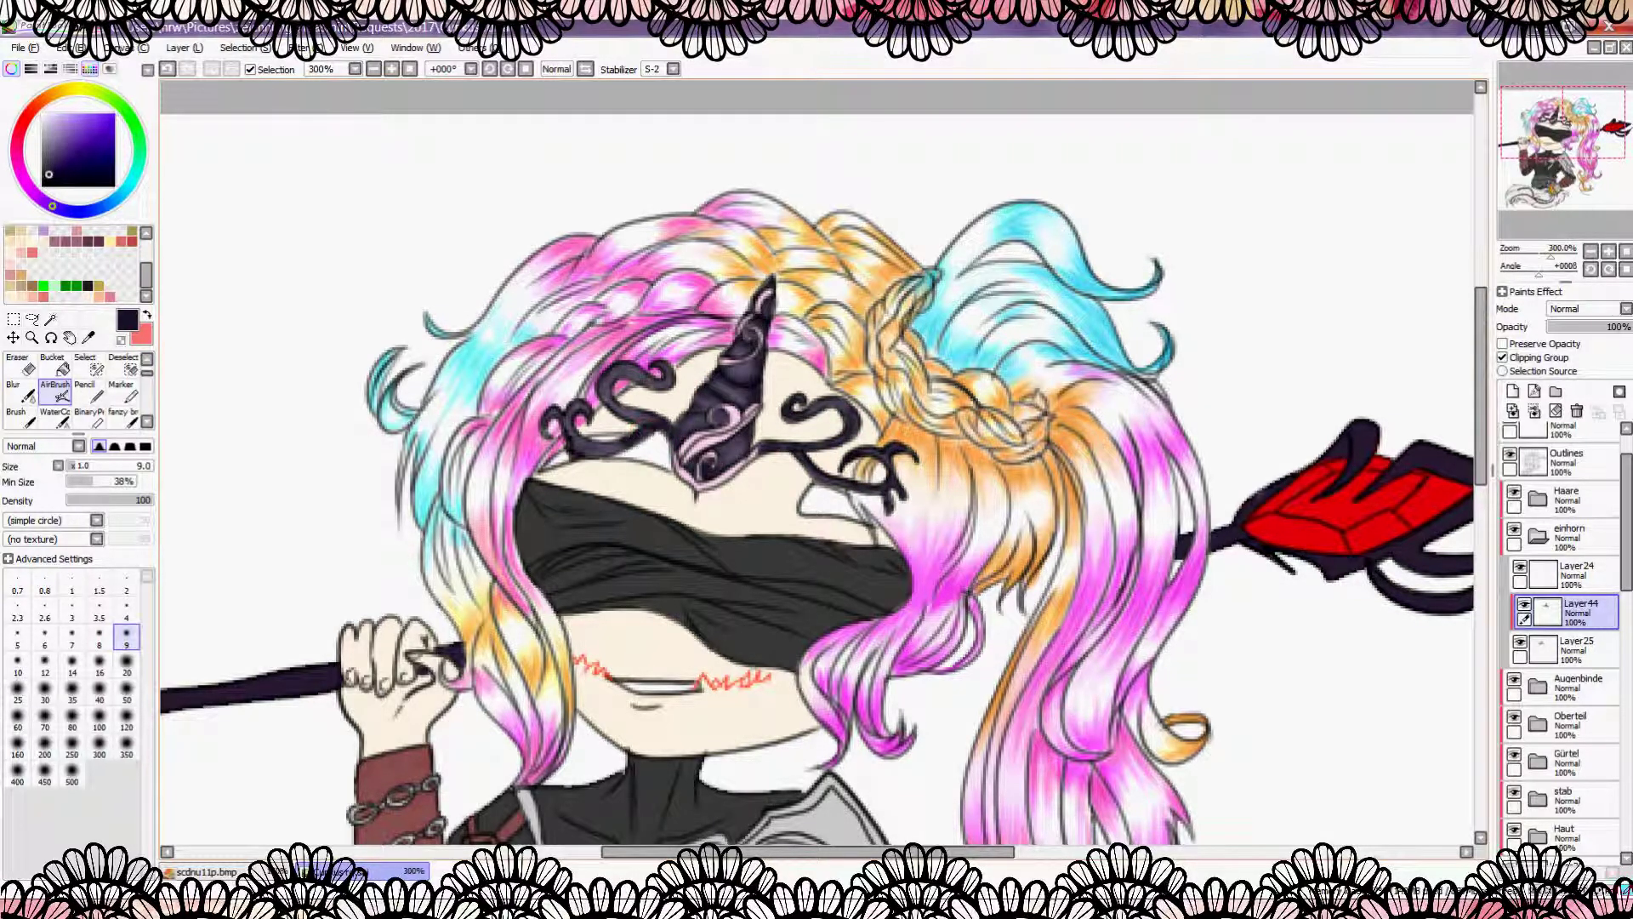
pyautogui.scroll(-4, 757, 306)
pyautogui.scroll(5, 757, 306)
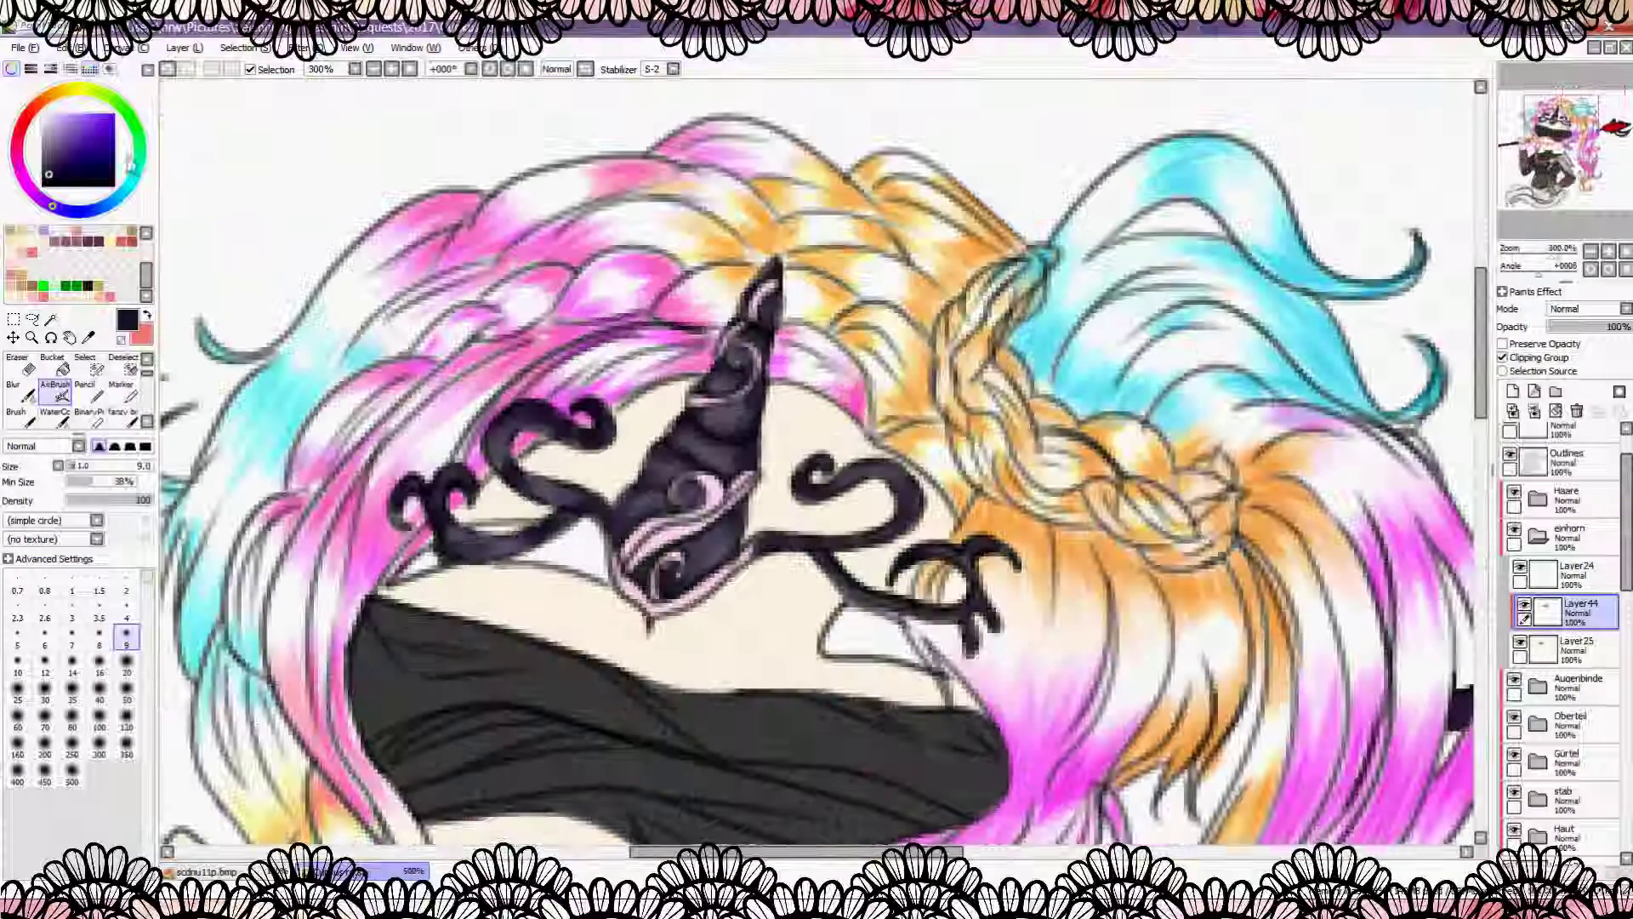
# Step: On a new clipped layer in Luminosity mode, airbrush purple highlights along the horn and its curled ornaments
pyautogui.click(1514, 391)
pyautogui.click(1587, 309)
pyautogui.click(1574, 366)
pyautogui.moveTo(732, 374); pyautogui.dragTo(715, 425)
pyautogui.moveTo(757, 273); pyautogui.dragTo(681, 477)
pyautogui.scroll(-2, 728, 383)
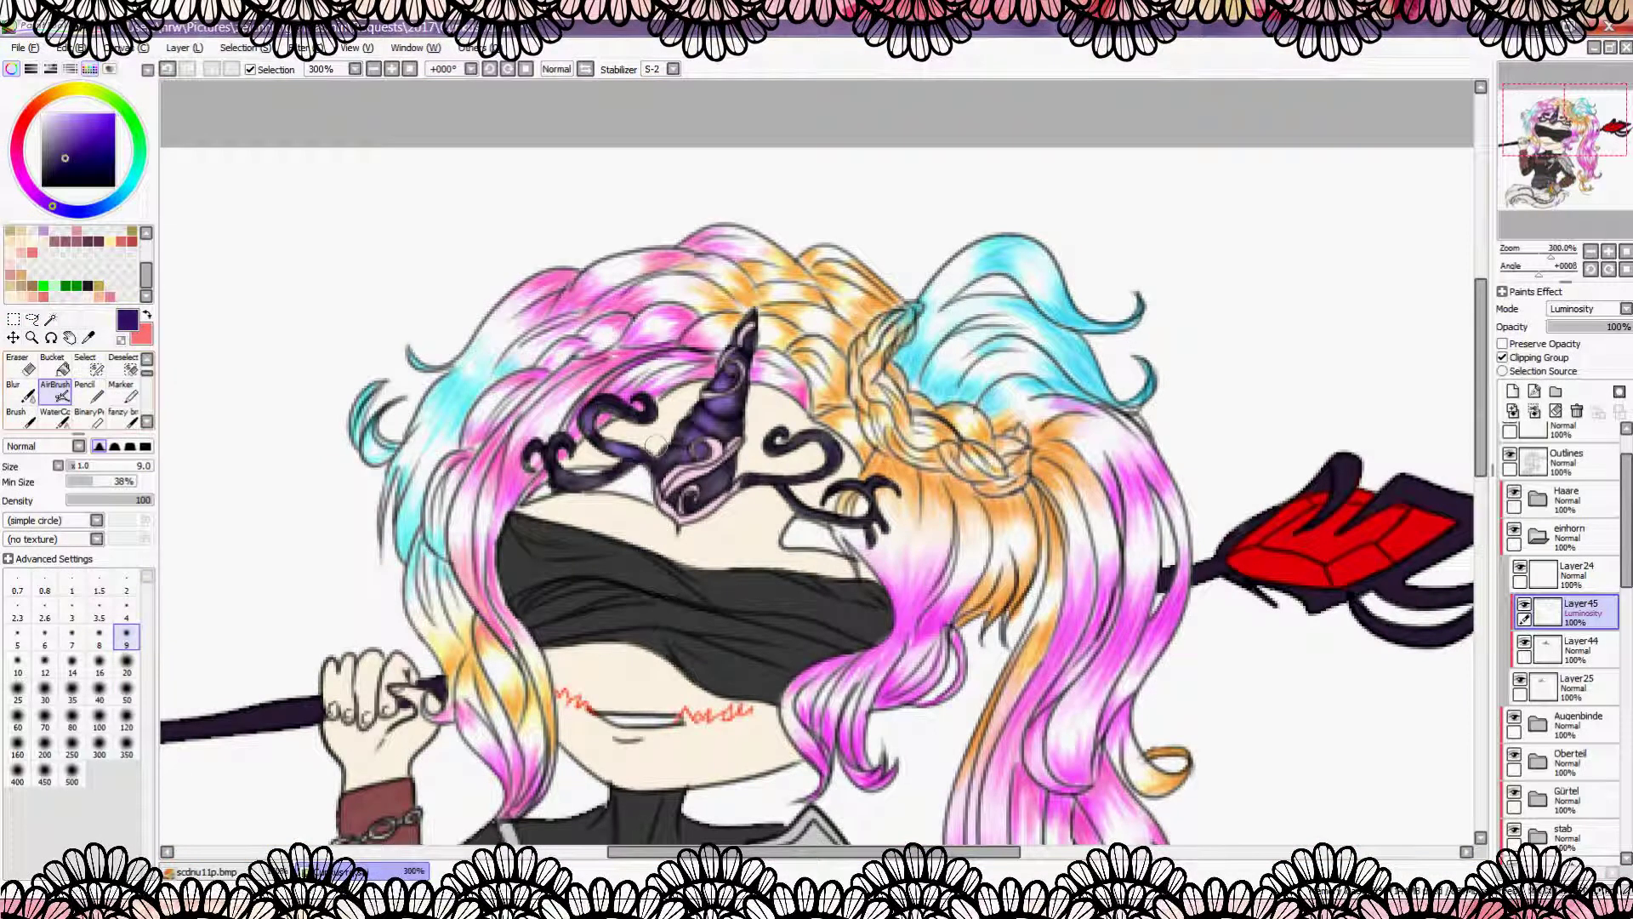
# Step: Soften the purple highlights on the horn with the Blur tool at size 20
pyautogui.click(19, 391)
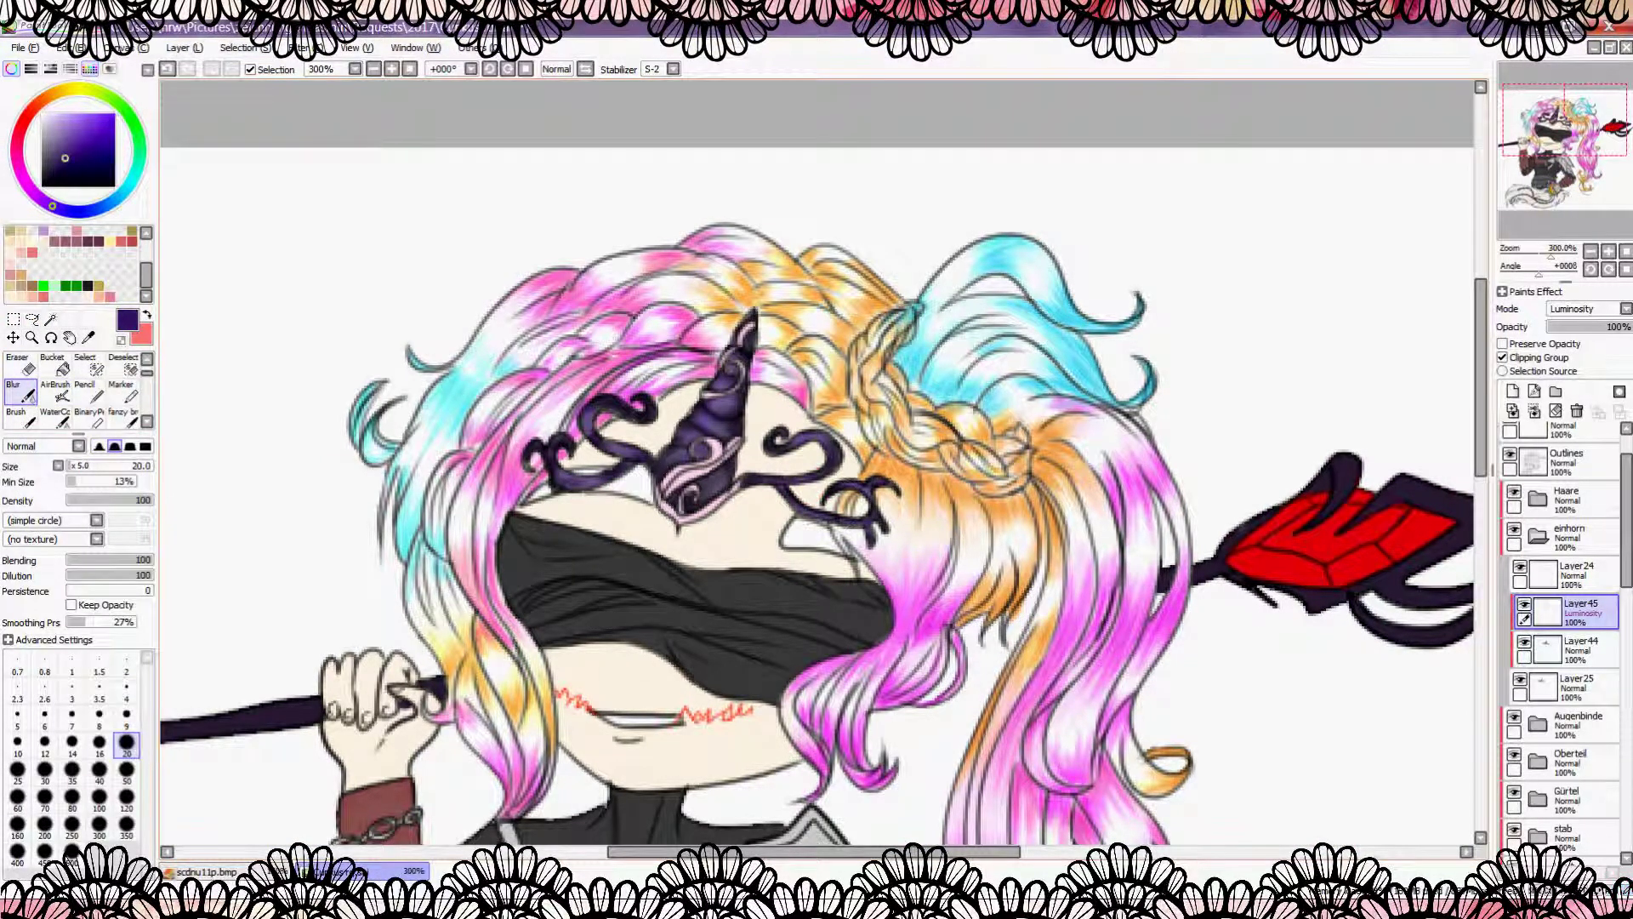
pyautogui.scroll(-3, 817, 502)
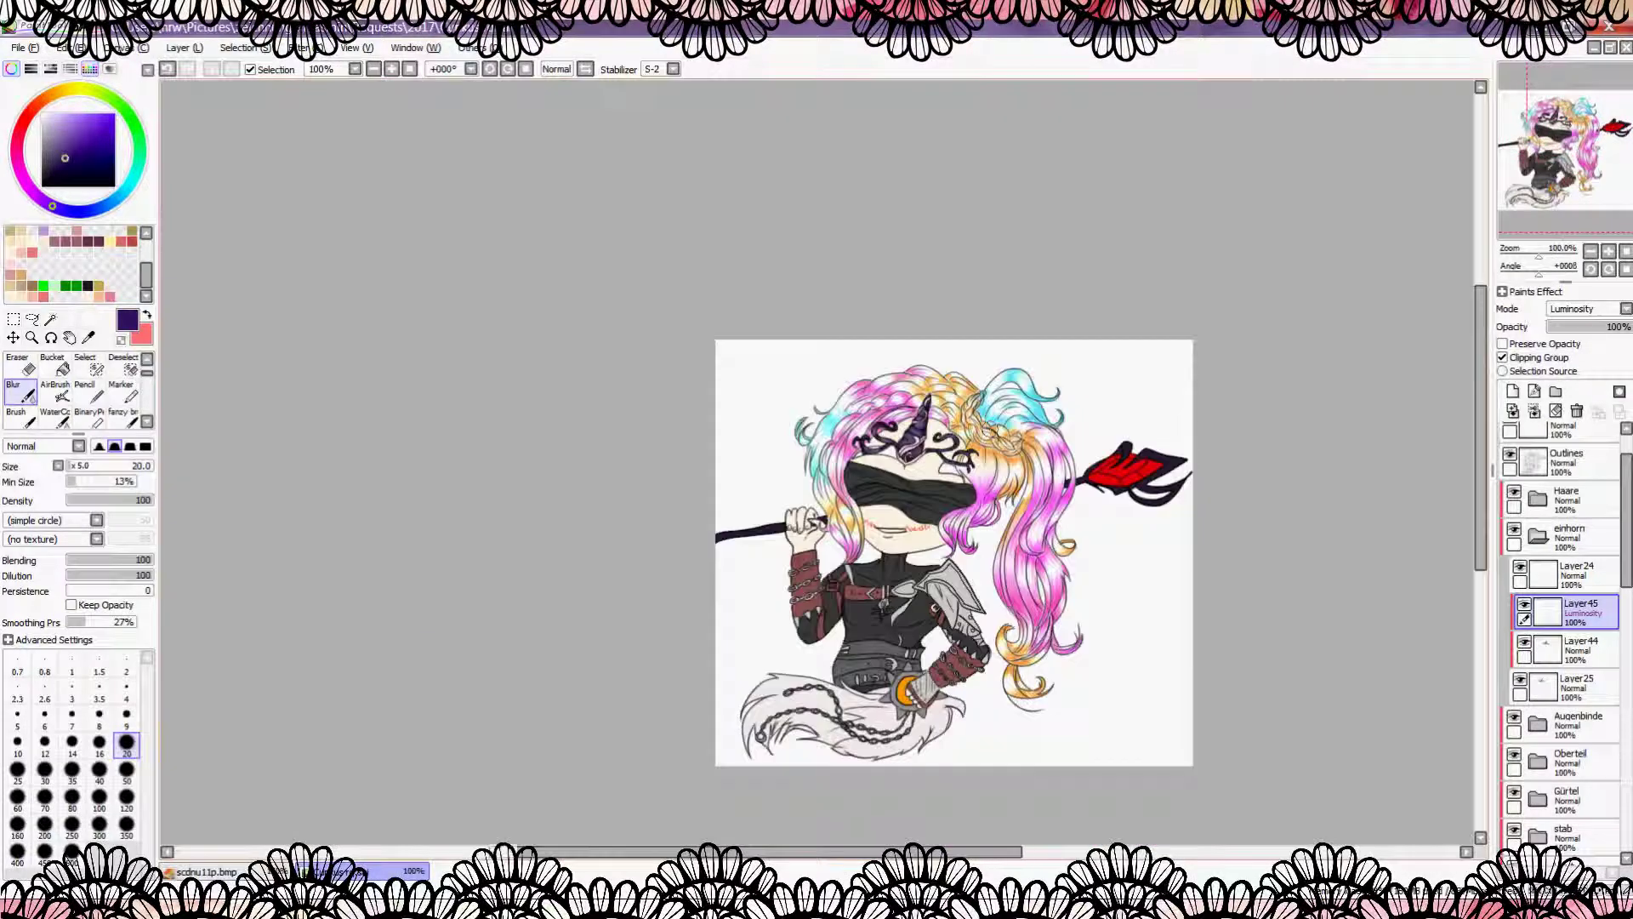
pyautogui.scroll(2, 817, 502)
# Step: Add a clipped layer above the horn's pink trim and airbrush deeper pink, sampled from the artwork, along the swirls at size 4
pyautogui.click(1512, 391)
pyautogui.click(1503, 357)
pyautogui.scroll(2, 820, 464)
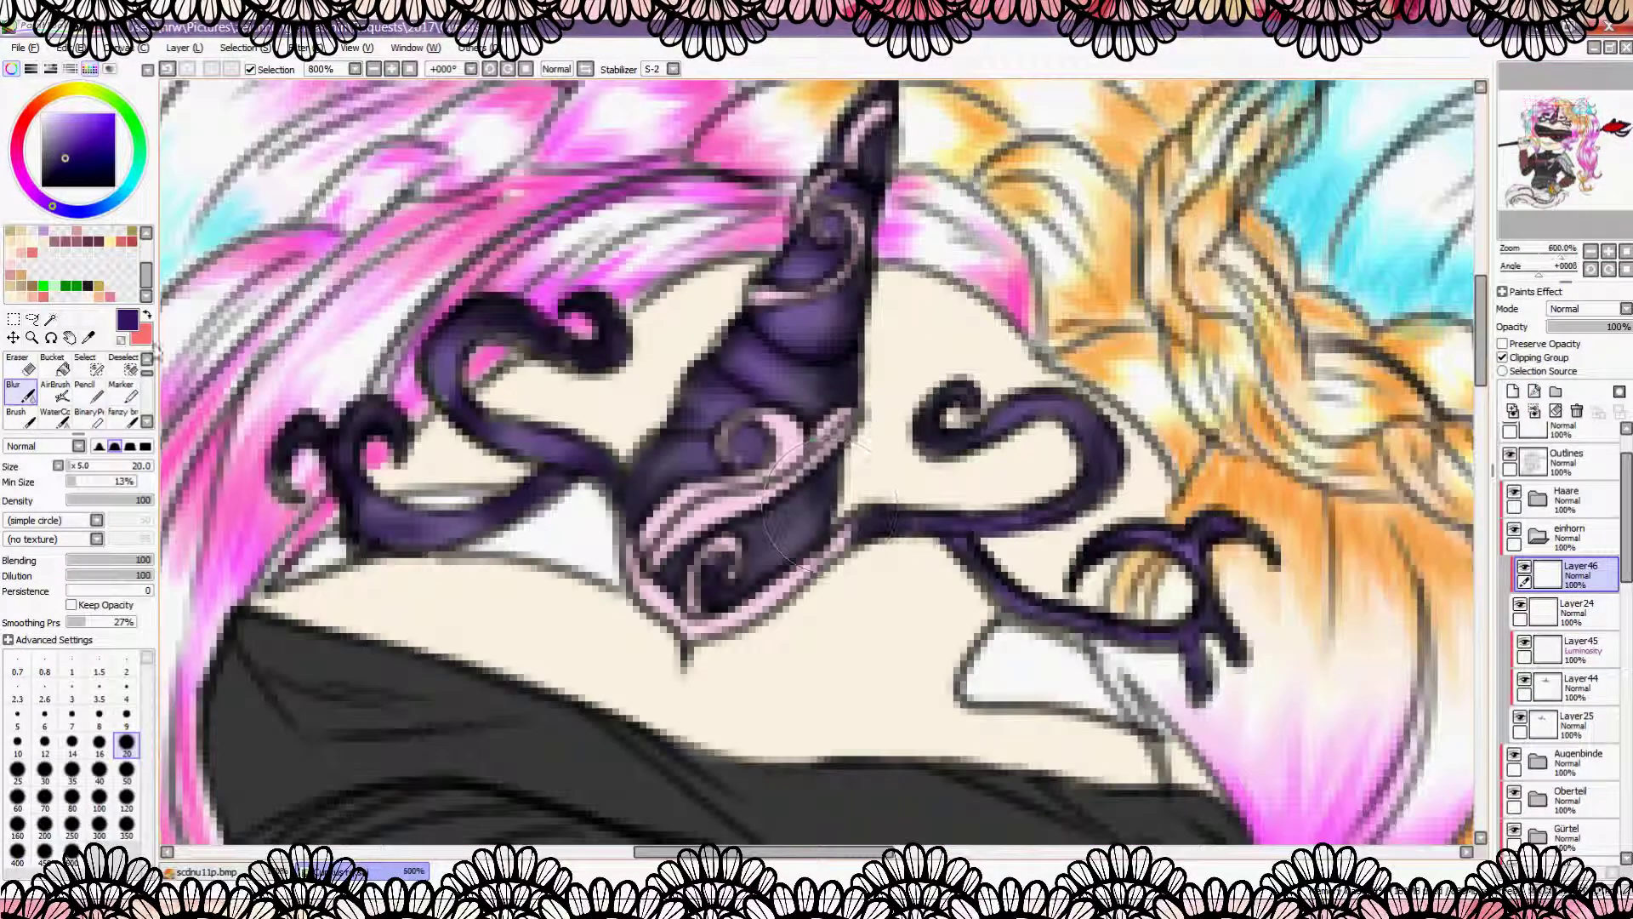
pyautogui.click(55, 392)
pyautogui.moveTo(672, 612); pyautogui.dragTo(740, 663)
pyautogui.moveTo(876, 396); pyautogui.dragTo(817, 451)
pyautogui.moveTo(884, 111); pyautogui.dragTo(850, 158)
pyautogui.keyDown('alt'); pyautogui.click(859, 107); pyautogui.keyUp('alt')
pyautogui.press('[')
pyautogui.press('[')
pyautogui.press('[')
pyautogui.press('[')
pyautogui.press('[')
pyautogui.moveTo(616, 595); pyautogui.dragTo(689, 521)
pyautogui.moveTo(787, 430)
pyautogui.mouseDown()
pyautogui.moveTo(753, 500)
pyautogui.moveTo(697, 496)
pyautogui.mouseUp()
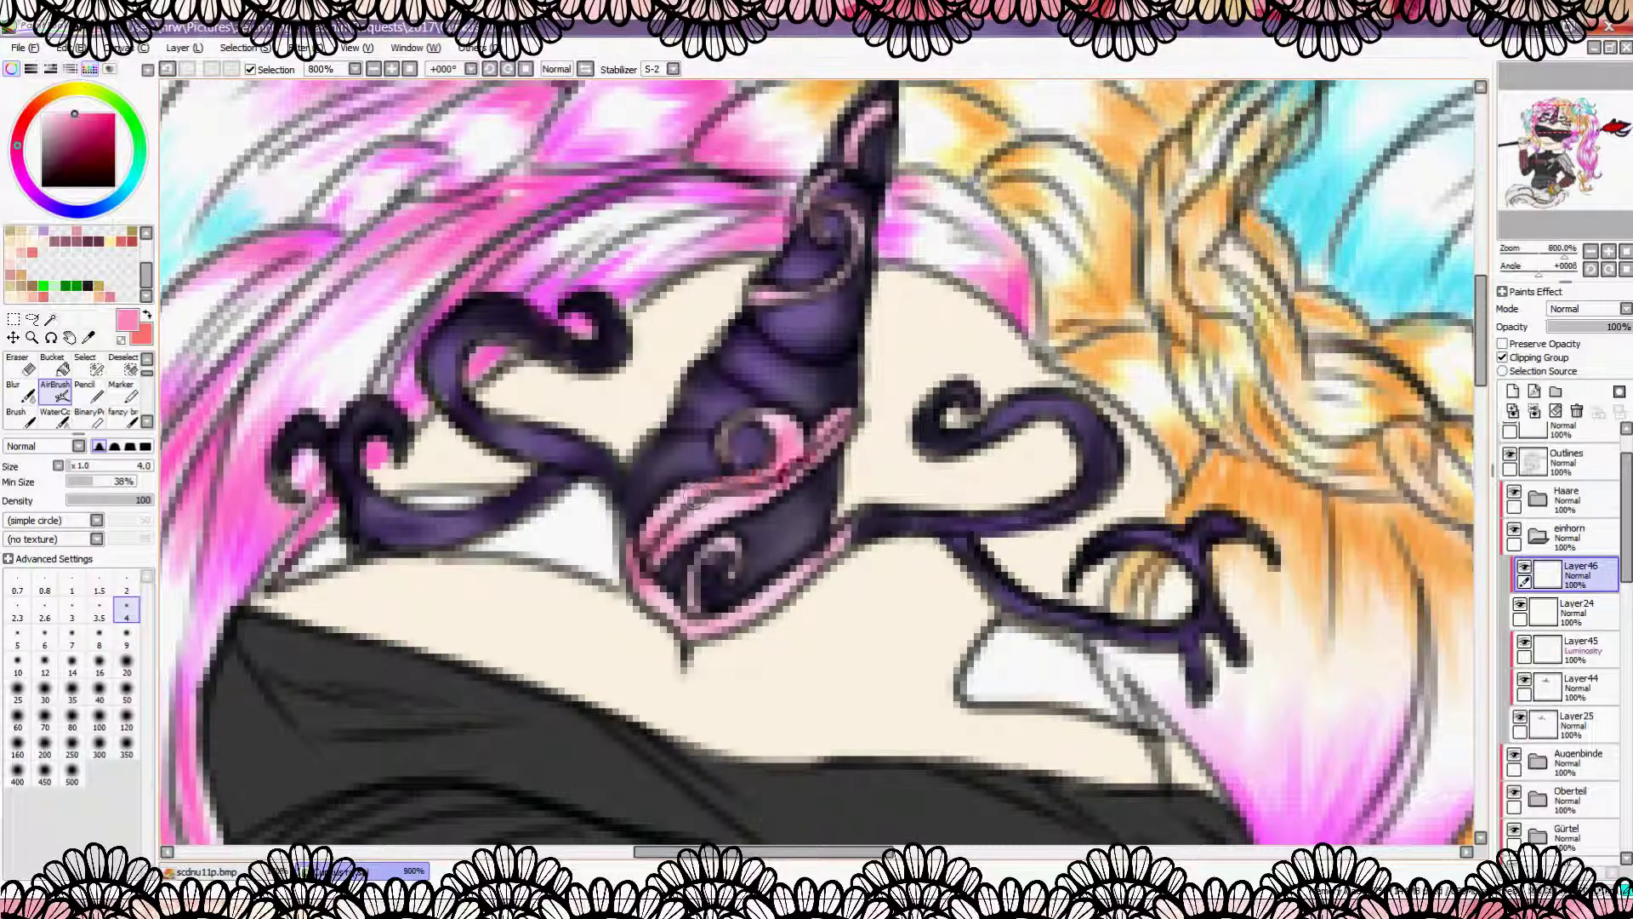
pyautogui.scroll(-5, 804, 570)
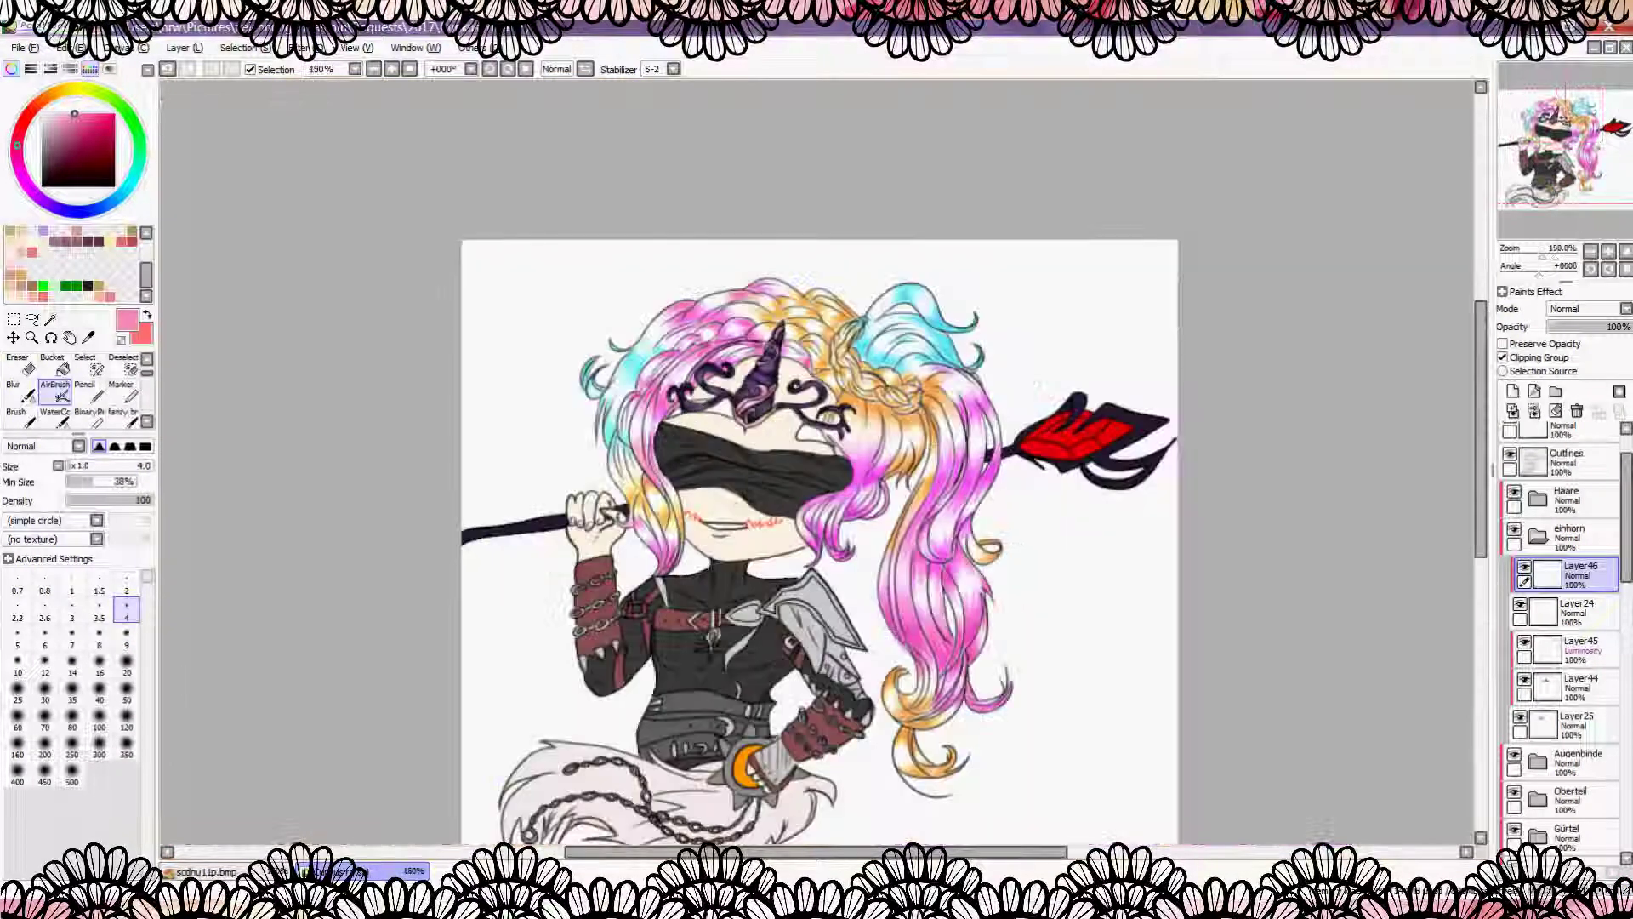
# Step: Add a clipped layer above the blindfold's base color in the Augenbinde folder and airbrush dark grey shading at size 20
pyautogui.click(1538, 536)
pyautogui.click(1538, 574)
pyautogui.click(1573, 613)
pyautogui.scroll(2, 671, 437)
pyautogui.keyDown('alt'); pyautogui.click(671, 437); pyautogui.keyUp('alt')
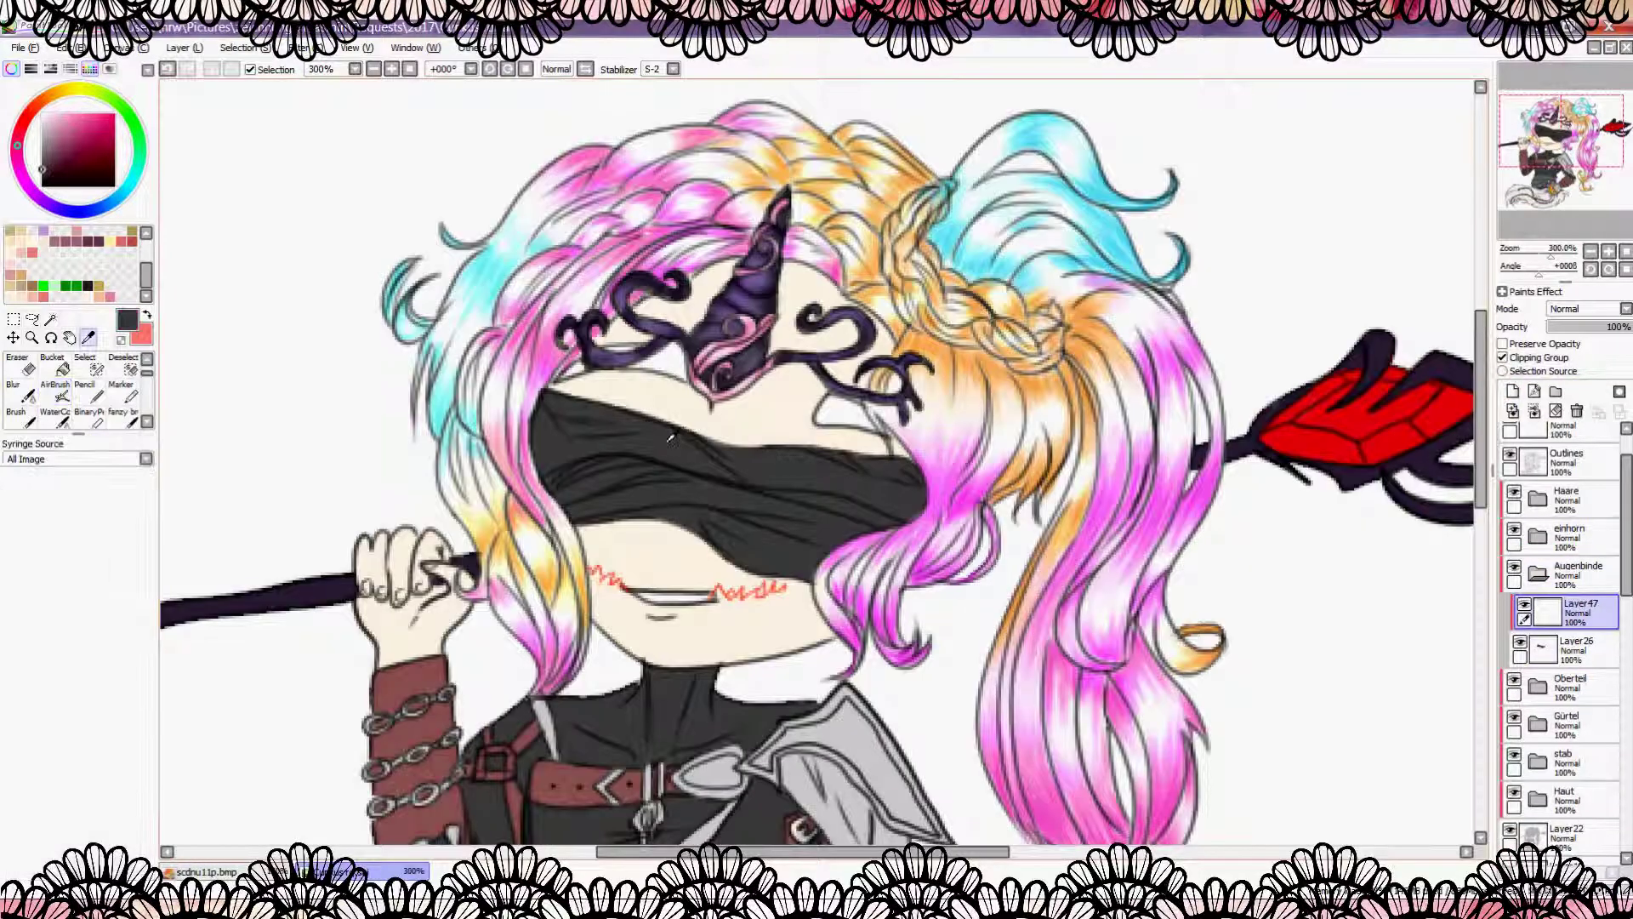
pyautogui.scroll(1, 817, 464)
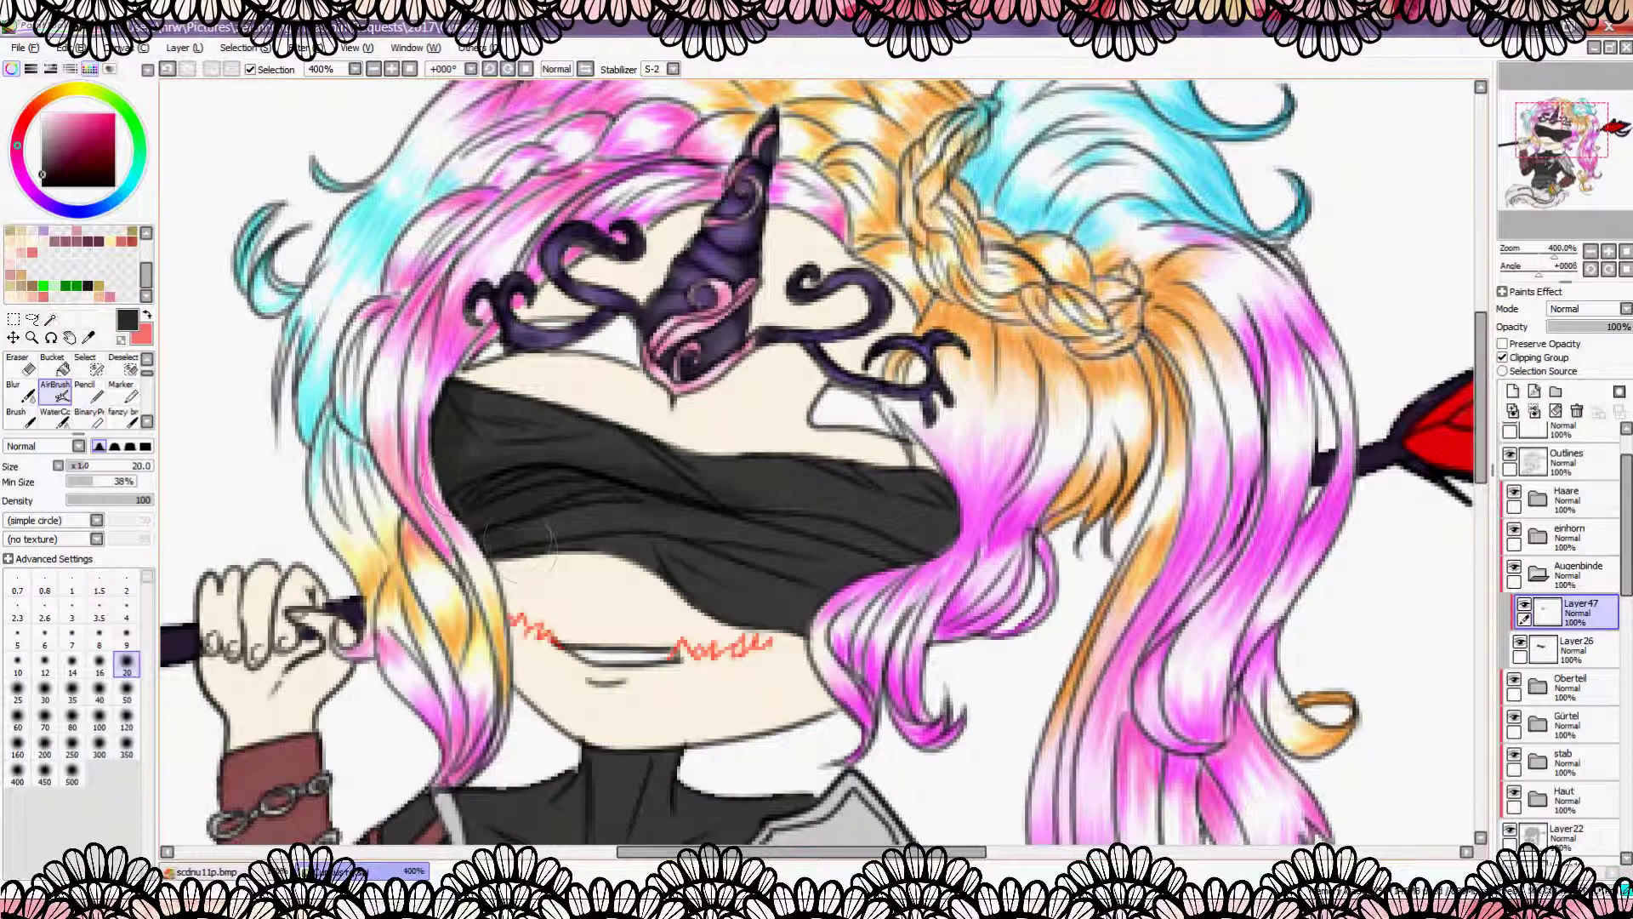
pyautogui.moveTo(953, 480)
pyautogui.mouseDown()
pyautogui.moveTo(791, 553)
pyautogui.moveTo(936, 489)
pyautogui.moveTo(681, 463)
pyautogui.moveTo(846, 606)
pyautogui.moveTo(664, 587)
pyautogui.moveTo(485, 452)
pyautogui.moveTo(553, 434)
pyautogui.moveTo(608, 451)
pyautogui.mouseUp()
# Step: Deepen the blindfold's folds with black airbrush strokes at size 4 and soften them with Blur at size 9
pyautogui.click(125, 634)
pyautogui.click(126, 613)
pyautogui.moveTo(442, 493); pyautogui.dragTo(458, 428)
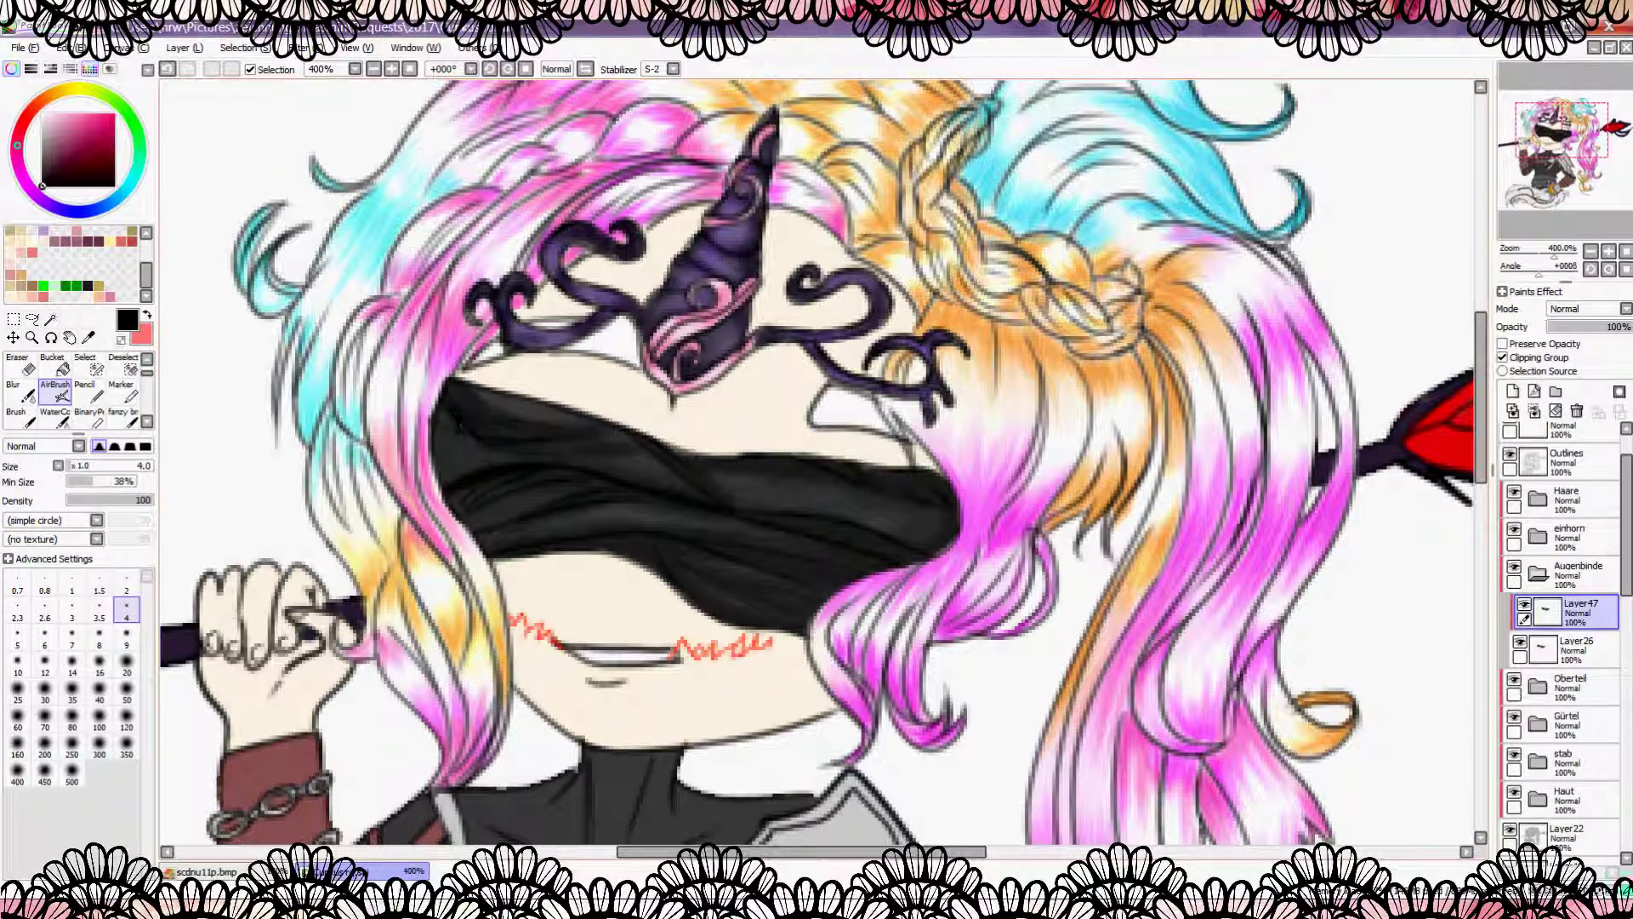
pyautogui.moveTo(508, 527); pyautogui.dragTo(497, 529)
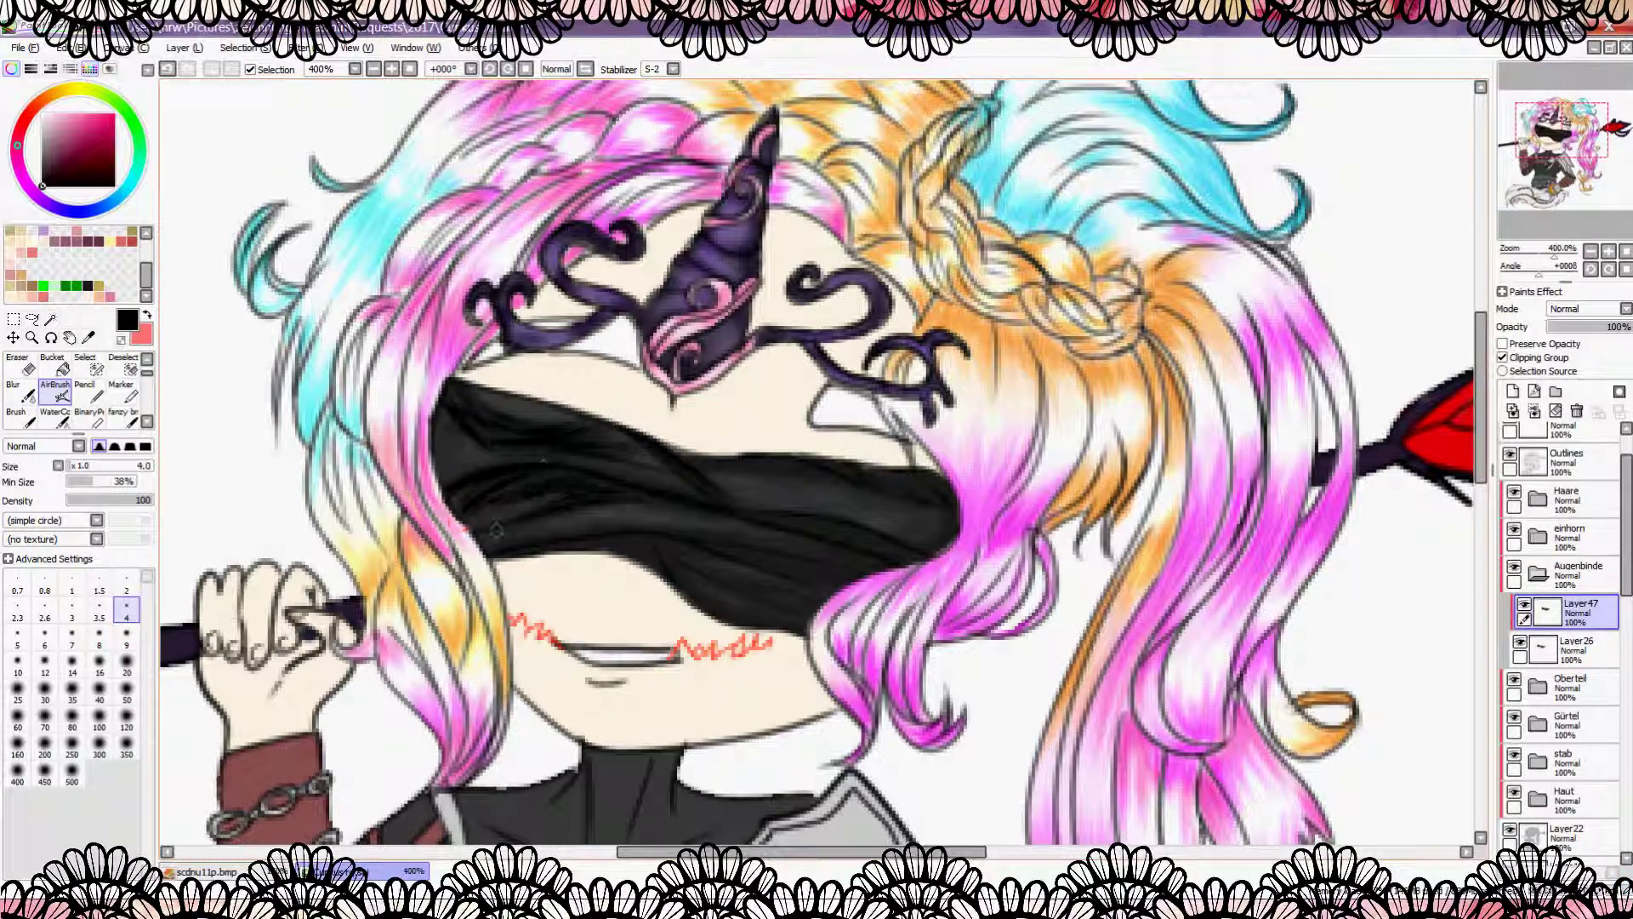
pyautogui.moveTo(812, 579); pyautogui.dragTo(819, 609)
pyautogui.moveTo(935, 562)
pyautogui.mouseDown()
pyautogui.moveTo(953, 508)
pyautogui.moveTo(900, 458)
pyautogui.moveTo(698, 459)
pyautogui.mouseUp()
pyautogui.scroll(-5, 697, 460)
pyautogui.scroll(5, 768, 502)
pyautogui.moveTo(768, 502)
pyautogui.mouseDown()
pyautogui.moveTo(630, 425)
pyautogui.moveTo(510, 387)
pyautogui.mouseUp()
pyautogui.press('b')
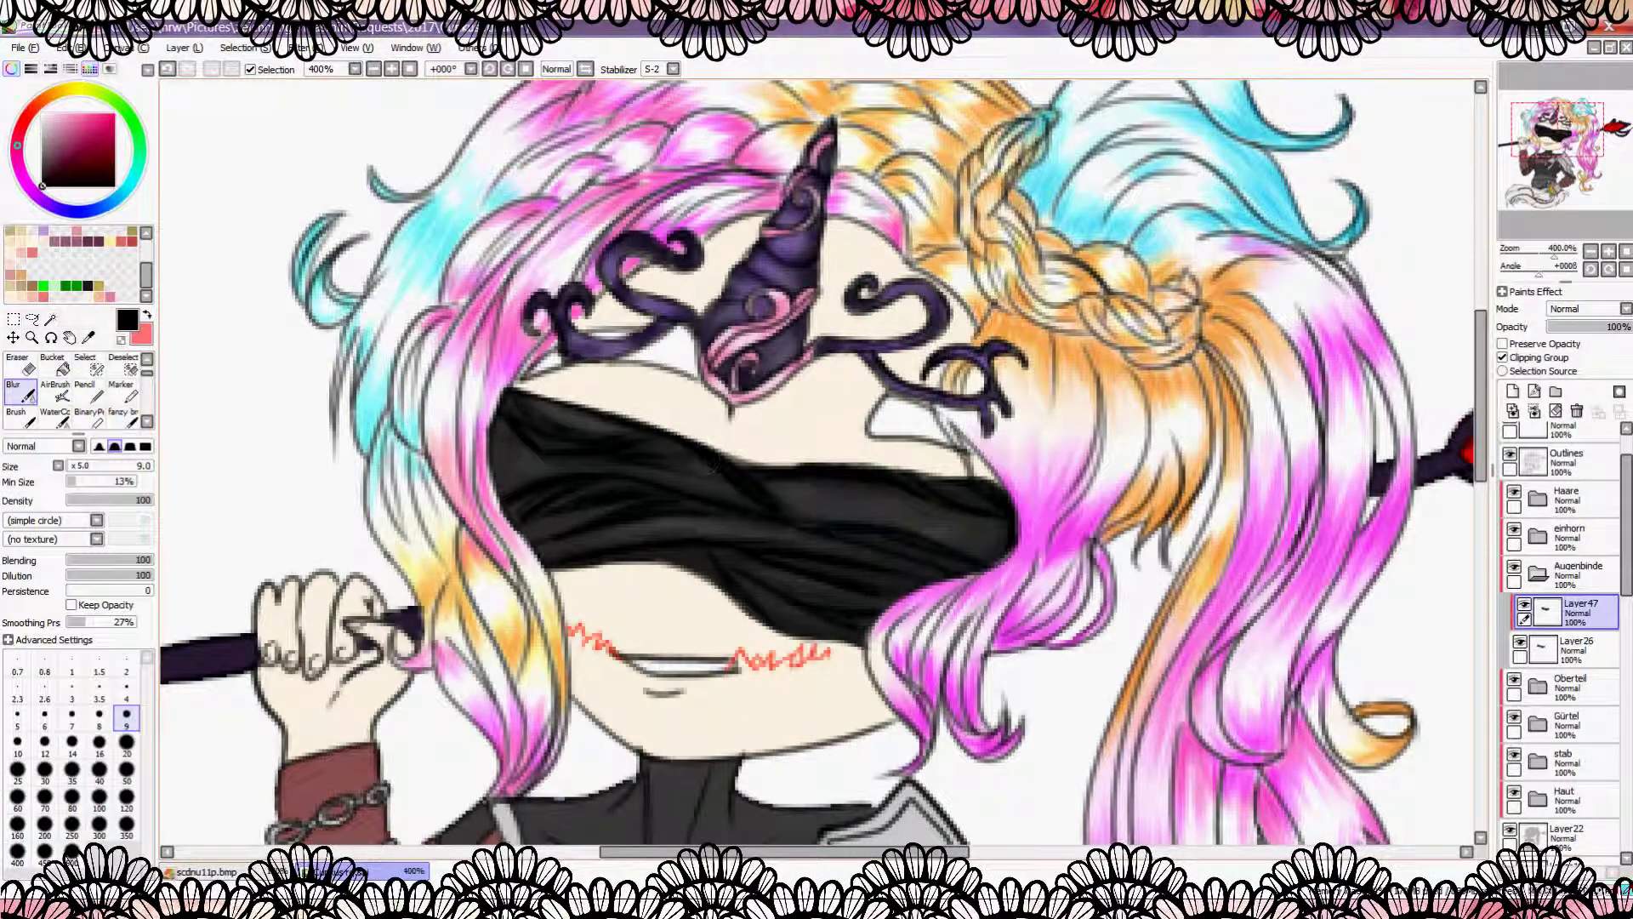
pyautogui.scroll(-5, 817, 460)
pyautogui.scroll(3, 817, 460)
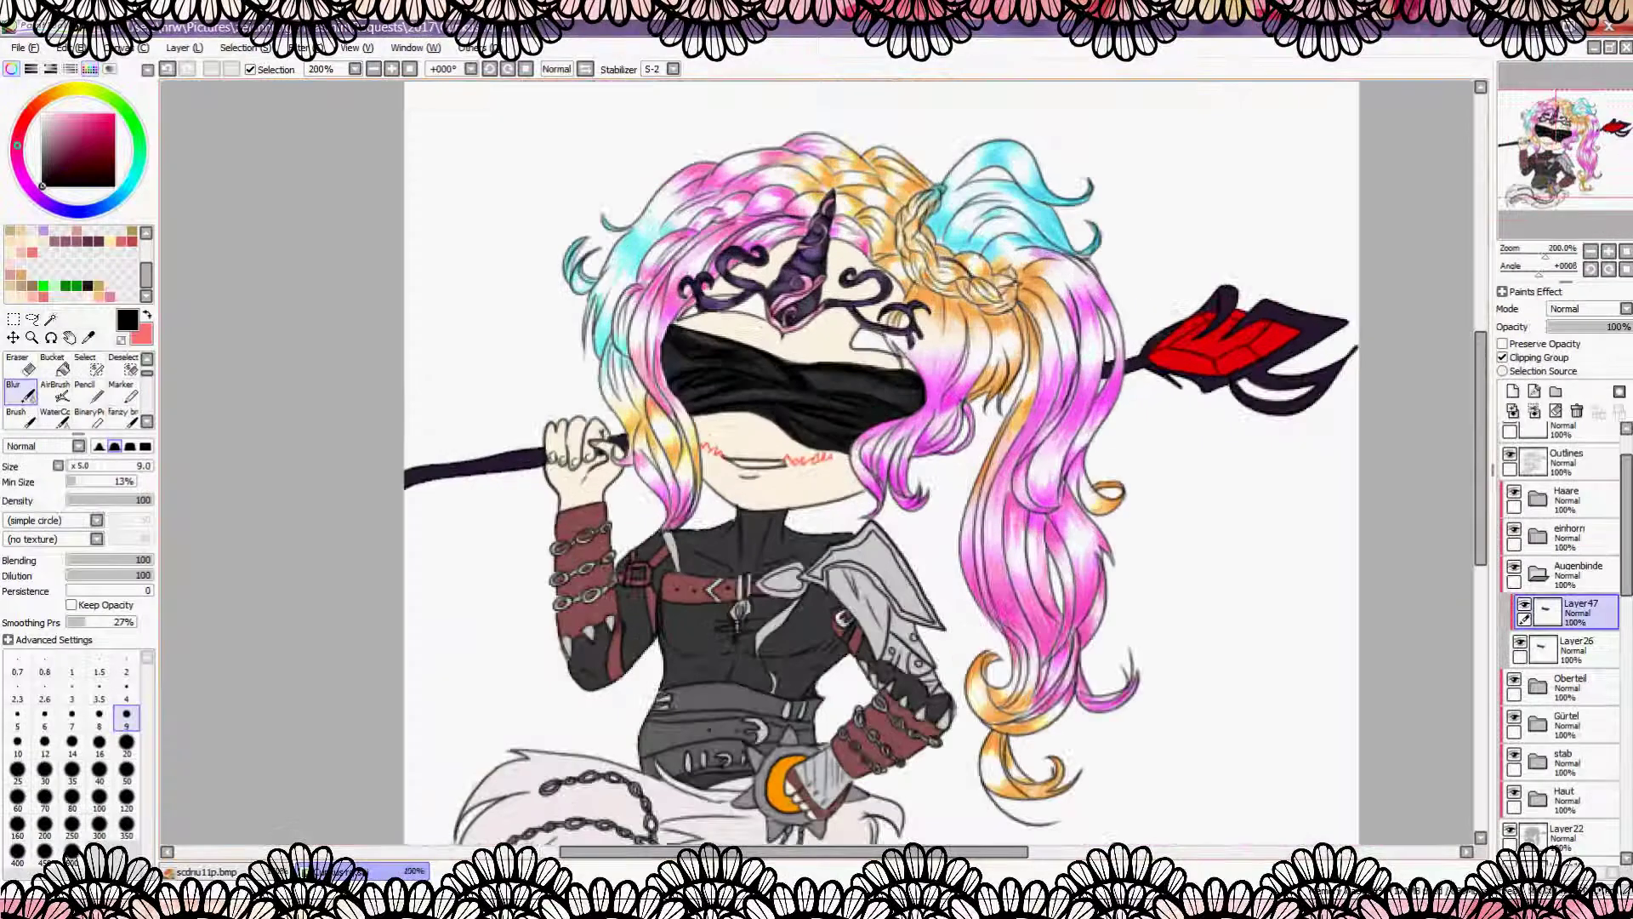
# Step: Add a clipped Luminosity layer above the blindfold shading and brush pale yellow highlights at size 2 along the left and middle folds
pyautogui.click(1512, 390)
pyautogui.click(1587, 308)
pyautogui.scroll(2, 816, 459)
pyautogui.rightClick(749, 553)
pyautogui.press('v')
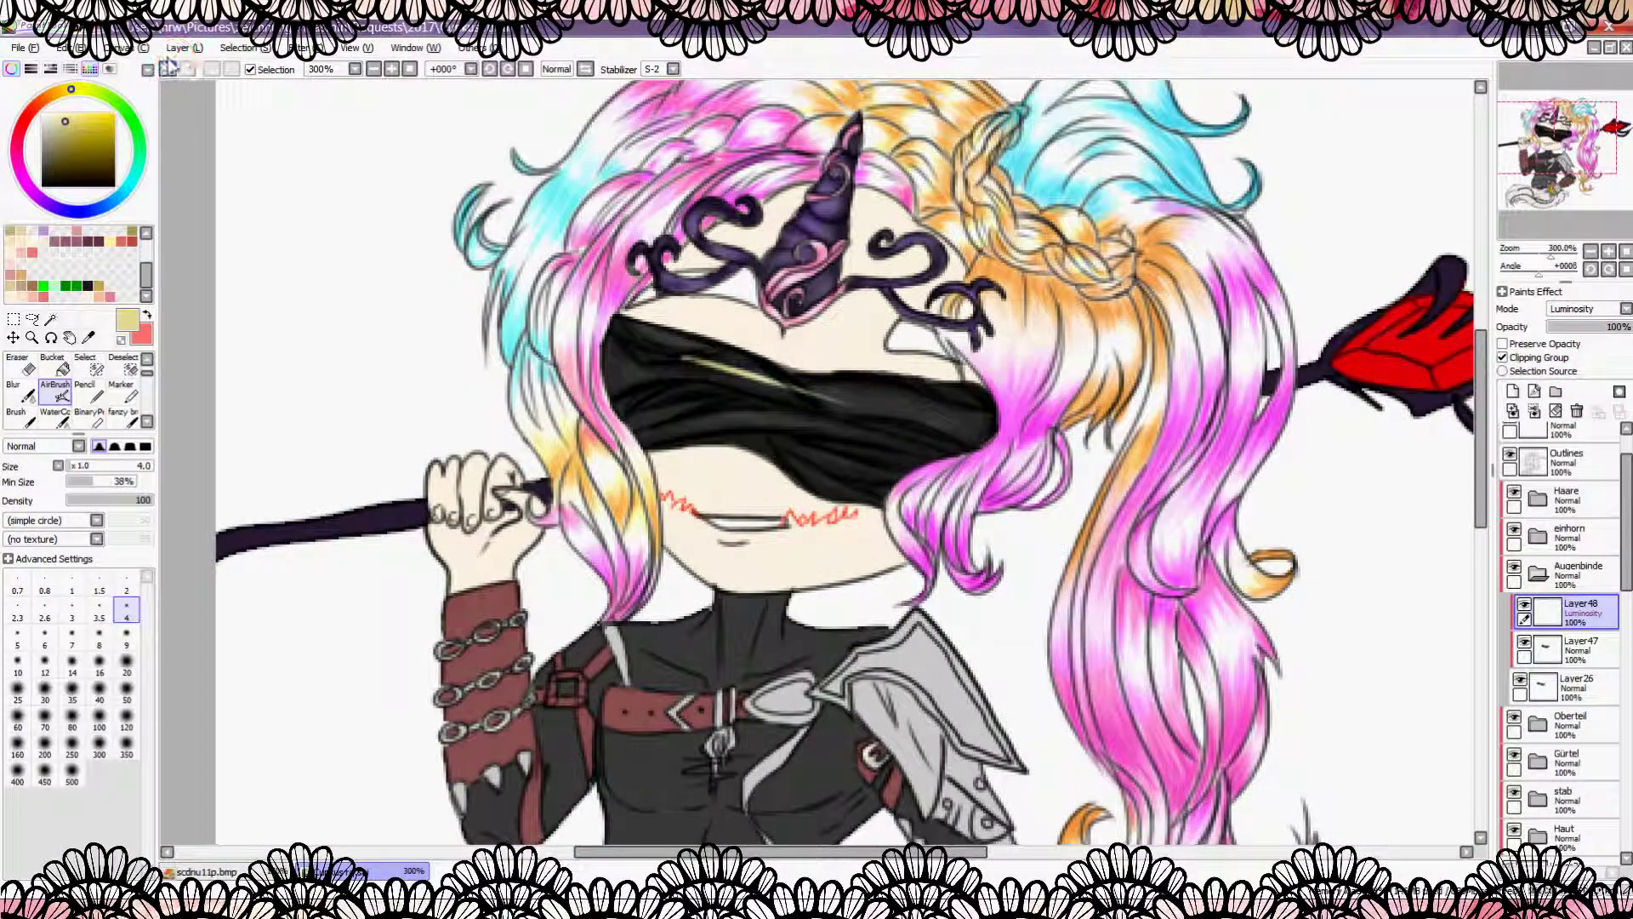
pyautogui.scroll(2, 812, 379)
pyautogui.click(15, 411)
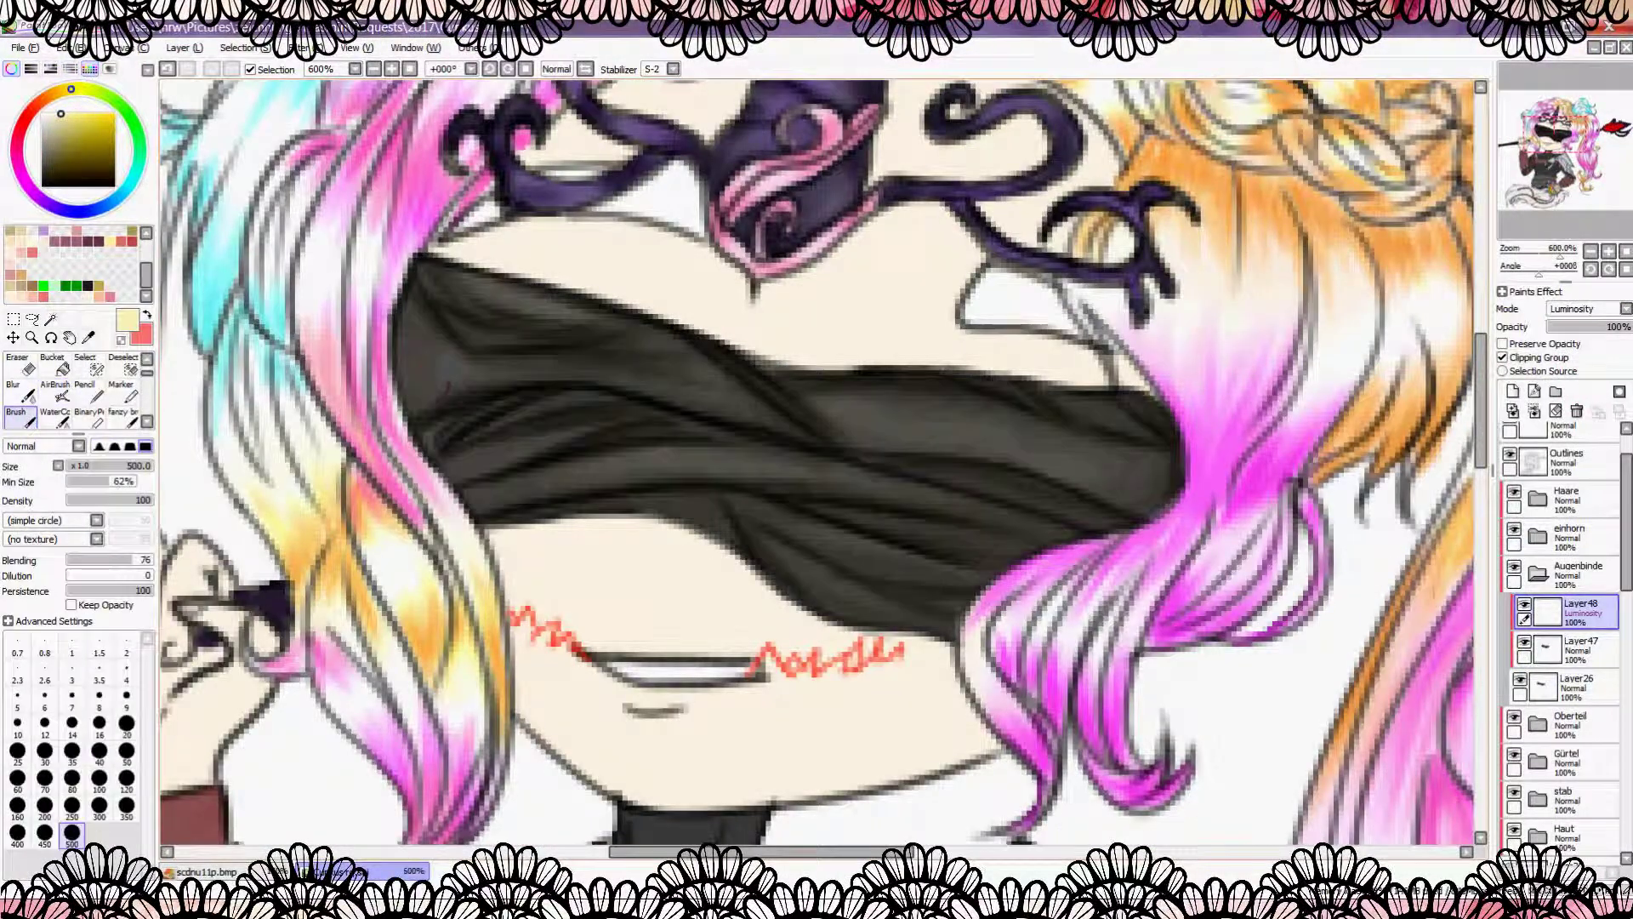
pyautogui.click(126, 652)
pyautogui.moveTo(415, 404); pyautogui.dragTo(480, 375)
pyautogui.moveTo(492, 441); pyautogui.dragTo(770, 368)
pyautogui.moveTo(638, 389); pyautogui.dragTo(718, 357)
pyautogui.moveTo(456, 281)
pyautogui.mouseDown()
pyautogui.moveTo(499, 311)
pyautogui.moveTo(595, 332)
pyautogui.moveTo(579, 349)
pyautogui.mouseUp()
pyautogui.moveTo(423, 447); pyautogui.dragTo(638, 398)
pyautogui.moveTo(481, 451); pyautogui.dragTo(743, 415)
pyautogui.moveTo(500, 521); pyautogui.dragTo(910, 470)
pyautogui.moveTo(872, 553); pyautogui.dragTo(1110, 467)
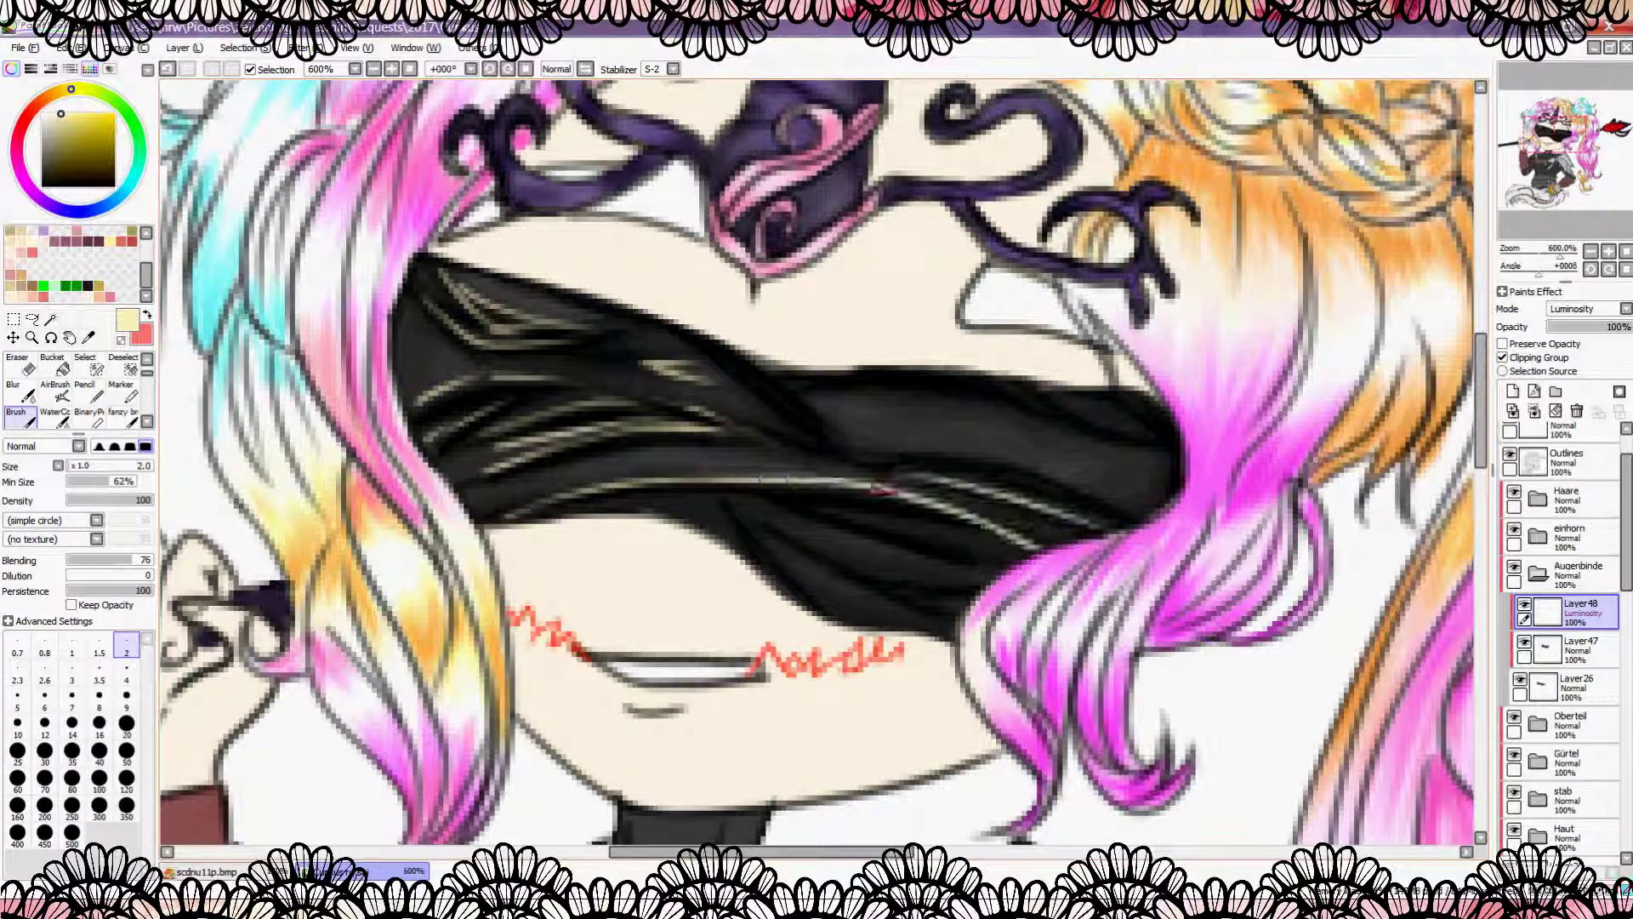
# Step: Continue the pale yellow highlight lines across the blindfold's right and lower folds, and lower the highlight layer's opacity
pyautogui.moveTo(859, 515); pyautogui.dragTo(1153, 444)
pyautogui.moveTo(804, 393); pyautogui.dragTo(1169, 425)
pyautogui.moveTo(1064, 434); pyautogui.dragTo(1153, 398)
pyautogui.moveTo(810, 544); pyautogui.dragTo(987, 523)
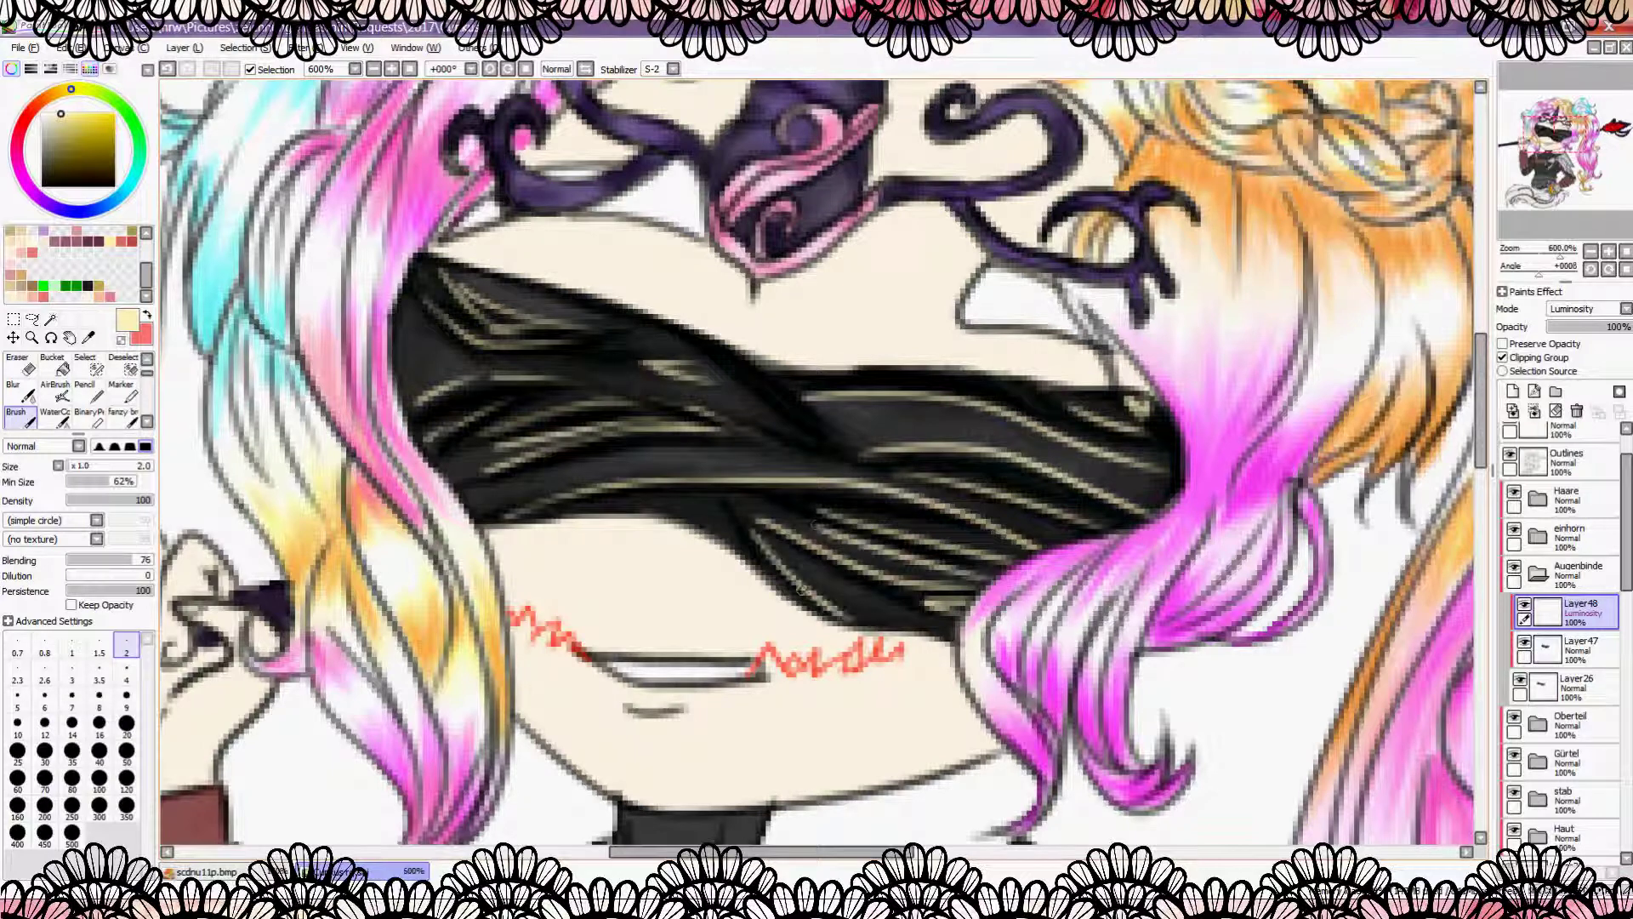
pyautogui.hotkey('ctrl', '-')
pyautogui.moveTo(1617, 327); pyautogui.dragTo(1550, 327)
# Step: Add a clipped layer above the black top's base color in the Oberteil folder and airbrush dark shading over the torso and sleeve
pyautogui.click(1538, 575)
pyautogui.click(1538, 613)
pyautogui.click(1573, 650)
pyautogui.hotkey('ctrl', '-')
pyautogui.hotkey('ctrl', '+')
pyautogui.click(1512, 391)
pyautogui.click(1503, 358)
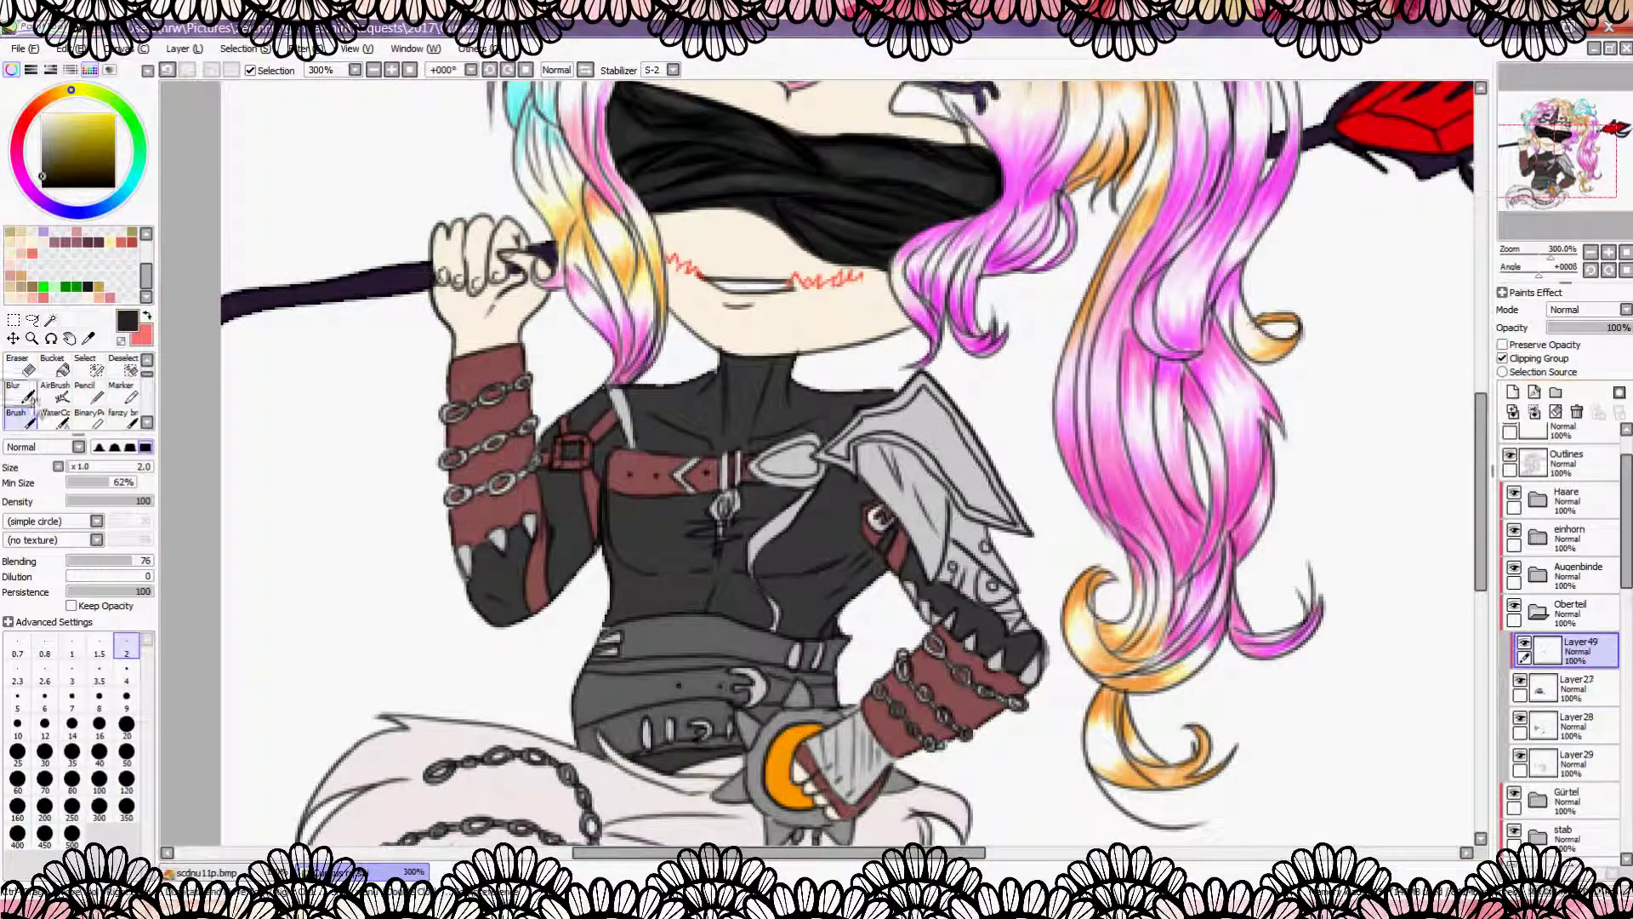
pyautogui.click(55, 393)
pyautogui.hotkey('ctrl', '+')
pyautogui.moveTo(642, 271)
pyautogui.mouseDown()
pyautogui.moveTo(697, 366)
pyautogui.moveTo(808, 358)
pyautogui.moveTo(485, 332)
pyautogui.moveTo(434, 353)
pyautogui.moveTo(545, 510)
pyautogui.moveTo(765, 532)
pyautogui.moveTo(646, 570)
pyautogui.moveTo(825, 591)
pyautogui.mouseUp()
pyautogui.moveTo(885, 519)
pyautogui.mouseDown()
pyautogui.moveTo(1054, 659)
pyautogui.moveTo(821, 468)
pyautogui.moveTo(467, 715)
pyautogui.mouseUp()
# Step: Airbrush dark folds at size 9 on the top's neck, shoulders, sleeves and torso
pyautogui.click(127, 637)
pyautogui.moveTo(711, 289); pyautogui.dragTo(645, 295)
pyautogui.moveTo(765, 306)
pyautogui.mouseDown()
pyautogui.moveTo(821, 357)
pyautogui.moveTo(707, 379)
pyautogui.moveTo(535, 344)
pyautogui.mouseUp()
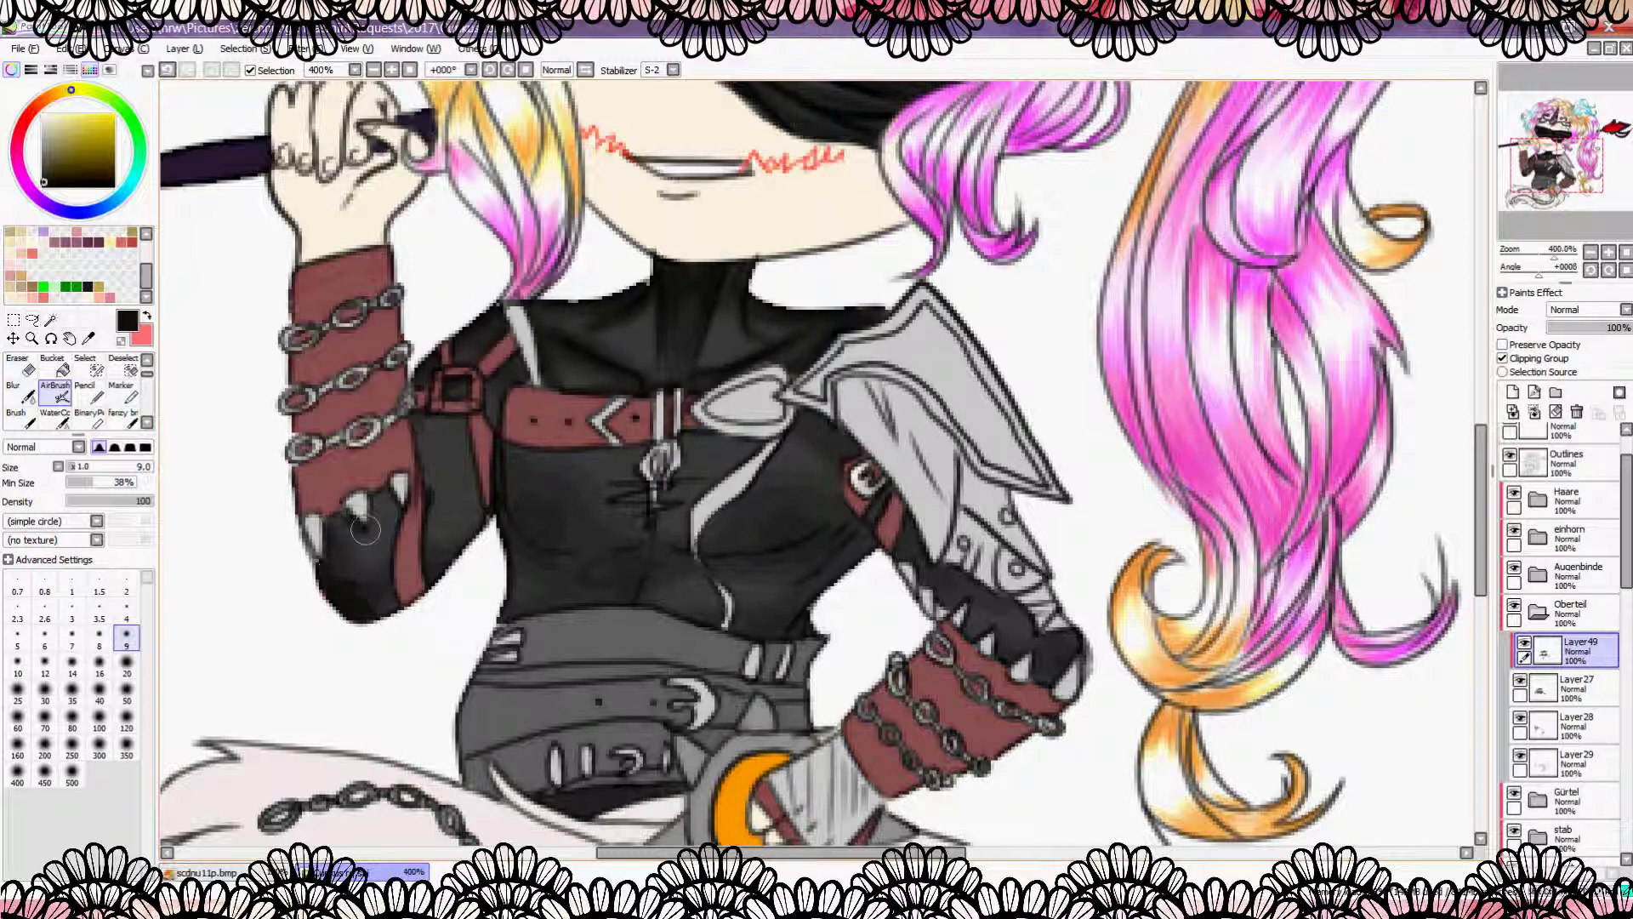
pyautogui.moveTo(464, 553); pyautogui.dragTo(425, 408)
pyautogui.scroll(-1, 511, 466)
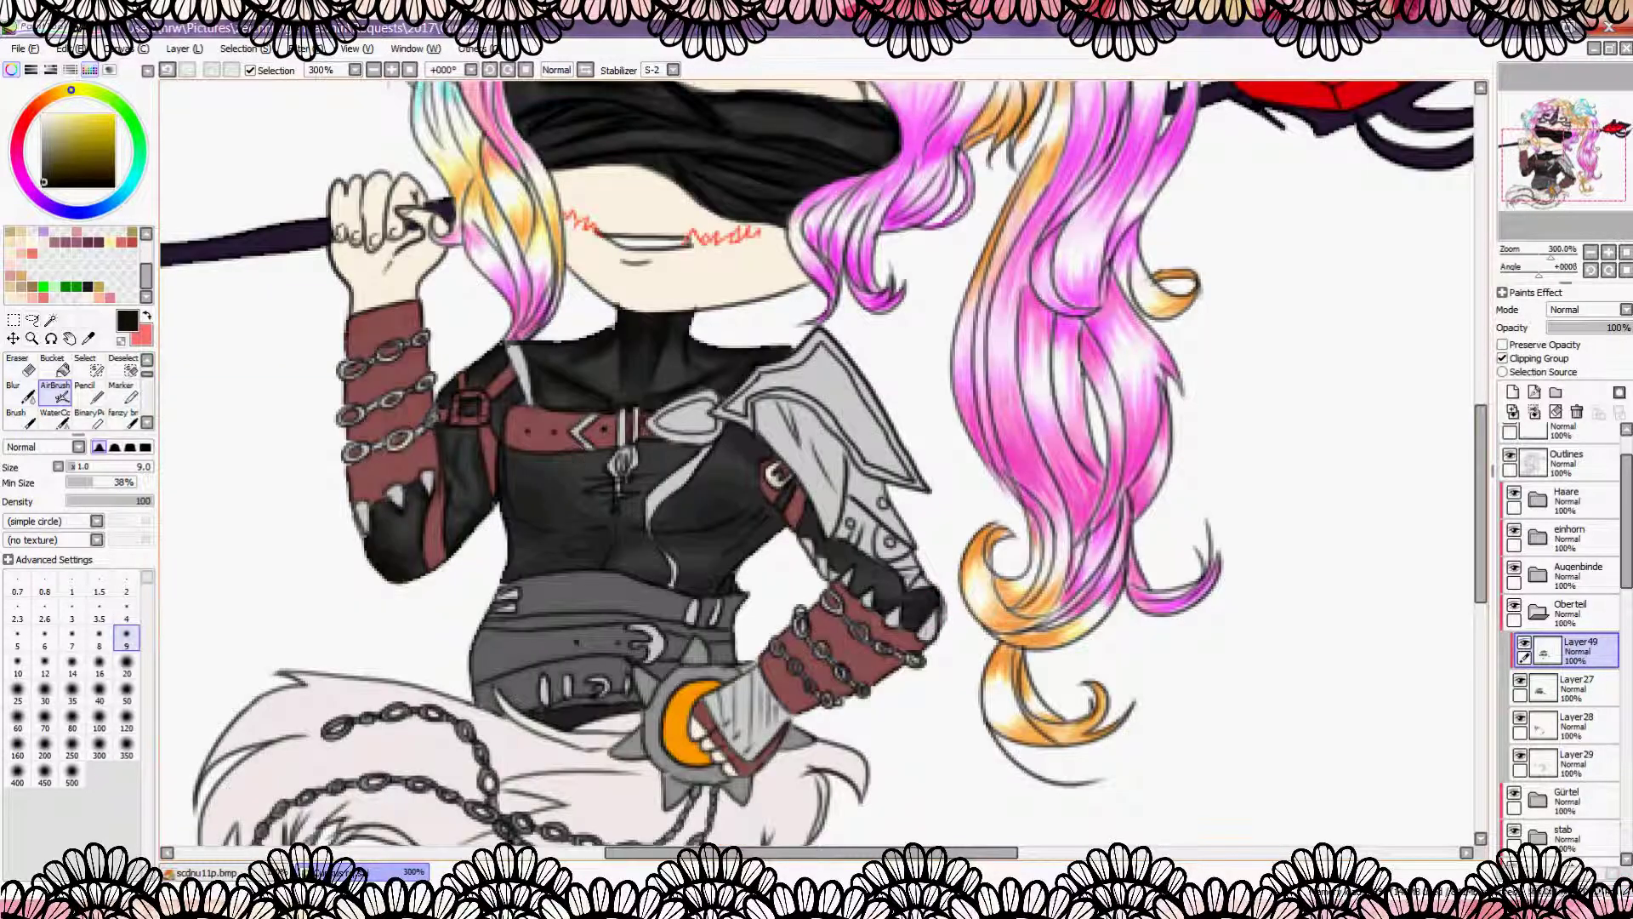
pyautogui.moveTo(872, 615)
pyautogui.mouseDown()
pyautogui.moveTo(748, 442)
pyautogui.moveTo(680, 492)
pyautogui.moveTo(477, 545)
pyautogui.moveTo(544, 527)
pyautogui.mouseUp()
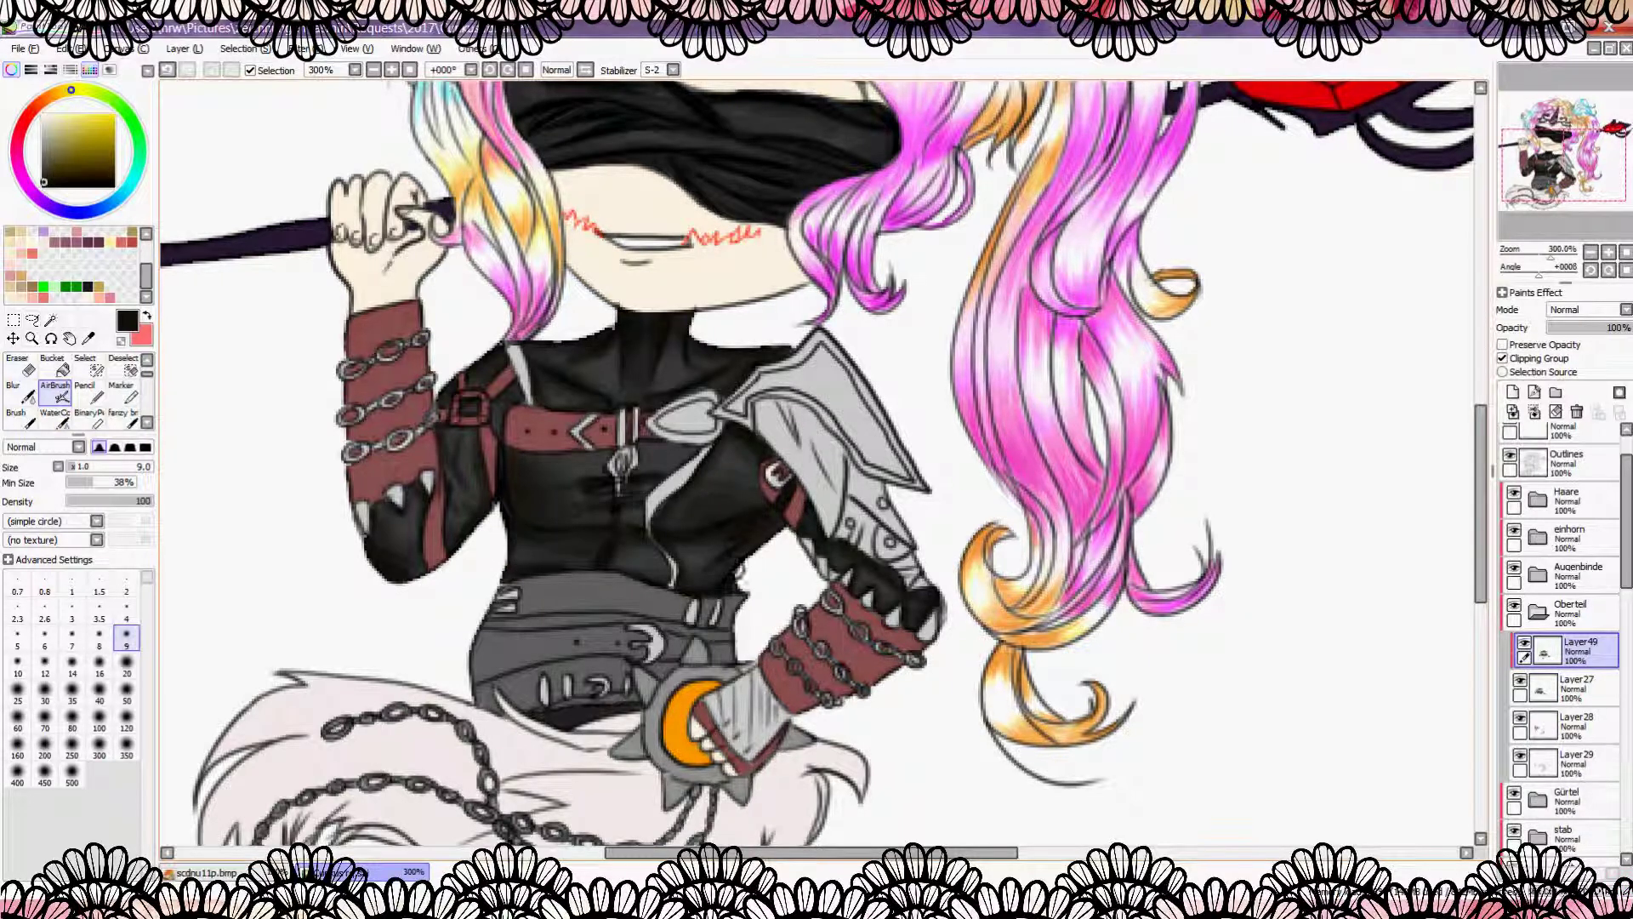
# Step: Airbrush broader dark shading across the chest of the top at size 20
pyautogui.press(']')
pyautogui.press(']')
pyautogui.press(']')
pyautogui.press(']')
pyautogui.press(']')
pyautogui.moveTo(622, 482); pyautogui.dragTo(600, 463)
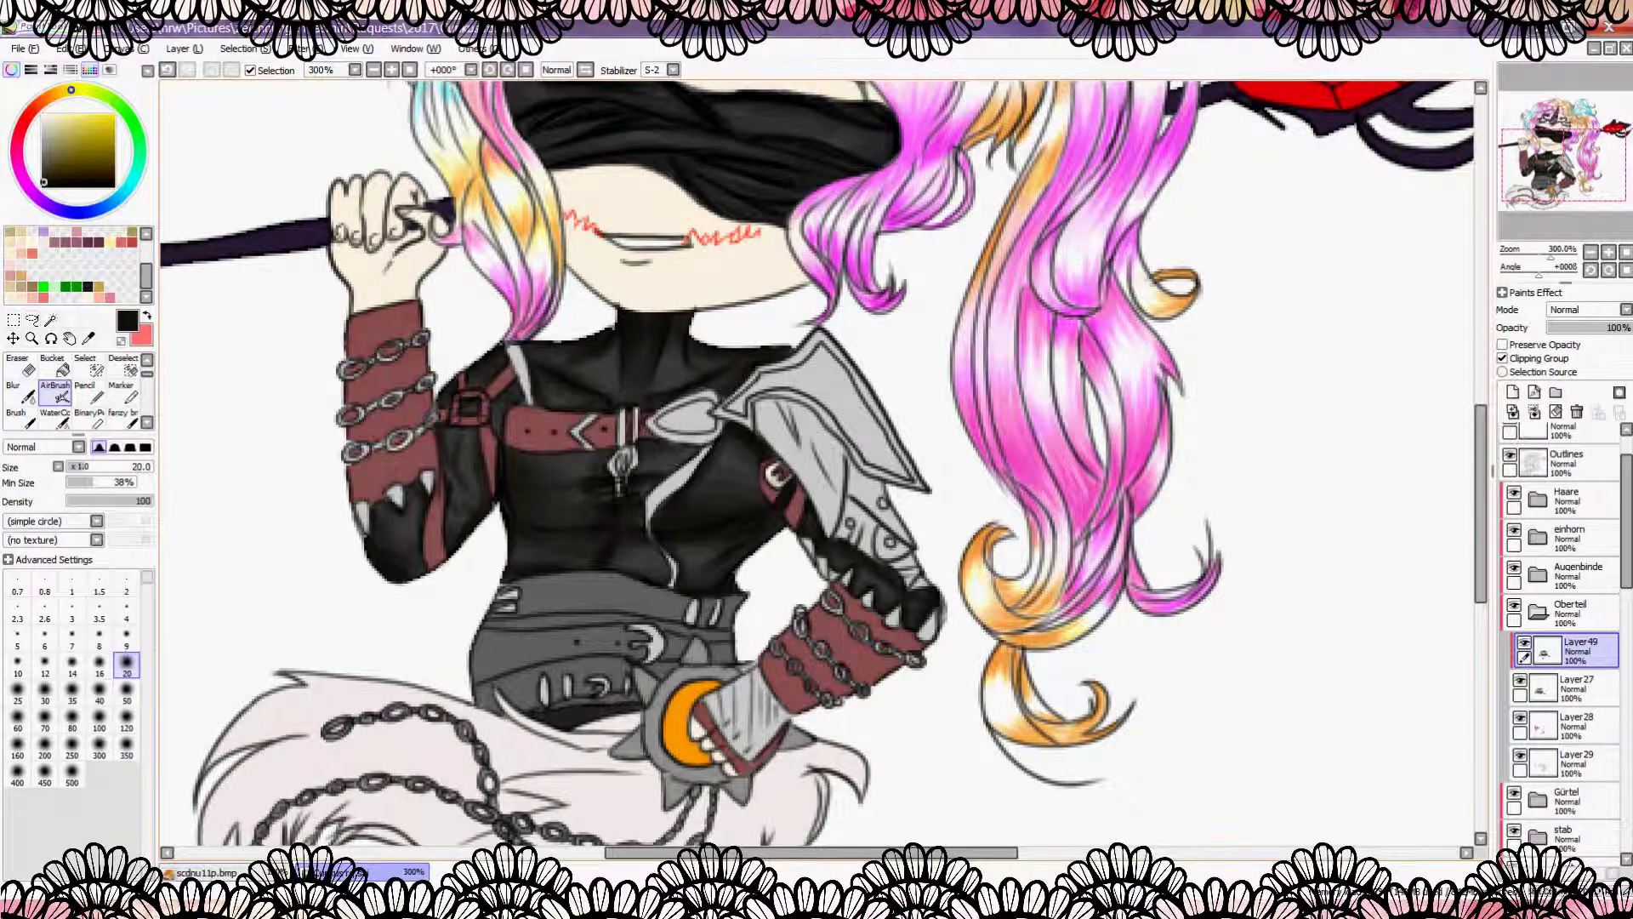
# Step: Refine the black top's creases and edges with finer black airbrush strokes, reducing the size to 9 and 4
pyautogui.press('[')
pyautogui.press('[')
pyautogui.press('[')
pyautogui.press('[')
pyautogui.press('[')
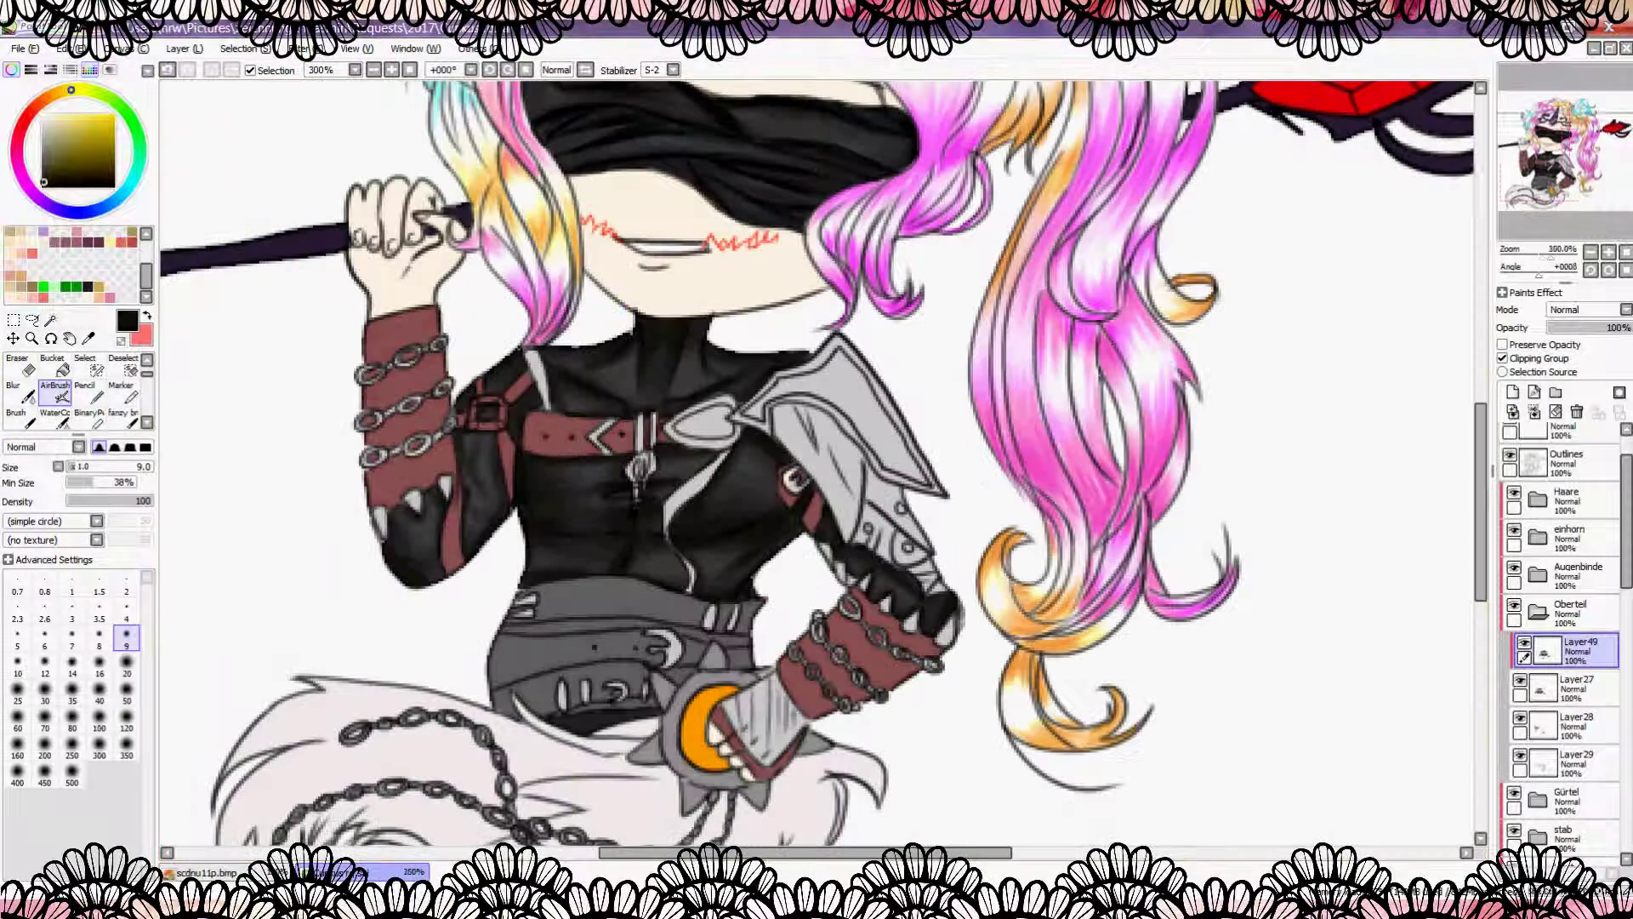
pyautogui.scroll(1, 735, 426)
pyautogui.press('[')
pyautogui.press('[')
pyautogui.press('[')
pyautogui.press('[')
pyautogui.press('[')
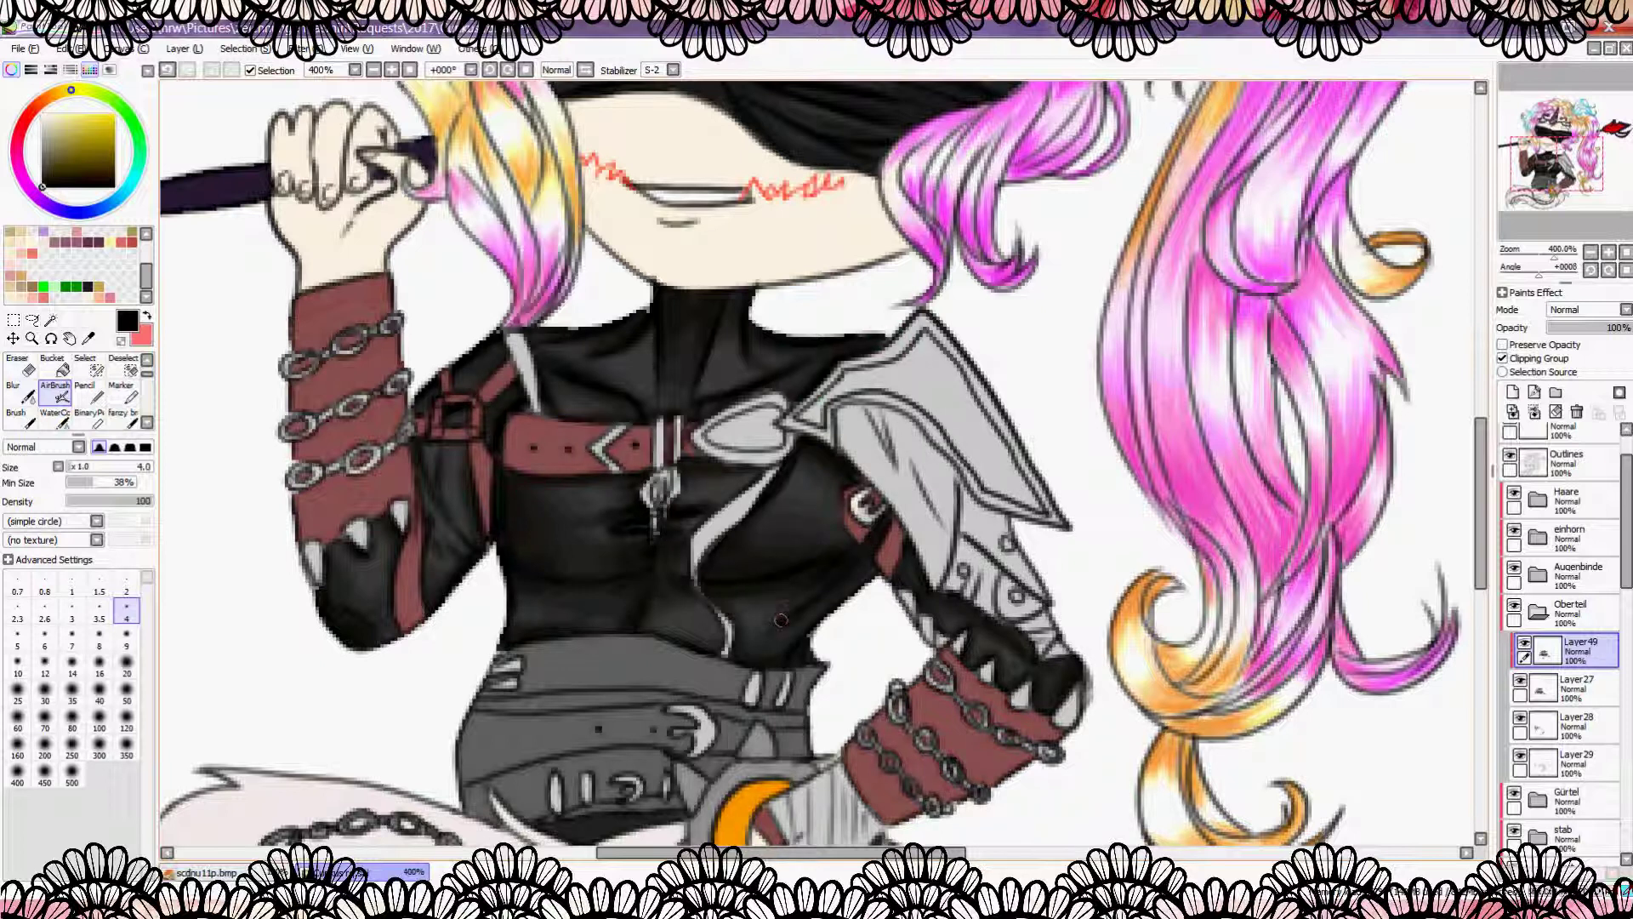
pyautogui.scroll(-2, 983, 628)
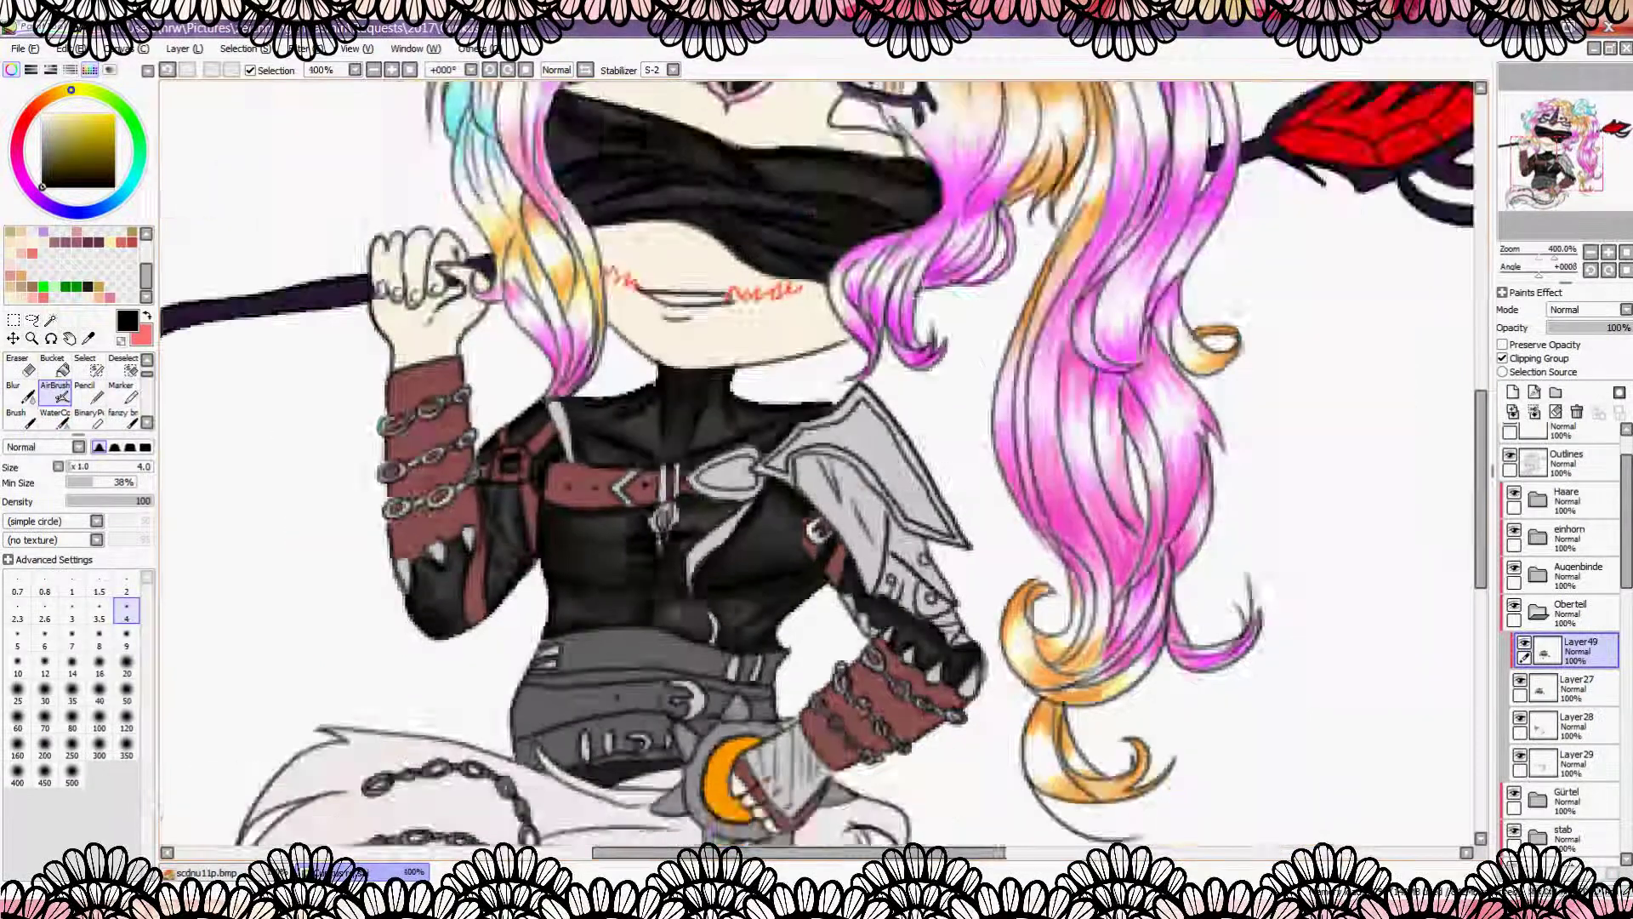
# Step: Add a clipped layer above the red leather's base color and airbrush sampled reddish brown shading at size 20
pyautogui.click(1574, 723)
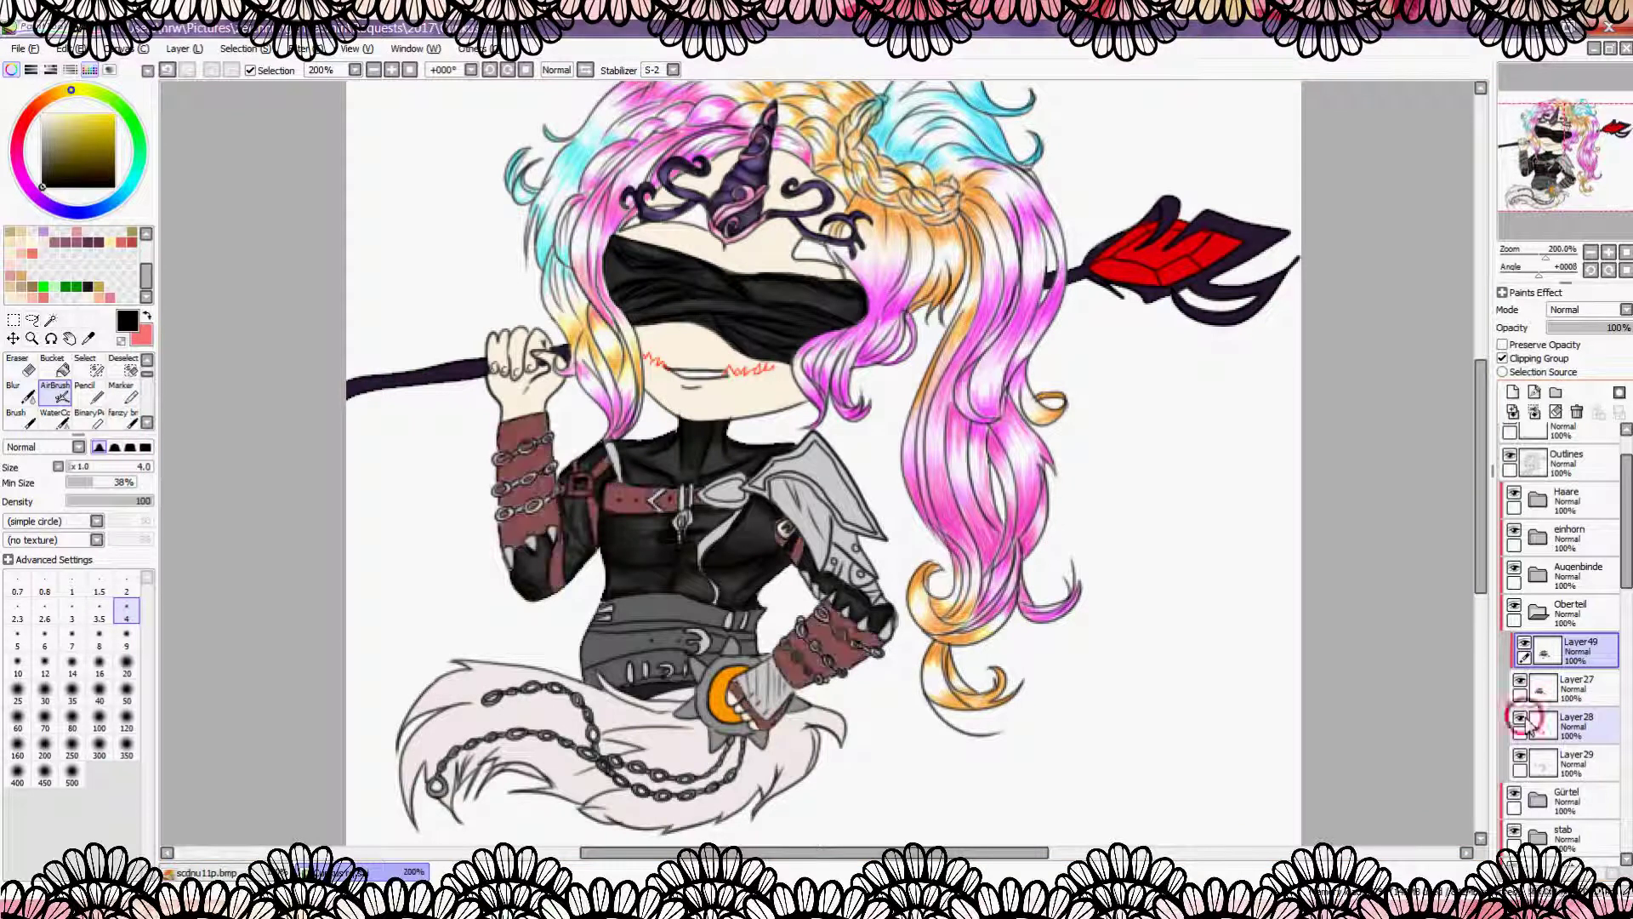
pyautogui.click(1512, 391)
pyautogui.scroll(1, 910, 515)
pyautogui.keyDown('alt'); pyautogui.click(289, 545); pyautogui.keyUp('alt')
pyautogui.click(127, 664)
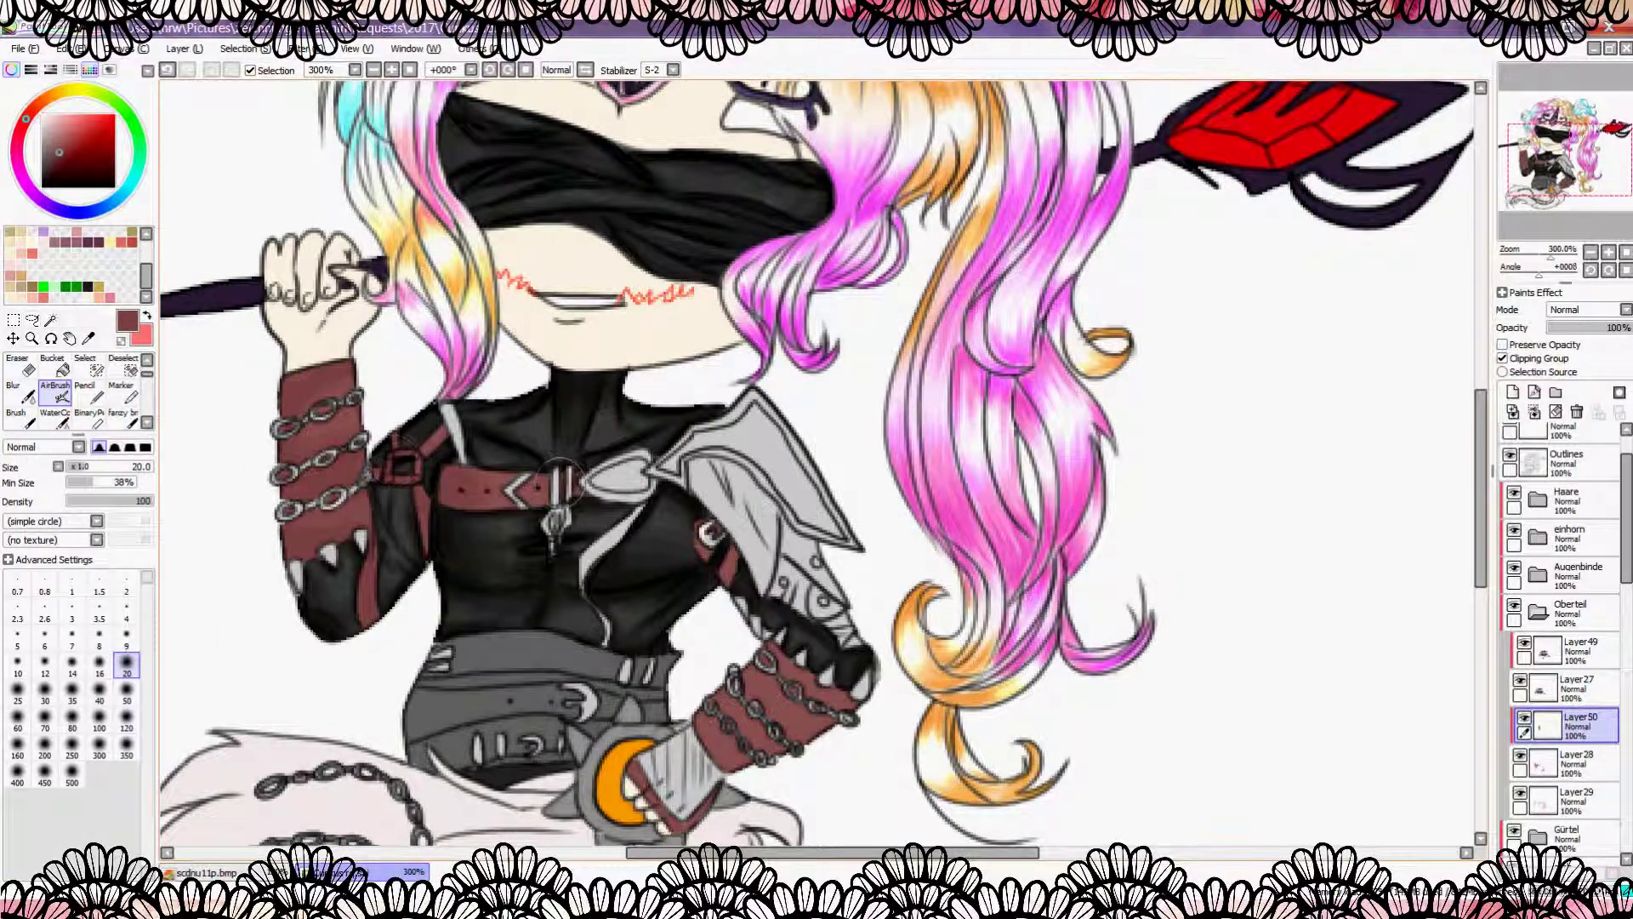
# Step: Deepen the shading of the red bracers, straps and belt with a darker red-brown at size 9
pyautogui.keyDown('alt'); pyautogui.click(662, 779); pyautogui.keyUp('alt')
pyautogui.click(126, 636)
pyautogui.scroll(2, 602, 399)
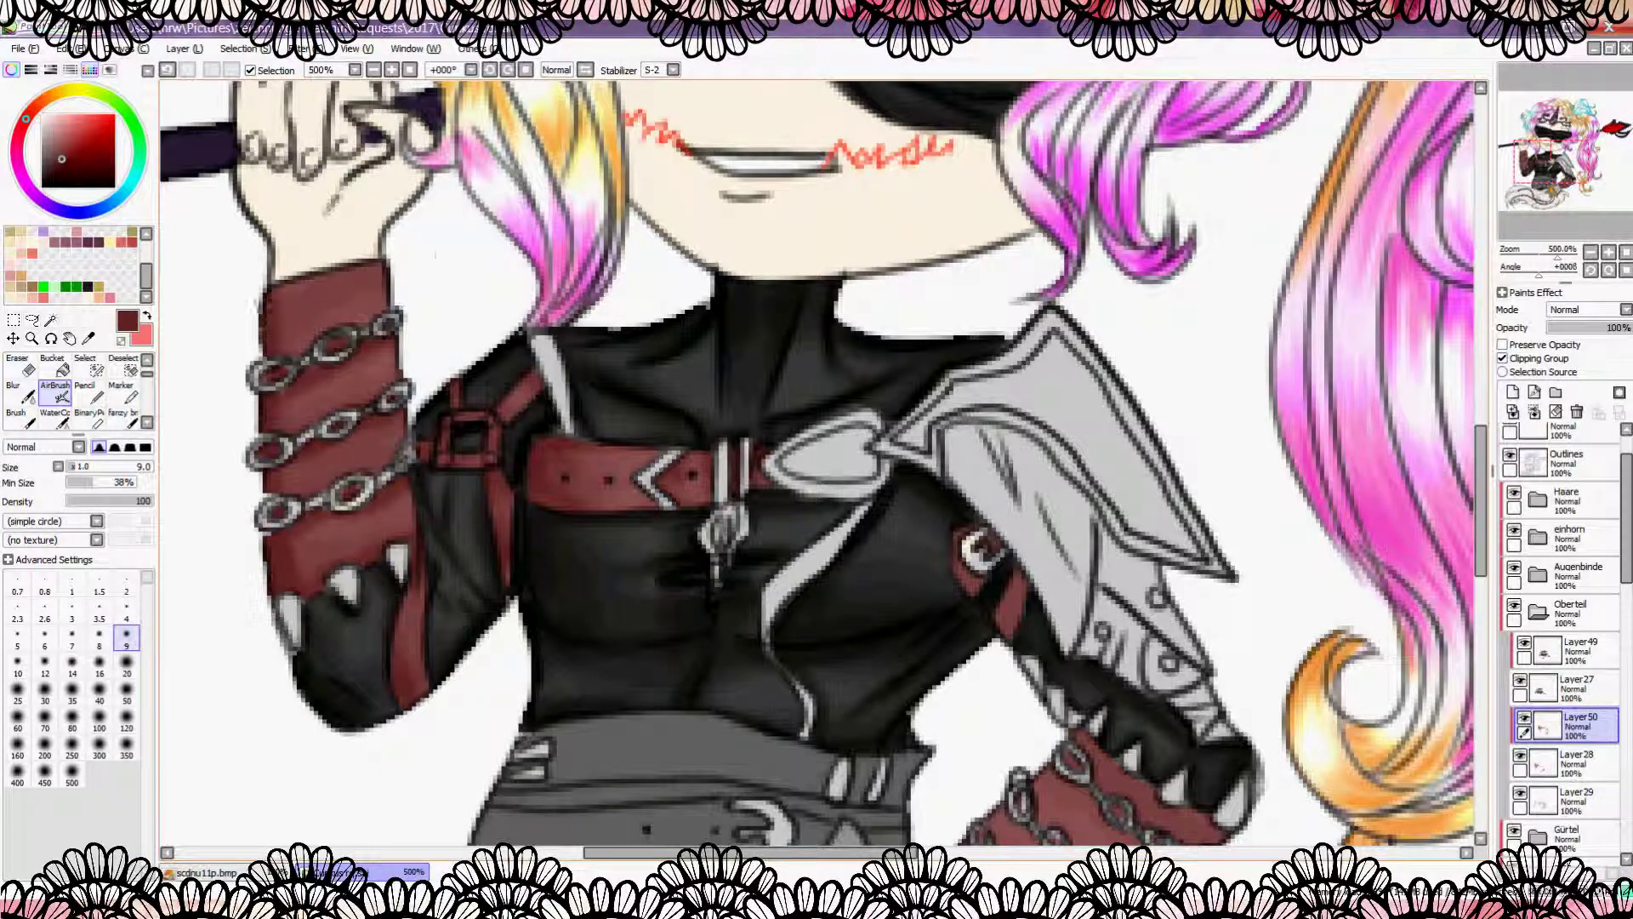
pyautogui.scroll(-3, 540, 470)
pyautogui.scroll(2, 540, 471)
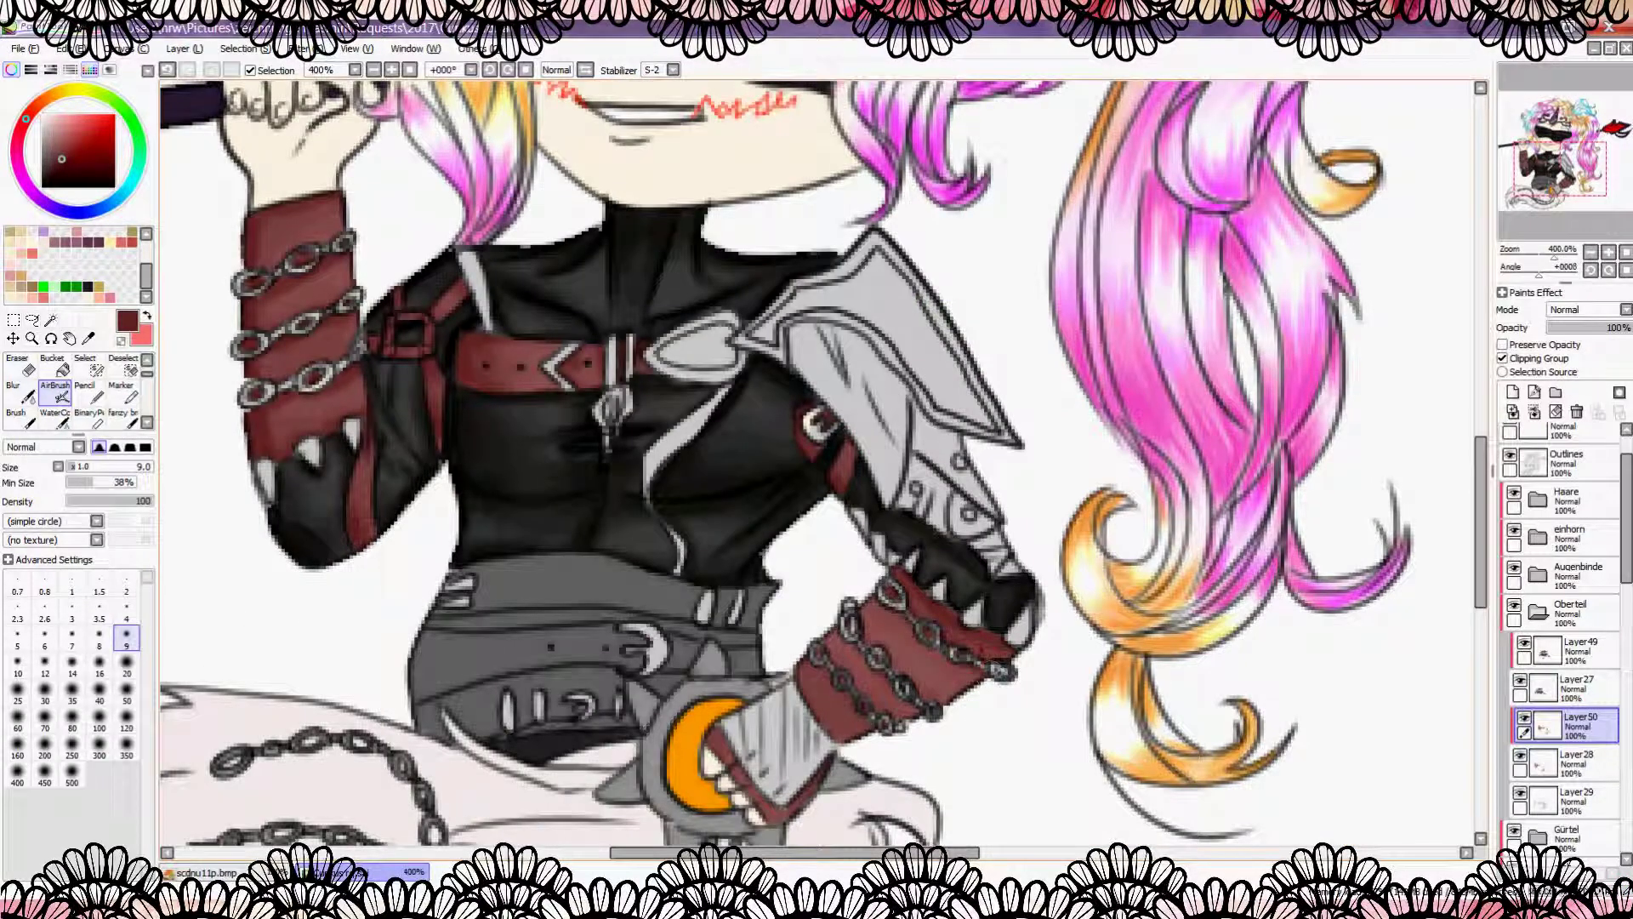
pyautogui.moveTo(808, 647); pyautogui.dragTo(873, 617)
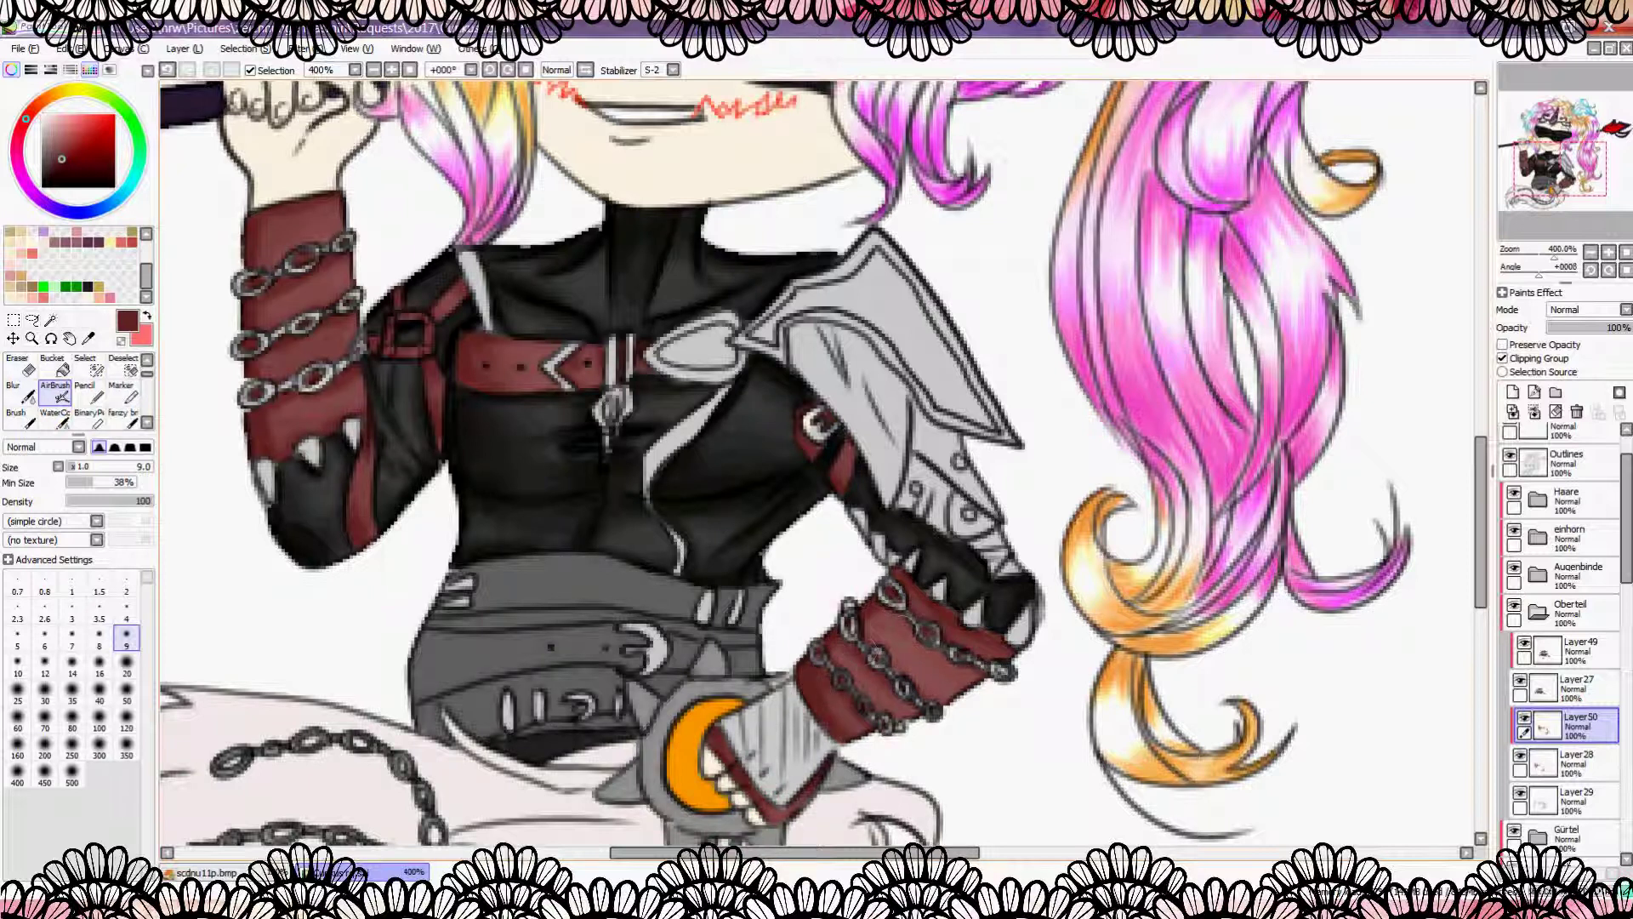
pyautogui.scroll(-2, 1019, 646)
# Step: Airbrush fine dark red creases on the raised arm's bracer at size 4
pyautogui.scroll(3, 533, 348)
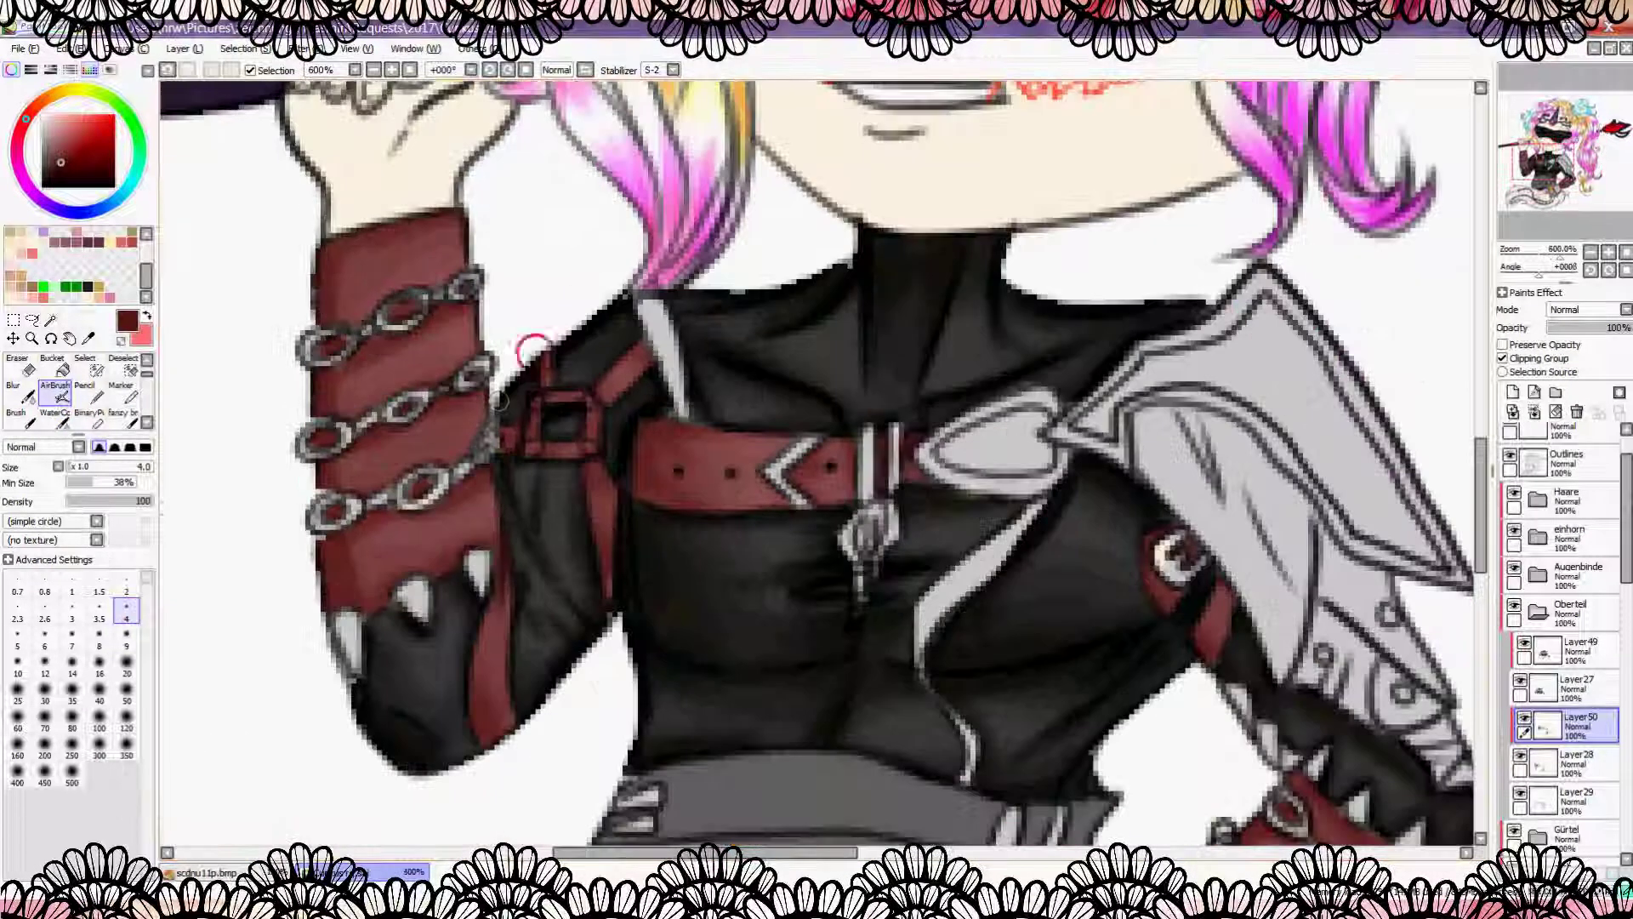
pyautogui.moveTo(357, 281); pyautogui.dragTo(466, 214)
pyautogui.moveTo(338, 317)
pyautogui.mouseDown()
pyautogui.moveTo(304, 374)
pyautogui.moveTo(497, 328)
pyautogui.moveTo(307, 475)
pyautogui.moveTo(375, 458)
pyautogui.moveTo(328, 519)
pyautogui.mouseUp()
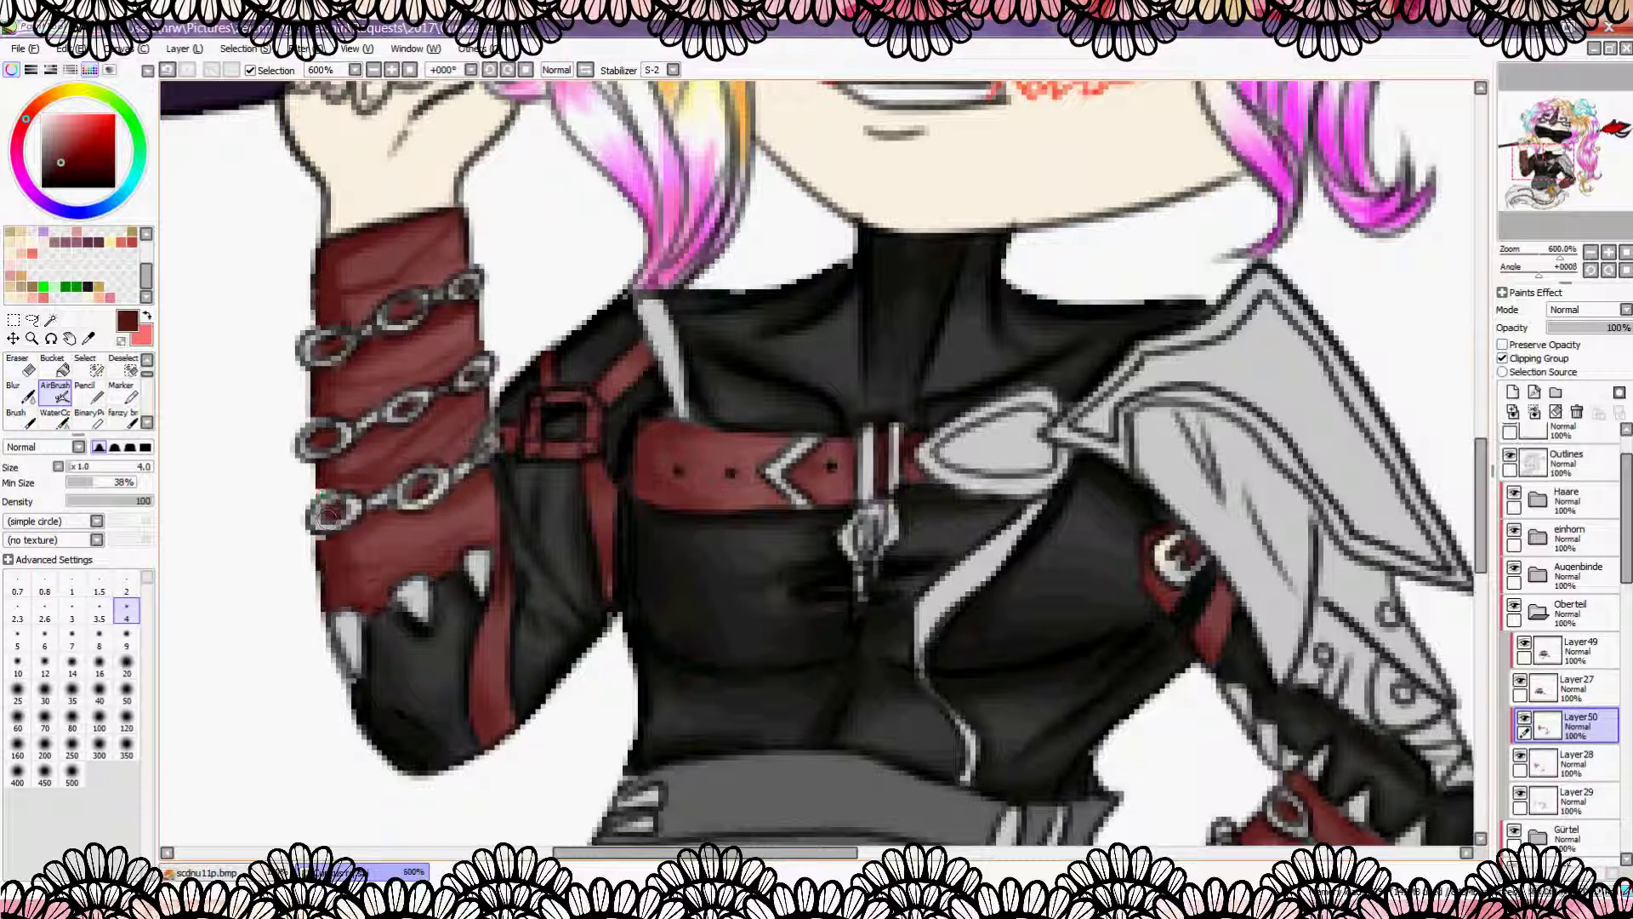
pyautogui.scroll(-3, 328, 516)
# Step: Add fine dark red shading at size 4 to the chest strap and the lower arm's bracer
pyautogui.scroll(2, 468, 435)
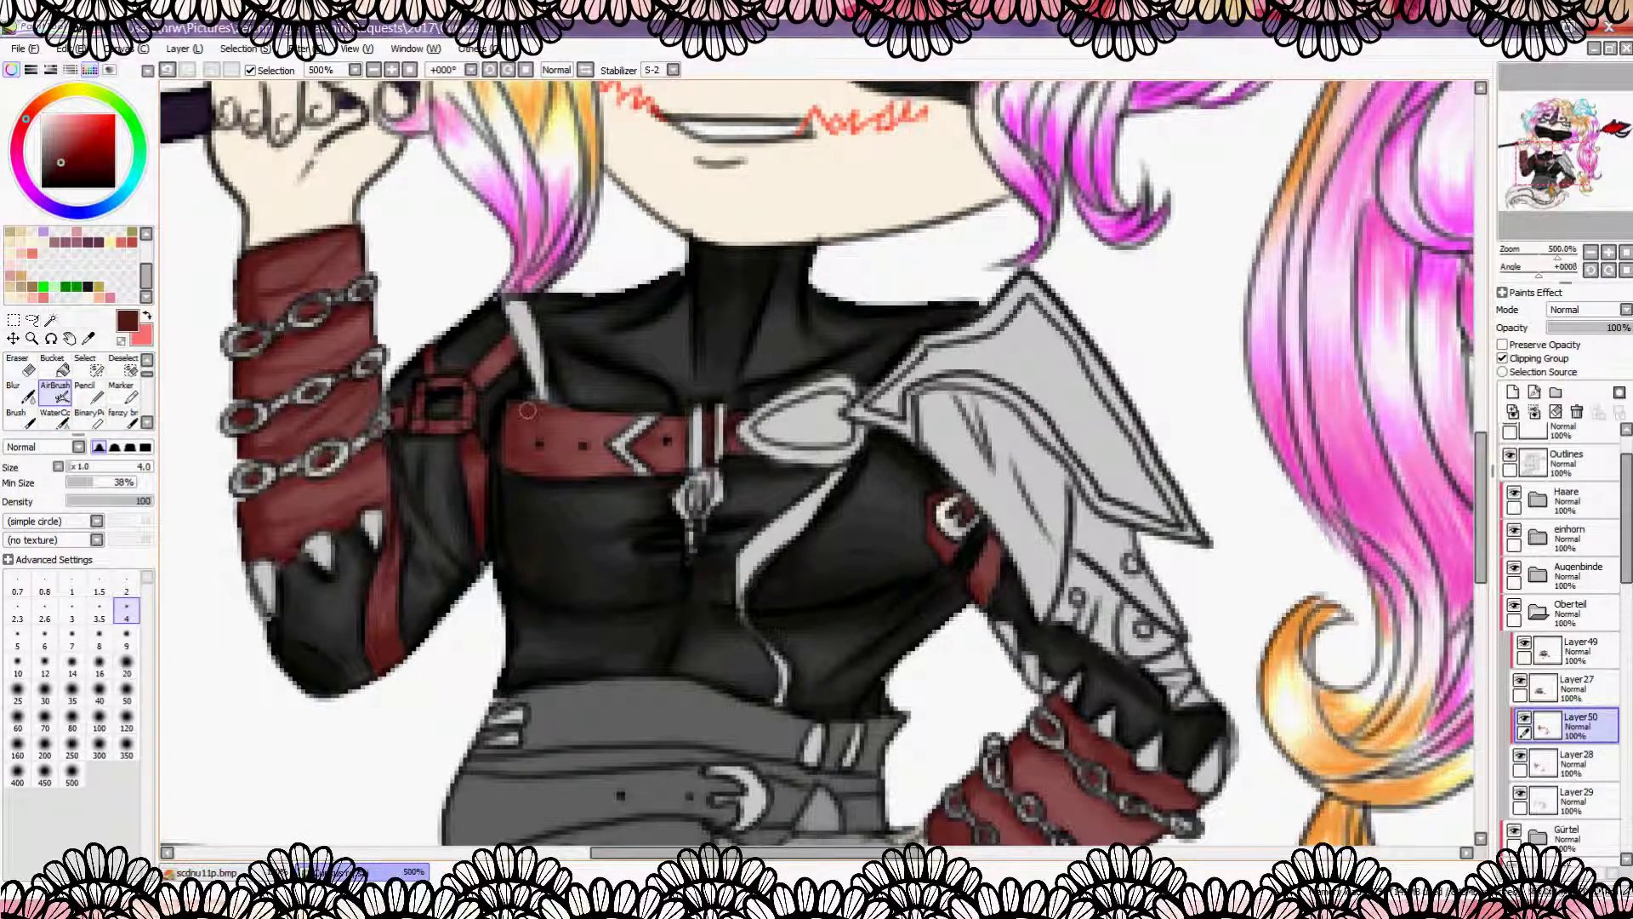
pyautogui.moveTo(582, 446); pyautogui.dragTo(643, 456)
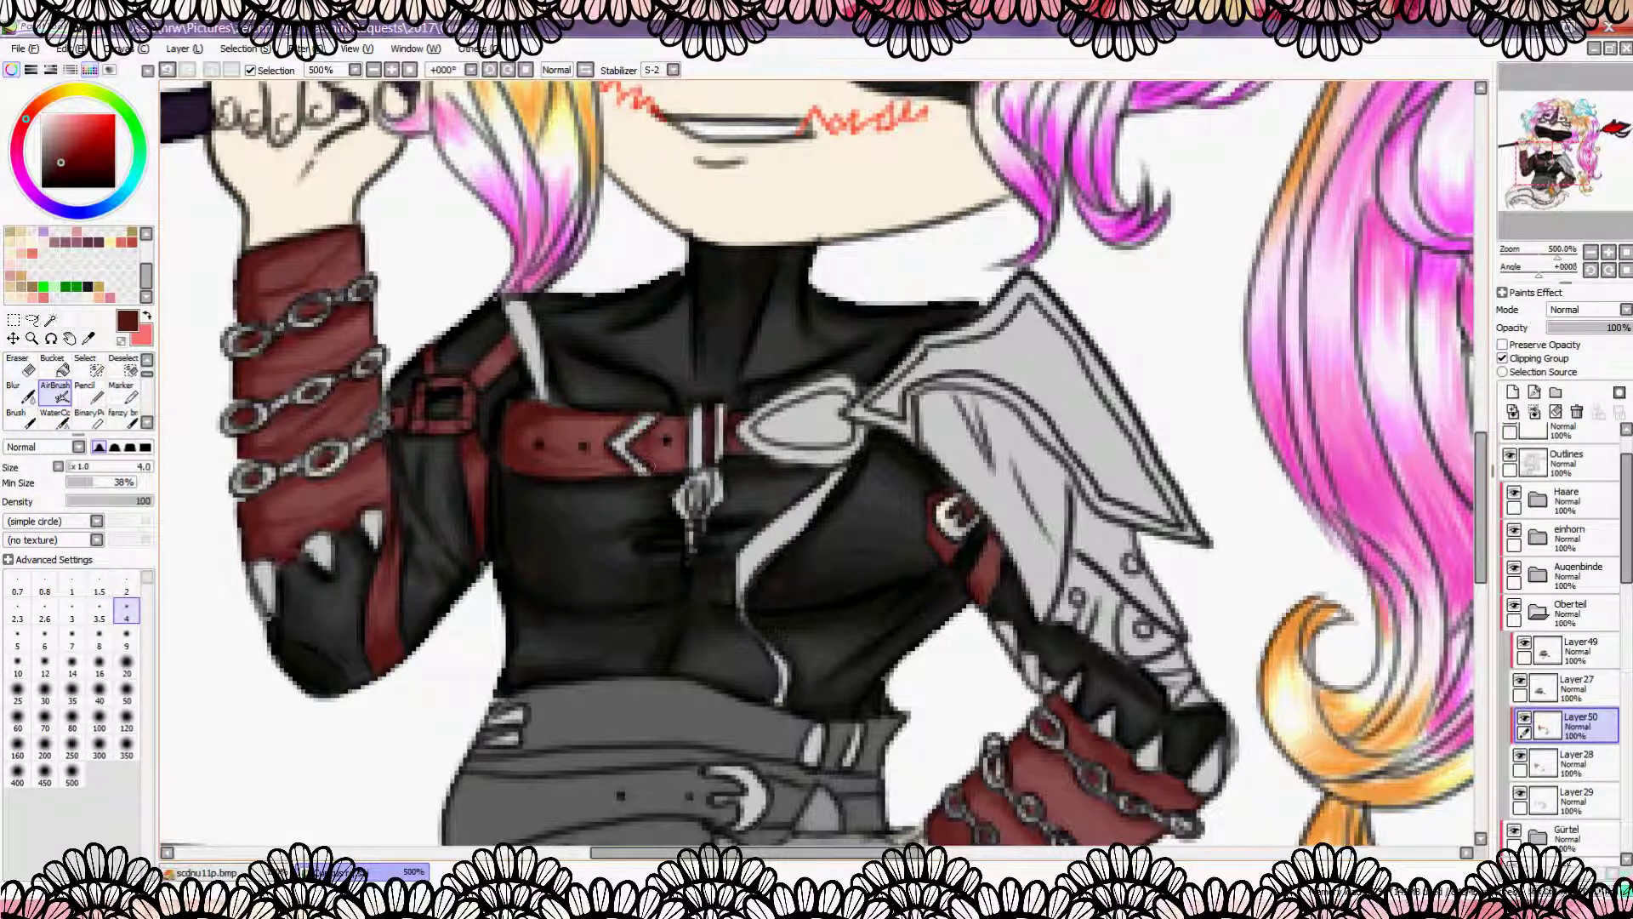
pyautogui.scroll(-3, 991, 547)
pyautogui.scroll(3, 740, 640)
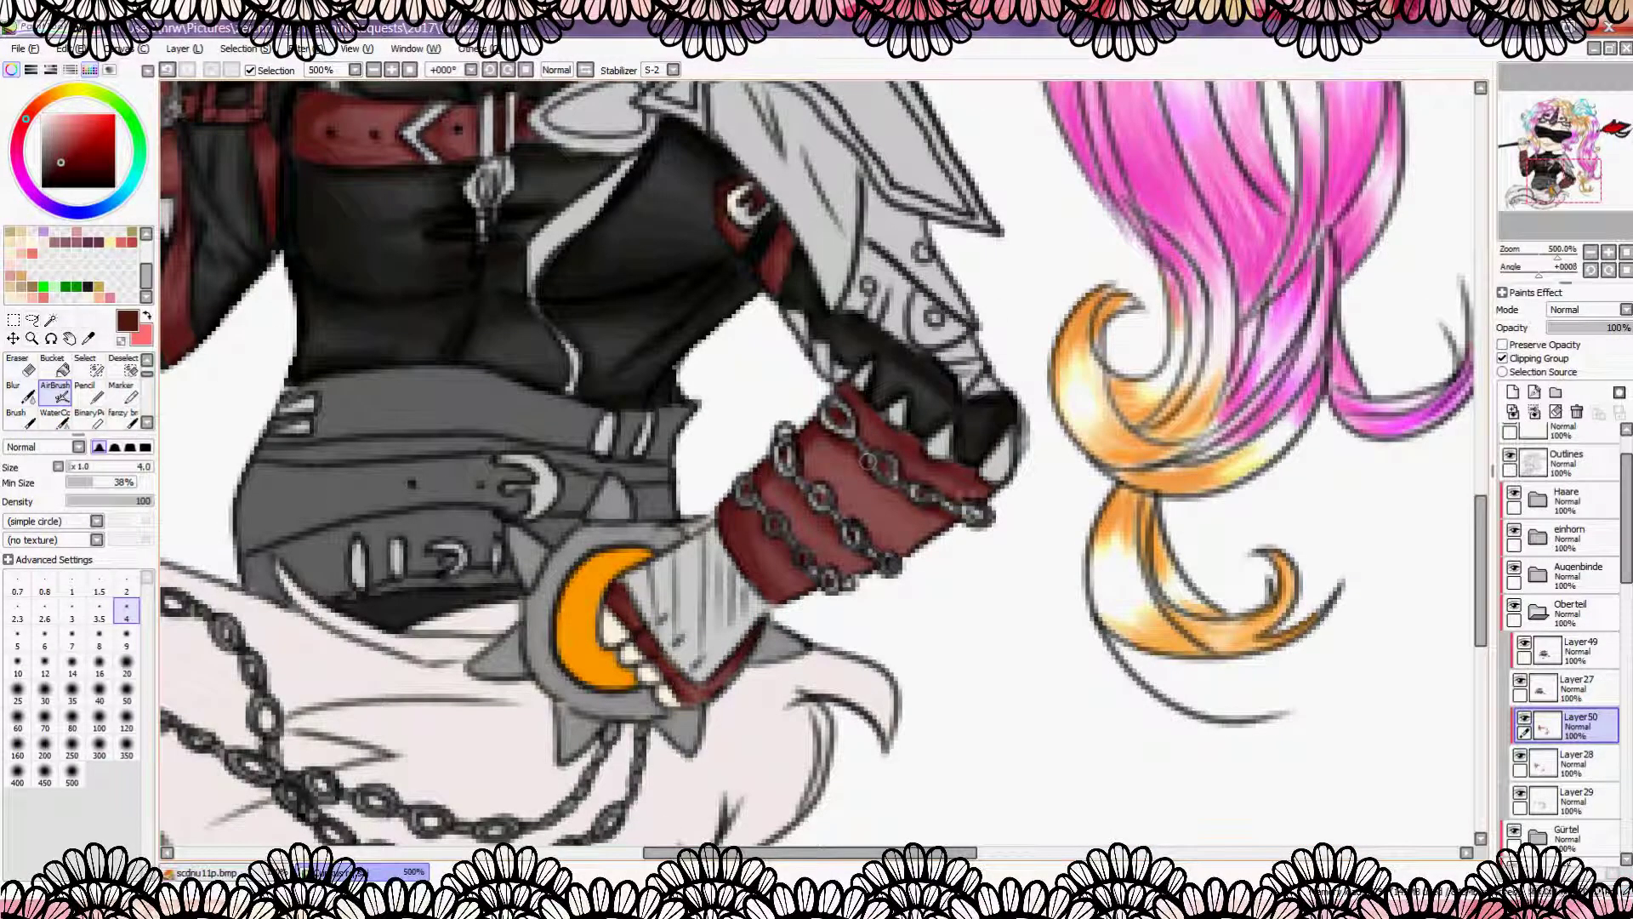
pyautogui.scroll(-3, 830, 462)
pyautogui.scroll(2, 791, 513)
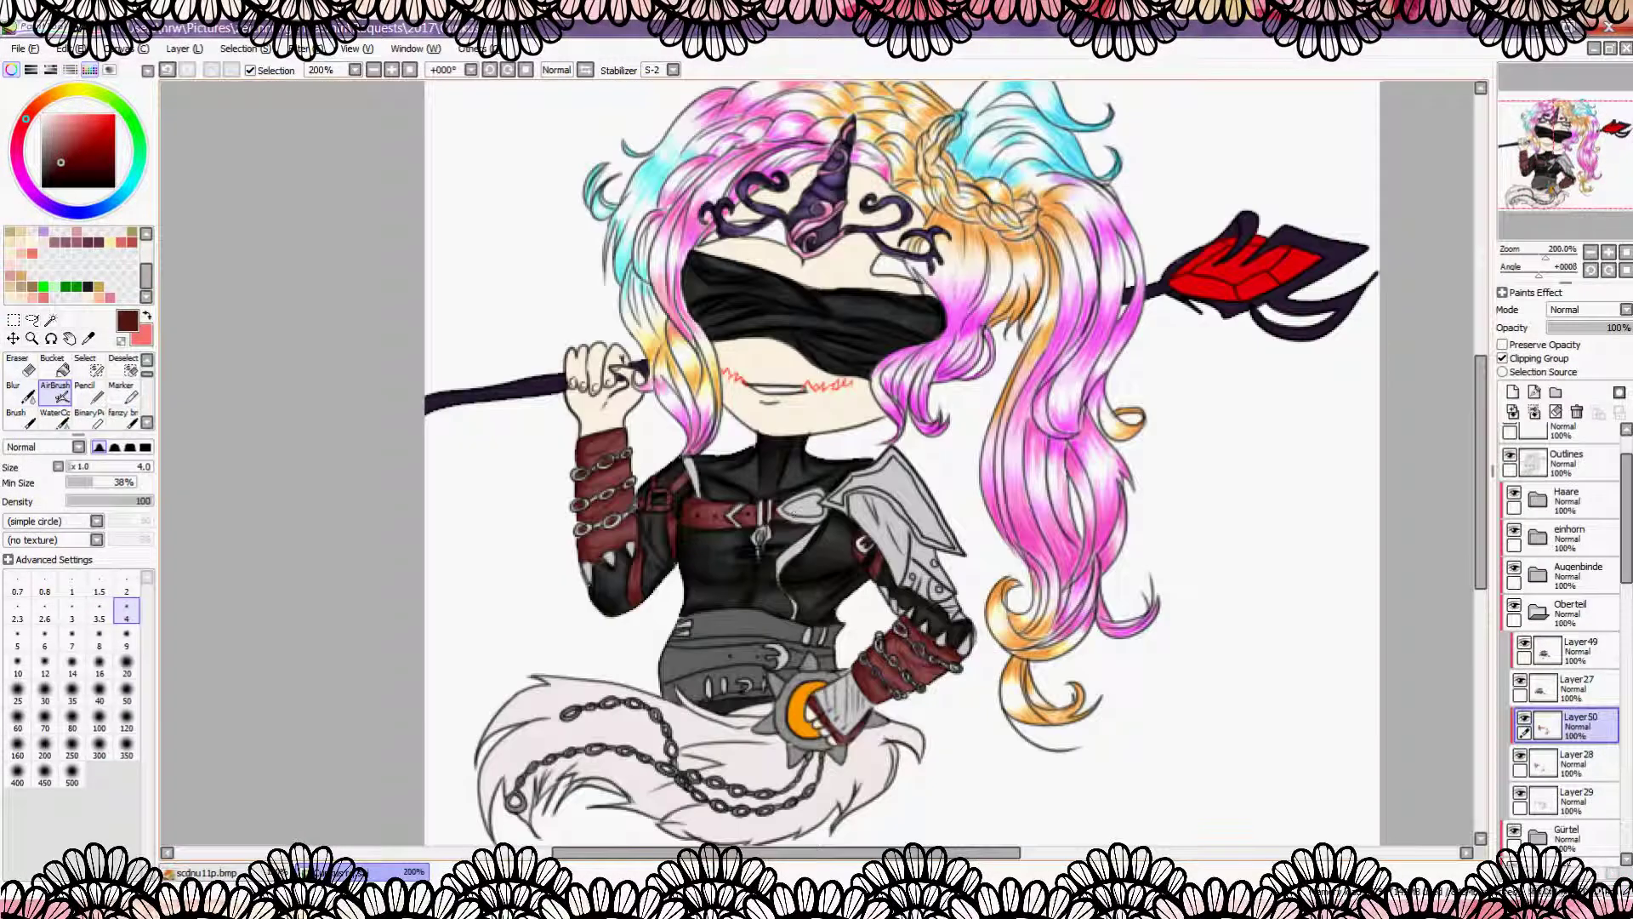
# Step: Add a clipped Luminosity layer above the red leather shading and airbrush thin reddish highlights on the lower bracer and arm straps at size 2
pyautogui.click(1513, 392)
pyautogui.click(1587, 310)
pyautogui.click(1565, 375)
pyautogui.scroll(2, 987, 689)
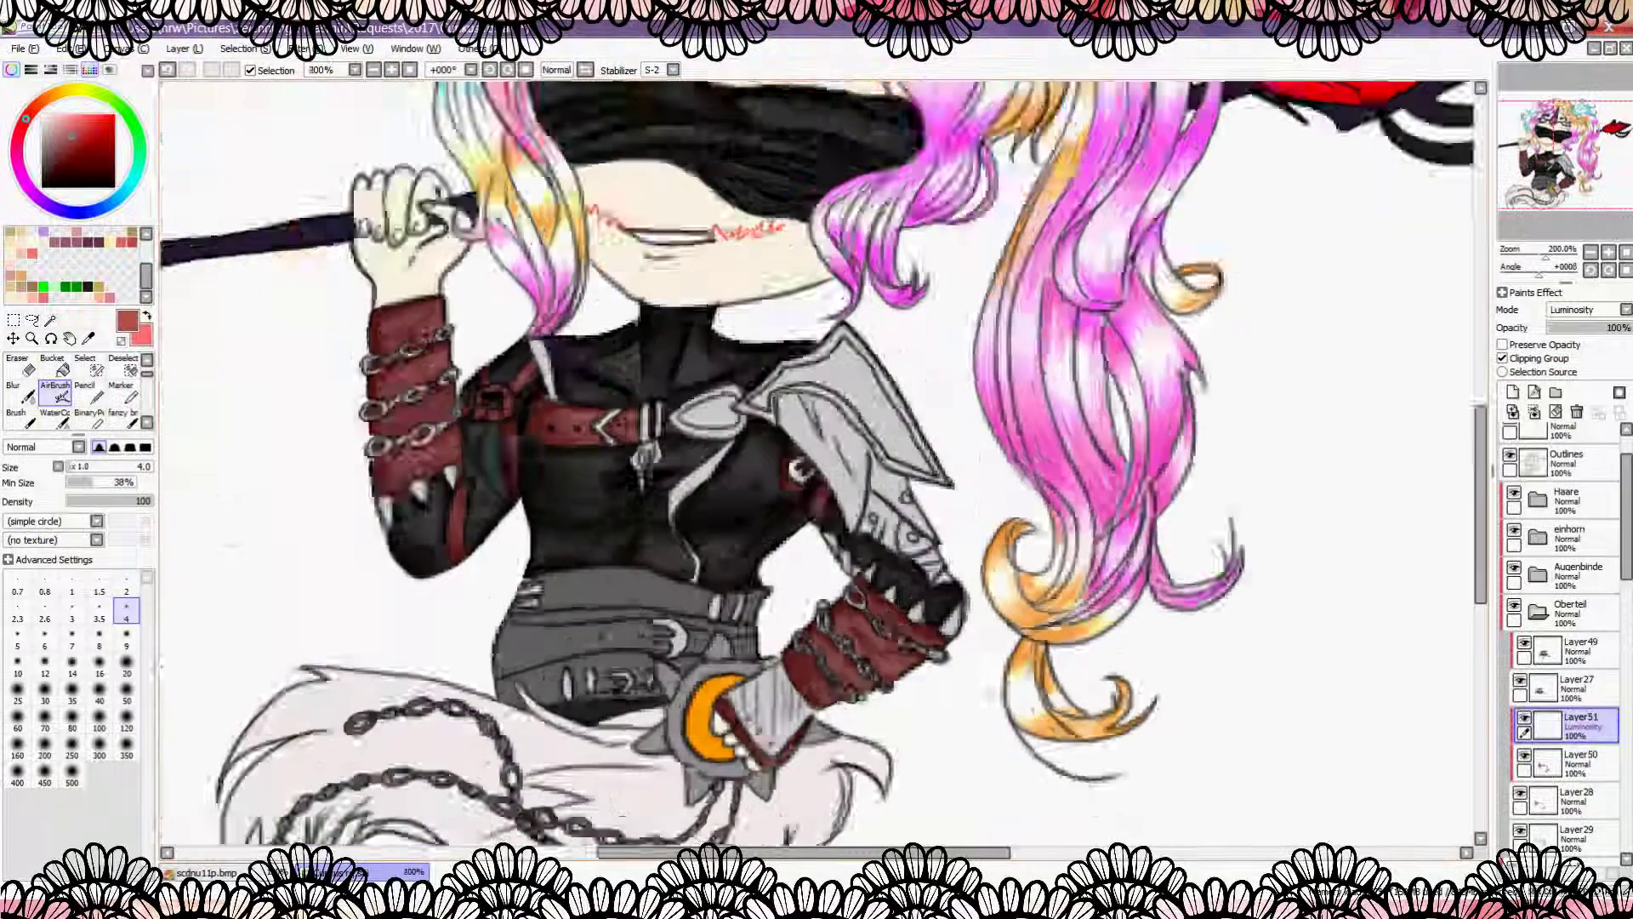
pyautogui.click(127, 586)
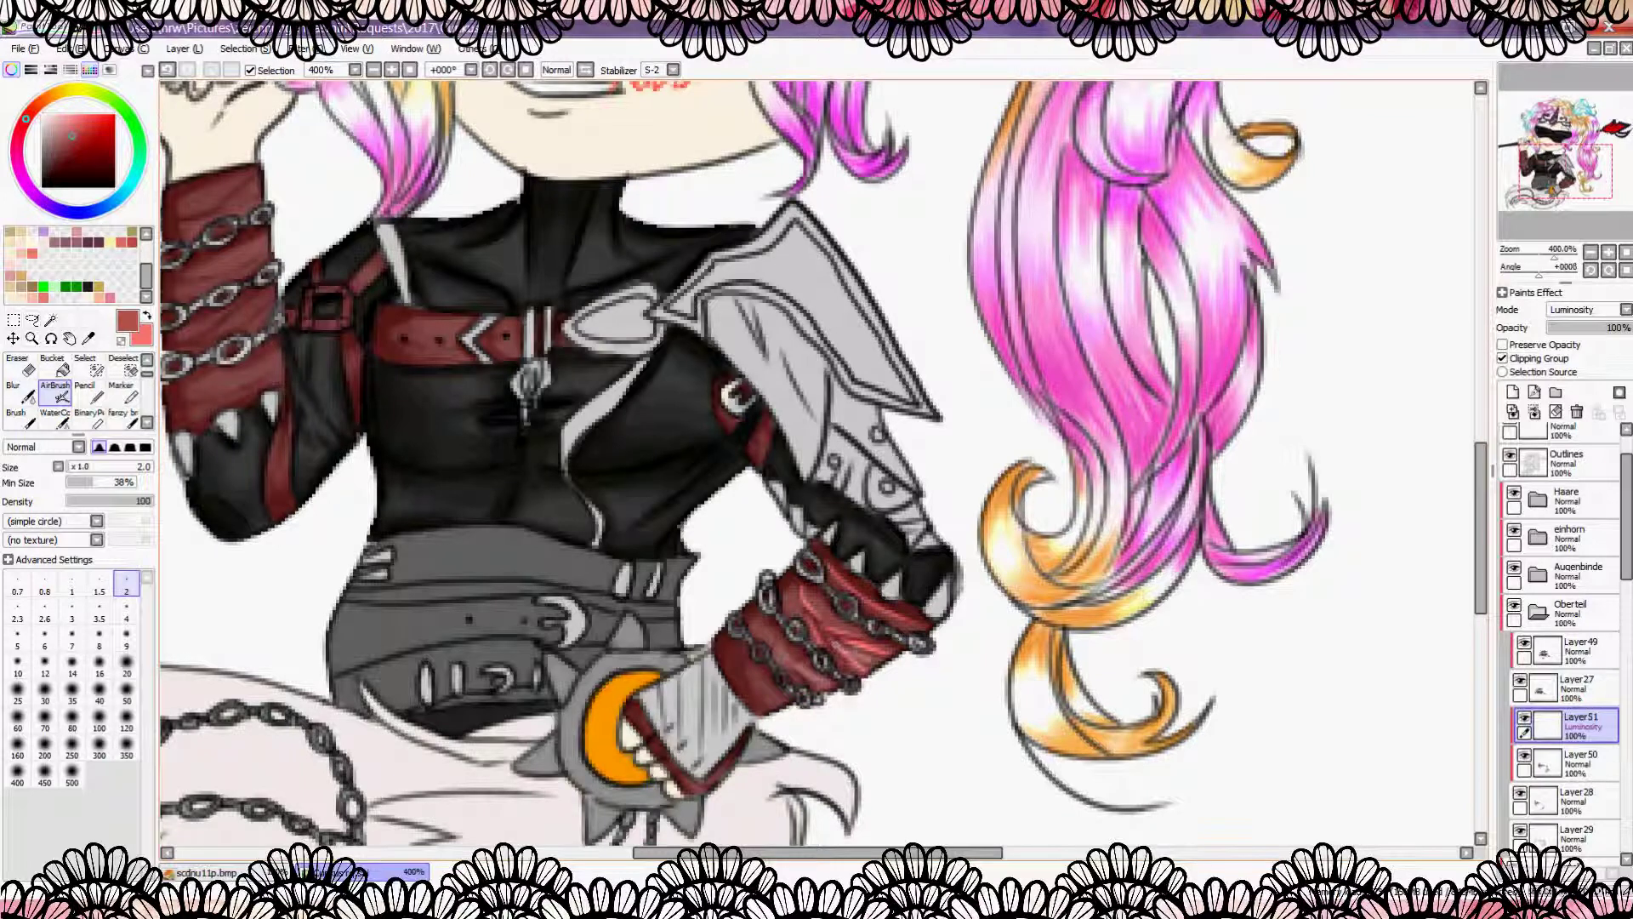
pyautogui.scroll(-3, 808, 668)
pyautogui.scroll(3, 664, 494)
pyautogui.moveTo(509, 548); pyautogui.dragTo(510, 659)
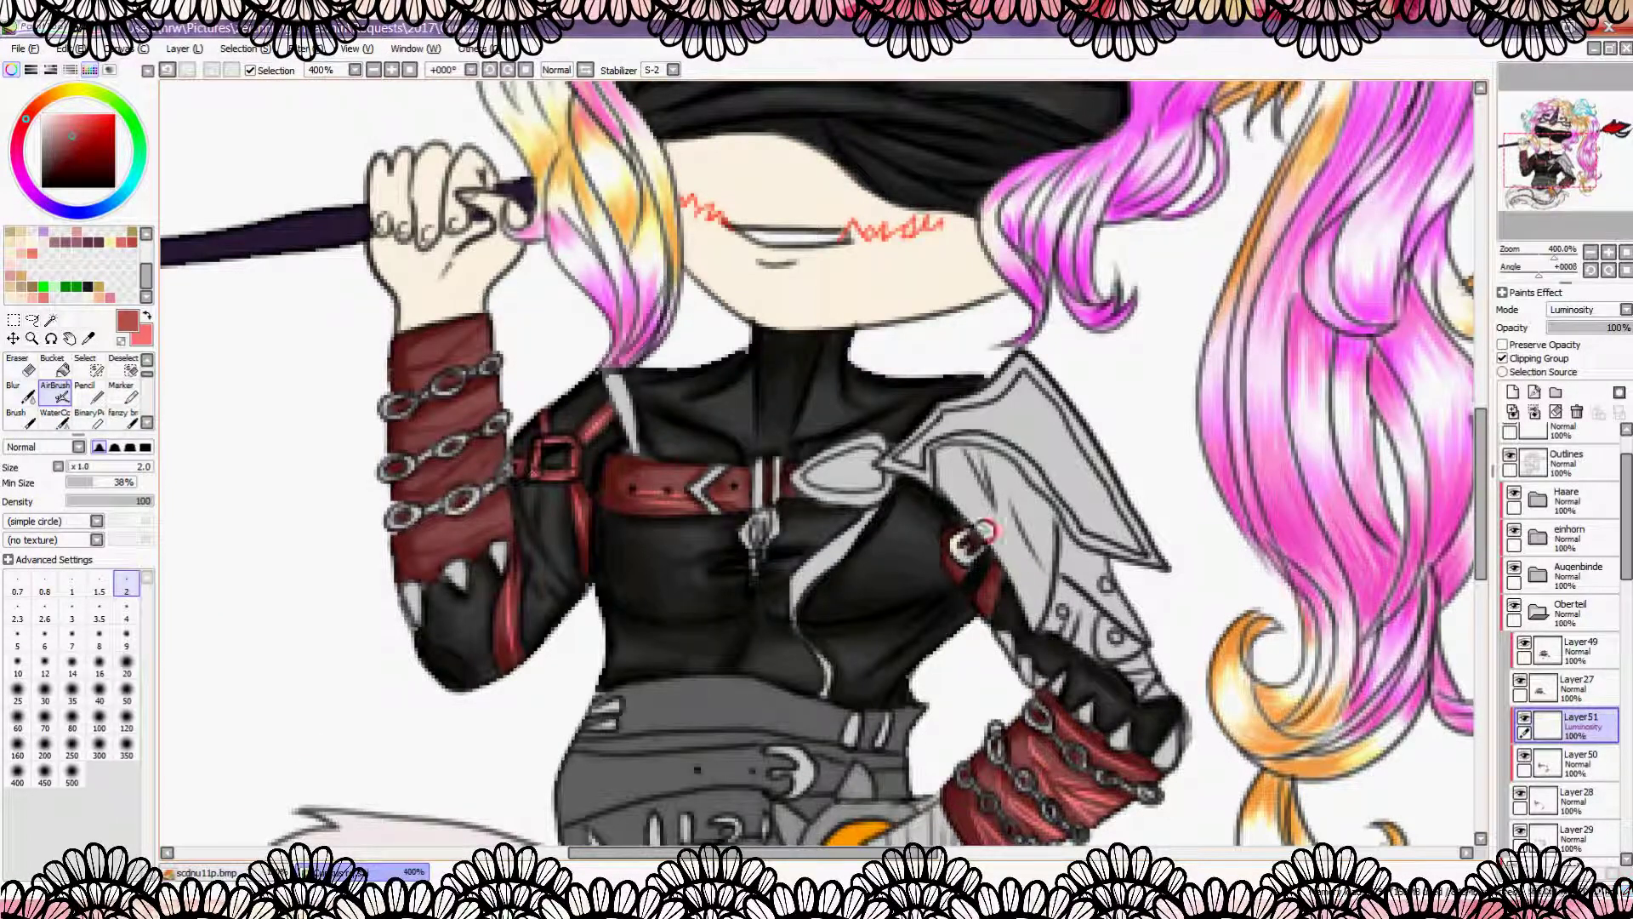
# Step: Airbrush thin highlights across the raised arm's bracer and lower the highlight layer's opacity to 17%
pyautogui.moveTo(408, 480); pyautogui.dragTo(510, 438)
pyautogui.moveTo(417, 561)
pyautogui.mouseDown()
pyautogui.moveTo(510, 511)
pyautogui.moveTo(489, 536)
pyautogui.mouseUp()
pyautogui.moveTo(414, 424)
pyautogui.mouseDown()
pyautogui.moveTo(497, 383)
pyautogui.moveTo(468, 331)
pyautogui.mouseUp()
pyautogui.scroll(-3, 816, 468)
pyautogui.moveTo(1621, 328); pyautogui.dragTo(1562, 327)
pyautogui.scroll(3, 817, 468)
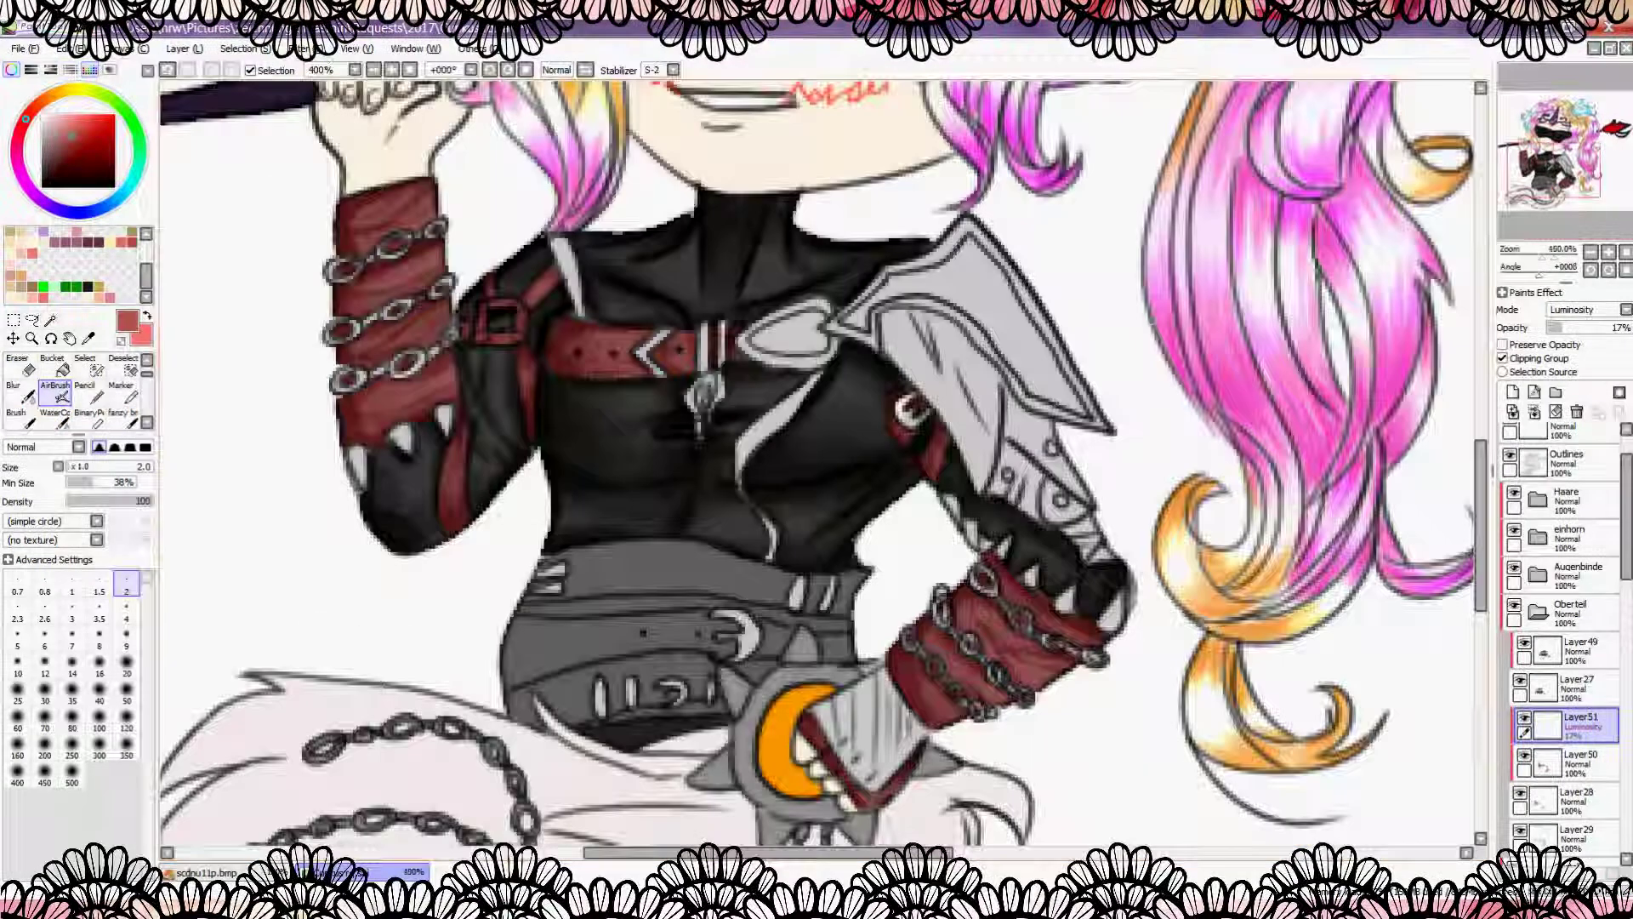
pyautogui.scroll(-2, 817, 468)
pyautogui.scroll(-1, 1566, 638)
# Step: Add a clipped layer above the metal armor's base color and airbrush sampled grey shading on the shoulder plate at size 9
pyautogui.click(1570, 755)
pyautogui.click(1512, 391)
pyautogui.click(126, 645)
pyautogui.keyDown('alt'); pyautogui.click(844, 513); pyautogui.keyUp('alt')
pyautogui.scroll(-2, 851, 527)
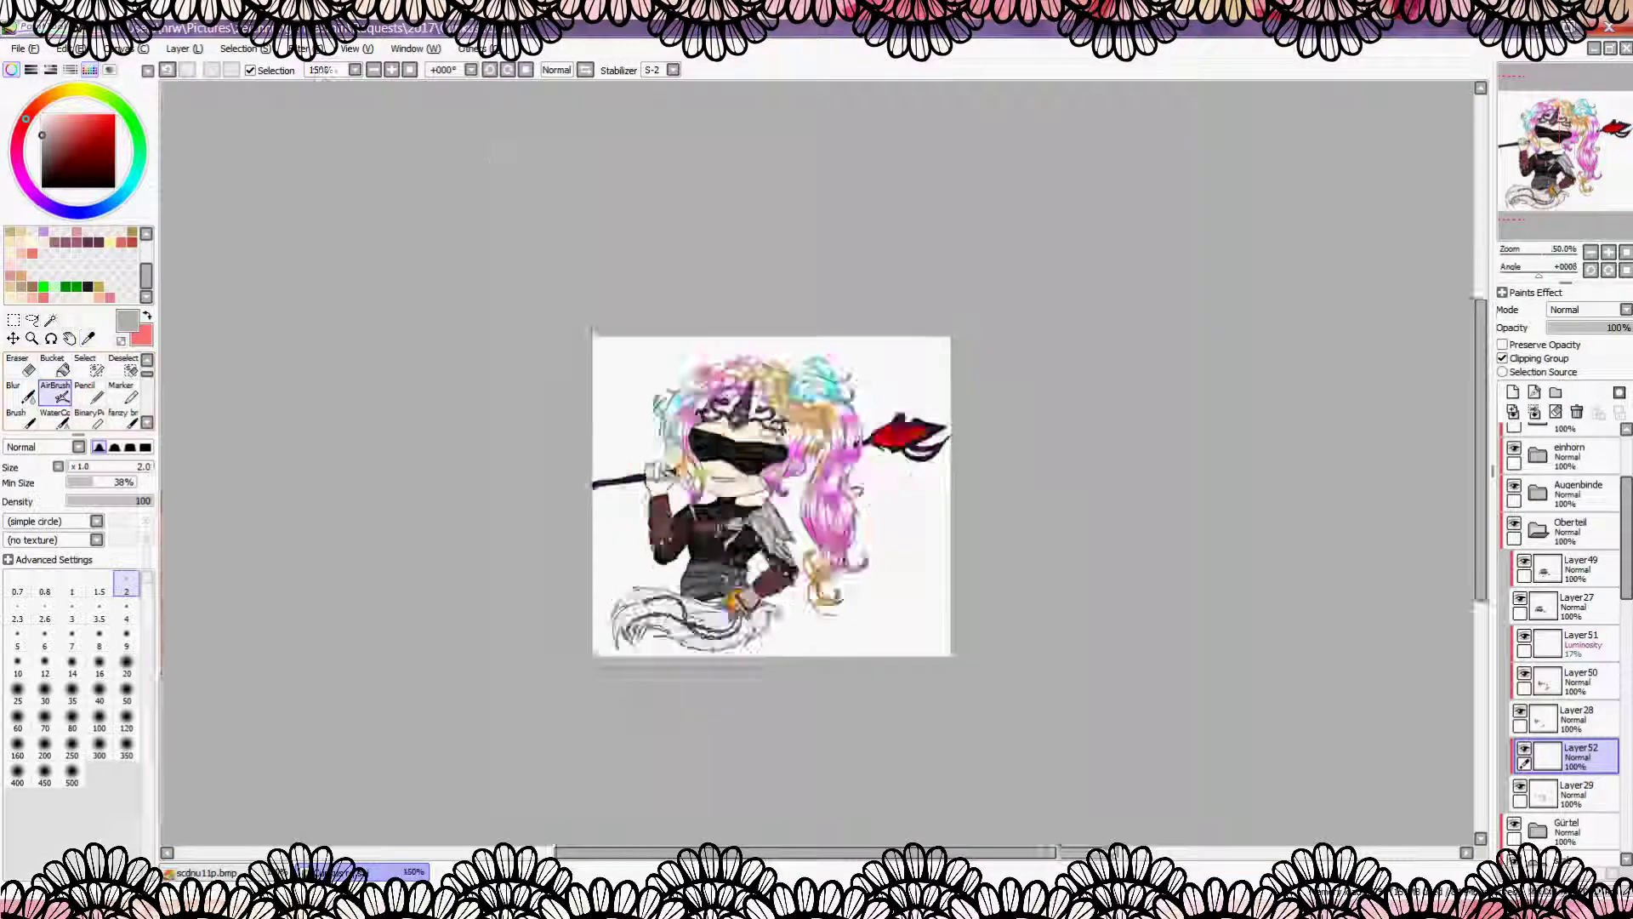
pyautogui.scroll(4, 851, 527)
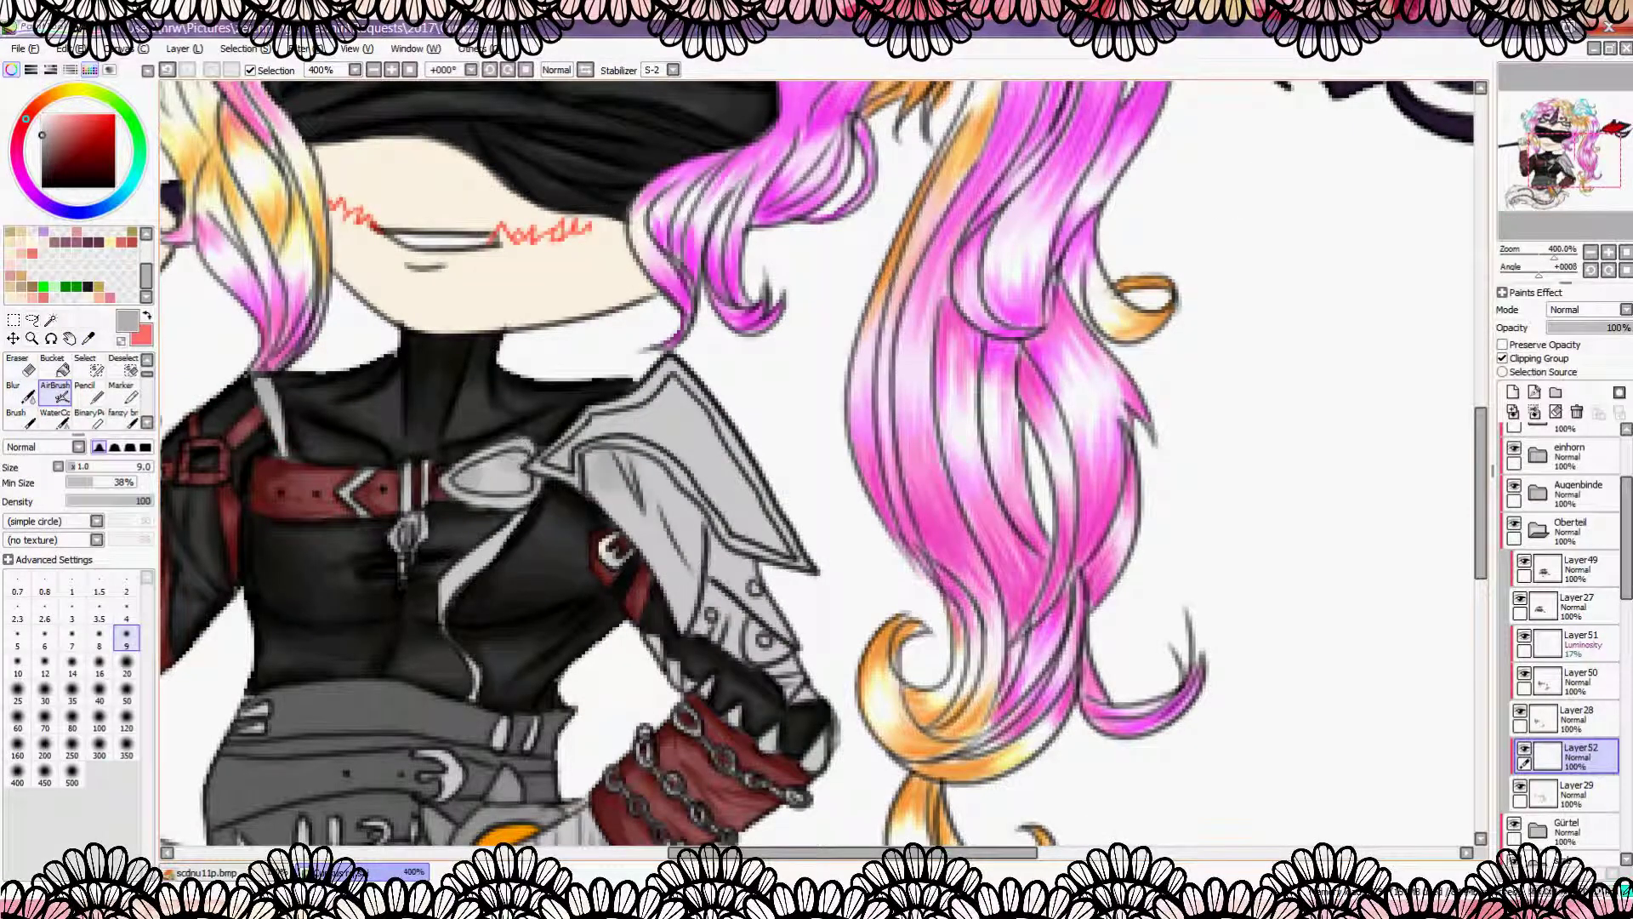
pyautogui.moveTo(672, 408)
pyautogui.mouseDown()
pyautogui.moveTo(766, 467)
pyautogui.moveTo(817, 568)
pyautogui.mouseUp()
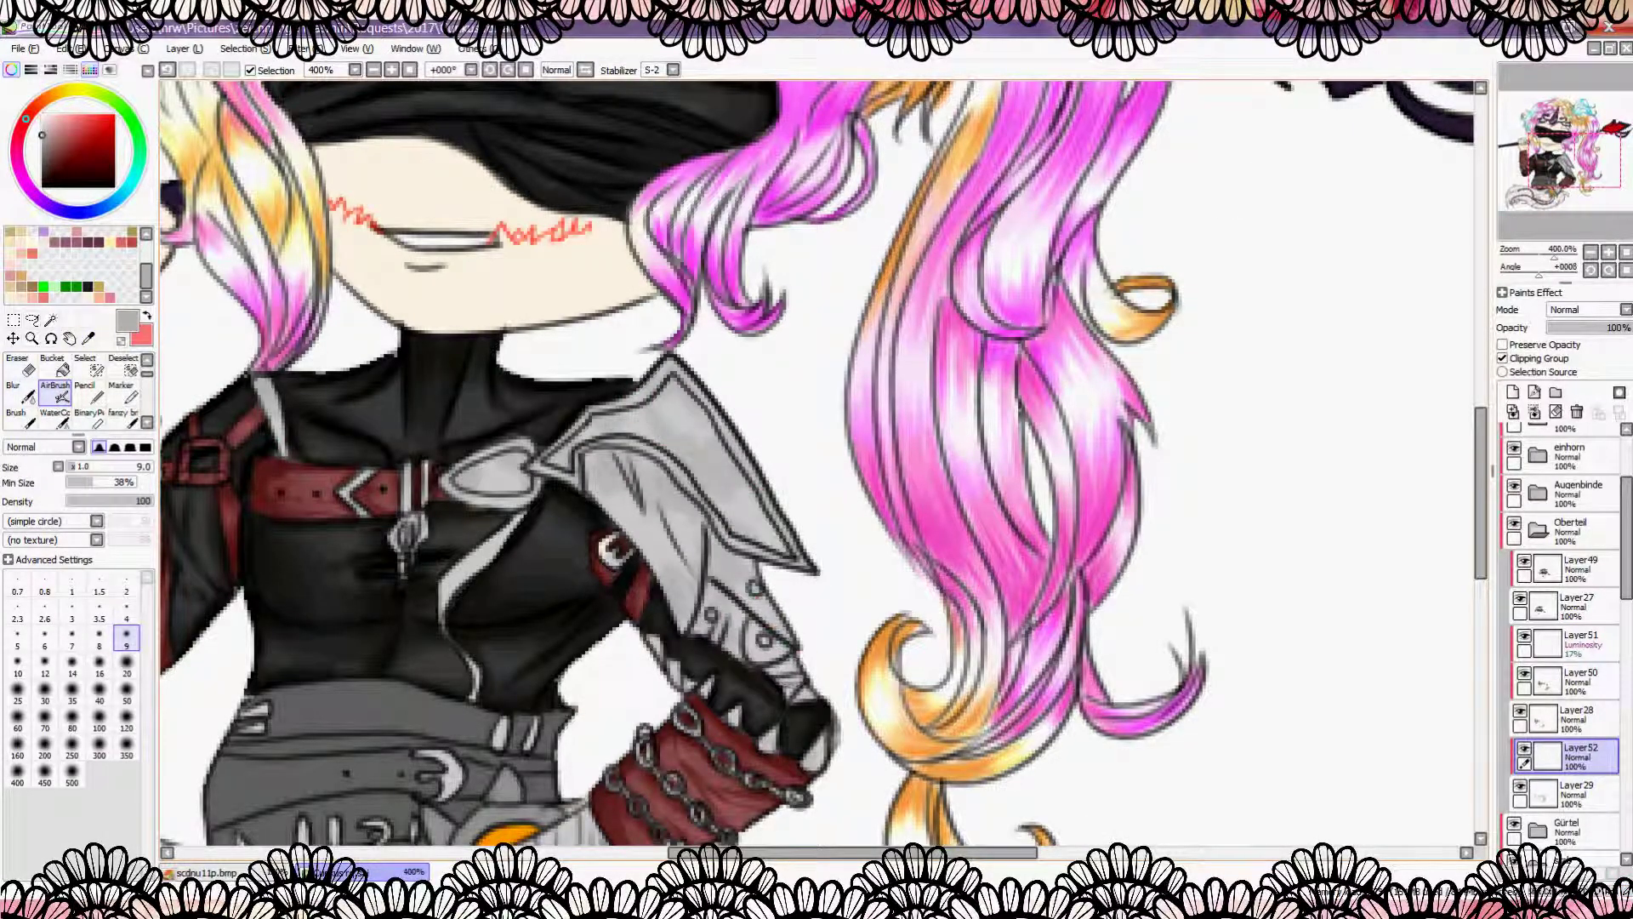
# Step: Deepen the shading of the shoulder armor, chest ornament and hand guard with a darker grey at size 9
pyautogui.scroll(-1, 817, 569)
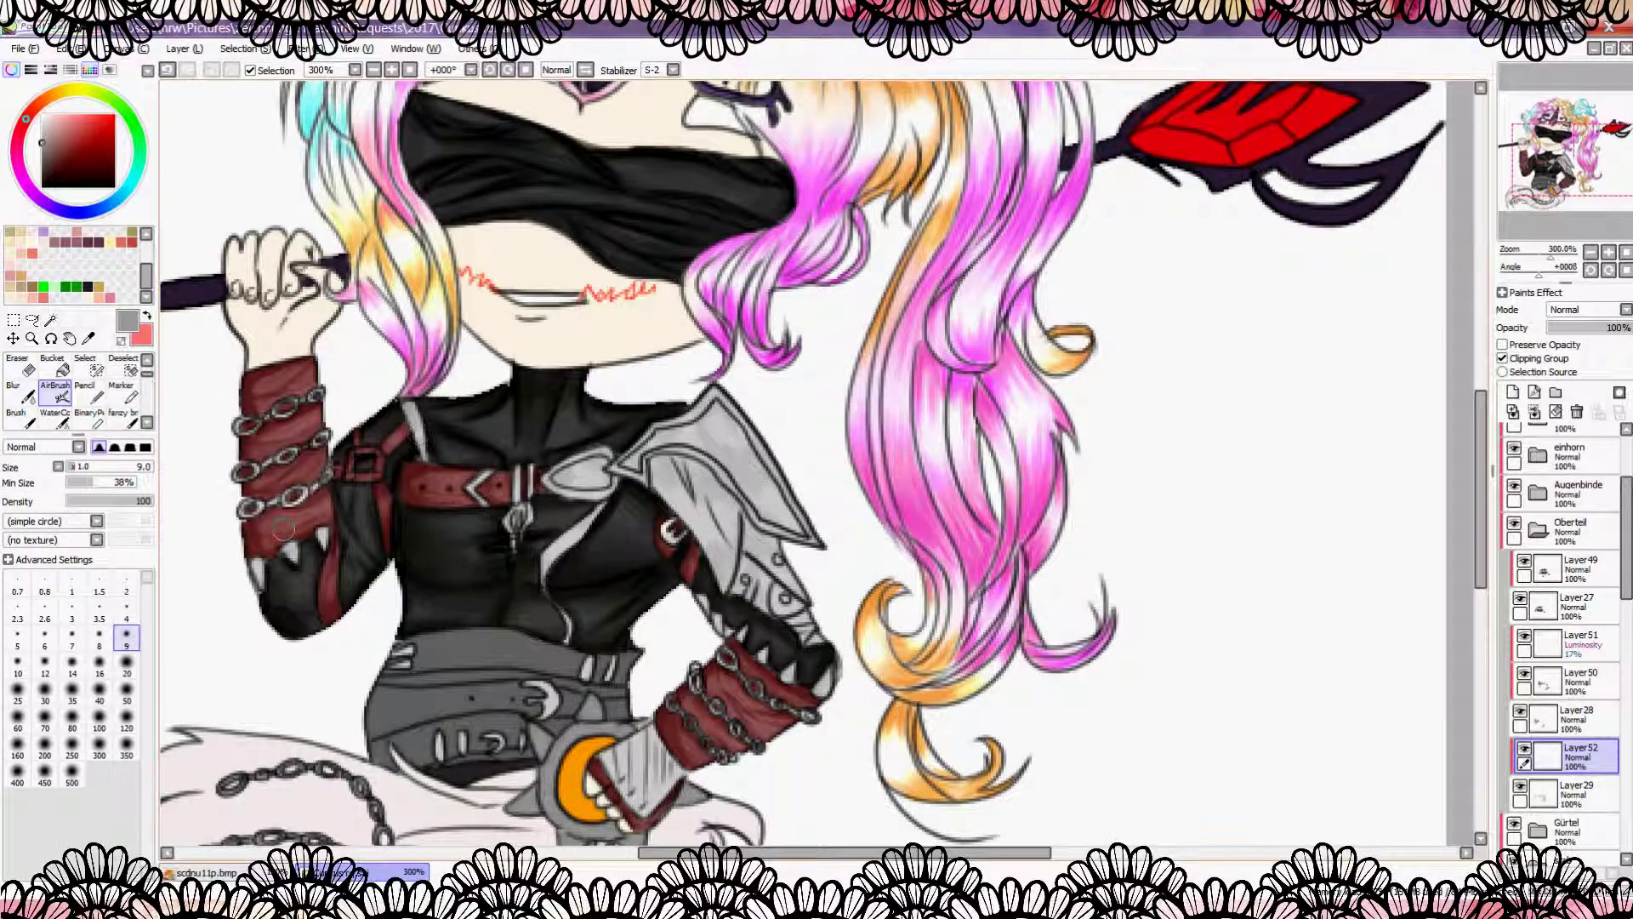
pyautogui.moveTo(596, 474)
pyautogui.mouseDown()
pyautogui.moveTo(706, 498)
pyautogui.moveTo(795, 600)
pyautogui.mouseUp()
pyautogui.moveTo(622, 768); pyautogui.dragTo(703, 802)
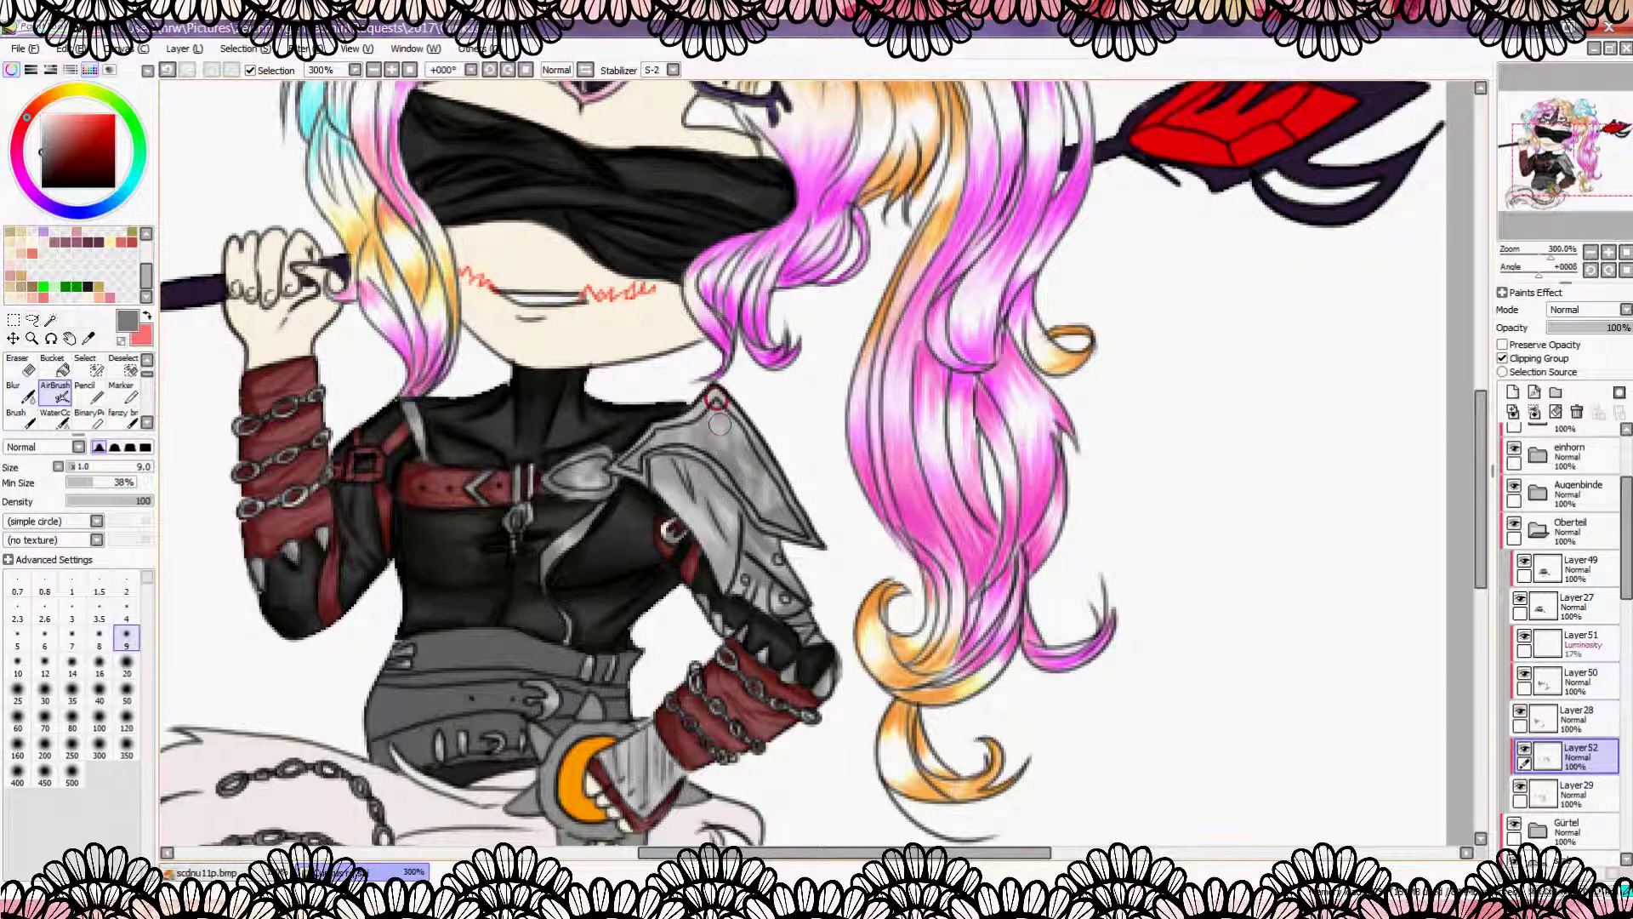
pyautogui.hotkey('ctrl', '-')
pyautogui.hotkey('ctrl', '+')
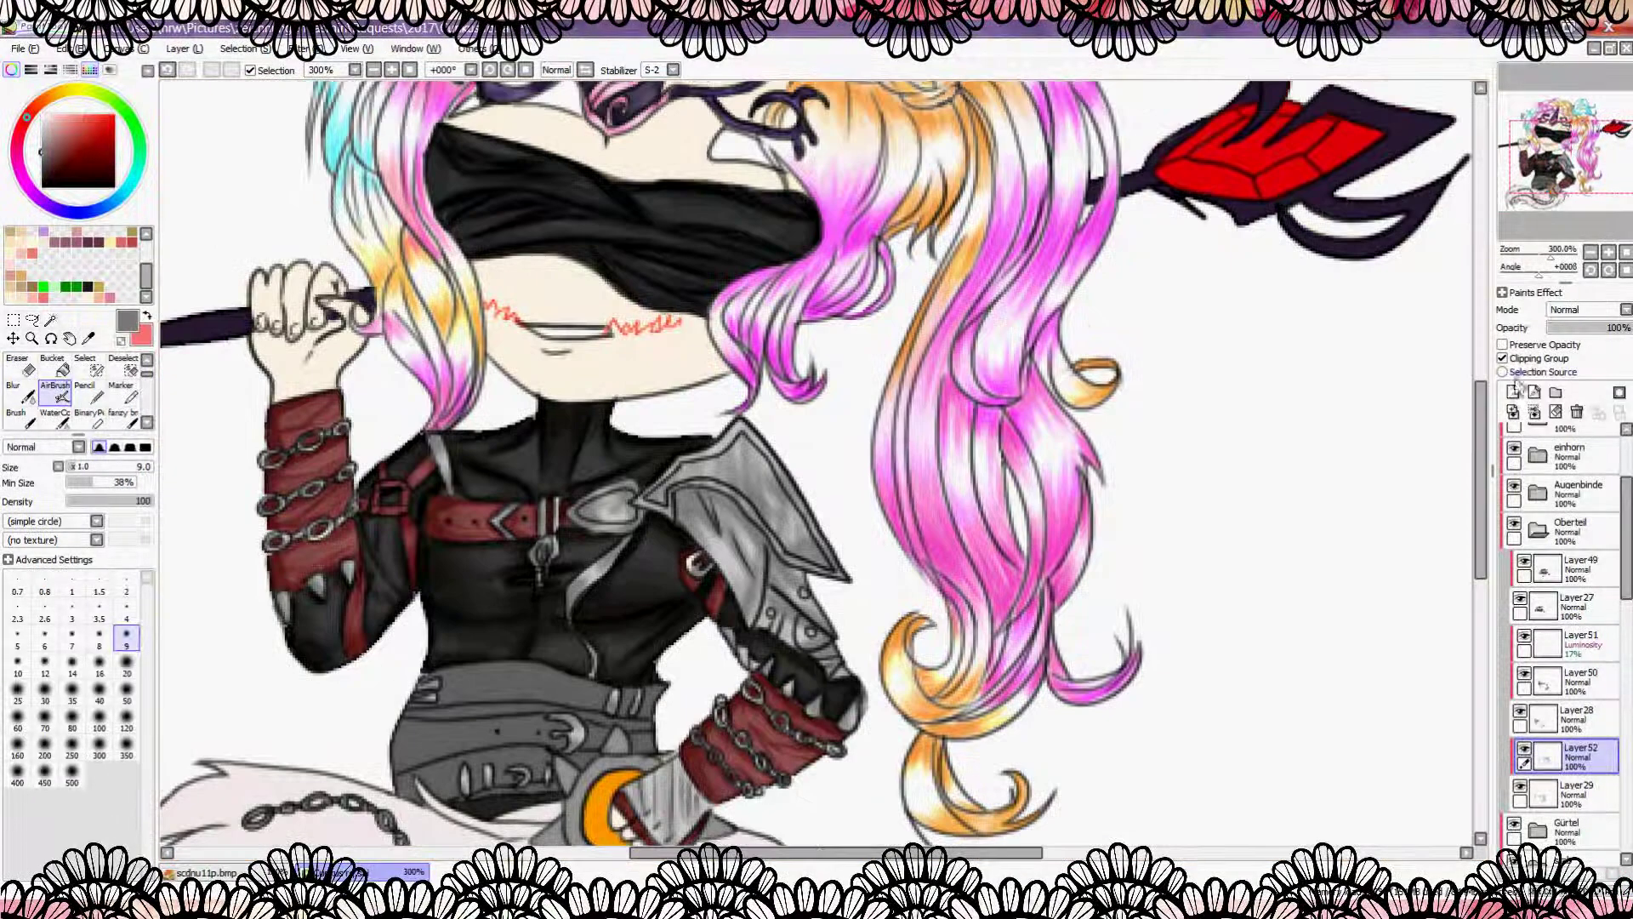
# Step: Add a clipped Luminosity layer above the armor shading and airbrush white diagonal reflections on the shoulder plate at size 9
pyautogui.click(1512, 392)
pyautogui.click(1587, 310)
pyautogui.click(1572, 327)
pyautogui.click(128, 319)
pyautogui.click(125, 612)
pyautogui.click(126, 639)
pyautogui.moveTo(766, 400); pyautogui.dragTo(740, 562)
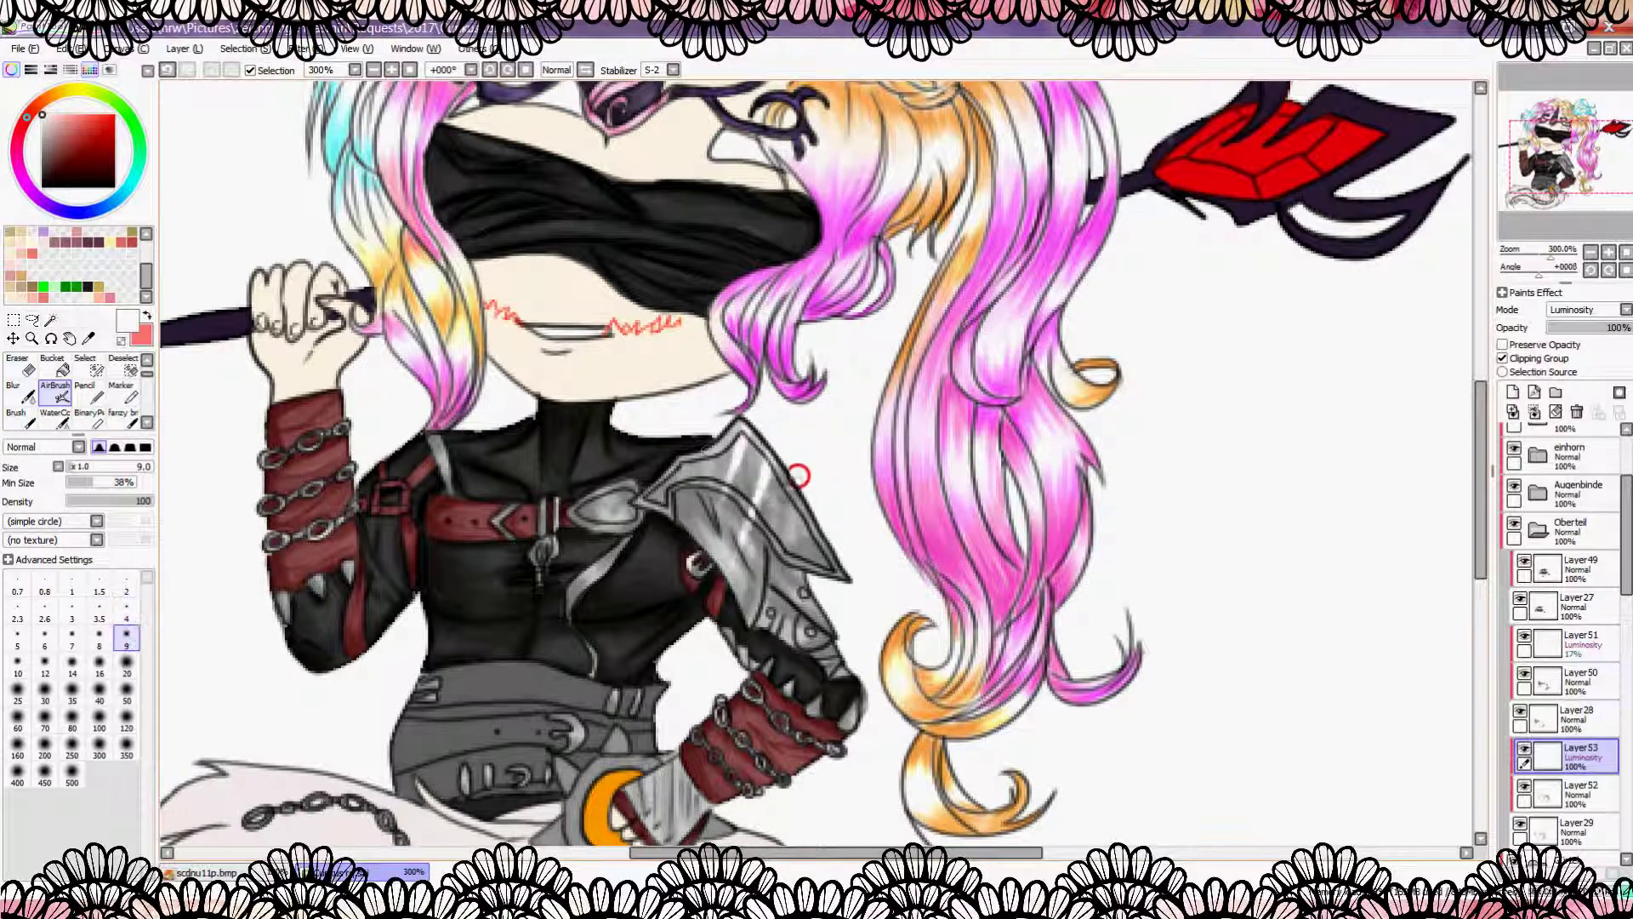
# Step: Extend the white reflections over the shoulder armor, chest ornament and hand guard, refine the edges at size 2 and soften them with Blur
pyautogui.moveTo(680, 425); pyautogui.dragTo(843, 561)
pyautogui.moveTo(706, 485); pyautogui.dragTo(851, 673)
pyautogui.moveTo(587, 502); pyautogui.dragTo(629, 595)
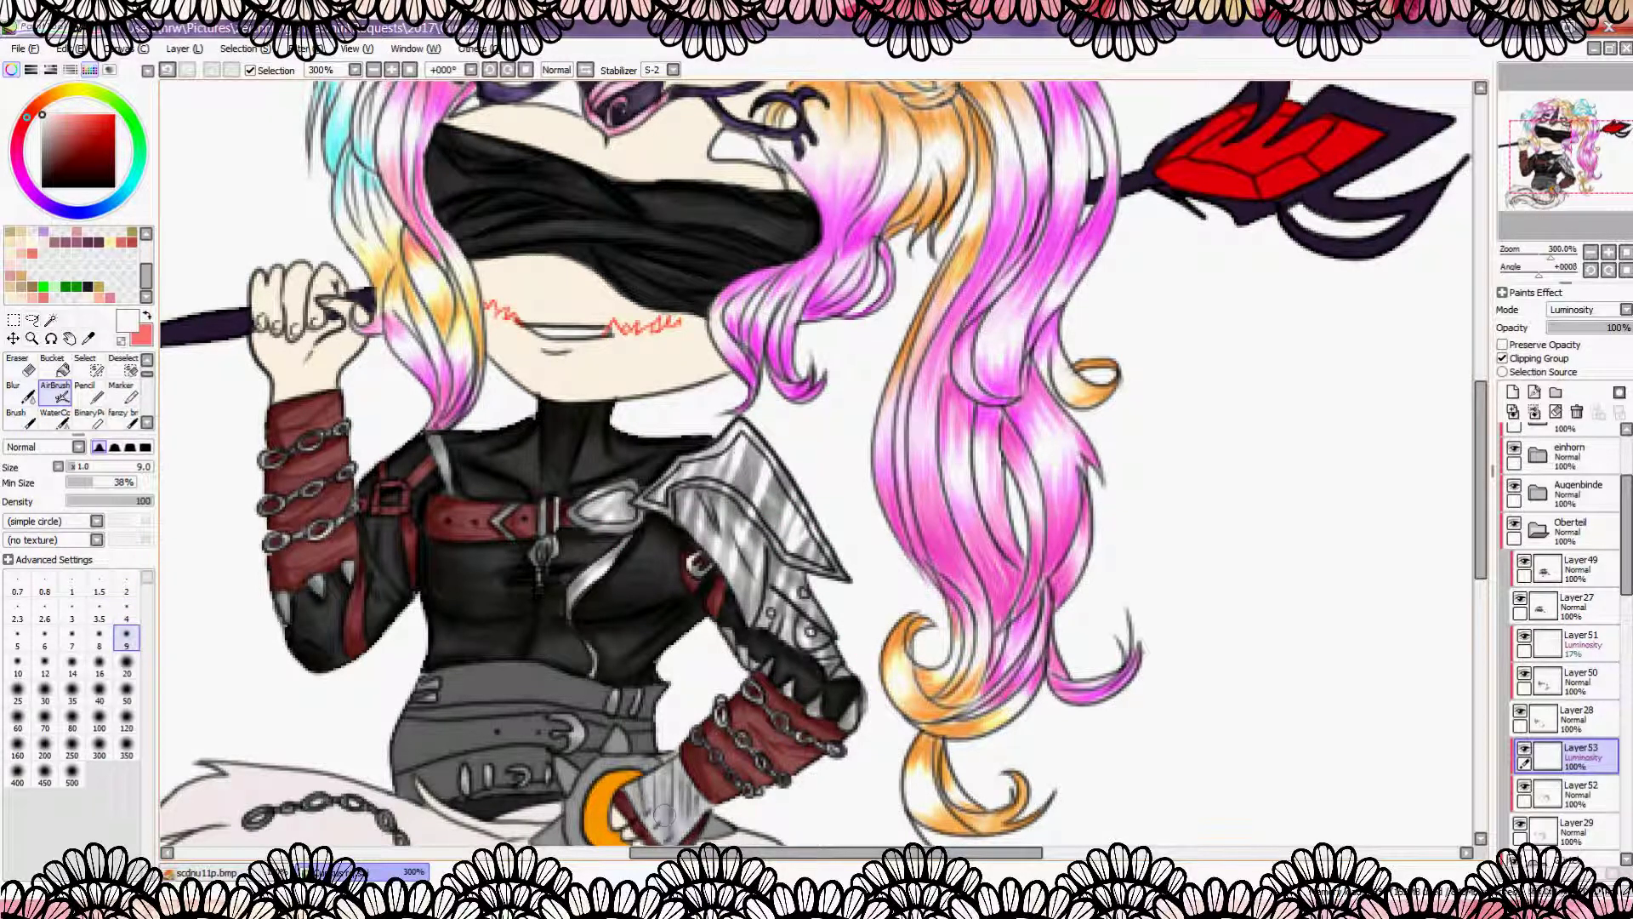
pyautogui.moveTo(664, 813); pyautogui.dragTo(693, 787)
pyautogui.click(126, 585)
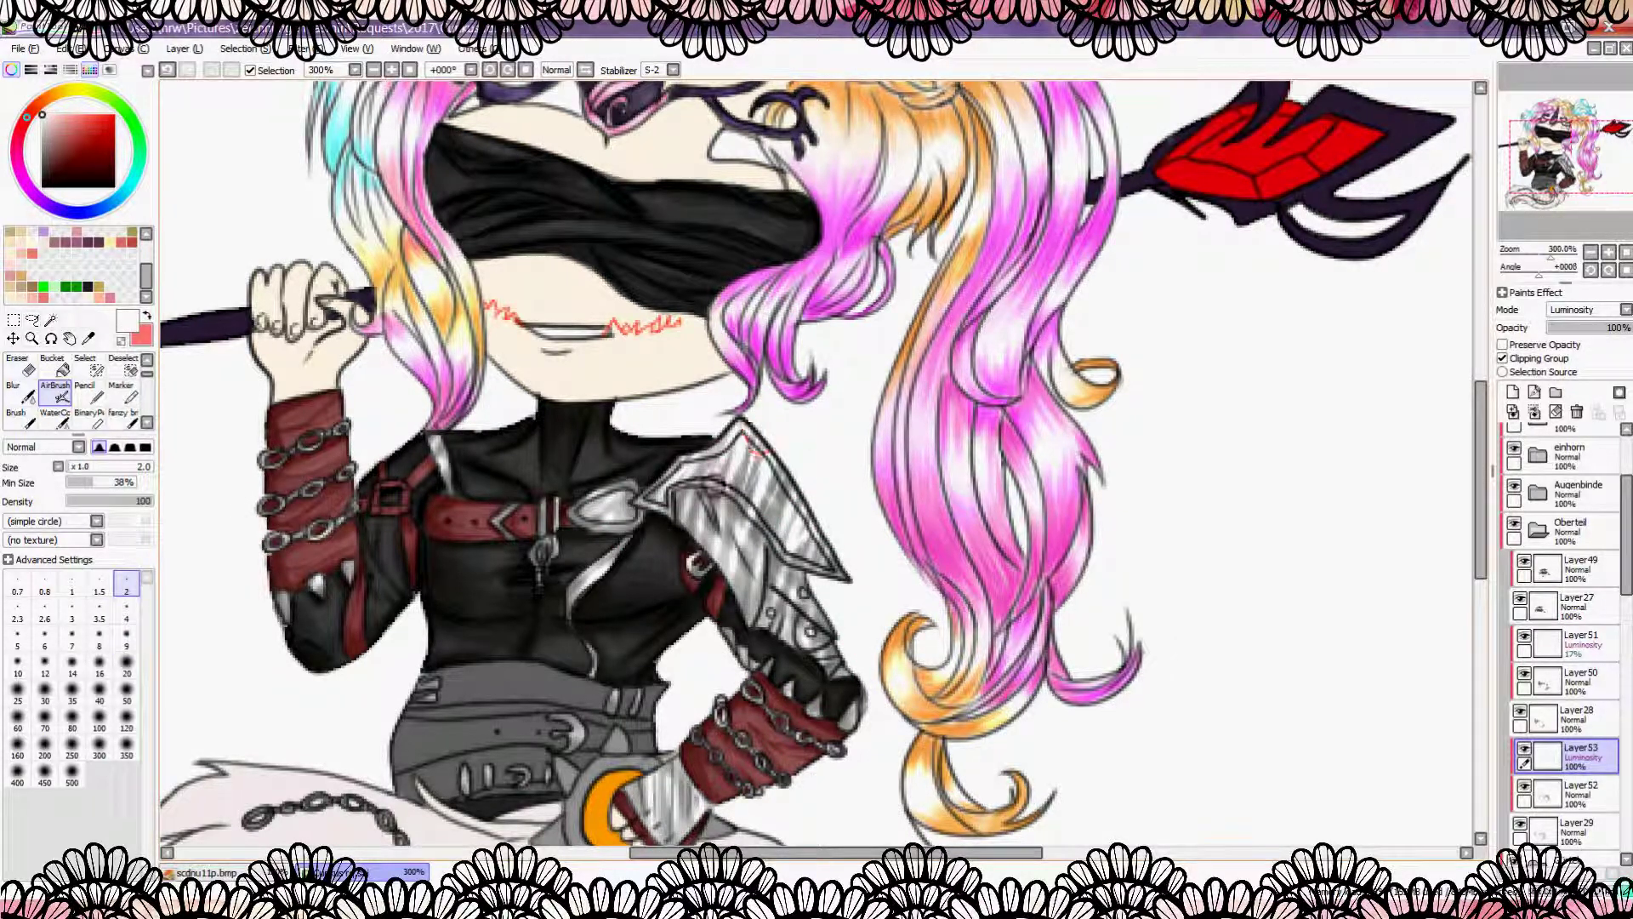
pyautogui.scroll(-2, 647, 596)
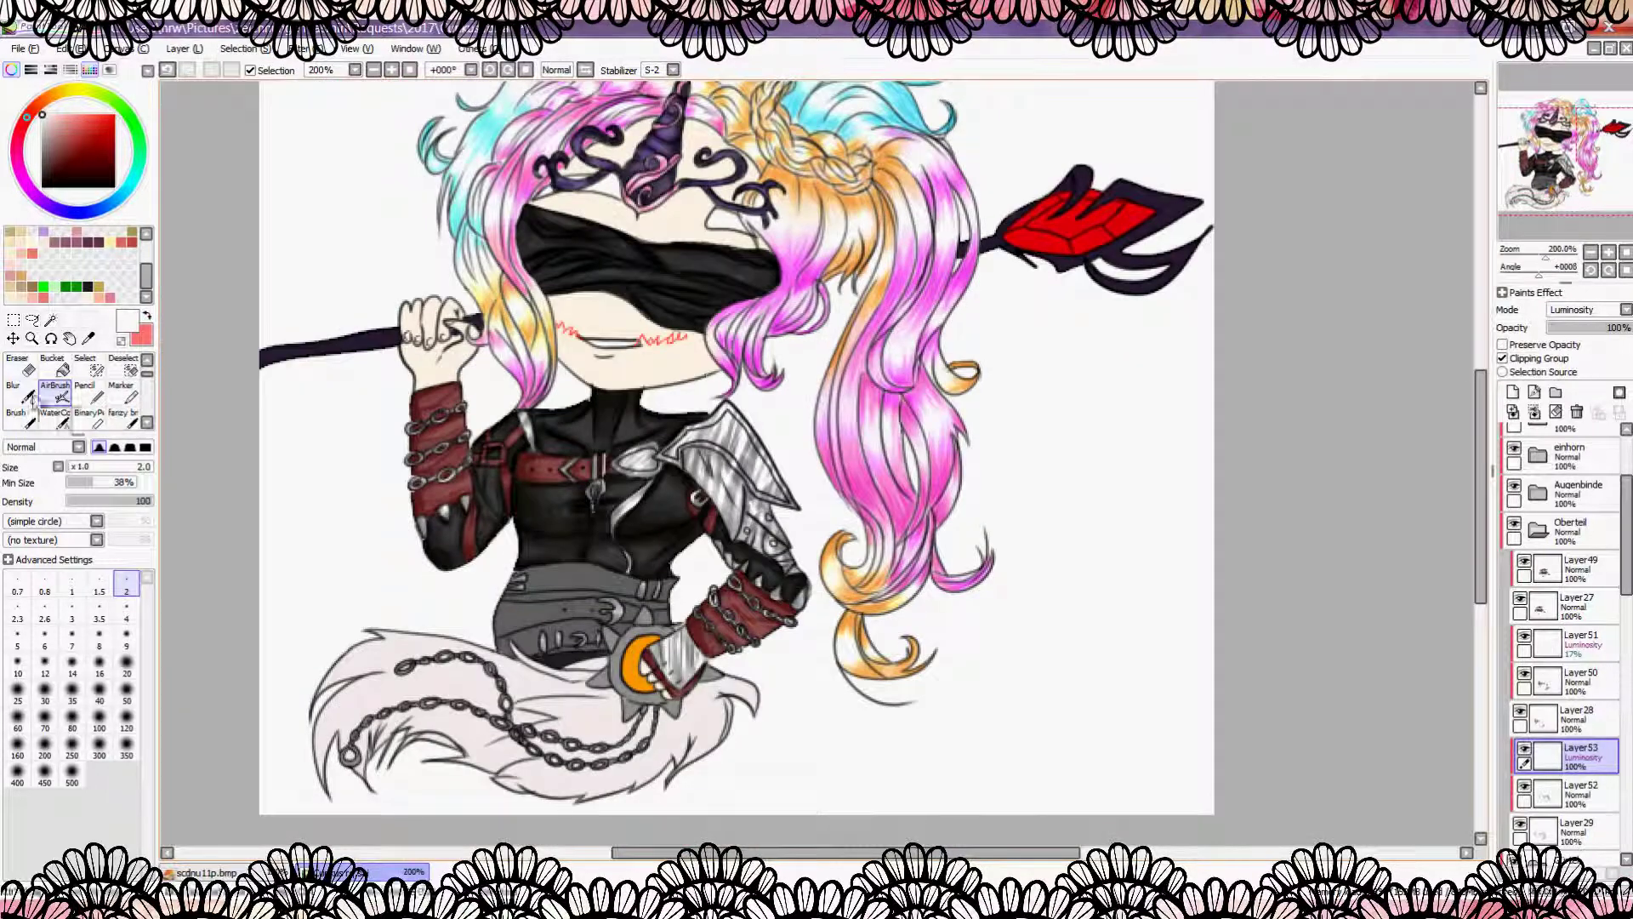
pyautogui.click(18, 393)
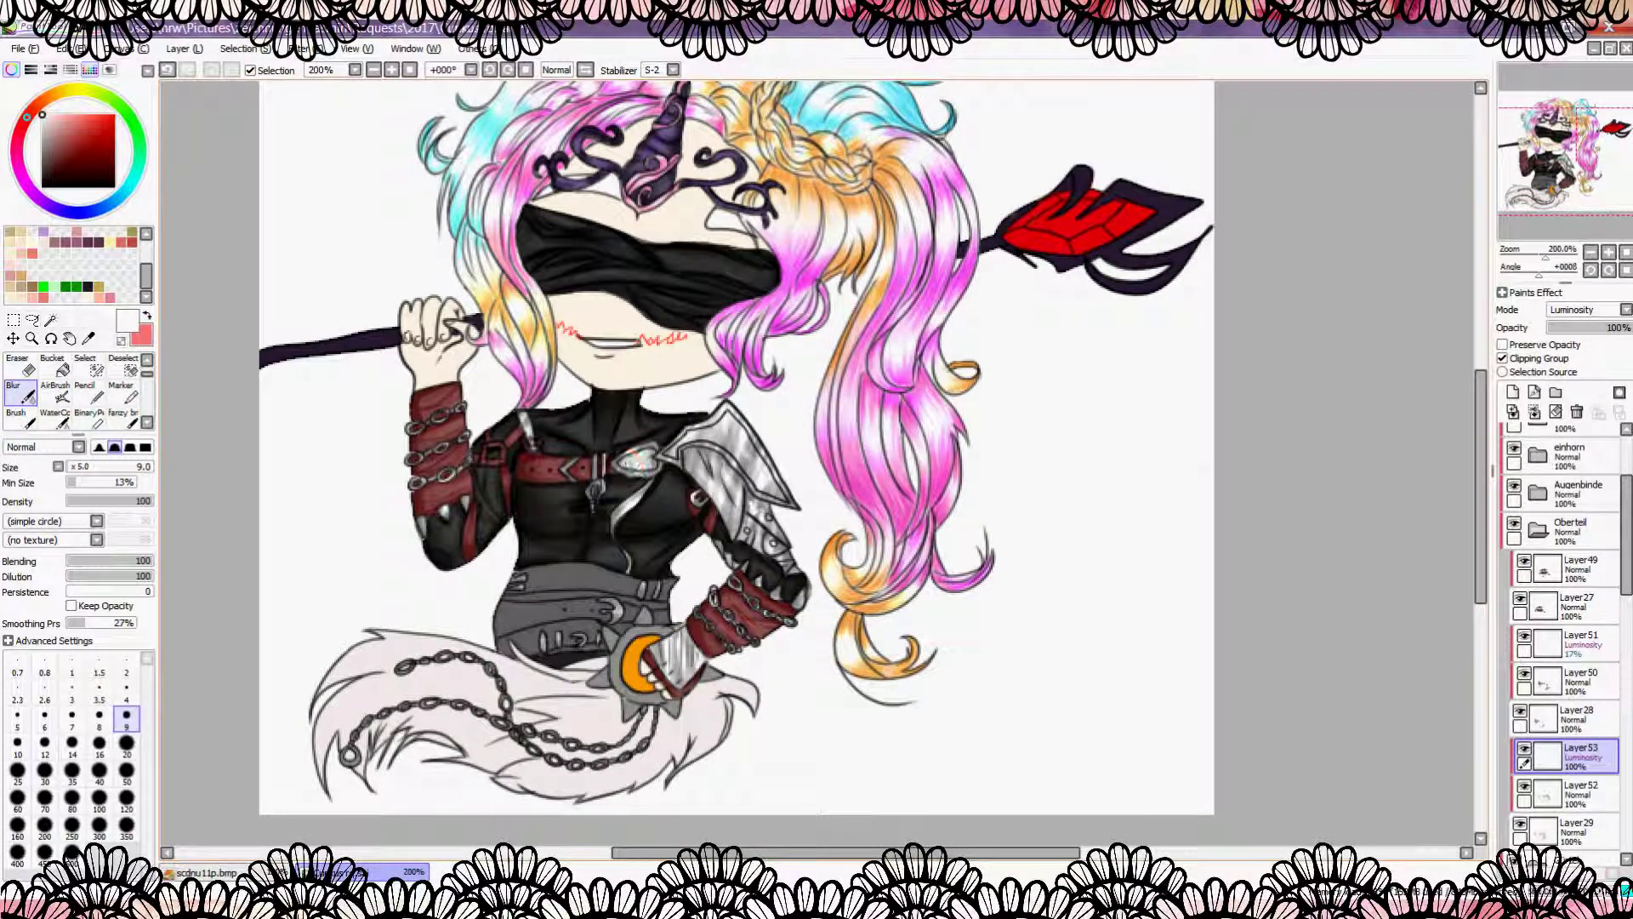
# Step: Switch to the Windows Sound settings and enable the deactivated Realtek speakers as a playback device
pyautogui.rightClick(1315, 896)
pyautogui.click(1284, 757)
pyautogui.rightClick(264, 337)
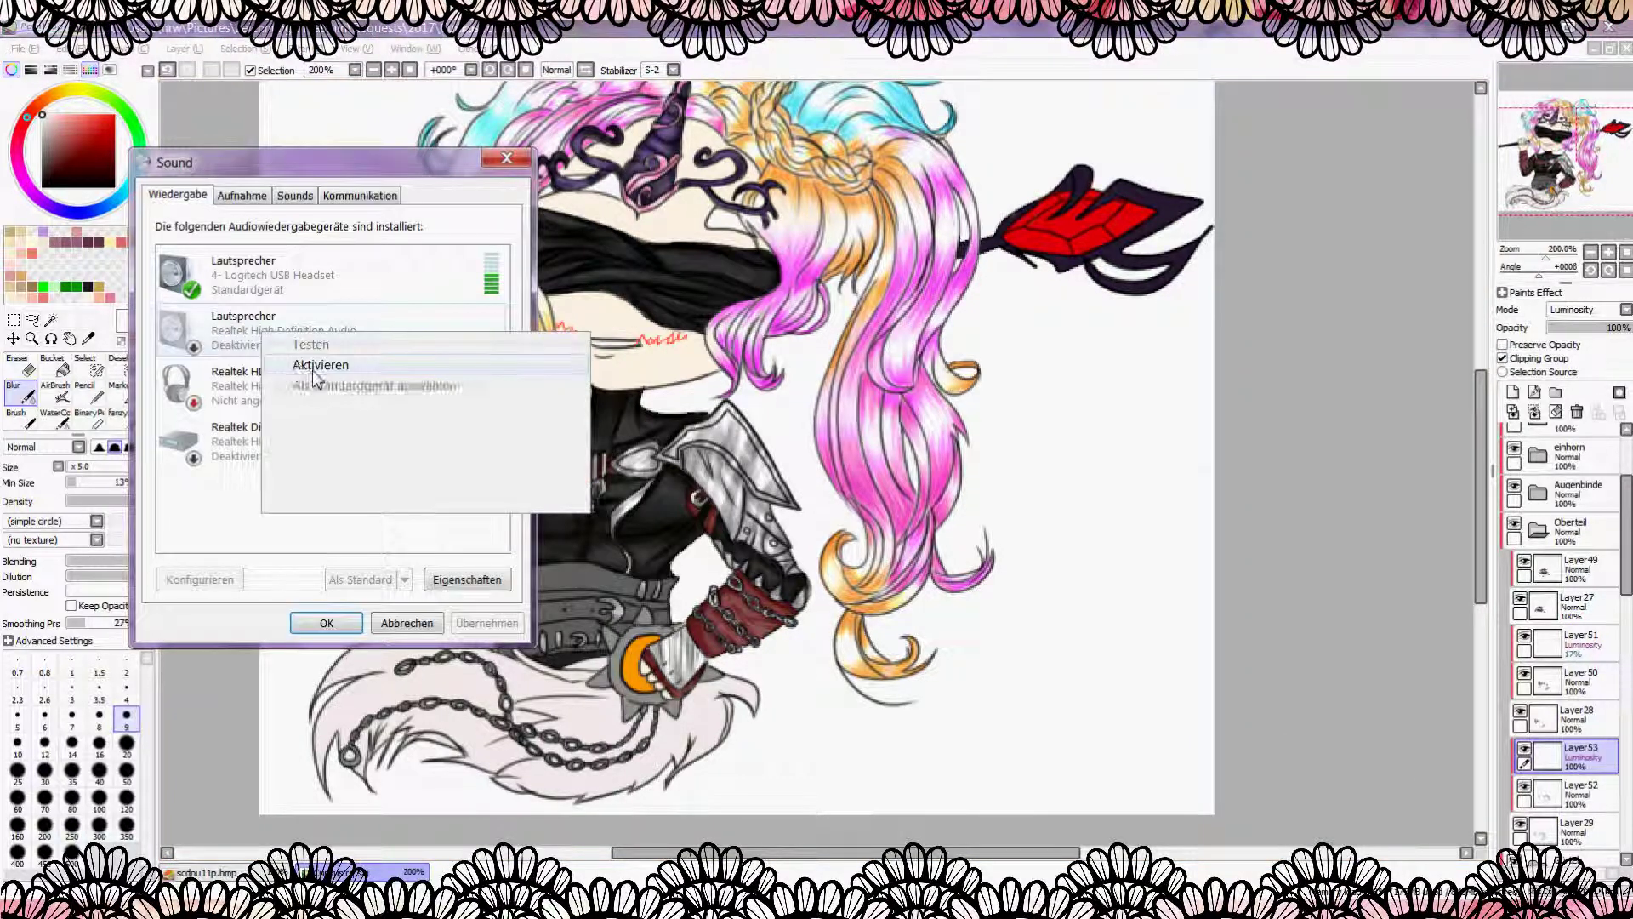
pyautogui.click(313, 380)
pyautogui.click(325, 622)
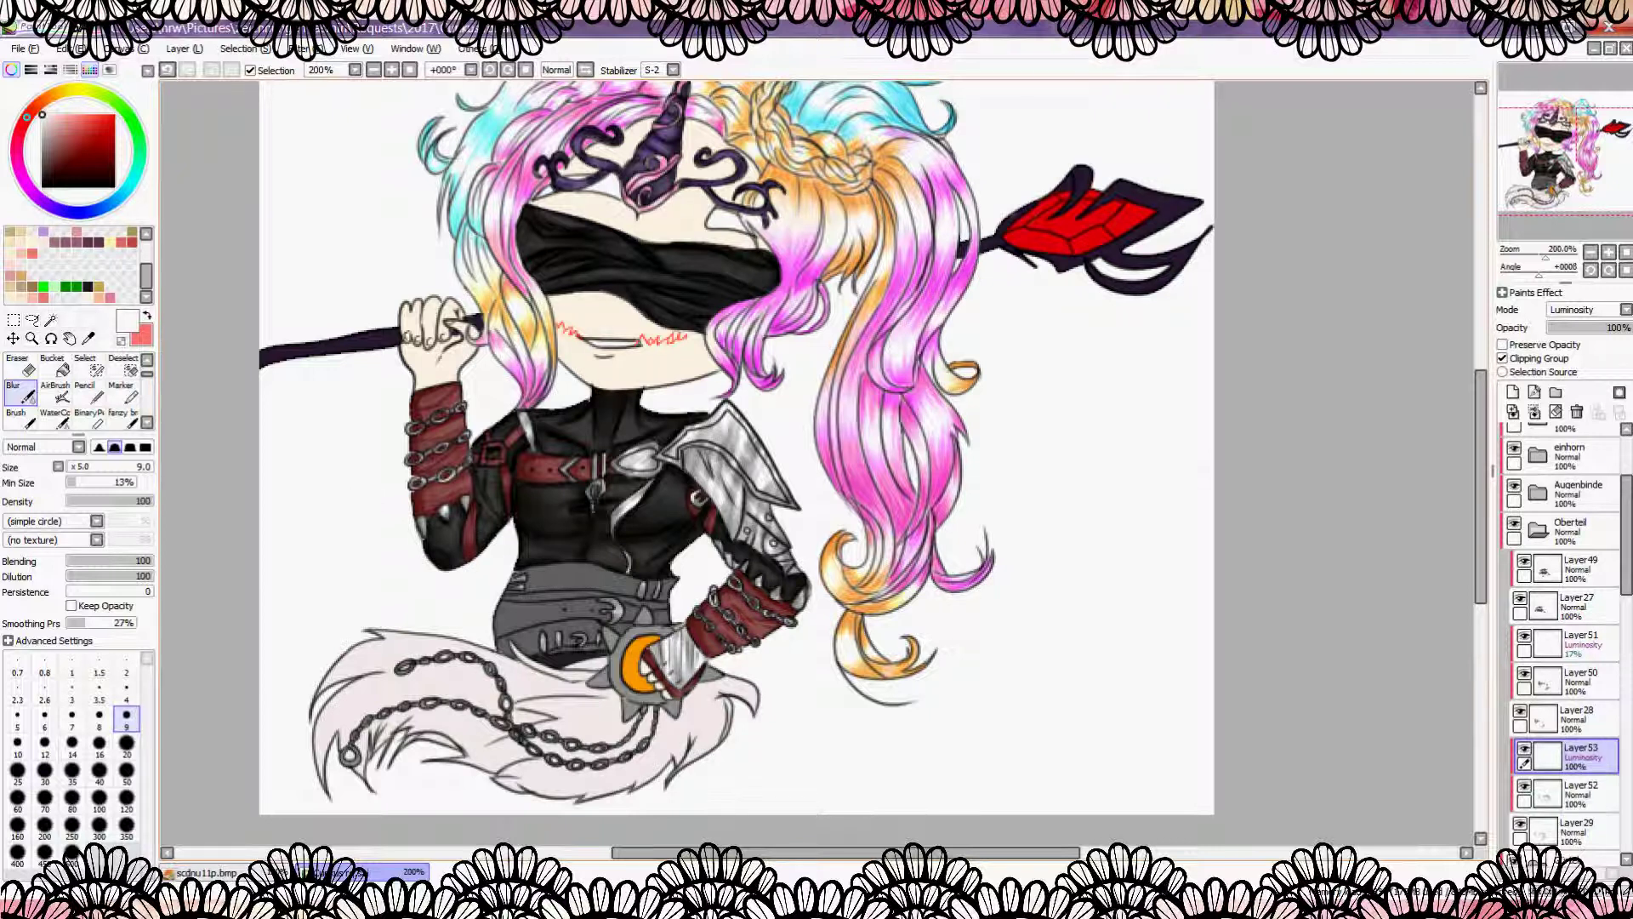
# Step: Add a clipped layer above the belt's base color in the Gürtel folder and airbrush dark grey shading on the belt at size 20
pyautogui.click(1538, 529)
pyautogui.click(1566, 578)
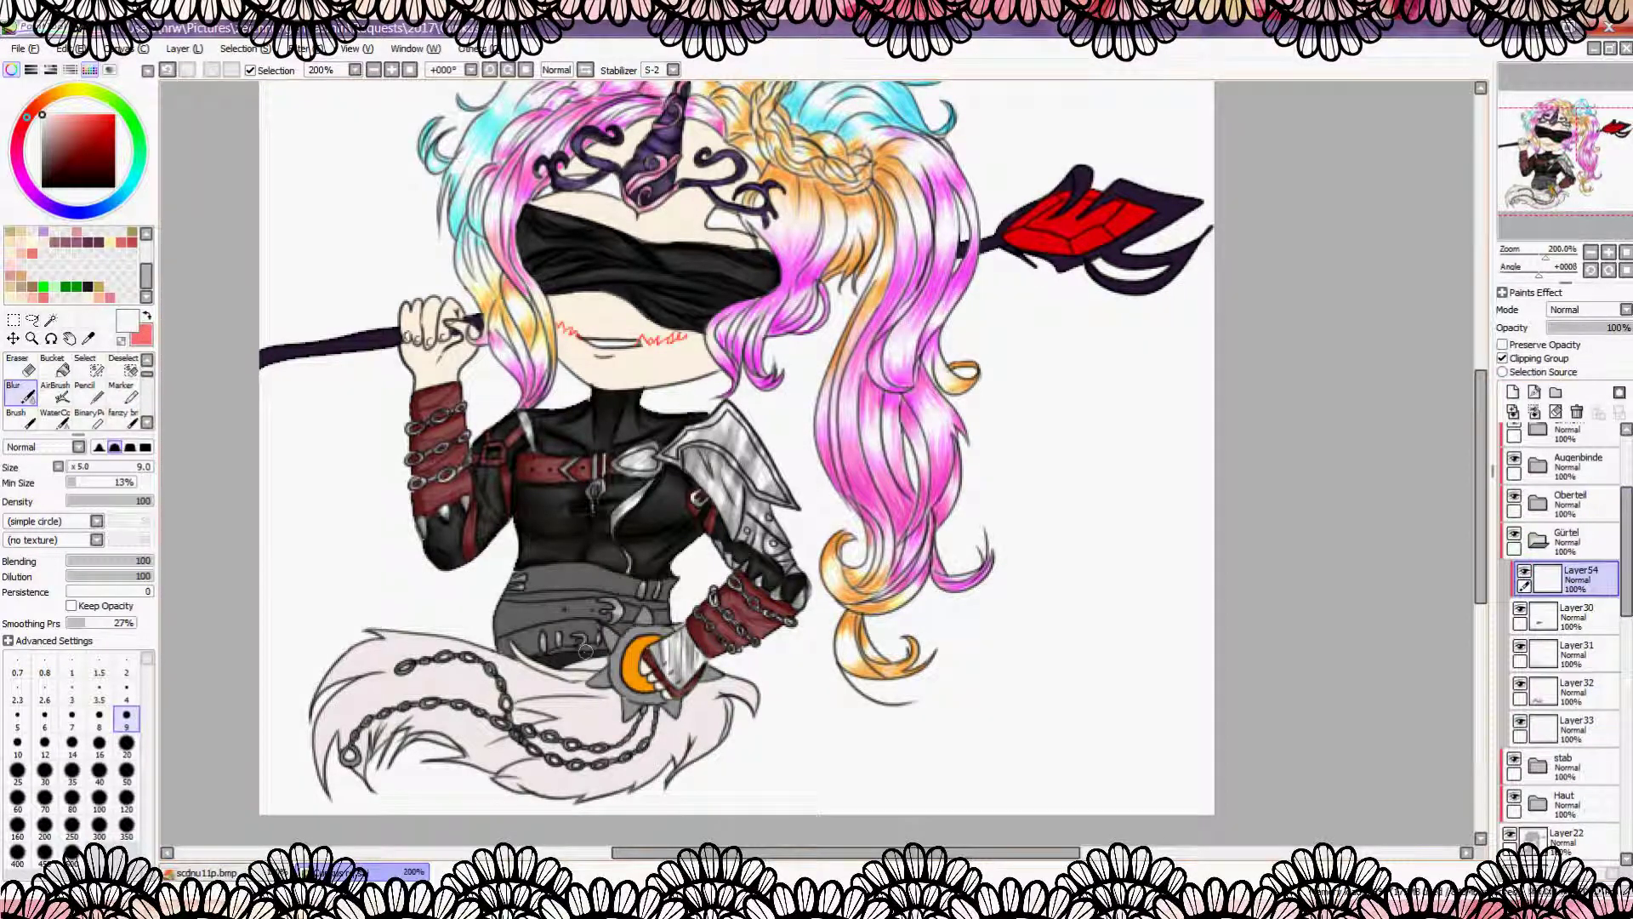
pyautogui.scroll(1, 585, 651)
pyautogui.click(54, 392)
pyautogui.click(127, 672)
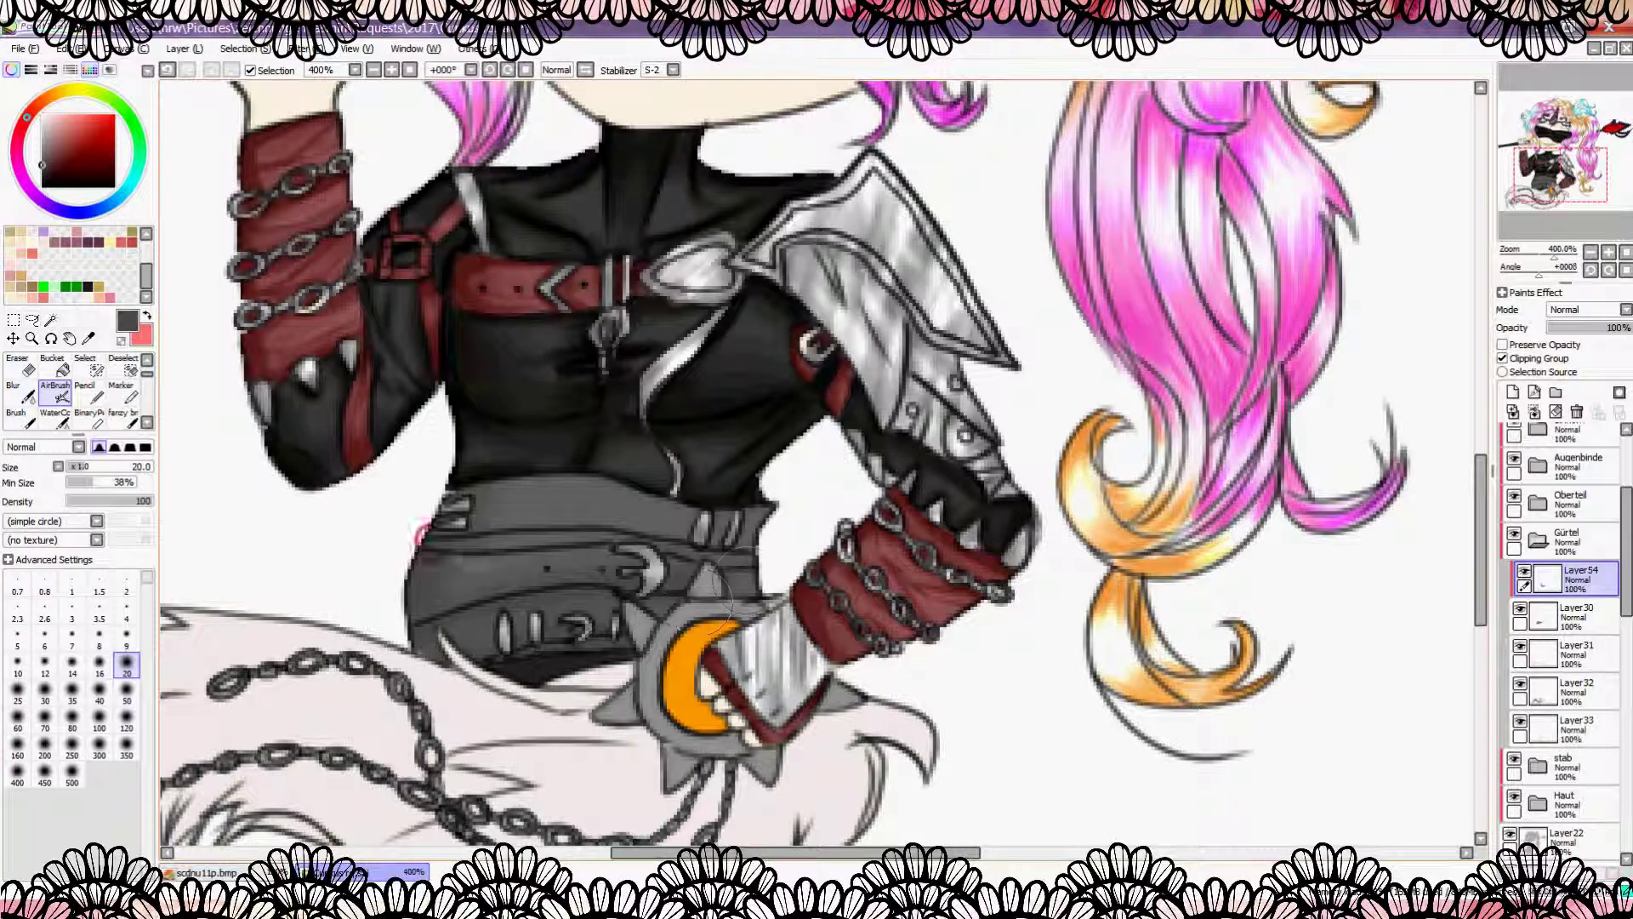
pyautogui.moveTo(722, 596); pyautogui.dragTo(318, 533)
# Step: Deepen the belt's folds and edges with near-black airbrush shading at sizes 9 and 4
pyautogui.click(127, 644)
pyautogui.moveTo(791, 480); pyautogui.dragTo(647, 634)
pyautogui.moveTo(595, 536); pyautogui.dragTo(425, 535)
pyautogui.moveTo(731, 510); pyautogui.dragTo(494, 482)
pyautogui.moveTo(561, 613)
pyautogui.mouseDown()
pyautogui.moveTo(417, 638)
pyautogui.moveTo(400, 612)
pyautogui.mouseUp()
pyautogui.moveTo(681, 553); pyautogui.dragTo(400, 587)
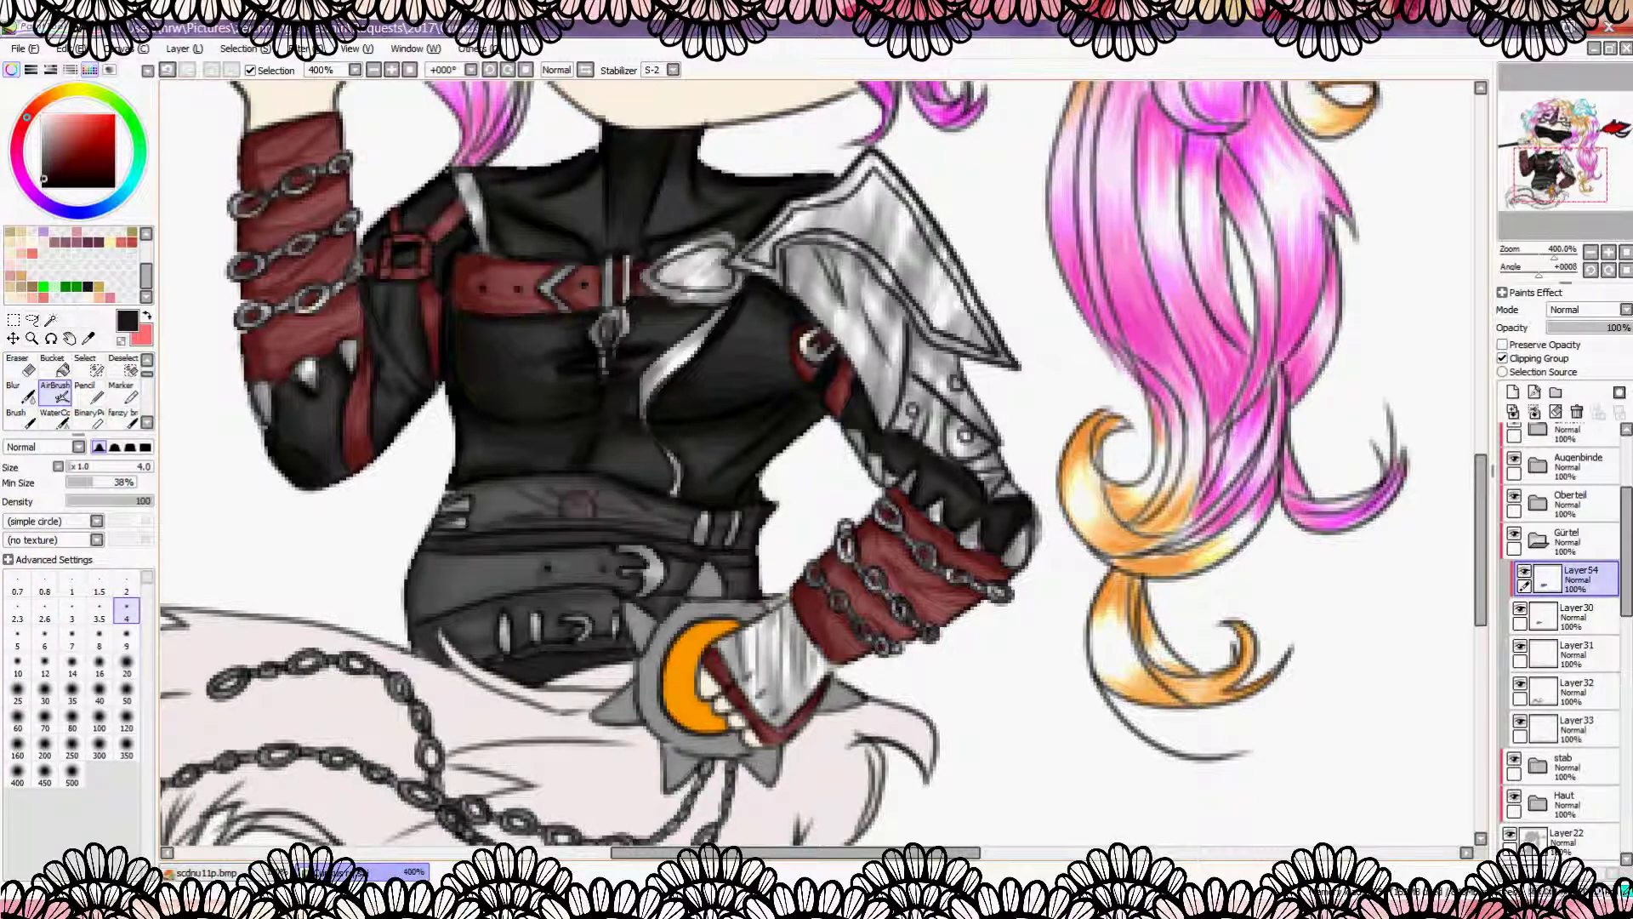
pyautogui.moveTo(430, 545); pyautogui.dragTo(396, 598)
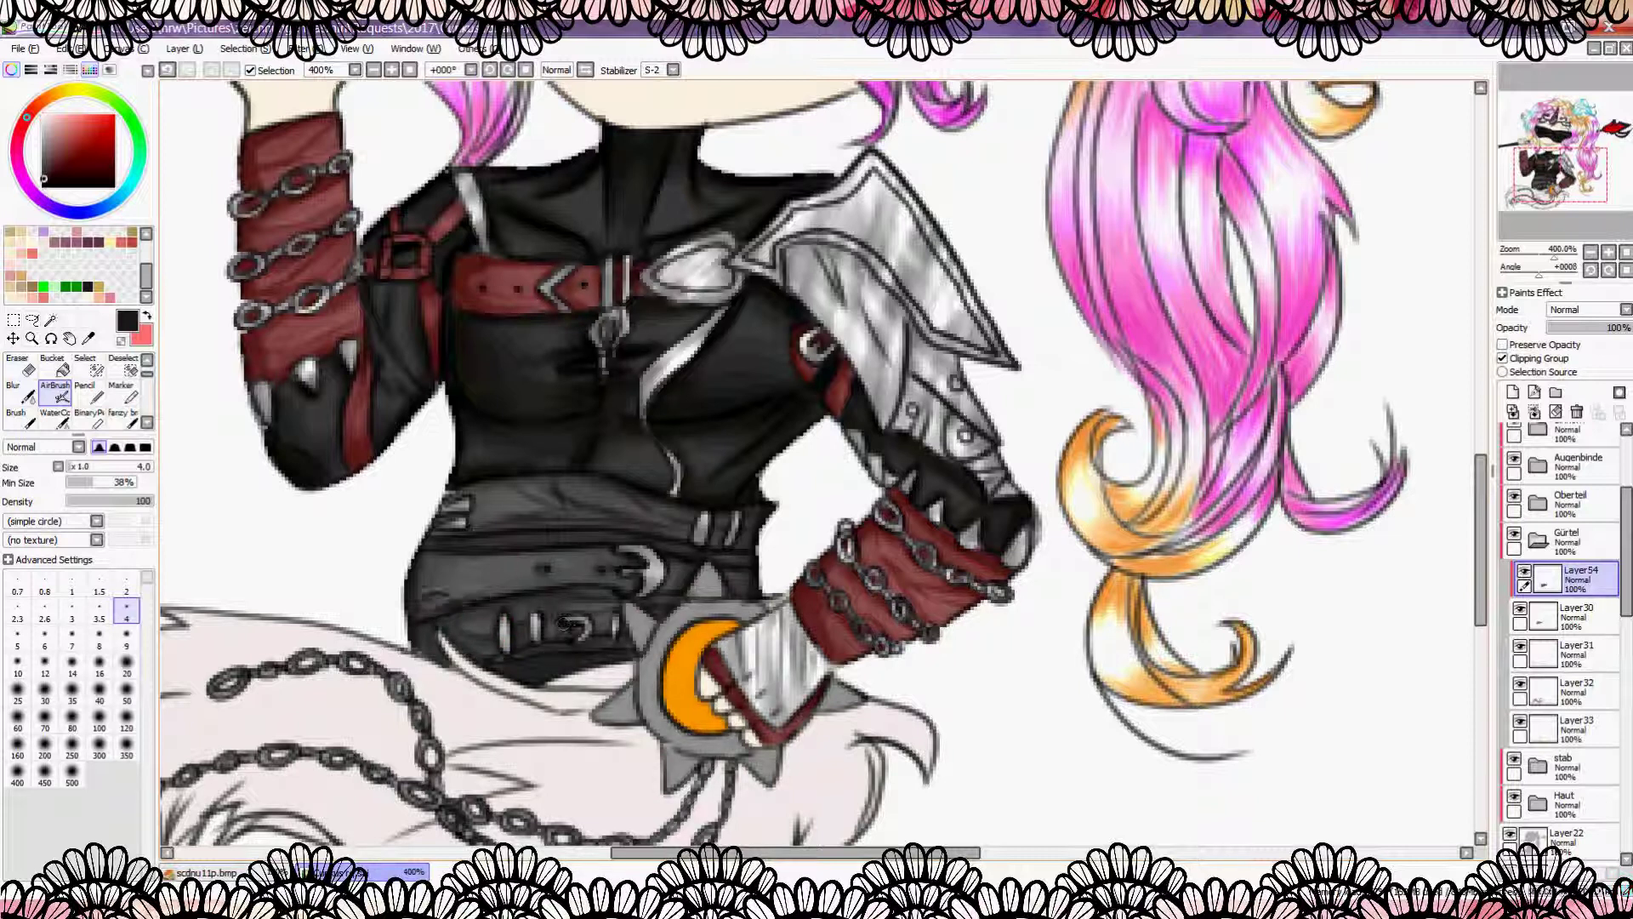
# Step: Soften the belt's dark shading with the Blur tool at size 9
pyautogui.scroll(-5, 566, 626)
pyautogui.scroll(5, 633, 531)
pyautogui.press('b')
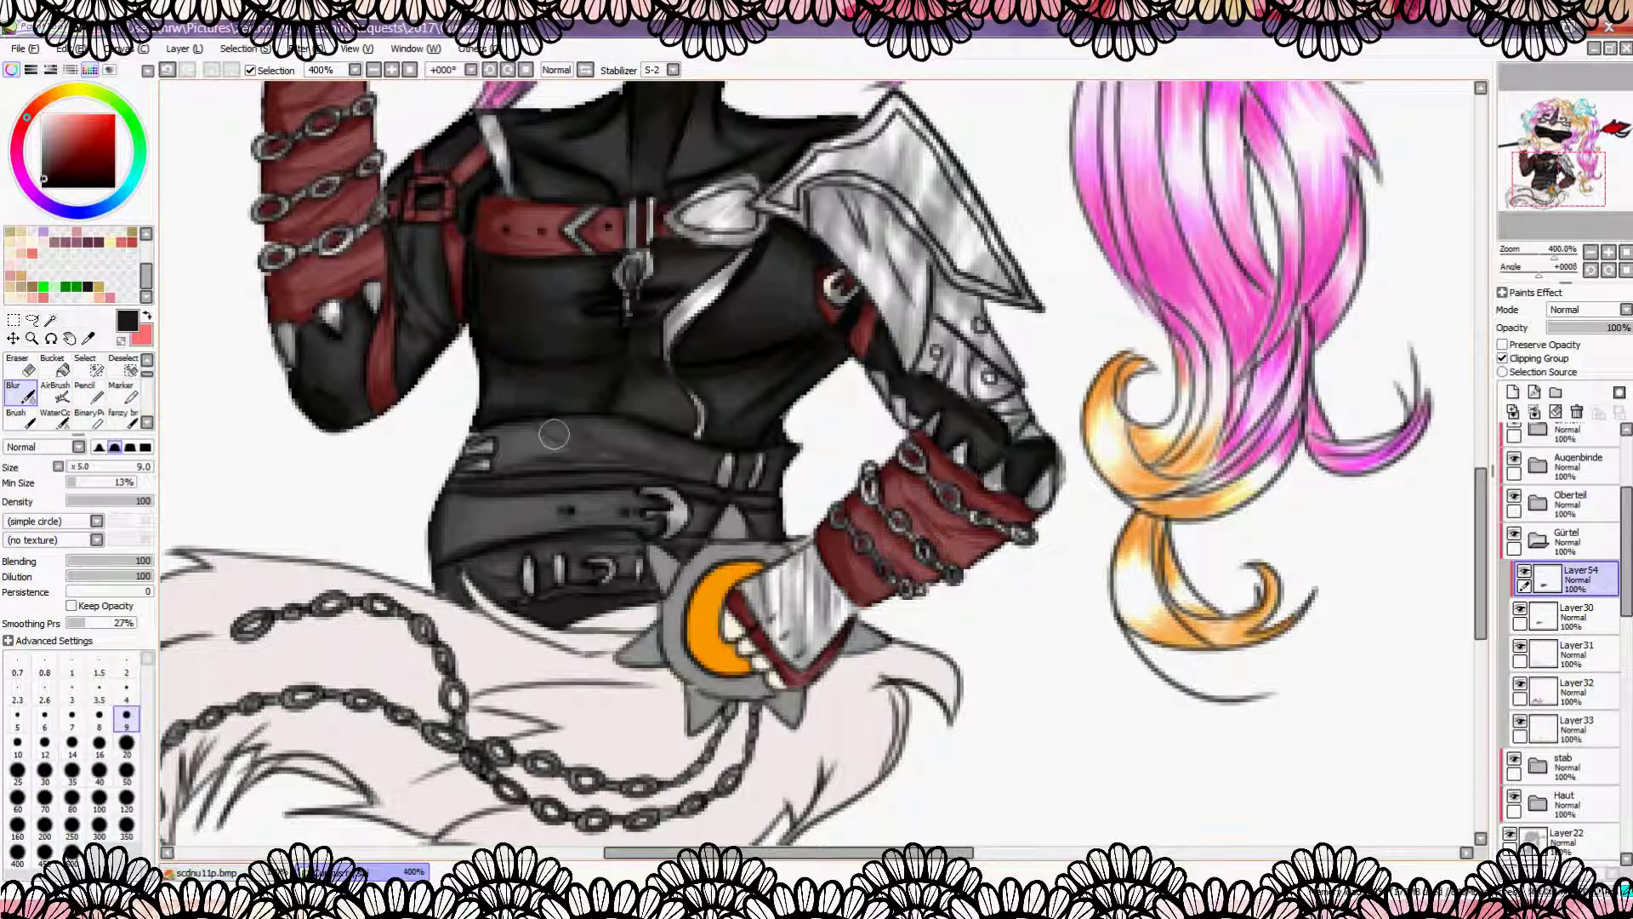
pyautogui.scroll(-3, 786, 524)
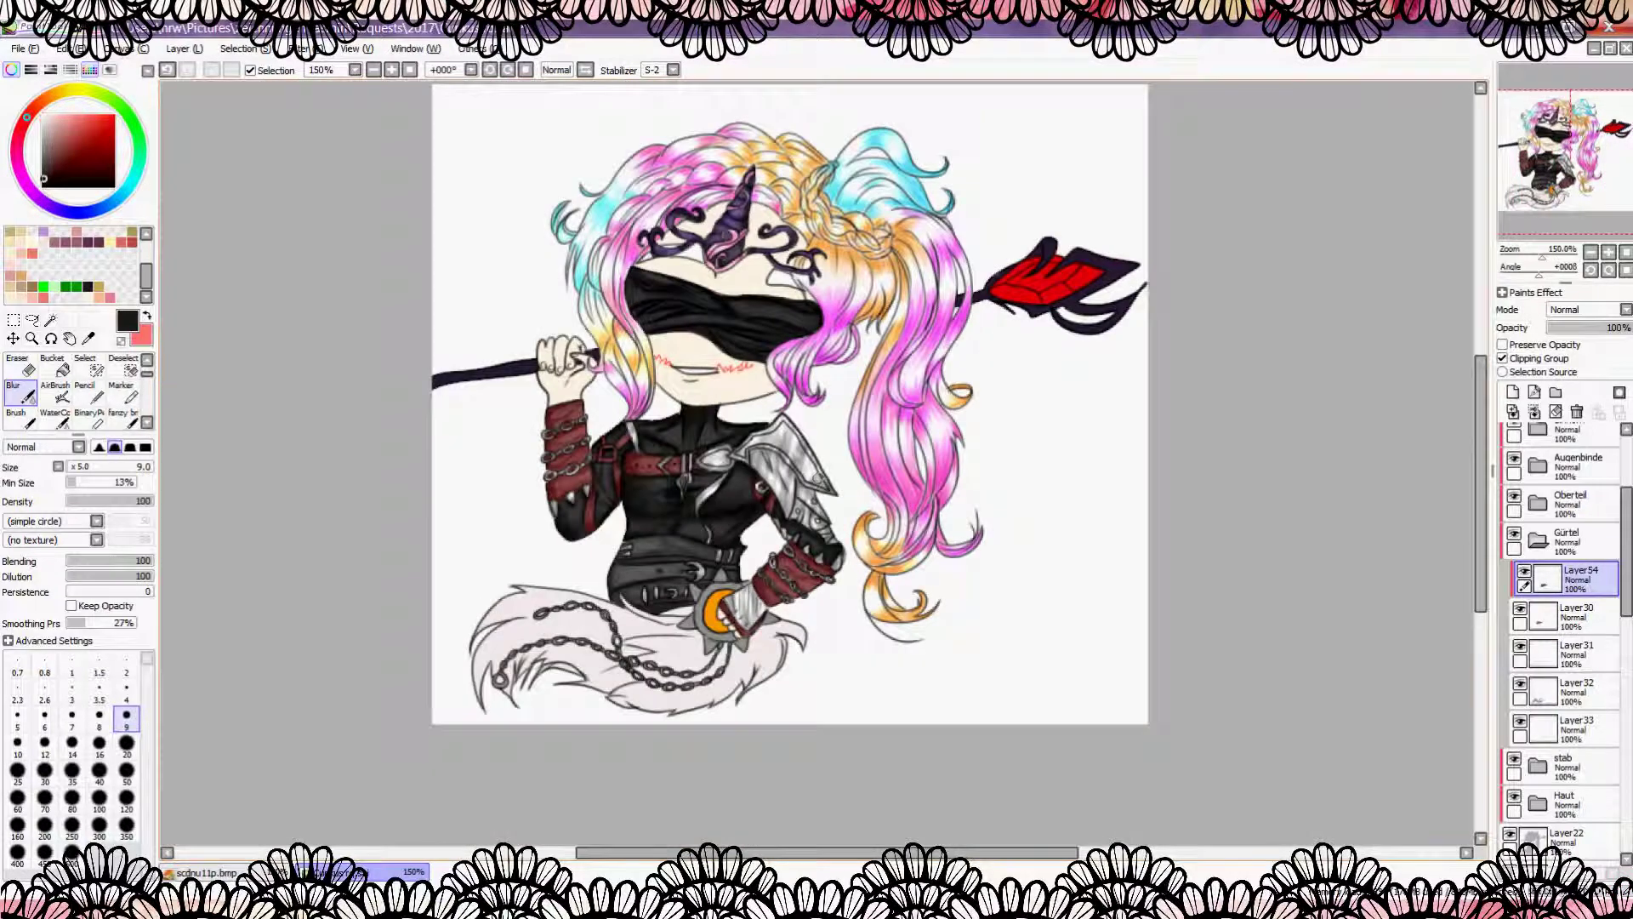
# Step: Toggle Layer31's visibility in the Gürtel folder to check which part of the drawing it holds
pyautogui.scroll(1, 786, 524)
pyautogui.click(1520, 647)
pyautogui.click(1520, 646)
pyautogui.click(1520, 647)
pyautogui.click(1520, 647)
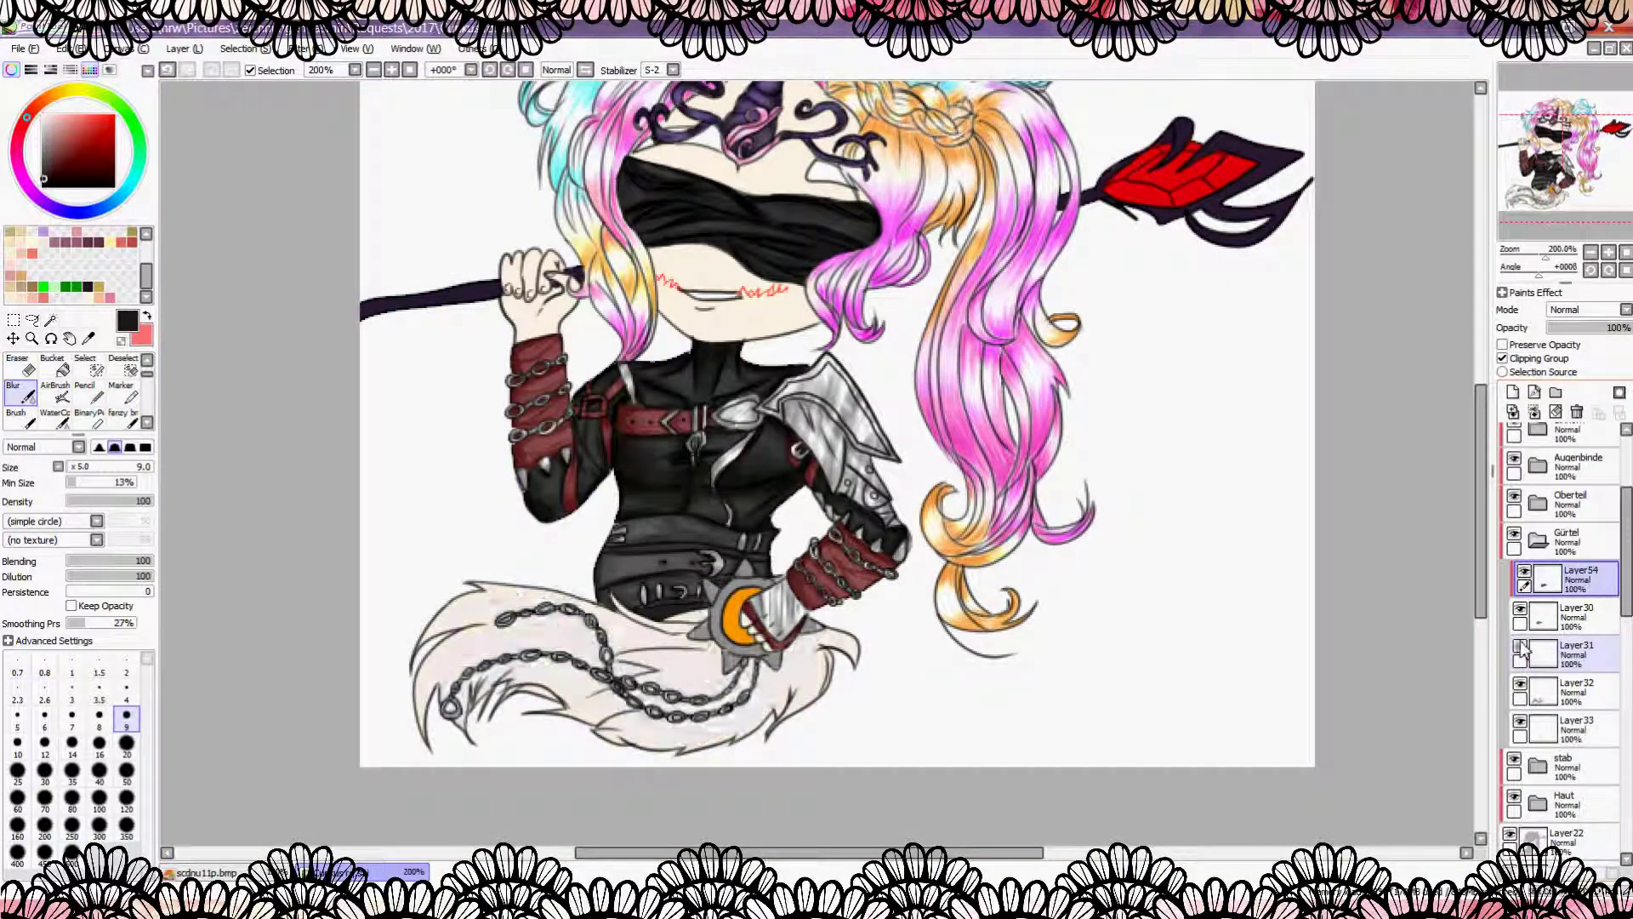
pyautogui.click(1521, 646)
pyautogui.click(1520, 647)
pyautogui.click(1520, 646)
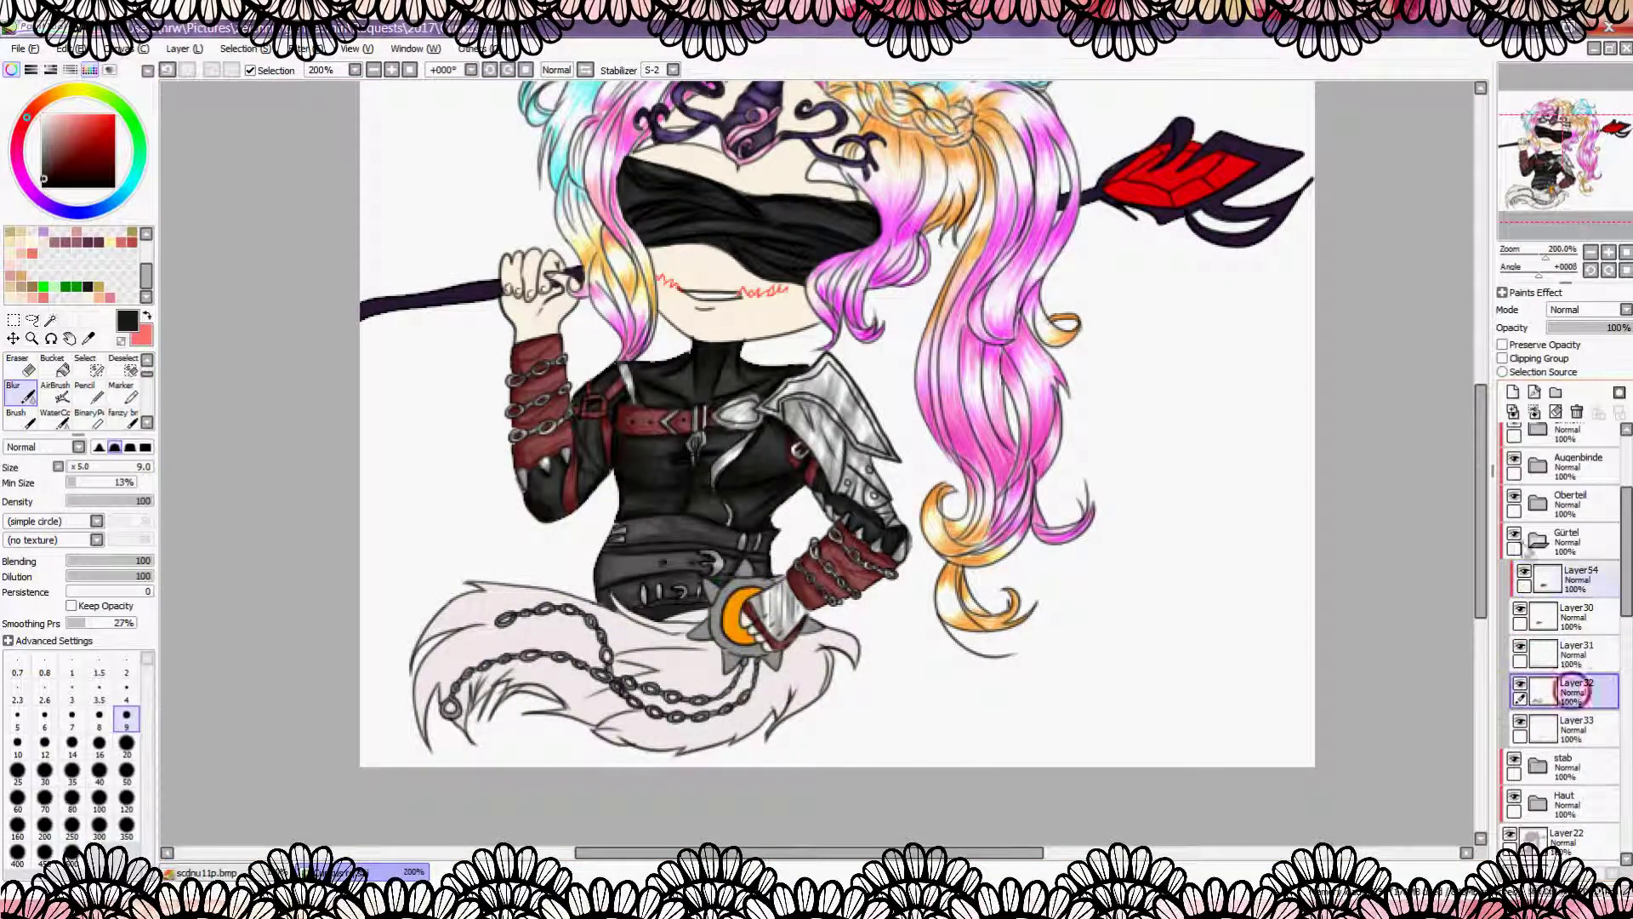
# Step: Add a clipped layer above Layer32 and airbrush sampled grey shading on the spiked disc and the chains at size 9
pyautogui.click(1574, 691)
pyautogui.click(1513, 391)
pyautogui.scroll(3, 778, 642)
pyautogui.keyDown('alt'); pyautogui.click(707, 587); pyautogui.keyUp('alt')
pyautogui.click(55, 393)
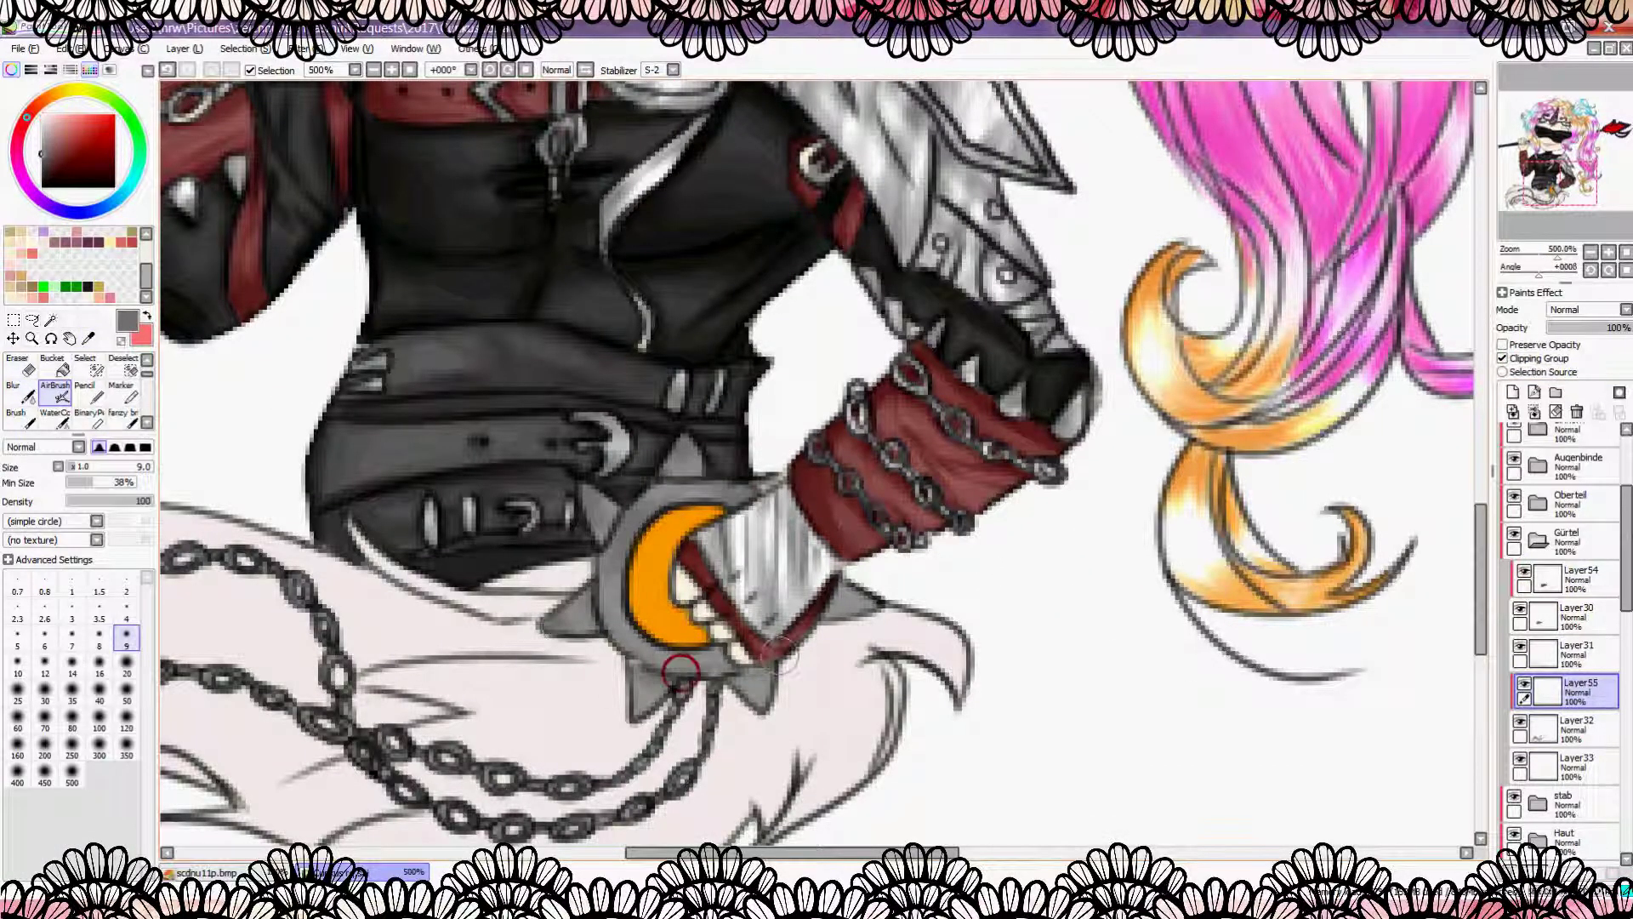
pyautogui.scroll(-2, 791, 646)
pyautogui.keyDown('alt'); pyautogui.click(383, 681); pyautogui.keyUp('alt')
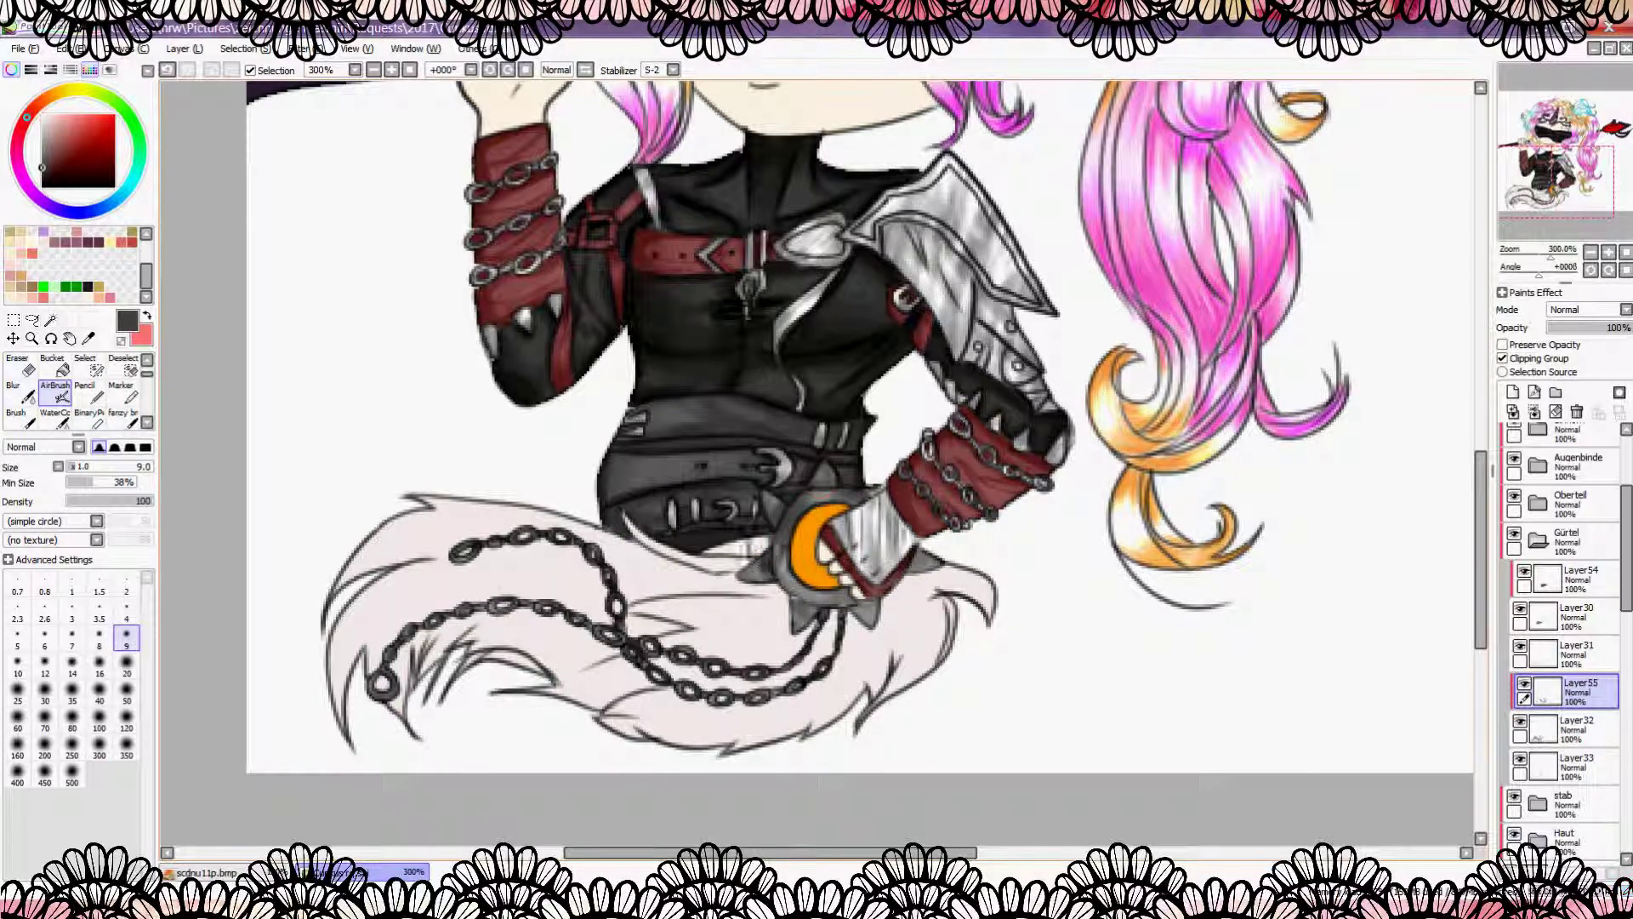
pyautogui.scroll(2, 817, 545)
# Step: Add a clipped Luminosity layer and airbrush white reflections on the spiked disc and the chains at size 9
pyautogui.click(1513, 391)
pyautogui.click(1587, 309)
pyautogui.click(1574, 357)
pyautogui.click(42, 115)
pyautogui.click(127, 606)
pyautogui.click(126, 636)
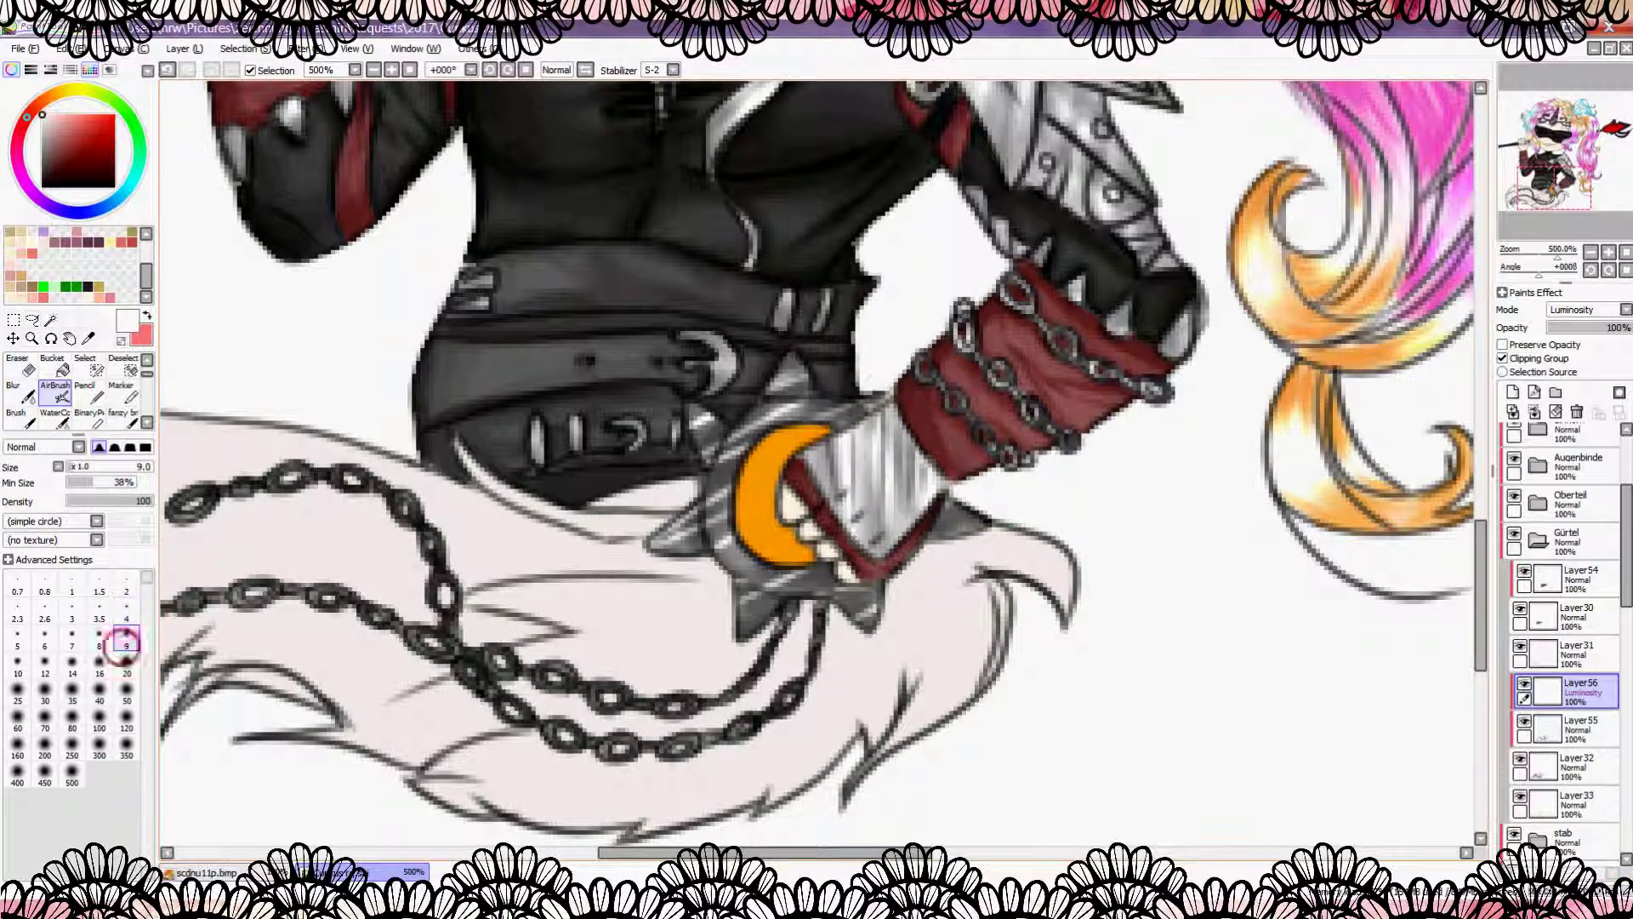
pyautogui.scroll(-2, 737, 587)
pyautogui.moveTo(390, 653); pyautogui.dragTo(402, 667)
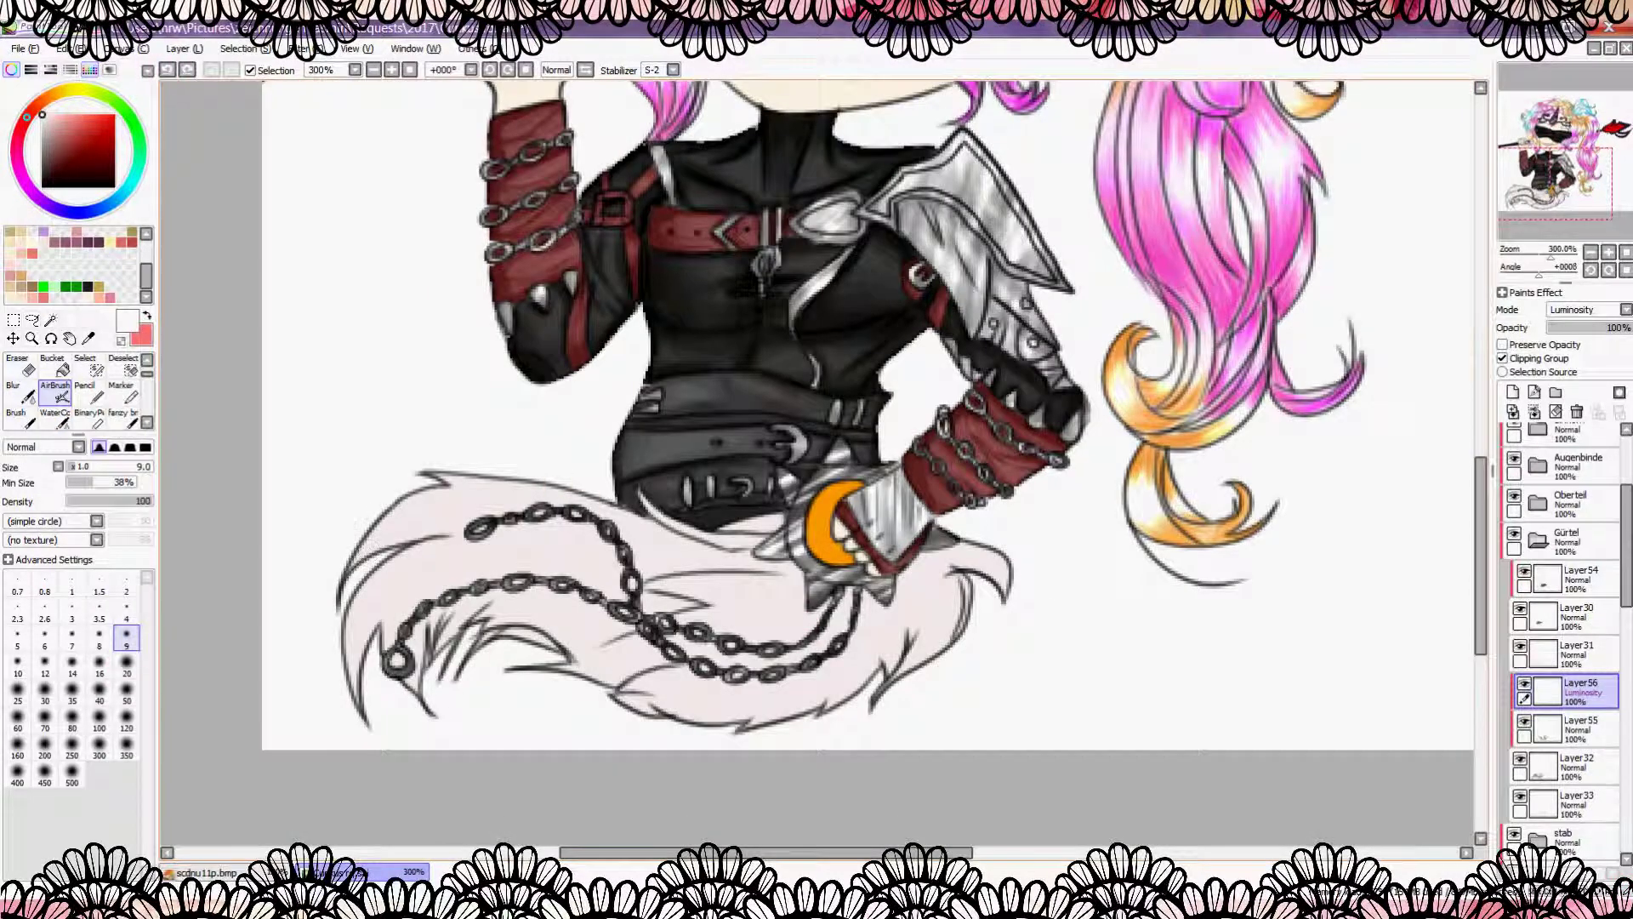
# Step: Soften the white reflections on the spiked disc with the Blur tool at size 9
pyautogui.scroll(-1, 765, 672)
pyautogui.scroll(3, 766, 672)
pyautogui.press('b')
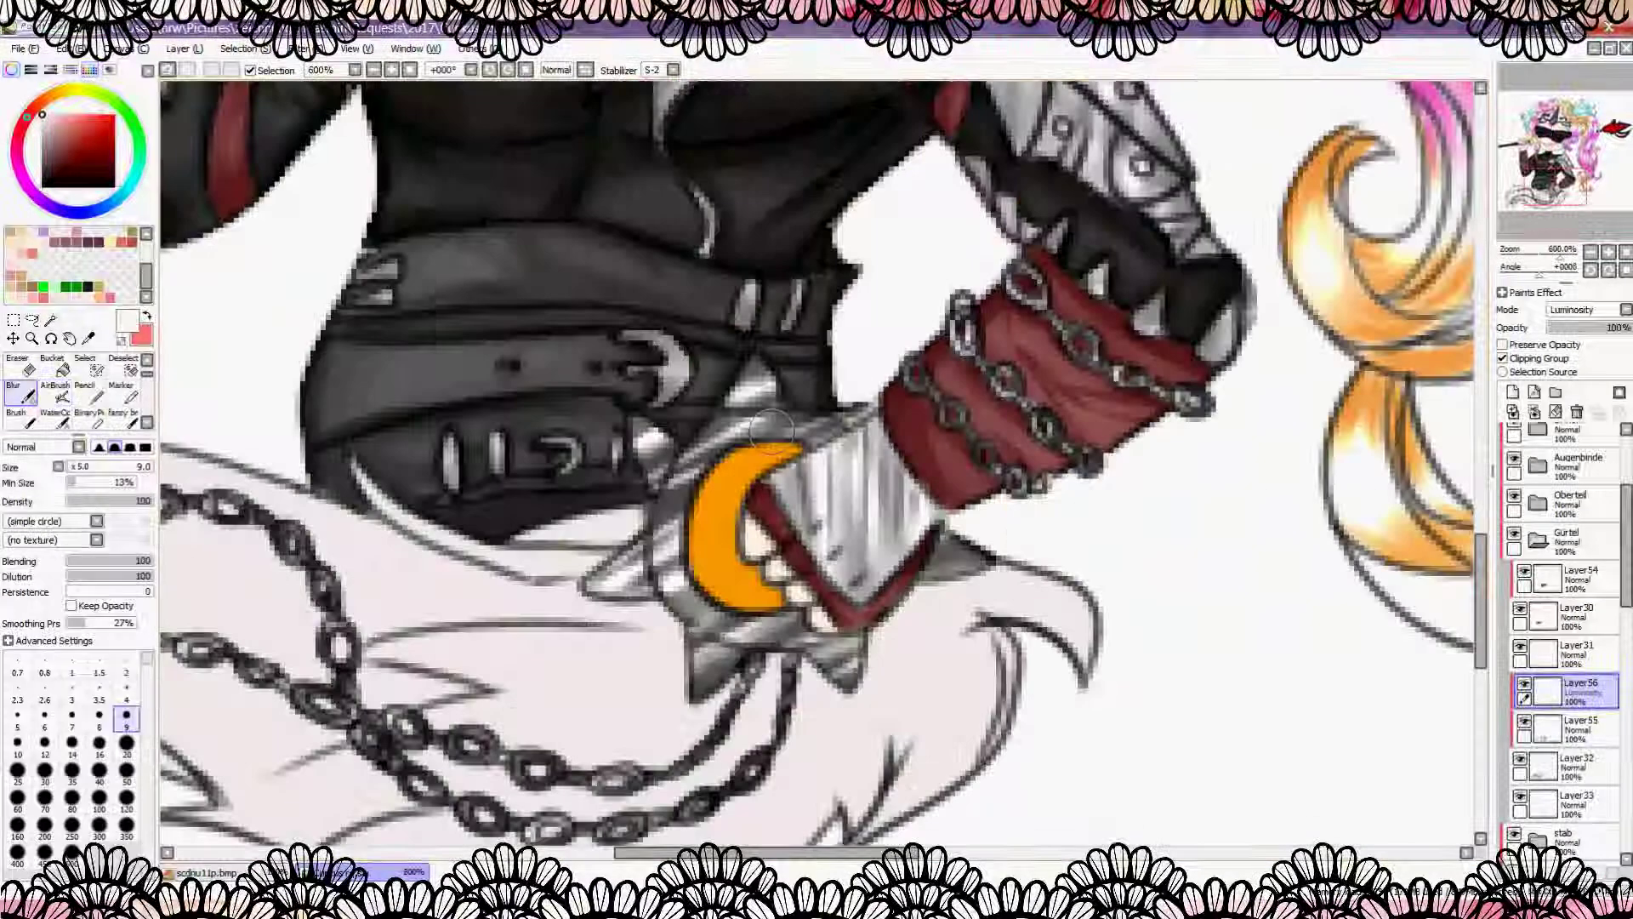
pyautogui.scroll(-4, 756, 369)
pyautogui.scroll(1, 765, 460)
# Step: Add a clipped Luminosity layer above the disc's orange center and airbrush a yellow glow on the crescent at size 9
pyautogui.click(1512, 393)
pyautogui.click(1503, 359)
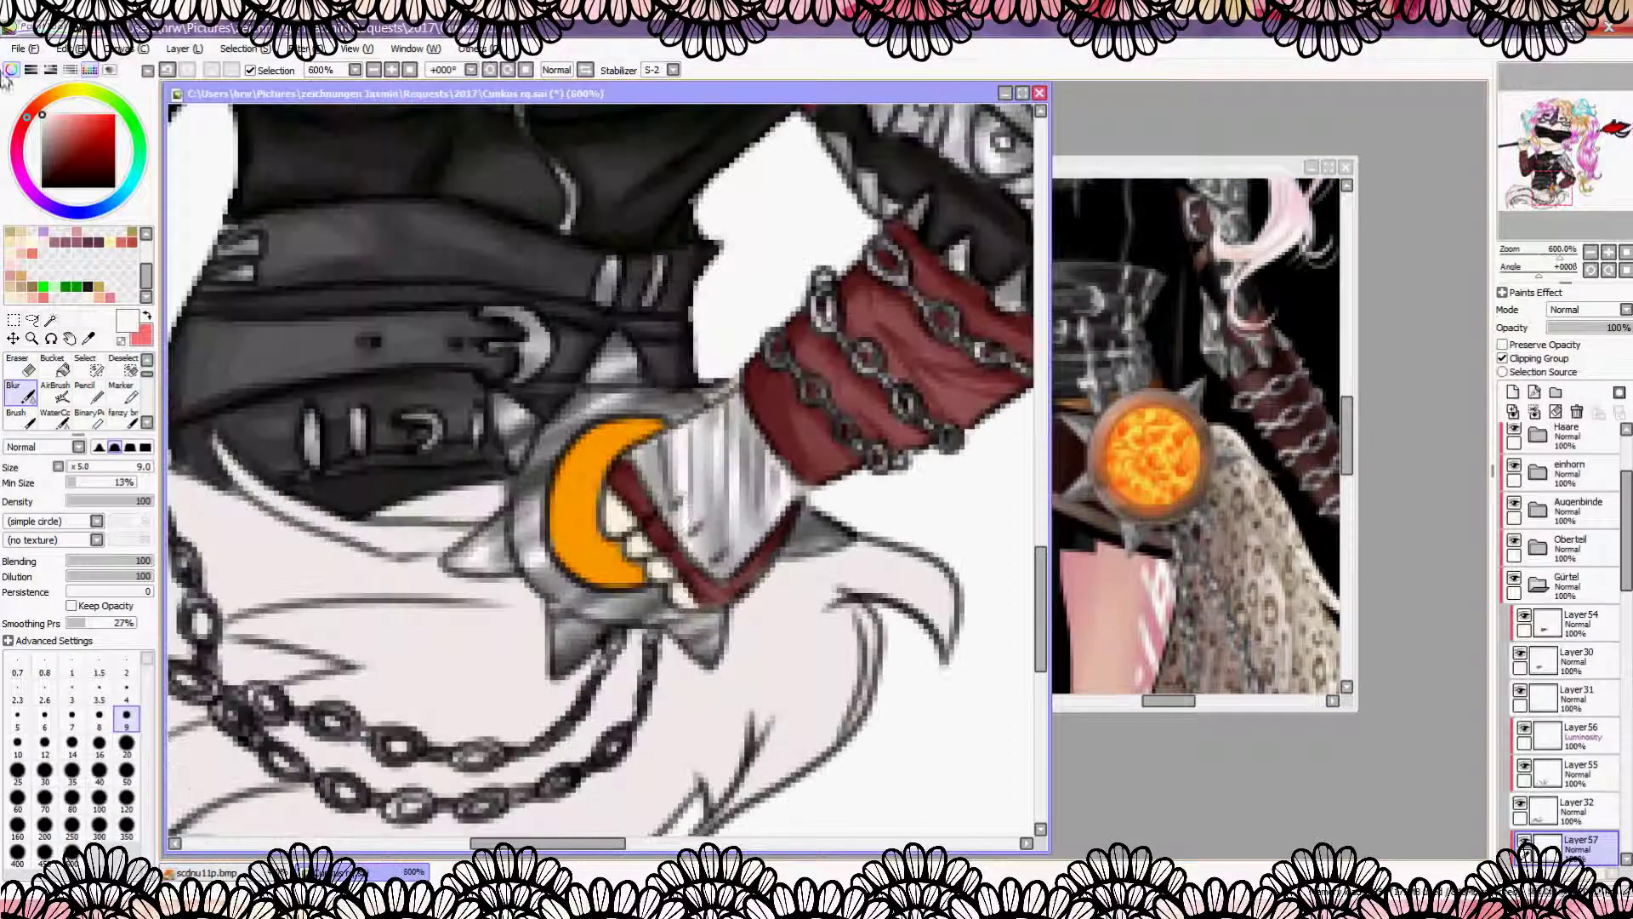
pyautogui.click(72, 90)
pyautogui.click(115, 115)
pyautogui.click(1586, 309)
pyautogui.click(1591, 364)
pyautogui.press('v')
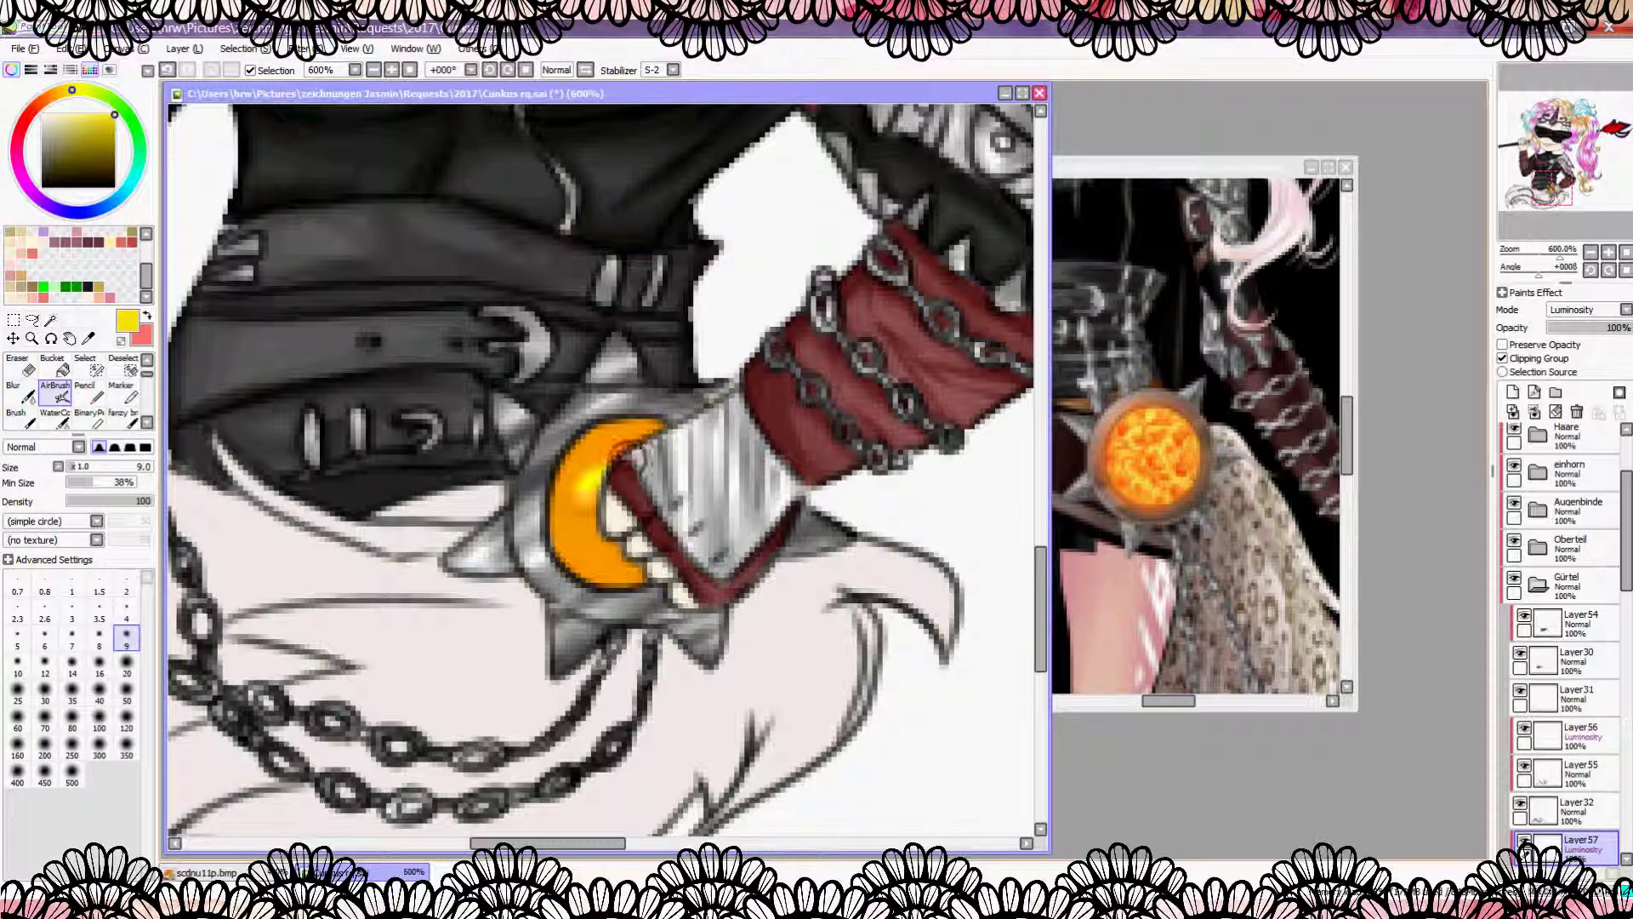
pyautogui.moveTo(596, 459)
pyautogui.mouseDown()
pyautogui.moveTo(629, 429)
pyautogui.moveTo(562, 511)
pyautogui.moveTo(613, 574)
pyautogui.mouseUp()
# Step: Add another clipped layer above the yellow glow and airbrush dark red shading on the crescent at size 4
pyautogui.click(113, 143)
pyautogui.click(1512, 391)
pyautogui.click(36, 108)
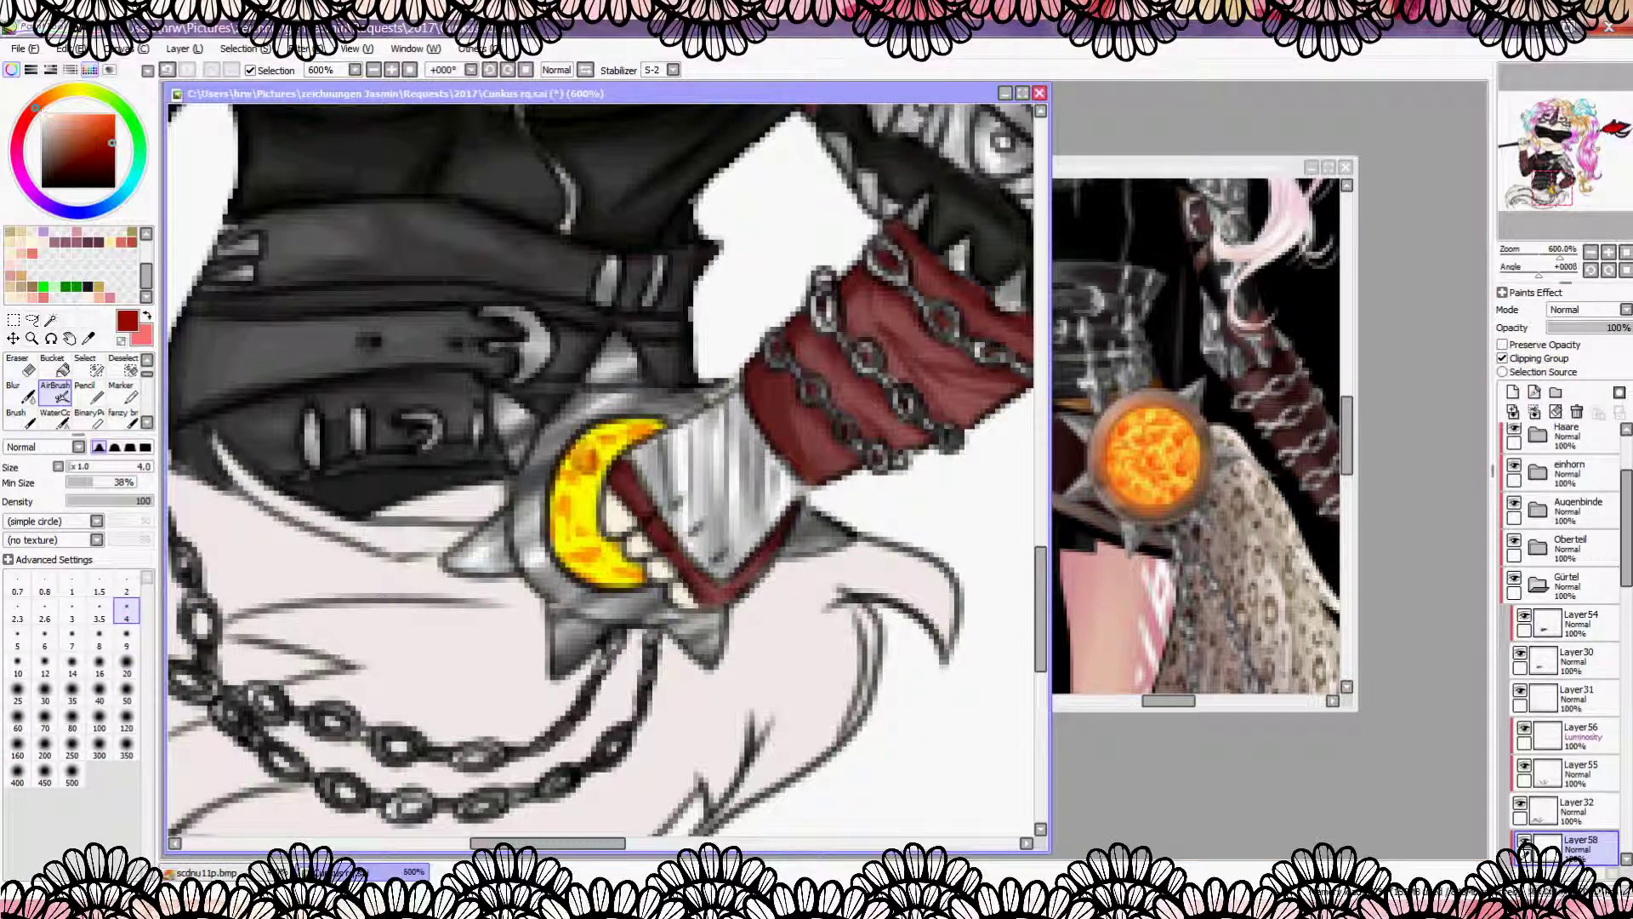
pyautogui.moveTo(630, 426); pyautogui.dragTo(579, 476)
pyautogui.click(1587, 310)
pyautogui.click(1574, 324)
pyautogui.press('b')
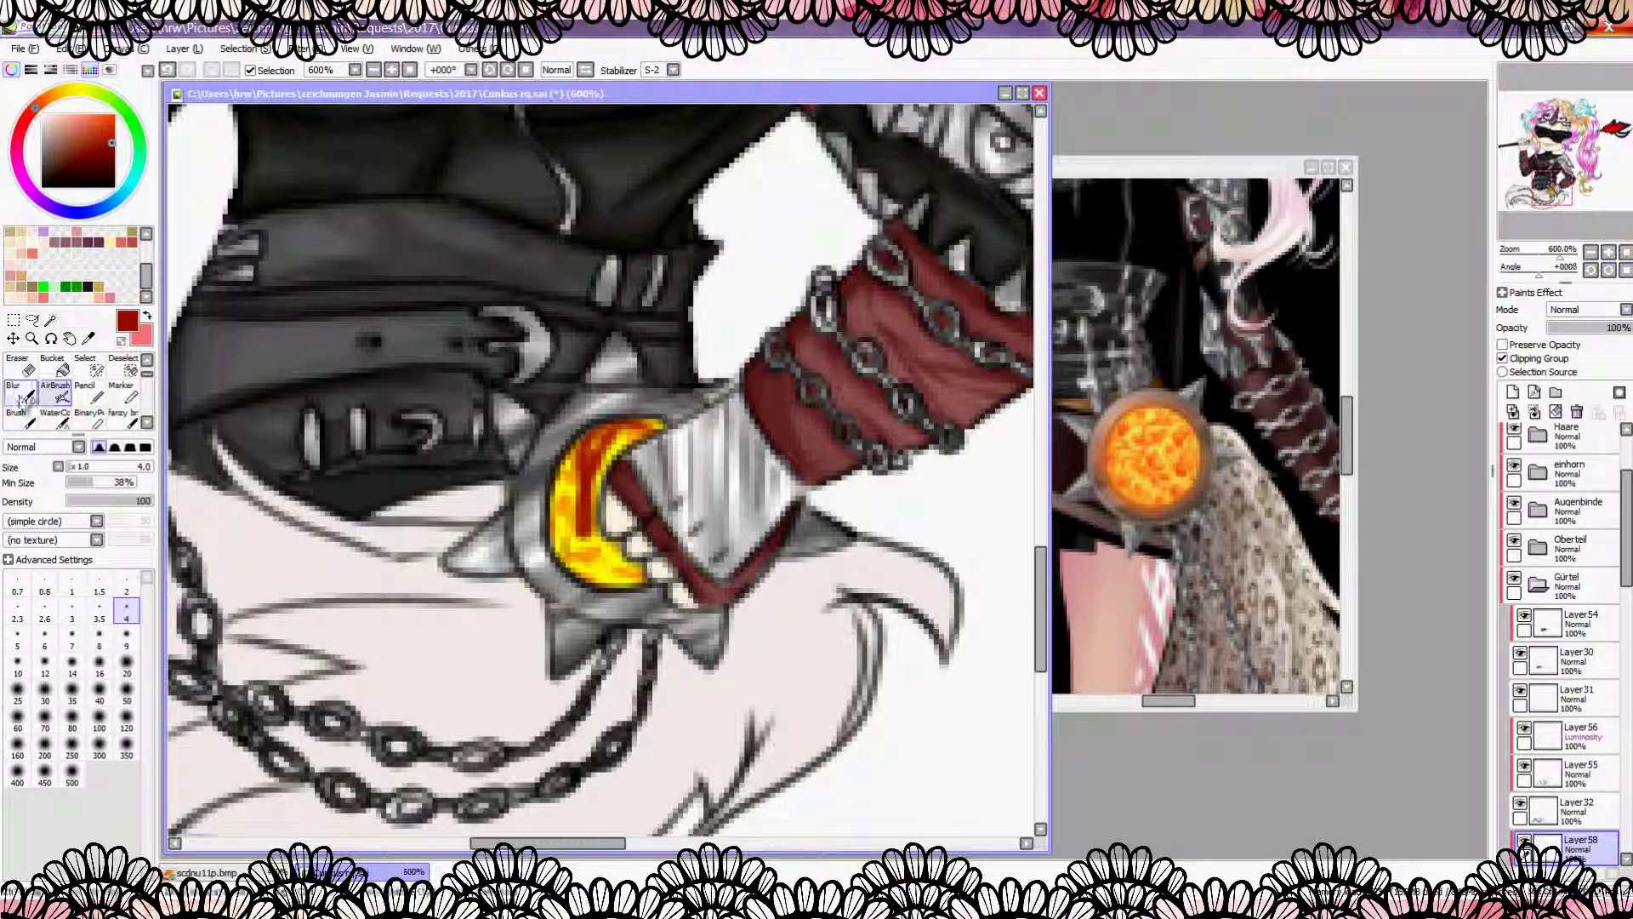
# Step: Airbrush dark red over the crescent at size 20 and set its layer to Lumi & Shade mode at 13% opacity
pyautogui.press('v')
pyautogui.moveTo(565, 553); pyautogui.dragTo(655, 421)
pyautogui.click(1586, 310)
pyautogui.click(1578, 402)
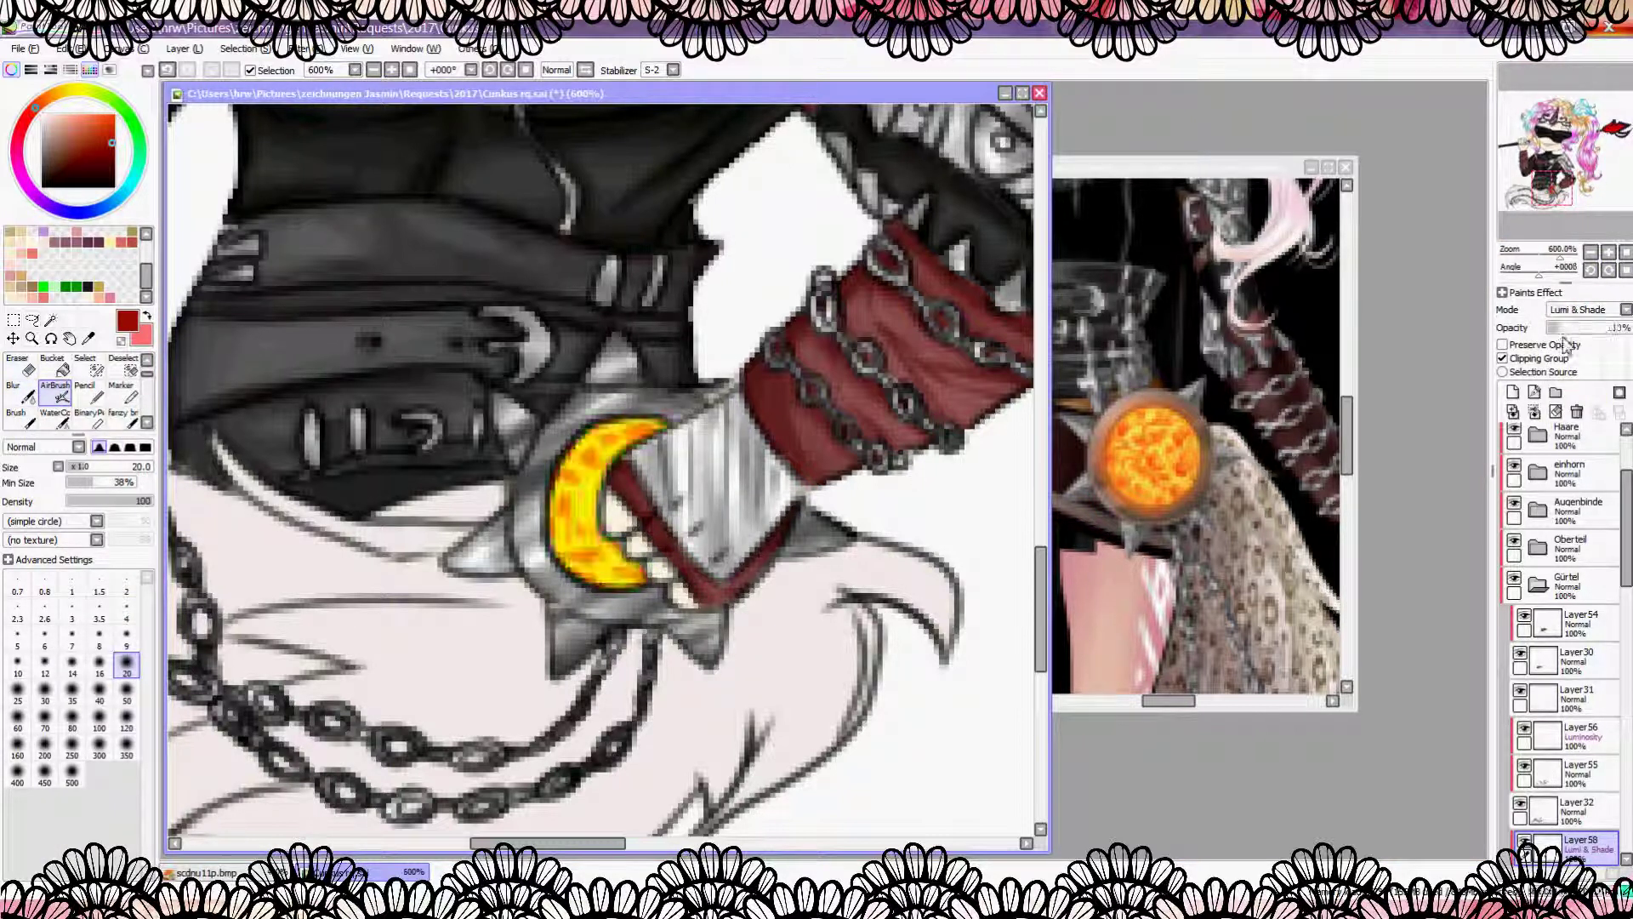
# Step: Undo the last dark red airbrushing and layer mode changes on the disc's crescent
pyautogui.press('-')
pyautogui.hotkey('ctrl', 'z')
pyautogui.hotkey('ctrl', 'z')
pyautogui.hotkey('ctrl', 'z')
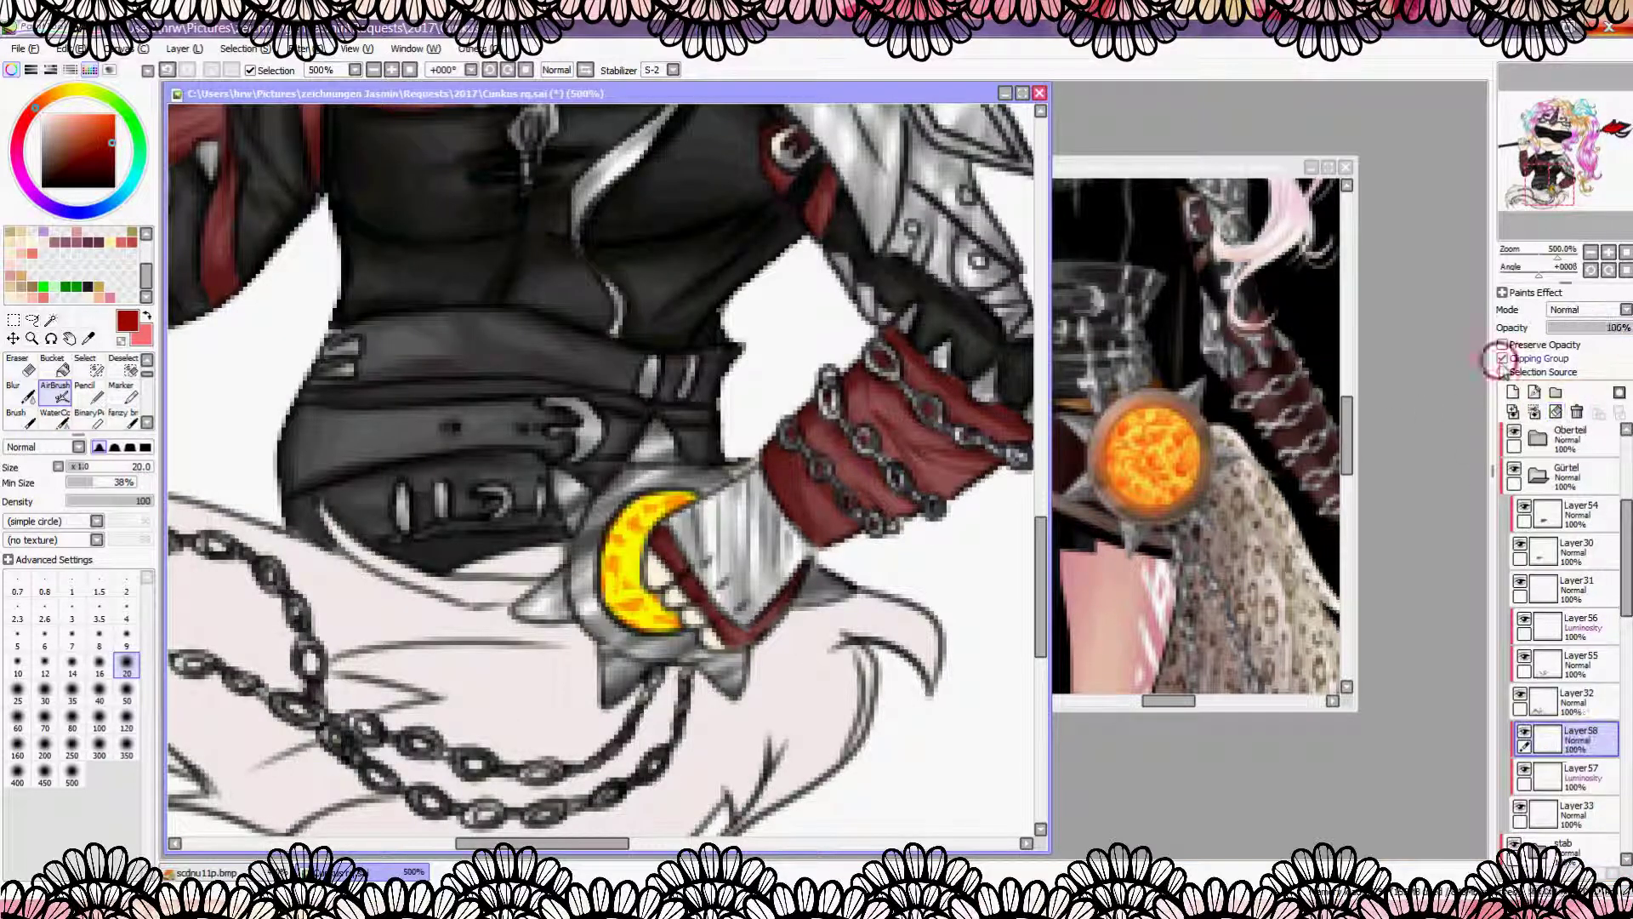
# Step: Airbrush dark red spots and orange patches over the yellow crescent at size 4
pyautogui.scroll(3, 702, 640)
pyautogui.click(126, 608)
pyautogui.click(553, 529)
pyautogui.moveTo(553, 523)
pyautogui.mouseDown()
pyautogui.moveTo(525, 502)
pyautogui.moveTo(544, 451)
pyautogui.moveTo(564, 478)
pyautogui.moveTo(563, 391)
pyautogui.moveTo(600, 369)
pyautogui.moveTo(550, 379)
pyautogui.moveTo(543, 560)
pyautogui.moveTo(657, 598)
pyautogui.mouseUp()
pyautogui.scroll(-1, 651, 599)
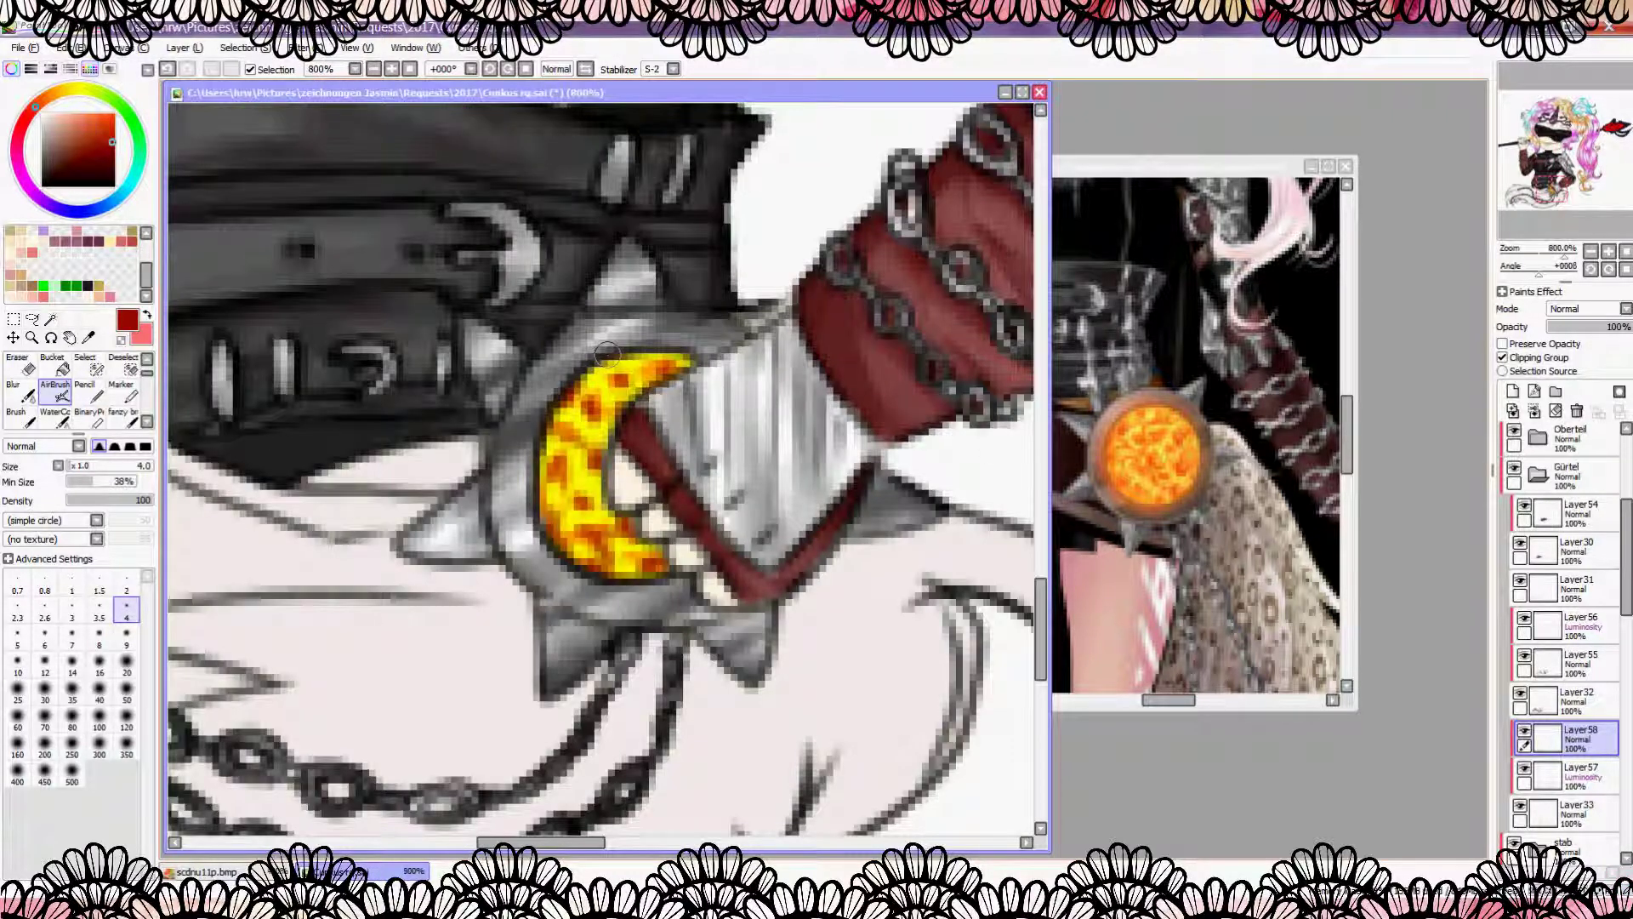
pyautogui.keyDown('alt'); pyautogui.click(592, 407); pyautogui.keyUp('alt')
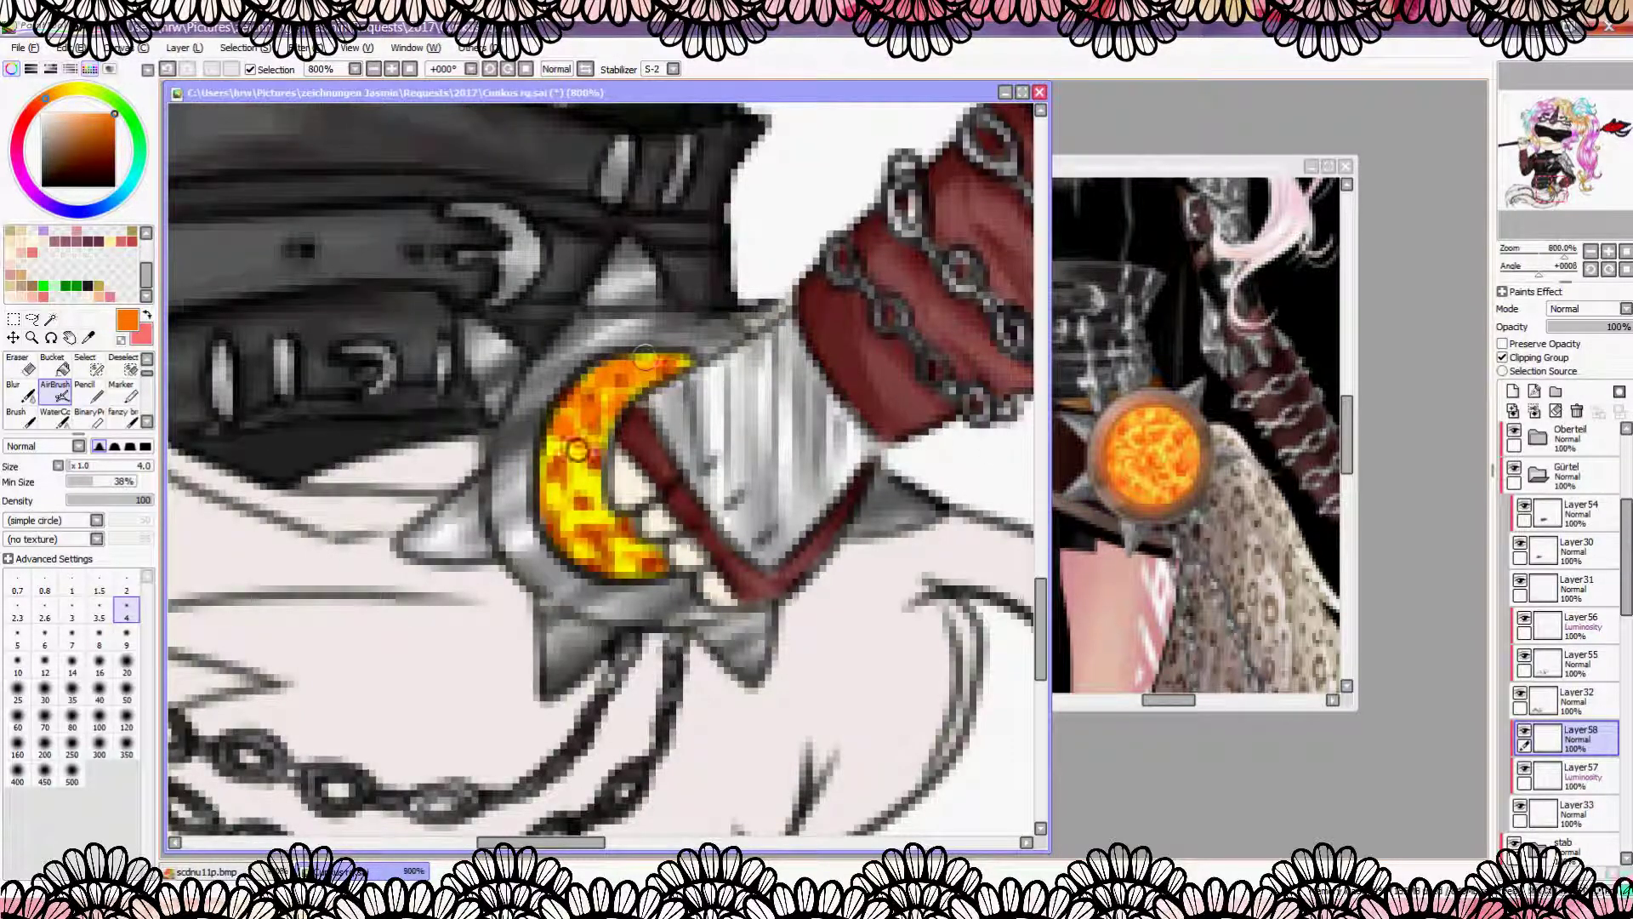
pyautogui.scroll(-3, 608, 472)
pyautogui.scroll(3, 608, 472)
# Step: Try airbrushing orange and red over the crescent at size 350 on a new clipped Luminosity layer
pyautogui.click(1513, 391)
pyautogui.click(1586, 309)
pyautogui.click(1569, 374)
pyautogui.click(126, 746)
pyautogui.scroll(-2, 608, 472)
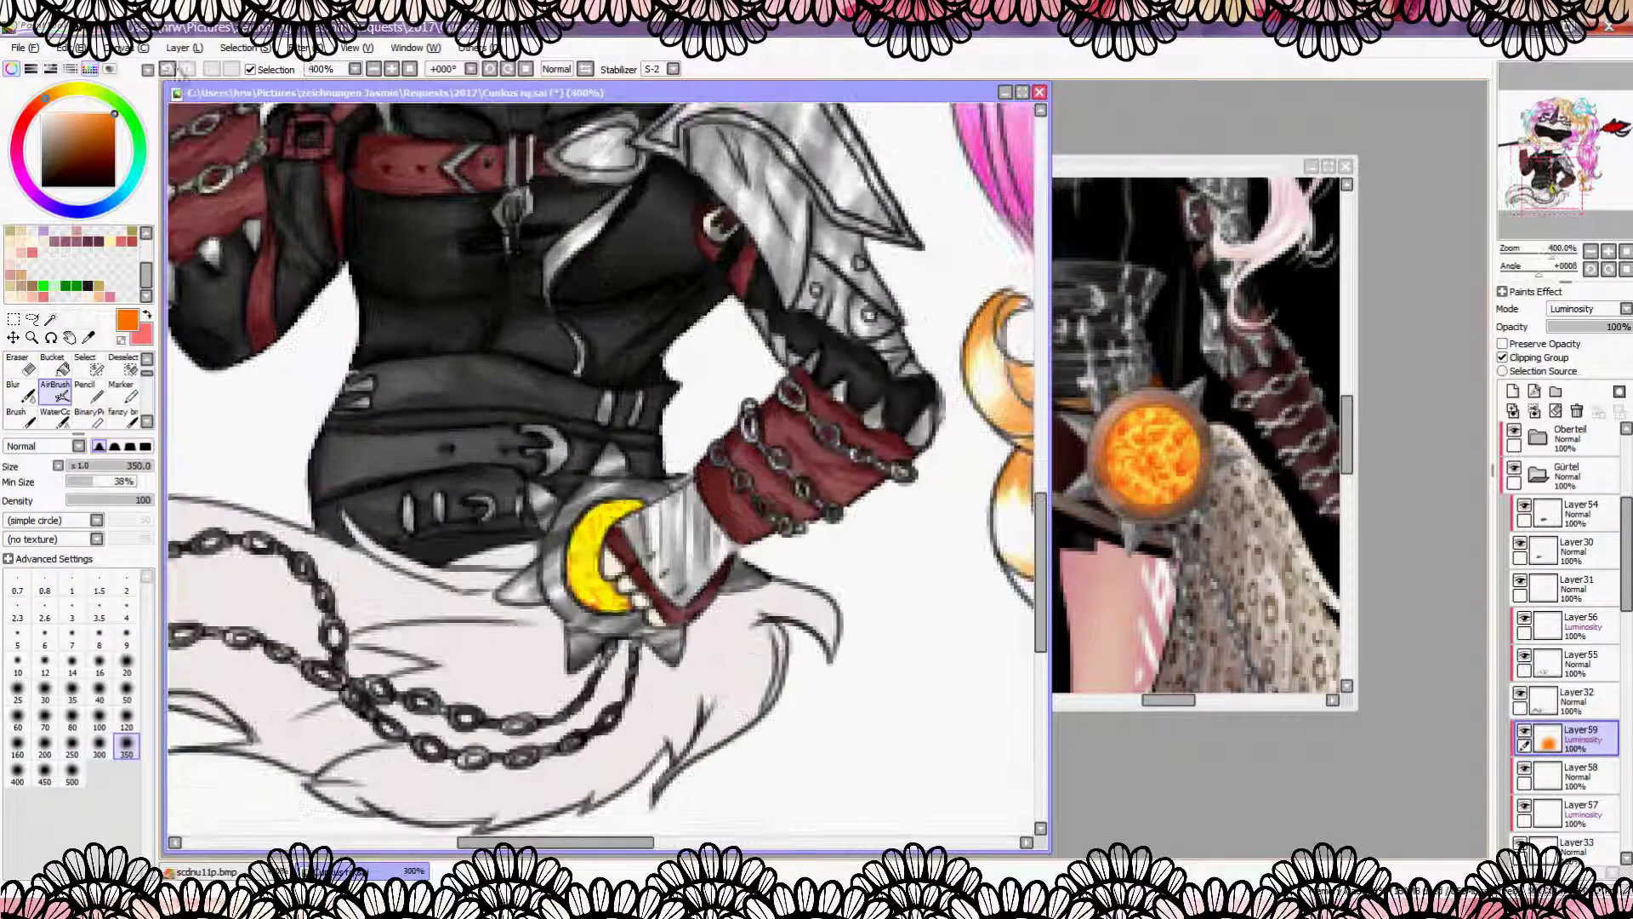
pyautogui.click(26, 117)
pyautogui.click(601, 656)
pyautogui.scroll(-2, 602, 656)
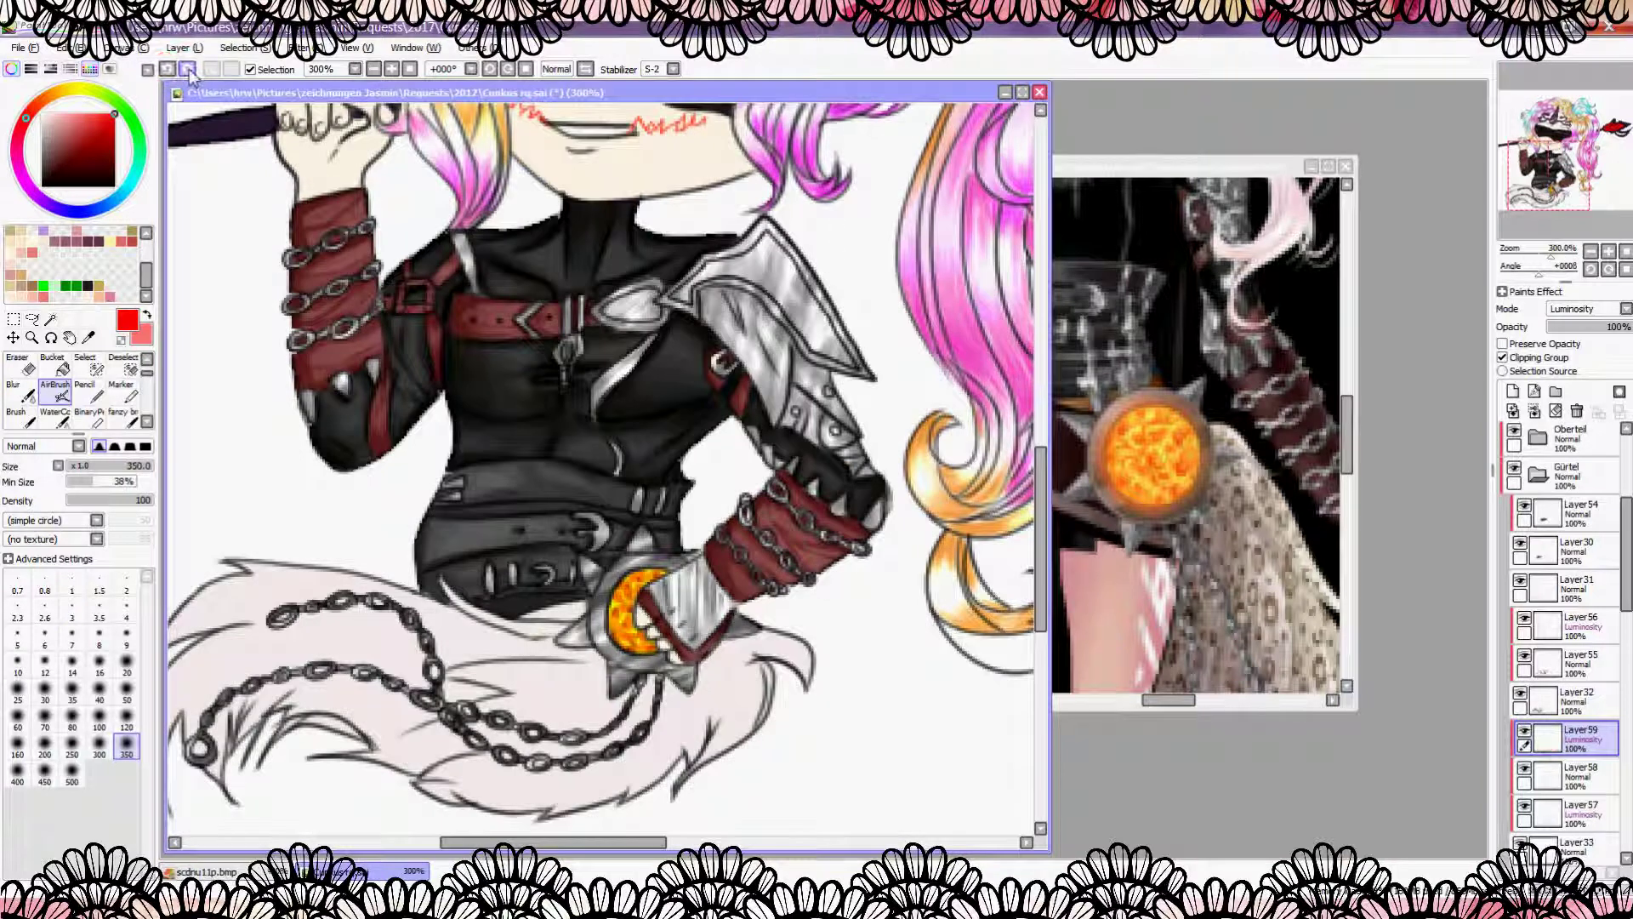
# Step: Add a Luminosity layer at the top of the layer stack and airbrush an orange glow around the disc at size 50
pyautogui.click(1513, 392)
pyautogui.scroll(1, 838, 647)
pyautogui.click(46, 95)
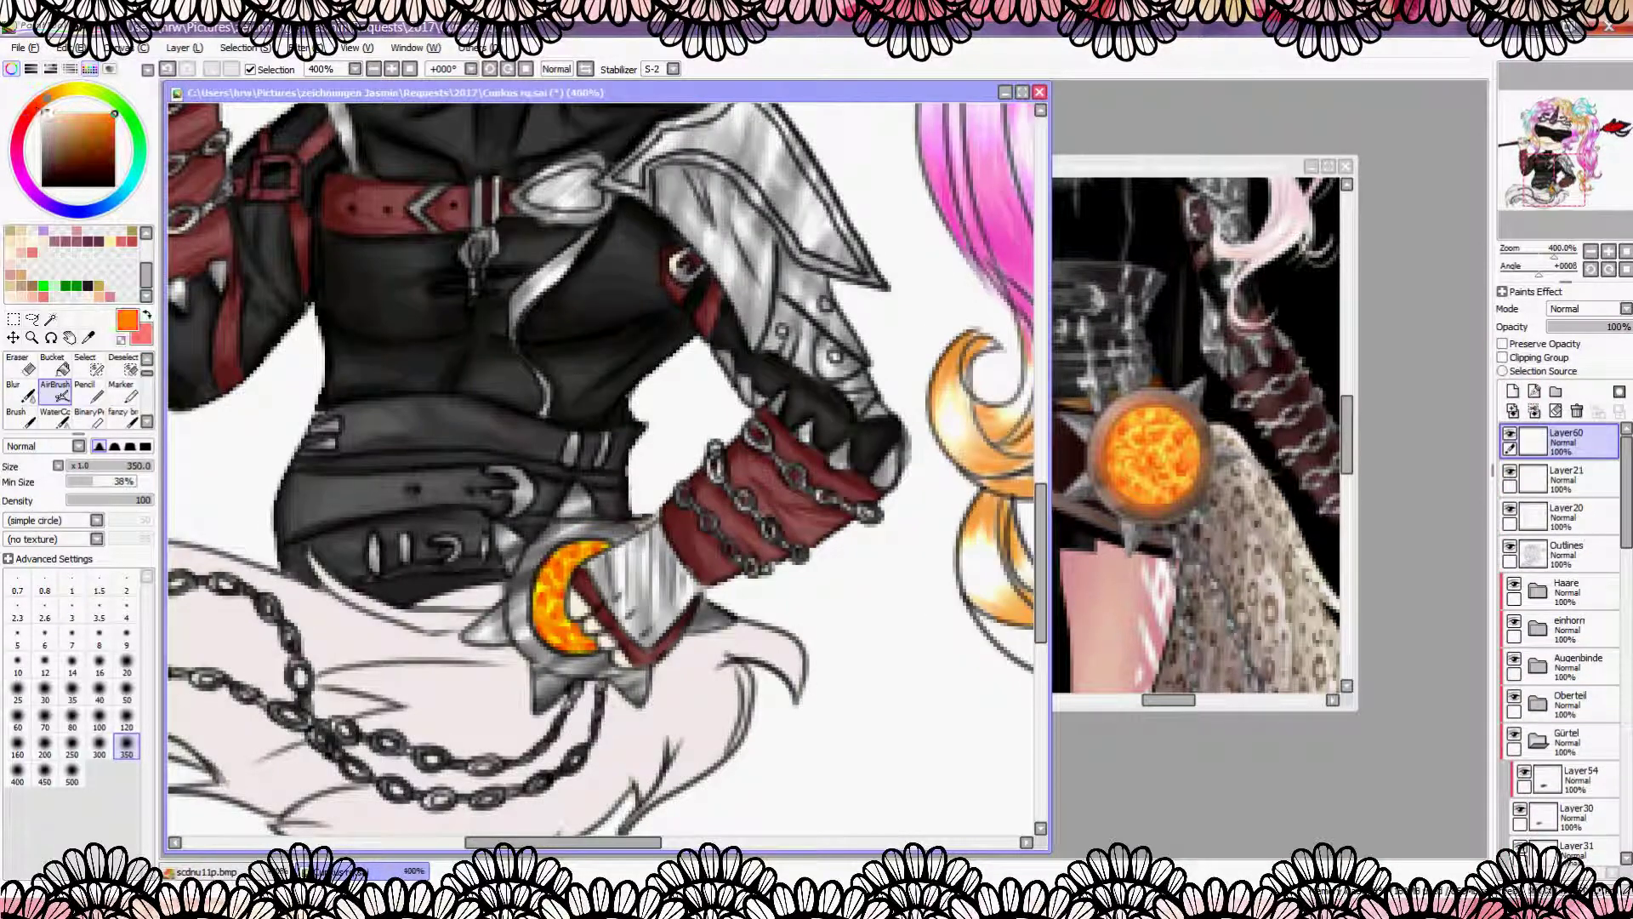
pyautogui.click(126, 699)
pyautogui.scroll(-1, 604, 527)
pyautogui.moveTo(570, 557); pyautogui.dragTo(596, 596)
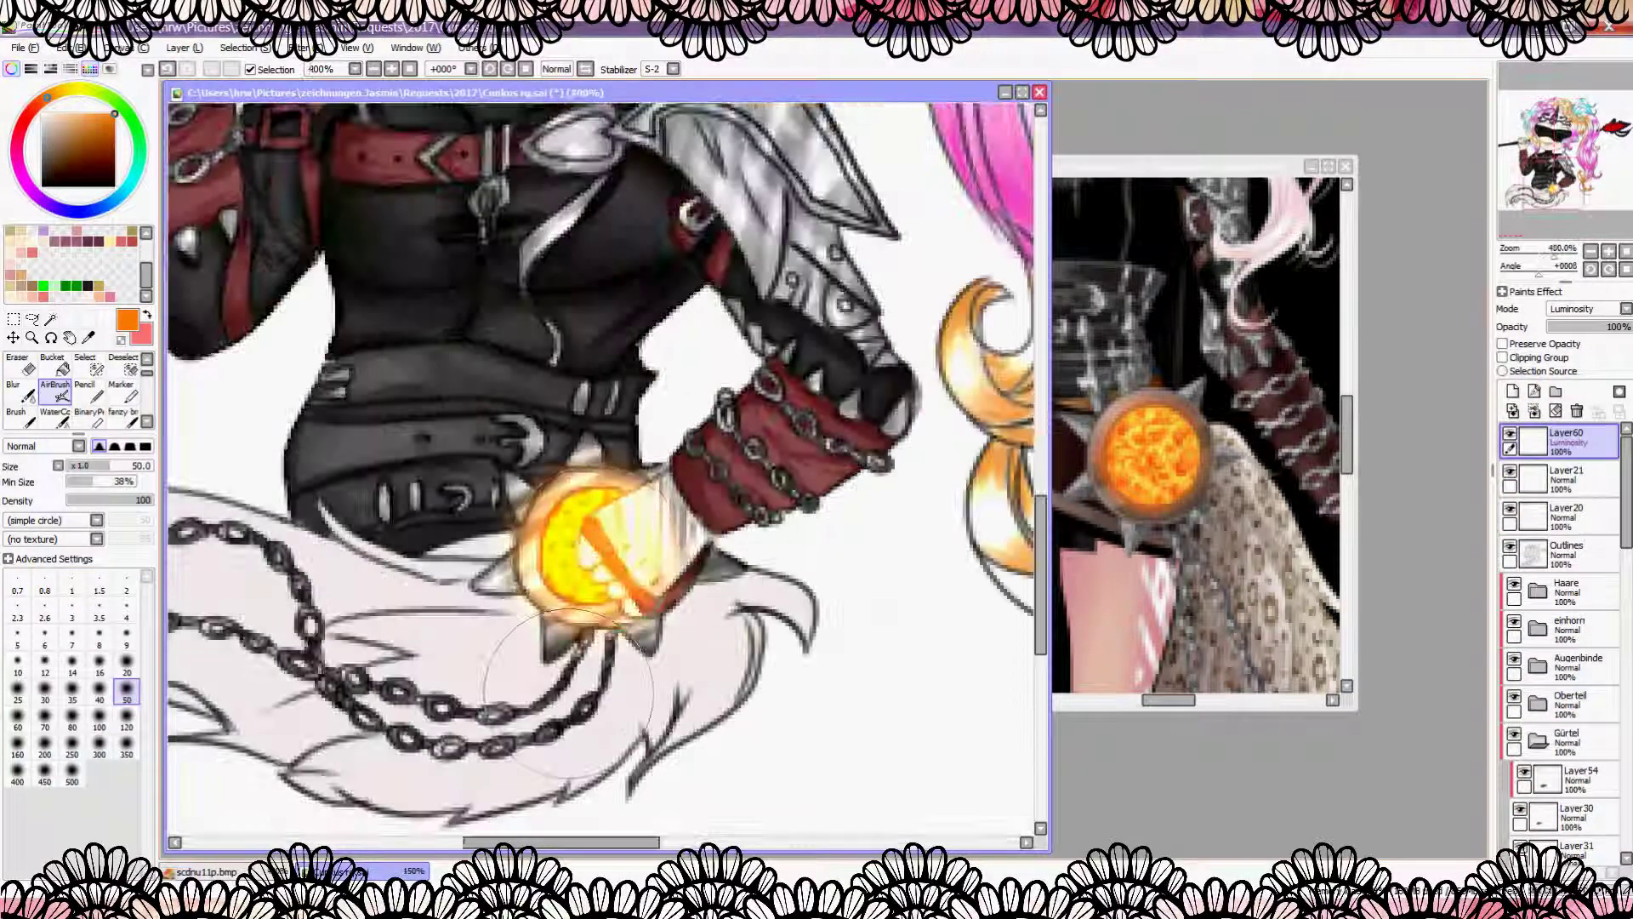
pyautogui.click(167, 69)
# Step: Add a second Luminosity layer above the glow, airbrush orange around the disc at size 50 and lower the layer's opacity to 3%
pyautogui.click(1512, 392)
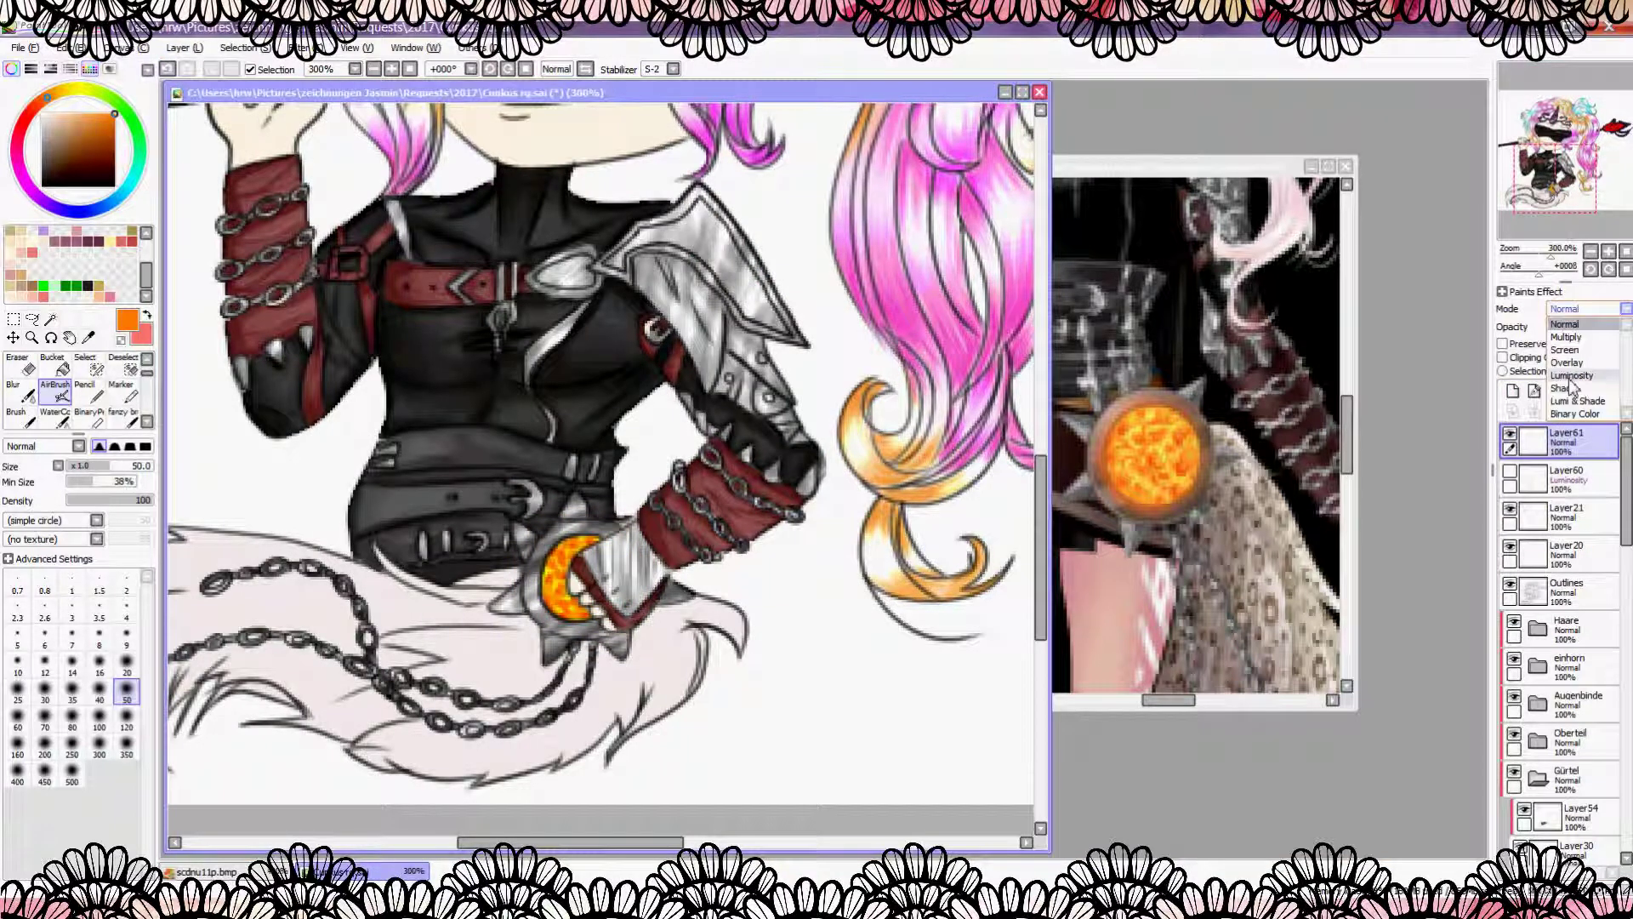
pyautogui.scroll(-1, 596, 511)
pyautogui.click(47, 96)
pyautogui.moveTo(583, 646); pyautogui.dragTo(596, 660)
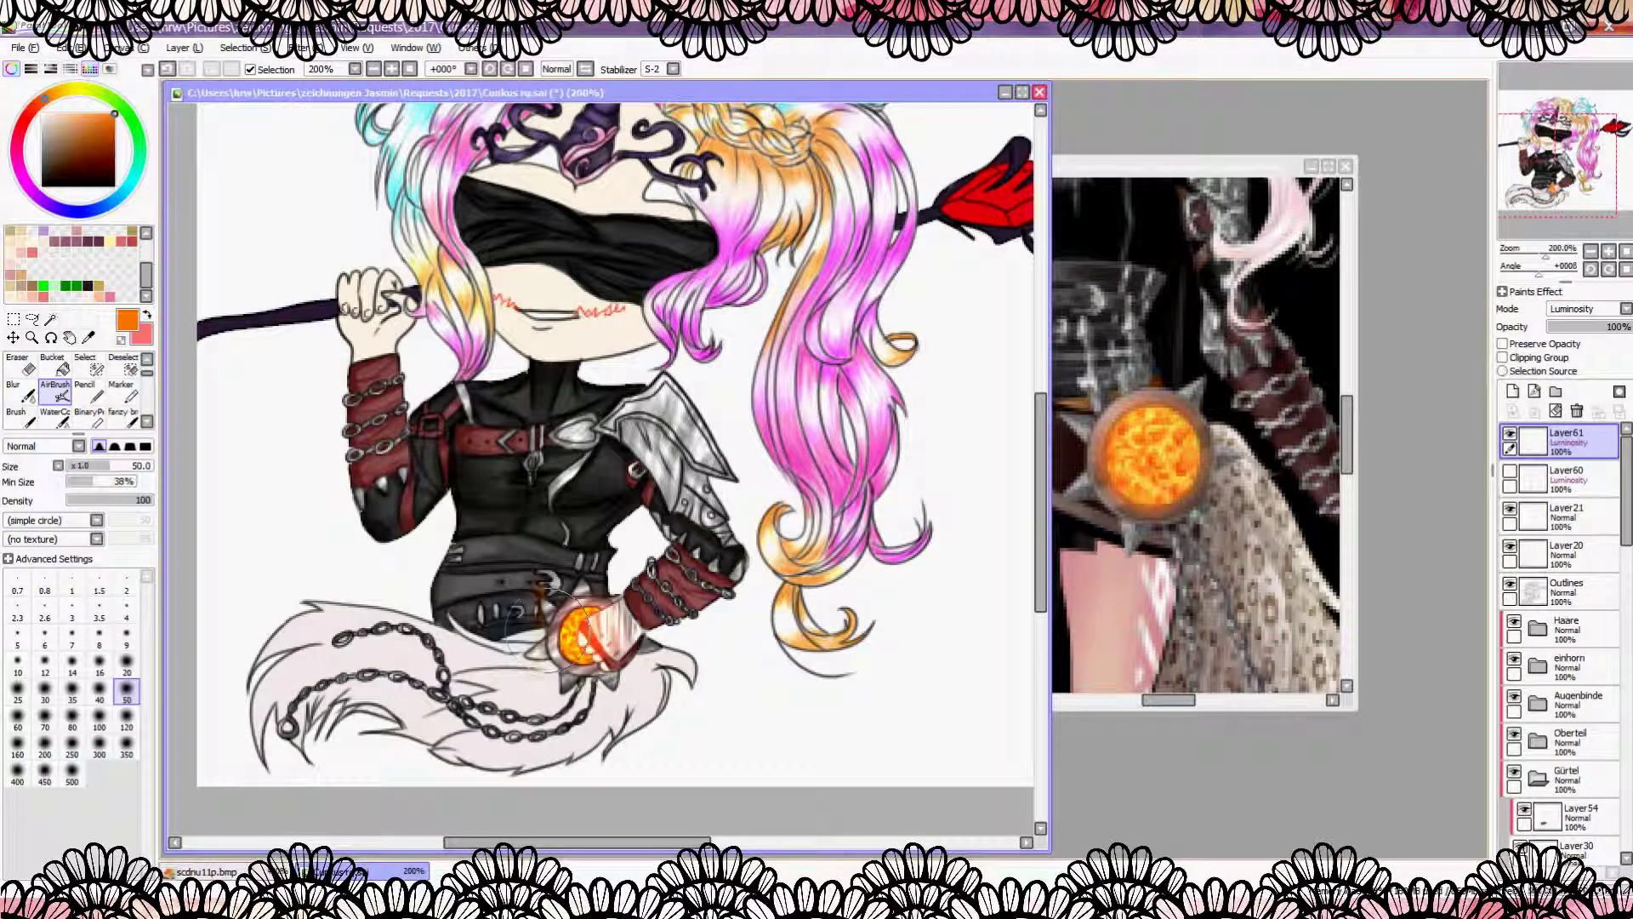
pyautogui.click(1575, 326)
pyautogui.press('-')
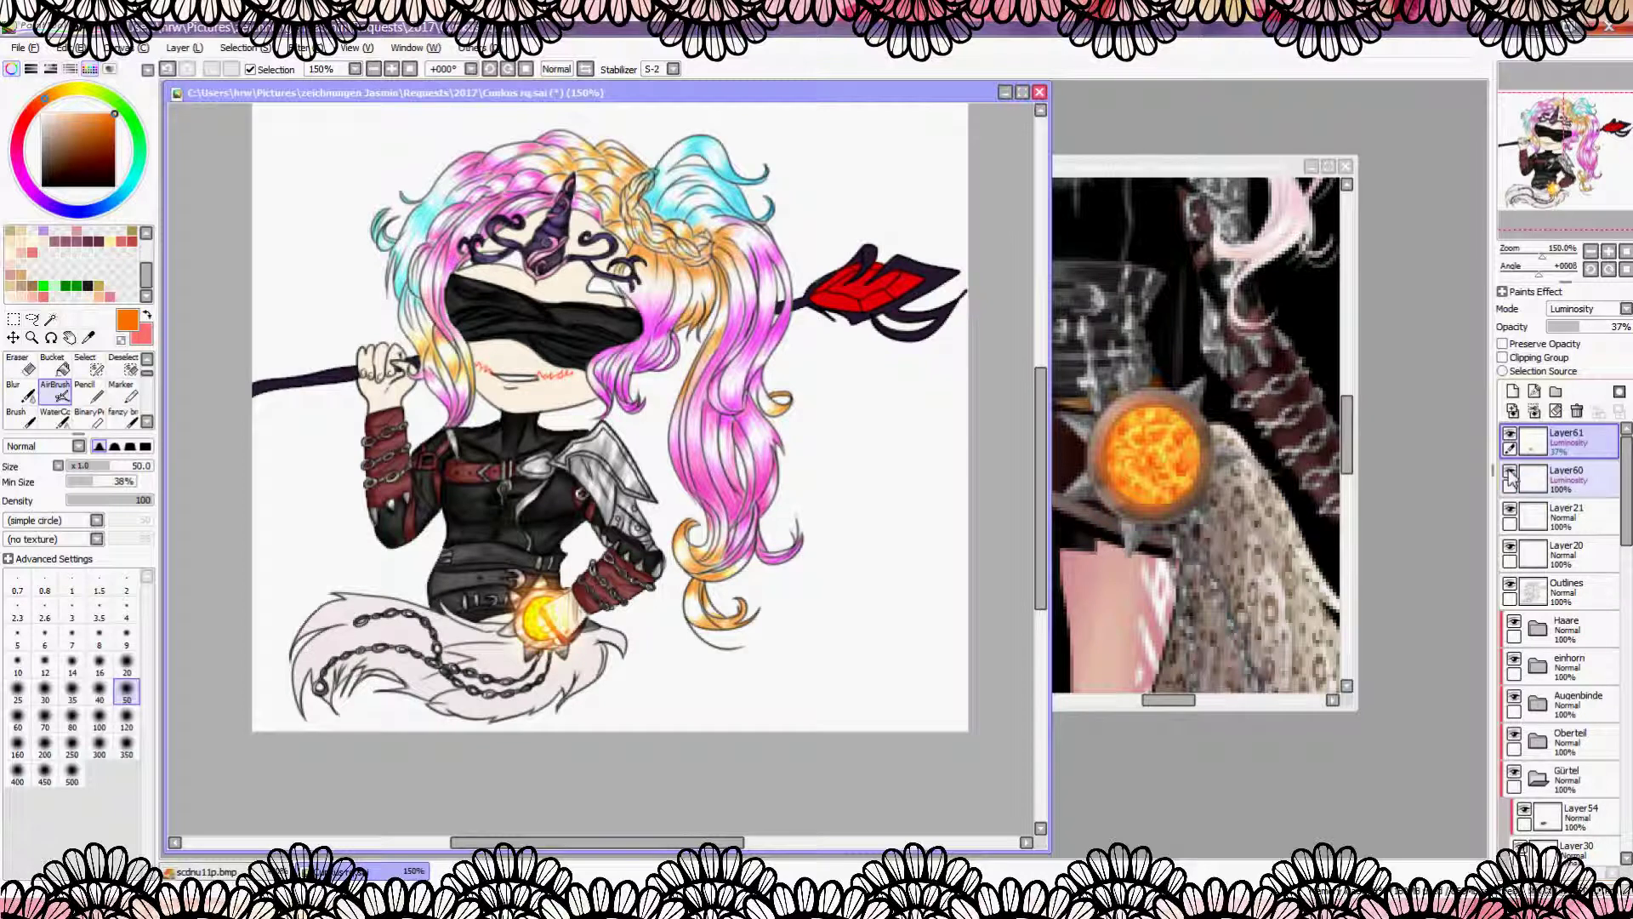
pyautogui.click(1511, 434)
pyautogui.click(1510, 434)
pyautogui.click(1511, 434)
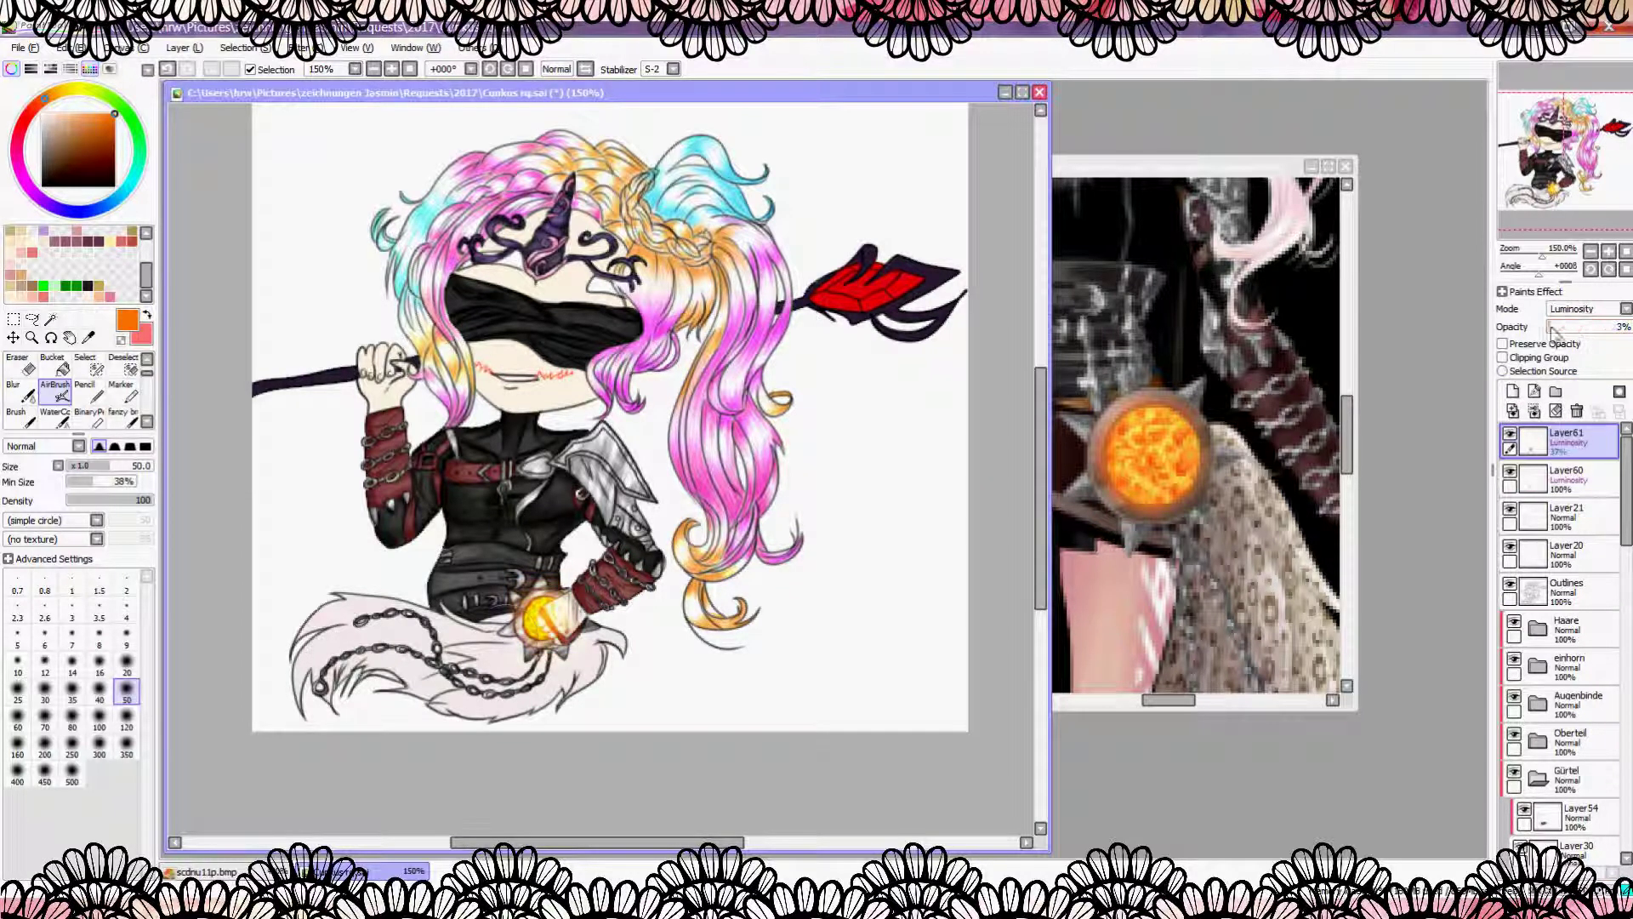
# Step: Add a new clipped layer above the fur tail's base layer in the Gürtel folder
pyautogui.scroll(-5, 1561, 638)
pyautogui.click(1573, 659)
pyautogui.scroll(2, 1561, 638)
pyautogui.click(1578, 558)
pyautogui.click(1513, 391)
pyautogui.click(1502, 357)
# Step: Airbrush small beige leopard-spot rings across the whole fur tail at size 2, following the reference image
pyautogui.scroll(-2, 1231, 340)
pyautogui.scroll(2, 1231, 340)
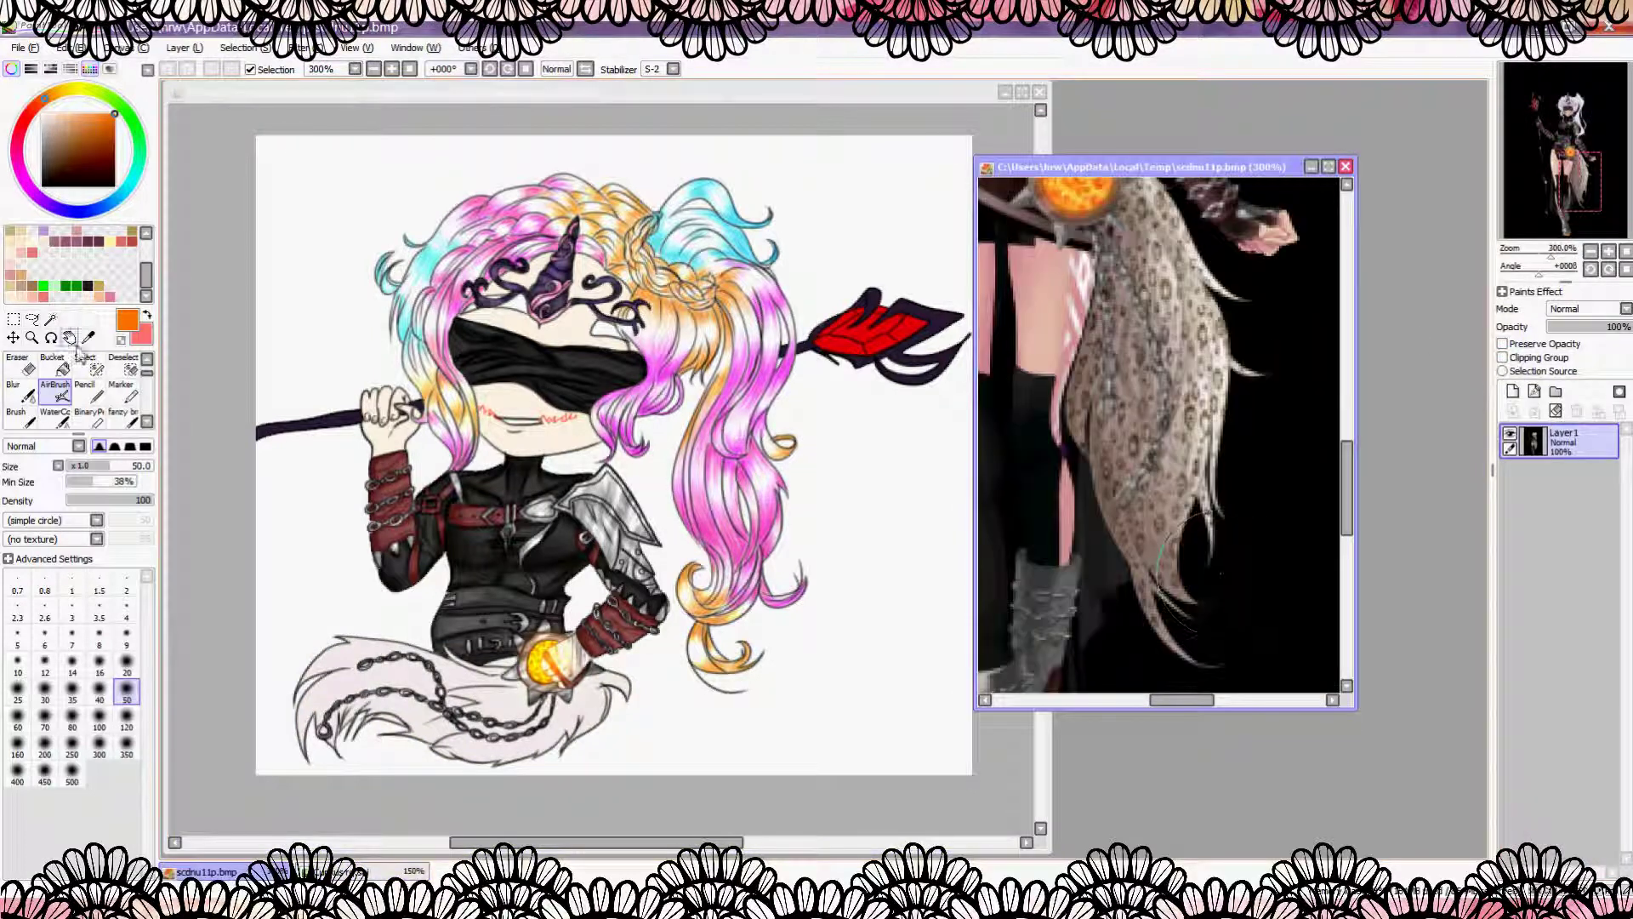
pyautogui.scroll(2, 435, 453)
pyautogui.keyDown('alt'); pyautogui.click(435, 453); pyautogui.keyUp('alt')
pyautogui.scroll(-3, 436, 453)
pyautogui.click(55, 134)
pyautogui.click(17, 417)
pyautogui.scroll(2, 596, 426)
pyautogui.press('v')
pyautogui.press('[')
pyautogui.press('[')
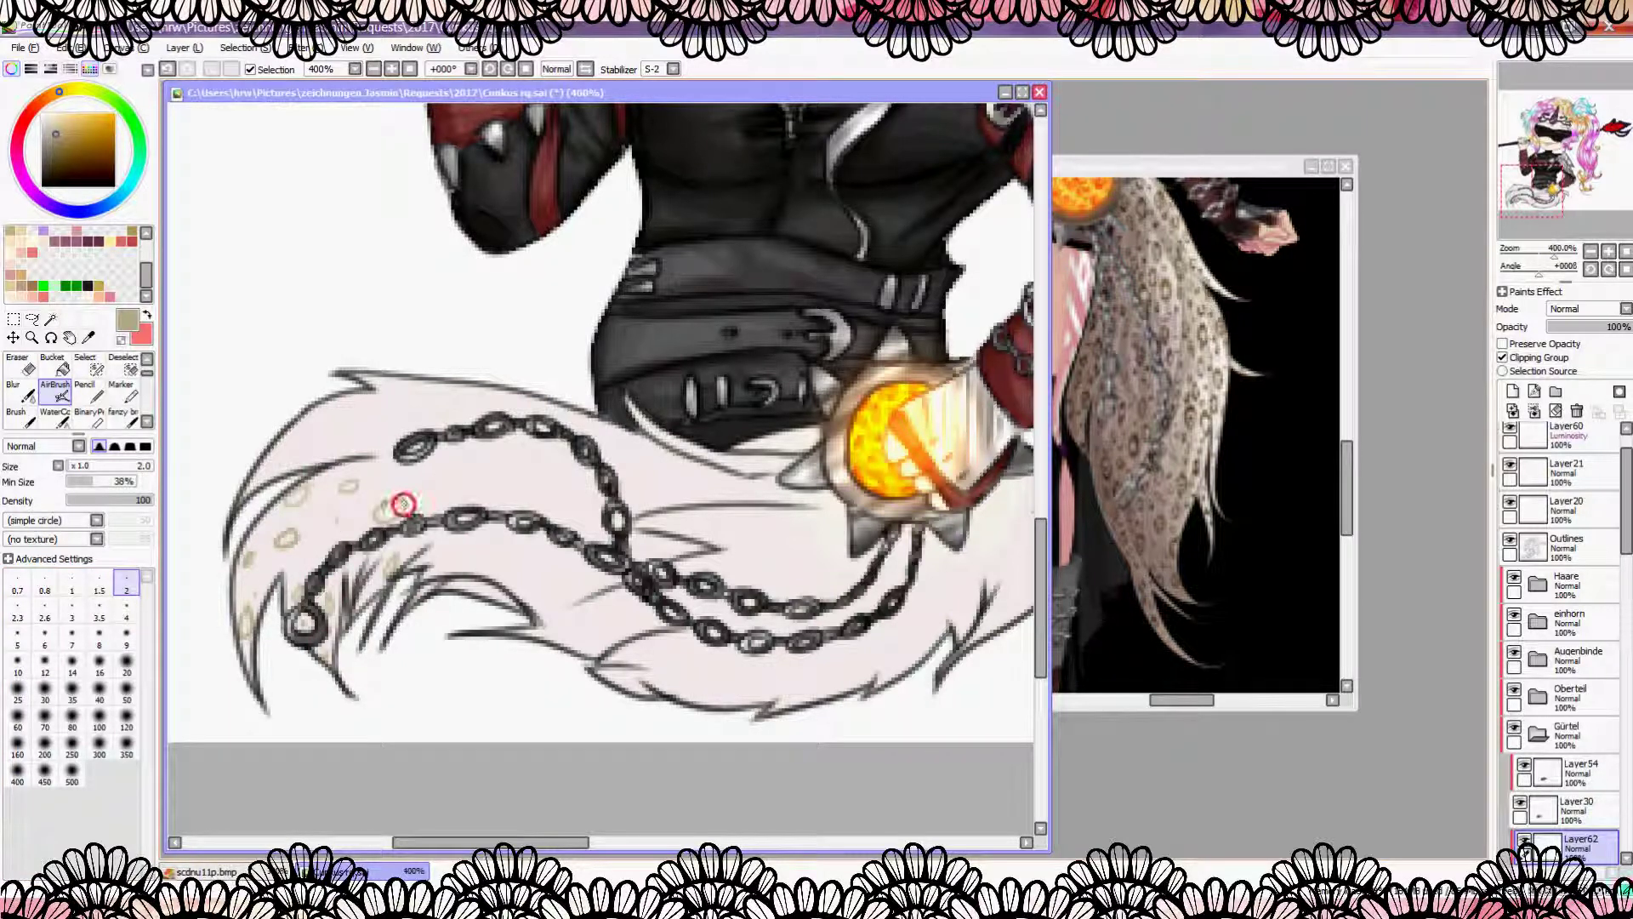
pyautogui.click(310, 436)
pyautogui.click(357, 412)
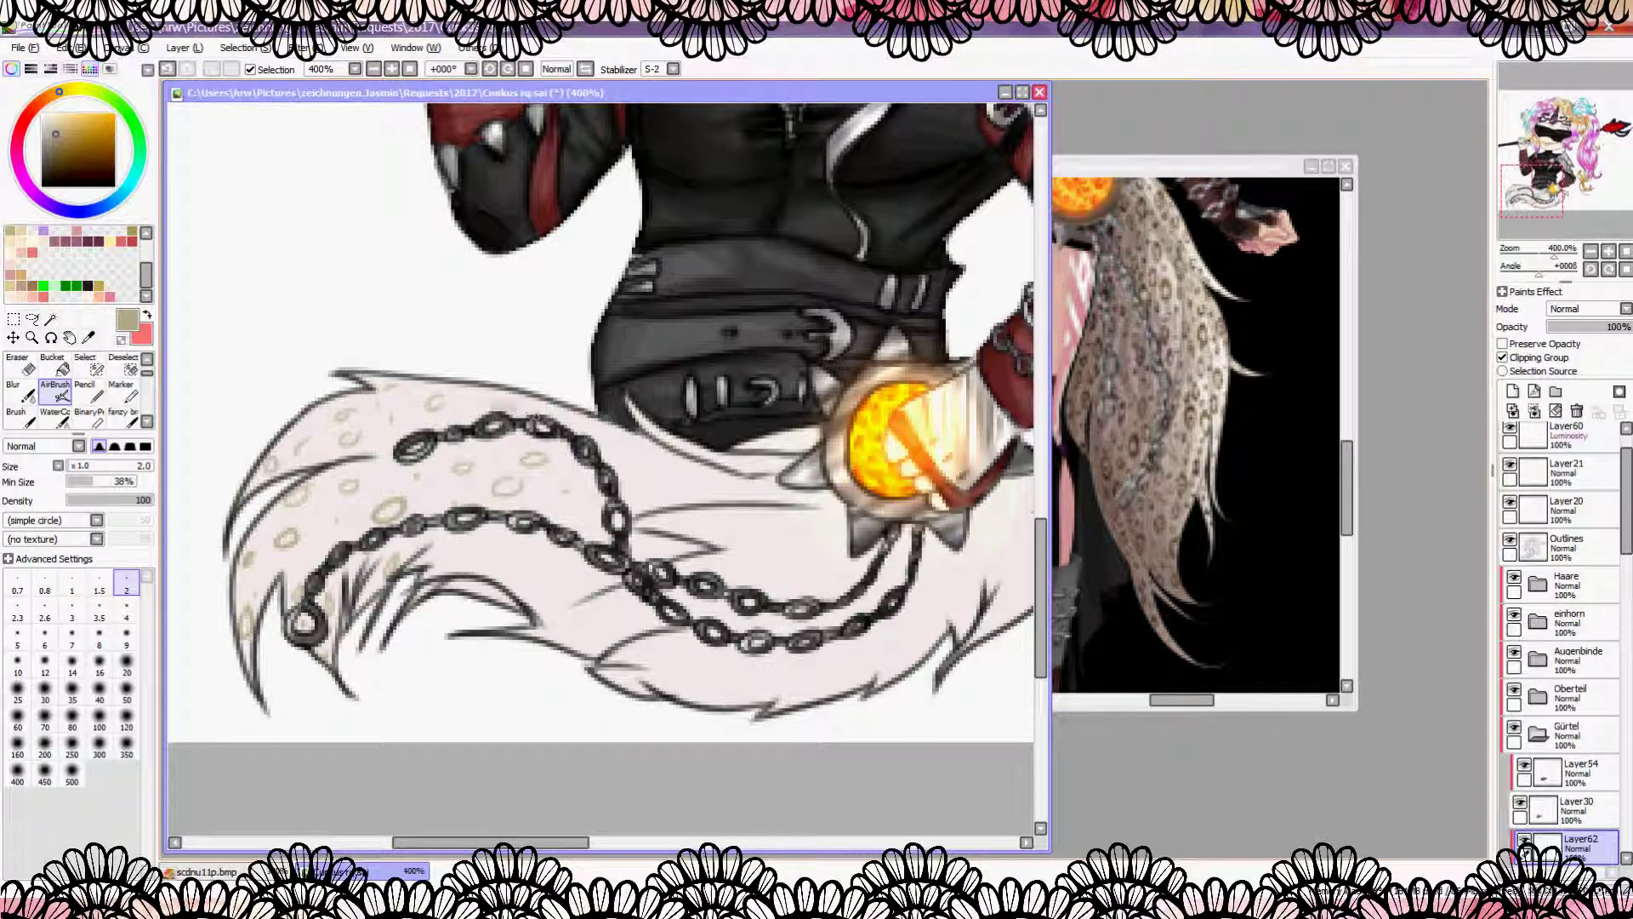
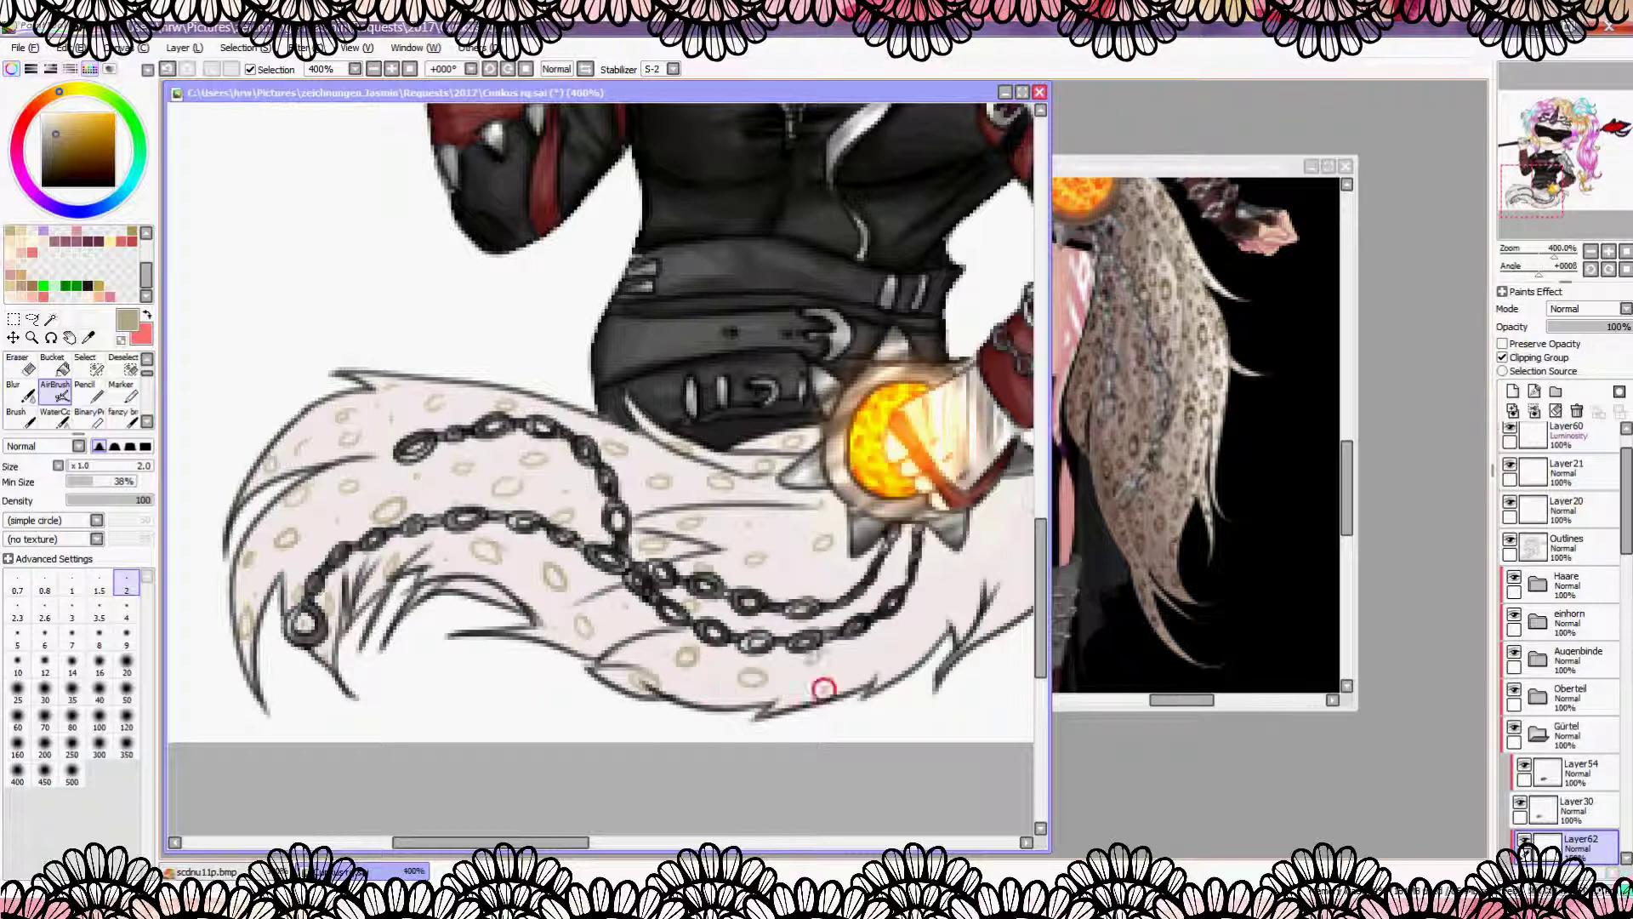
pyautogui.hscroll(3, 872, 638)
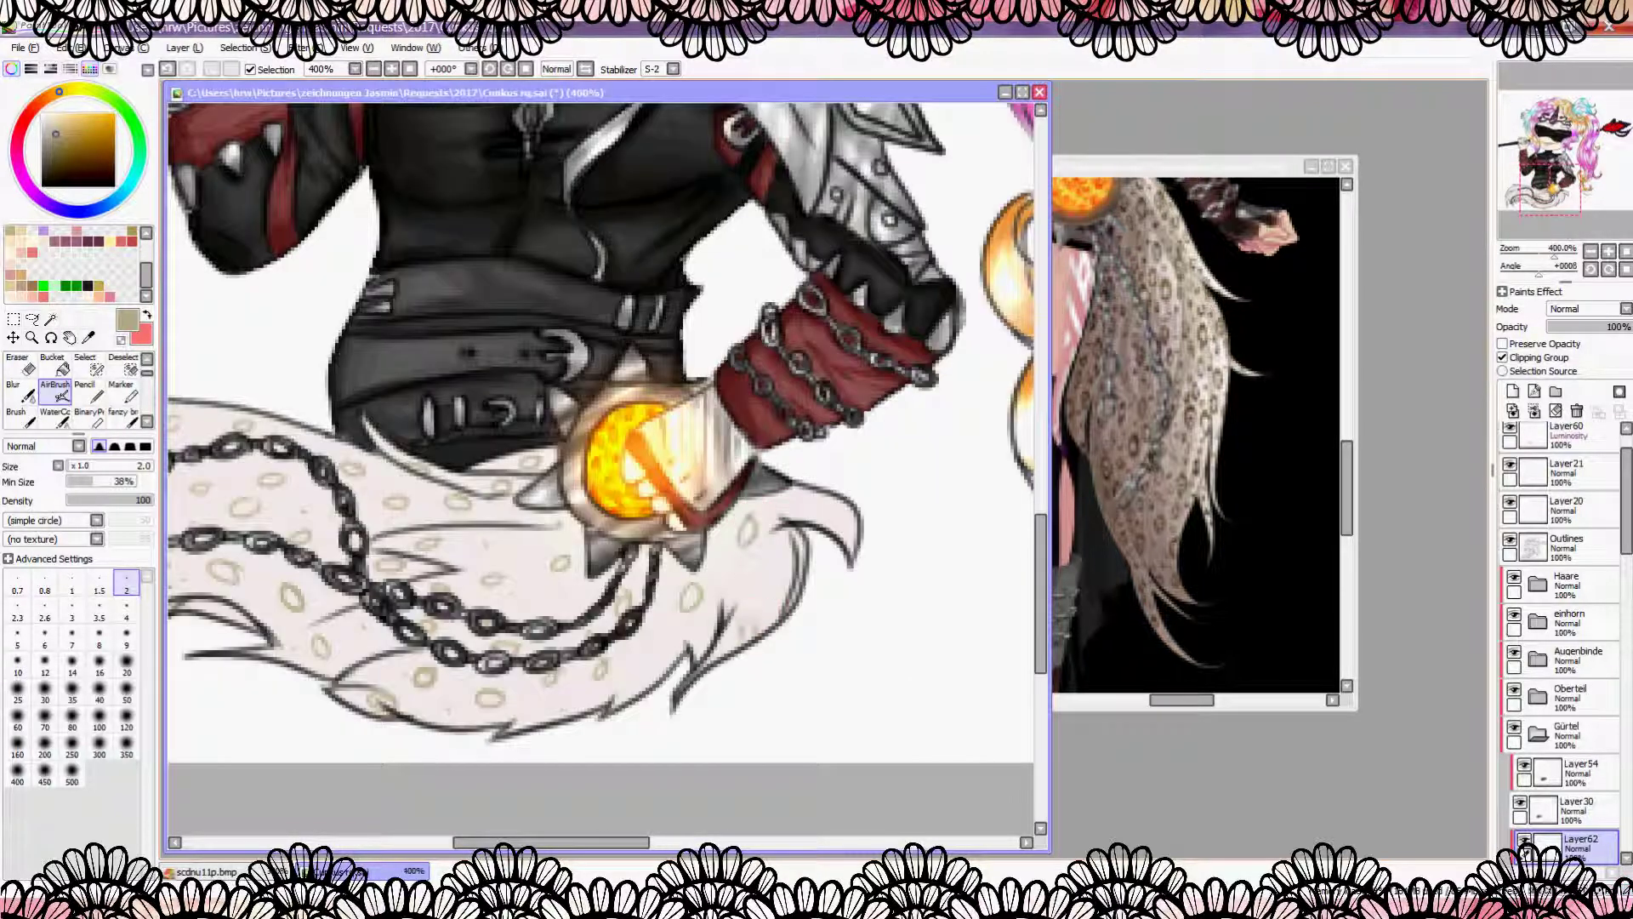
pyautogui.scroll(-1, 654, 666)
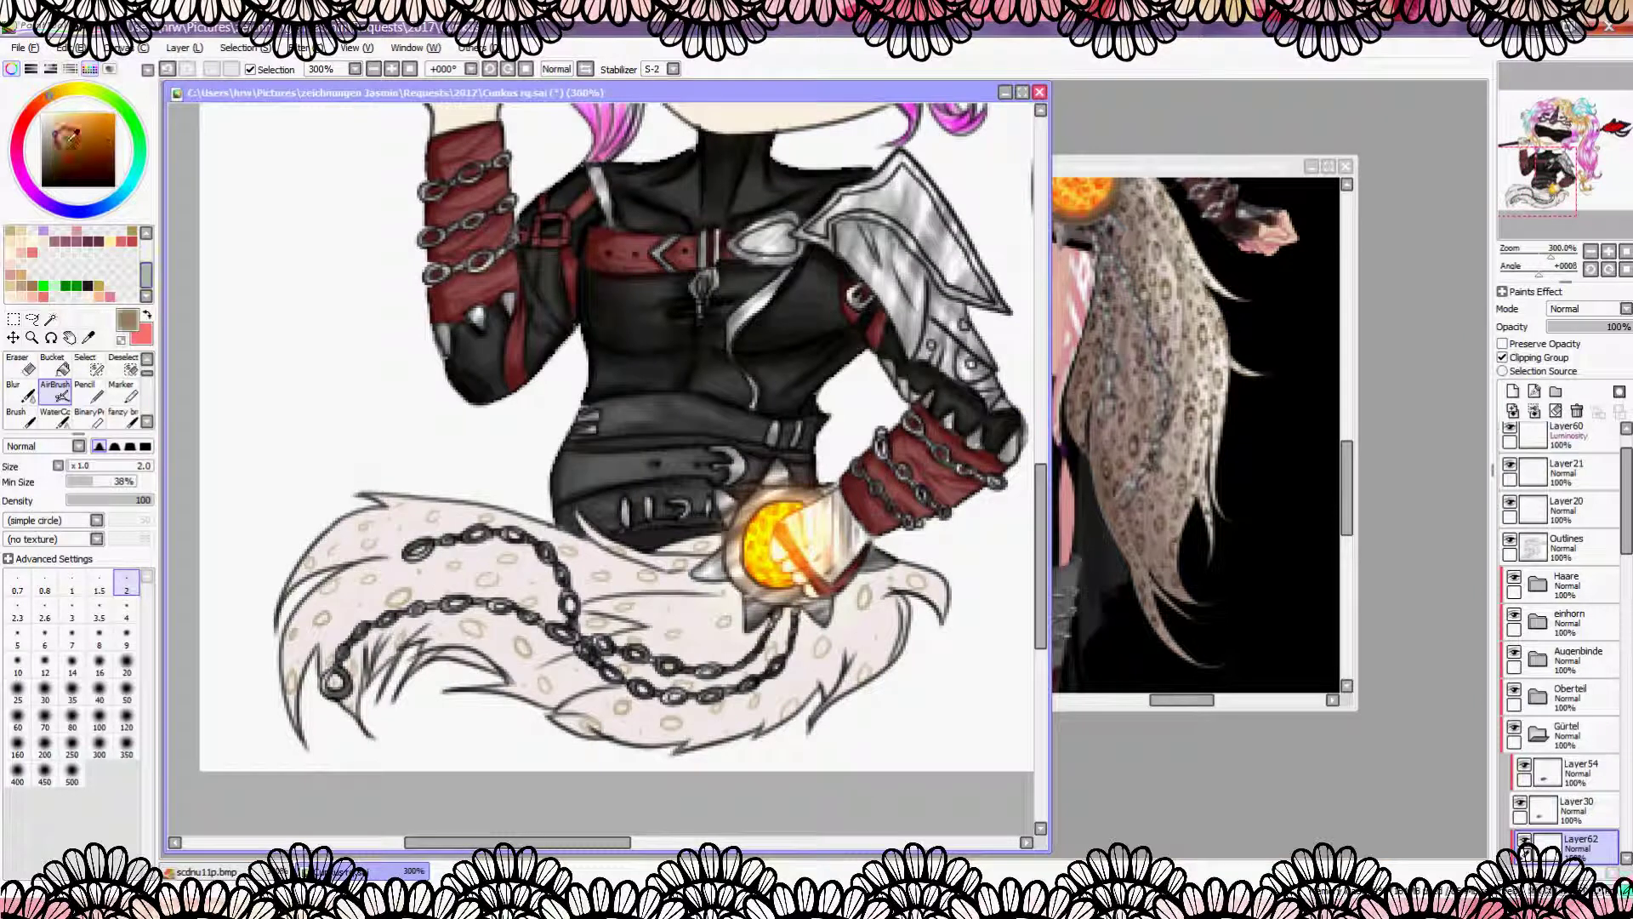
# Step: Airbrush brown leopard spots among the beige rings on the fur tail at size 4
pyautogui.click(126, 614)
pyautogui.scroll(2, 362, 620)
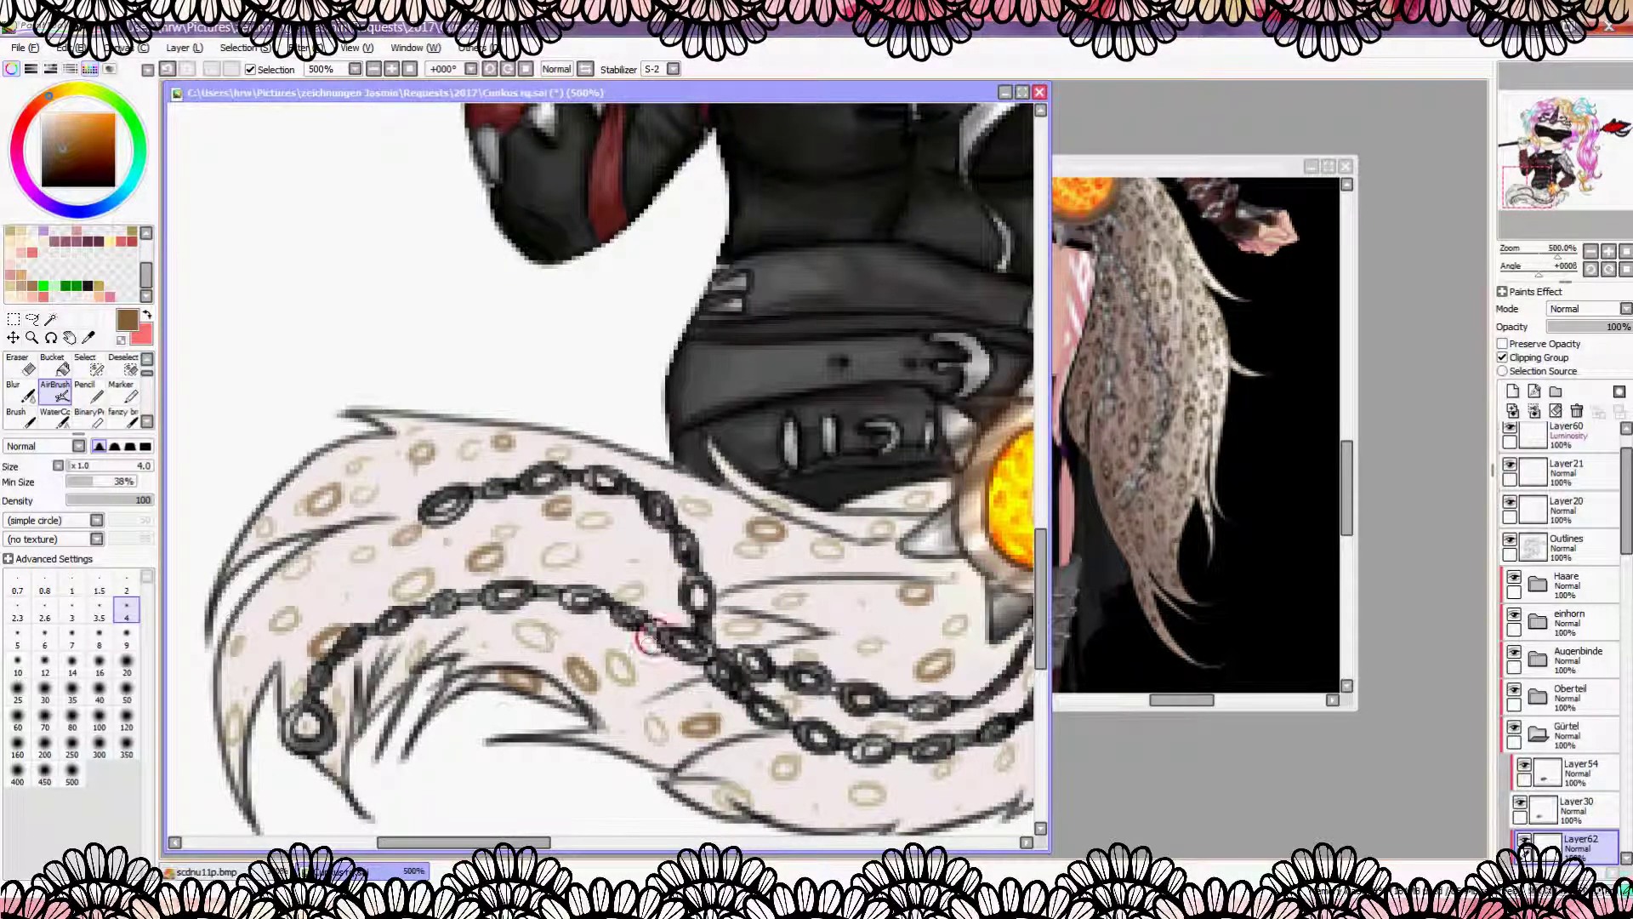
pyautogui.scroll(-2, 565, 700)
pyautogui.moveTo(672, 485); pyautogui.dragTo(599, 510)
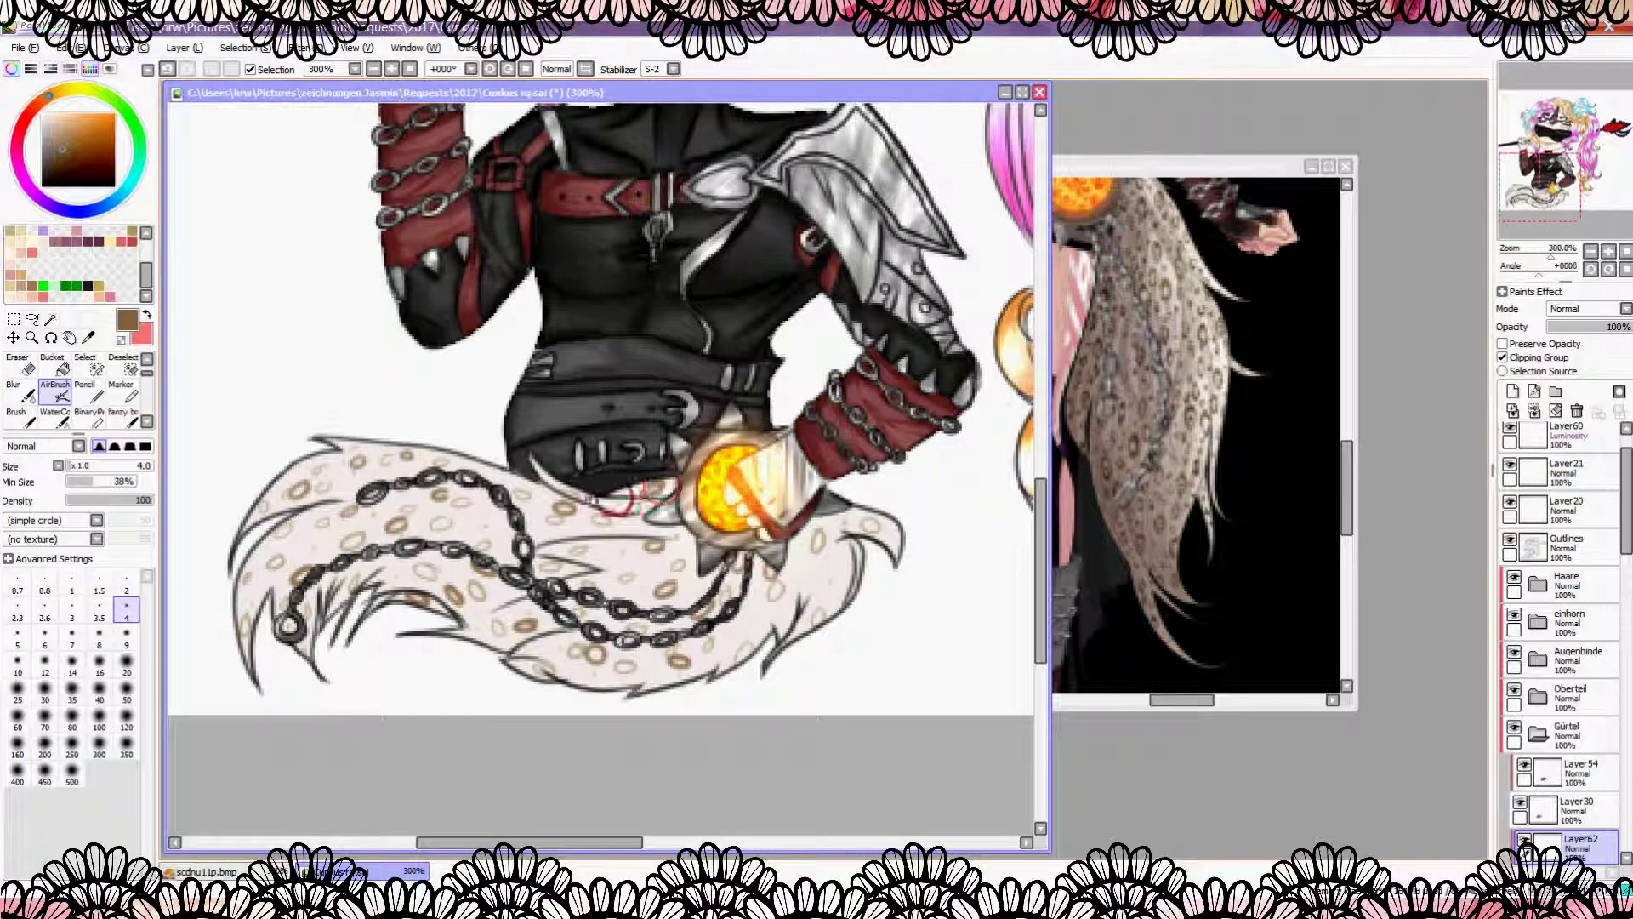
pyautogui.scroll(-2, 799, 572)
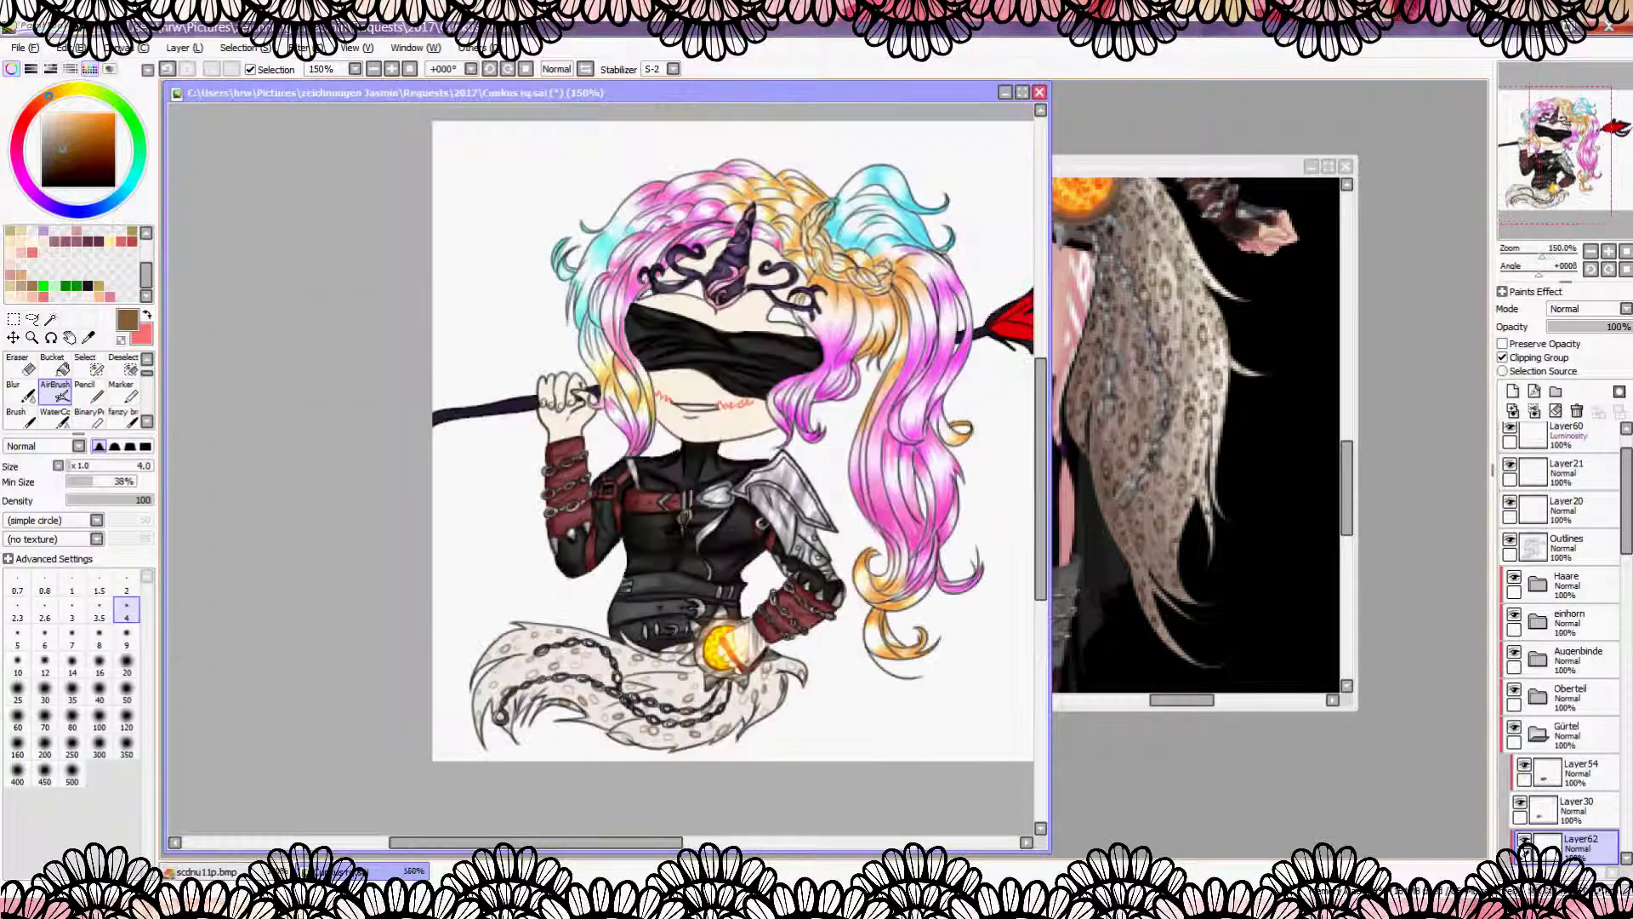
# Step: Add a clipped layer for the fur tail, airbrush grayish-beige shading at size 50 and set its mode to Multiply
pyautogui.scroll(2, 355, 543)
pyautogui.keyDown('alt'); pyautogui.click(381, 565); pyautogui.keyUp('alt')
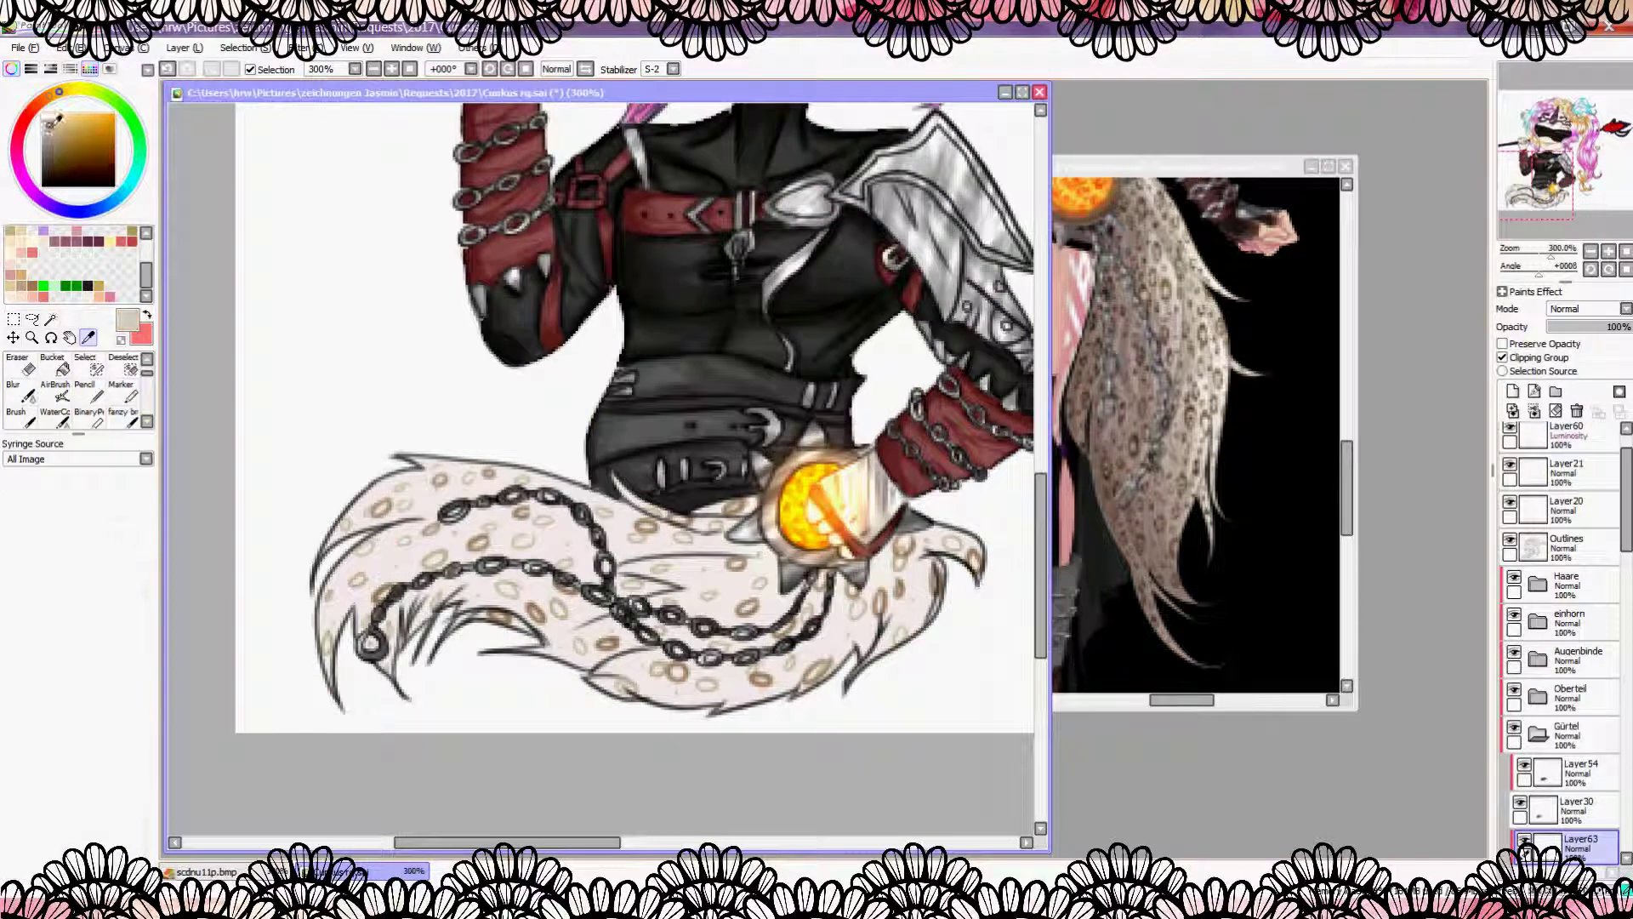
pyautogui.moveTo(381, 572); pyautogui.dragTo(366, 680)
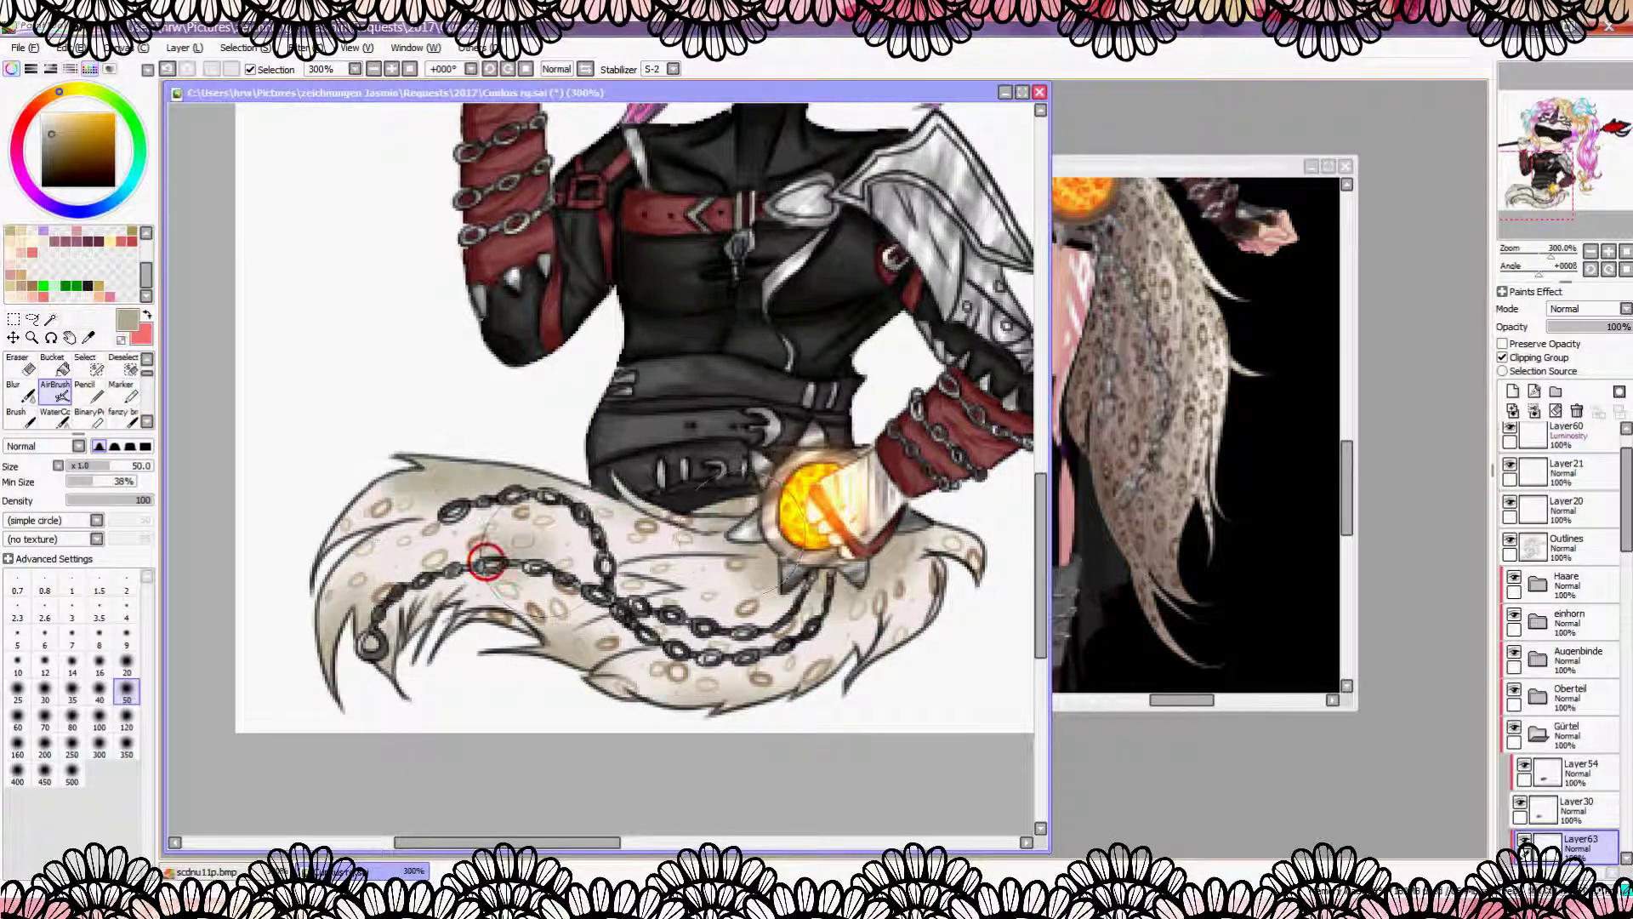
pyautogui.scroll(-2, 595, 553)
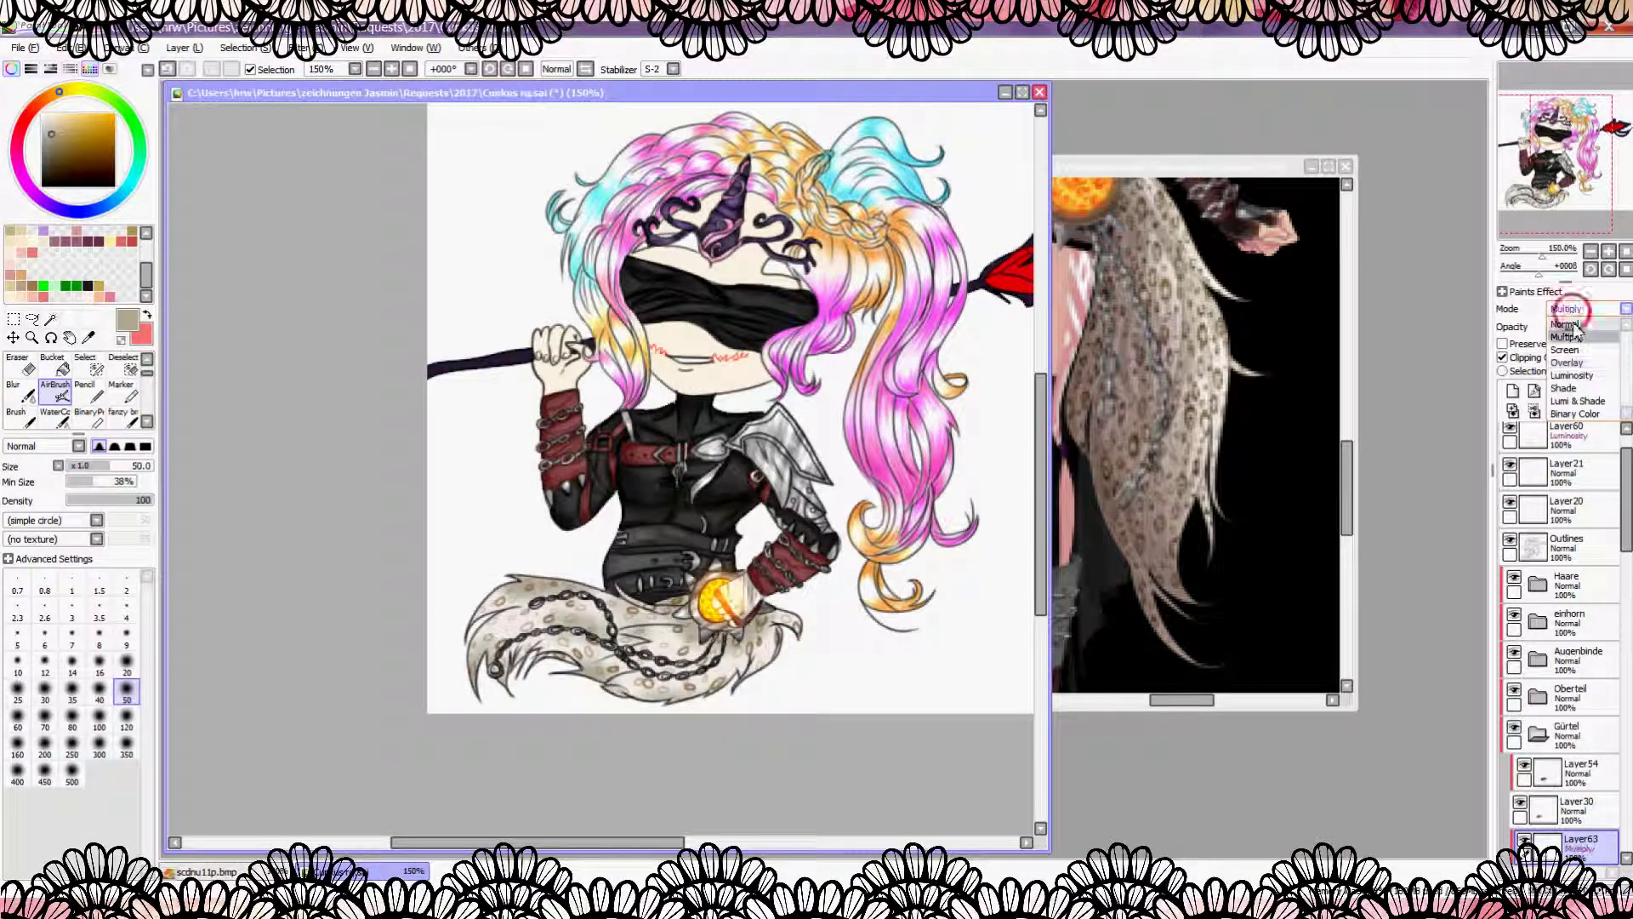
pyautogui.click(1568, 328)
# Step: Airbrush reddish-brown shading along the fur tail's edges and strands at size 20 on the Multiply layer
pyautogui.scroll(2, 550, 702)
pyautogui.click(40, 102)
pyautogui.click(59, 143)
pyautogui.click(127, 636)
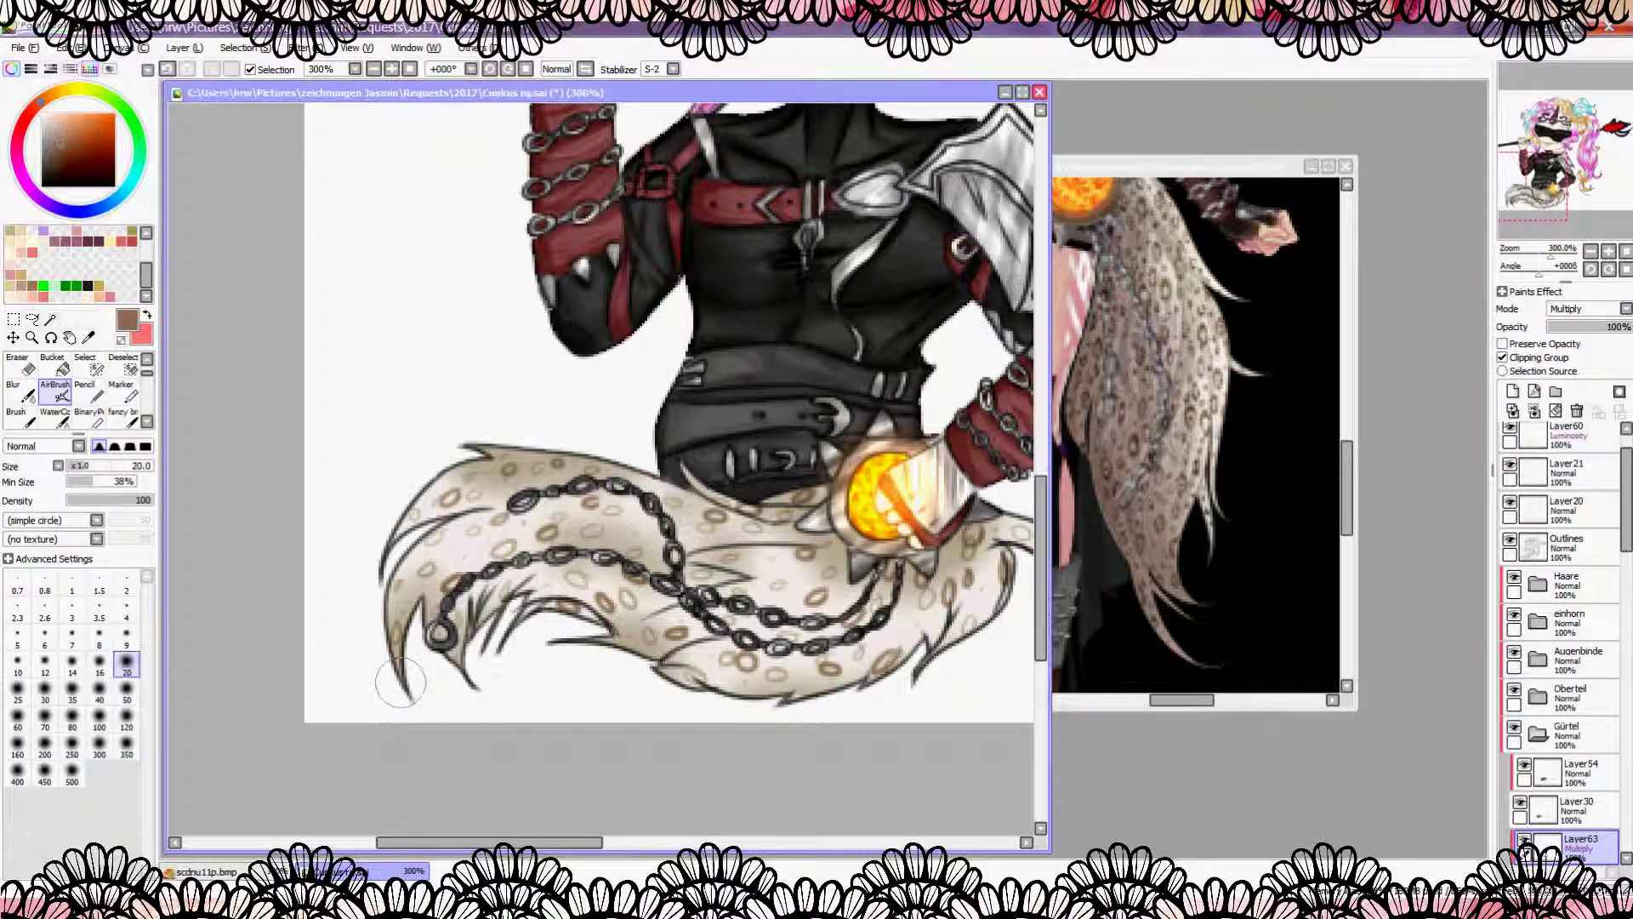
pyautogui.moveTo(387, 570); pyautogui.dragTo(455, 693)
pyautogui.moveTo(459, 596)
pyautogui.mouseDown()
pyautogui.moveTo(503, 546)
pyautogui.moveTo(596, 608)
pyautogui.mouseUp()
pyautogui.click(127, 663)
pyautogui.moveTo(374, 562)
pyautogui.mouseDown()
pyautogui.moveTo(539, 467)
pyautogui.moveTo(526, 520)
pyautogui.moveTo(778, 535)
pyautogui.moveTo(855, 550)
pyautogui.moveTo(881, 588)
pyautogui.moveTo(611, 612)
pyautogui.moveTo(648, 647)
pyautogui.moveTo(936, 584)
pyautogui.moveTo(933, 617)
pyautogui.moveTo(1008, 595)
pyautogui.mouseUp()
pyautogui.scroll(-3, 1009, 596)
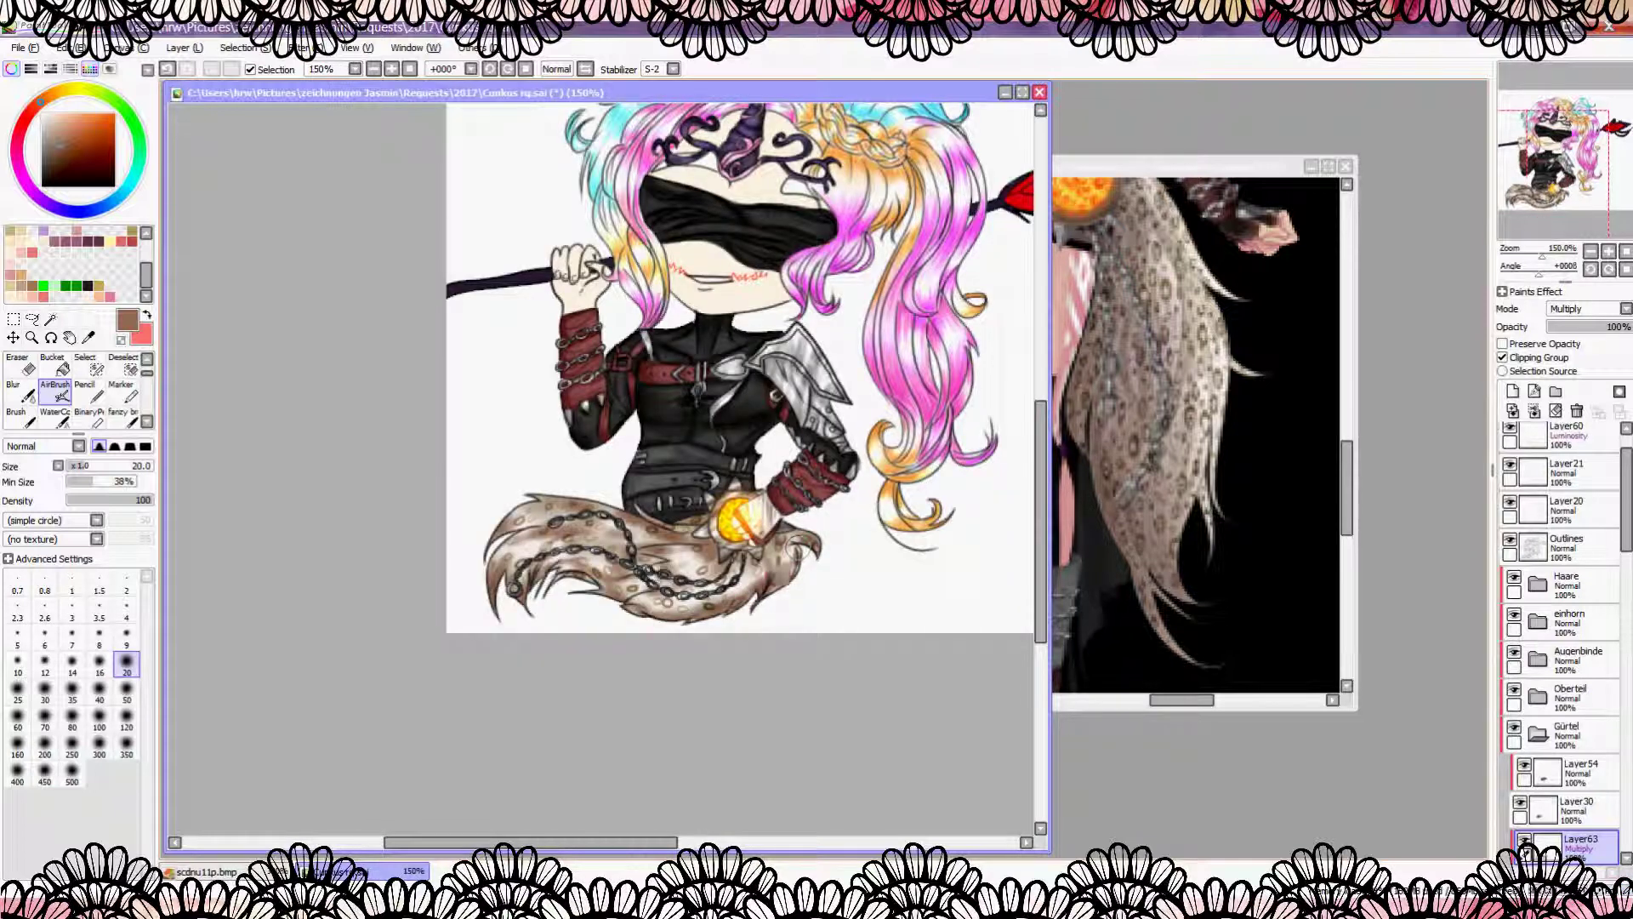
pyautogui.scroll(-1, 766, 570)
pyautogui.scroll(2, 765, 570)
# Step: Add a clipped Luminosity layer for the fur tail, airbrush light brown highlights and set its opacity to 35%
pyautogui.scroll(4, 706, 655)
pyautogui.click(1512, 392)
pyautogui.click(1587, 309)
pyautogui.click(1573, 374)
pyautogui.click(63, 128)
pyautogui.moveTo(510, 536)
pyautogui.mouseDown()
pyautogui.moveTo(842, 519)
pyautogui.moveTo(629, 587)
pyautogui.moveTo(587, 425)
pyautogui.mouseUp()
pyautogui.scroll(-1, 571, 440)
pyautogui.moveTo(1621, 326); pyautogui.dragTo(1573, 327)
# Step: Soften the fur tail's highlights with the Blur tool at size 9
pyautogui.click(18, 393)
pyautogui.moveTo(615, 508); pyautogui.dragTo(655, 504)
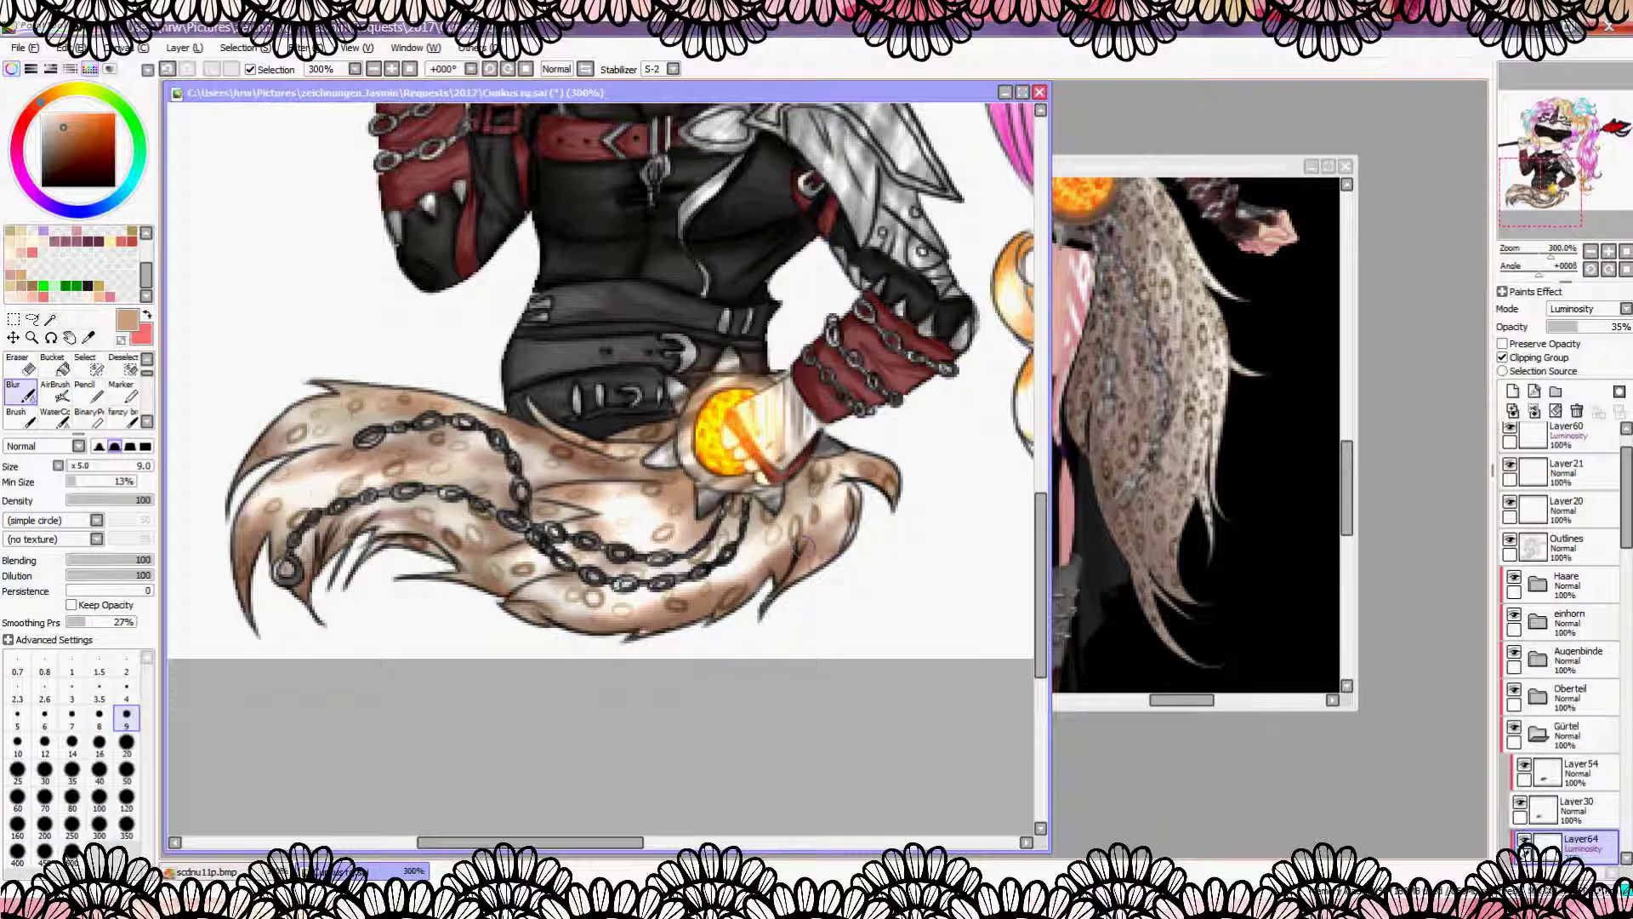
pyautogui.scroll(-3, 706, 523)
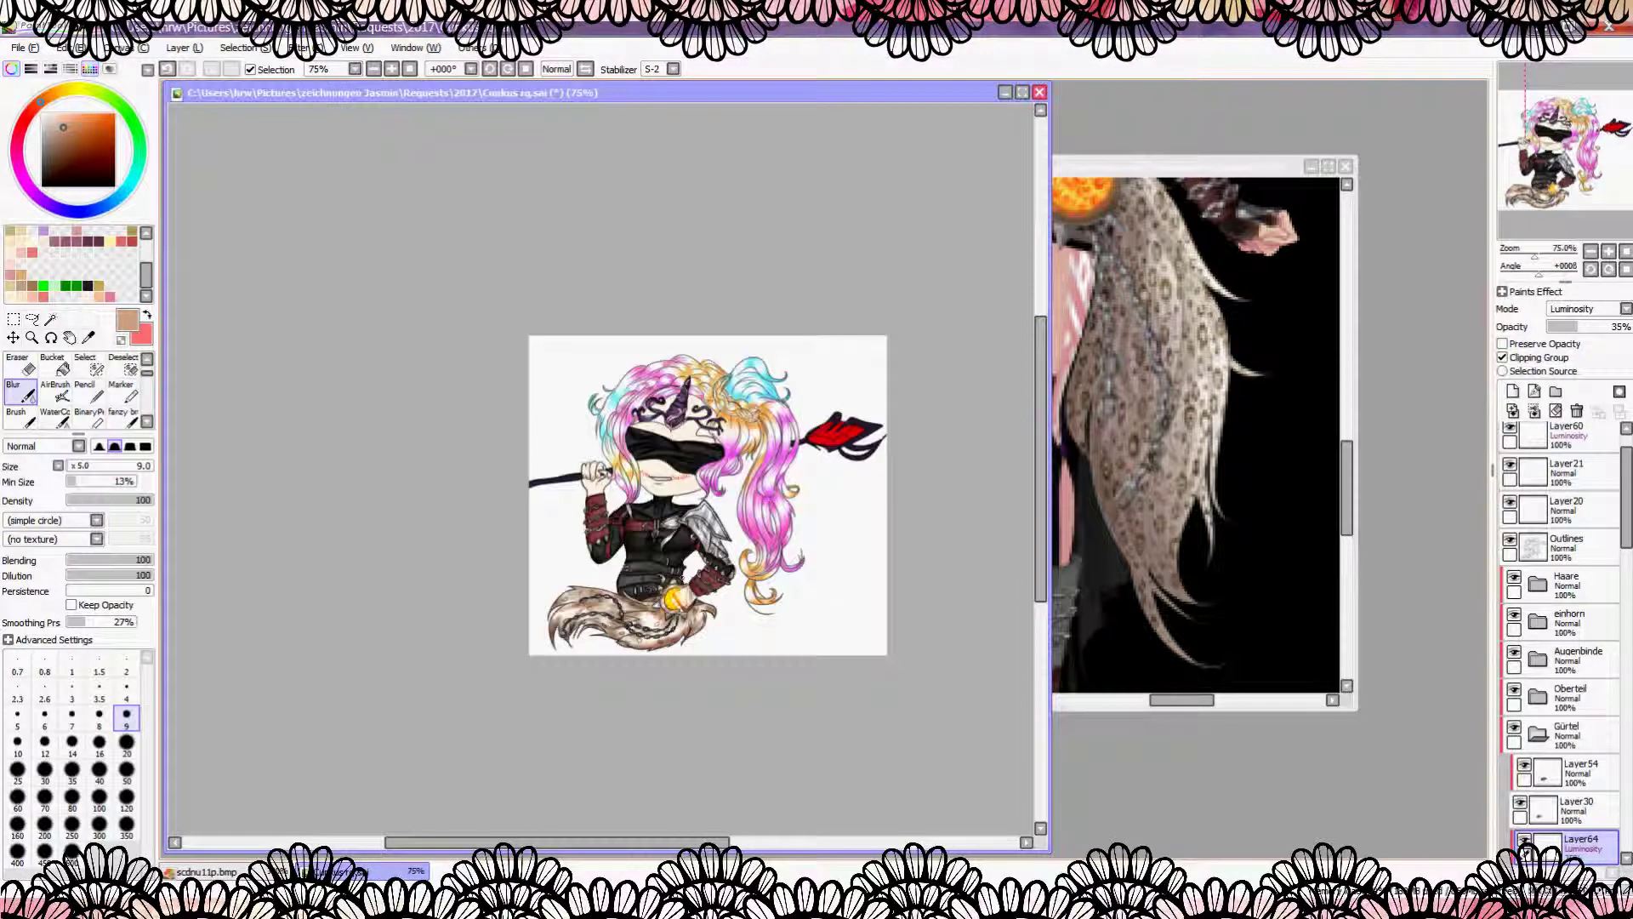
pyautogui.scroll(1, 706, 477)
pyautogui.scroll(-2, 1565, 596)
# Step: Add a clipped layer in the stab folder and airbrush muted purple on the staff's shaft at size 20
pyautogui.click(1572, 697)
pyautogui.click(1513, 391)
pyautogui.scroll(-2, 1200, 434)
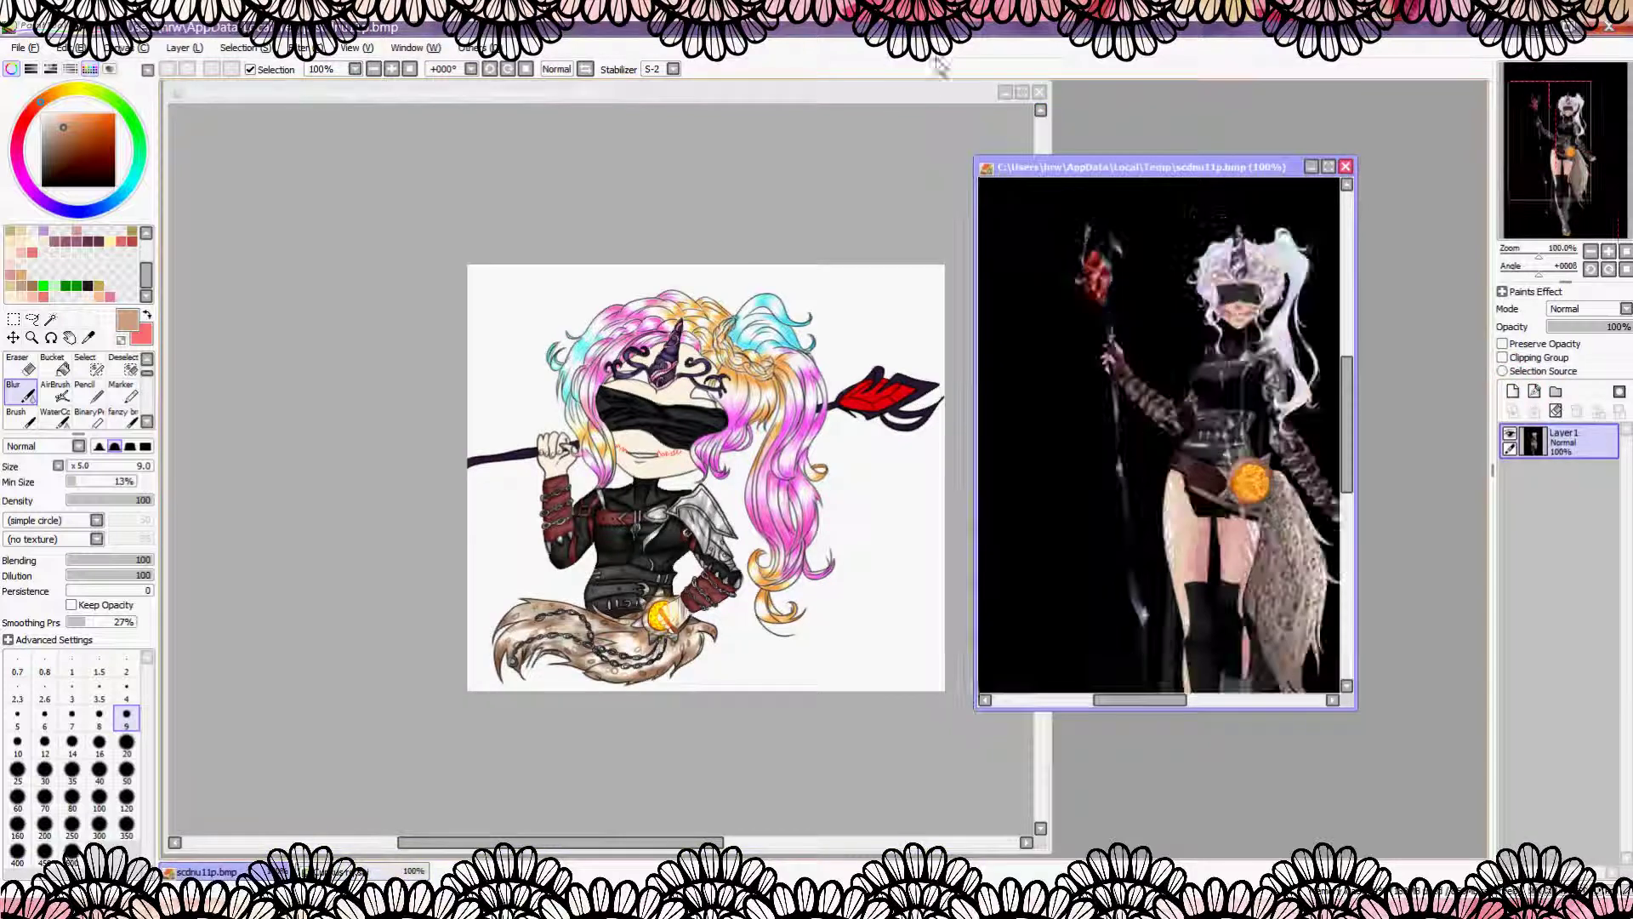
pyautogui.scroll(2, 507, 437)
pyautogui.keyDown('alt'); pyautogui.click(403, 486); pyautogui.keyUp('alt')
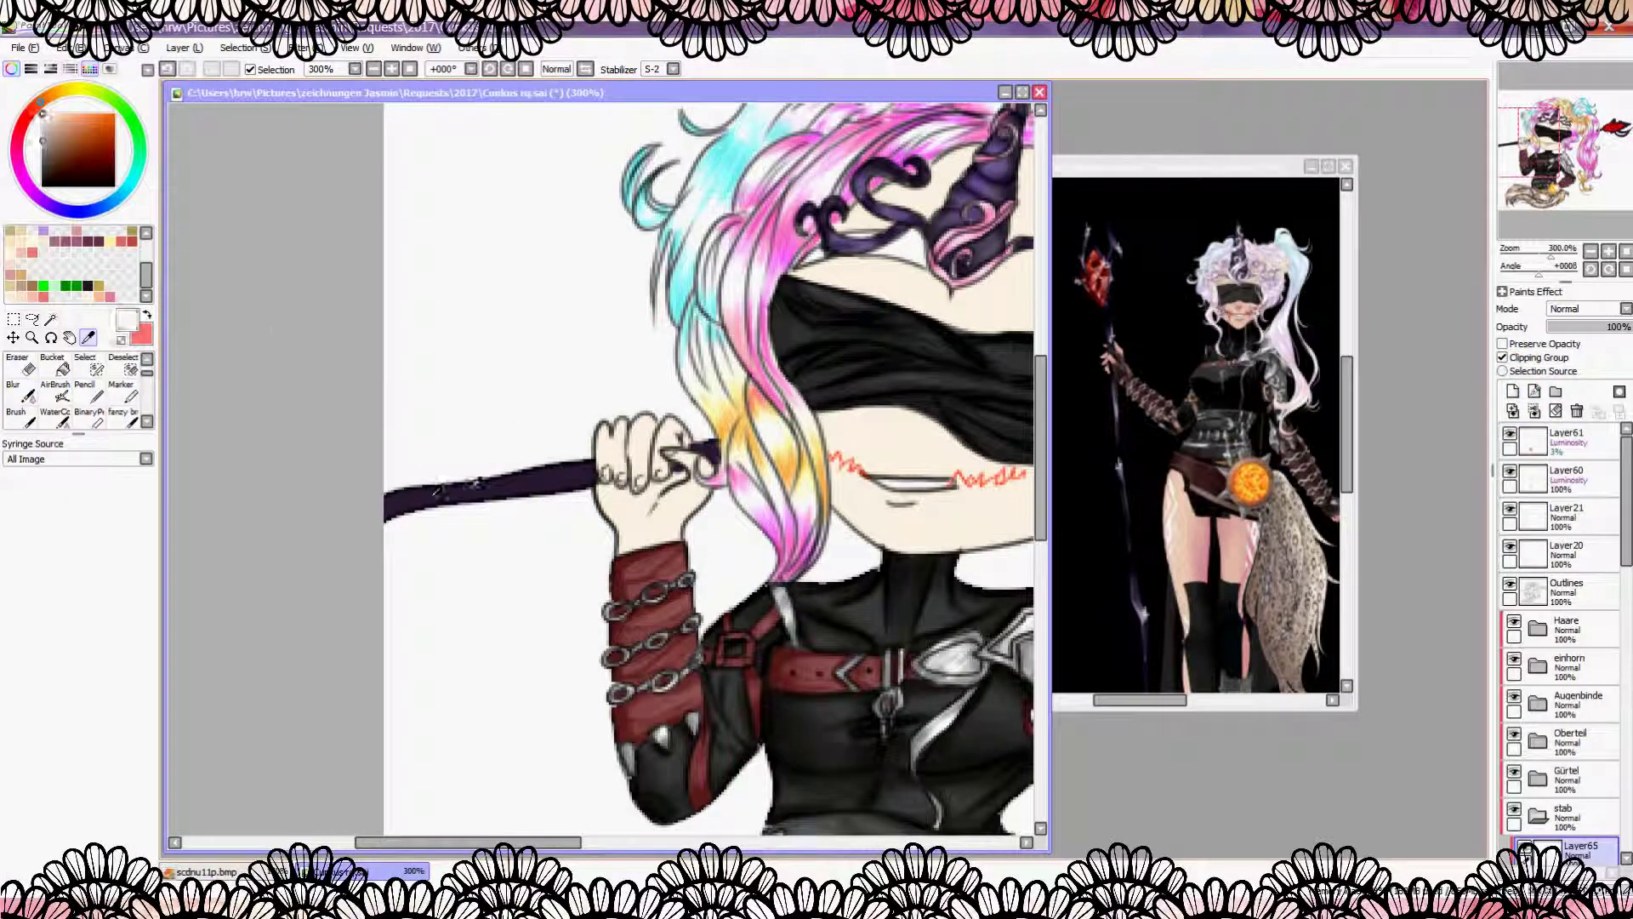
pyautogui.keyDown('alt'); pyautogui.click(474, 482); pyautogui.keyUp('alt')
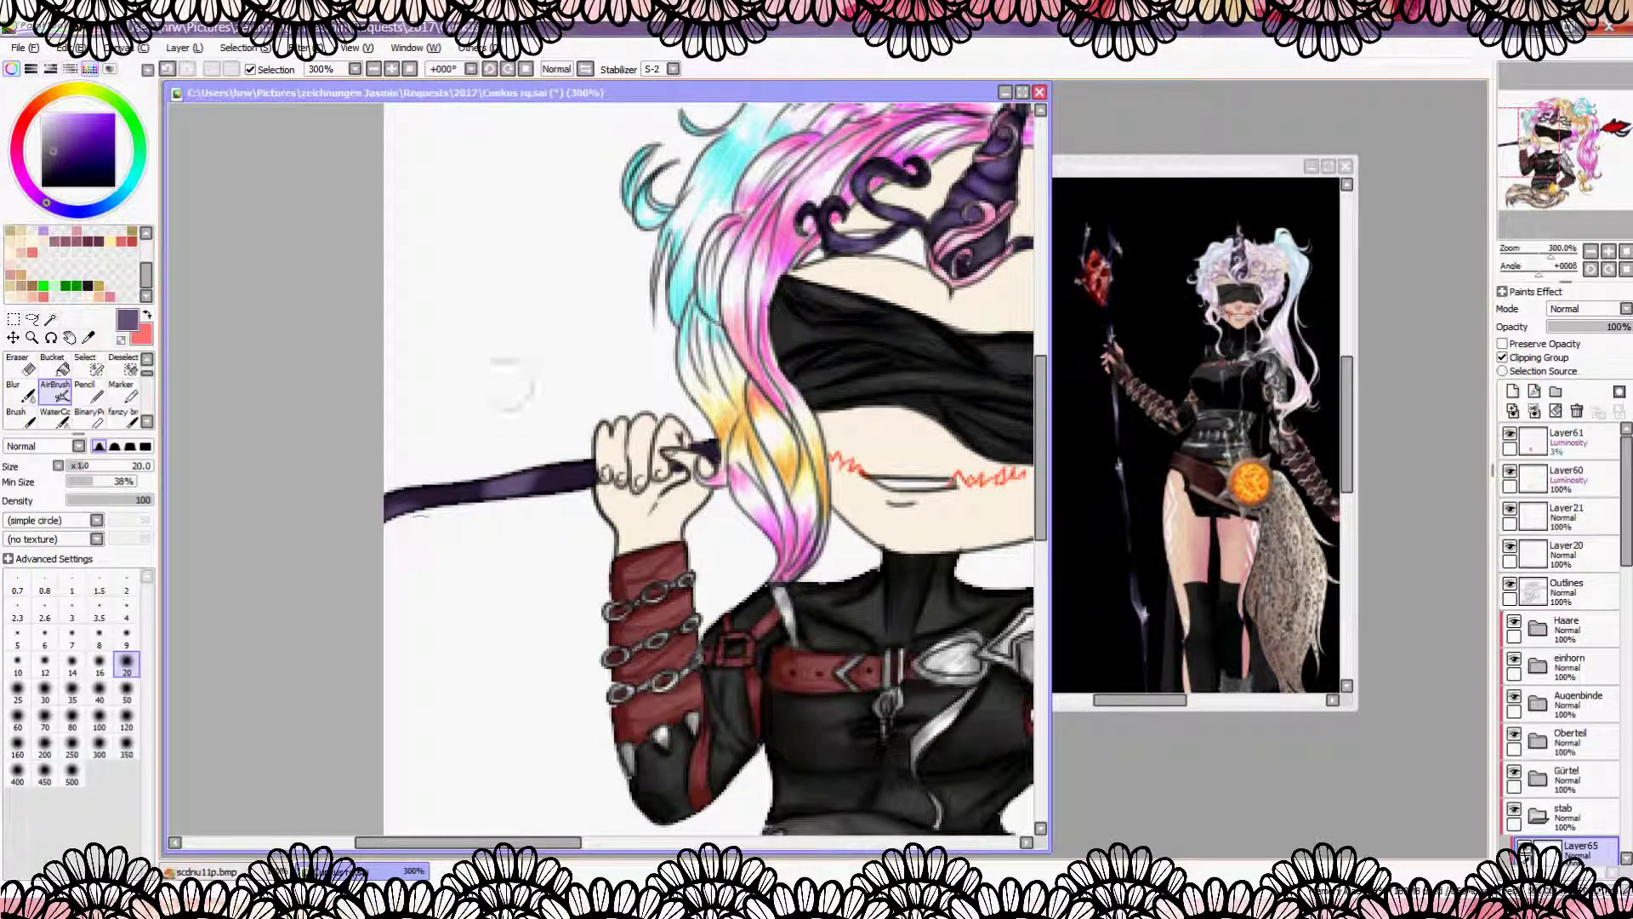
pyautogui.keyDown('alt'); pyautogui.click(464, 481); pyautogui.keyUp('alt')
# Step: Airbrush light lavender reflections on the staff's shaft at size 4
pyautogui.press('[')
pyautogui.press('[')
pyautogui.press('[')
pyautogui.press('[')
pyautogui.press('[')
pyautogui.press('[')
pyautogui.press('[')
pyautogui.press('[')
pyautogui.press('[')
pyautogui.press('[')
pyautogui.moveTo(379, 504); pyautogui.dragTo(390, 521)
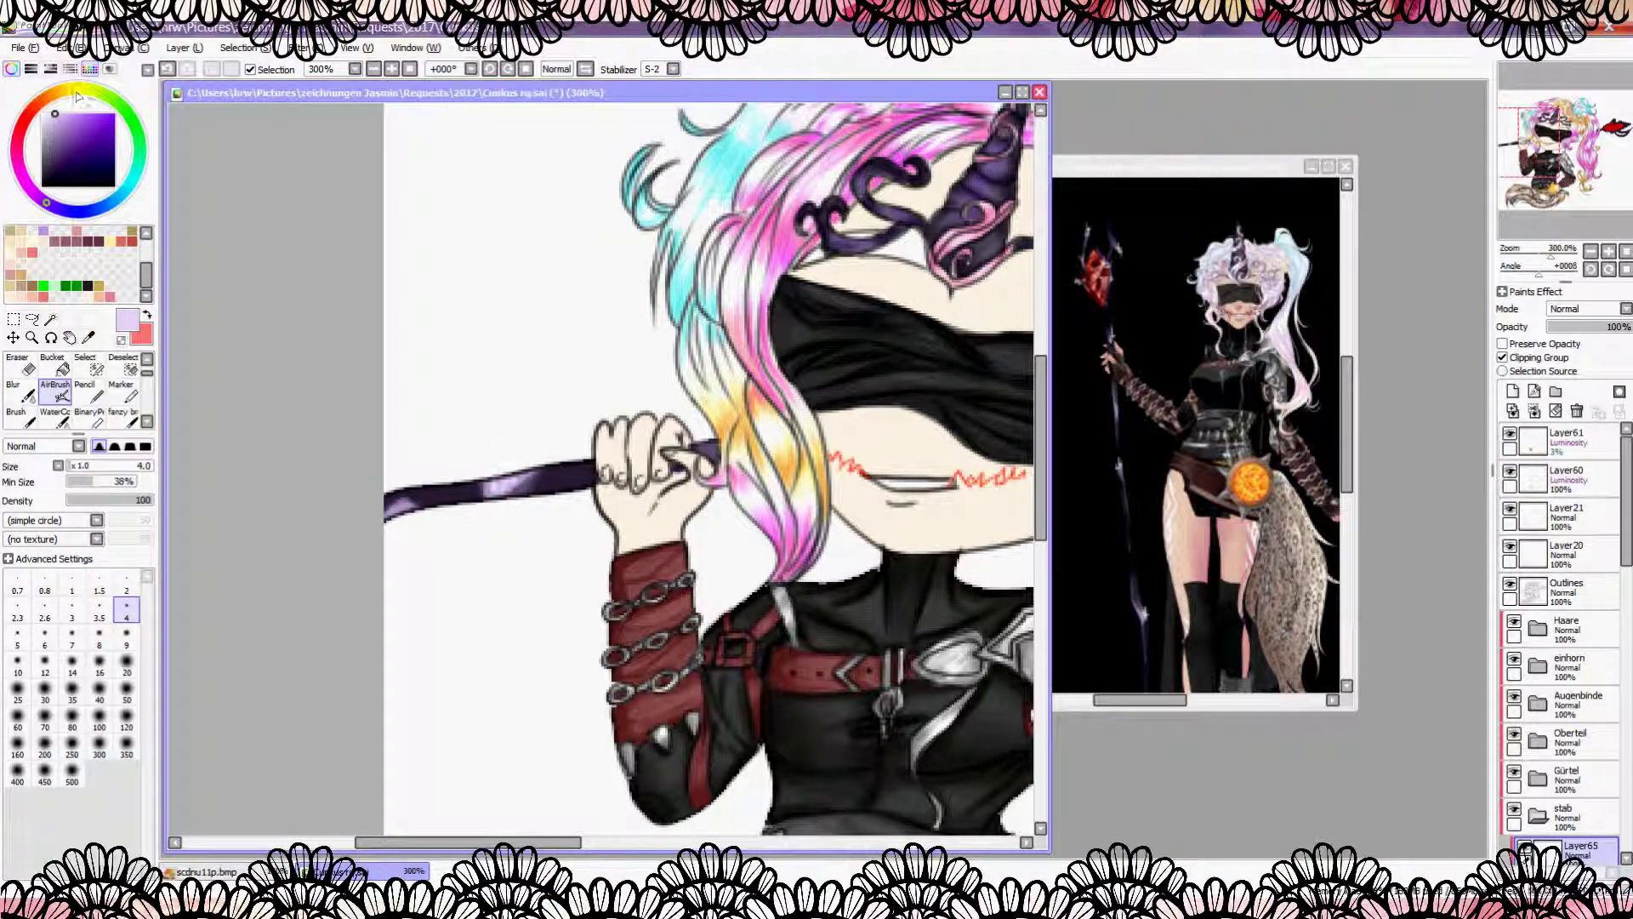
# Step: Airbrush light lavender reflections on the dark prongs around the staff's red gem at size 4
pyautogui.scroll(-4, 608, 468)
pyautogui.scroll(4, 608, 468)
pyautogui.scroll(-4, 609, 468)
pyautogui.scroll(4, 872, 468)
pyautogui.scroll(-3, 872, 468)
pyautogui.scroll(4, 872, 468)
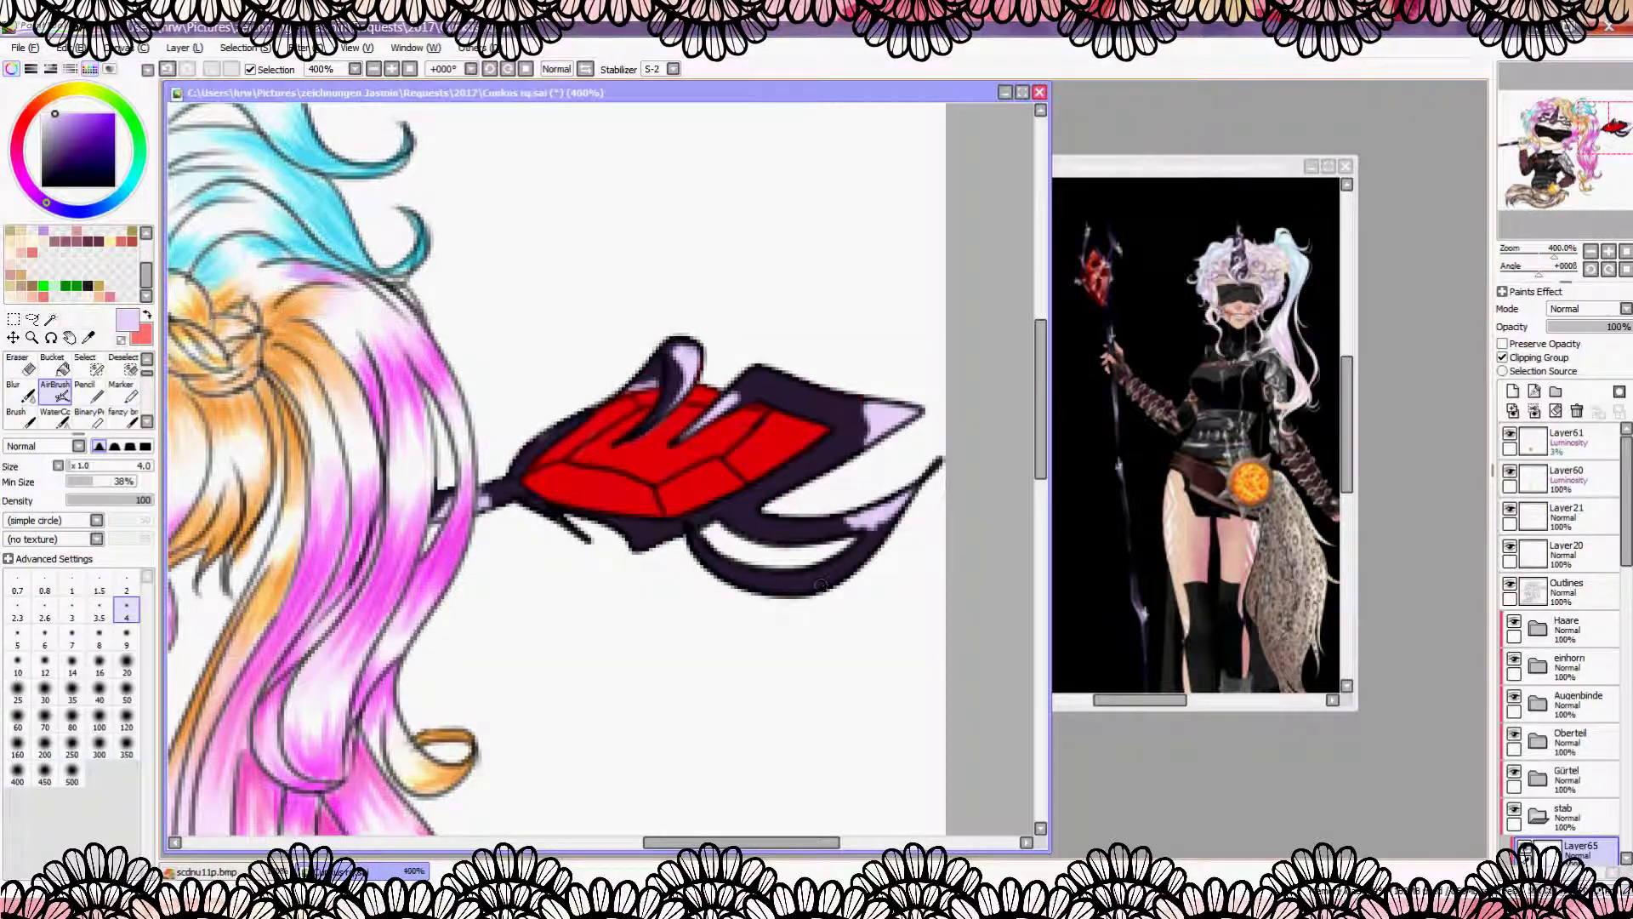
pyautogui.moveTo(745, 576); pyautogui.dragTo(629, 534)
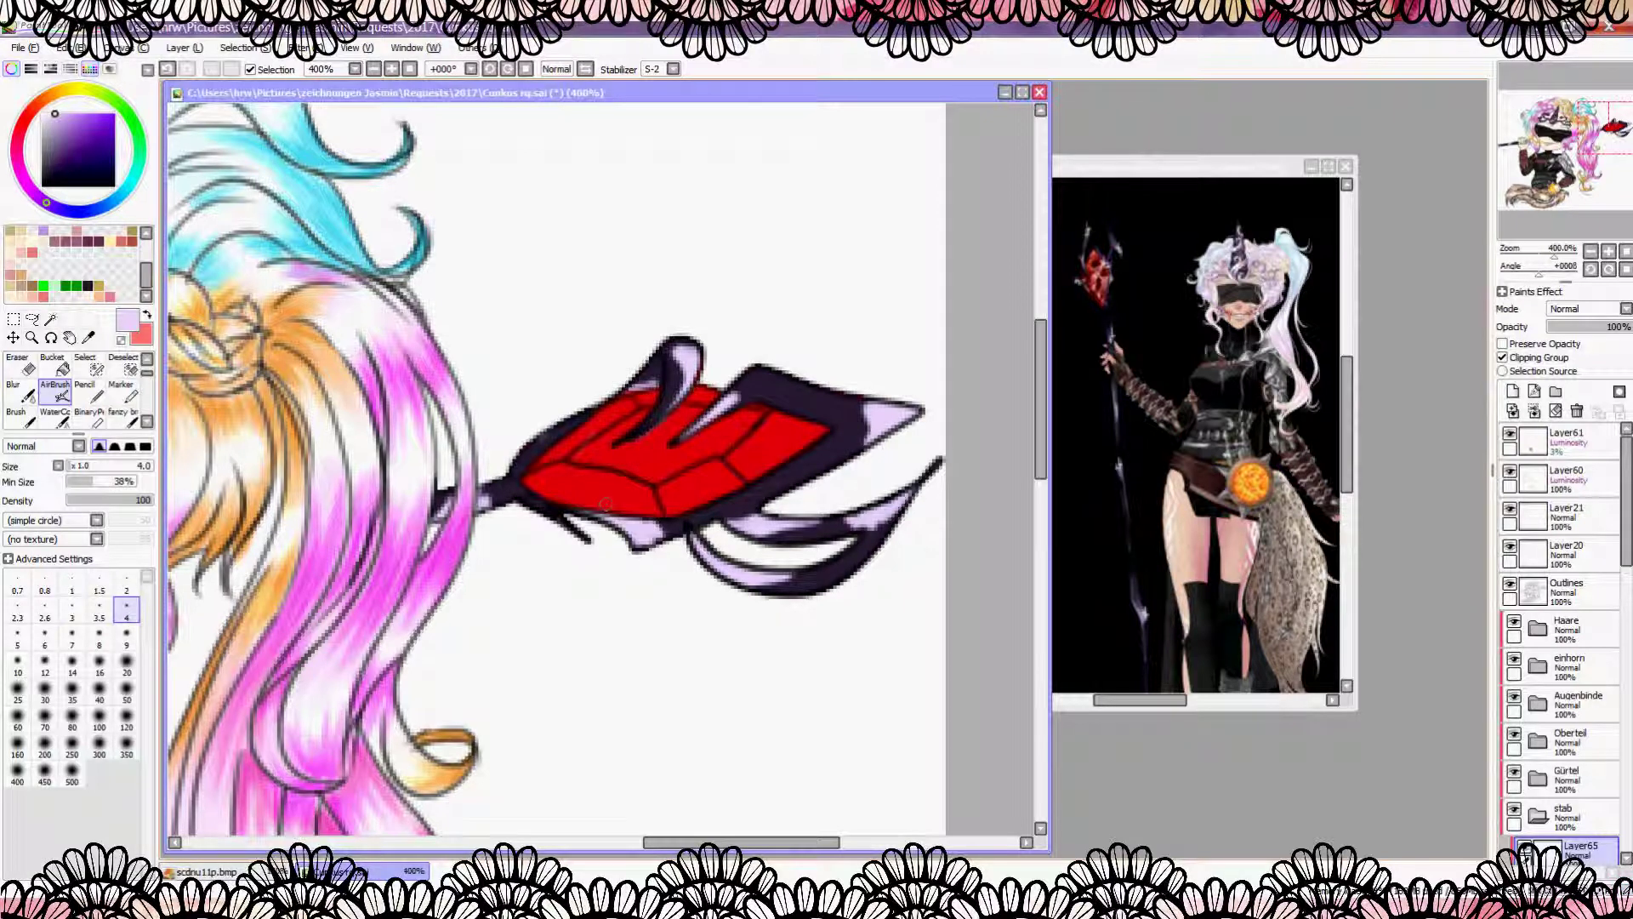
pyautogui.scroll(-5, 606, 505)
# Step: Blend the lavender reflections on the staff with the Blur tool at size 9
pyautogui.keyDown('alt'); pyautogui.click(833, 388); pyautogui.keyUp('alt')
pyautogui.scroll(4, 833, 388)
pyautogui.press('b')
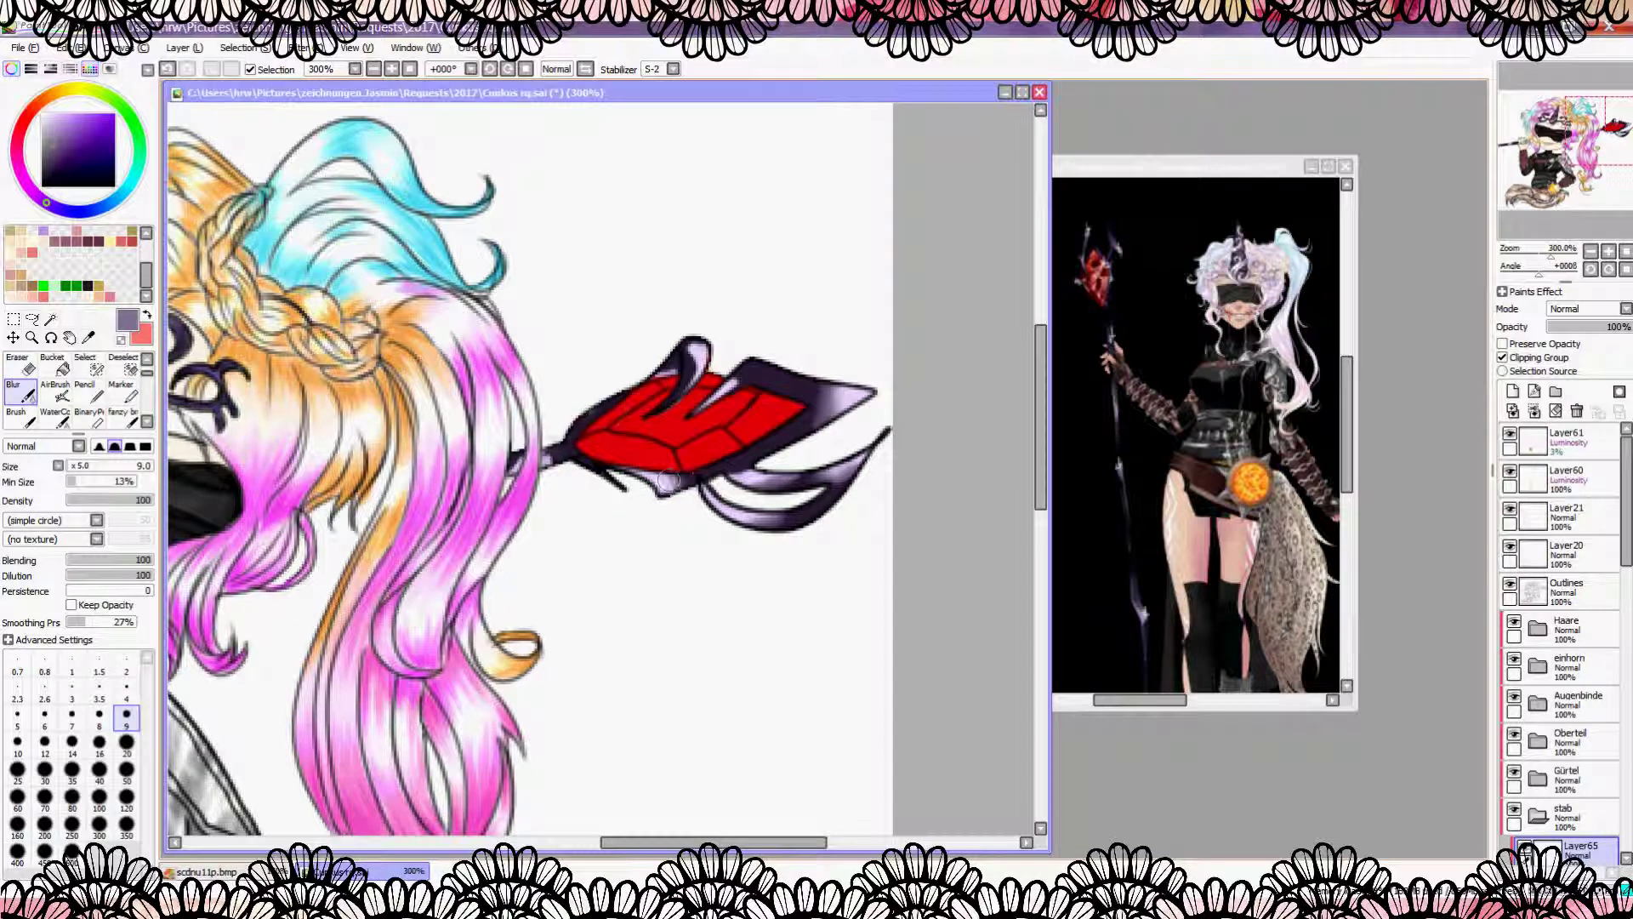
pyautogui.scroll(-3, 668, 368)
pyautogui.scroll(2, 390, 534)
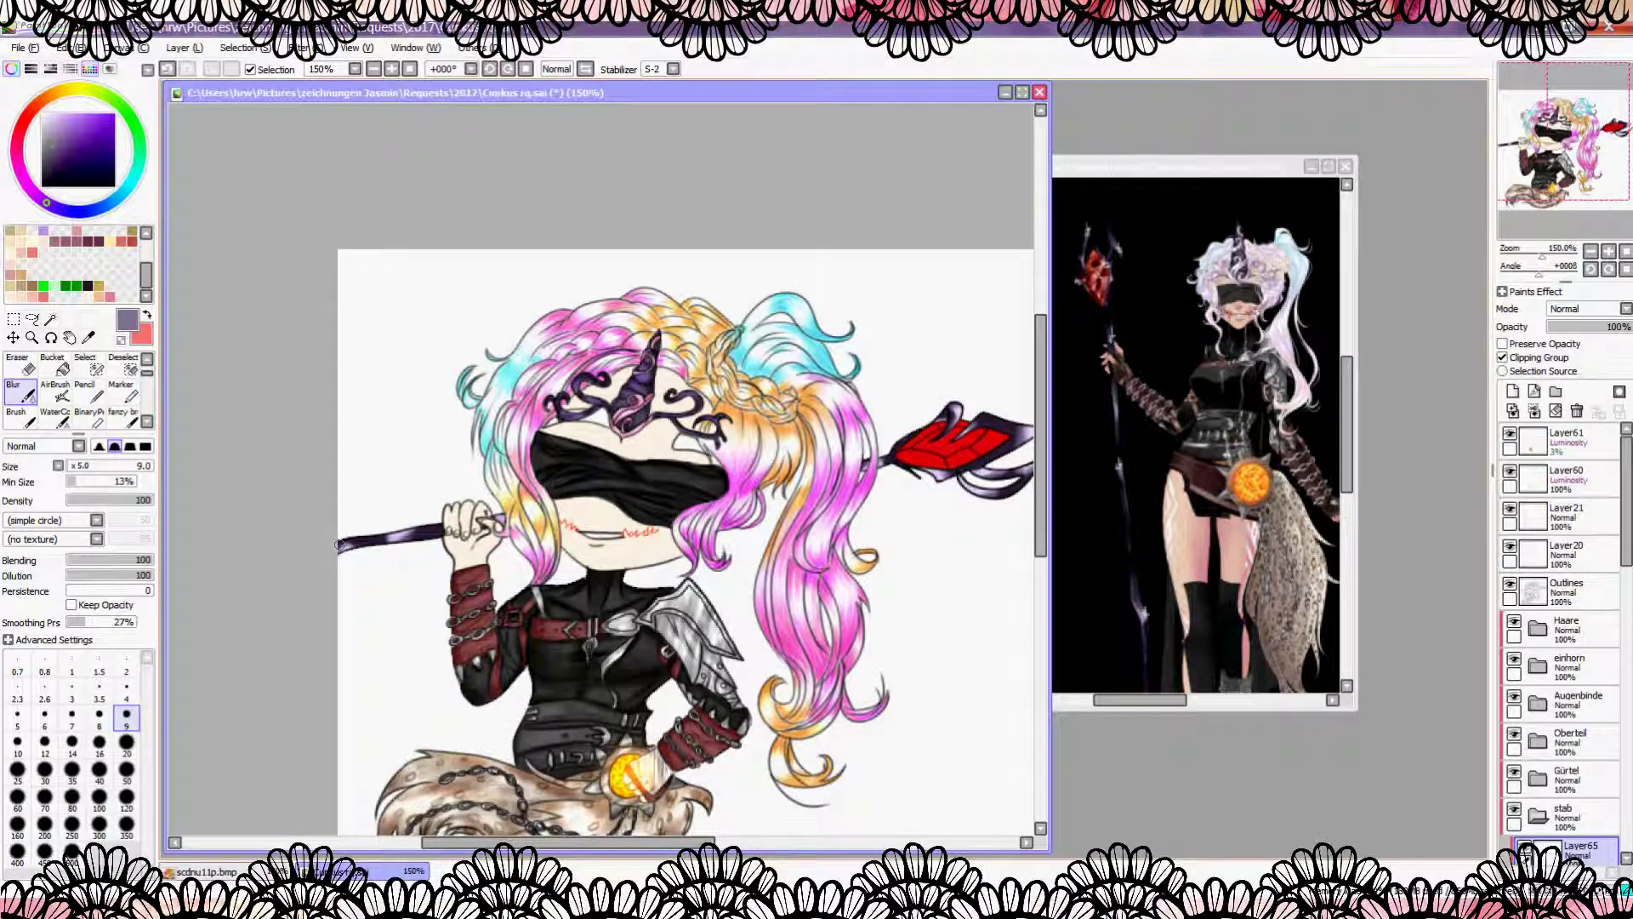
# Step: Airbrush dark purple sampled from the staff over its shaft and the prongs around the gem
pyautogui.scroll(4, 341, 544)
pyautogui.keyDown('alt'); pyautogui.click(304, 526); pyautogui.keyUp('alt')
pyautogui.press('v')
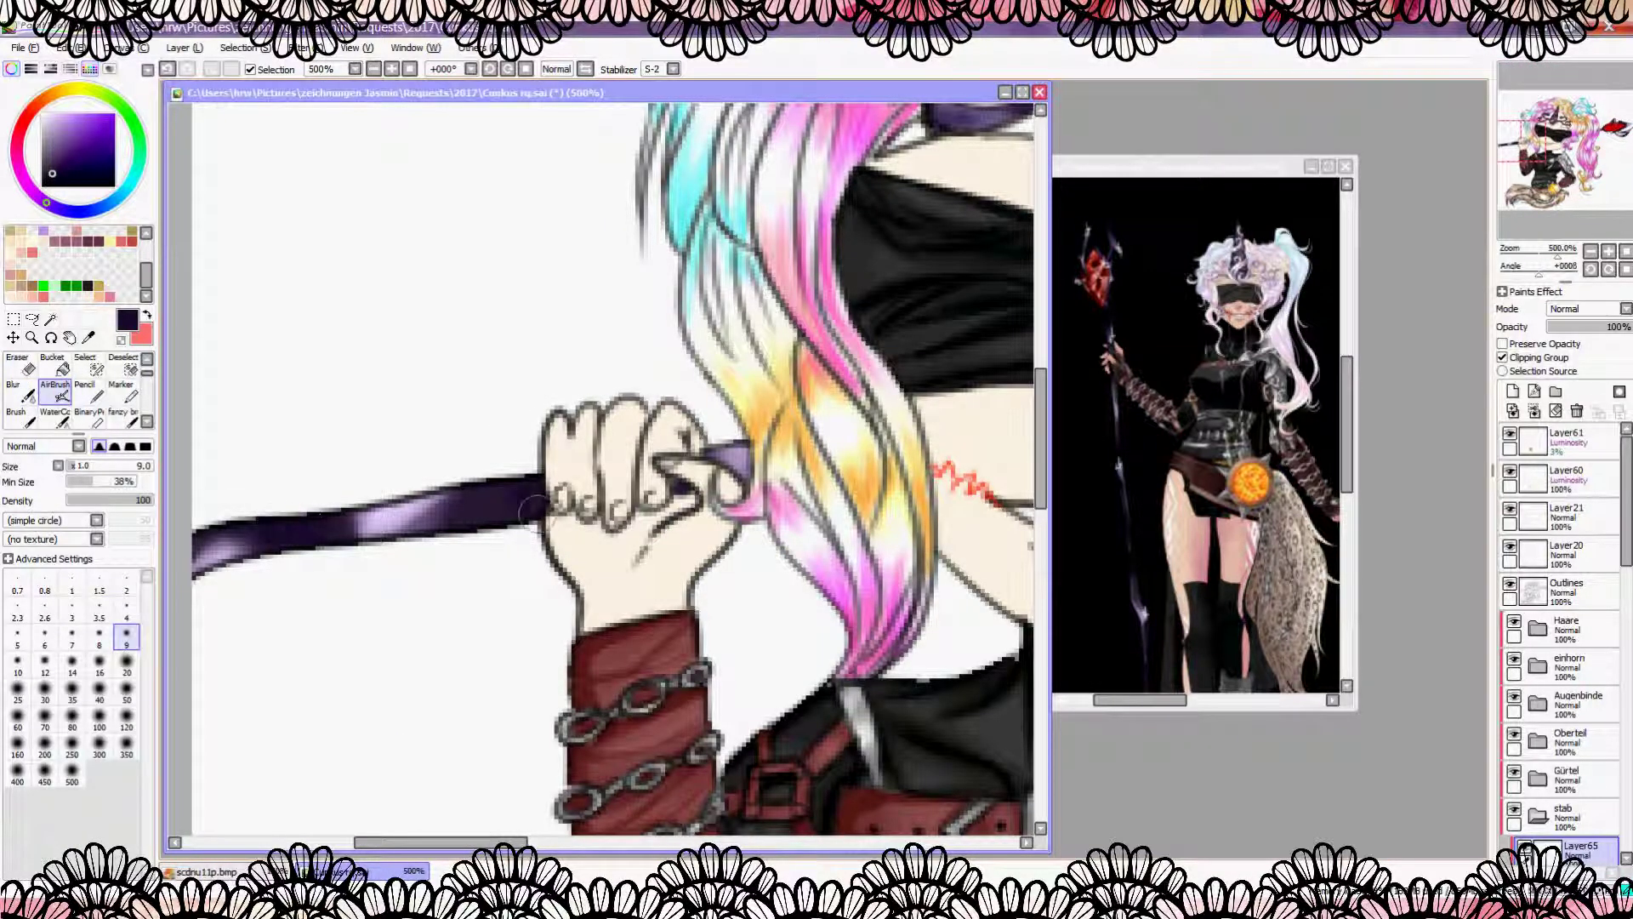
pyautogui.scroll(-4, 796, 438)
pyautogui.scroll(1, 807, 476)
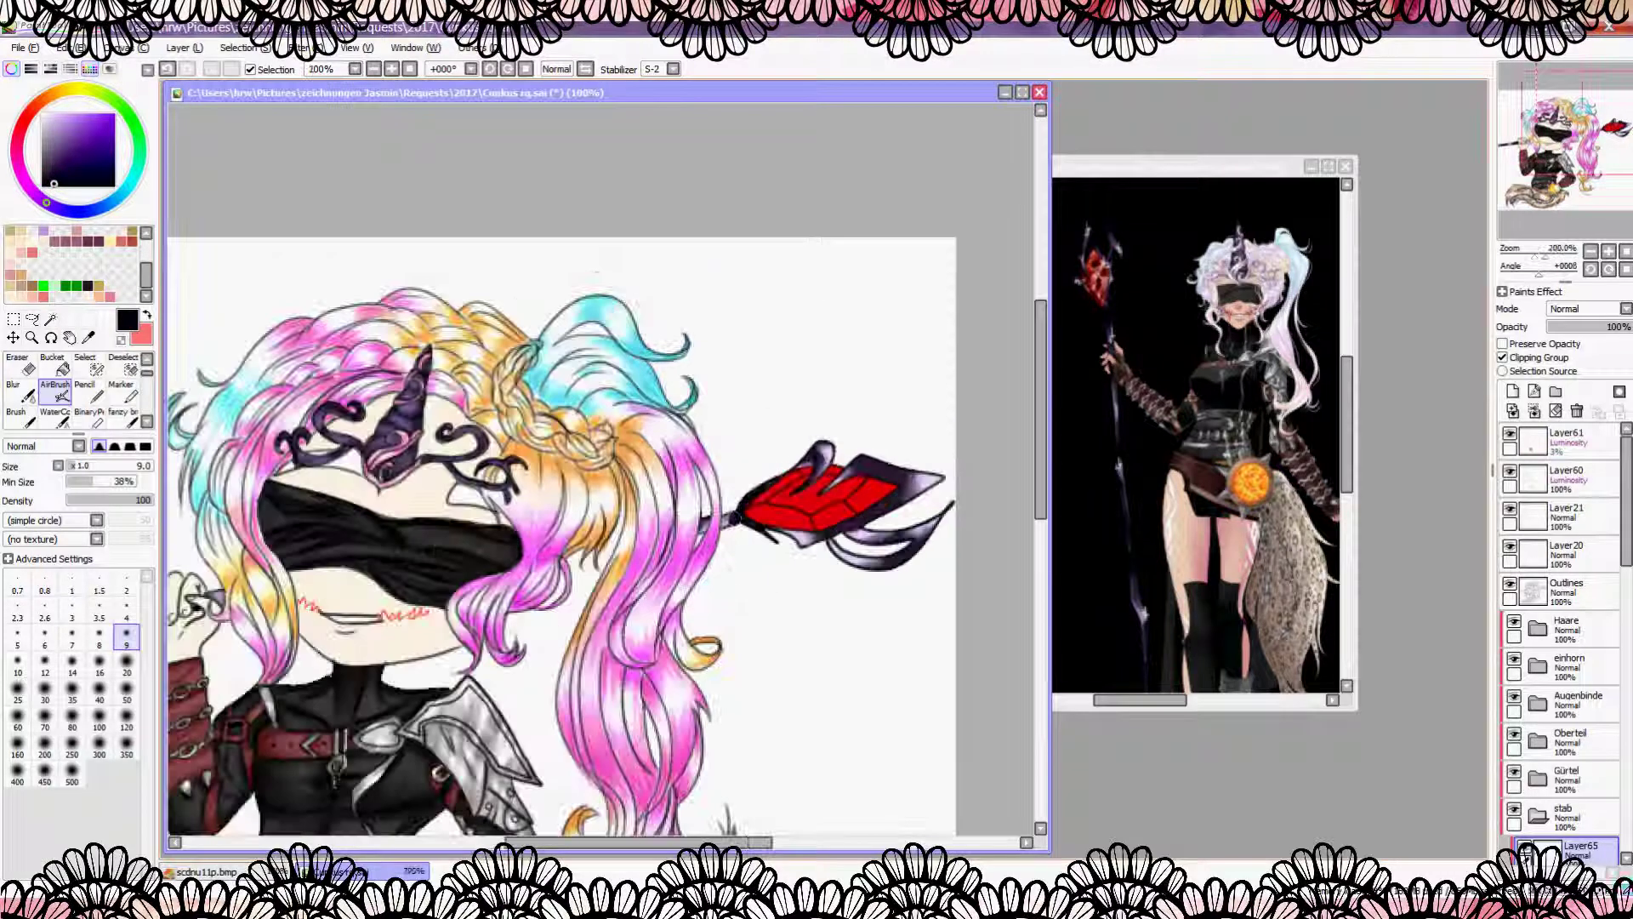
pyautogui.scroll(-2, 904, 557)
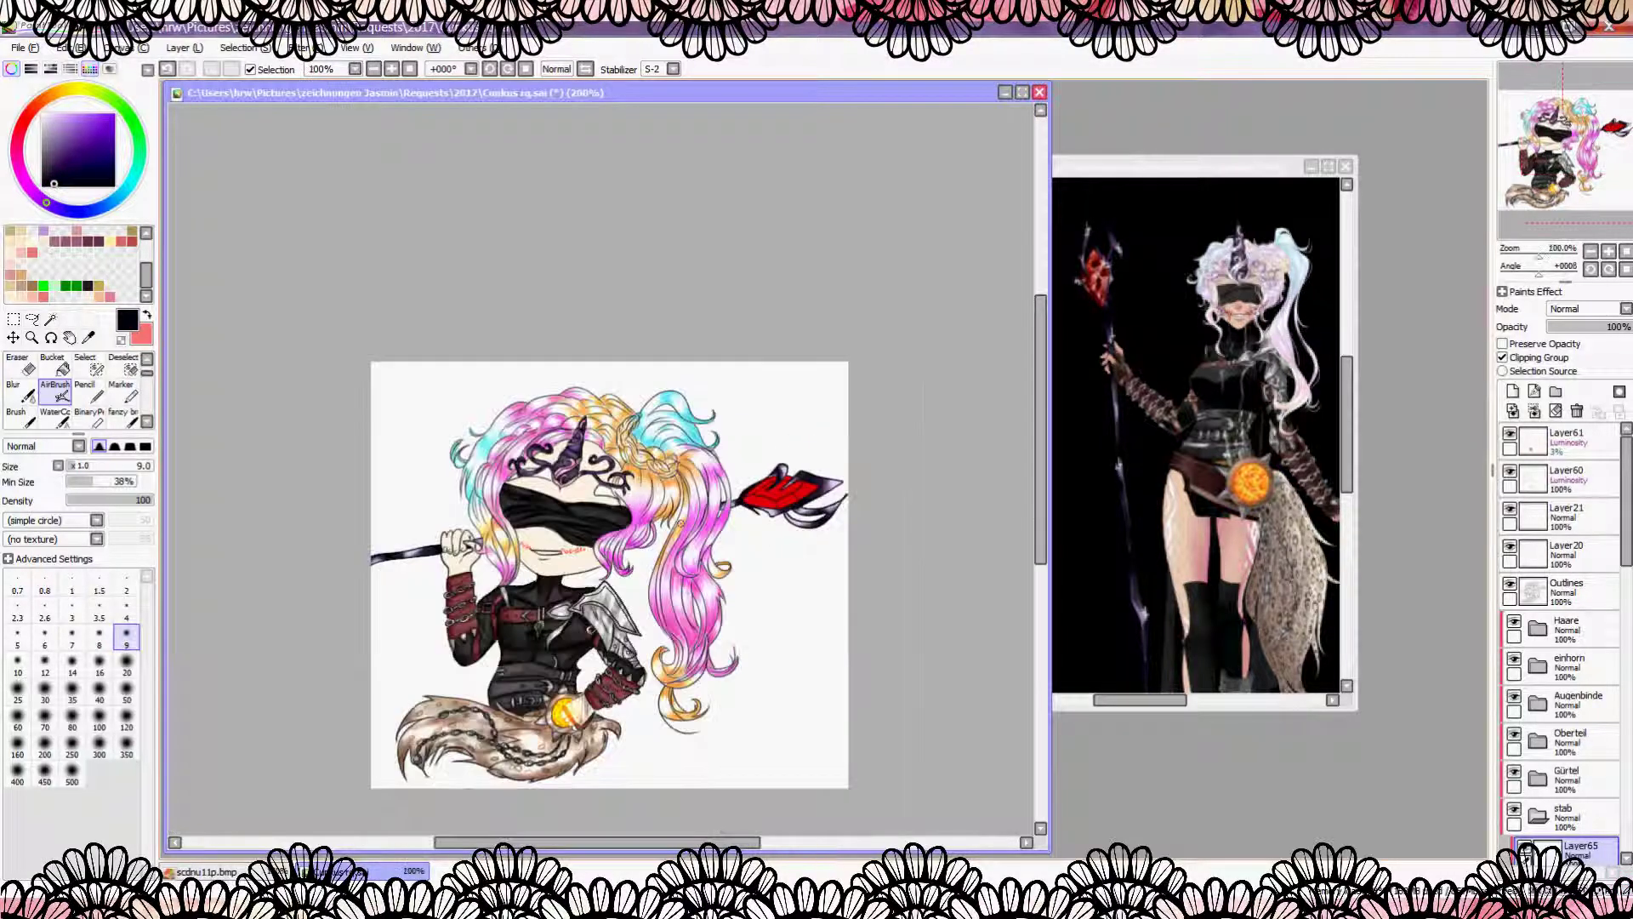
pyautogui.scroll(1, 843, 485)
pyautogui.press('b')
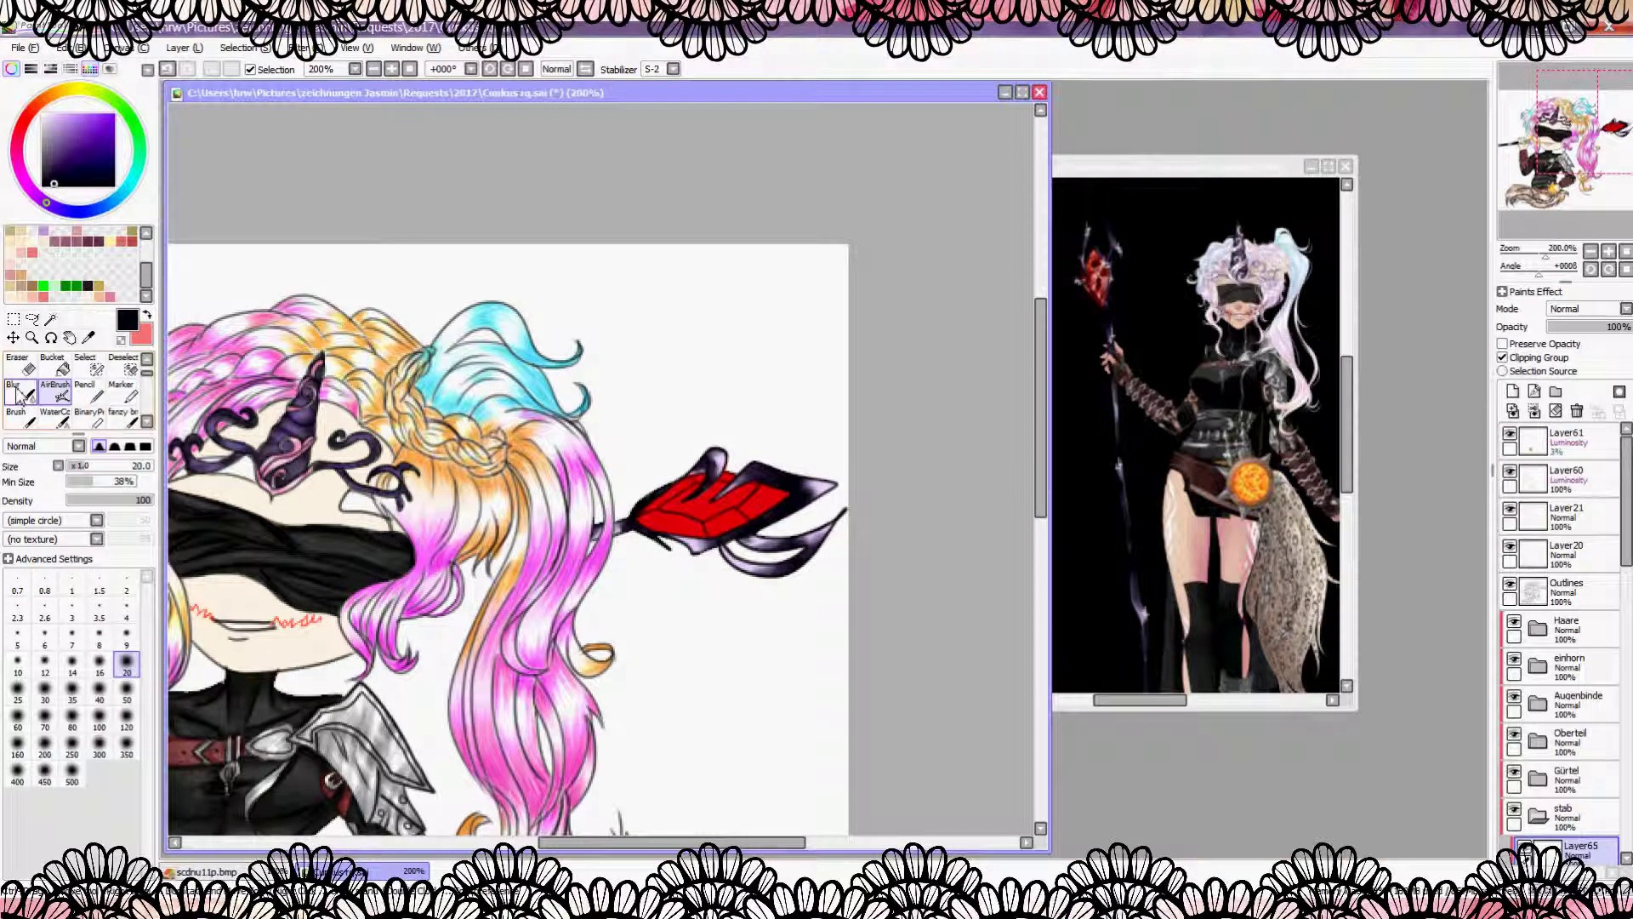
pyautogui.scroll(-1, 718, 462)
# Step: Add a clipped layer above the staff gem's base layer and airbrush dark red shadows along the facet edges at size 9
pyautogui.scroll(-5, 1565, 646)
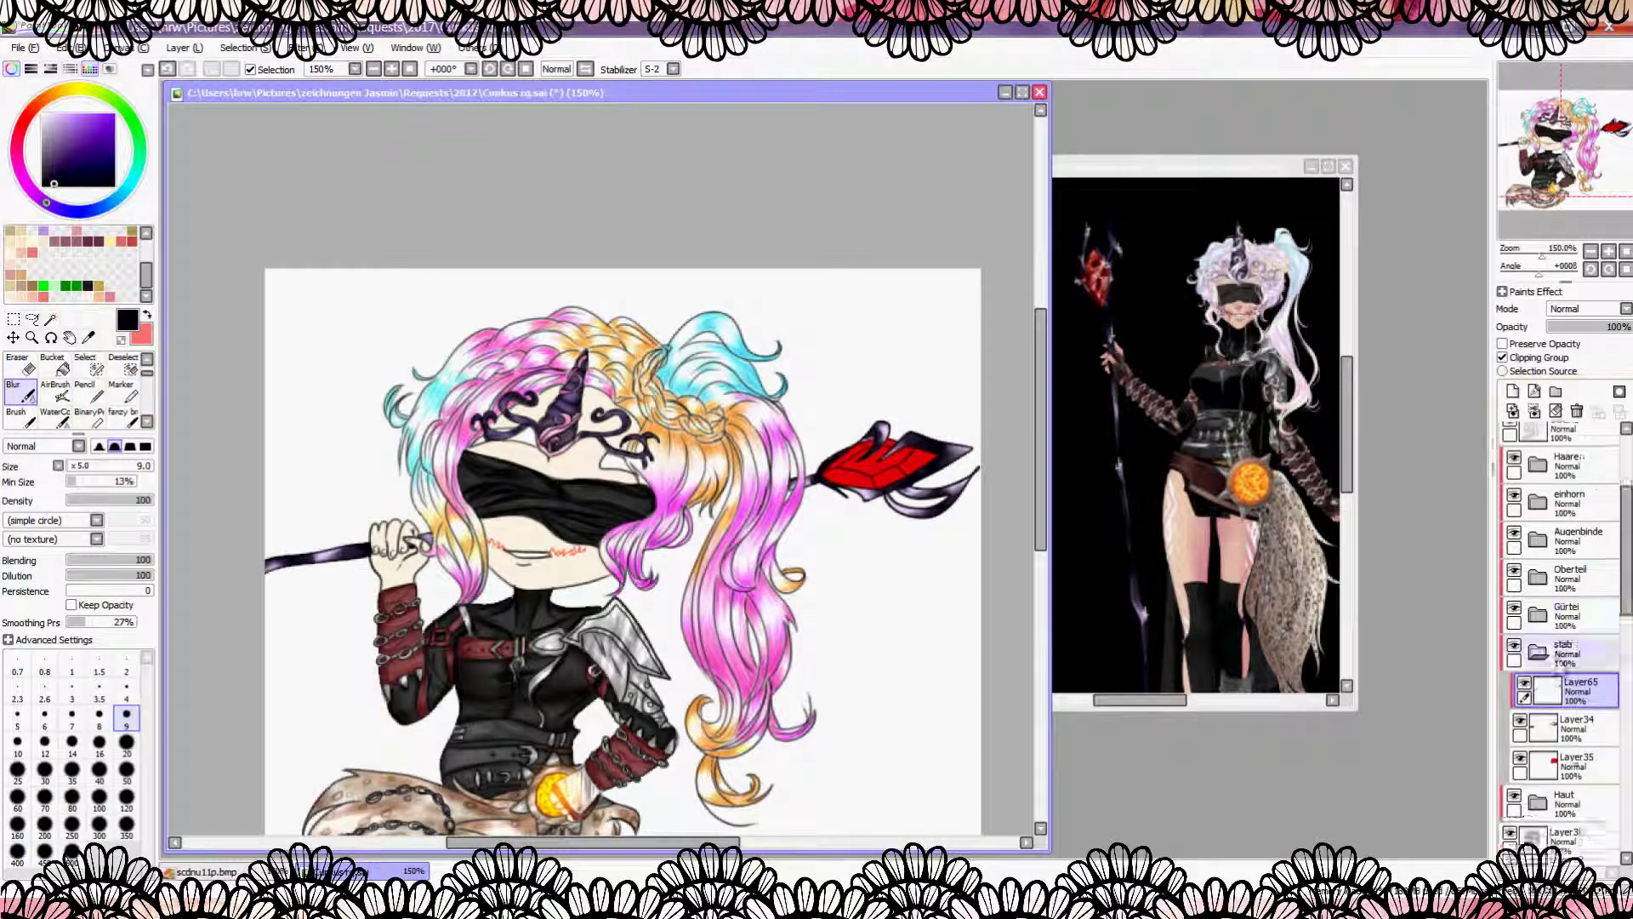
pyautogui.click(1581, 736)
pyautogui.scroll(4, 808, 451)
pyautogui.scroll(1, 808, 451)
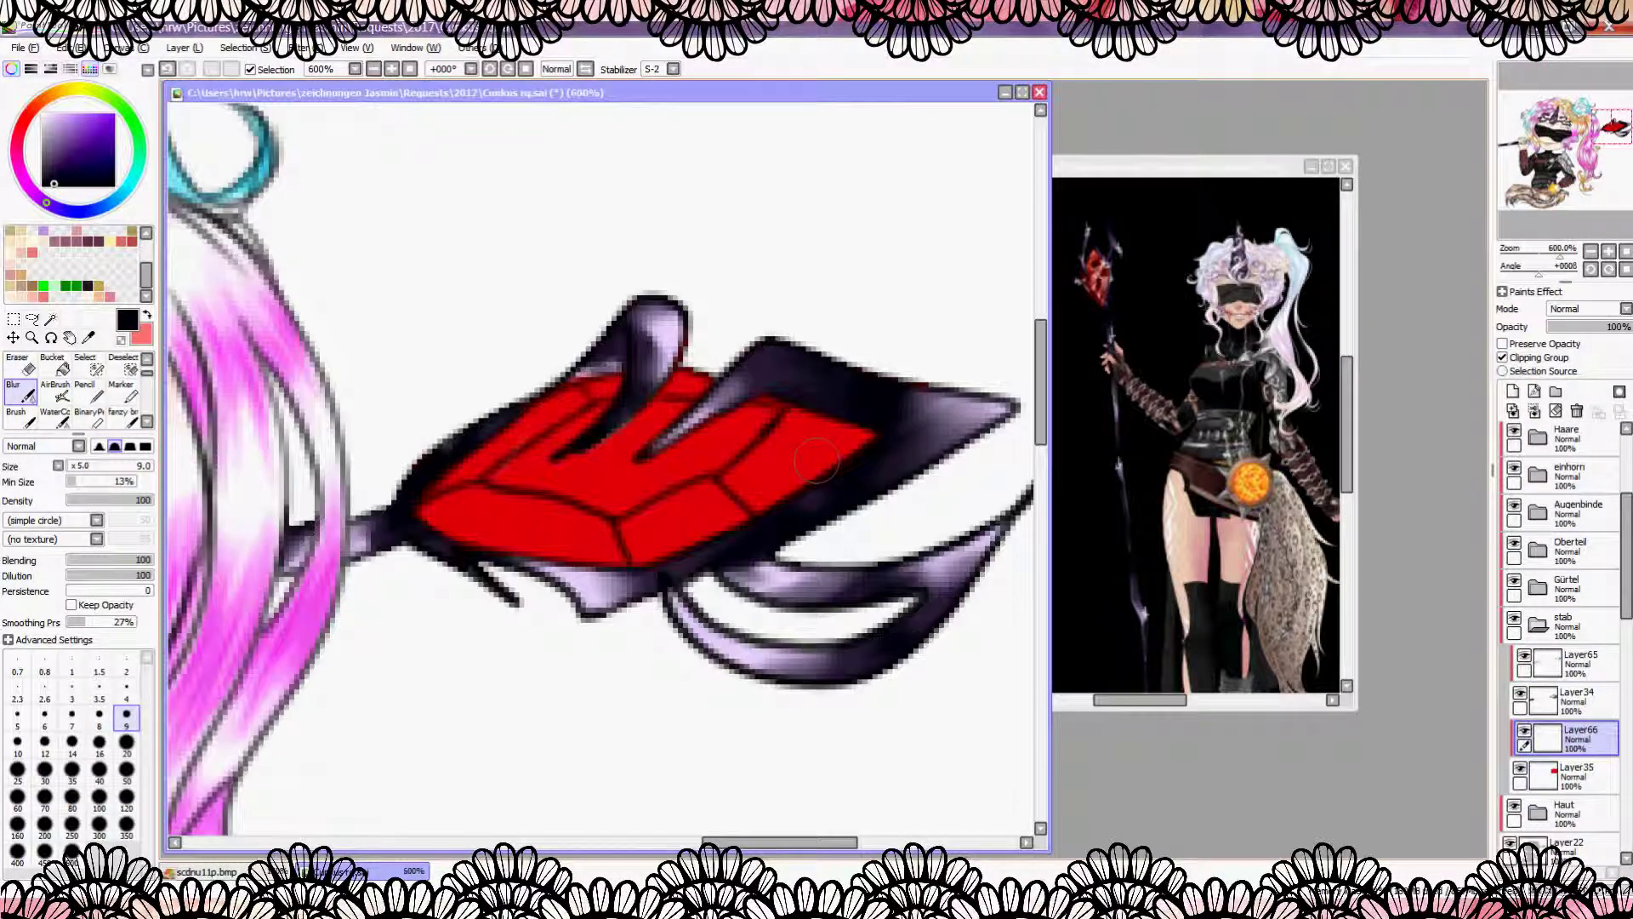
pyautogui.click(56, 392)
pyautogui.moveTo(450, 494); pyautogui.dragTo(630, 548)
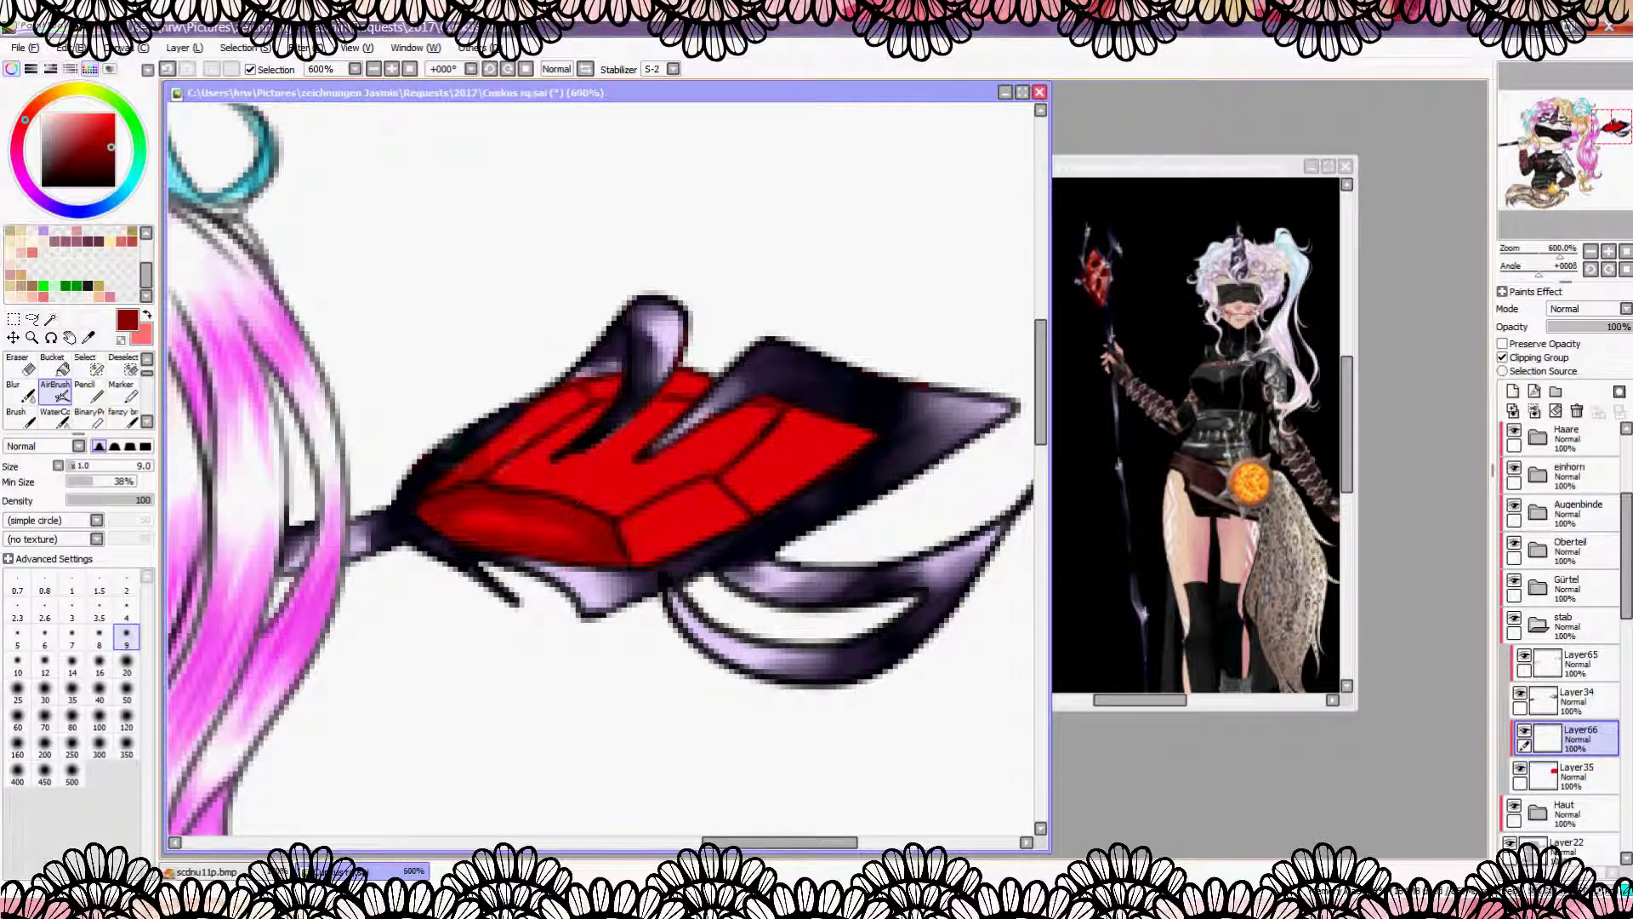
pyautogui.moveTo(447, 463); pyautogui.dragTo(621, 391)
pyautogui.moveTo(732, 511); pyautogui.dragTo(863, 412)
pyautogui.moveTo(612, 566)
pyautogui.mouseDown()
pyautogui.moveTo(745, 489)
pyautogui.moveTo(681, 494)
pyautogui.mouseUp()
pyautogui.moveTo(497, 510)
pyautogui.mouseDown()
pyautogui.moveTo(628, 507)
pyautogui.moveTo(765, 400)
pyautogui.mouseUp()
# Step: Airbrush a sampled medium red across the gem's facets at size 9 to soften the shadow transitions
pyautogui.keyDown('alt'); pyautogui.click(680, 442); pyautogui.keyUp('alt')
pyautogui.moveTo(660, 463); pyautogui.dragTo(787, 400)
pyautogui.moveTo(544, 510)
pyautogui.mouseDown()
pyautogui.moveTo(753, 531)
pyautogui.moveTo(868, 417)
pyautogui.mouseUp()
pyautogui.moveTo(562, 378)
pyautogui.mouseDown()
pyautogui.moveTo(584, 370)
pyautogui.moveTo(442, 519)
pyautogui.moveTo(638, 383)
pyautogui.moveTo(626, 422)
pyautogui.mouseUp()
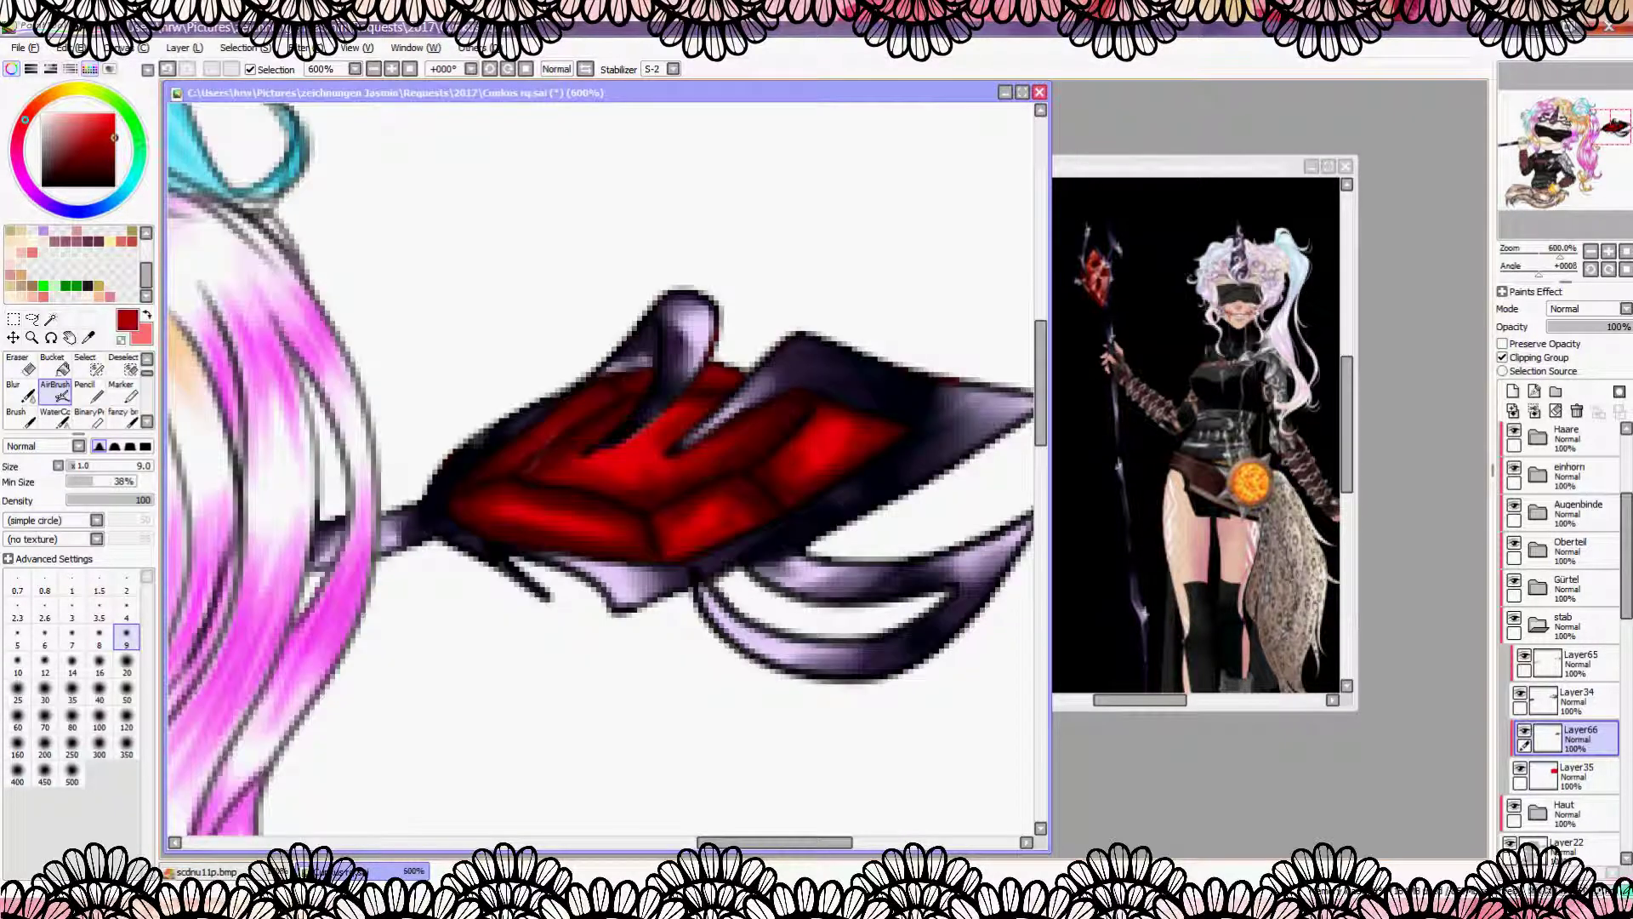
# Step: Add a clipped Luminosity layer above the gem's shadows and airbrush lighter red highlight streaks on the facets
pyautogui.click(1513, 391)
pyautogui.click(1588, 309)
pyautogui.click(1583, 378)
pyautogui.click(98, 114)
pyautogui.moveTo(553, 476); pyautogui.dragTo(723, 400)
pyautogui.moveTo(663, 544); pyautogui.dragTo(817, 426)
pyautogui.moveTo(476, 523)
pyautogui.mouseDown()
pyautogui.moveTo(604, 476)
pyautogui.moveTo(731, 493)
pyautogui.moveTo(833, 417)
pyautogui.mouseUp()
# Step: Airbrush light pink reflections on the red gem at size 4 and soften them with the Blur tool at size 9
pyautogui.scroll(-5, 596, 467)
pyautogui.scroll(4, 596, 468)
pyautogui.click(65, 113)
pyautogui.click(127, 611)
pyautogui.scroll(-5, 595, 468)
pyautogui.scroll(5, 595, 468)
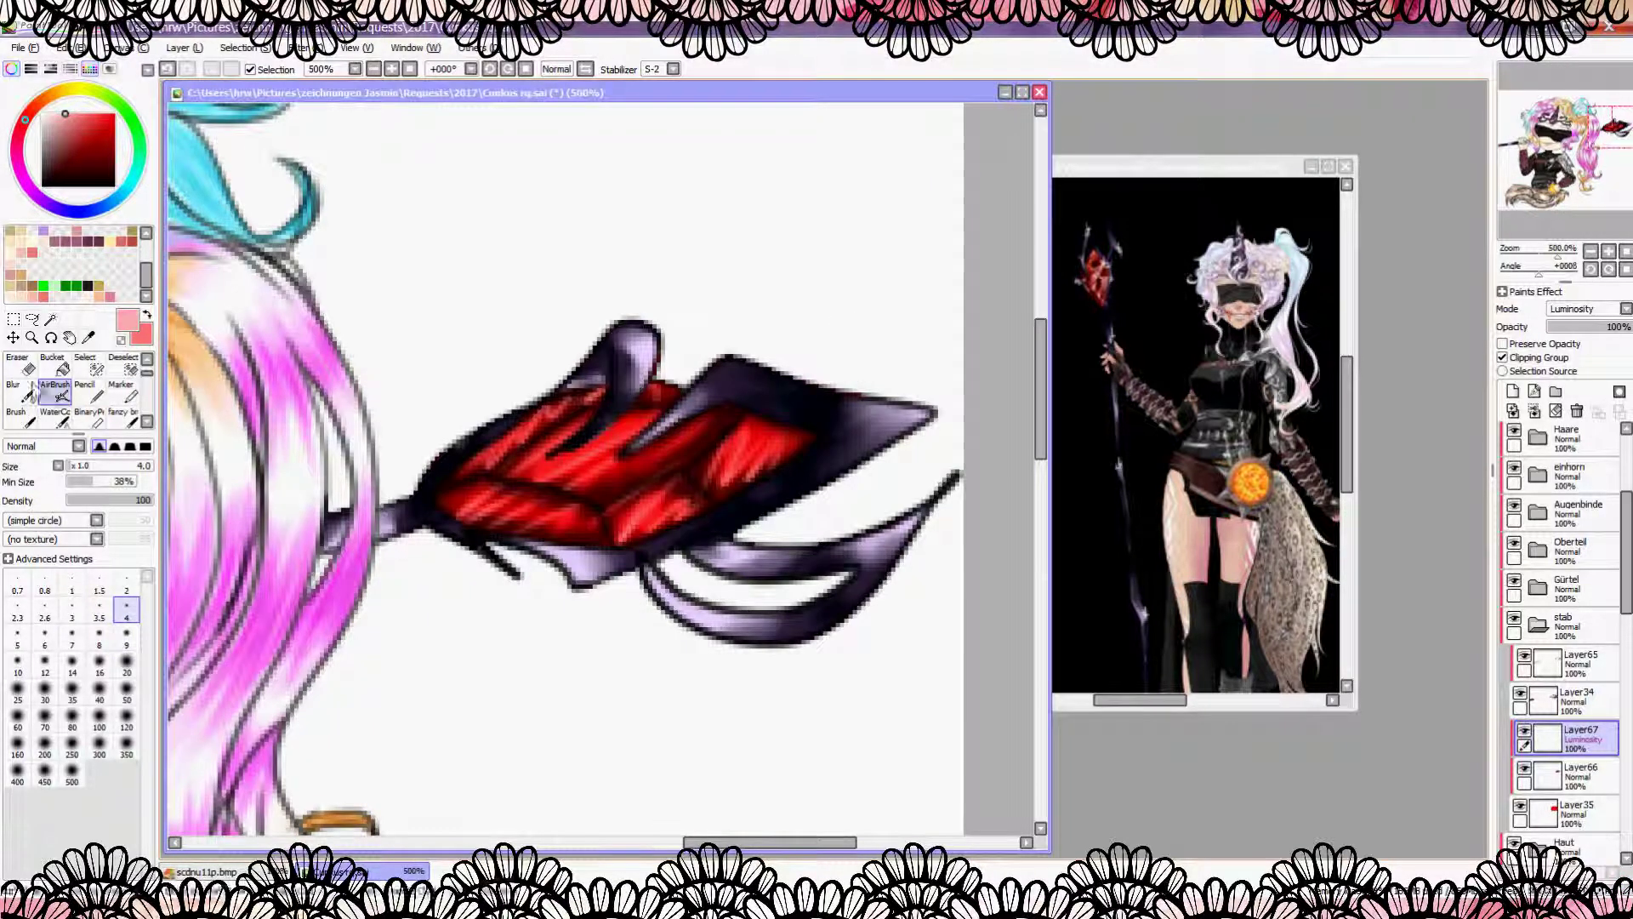
pyautogui.click(17, 390)
pyautogui.scroll(-4, 750, 471)
pyautogui.scroll(1, 750, 470)
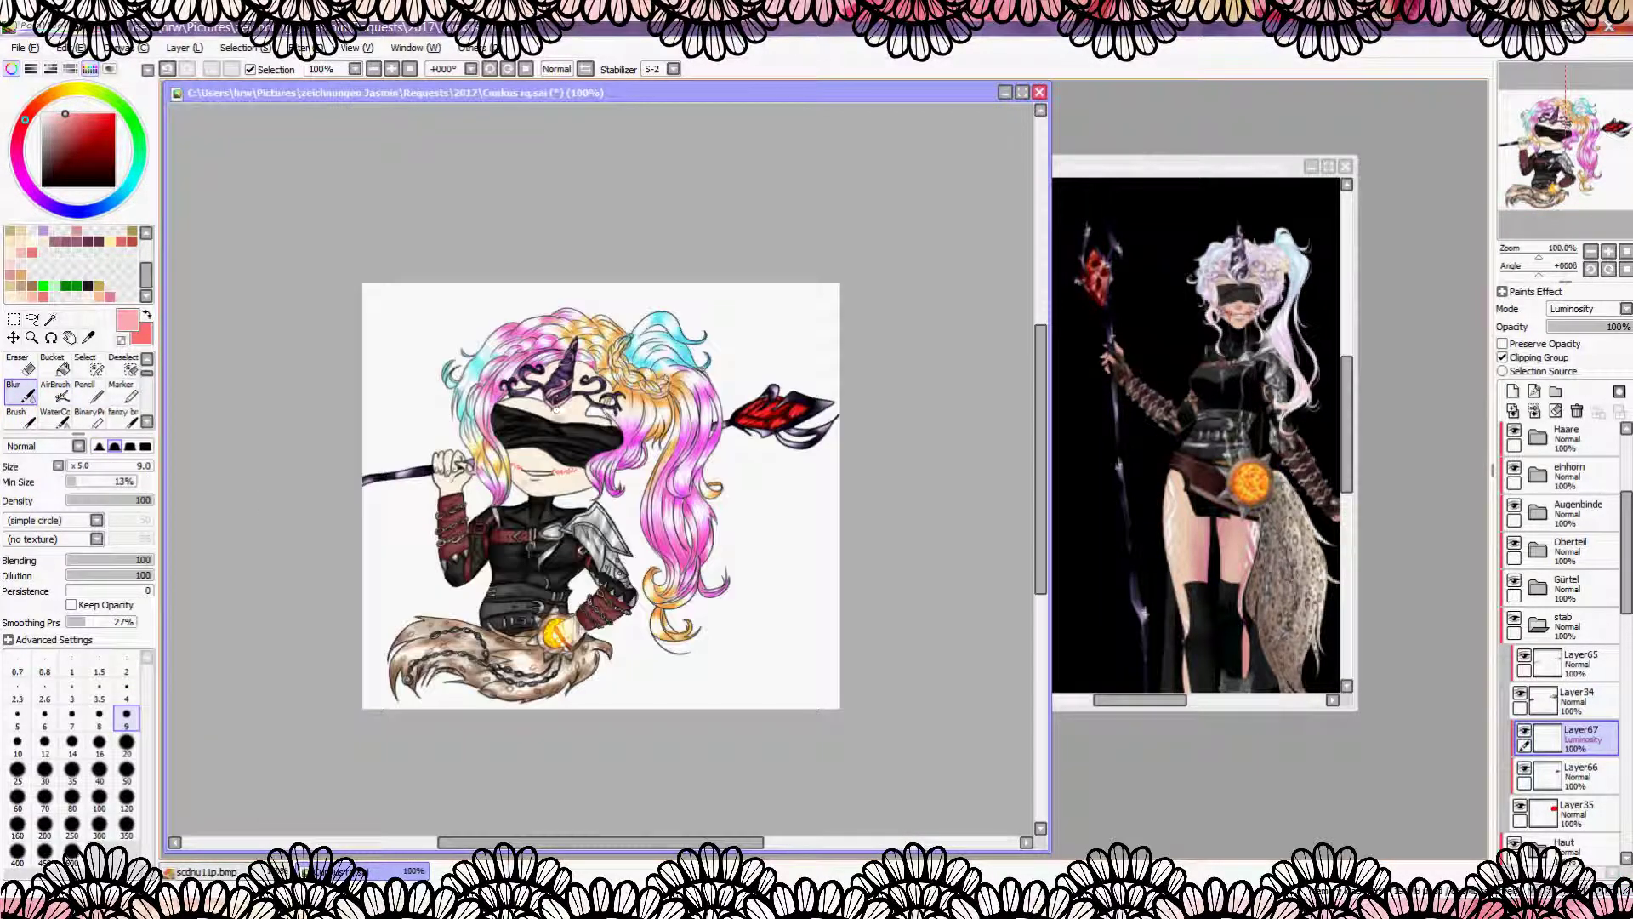
# Step: Add a clipped layer above the skin base in the Haut folder and airbrush soft peach shading on the skin at size 50
pyautogui.click(1538, 625)
pyautogui.click(1538, 663)
pyautogui.click(1574, 776)
pyautogui.click(1513, 391)
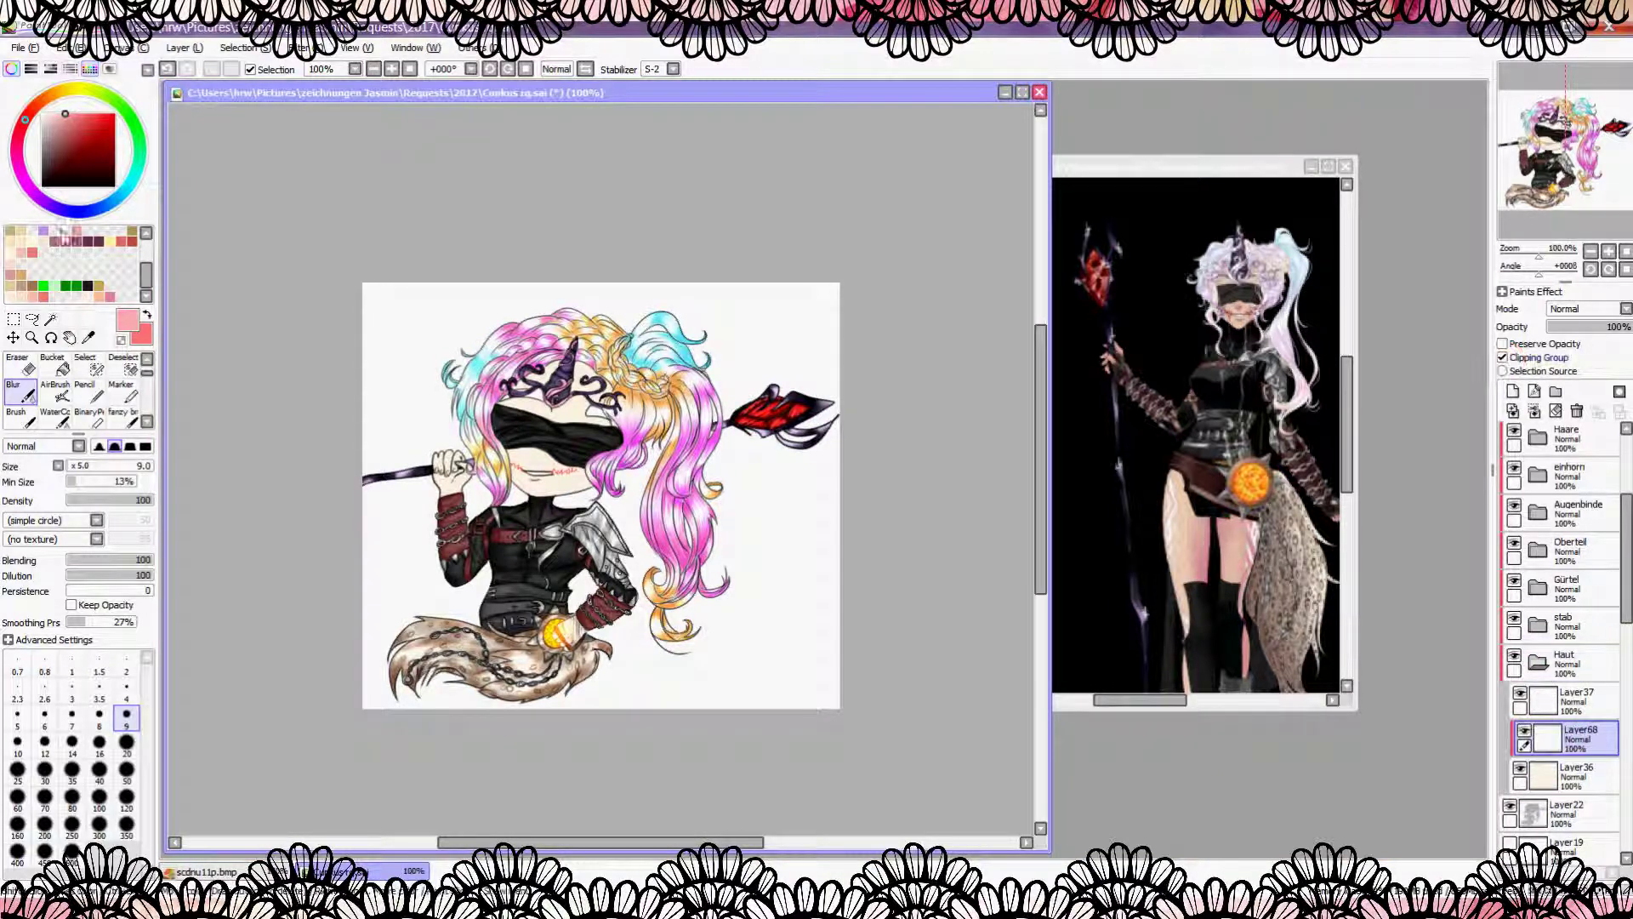
pyautogui.click(70, 113)
pyautogui.click(56, 391)
pyautogui.scroll(1, 587, 425)
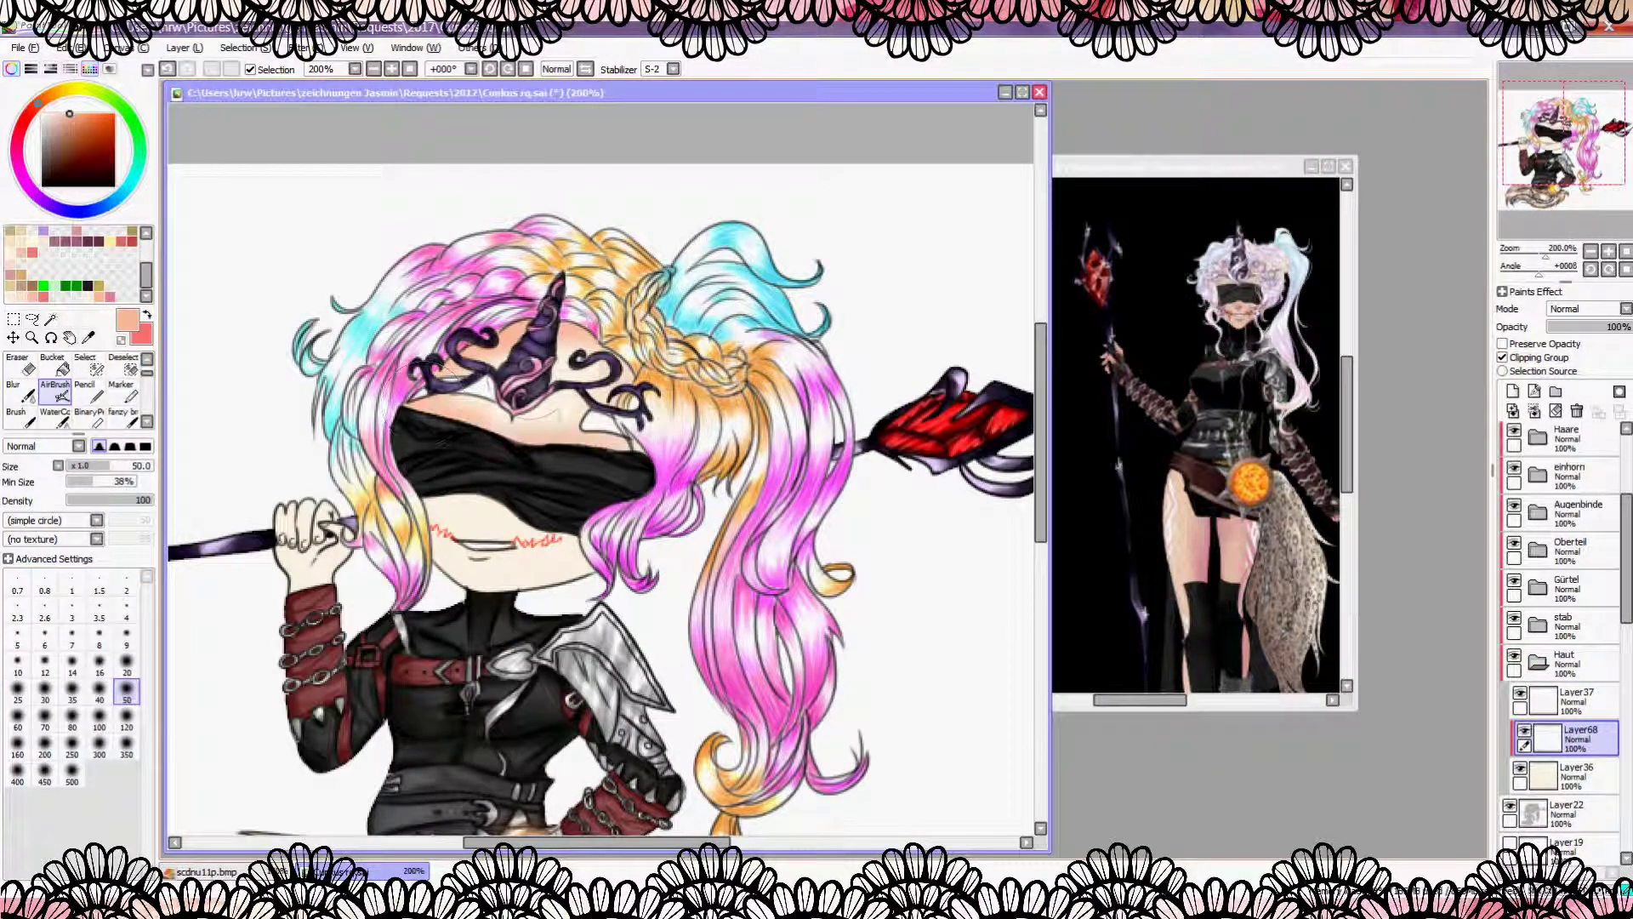
pyautogui.moveTo(477, 519); pyautogui.dragTo(553, 536)
pyautogui.moveTo(442, 544); pyautogui.dragTo(578, 566)
pyautogui.scroll(-2, 587, 467)
pyautogui.scroll(2, 587, 468)
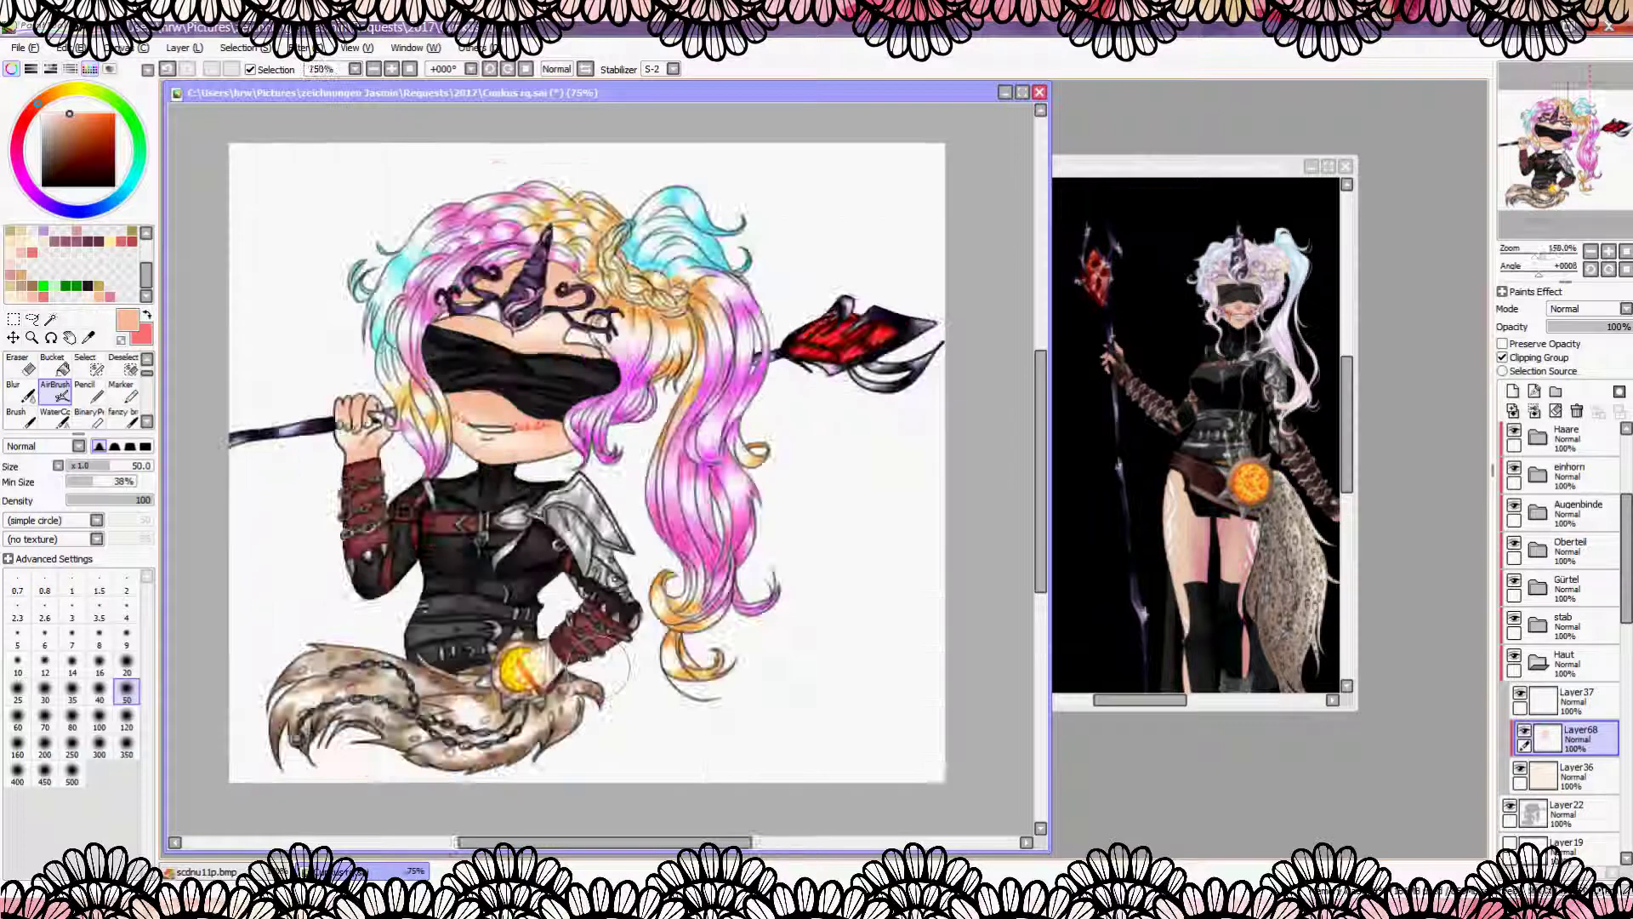
# Step: Airbrush muted pink shadows on the forehead around the horn and along the blindfold's upper edge at size 4
pyautogui.click(113, 297)
pyautogui.hotkey('ctrl', '+')
pyautogui.hotkey('ctrl', '+')
pyautogui.hotkey('ctrl', '+')
pyautogui.click(126, 608)
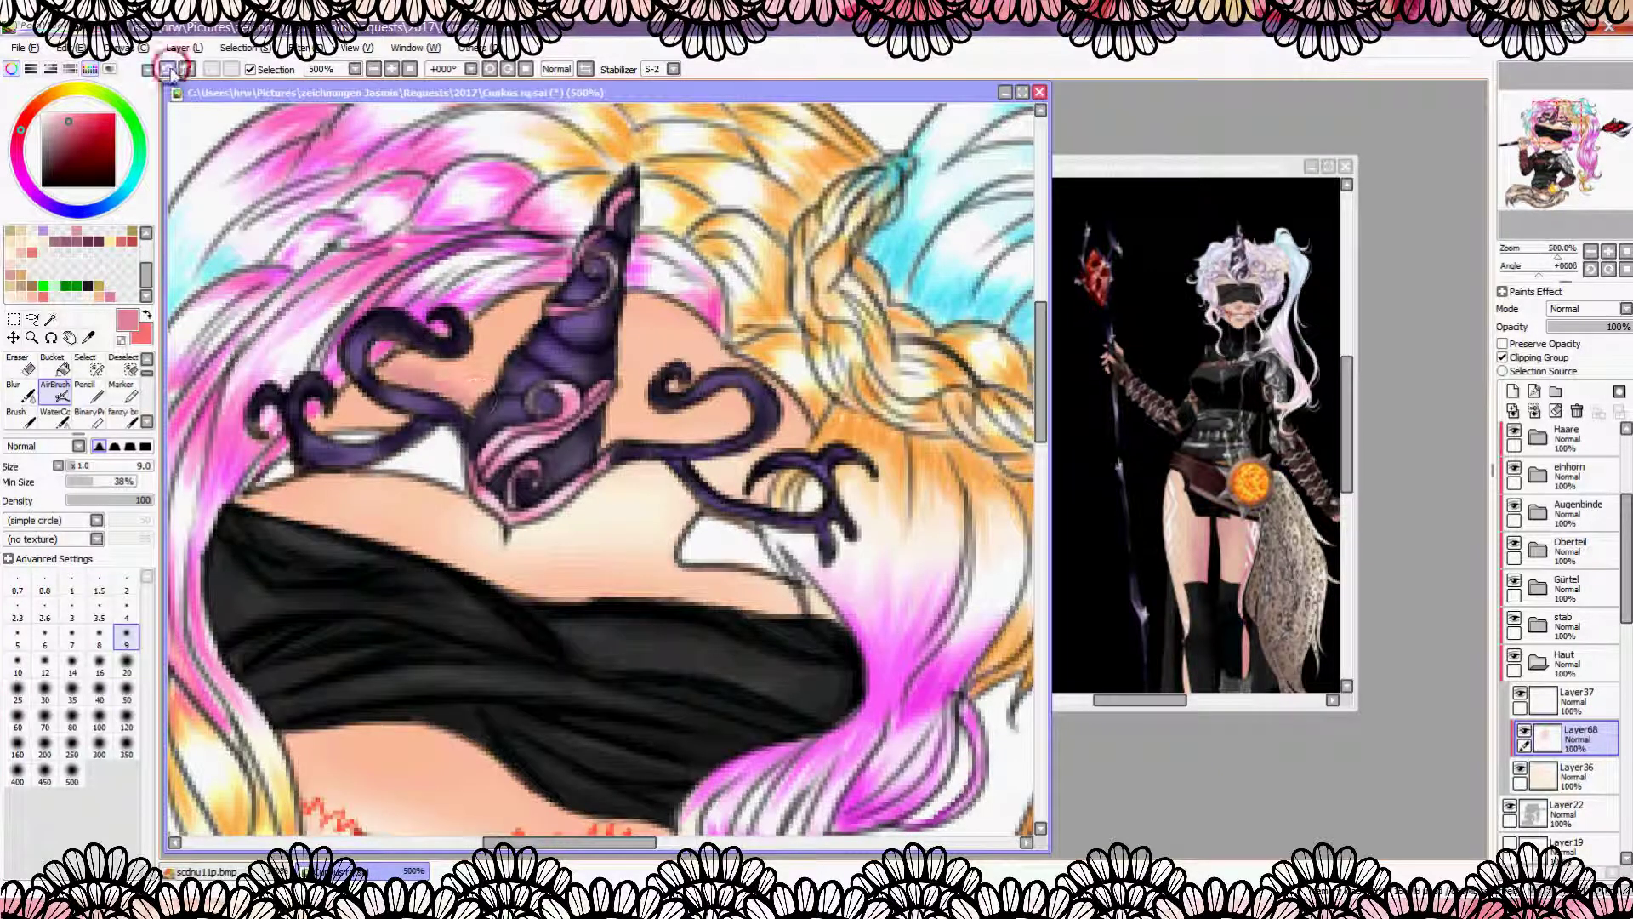
pyautogui.moveTo(541, 274); pyautogui.dragTo(565, 299)
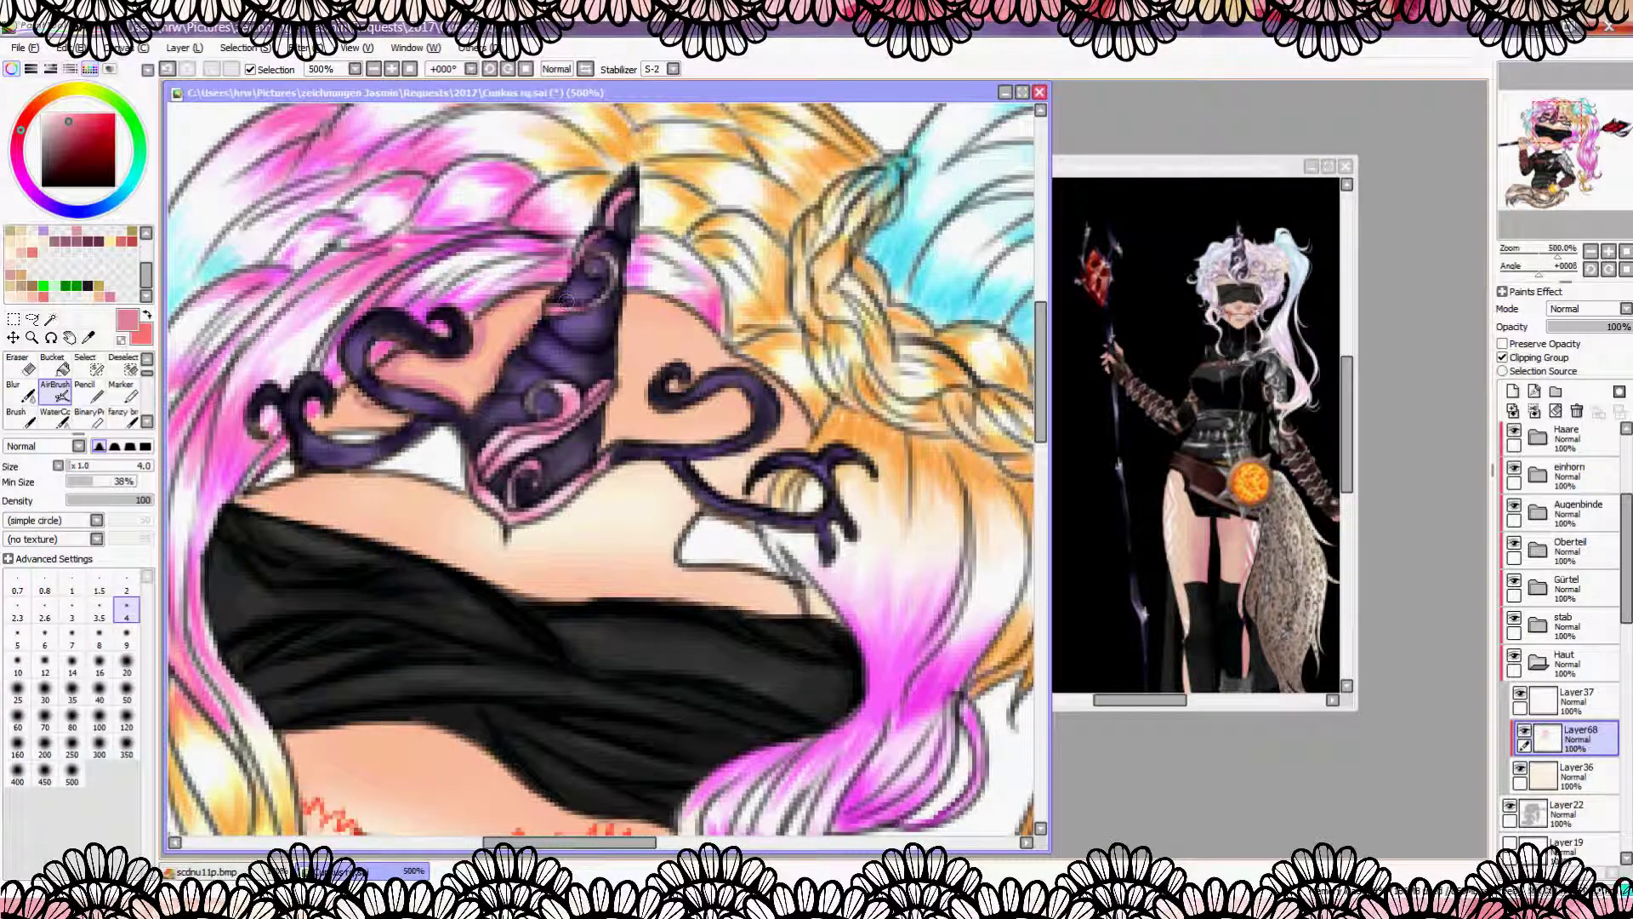
pyautogui.moveTo(511, 592); pyautogui.dragTo(711, 604)
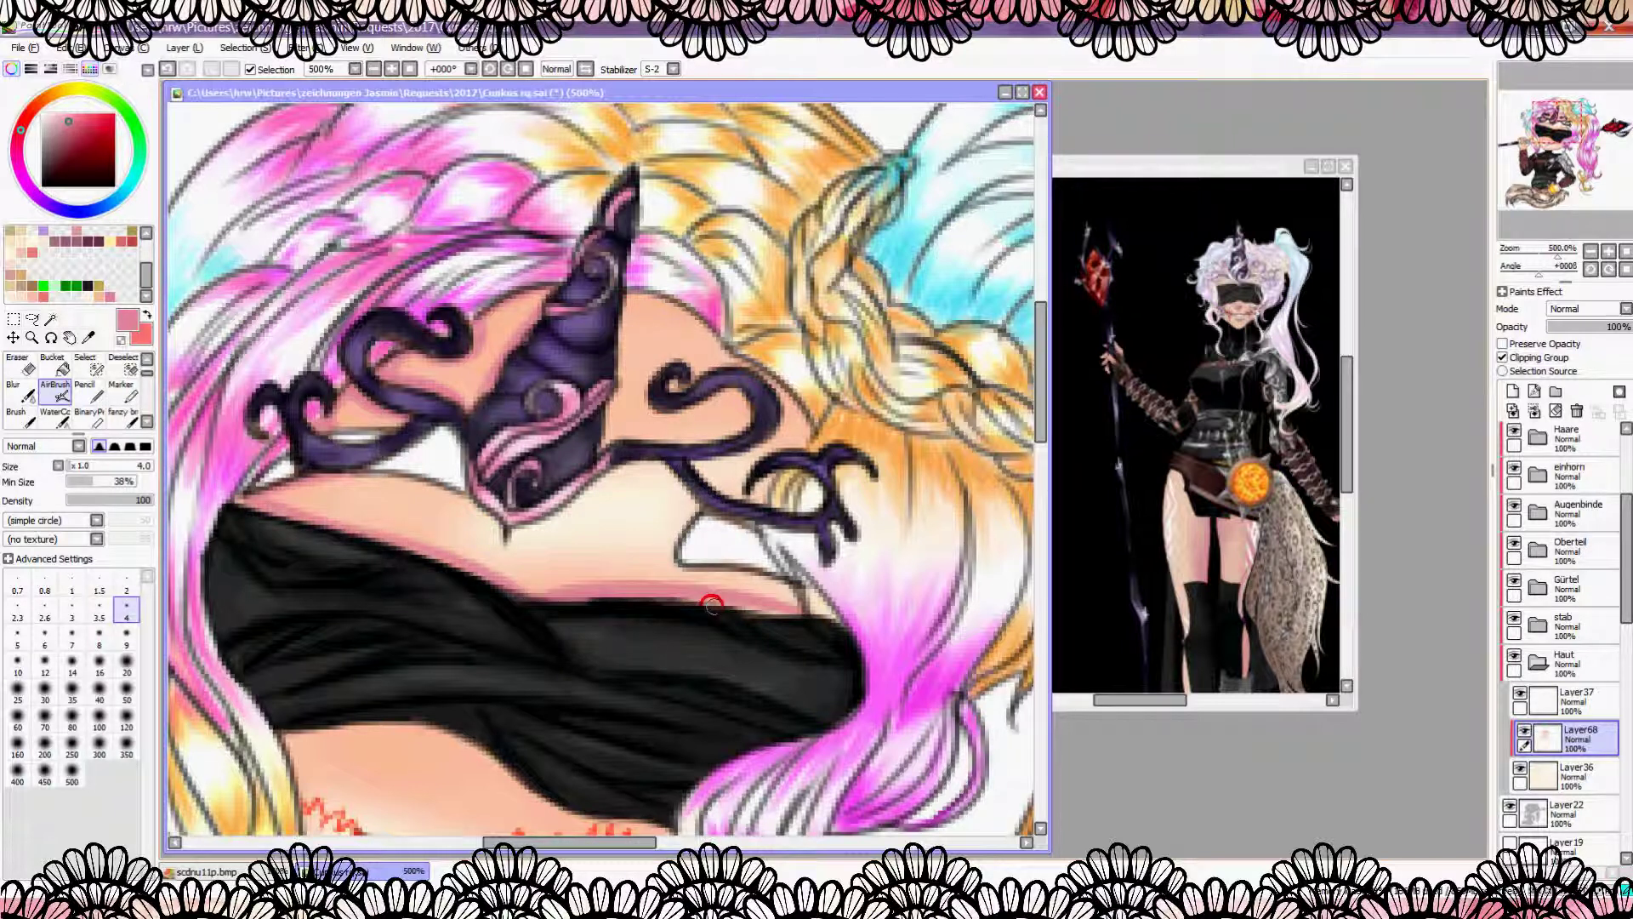
pyautogui.moveTo(602, 461); pyautogui.dragTo(625, 439)
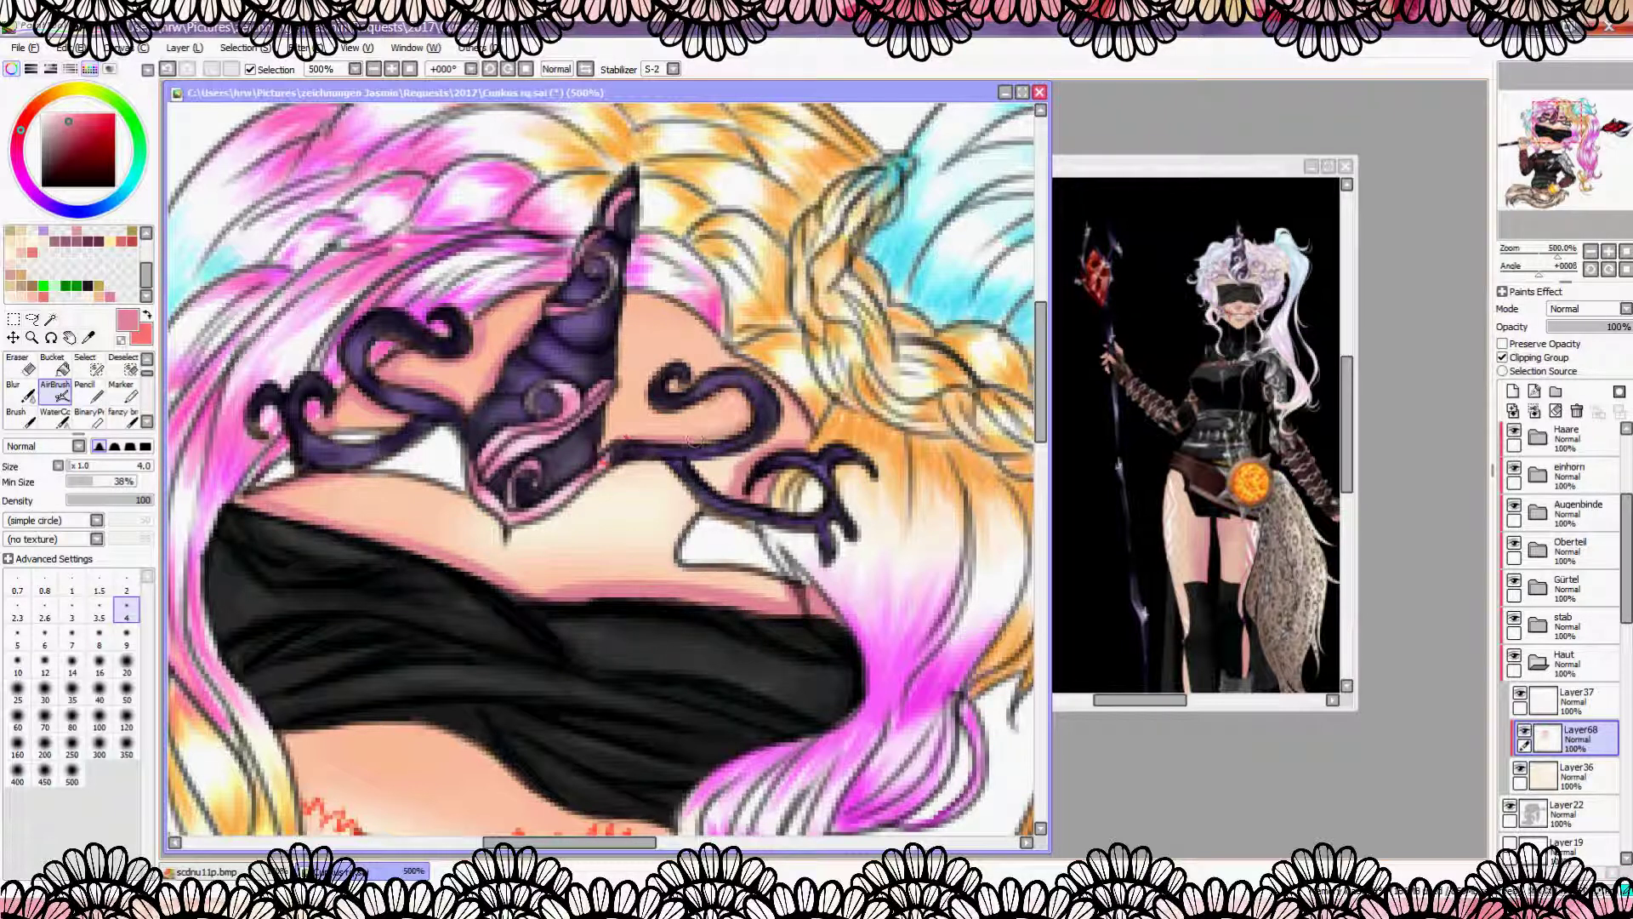
pyautogui.scroll(-1, 694, 439)
# Step: Airbrush muted pink shadows on the lower face below the blindfold and around the mouth, using sizes 20, 9 and 4
pyautogui.moveTo(595, 595); pyautogui.dragTo(510, 340)
pyautogui.press(']')
pyautogui.press(']')
pyautogui.press(']')
pyautogui.press(']')
pyautogui.press(']')
pyautogui.moveTo(406, 466)
pyautogui.mouseDown()
pyautogui.moveTo(581, 453)
pyautogui.moveTo(614, 502)
pyautogui.moveTo(714, 544)
pyautogui.mouseUp()
pyautogui.click(127, 664)
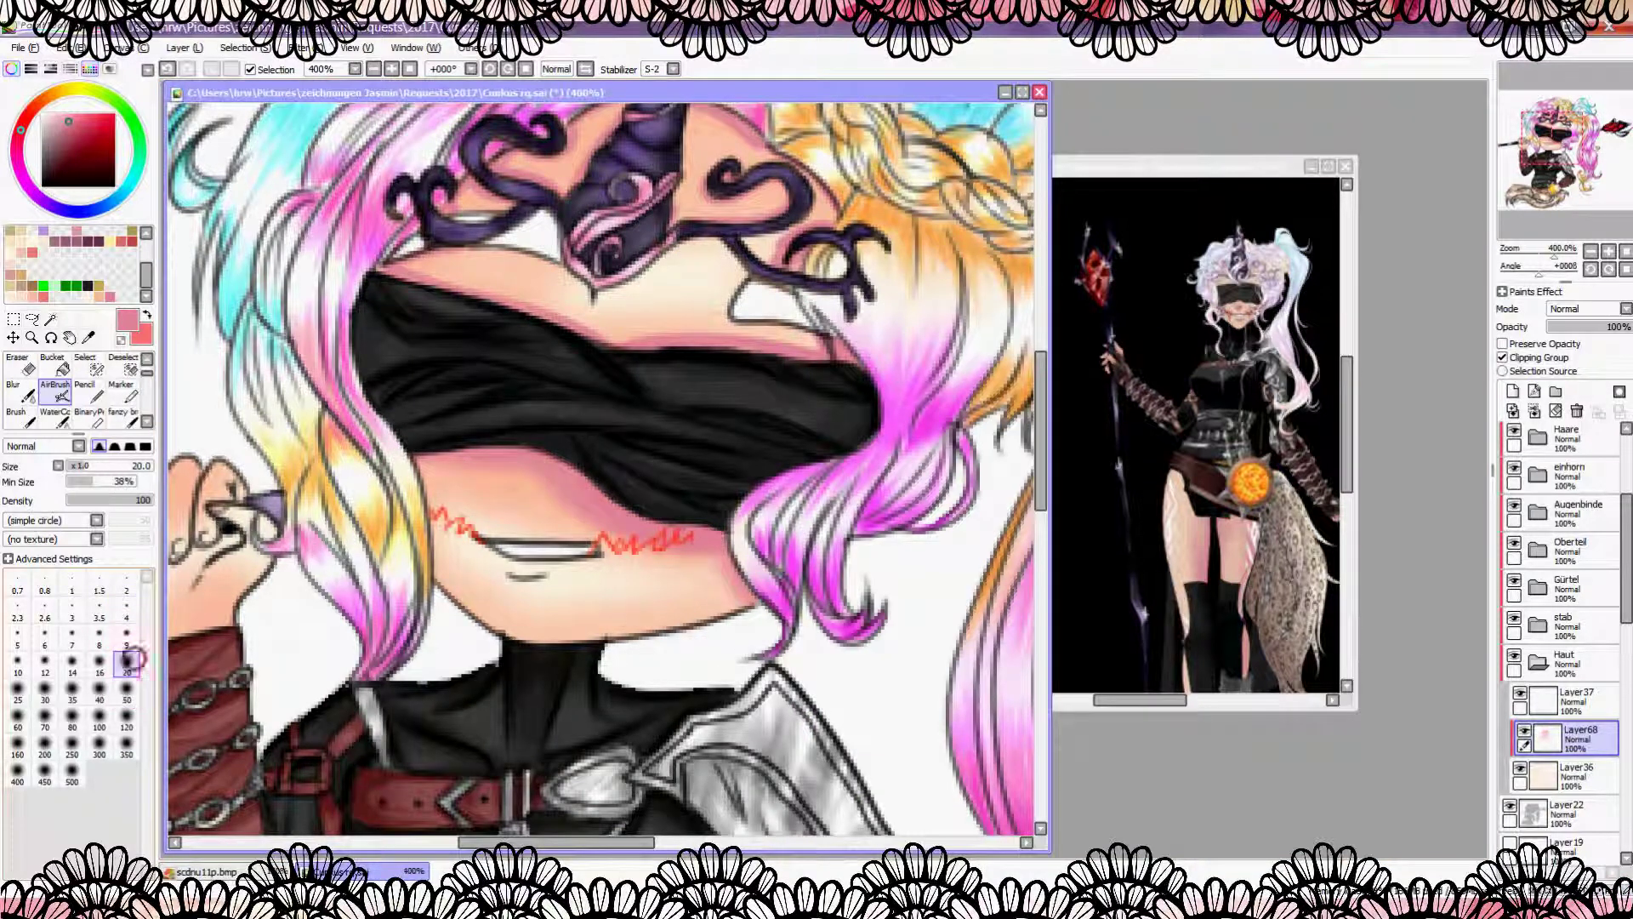
pyautogui.moveTo(516, 481); pyautogui.dragTo(442, 421)
pyautogui.click(126, 636)
pyautogui.moveTo(443, 512); pyautogui.dragTo(502, 515)
pyautogui.click(126, 609)
# Step: Airbrush muted pink shading on the skin of the hand holding the staff at size 9
pyautogui.scroll(-5, 358, 425)
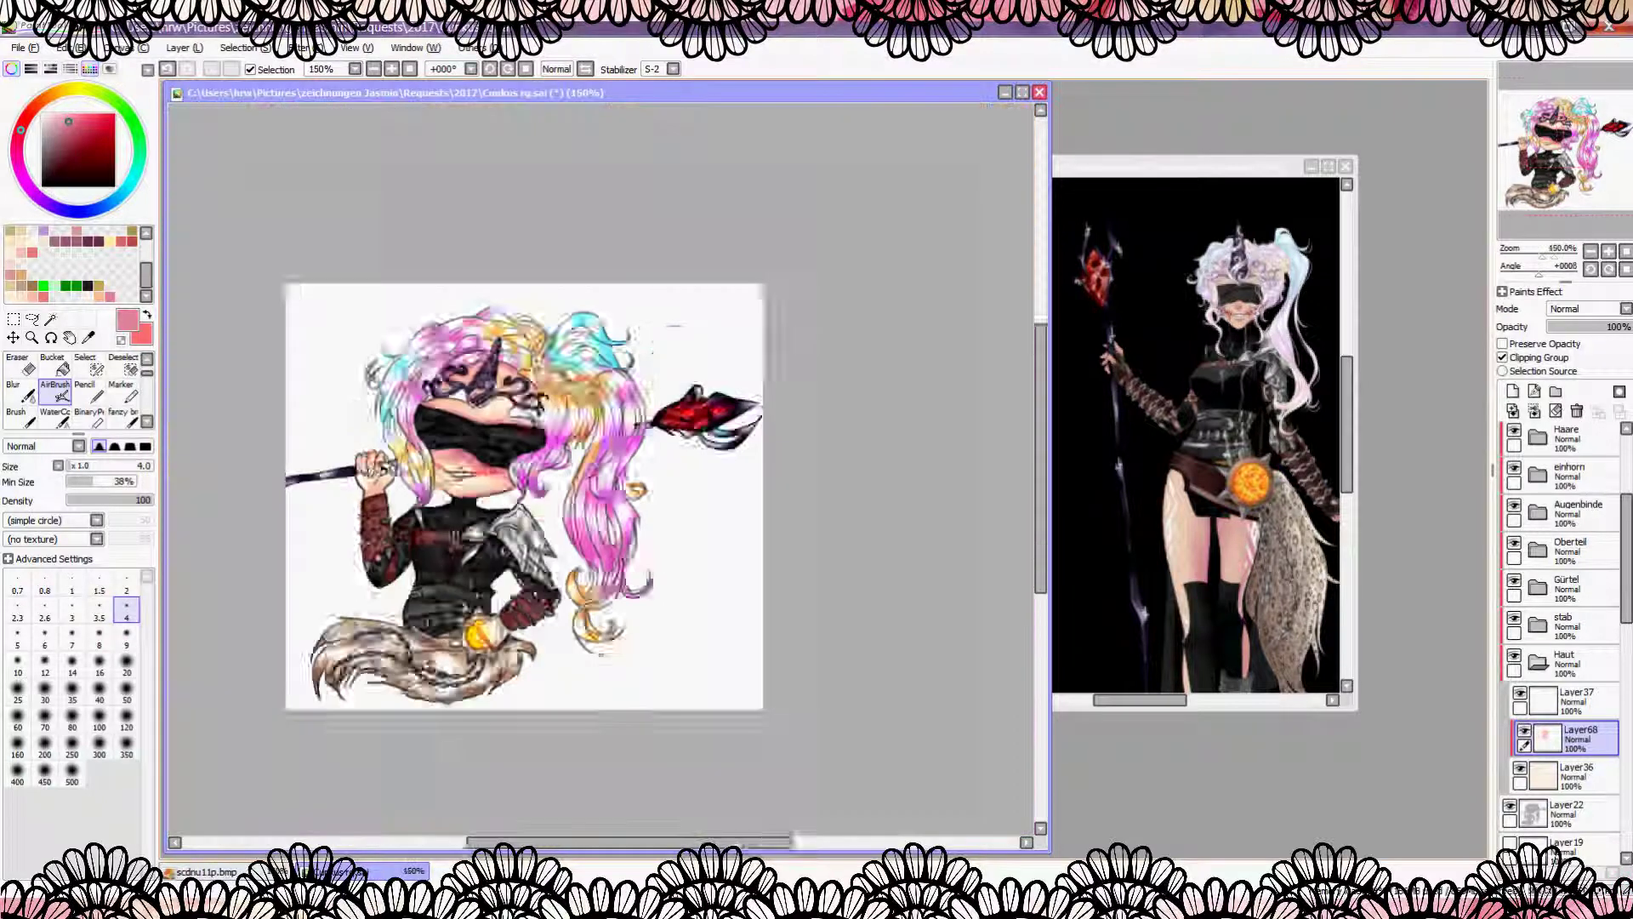
pyautogui.scroll(5, 340, 357)
pyautogui.click(126, 636)
pyautogui.moveTo(447, 439)
pyautogui.mouseDown()
pyautogui.moveTo(468, 408)
pyautogui.moveTo(425, 349)
pyautogui.moveTo(375, 357)
pyautogui.moveTo(359, 462)
pyautogui.mouseUp()
# Step: Shift the skin shading layer's hue to +6 and strongly raise its saturation
pyautogui.scroll(-4, 359, 462)
pyautogui.scroll(2, 511, 468)
pyautogui.scroll(-1, 510, 468)
pyautogui.hotkey('ctrl', 'u')
pyautogui.moveTo(1110, 173); pyautogui.dragTo(1134, 187)
pyautogui.click(1112, 201)
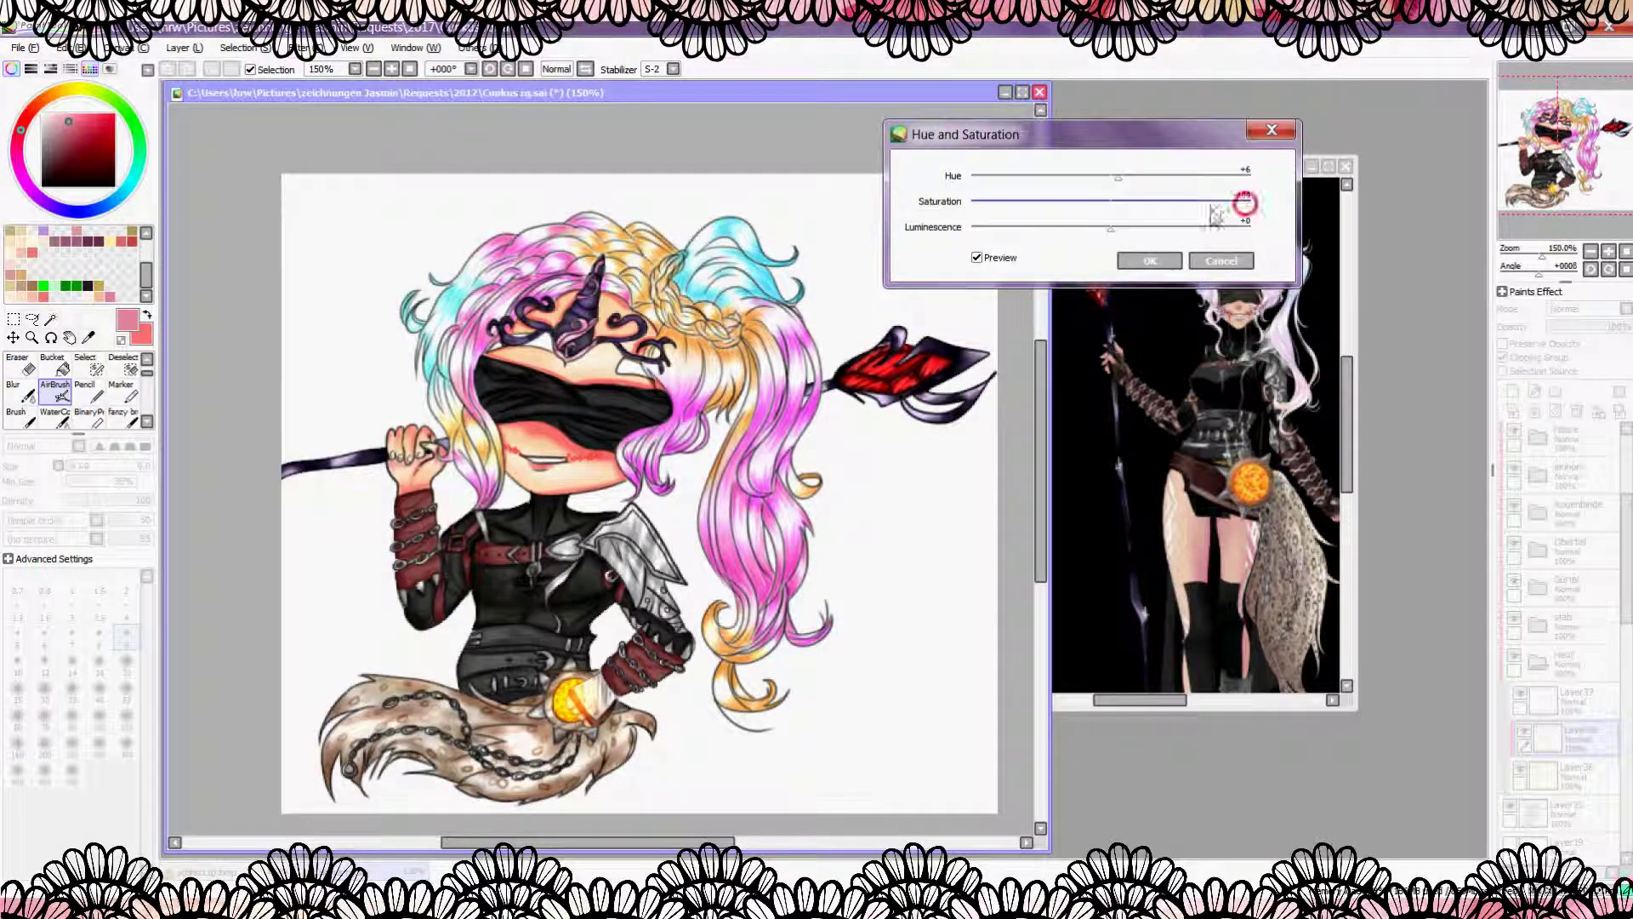
pyautogui.click(1149, 261)
# Step: Blend the skin shading on the face with the Blur tool at sizes 9 and 20
pyautogui.scroll(2, 551, 366)
pyautogui.scroll(1, 551, 366)
pyautogui.press('r')
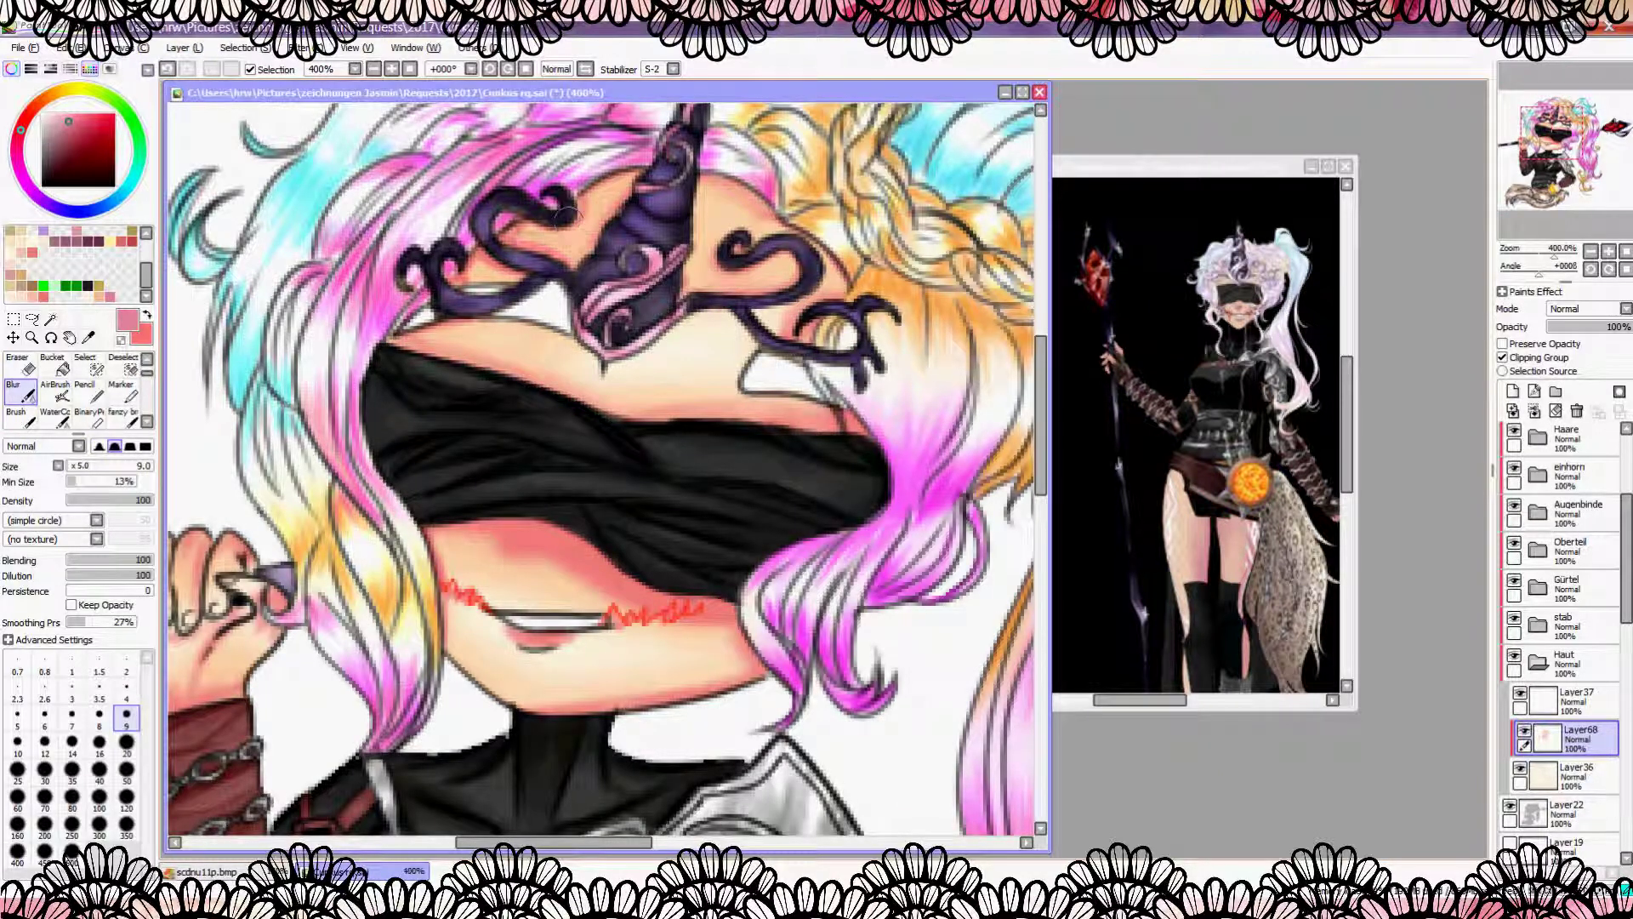
pyautogui.scroll(-1, 568, 213)
pyautogui.press(']')
pyautogui.press(']')
pyautogui.press(']')
pyautogui.press(']')
pyautogui.press(']')
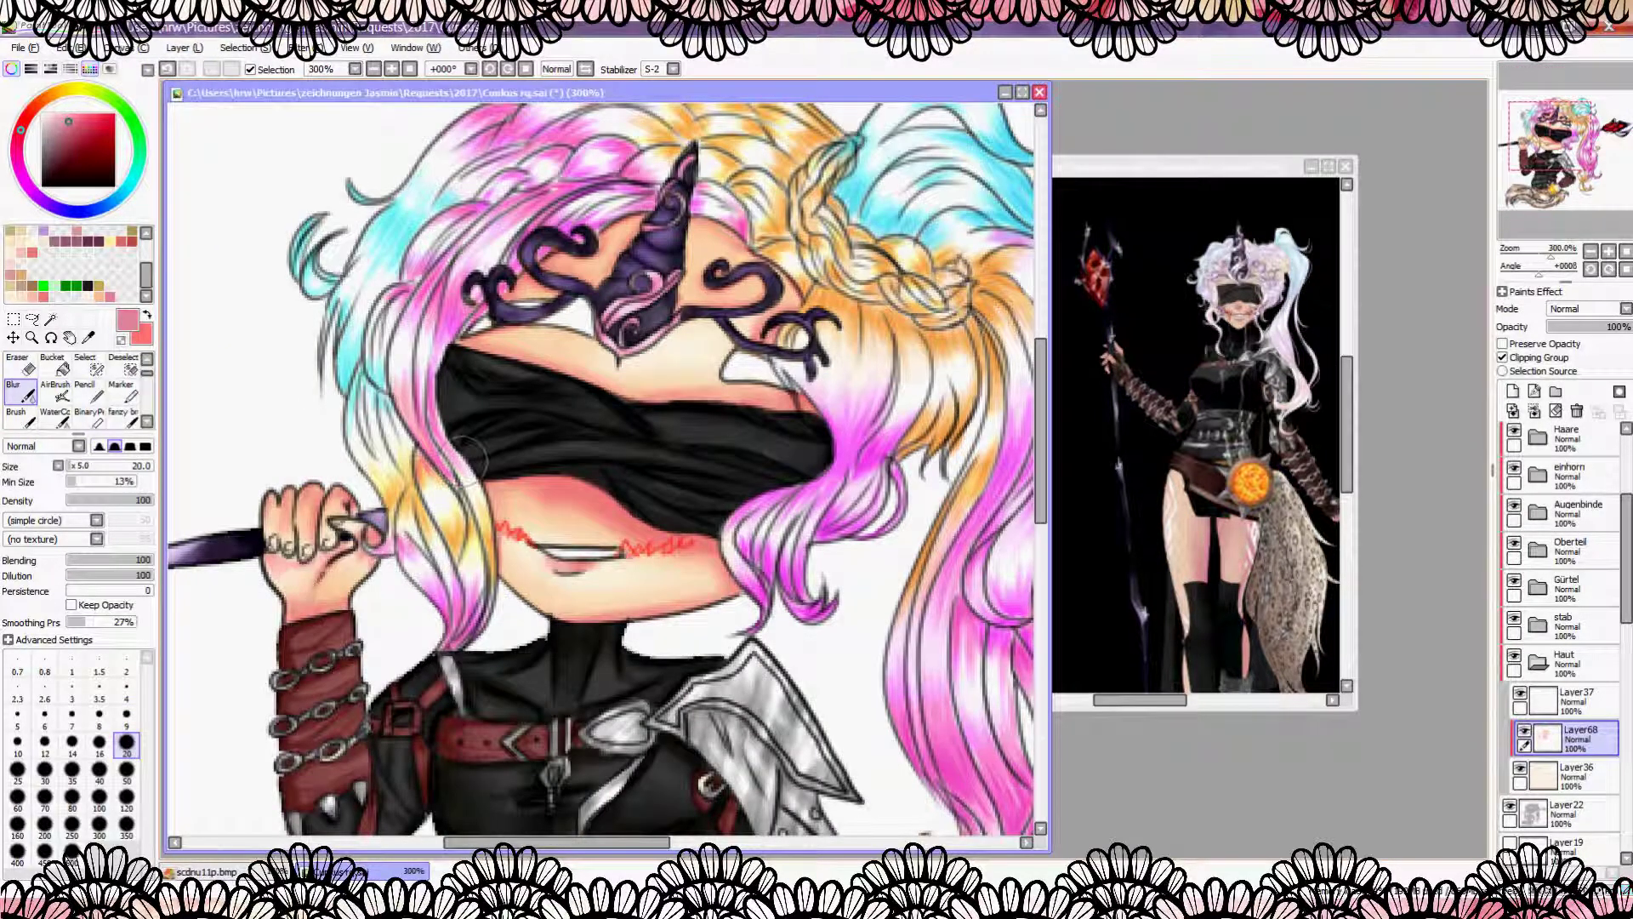
# Step: Add another clipped layer above the skin shading and airbrush deeper pinkish red shadows on the skin at size 9
pyautogui.scroll(-2, 564, 544)
pyautogui.click(1513, 391)
pyautogui.scroll(2, 566, 409)
pyautogui.press('v')
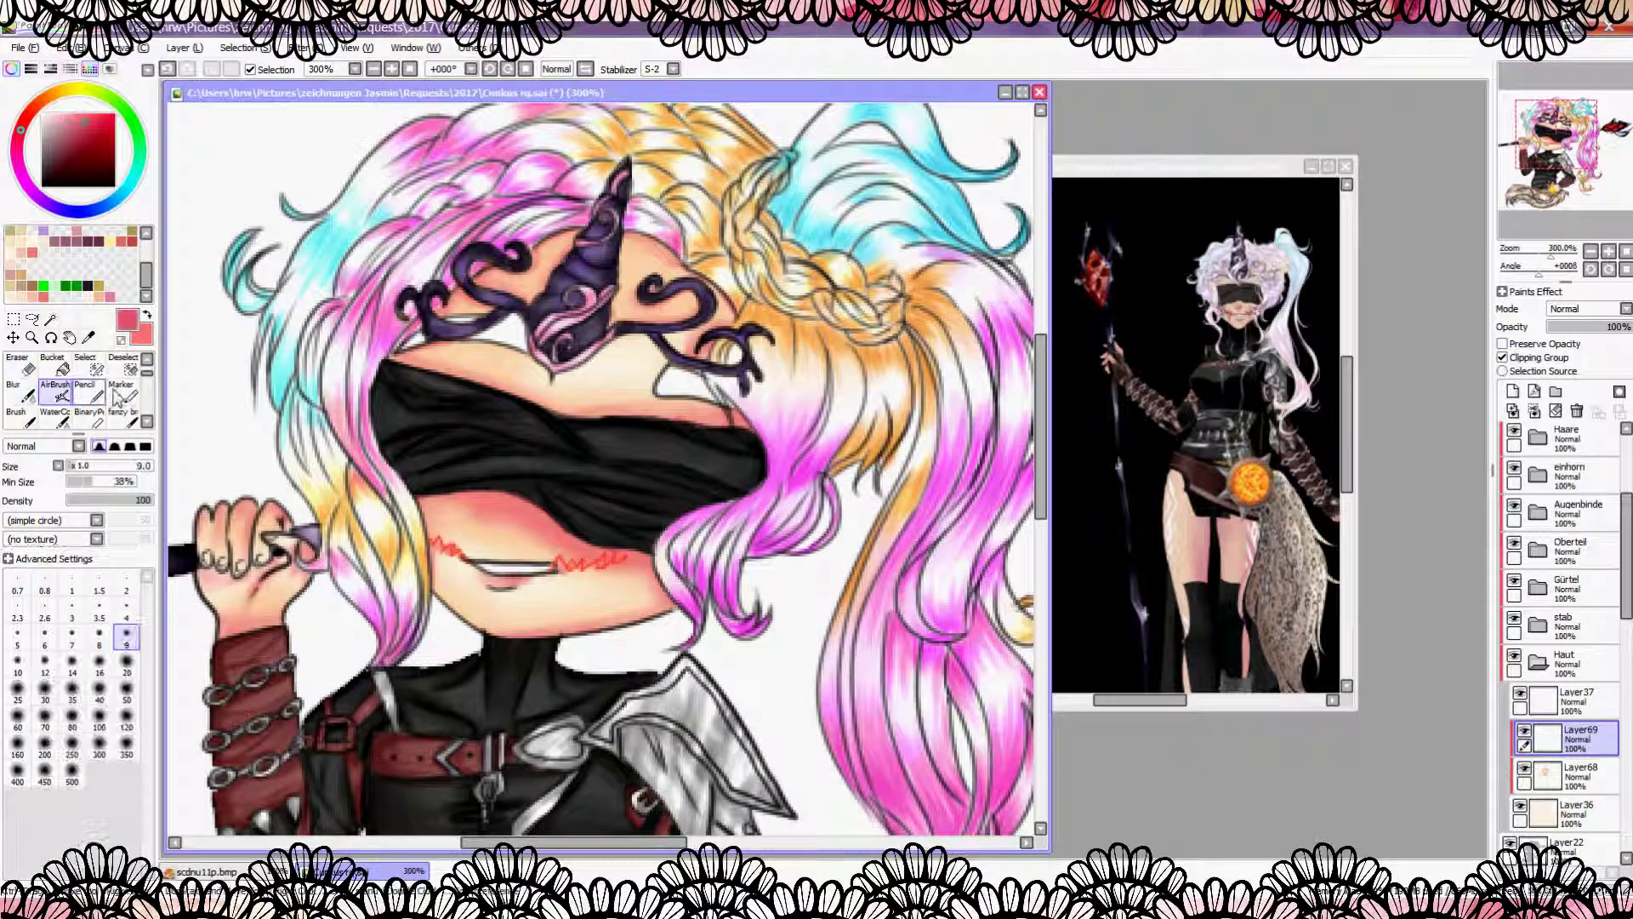
pyautogui.moveTo(626, 209); pyautogui.dragTo(631, 223)
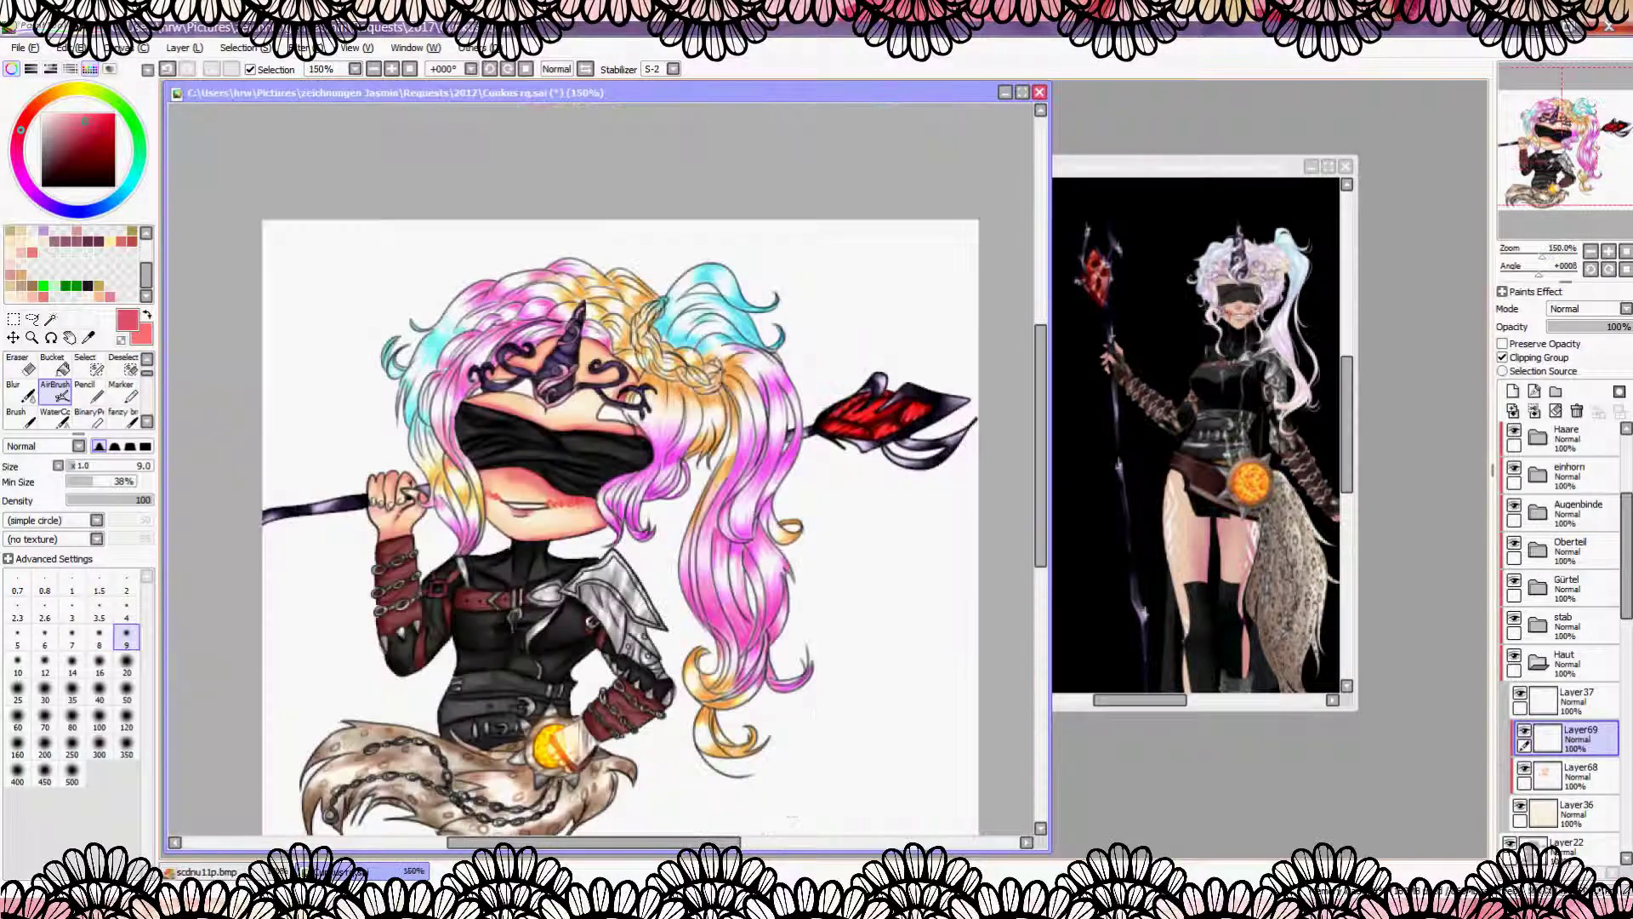
# Step: Add a clipped Luminosity layer above the skin shadows and airbrush light yellow highlights on the skin at size 4
pyautogui.click(1513, 391)
pyautogui.click(1587, 309)
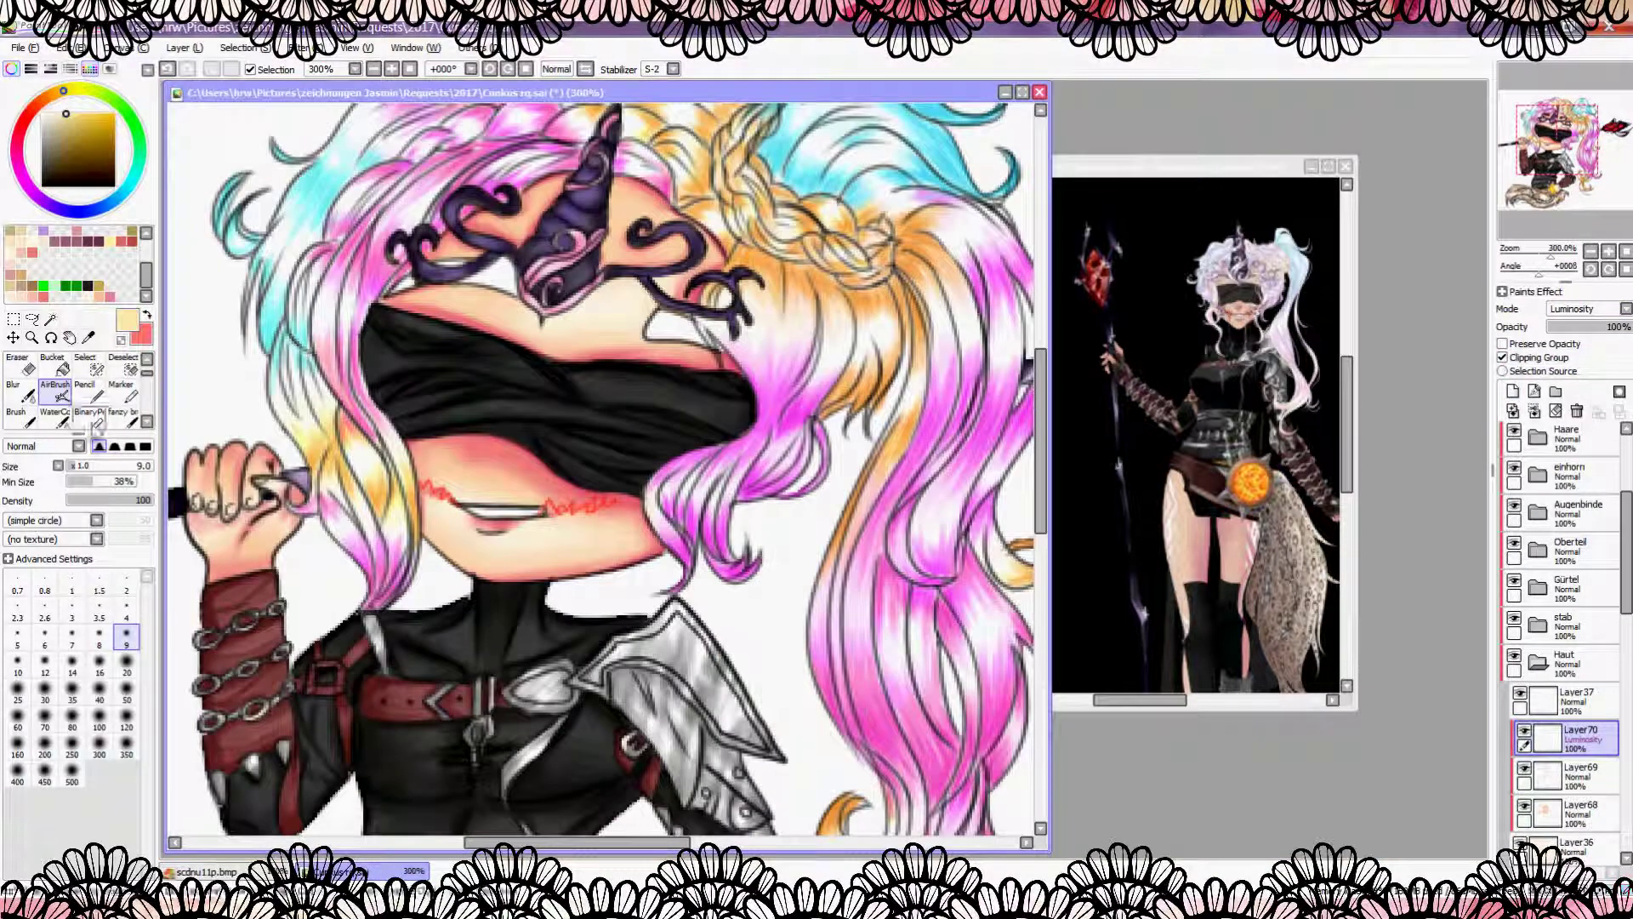
pyautogui.click(126, 617)
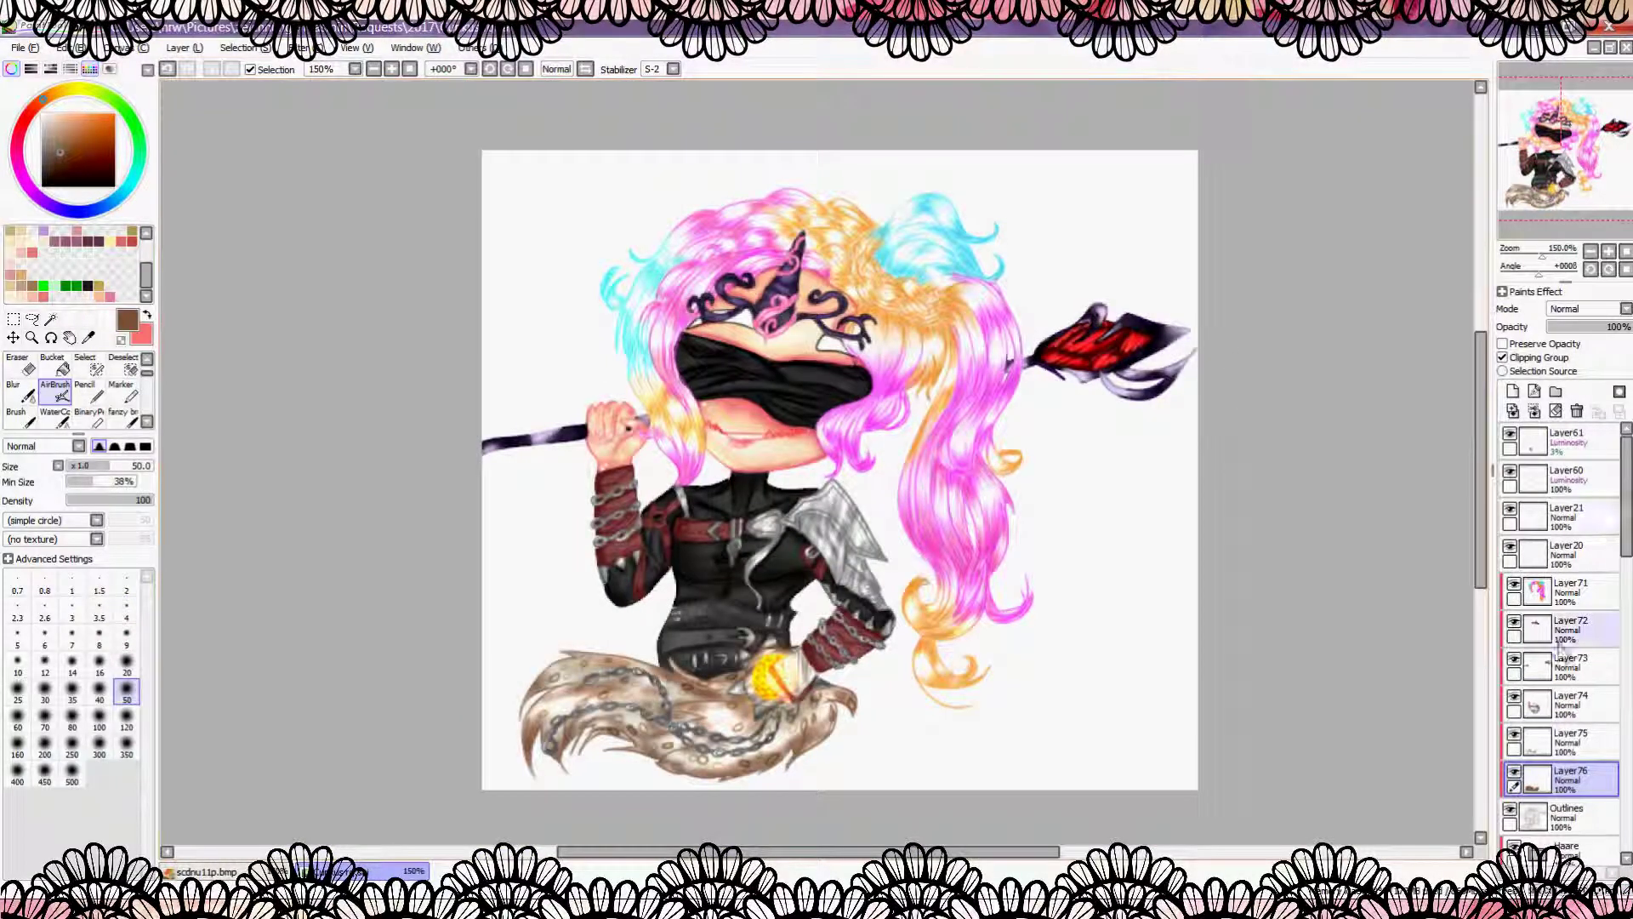
# Step: Add a clipped layer above Layer20 and airbrush light grey over the dark outlines of the white eyebrows at size 50
pyautogui.click(1565, 515)
pyautogui.click(1565, 552)
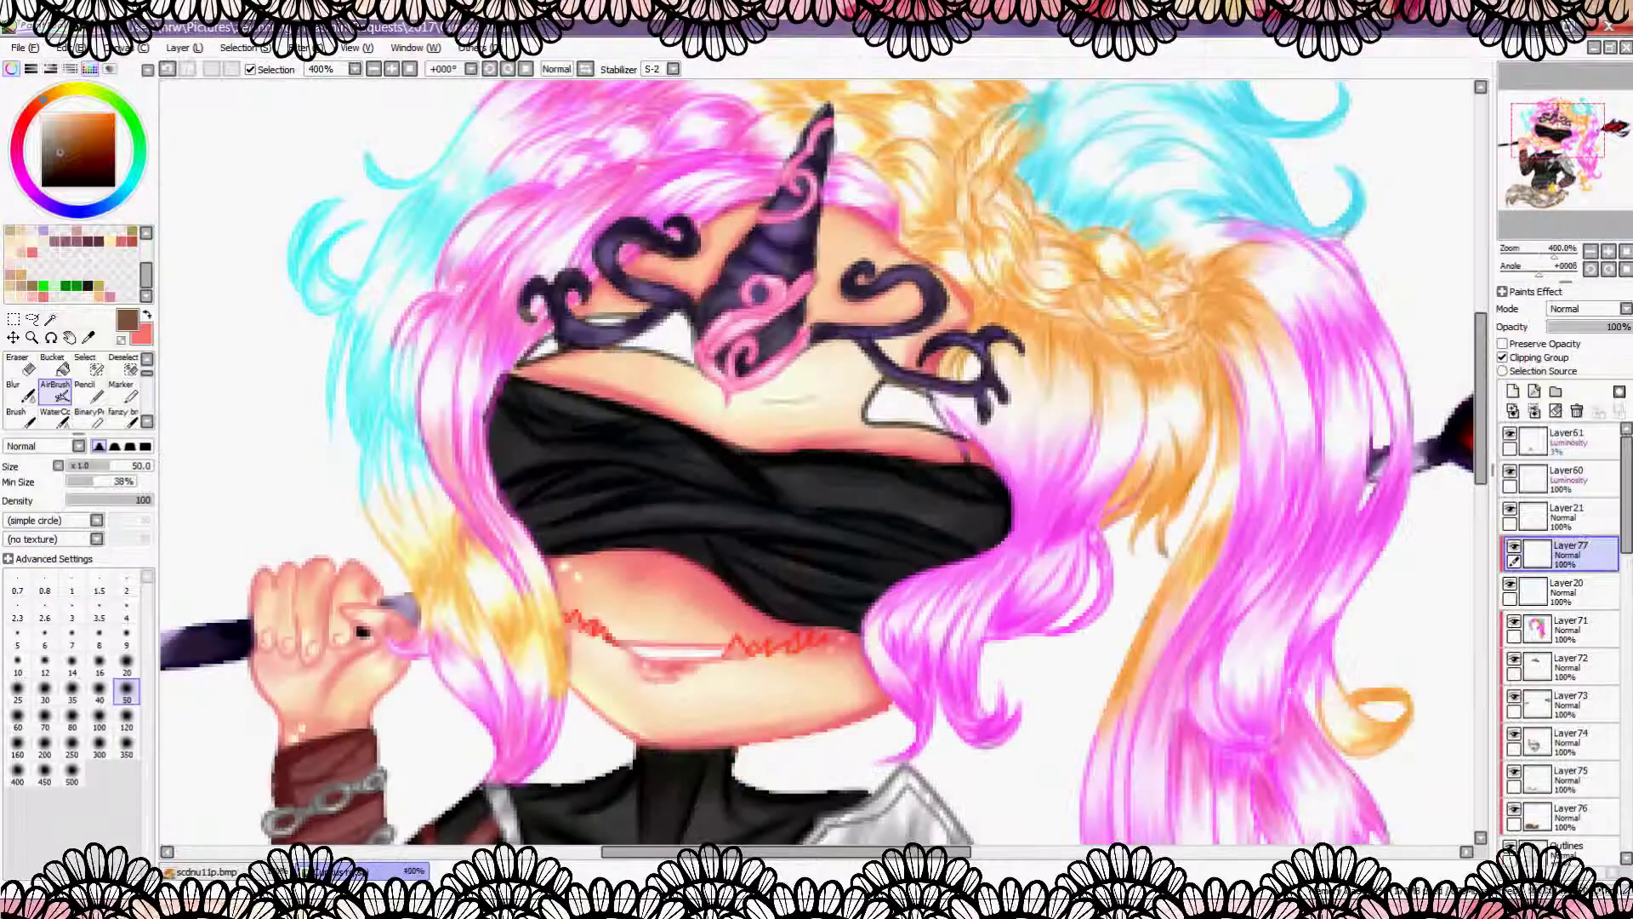
pyautogui.press('-')
pyautogui.press('-')
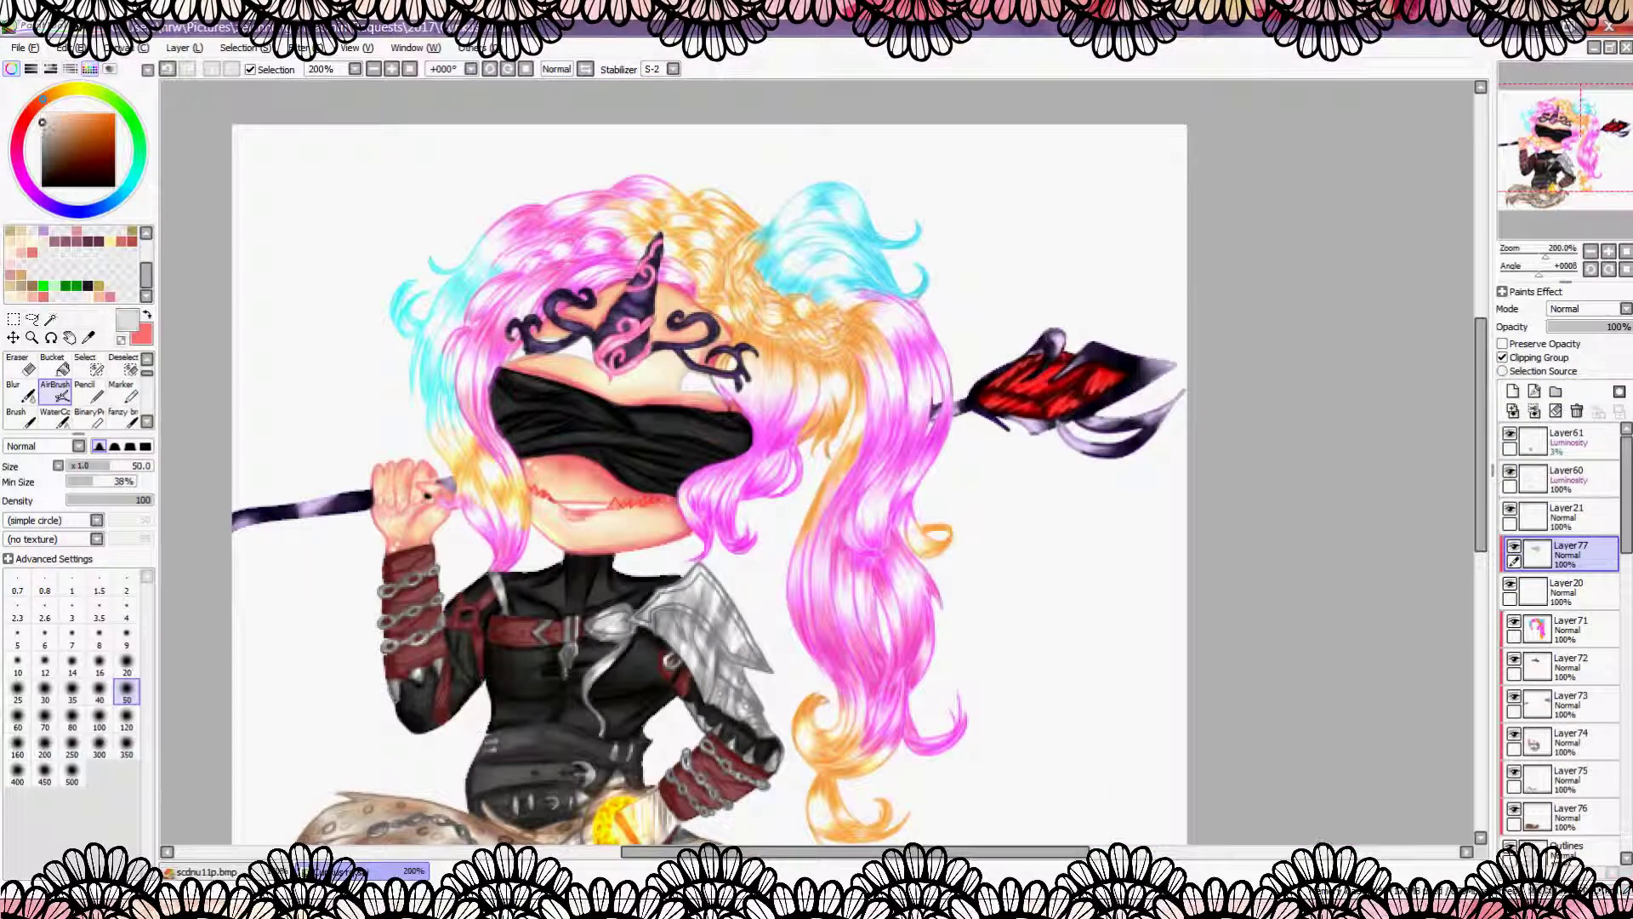
# Step: Add a new layer on top of the stack and paint loose light blue strands on the blue ponytail with the Brush at size 2
pyautogui.hotkey('ctrl', 'shift', 'n')
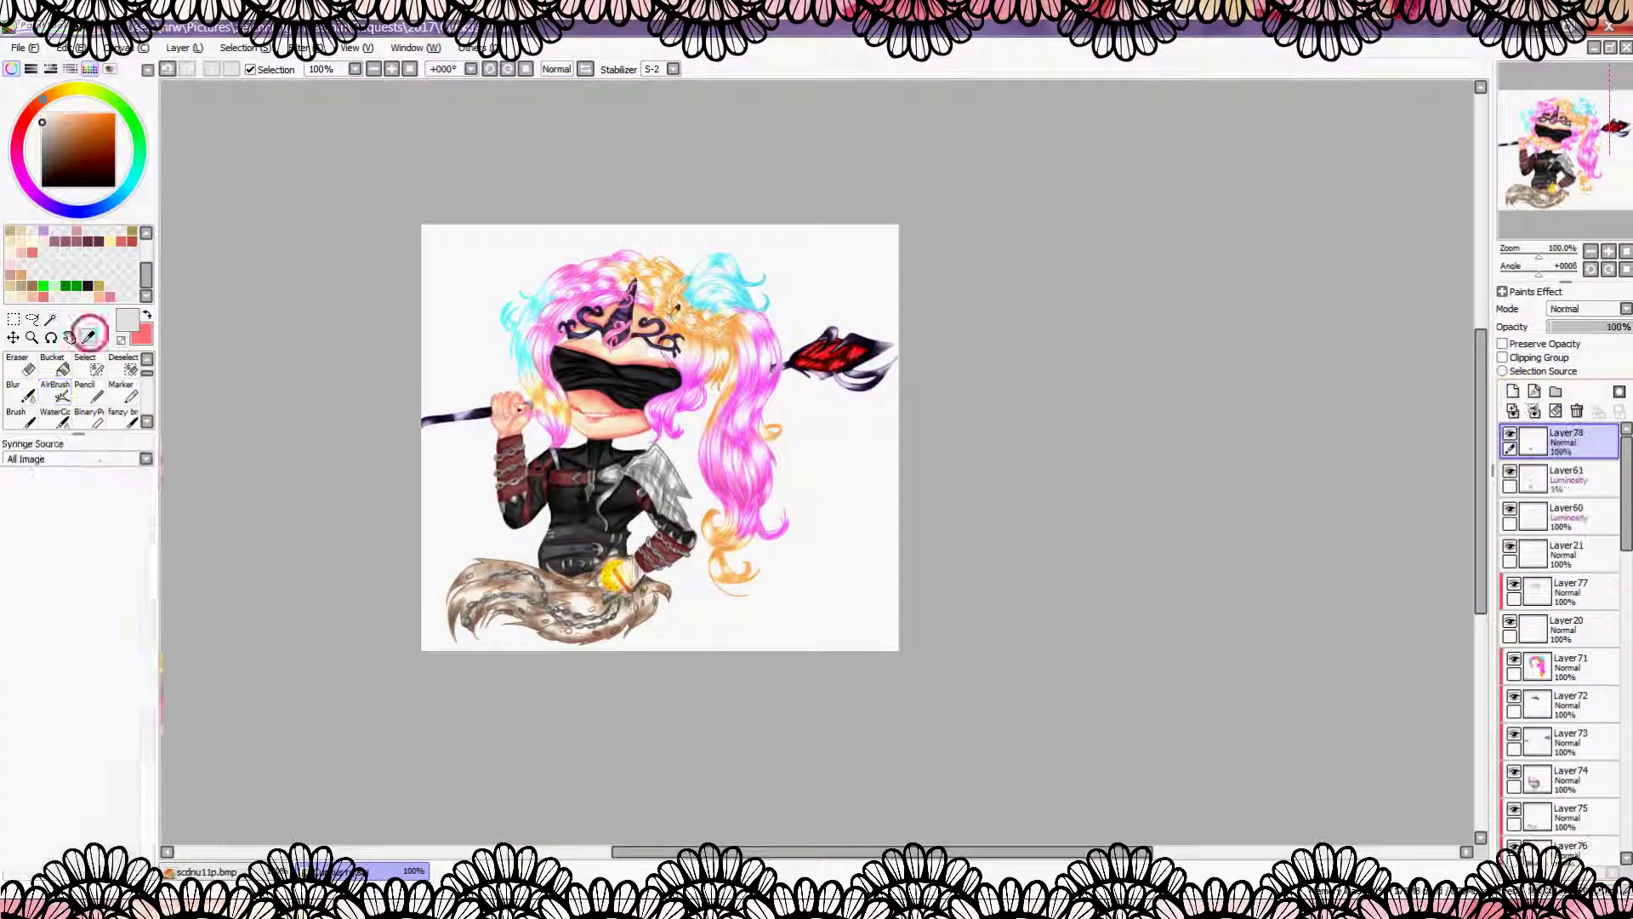
pyautogui.press('b')
pyautogui.press('+')
pyautogui.press('+')
pyautogui.moveTo(510, 326); pyautogui.dragTo(672, 243)
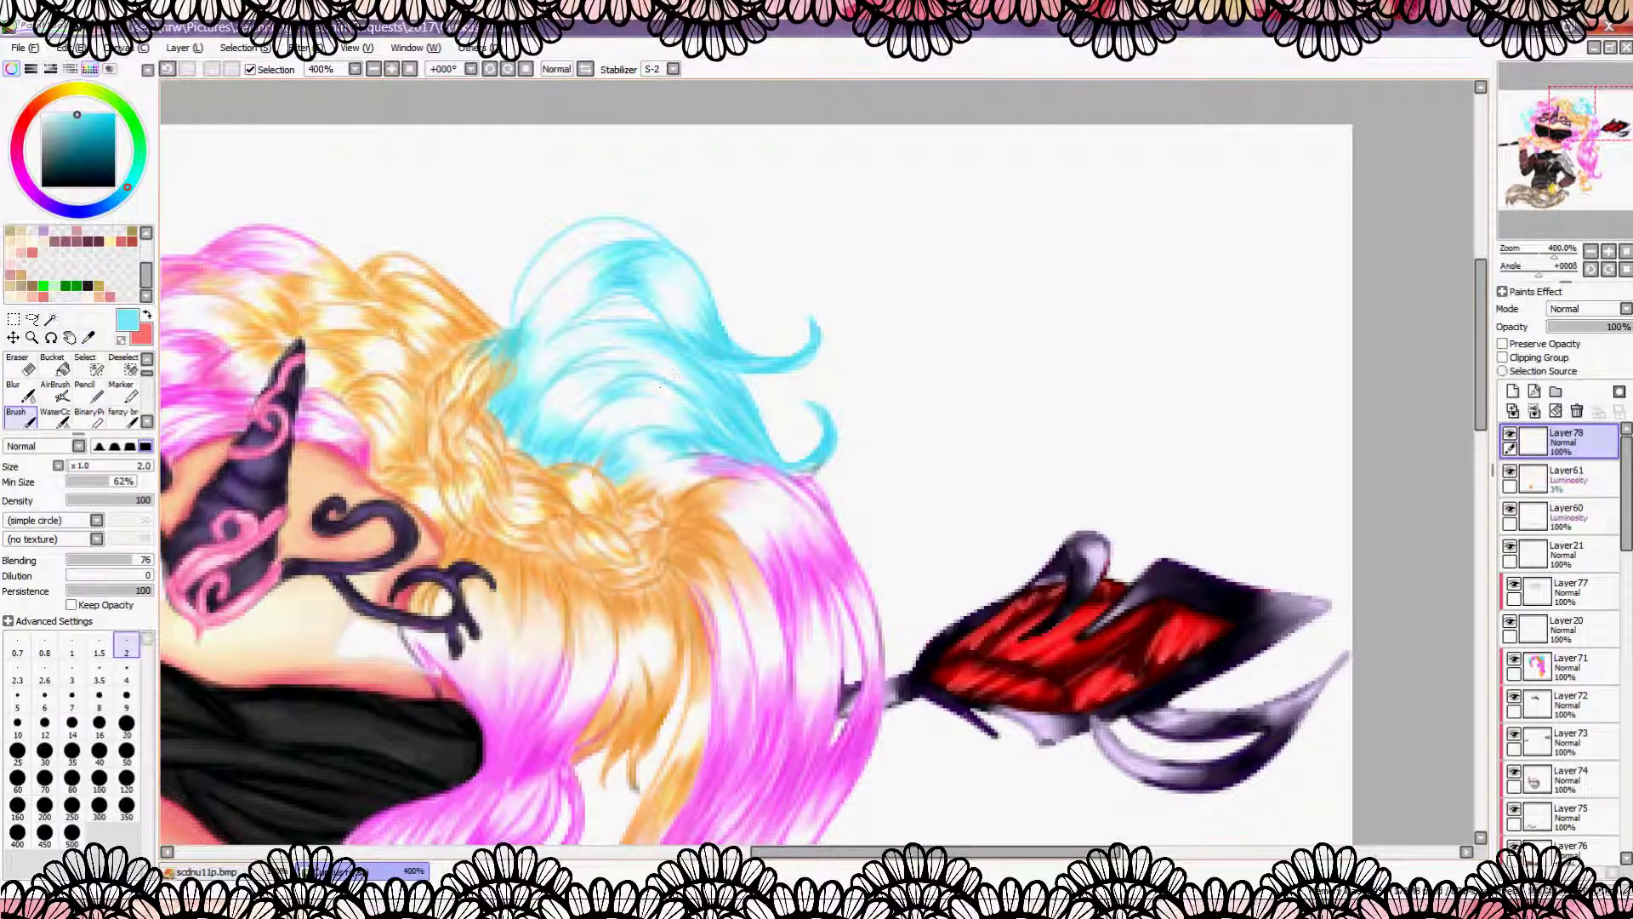
pyautogui.press('-')
pyautogui.moveTo(503, 376); pyautogui.dragTo(549, 382)
# Step: Paint fine cyan strands along the blue curls beside the face with the Brush at size 1
pyautogui.click(73, 647)
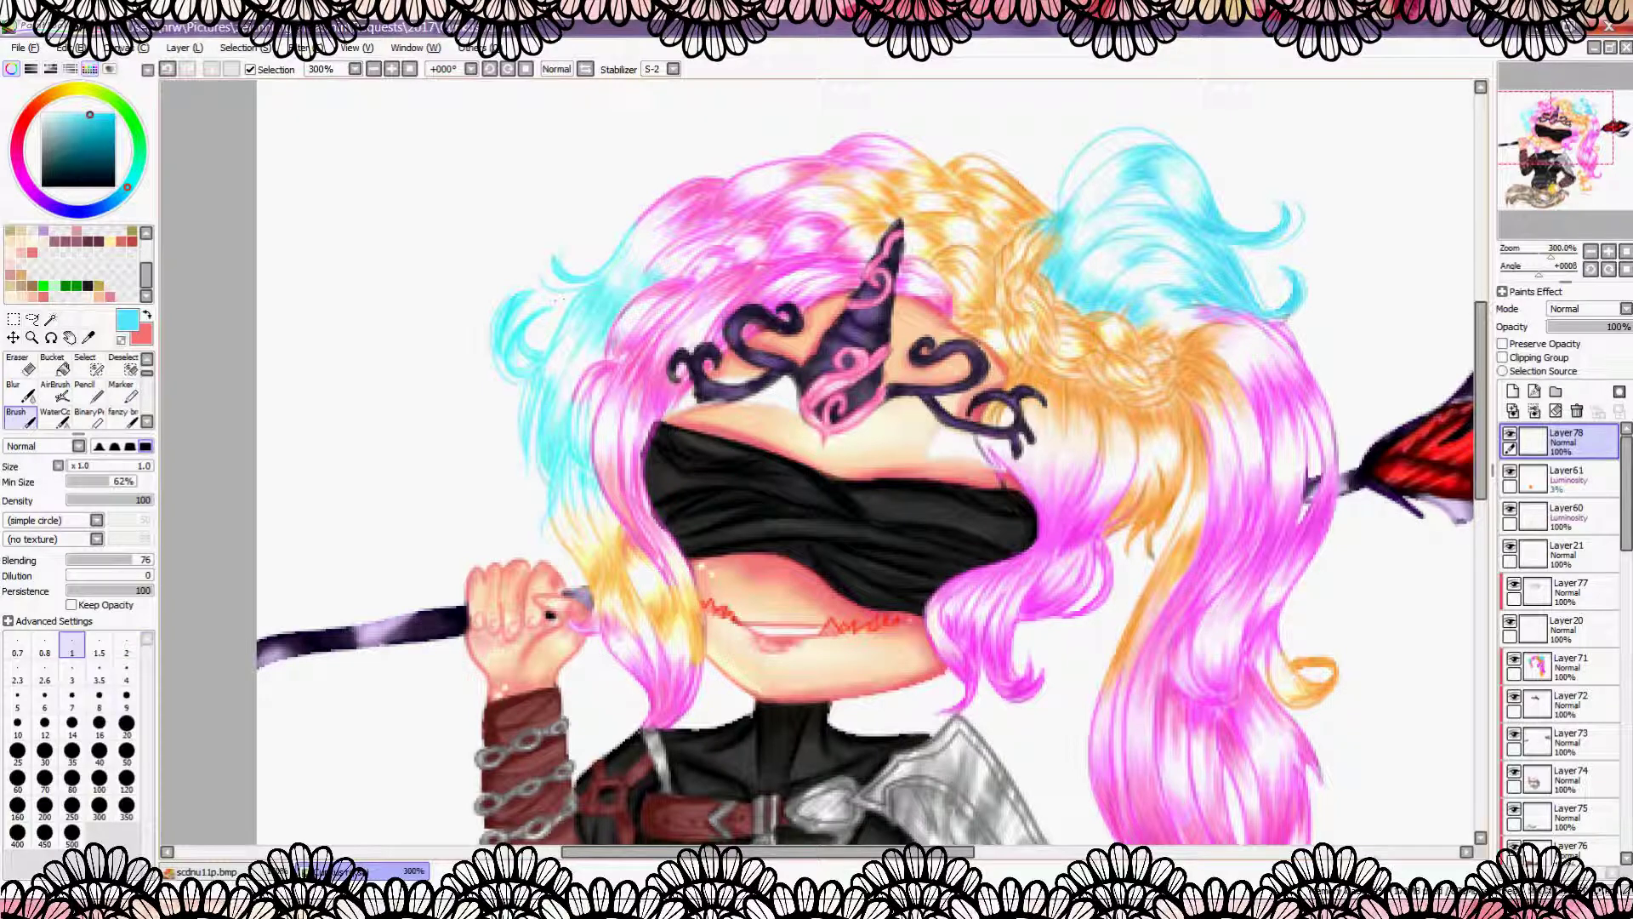
pyautogui.press('-')
pyautogui.press('-')
pyautogui.press('+')
pyautogui.press('+')
pyautogui.press('+')
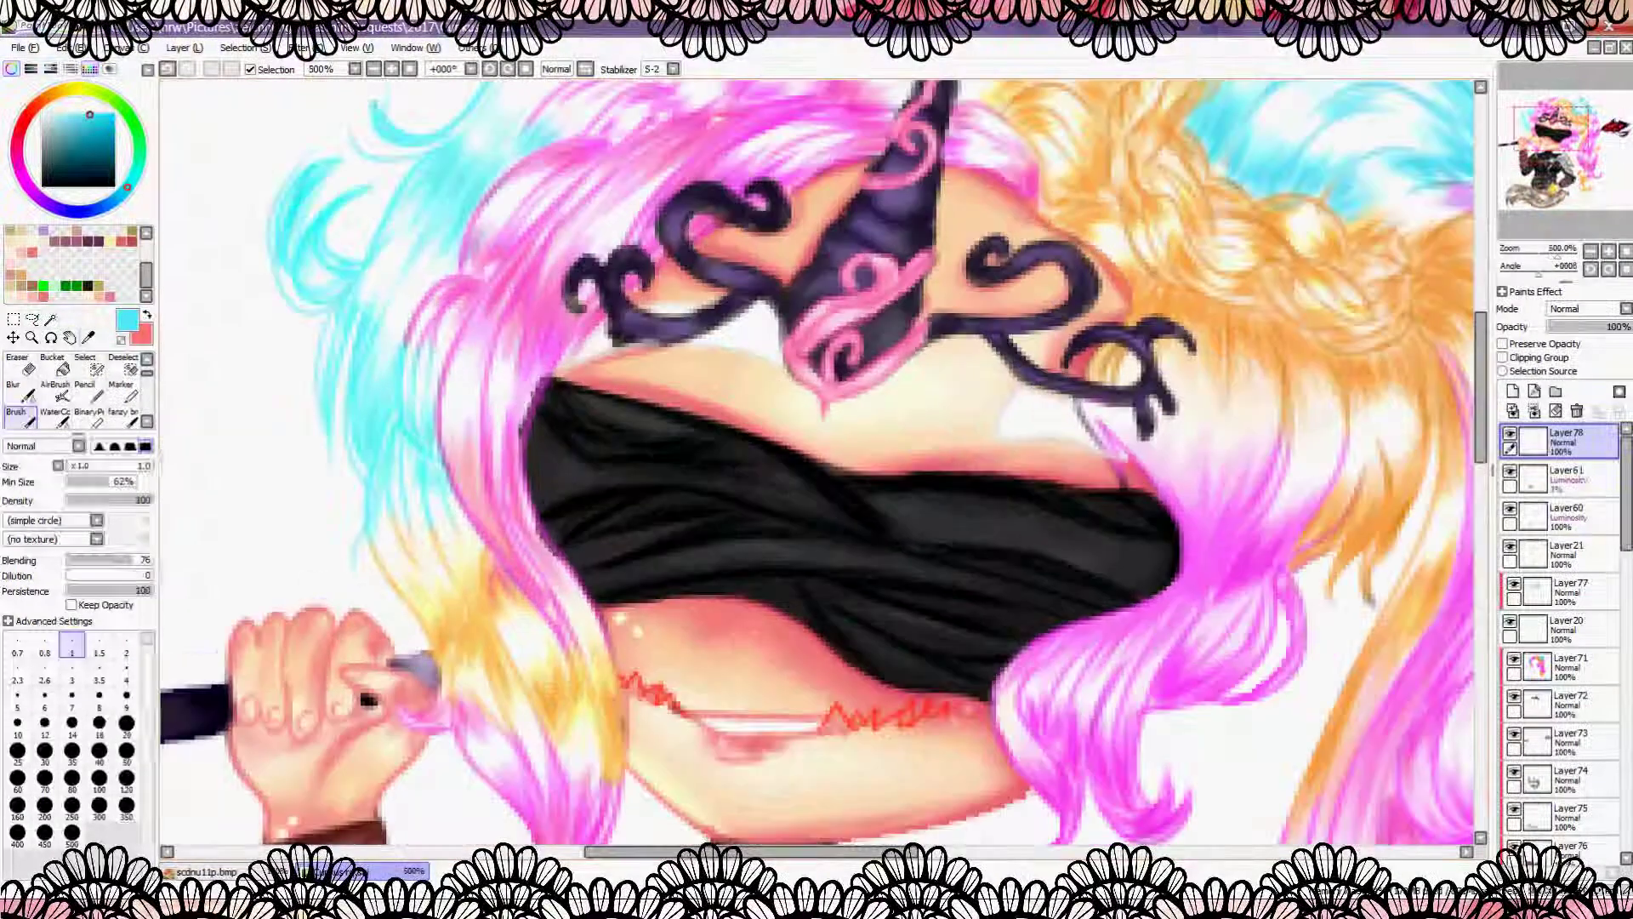
pyautogui.press('+')
# Step: Airbrush sampled light pink strands on the pink hair framing the face and forehead at size 4
pyautogui.keyDown('alt'); pyautogui.click(525, 400); pyautogui.keyUp('alt')
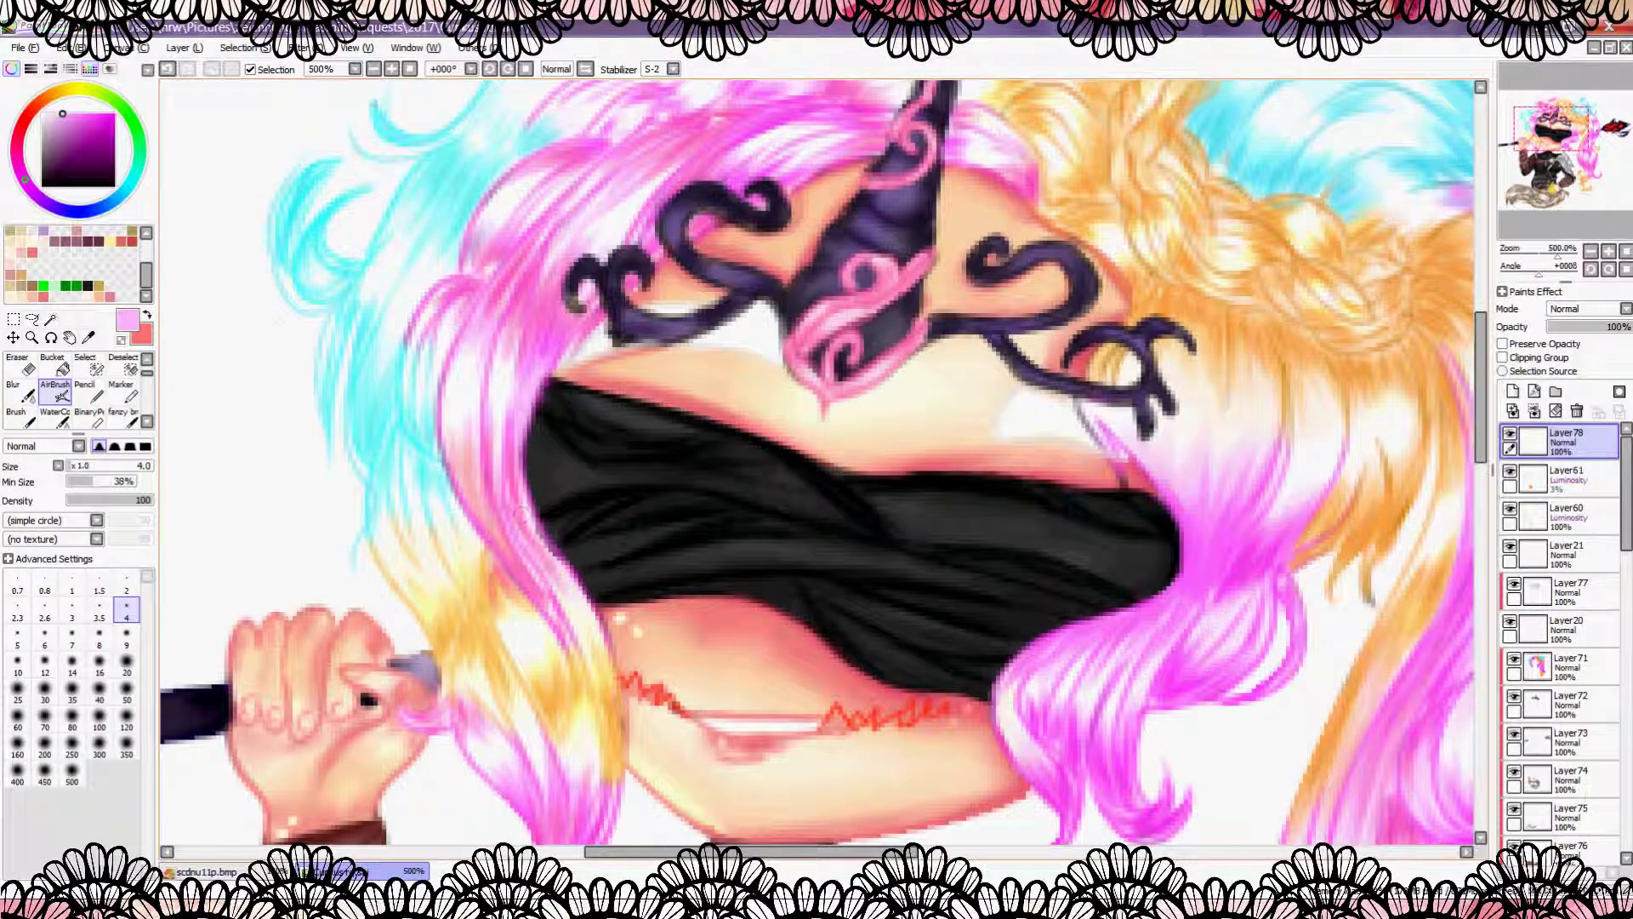
pyautogui.scroll(-4, 1102, 434)
pyautogui.scroll(7, 991, 274)
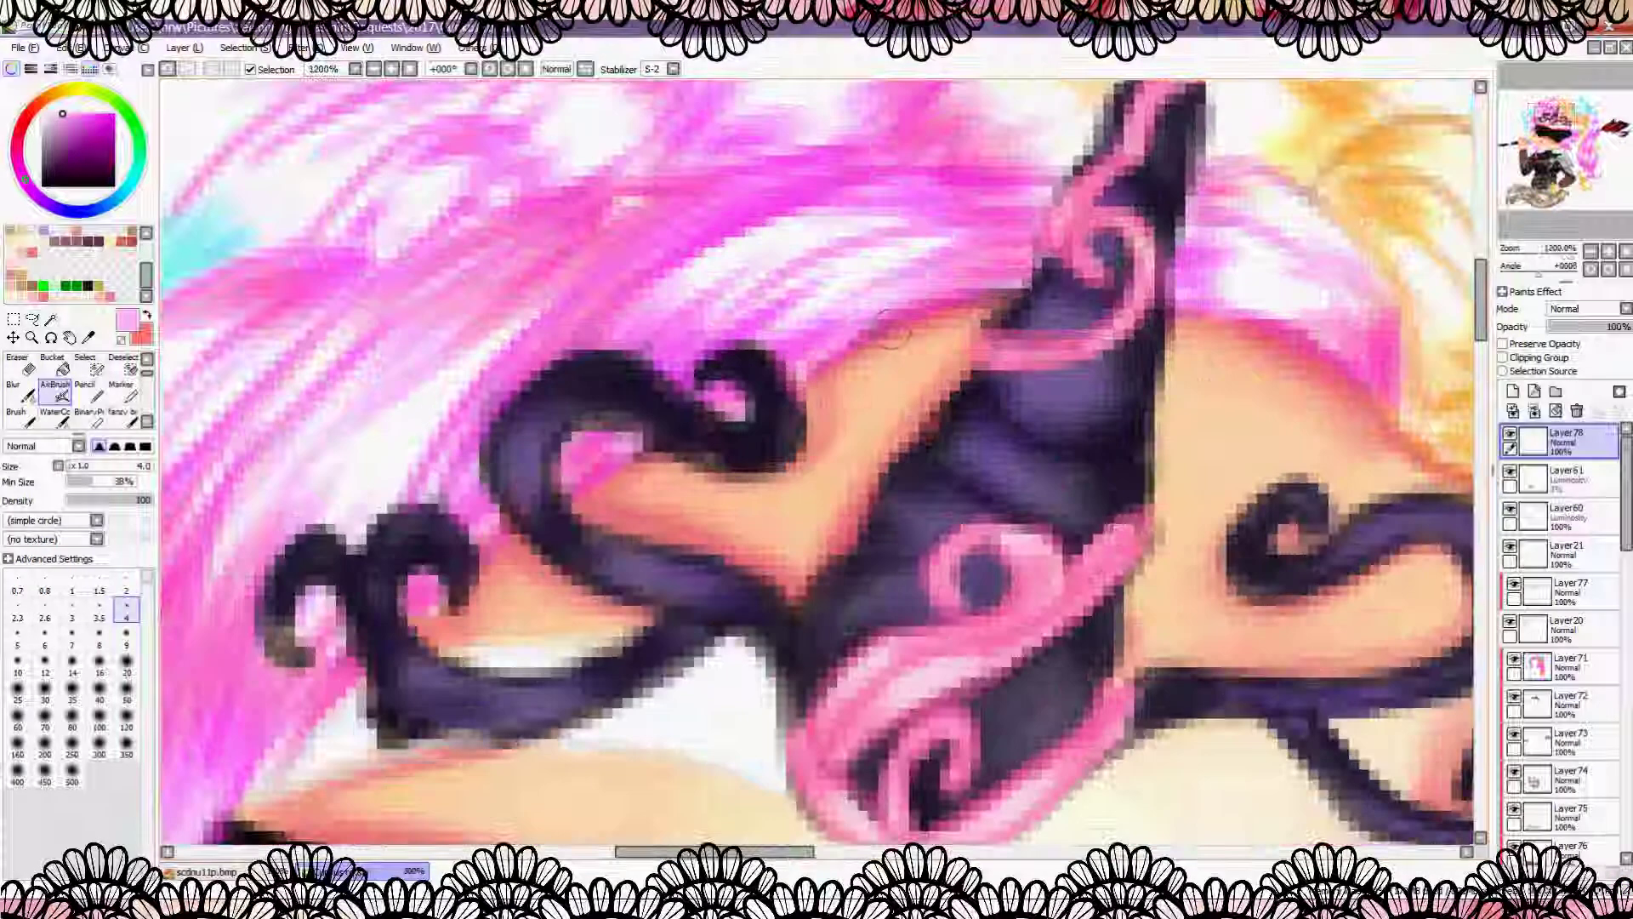
pyautogui.scroll(-5, 991, 274)
pyautogui.scroll(3, 1361, 407)
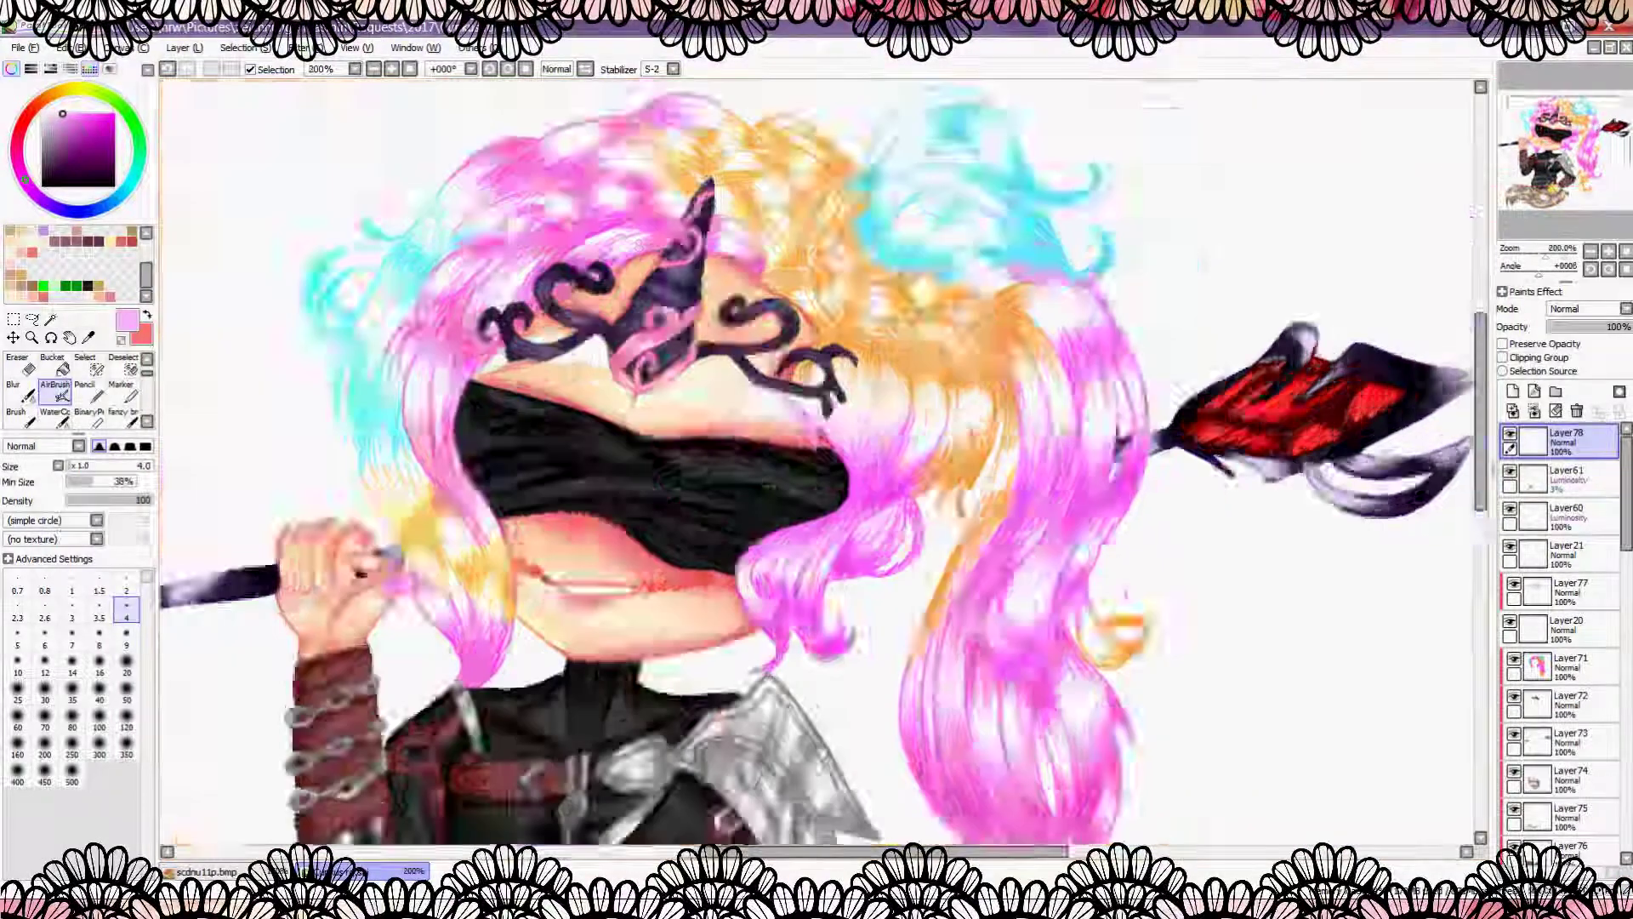
# Step: Airbrush fine loose pink strands around the long pink ponytail and the curls beside the face at sizes 2 and 1
pyautogui.scroll(-3, 936, 455)
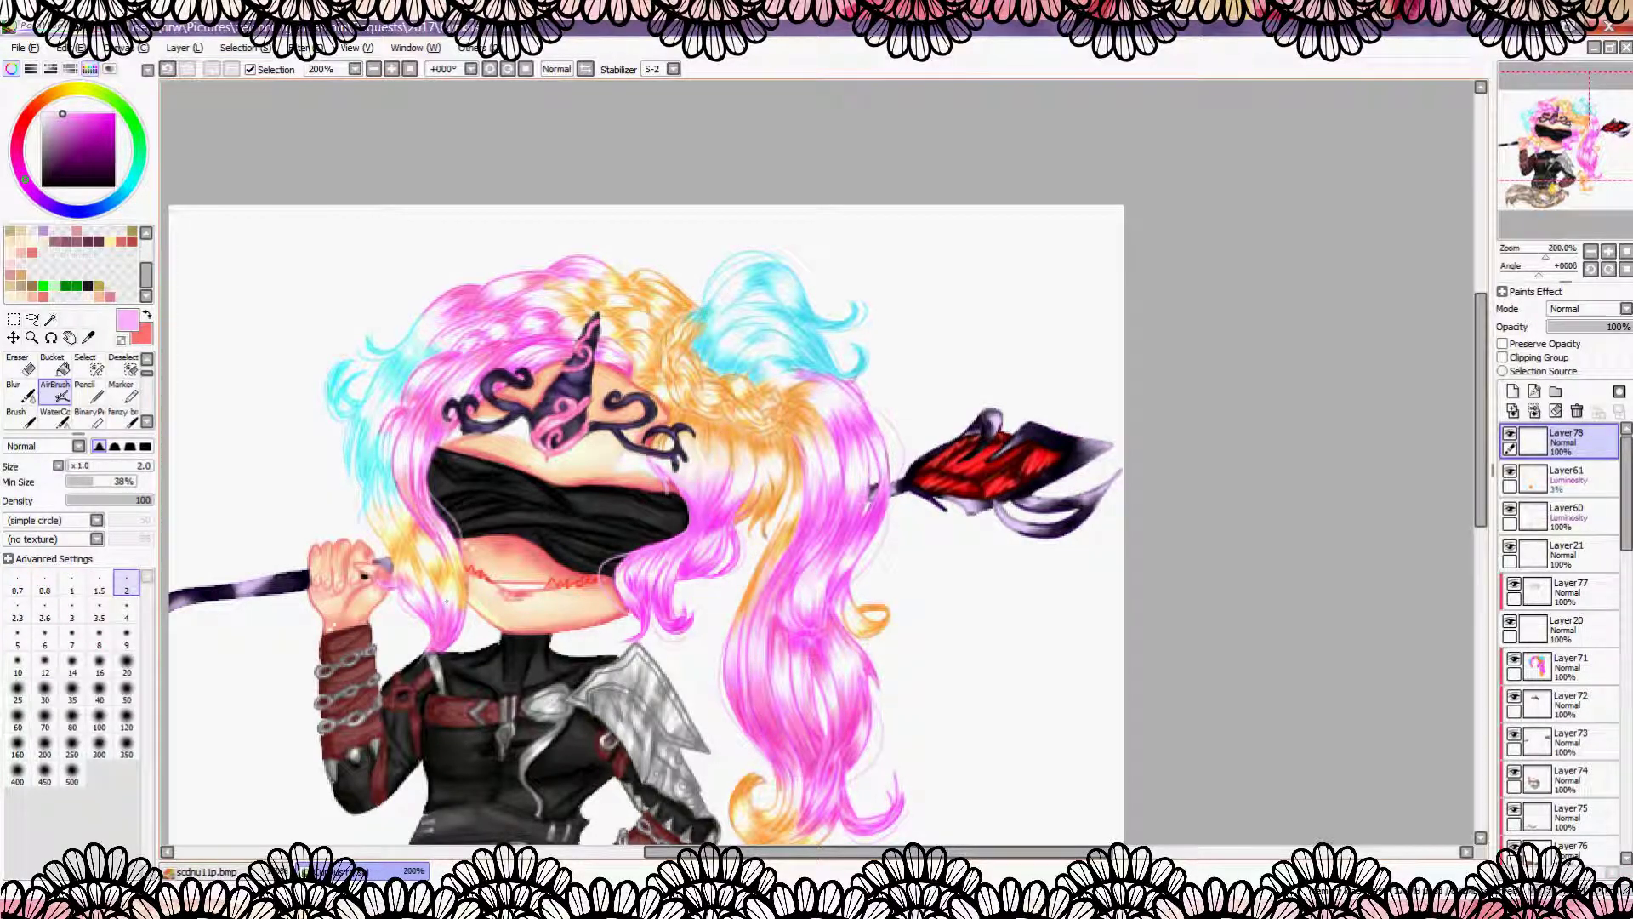
pyautogui.scroll(1, 460, 455)
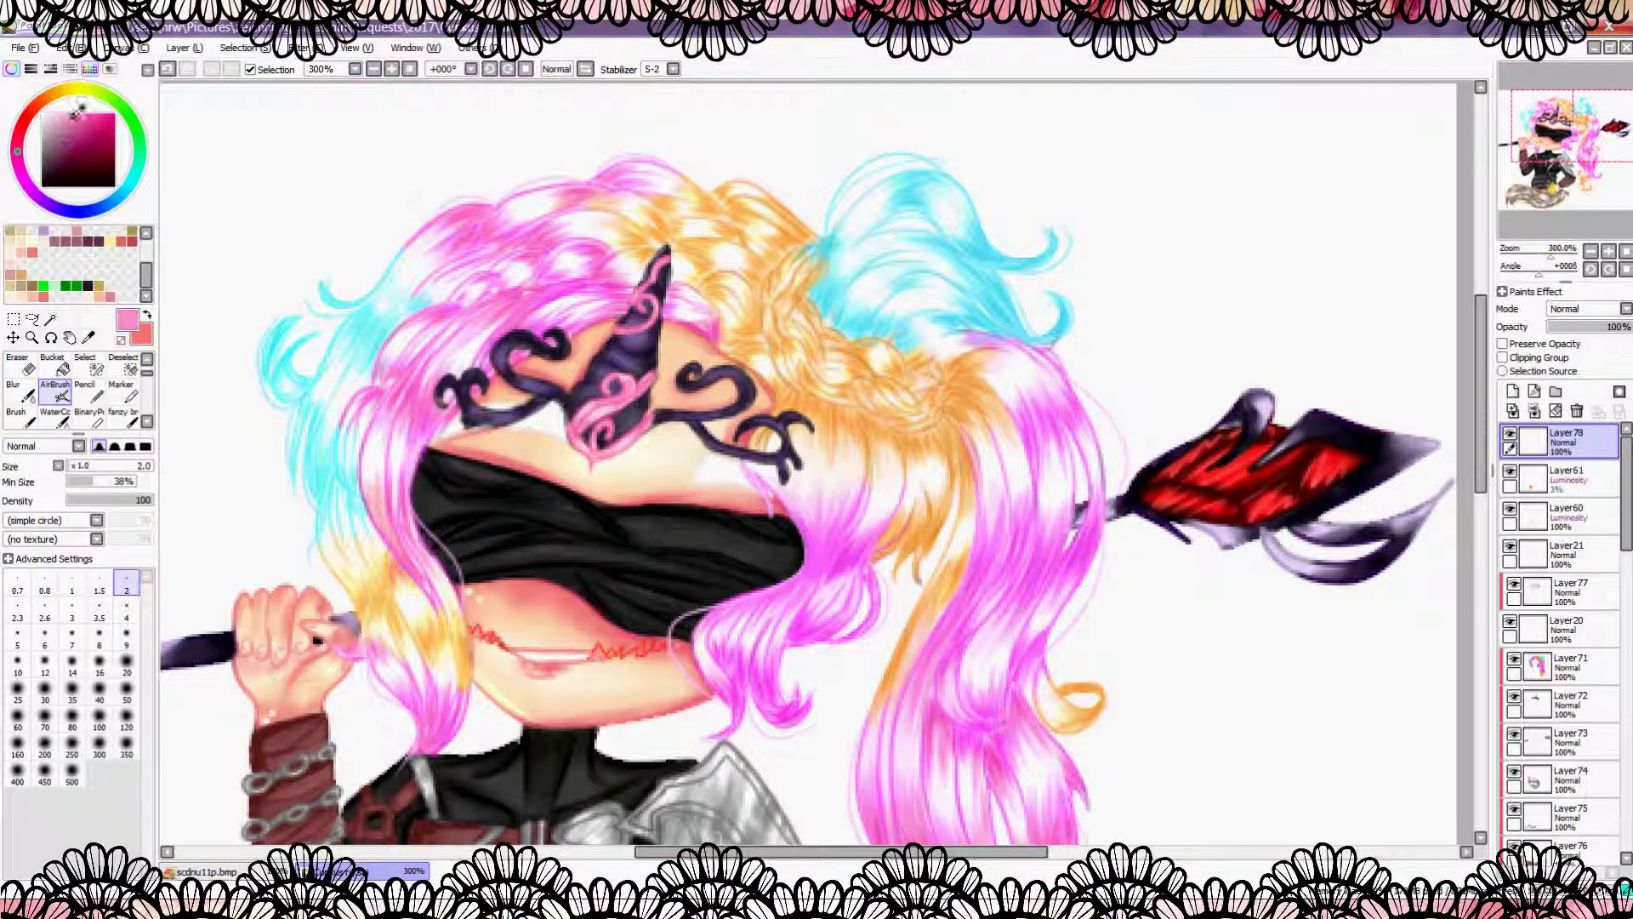
pyautogui.click(71, 587)
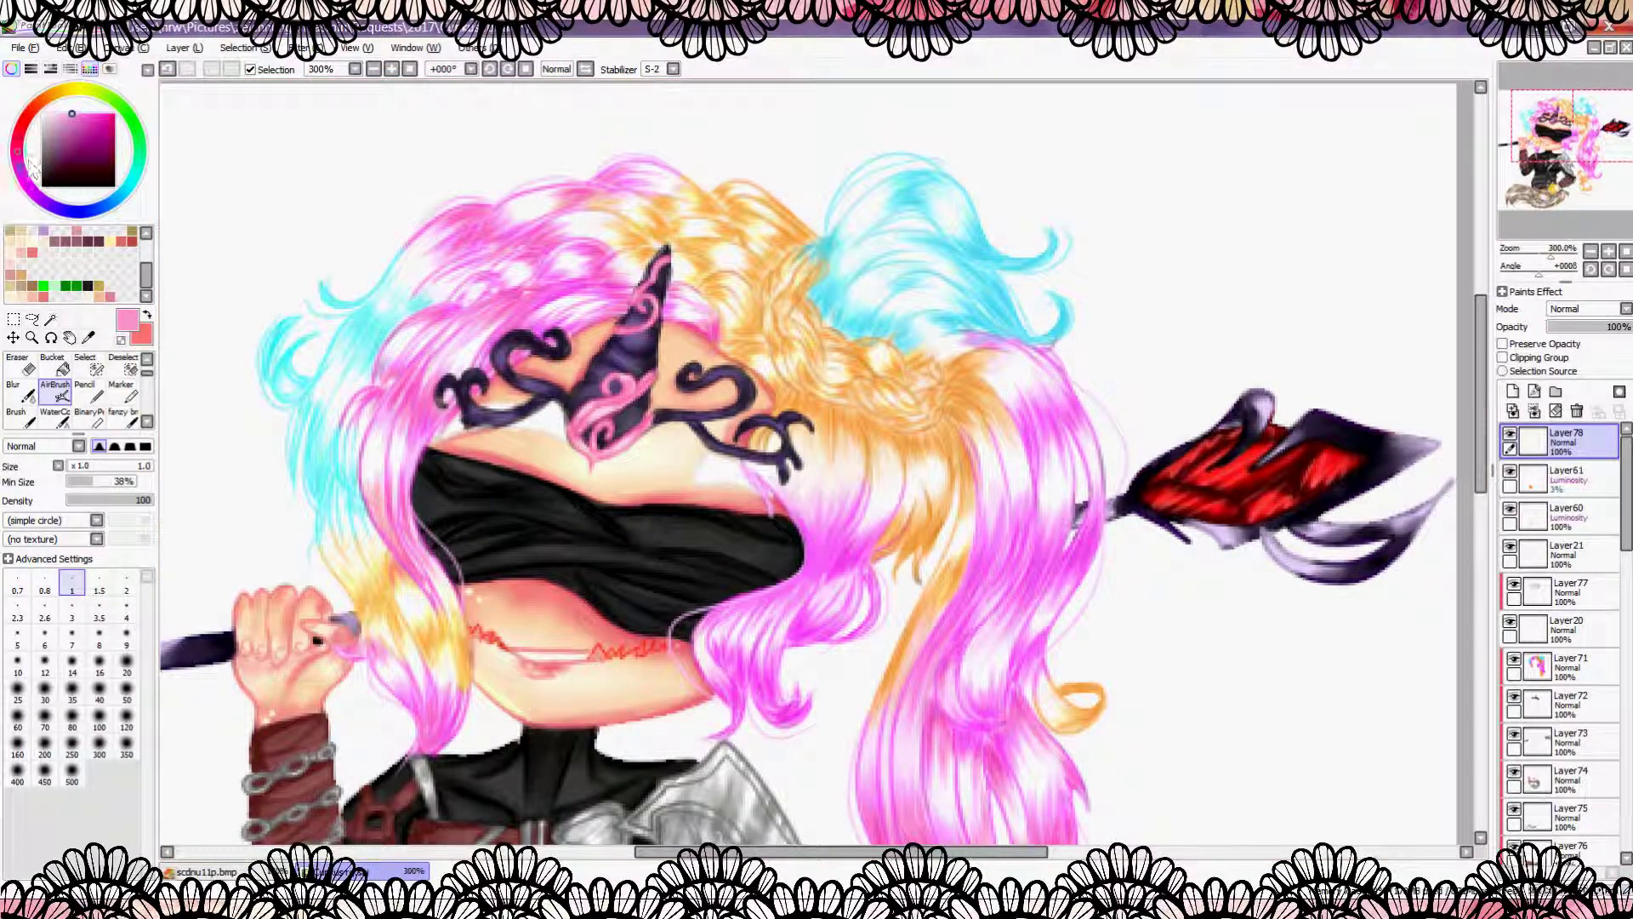
pyautogui.scroll(-3, 495, 530)
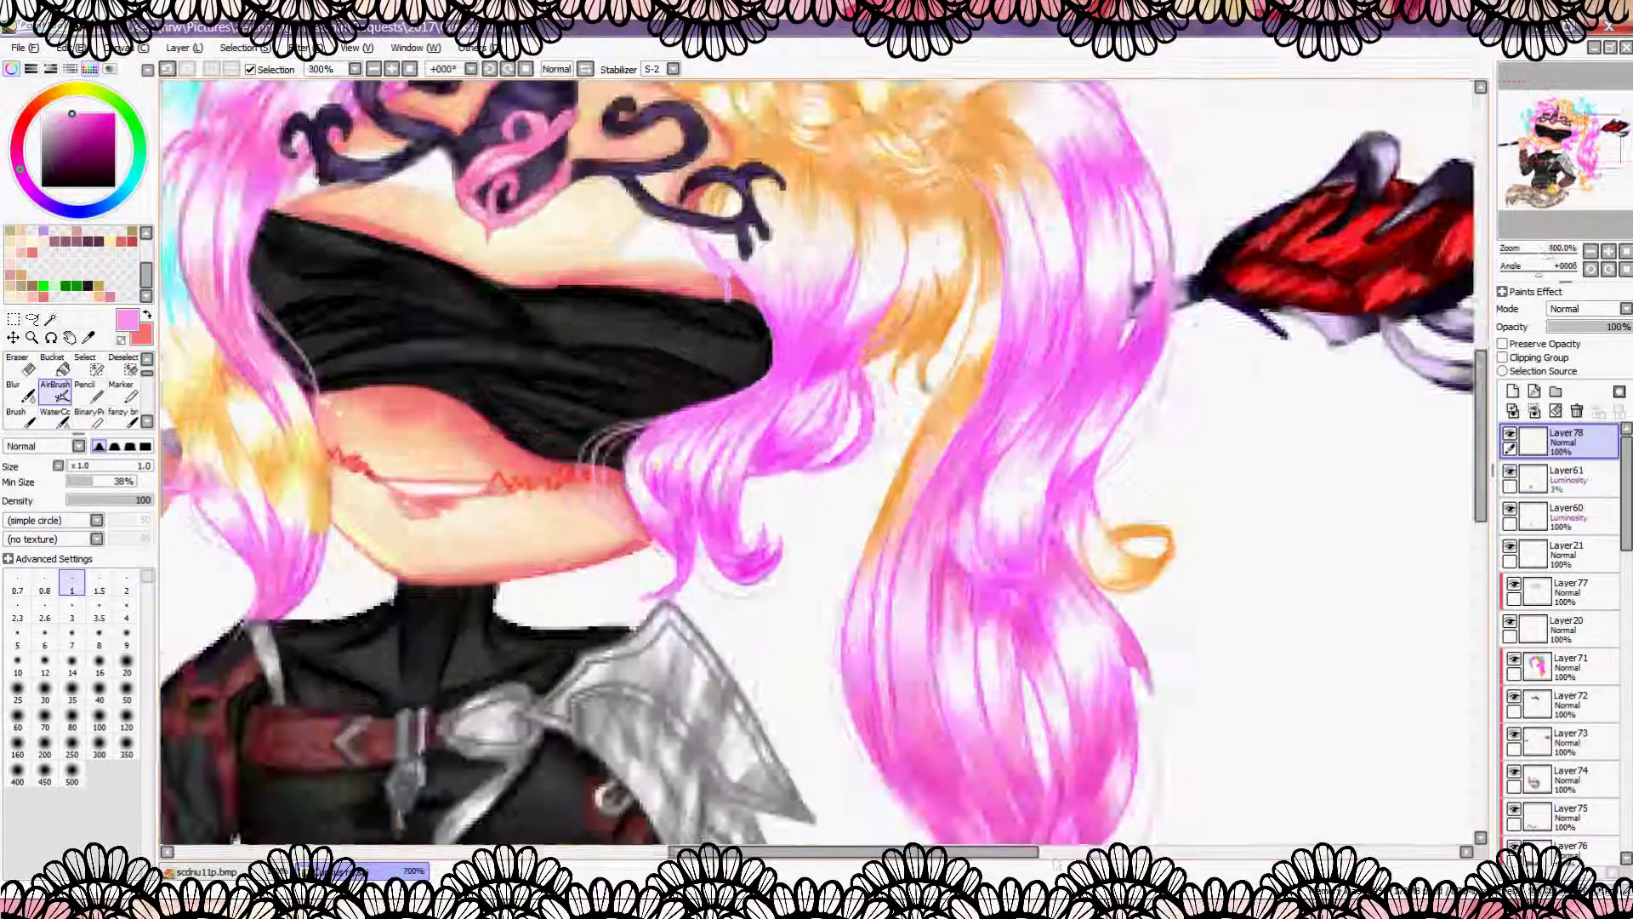
pyautogui.scroll(-1, 496, 529)
# Step: Airbrush loose strands in a sampled light orange along the orange hair and the curled ponytail tips at size 1
pyautogui.keyDown('alt'); pyautogui.click(495, 529); pyautogui.keyUp('alt')
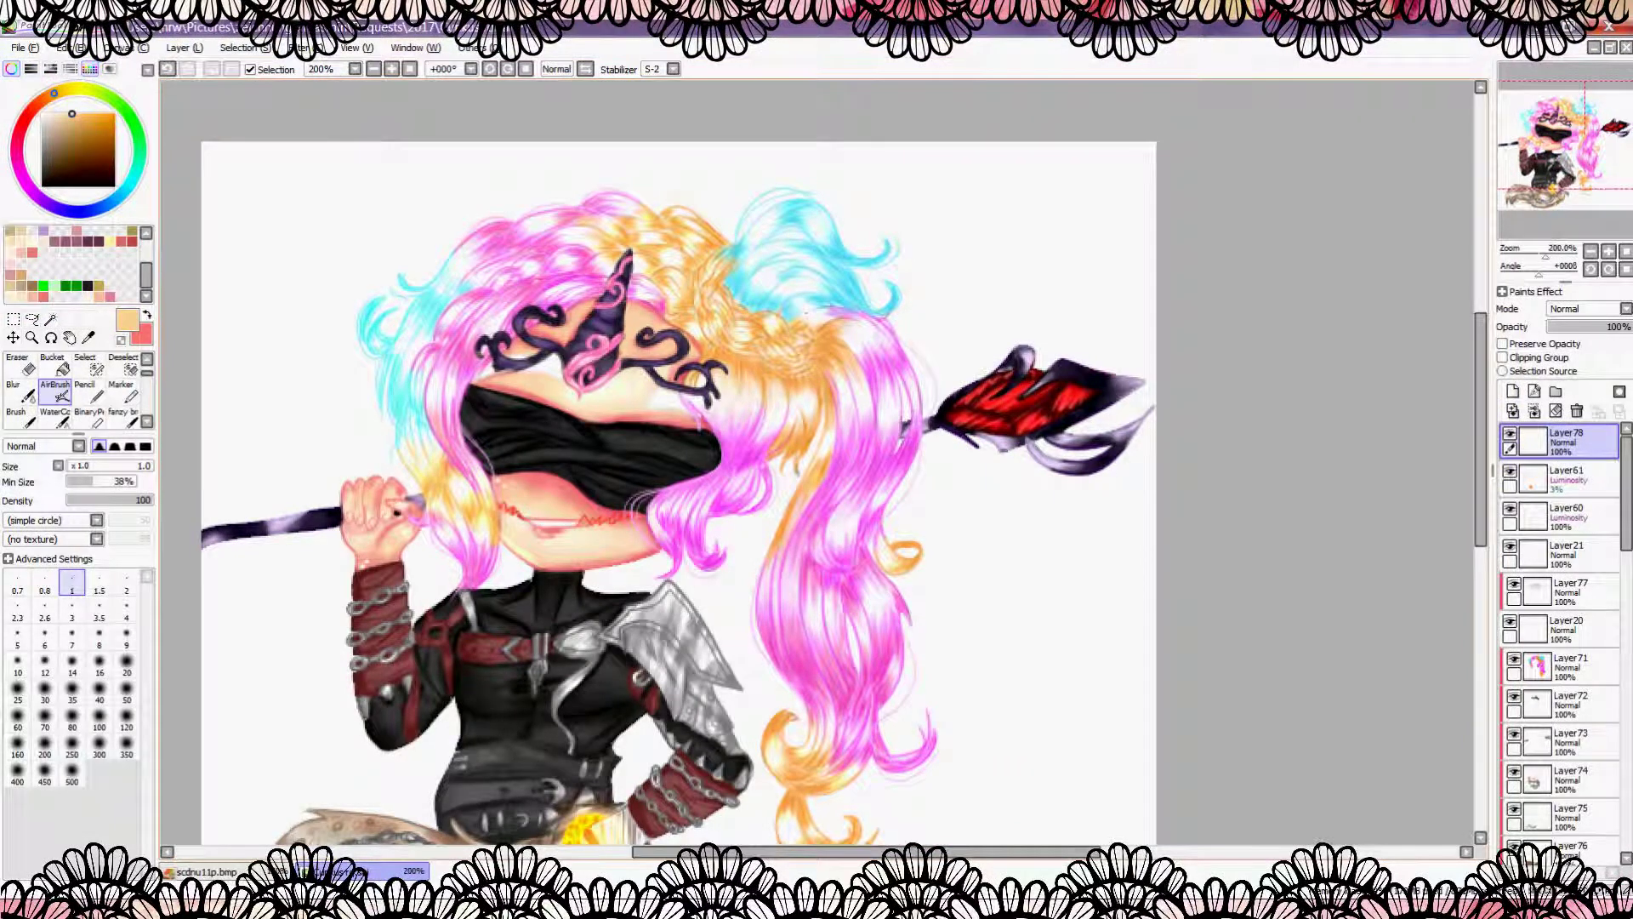
pyautogui.scroll(2, 809, 412)
pyautogui.scroll(-2, 809, 412)
pyautogui.scroll(2, 794, 357)
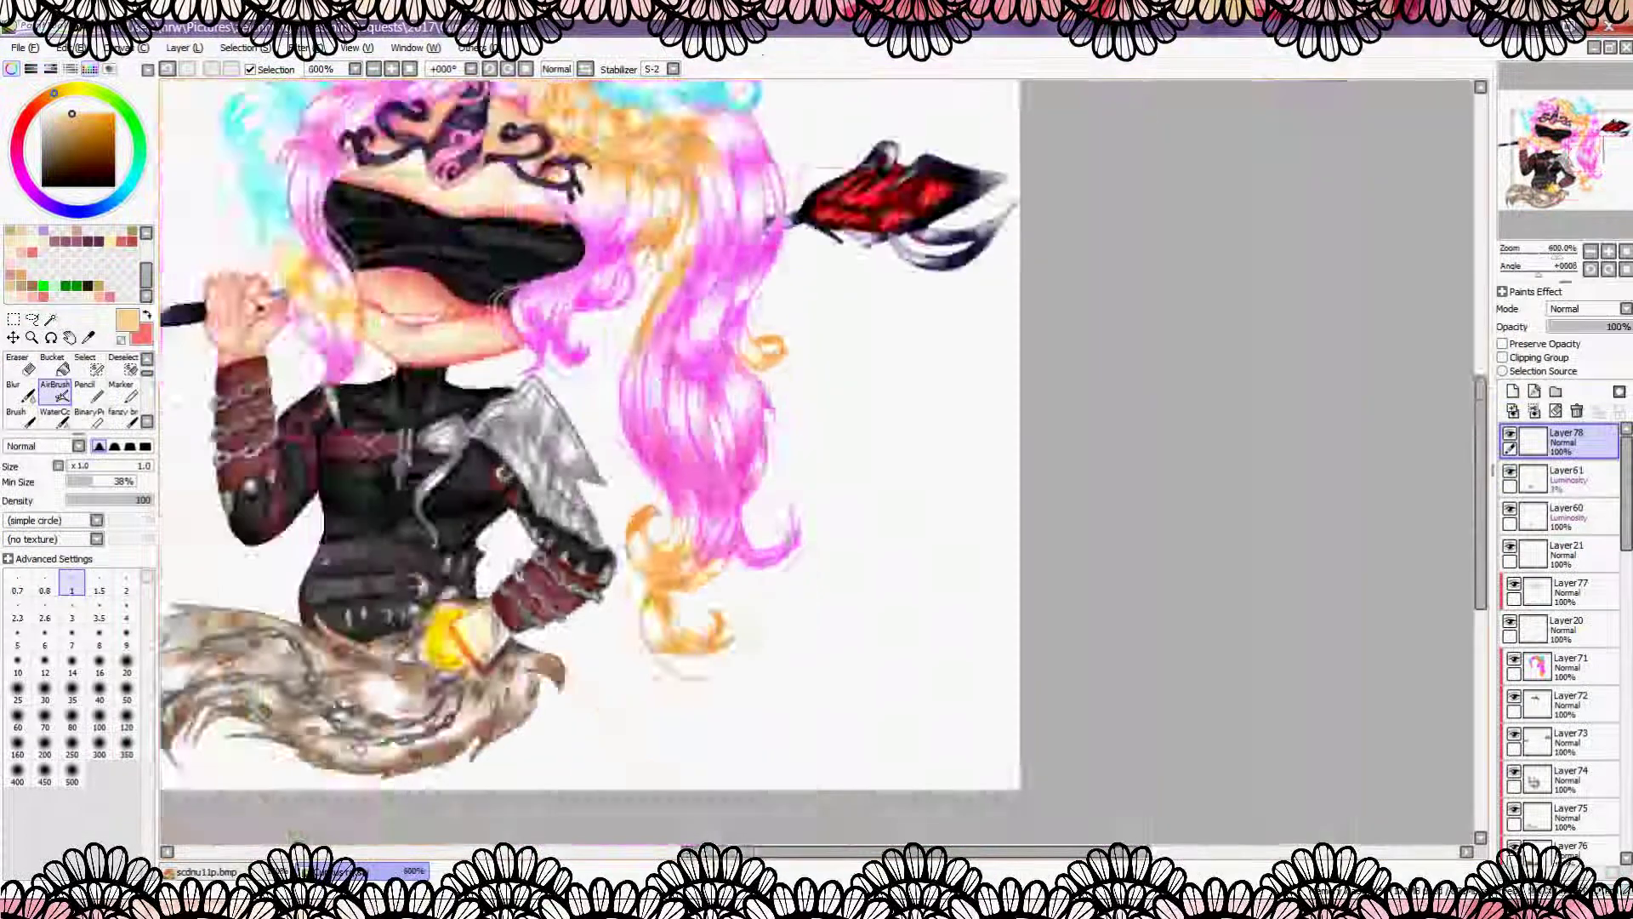
pyautogui.scroll(-1, 770, 527)
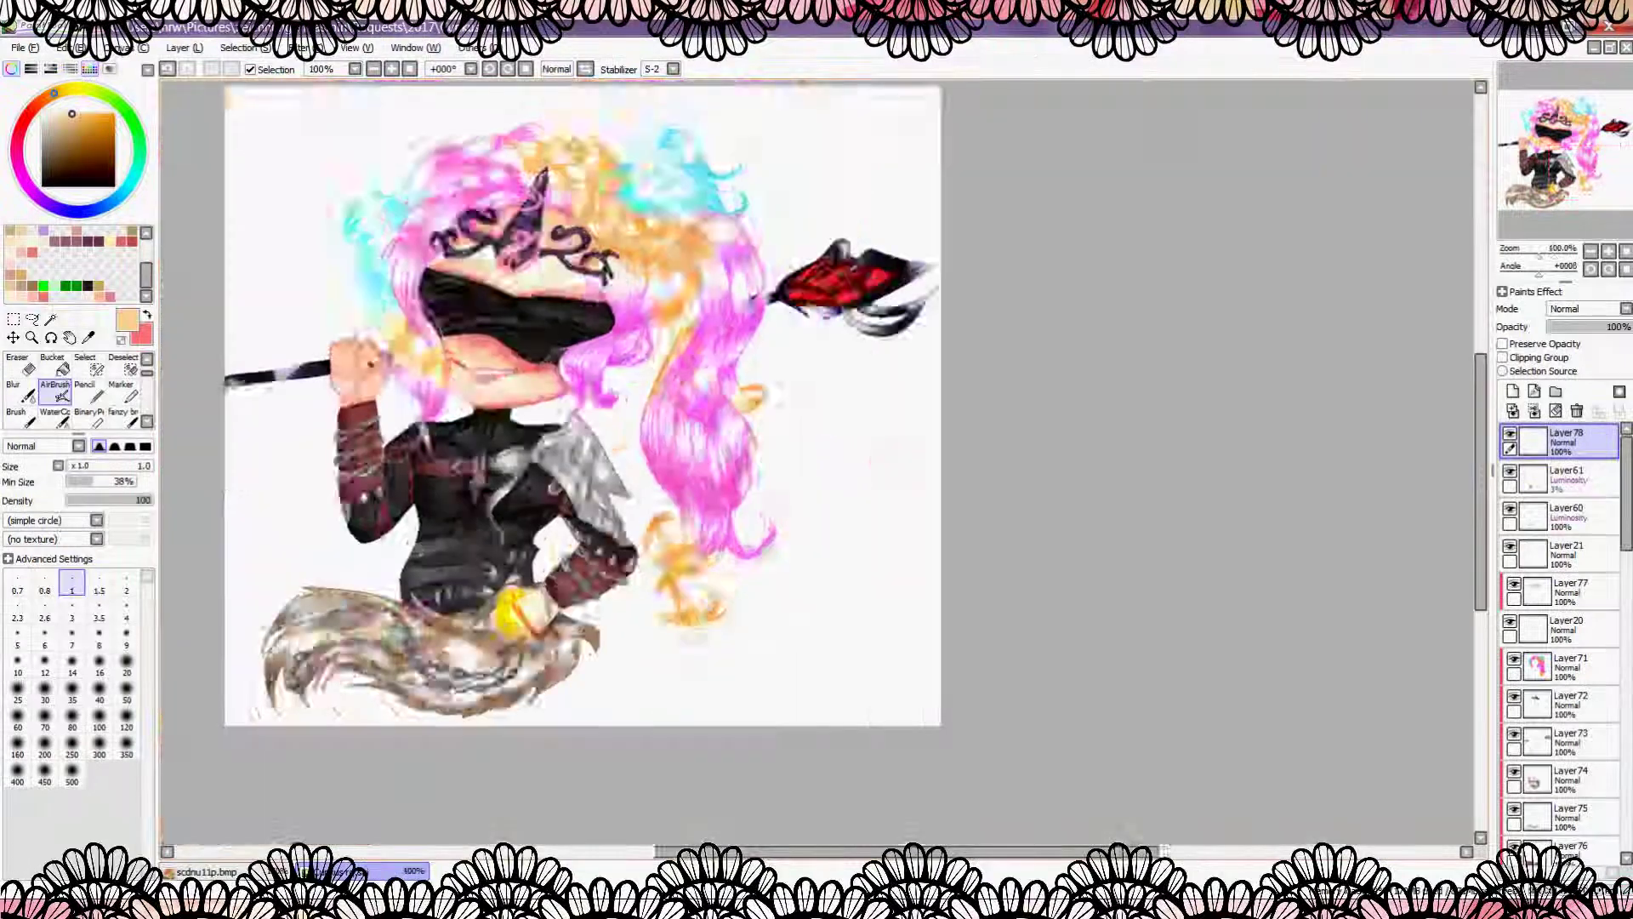
pyautogui.scroll(-3, 672, 730)
pyautogui.scroll(1, 586, 251)
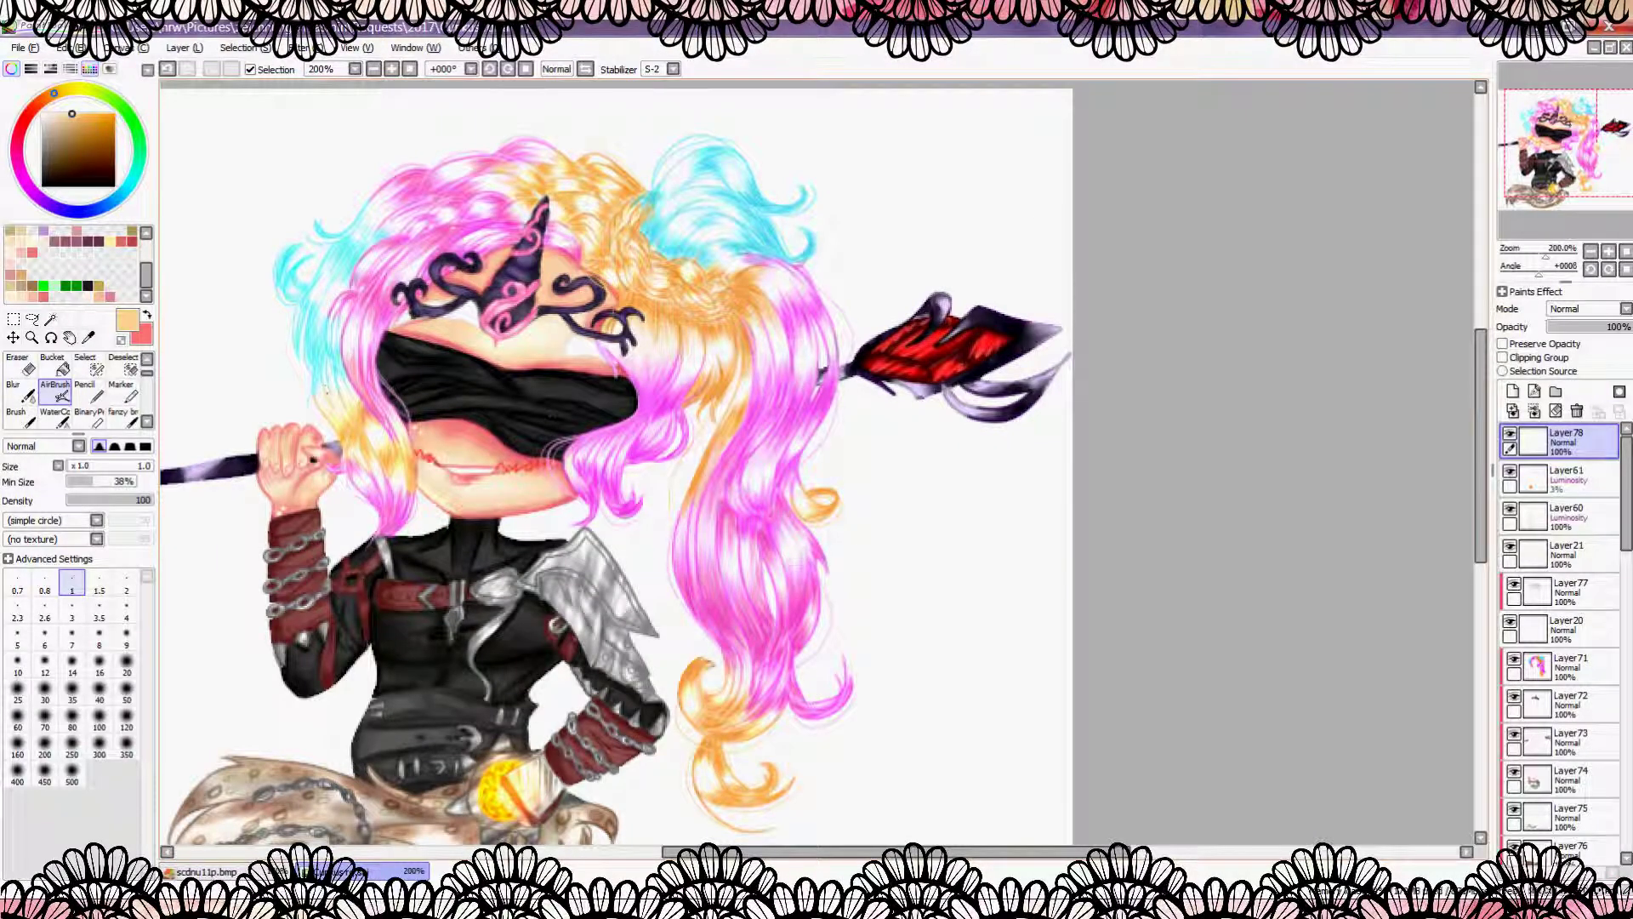
pyautogui.scroll(-1, 617, 468)
pyautogui.scroll(1, 617, 468)
pyautogui.scroll(-5, 1561, 638)
# Step: Erase the leftovers between the orange hair and the pink ponytail on Layer22 with the Eraser at size 4
pyautogui.click(1565, 647)
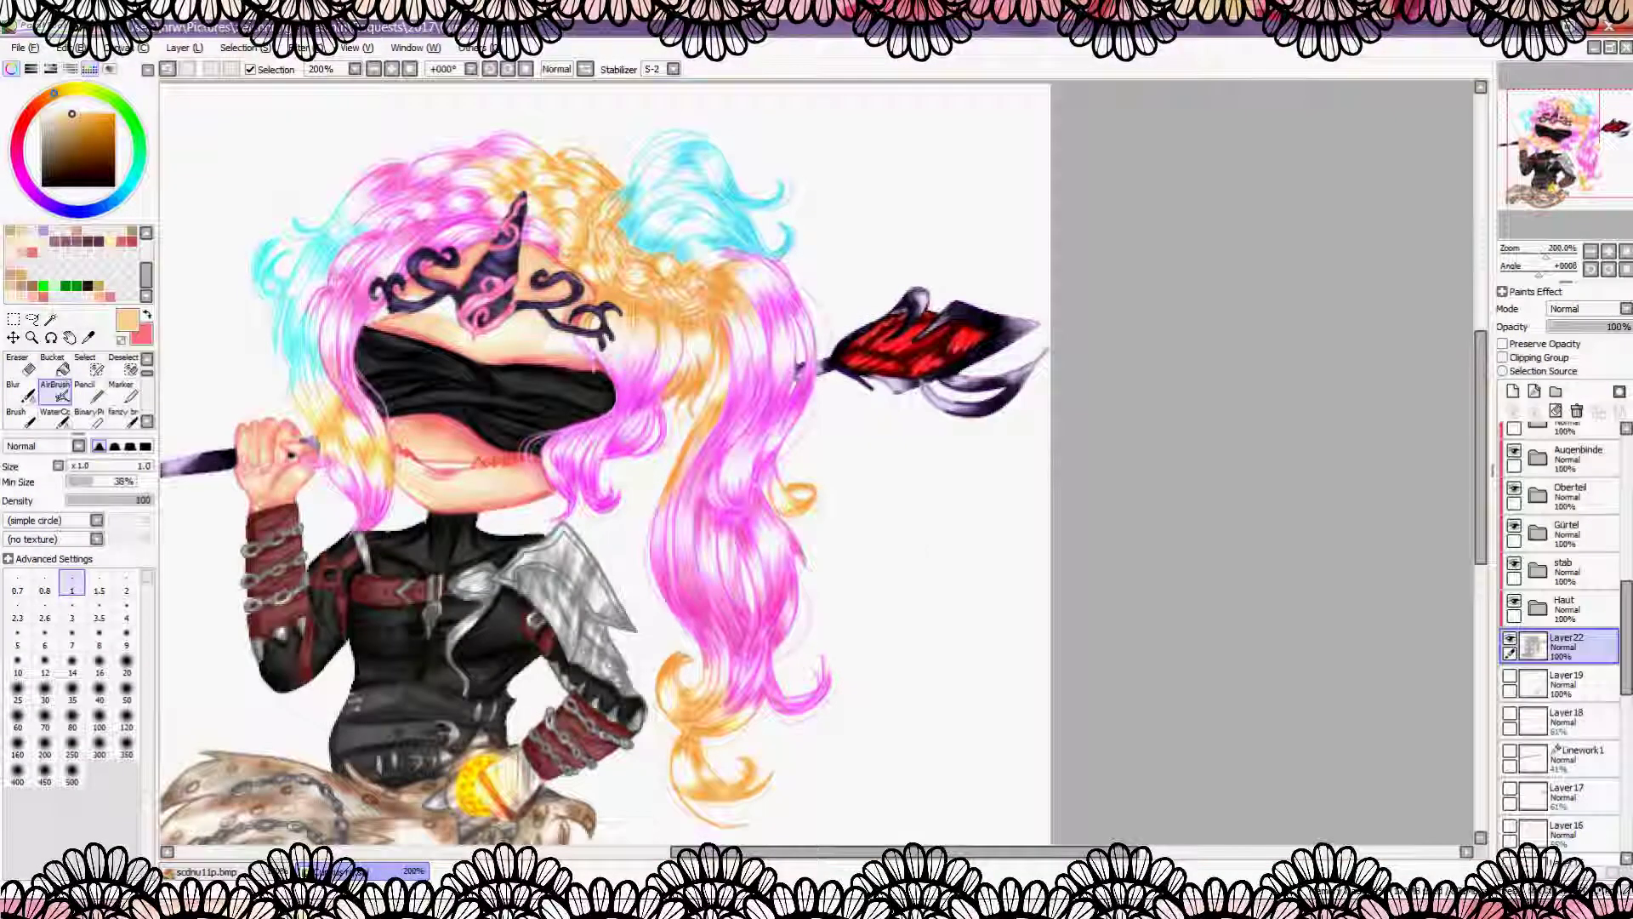
pyautogui.scroll(2, 767, 336)
pyautogui.press('e')
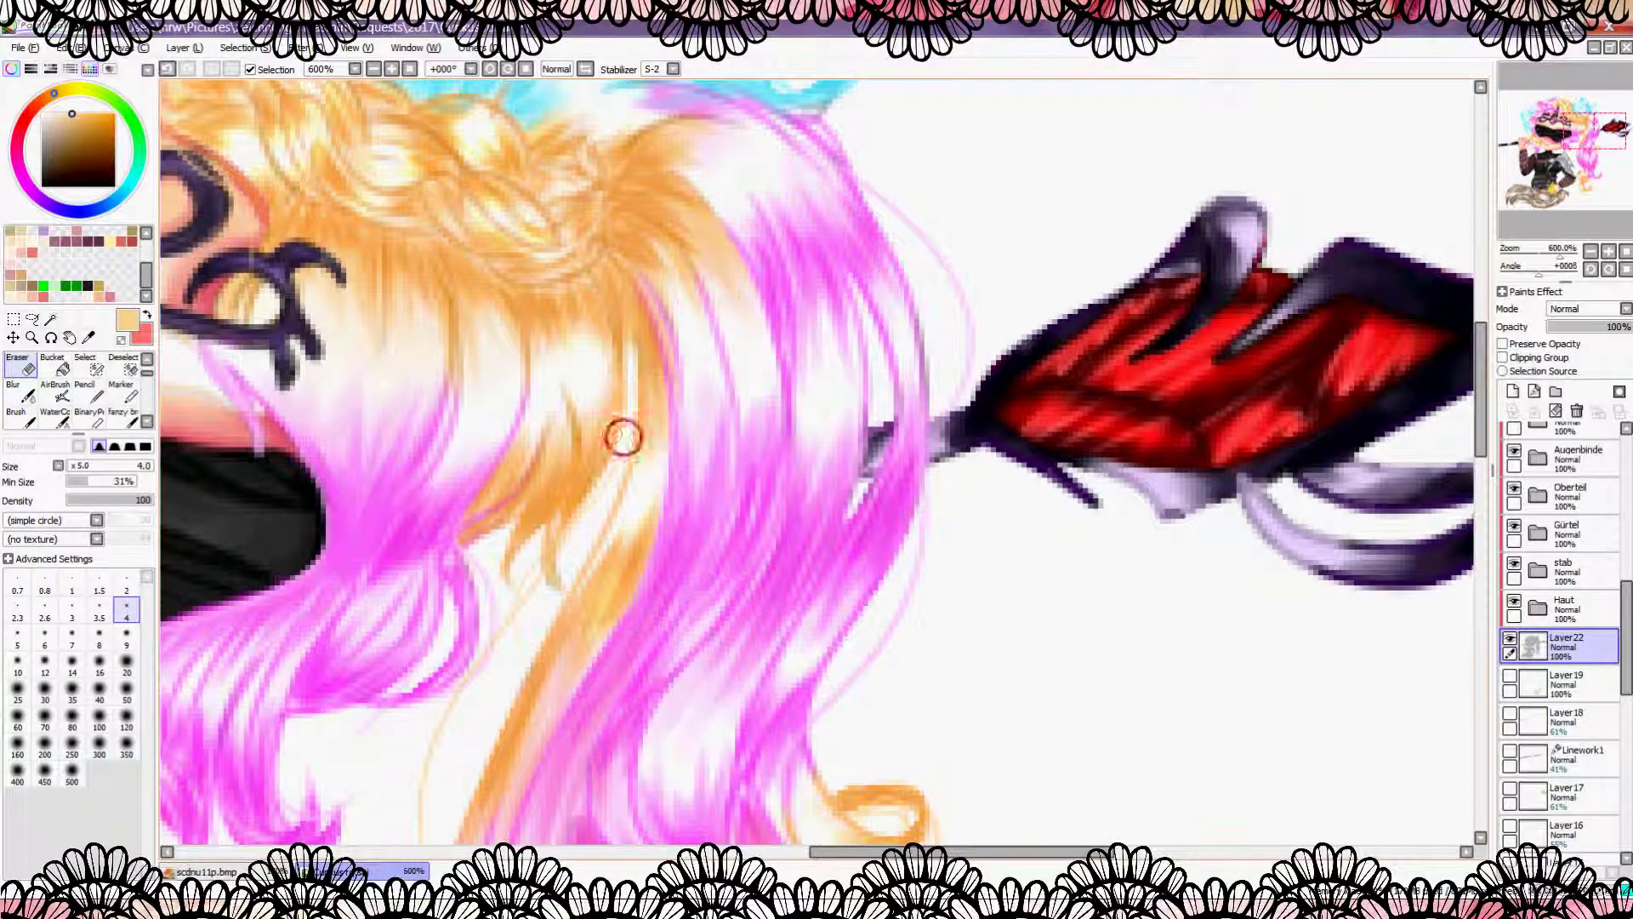
pyautogui.scroll(-5, 620, 434)
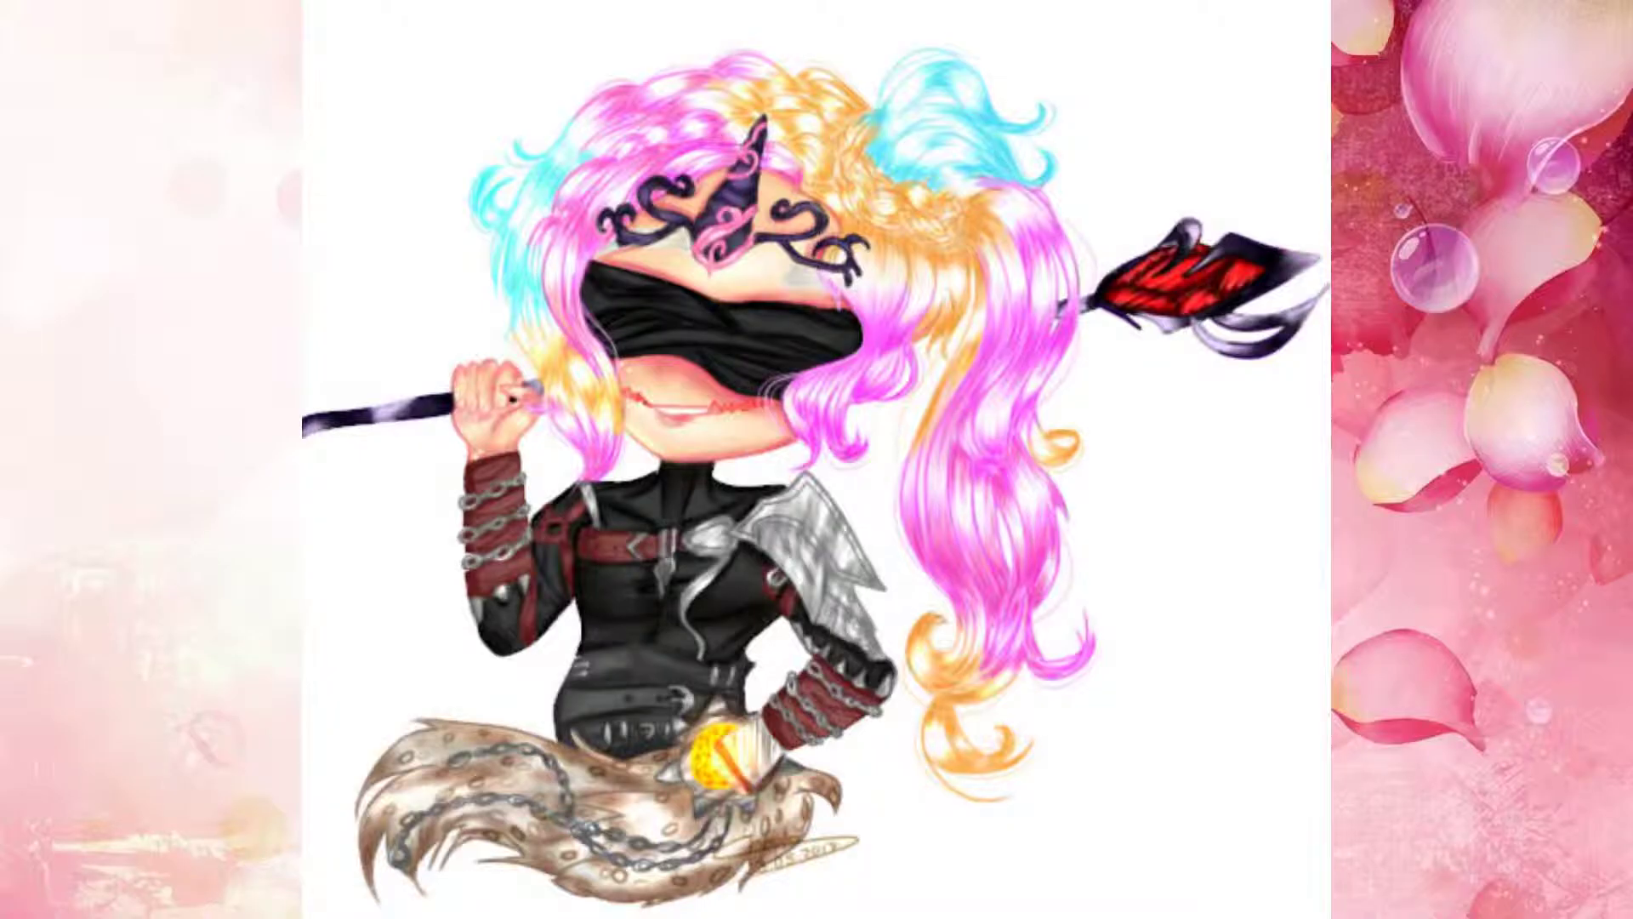